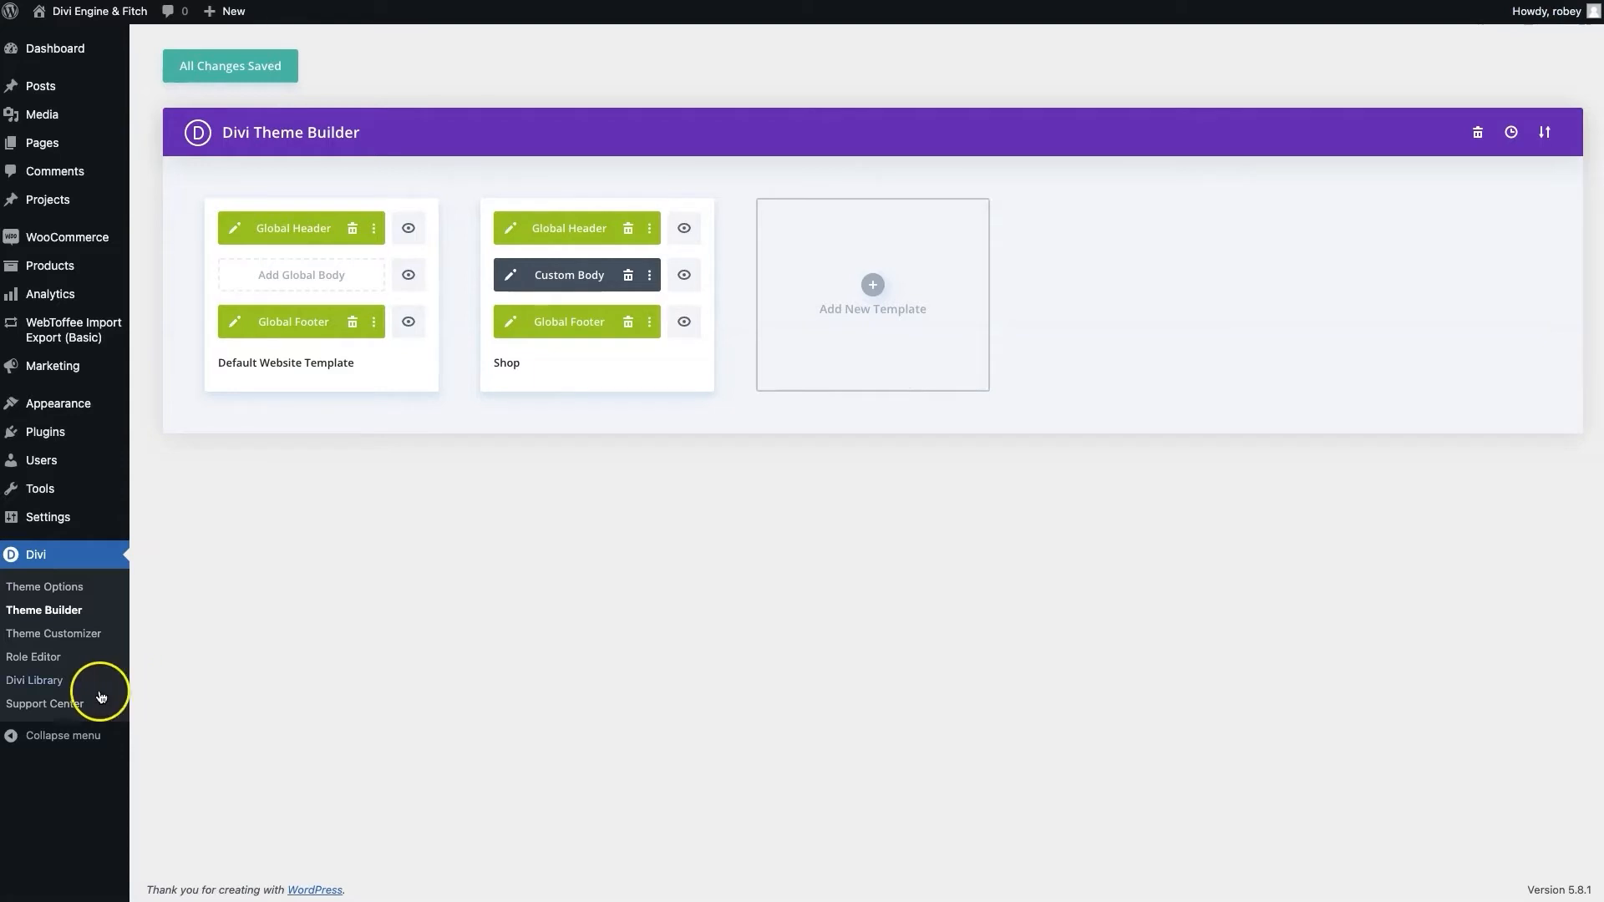
Open Divi Theme Options and look over its logo and color palette settings
click(33, 587)
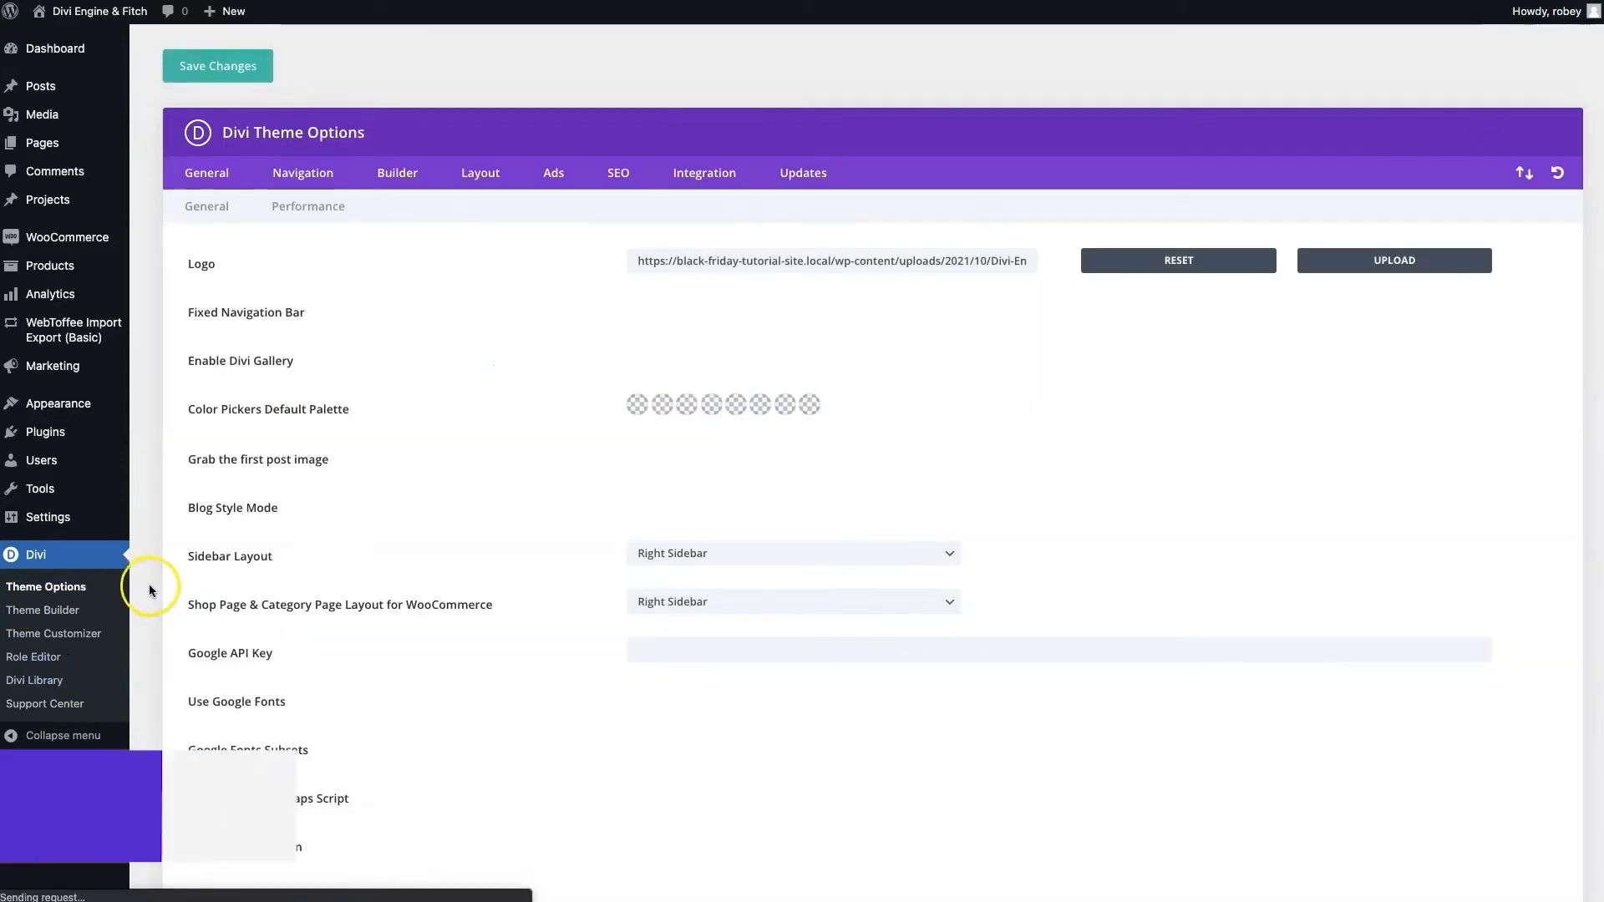
scroll(616, 660, down, 15)
scroll(902, 644, up, 20)
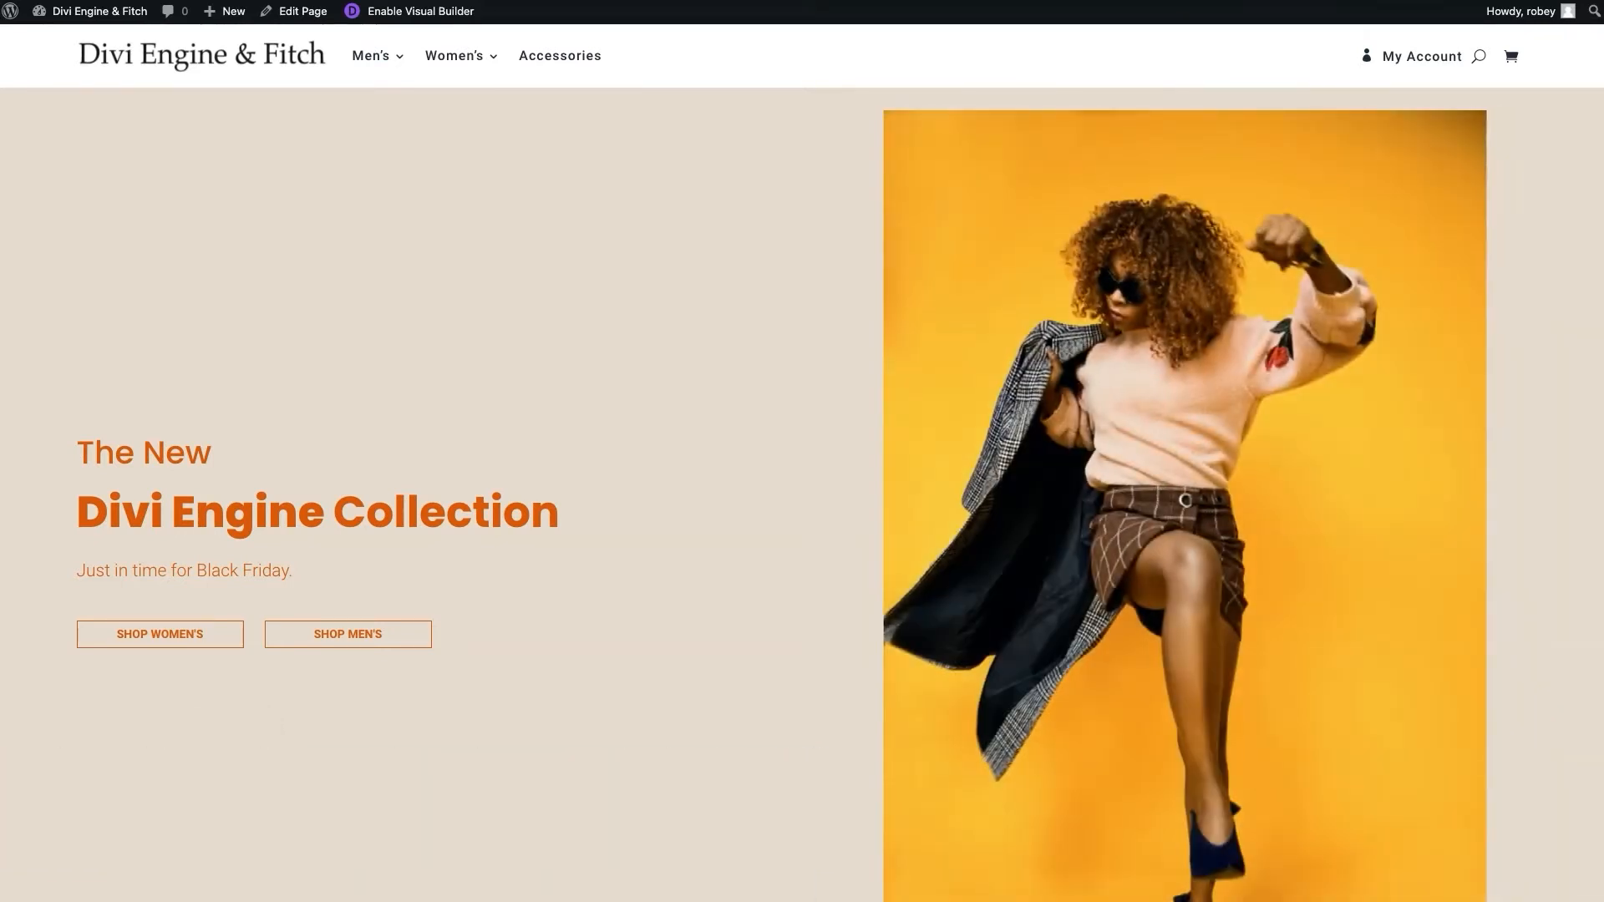
scroll(802, 493, down, 7)
scroll(802, 493, down, 12)
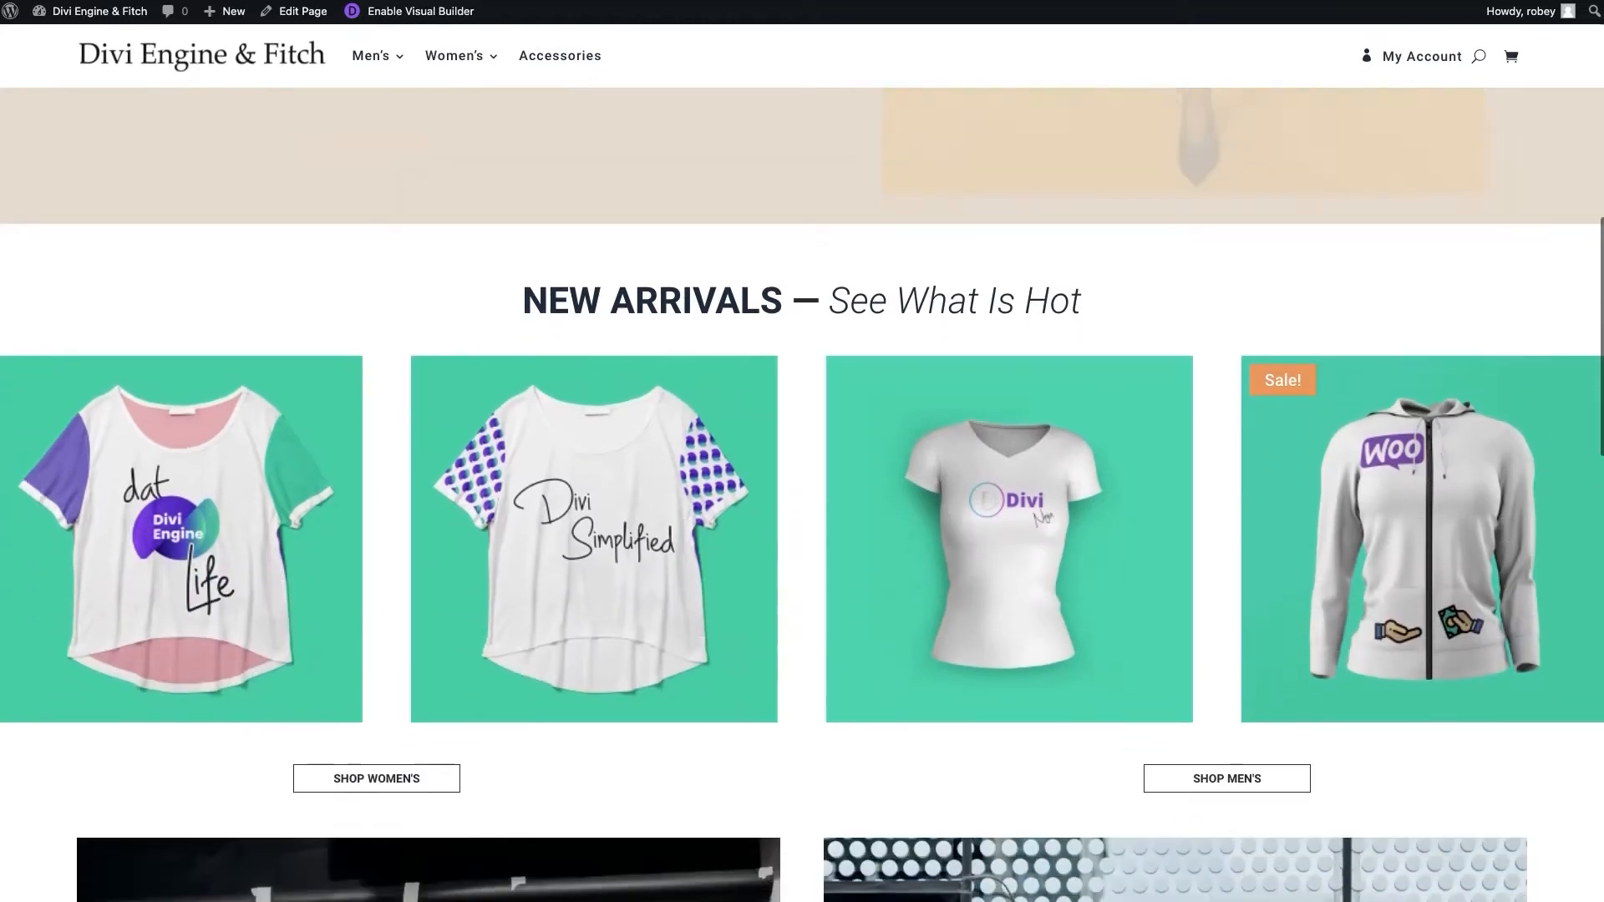
scroll(802, 493, down, 9)
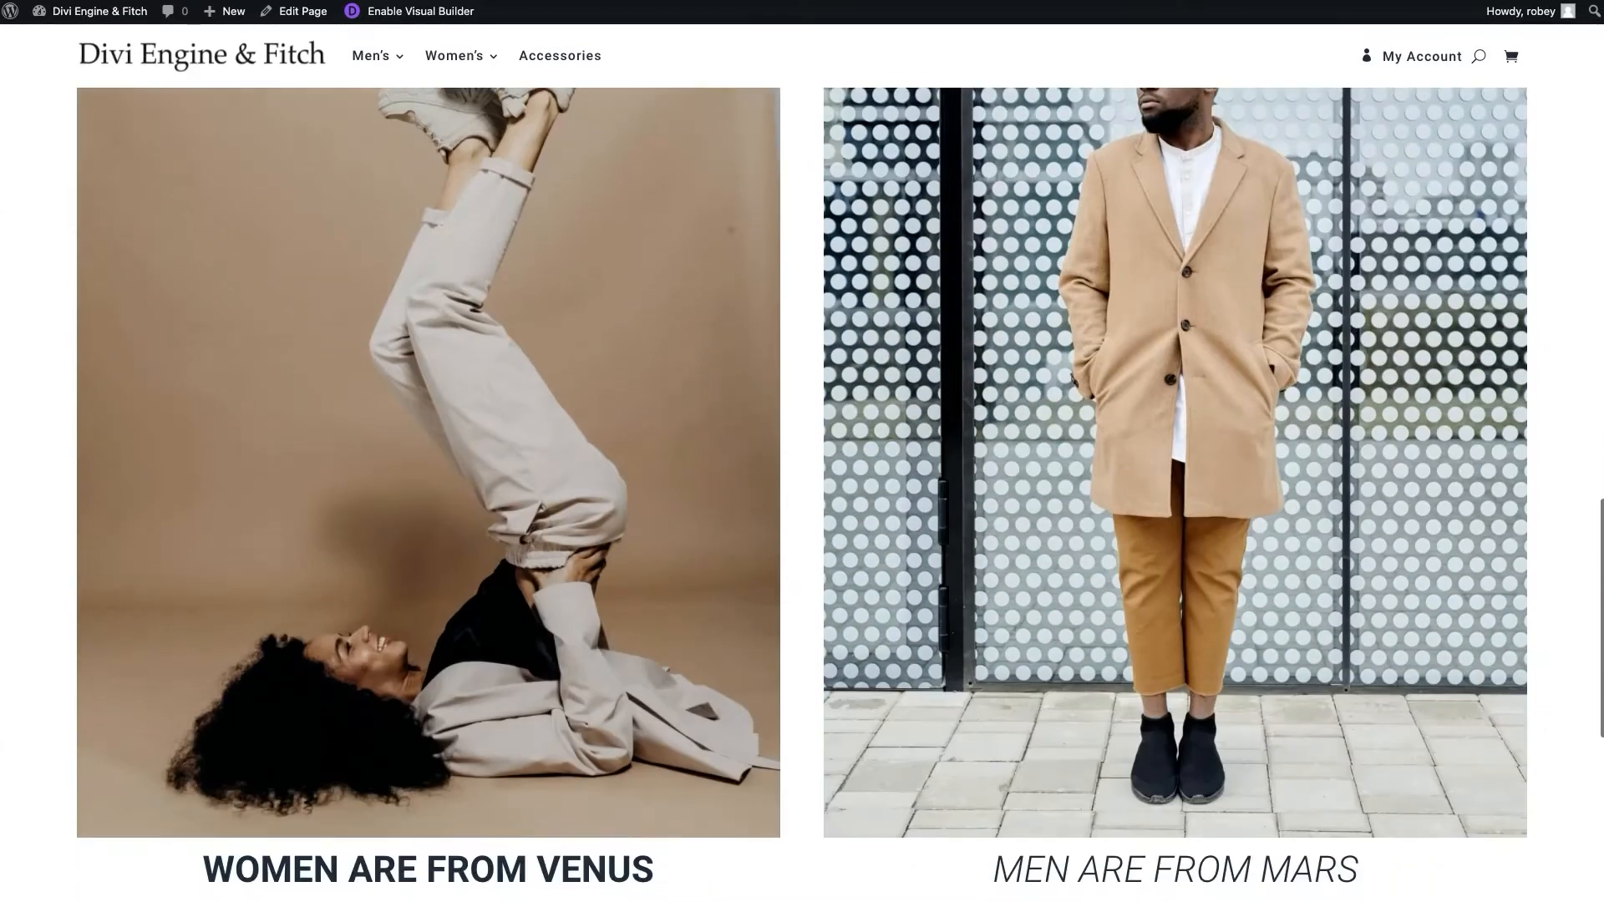
scroll(803, 493, down, 2)
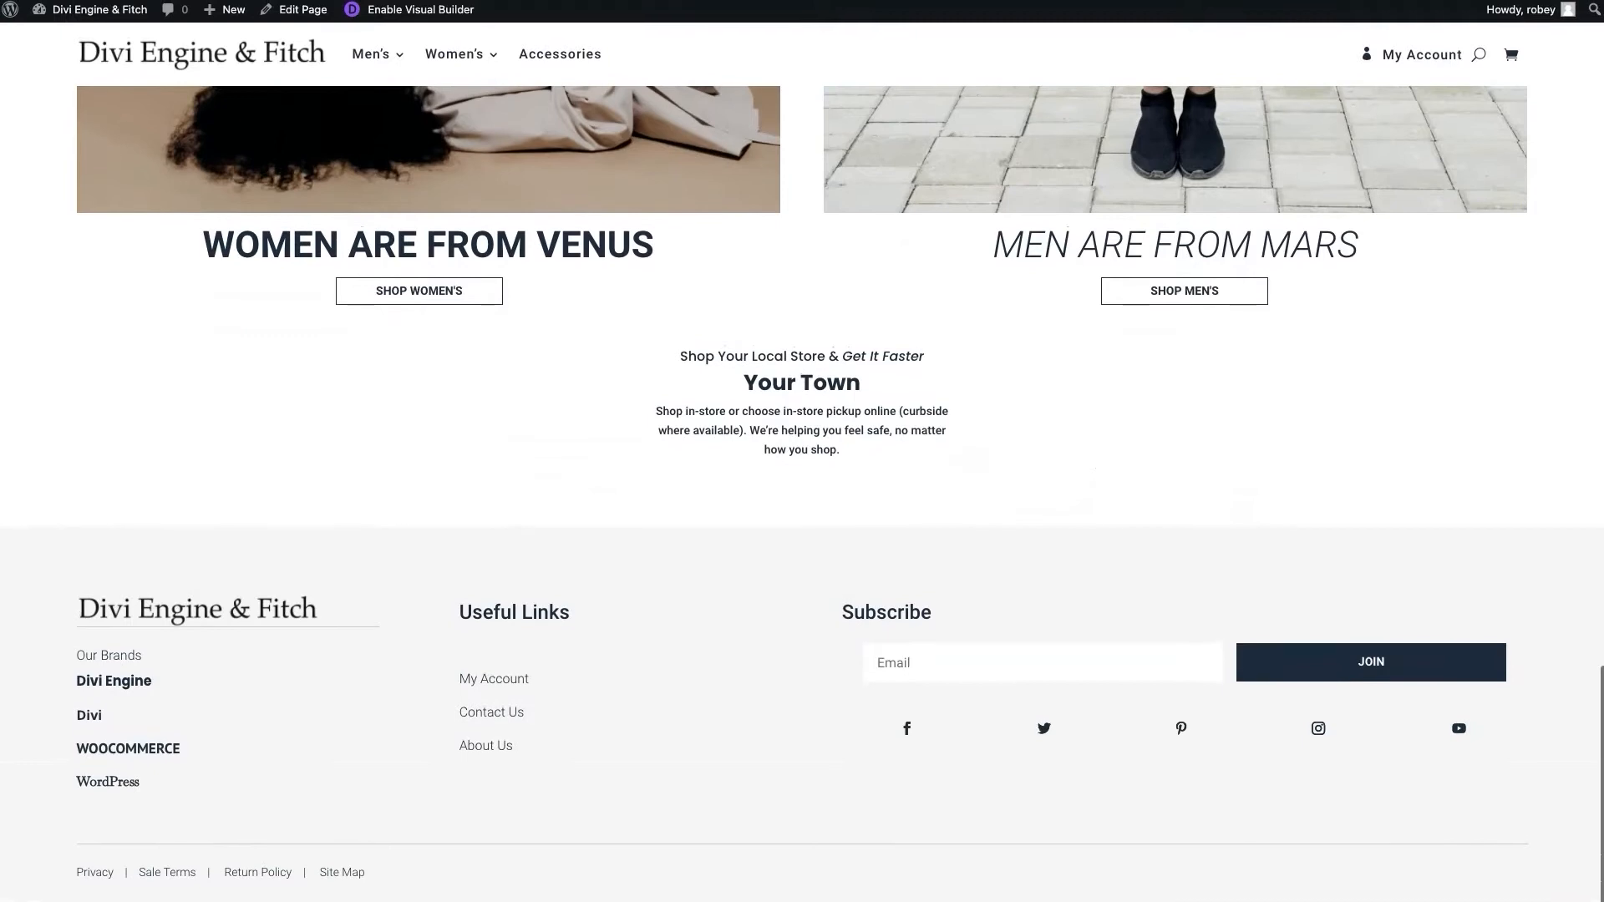
scroll(802, 493, up, 15)
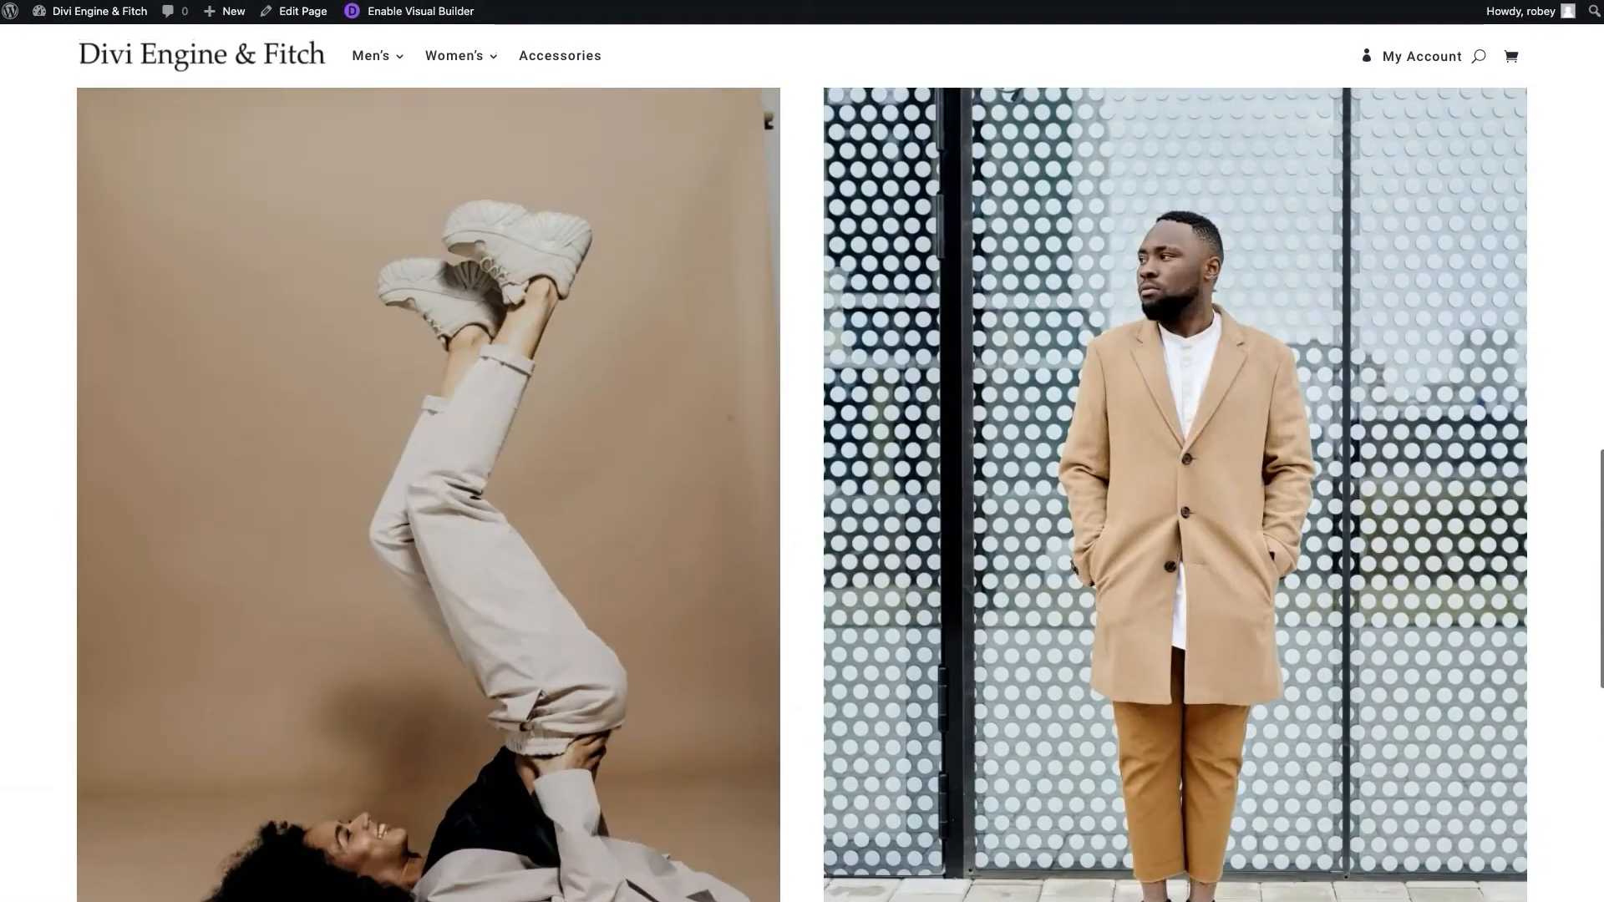
scroll(802, 493, up, 8)
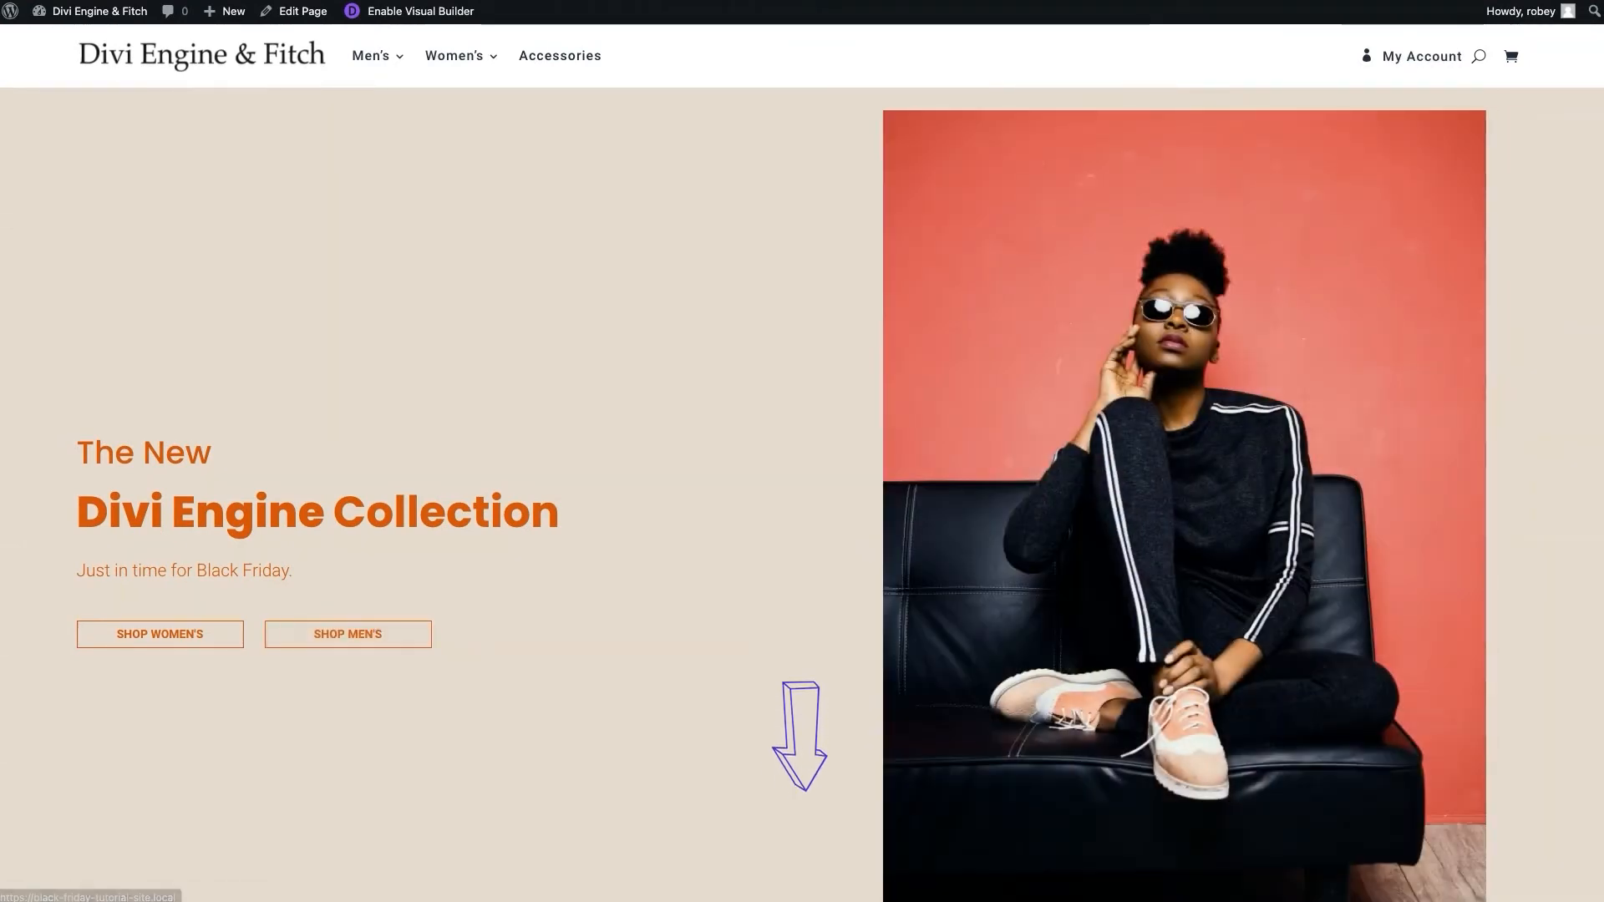
scroll(803, 493, down, 15)
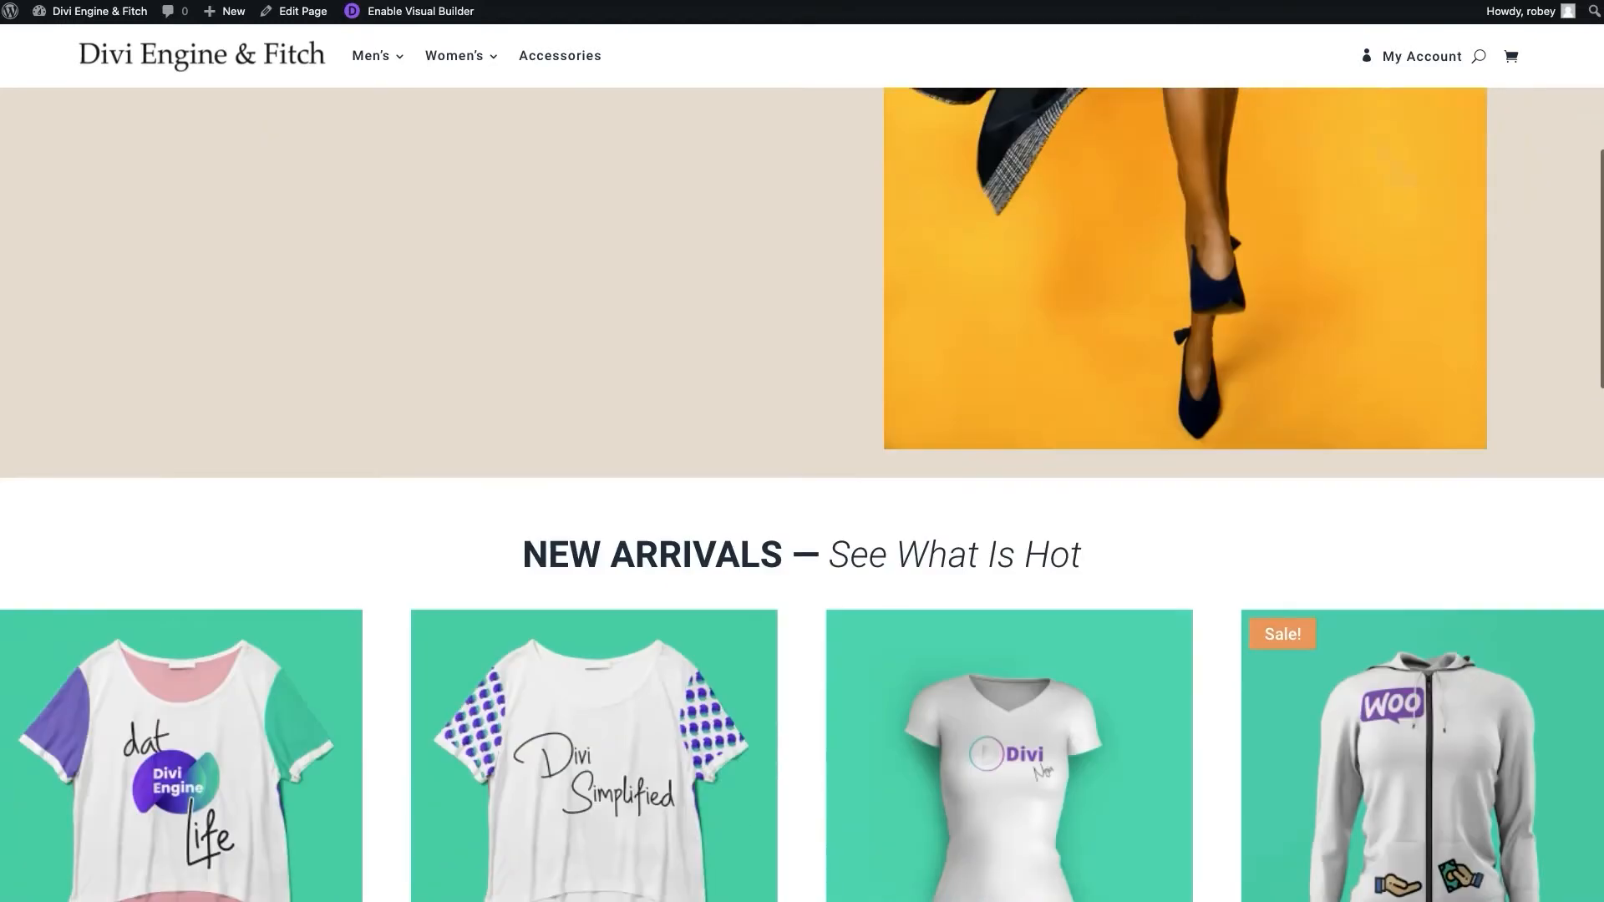
scroll(802, 493, down, 10)
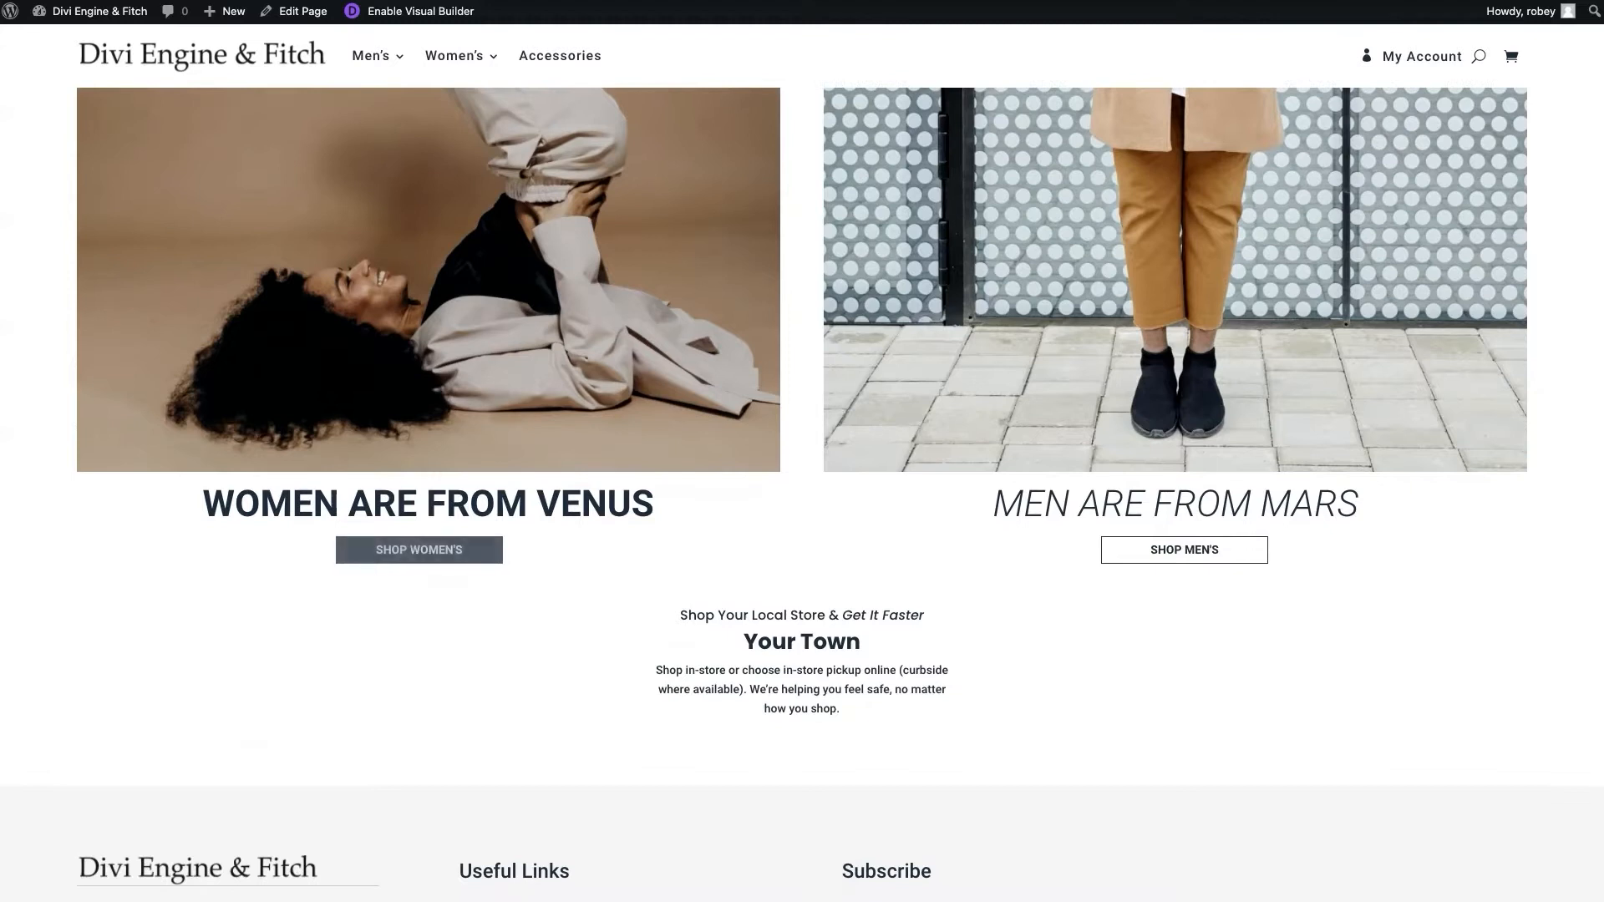
scroll(802, 452, down, 3)
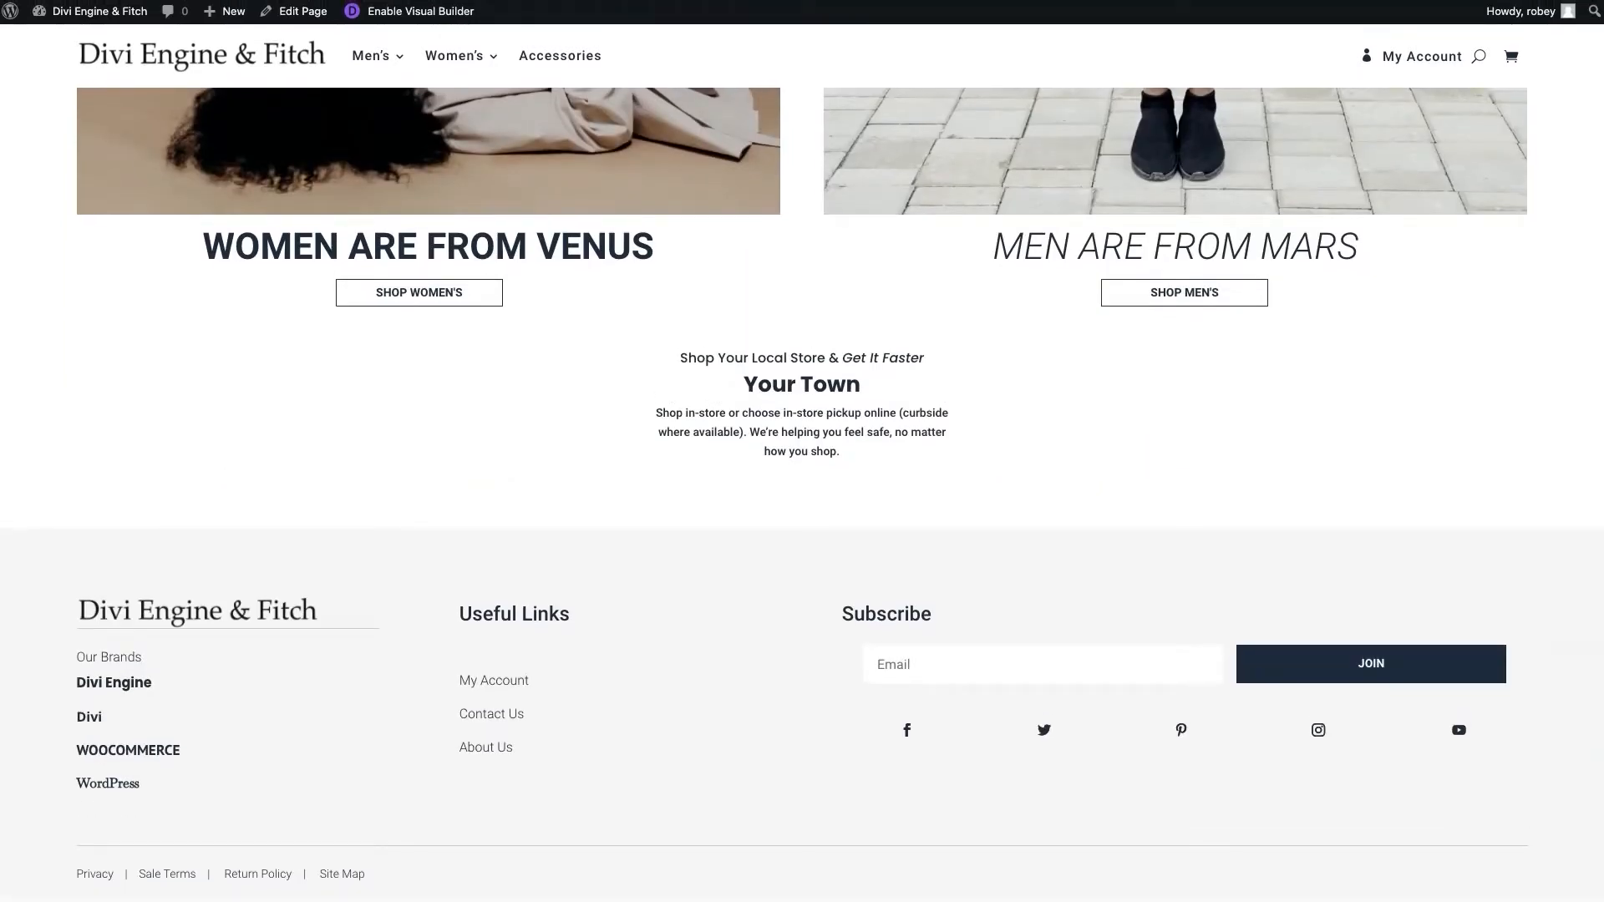
scroll(802, 451, up, 2)
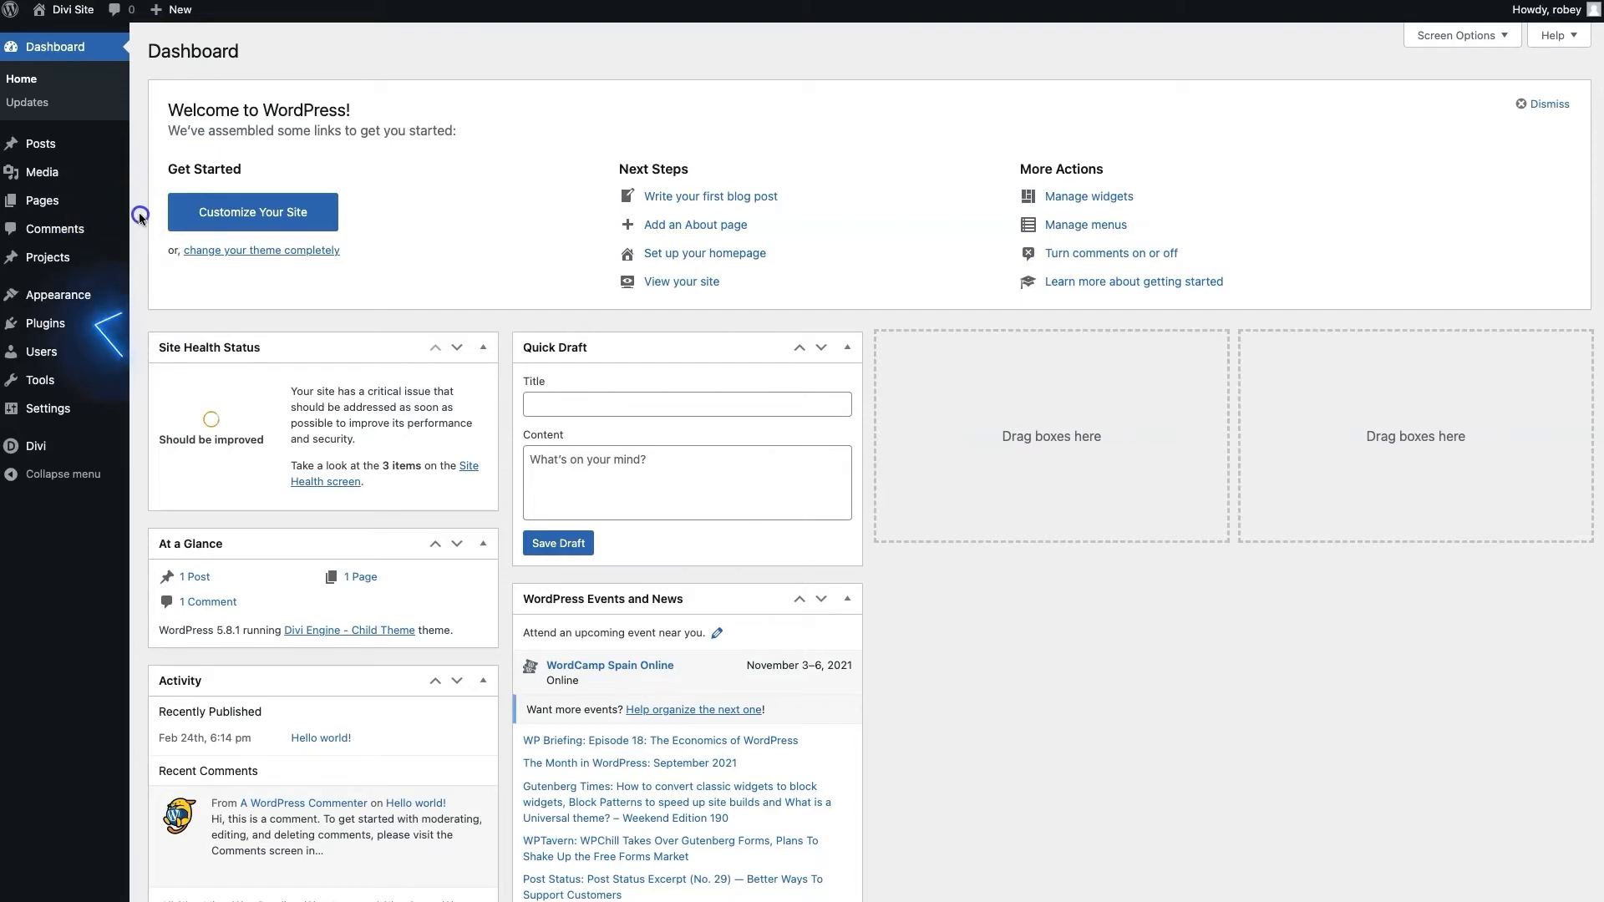
Search the plugin directory for 'woocommerce' from Plugins > Add New
mouse_move(50, 324)
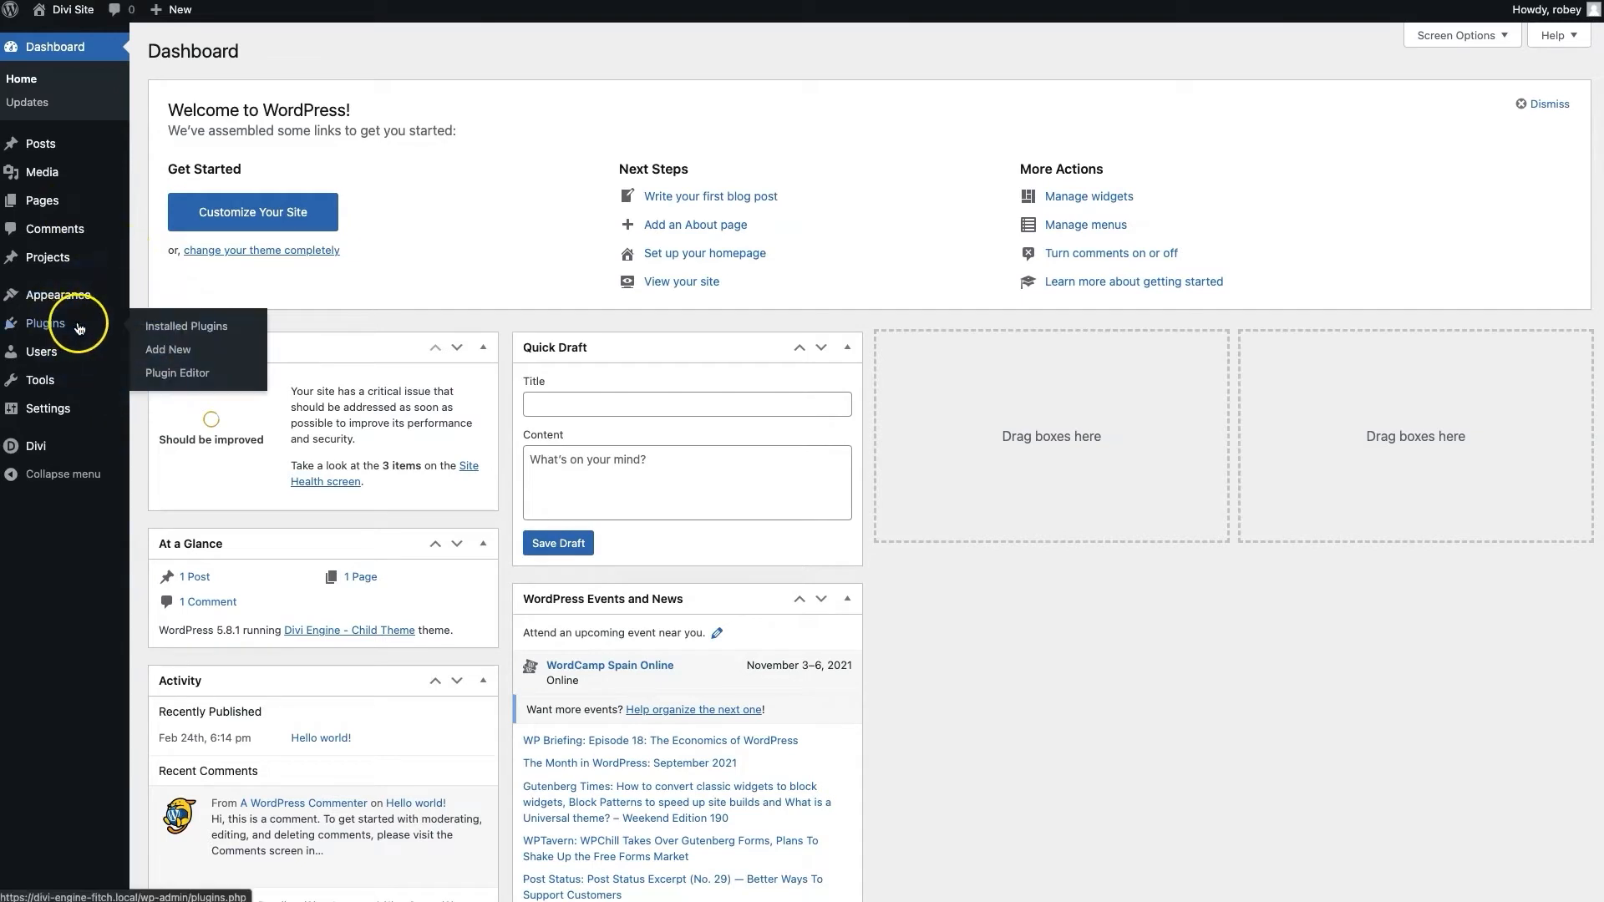
click(183, 354)
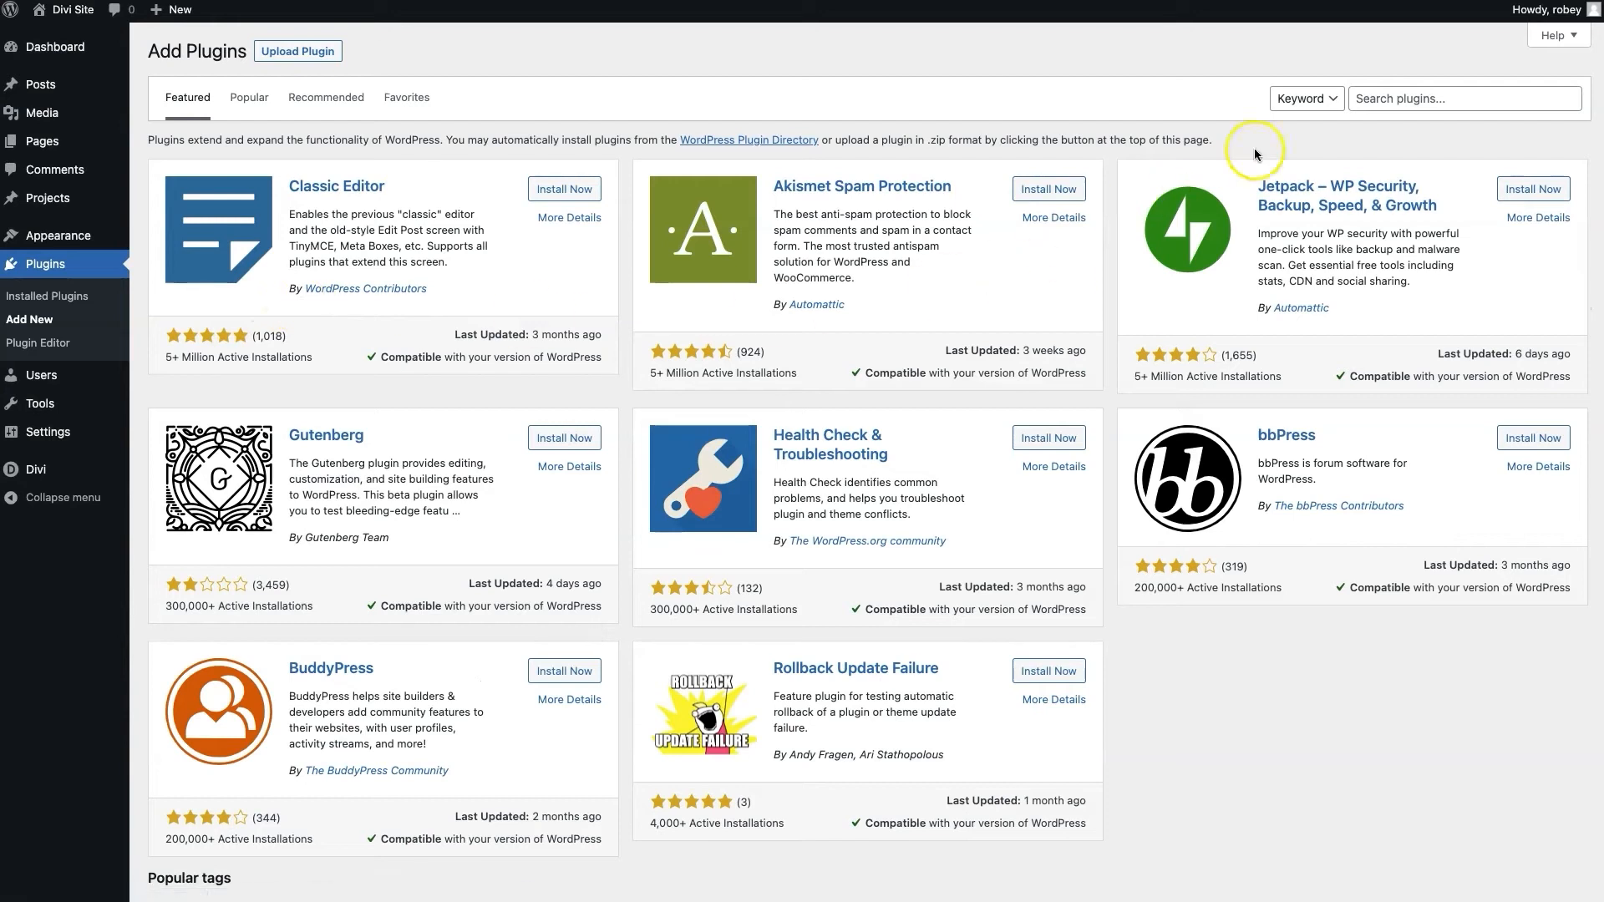
click(1357, 107)
text(wo)
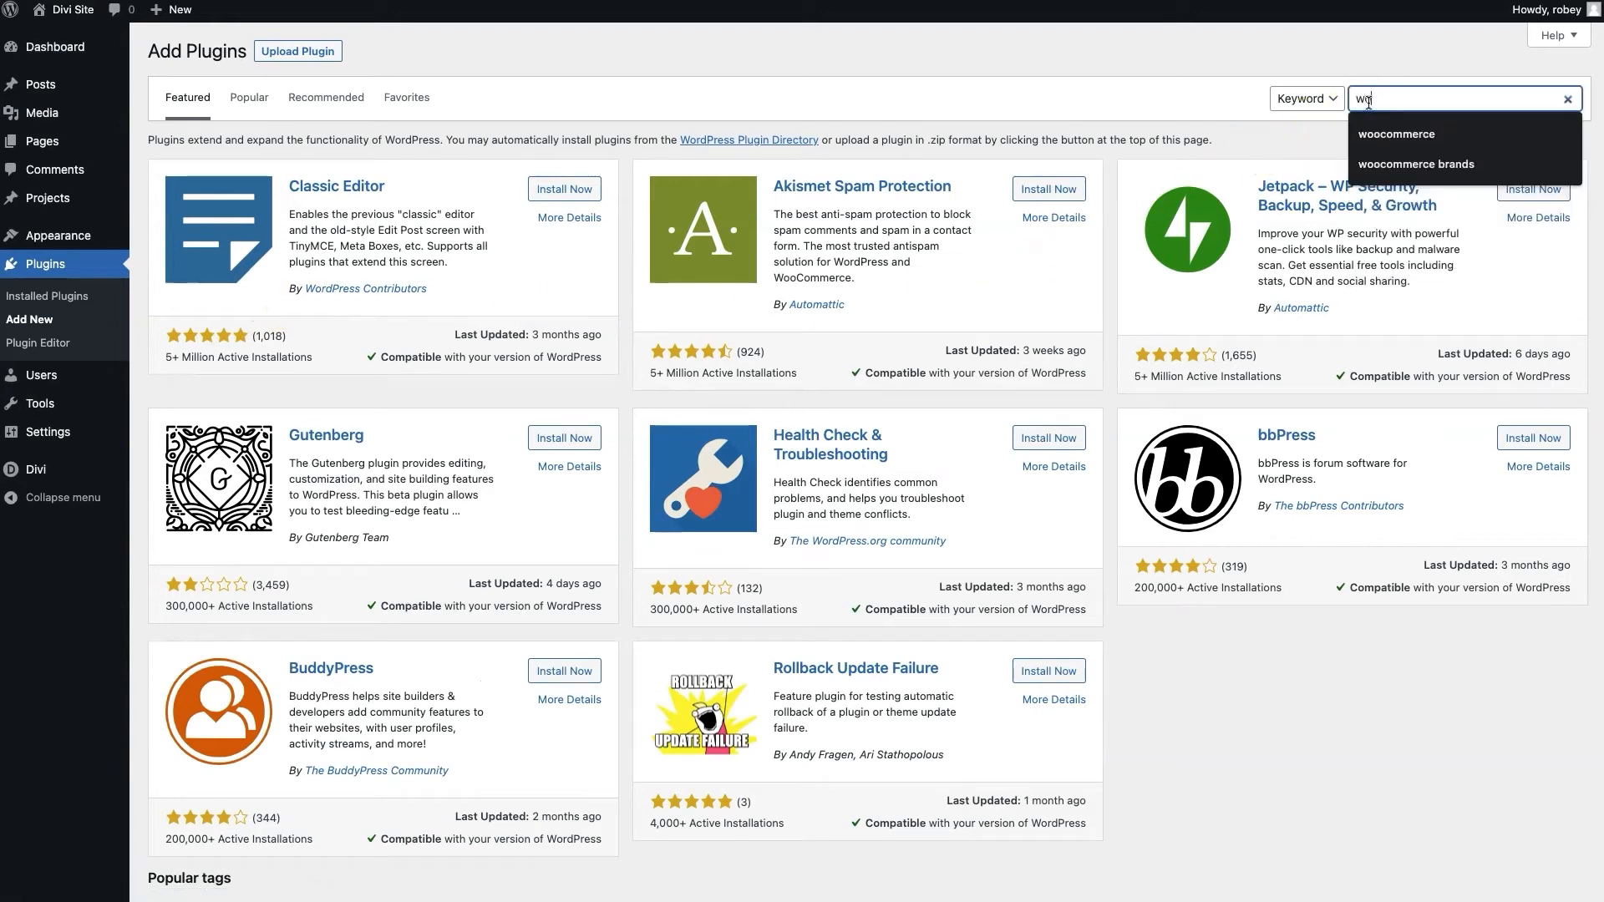
text(ocommerce)
key(Return)
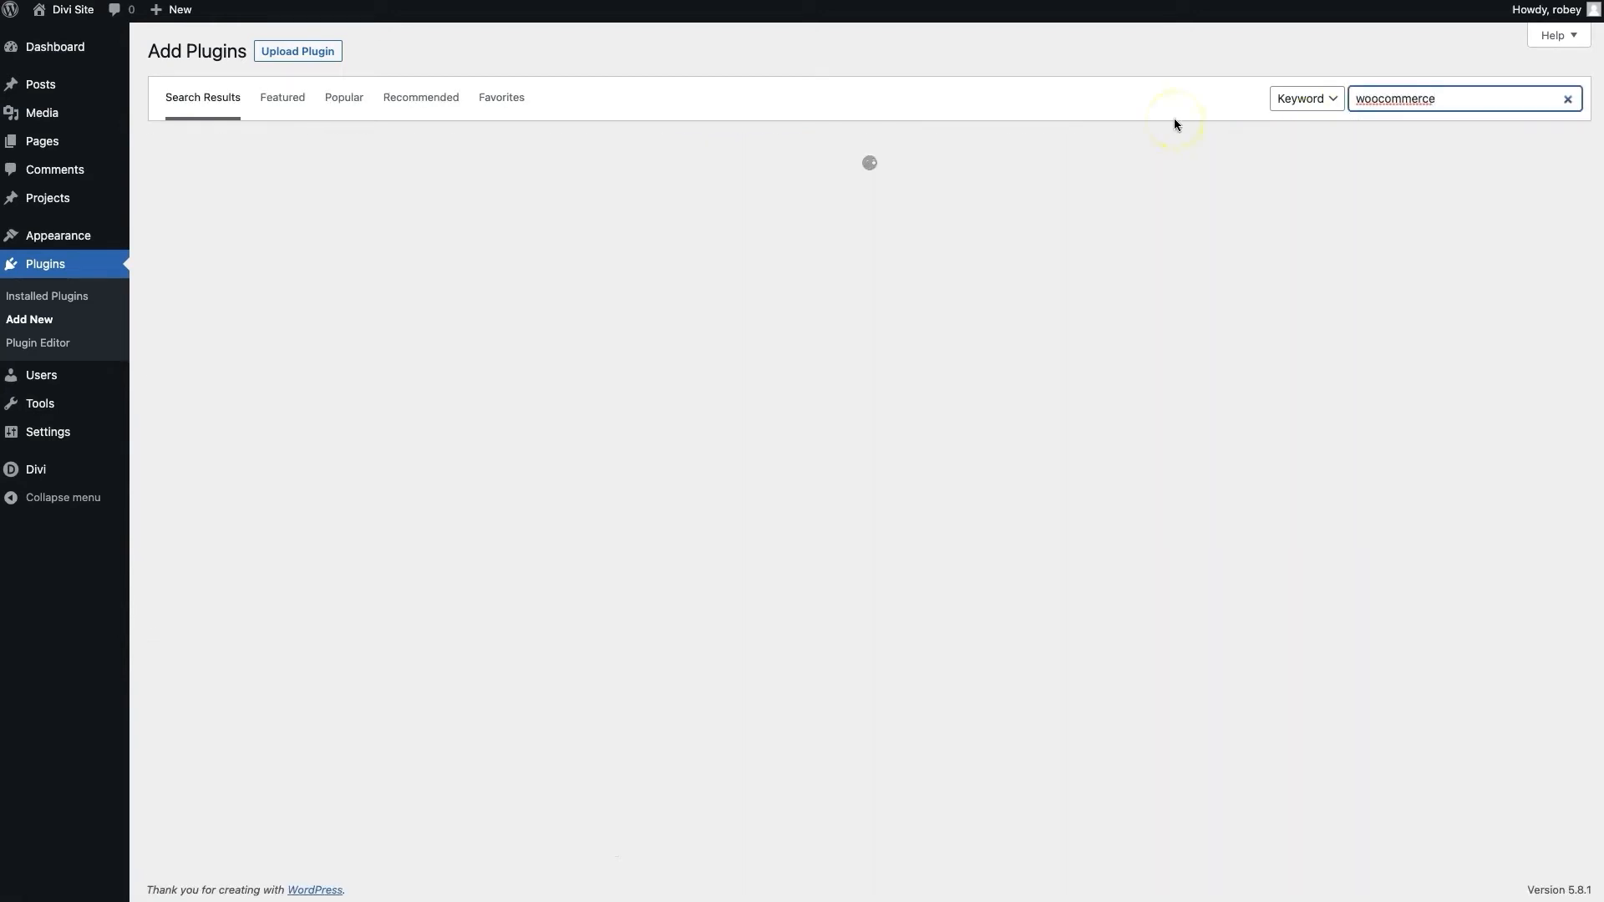
Install and activate the WooCommerce plugin to launch its setup wizard
click(578, 197)
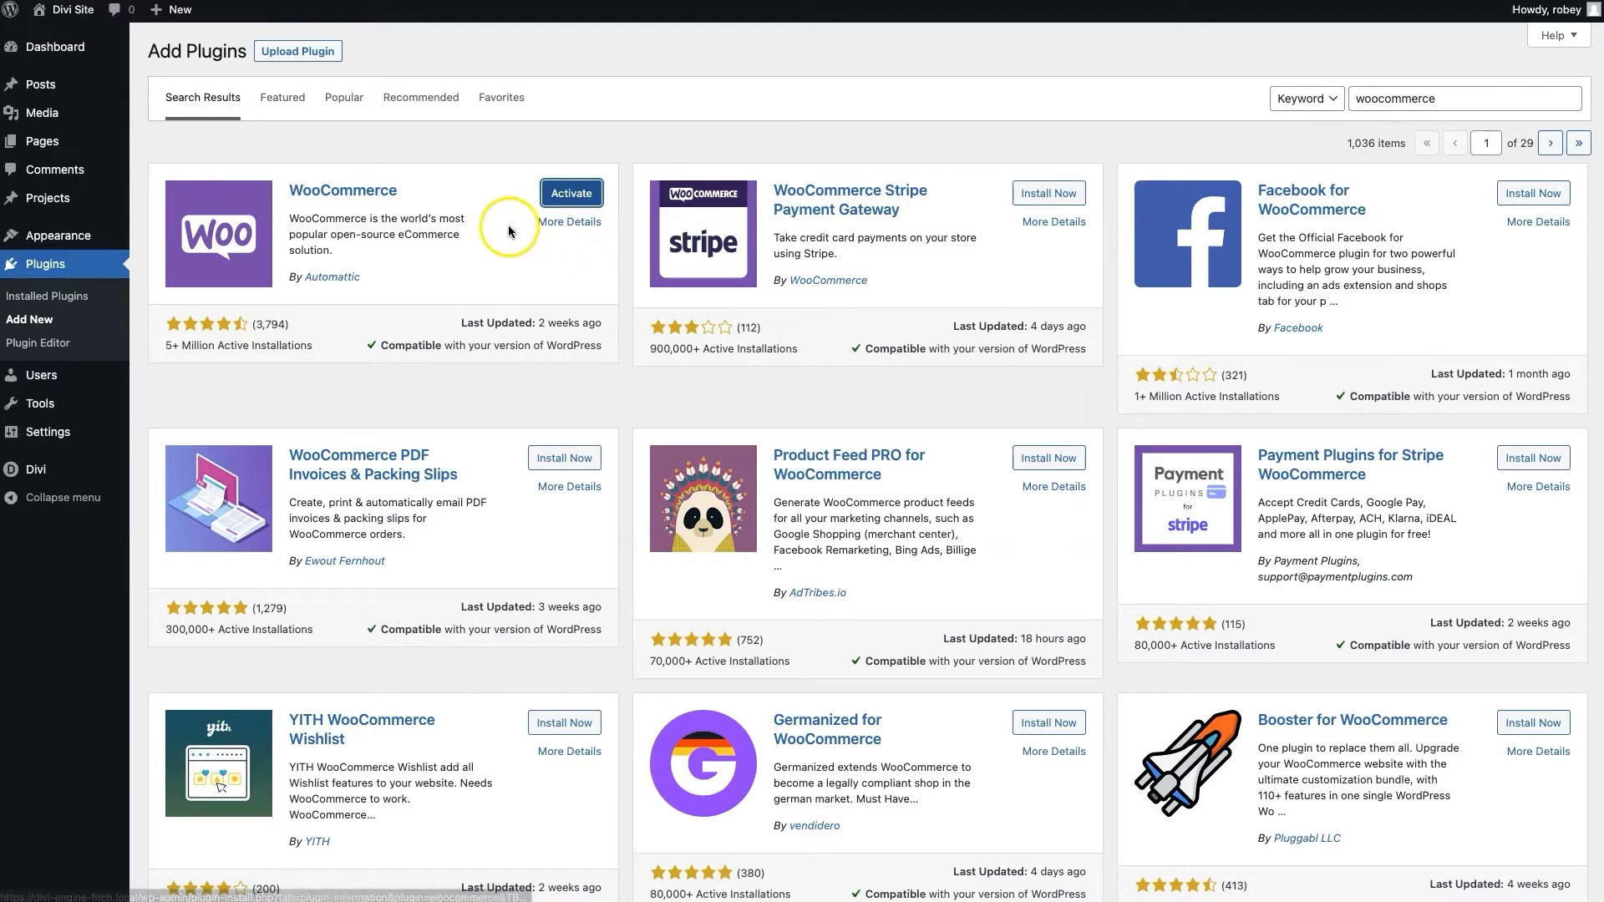
click(561, 195)
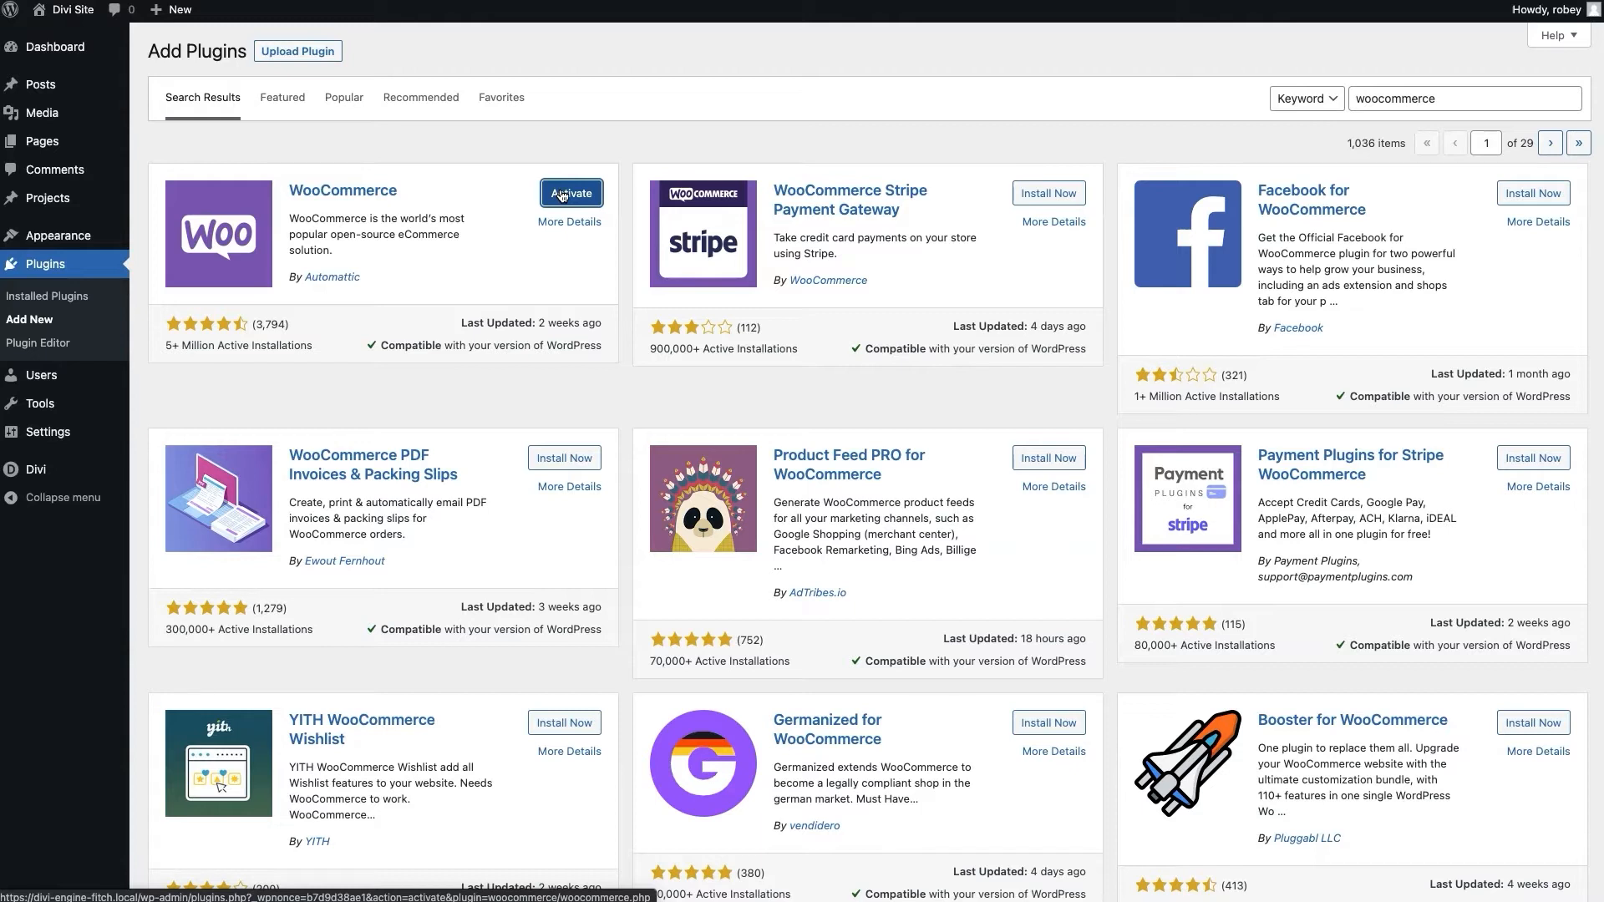
click(561, 196)
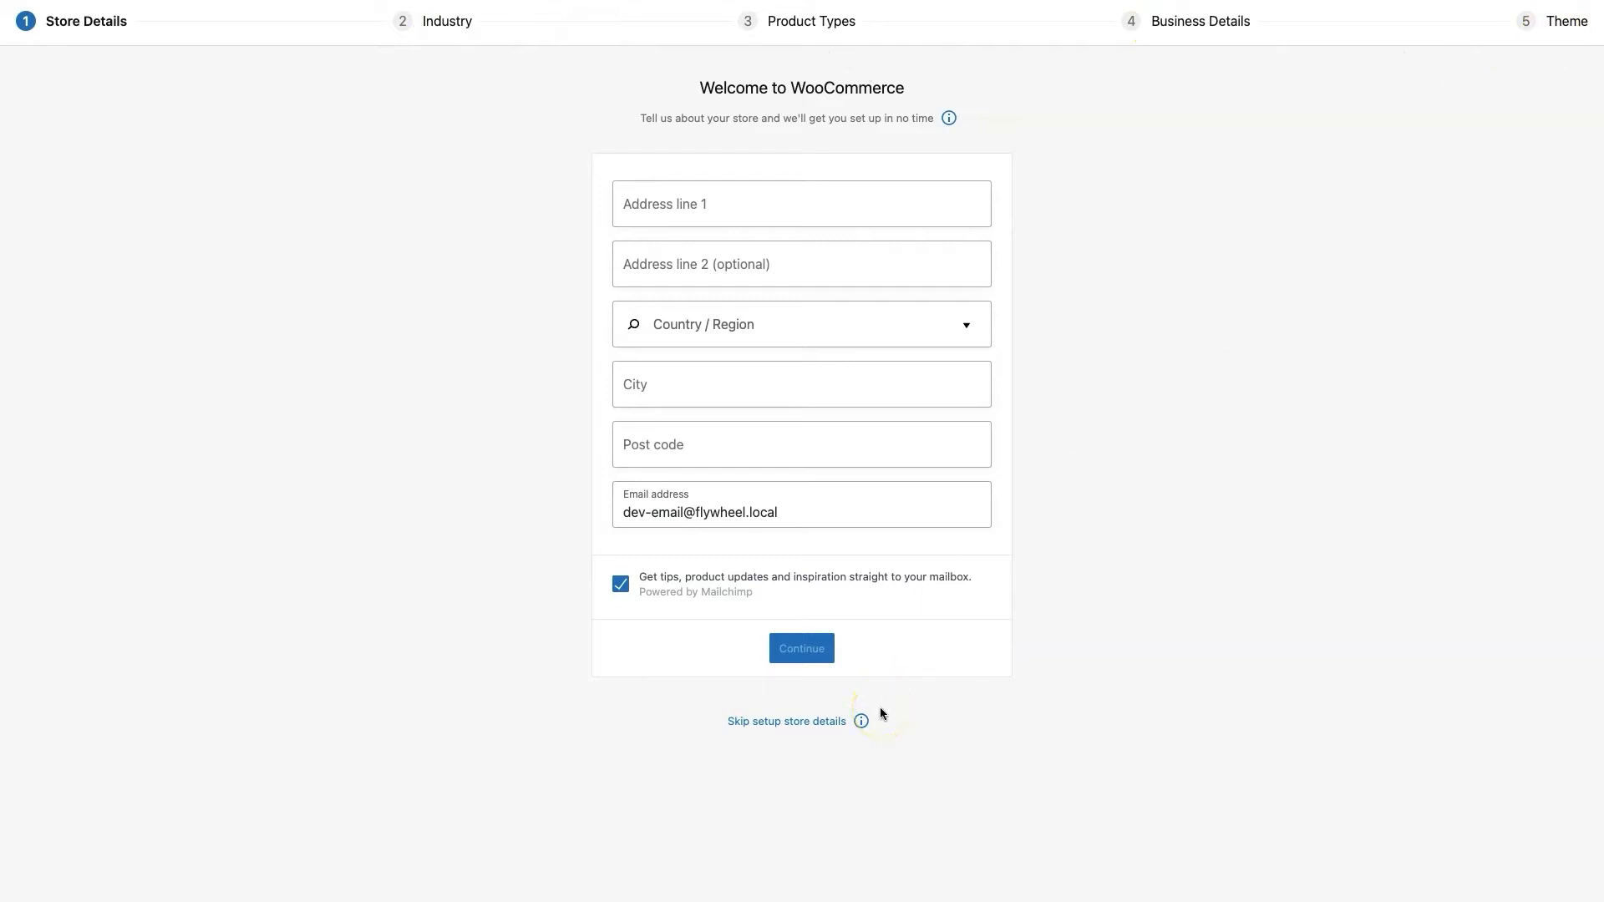
Skip store details, accept usage tracking with 'Yes, count me in!', and dismiss the welcome tour
click(743, 724)
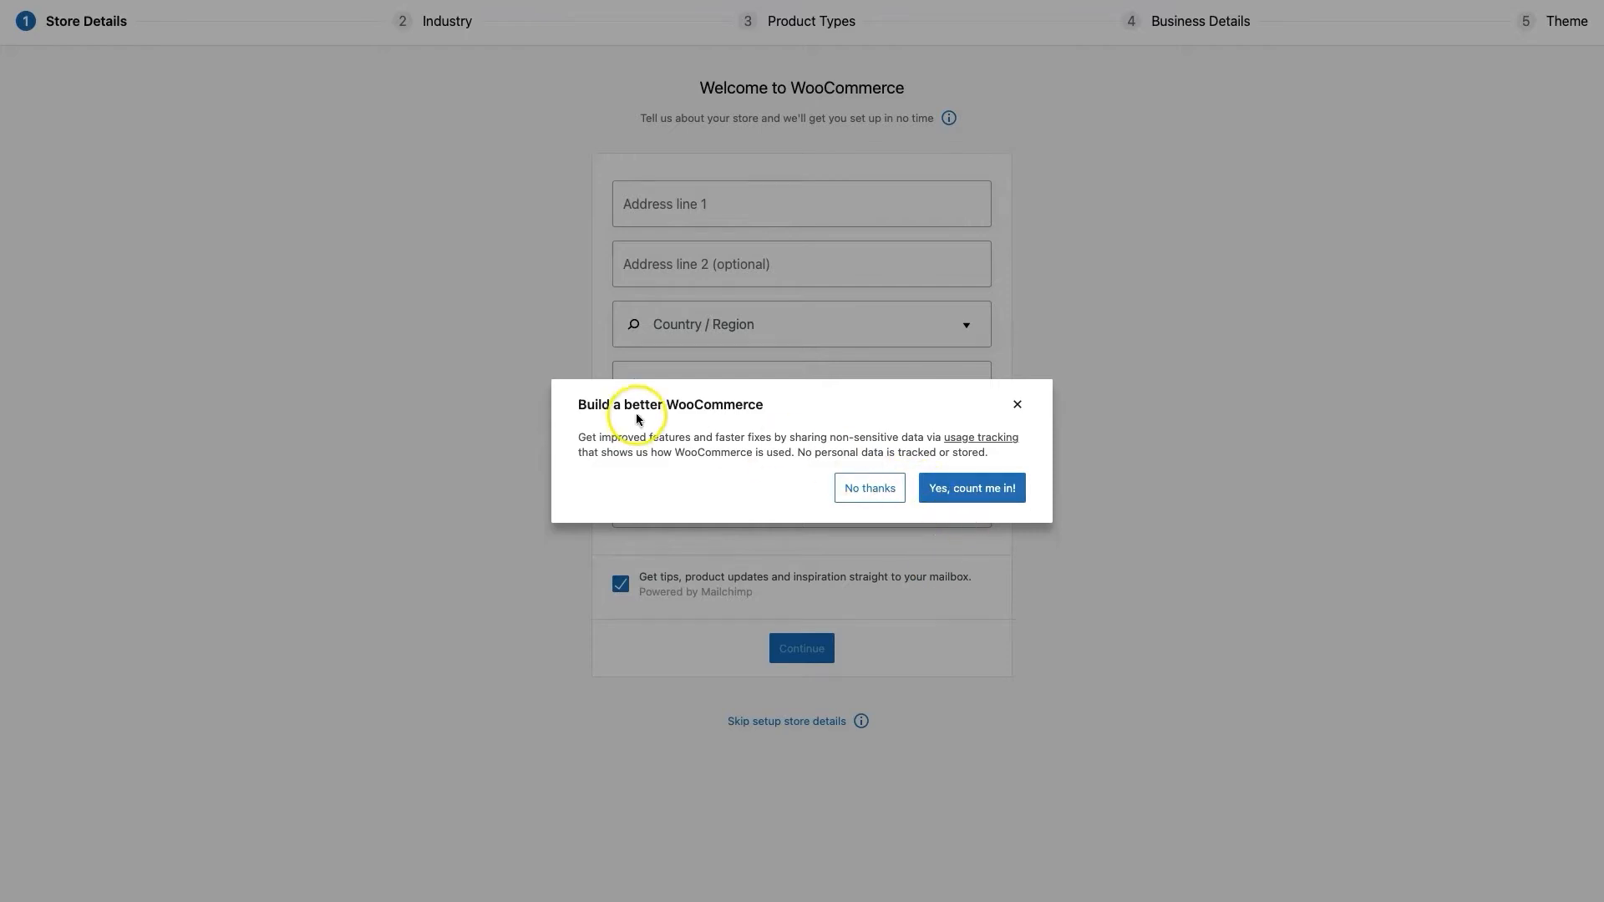
click(981, 487)
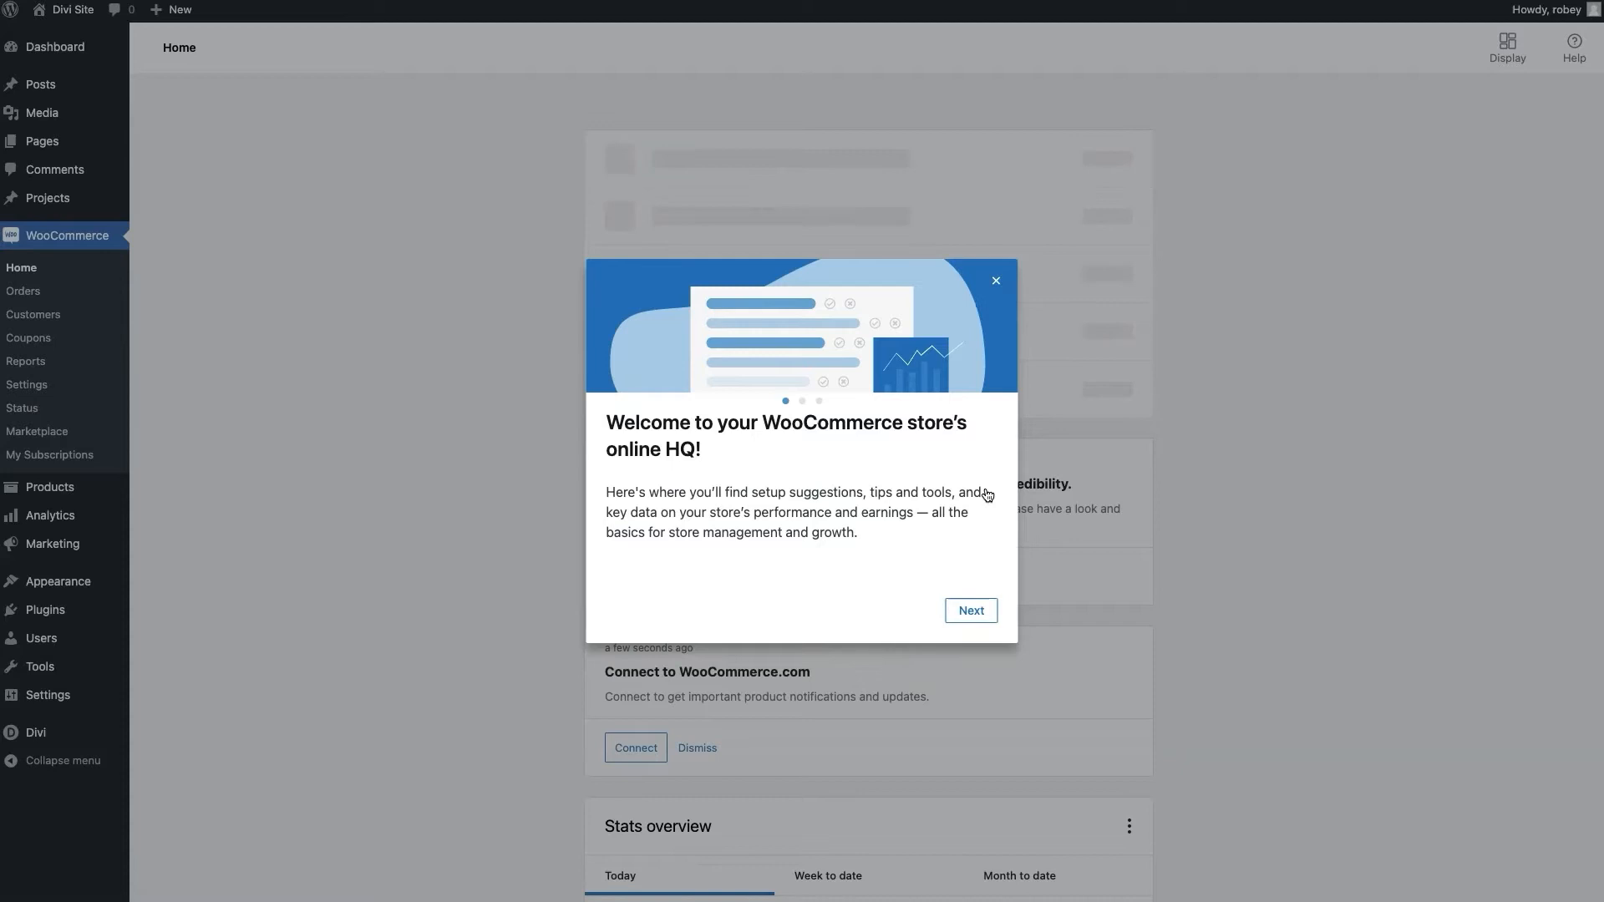
click(996, 282)
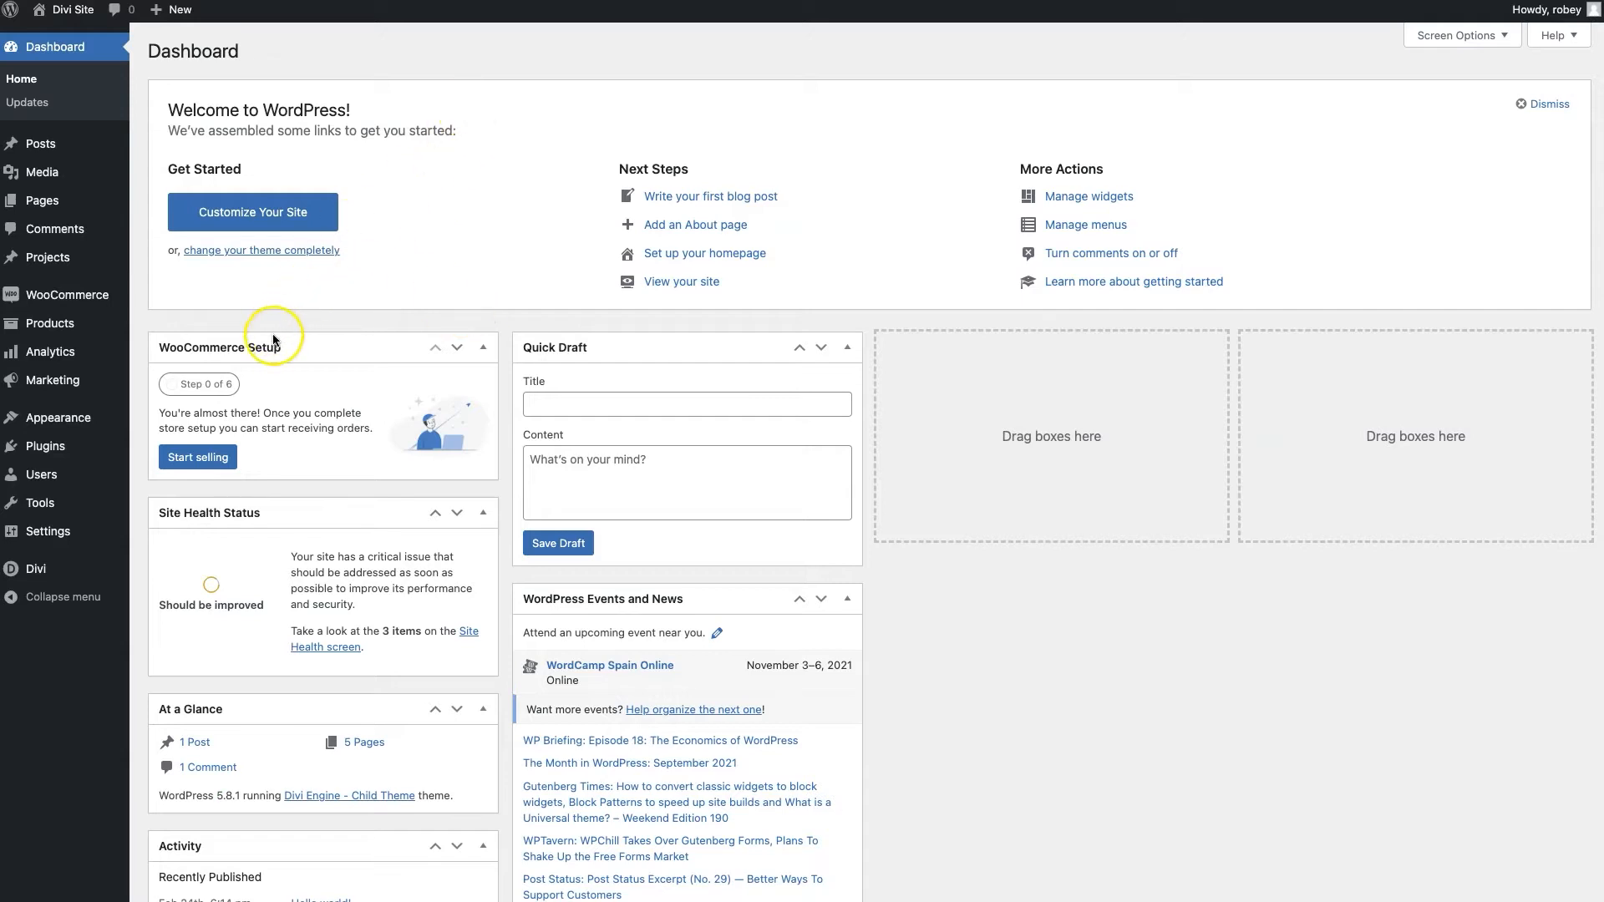
Upload the Divi-Engine sample products CSV into the WooCommerce product importer from All Products
mouse_move(50, 326)
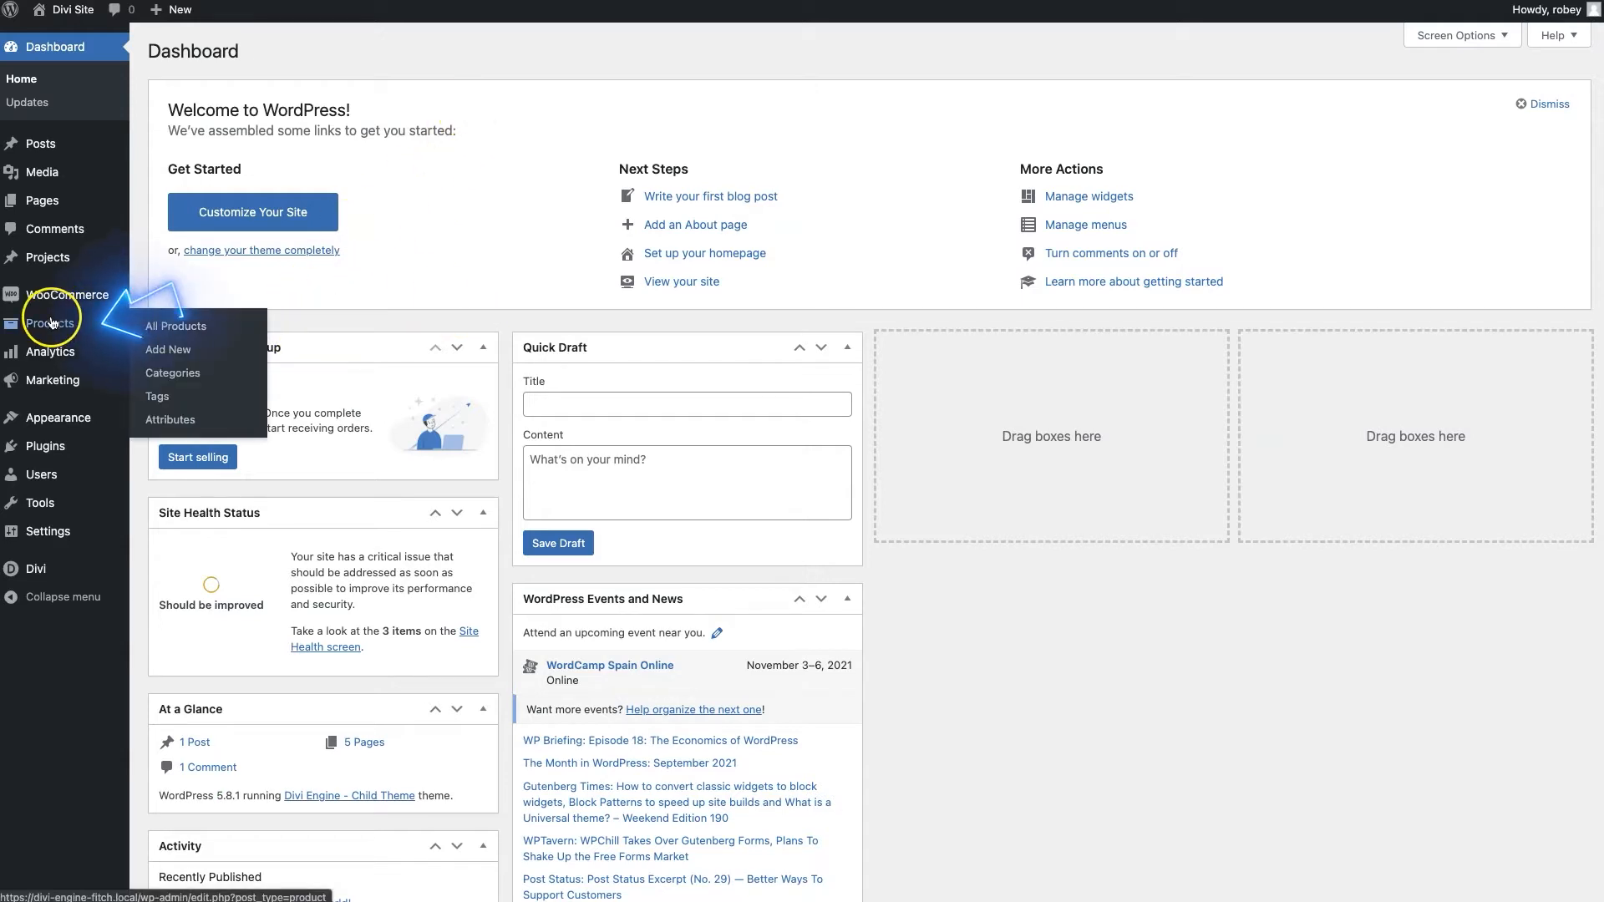
click(169, 326)
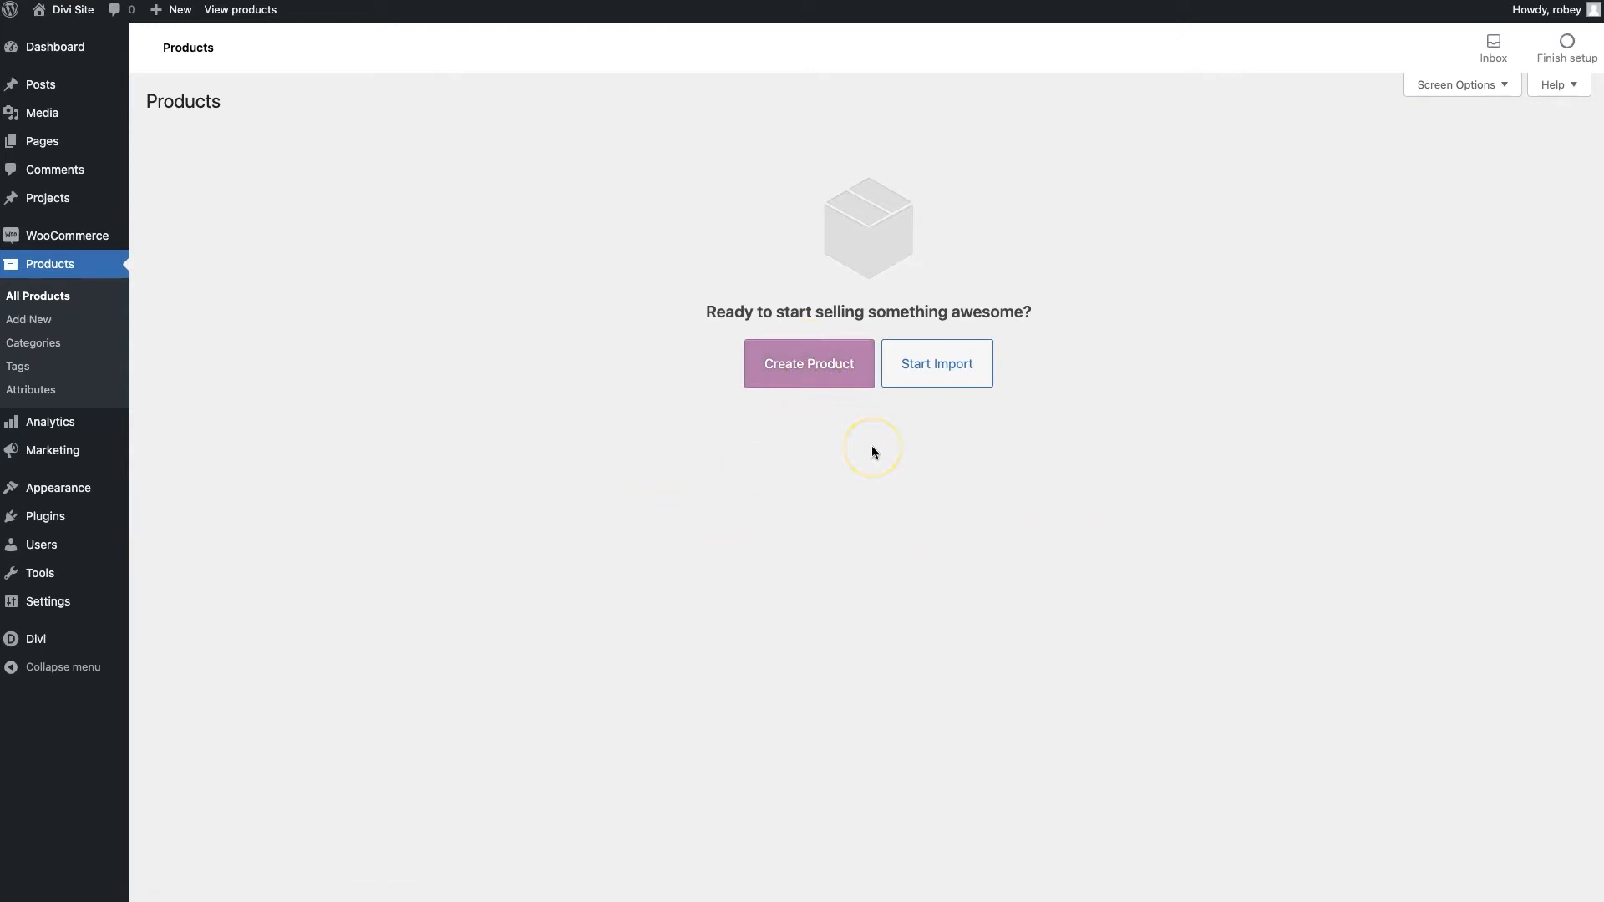
click(932, 378)
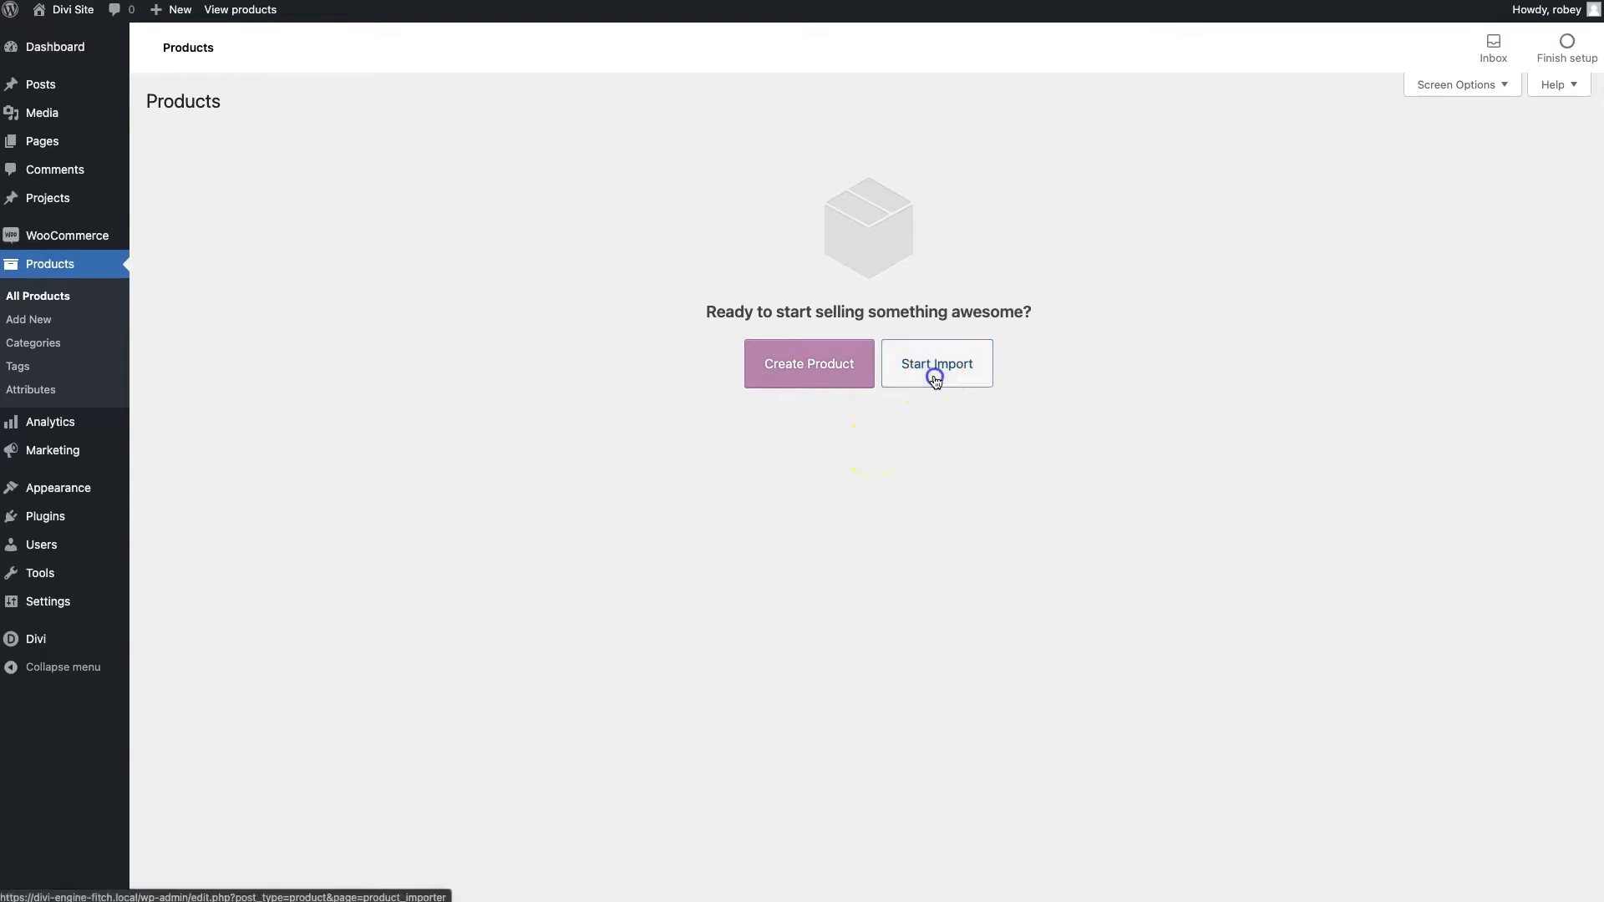
click(862, 356)
click(861, 357)
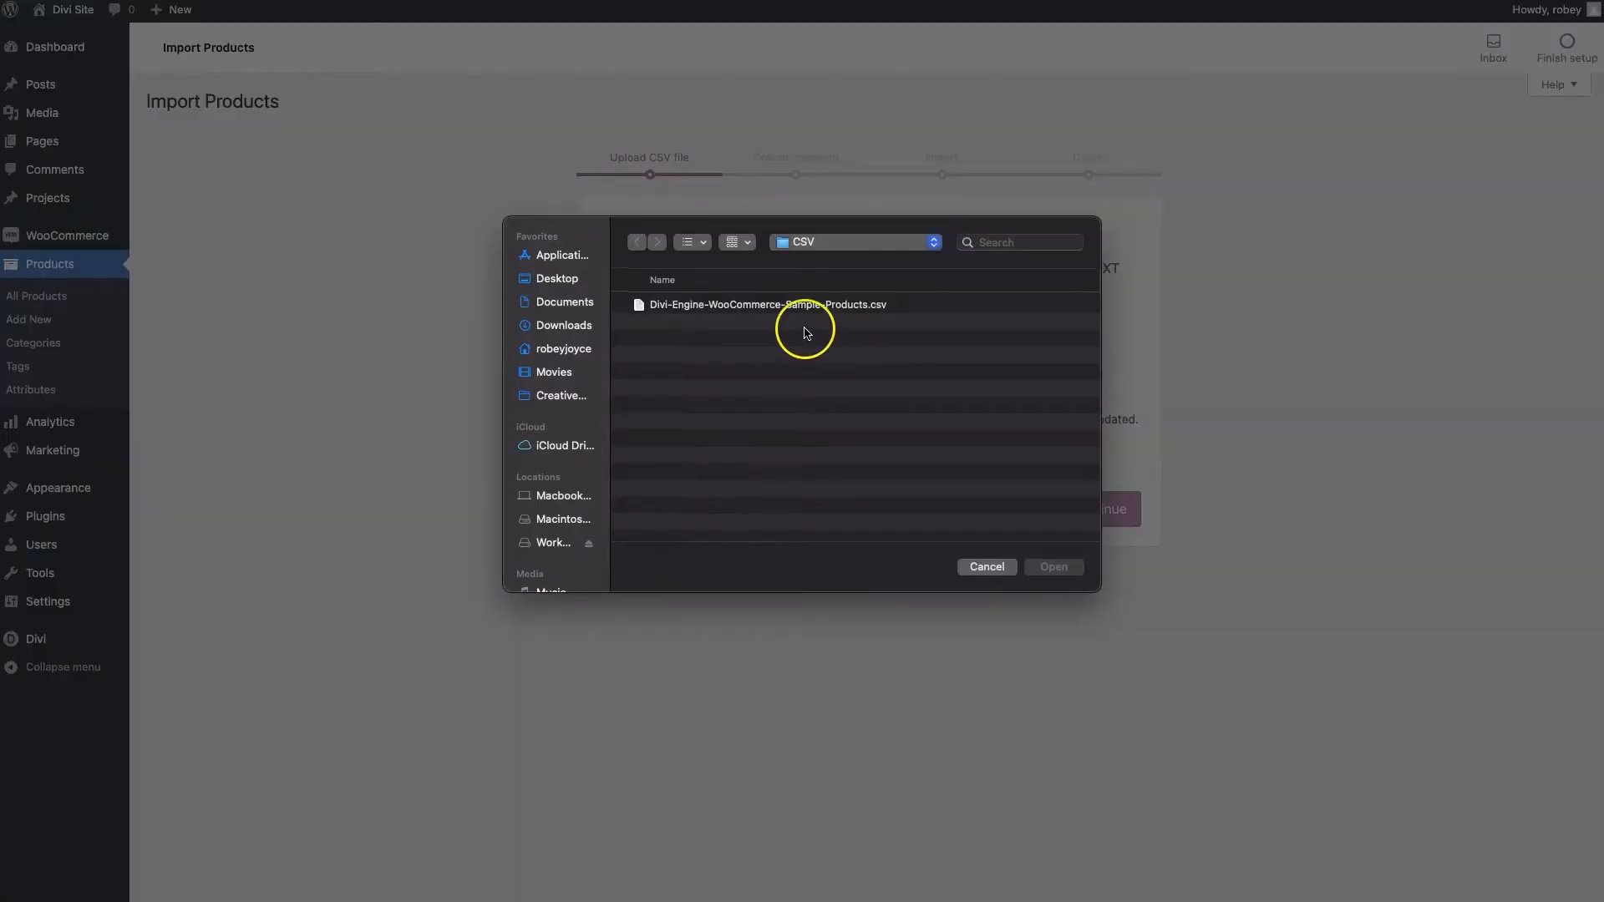
click(768, 312)
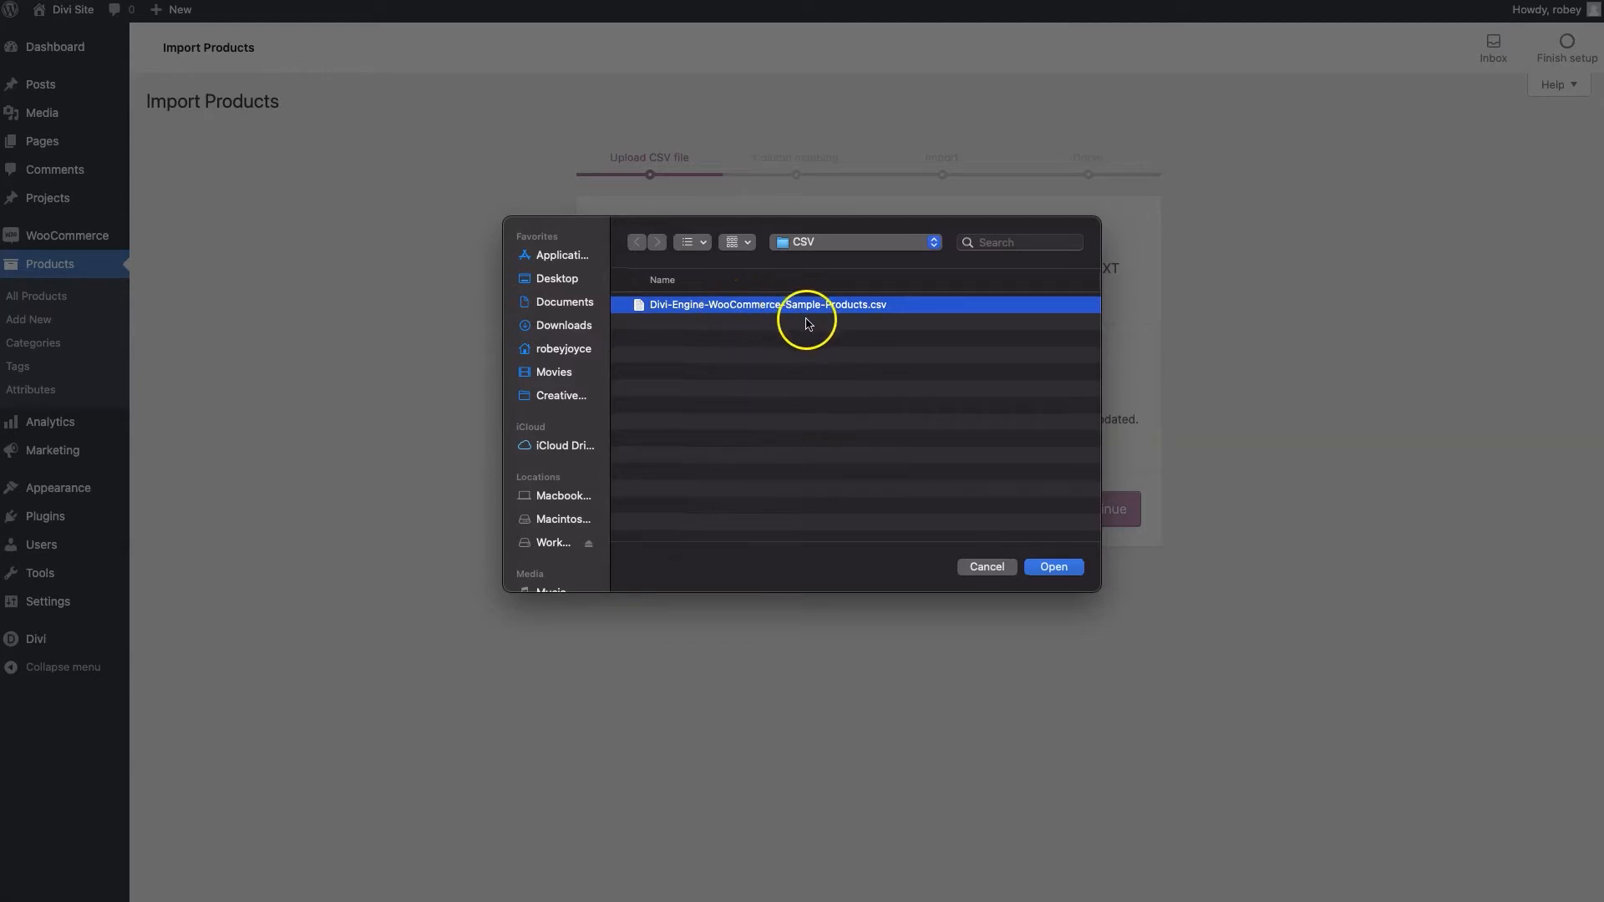
click(1054, 567)
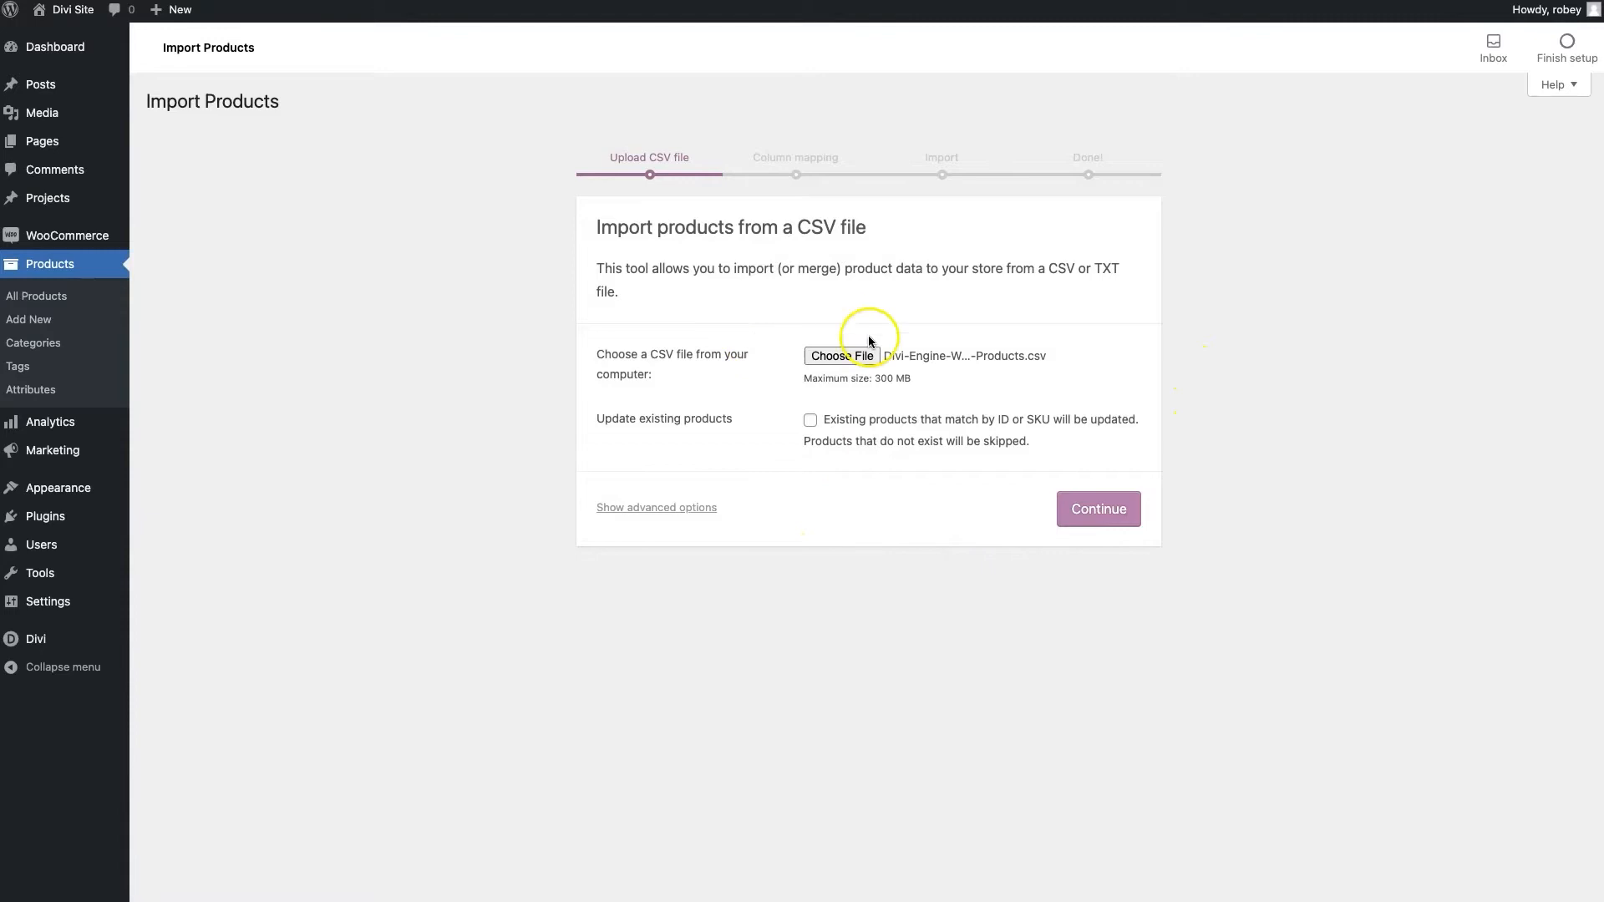
click(1105, 518)
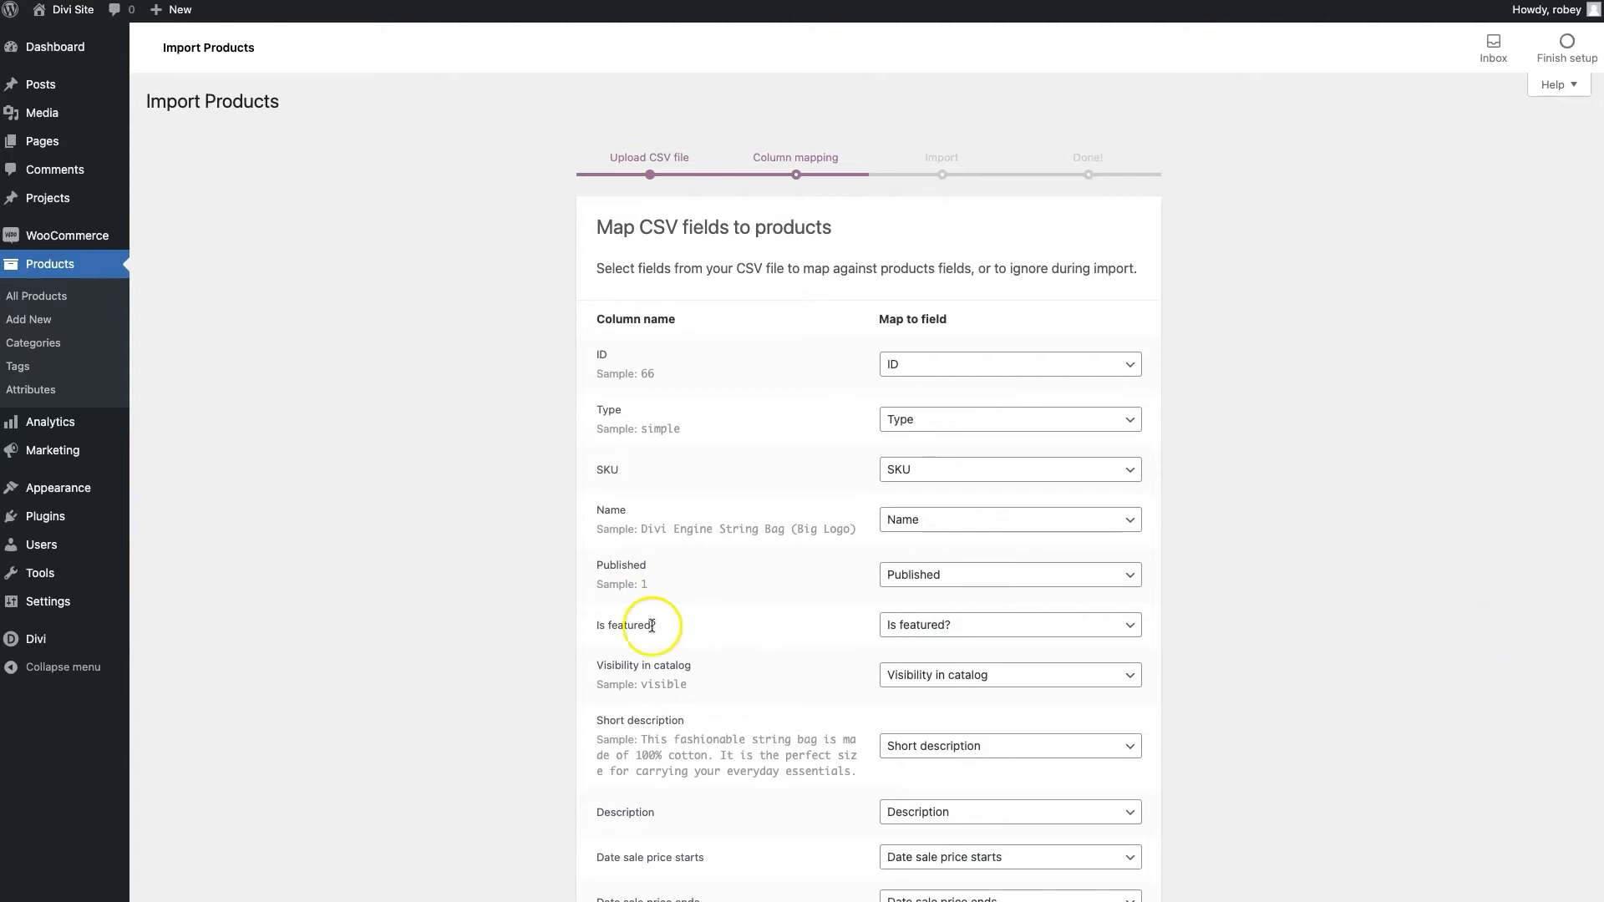
Keep Description mapped to Description and run the importer, bringing in 68 products
scroll(1371, 649, down, 3)
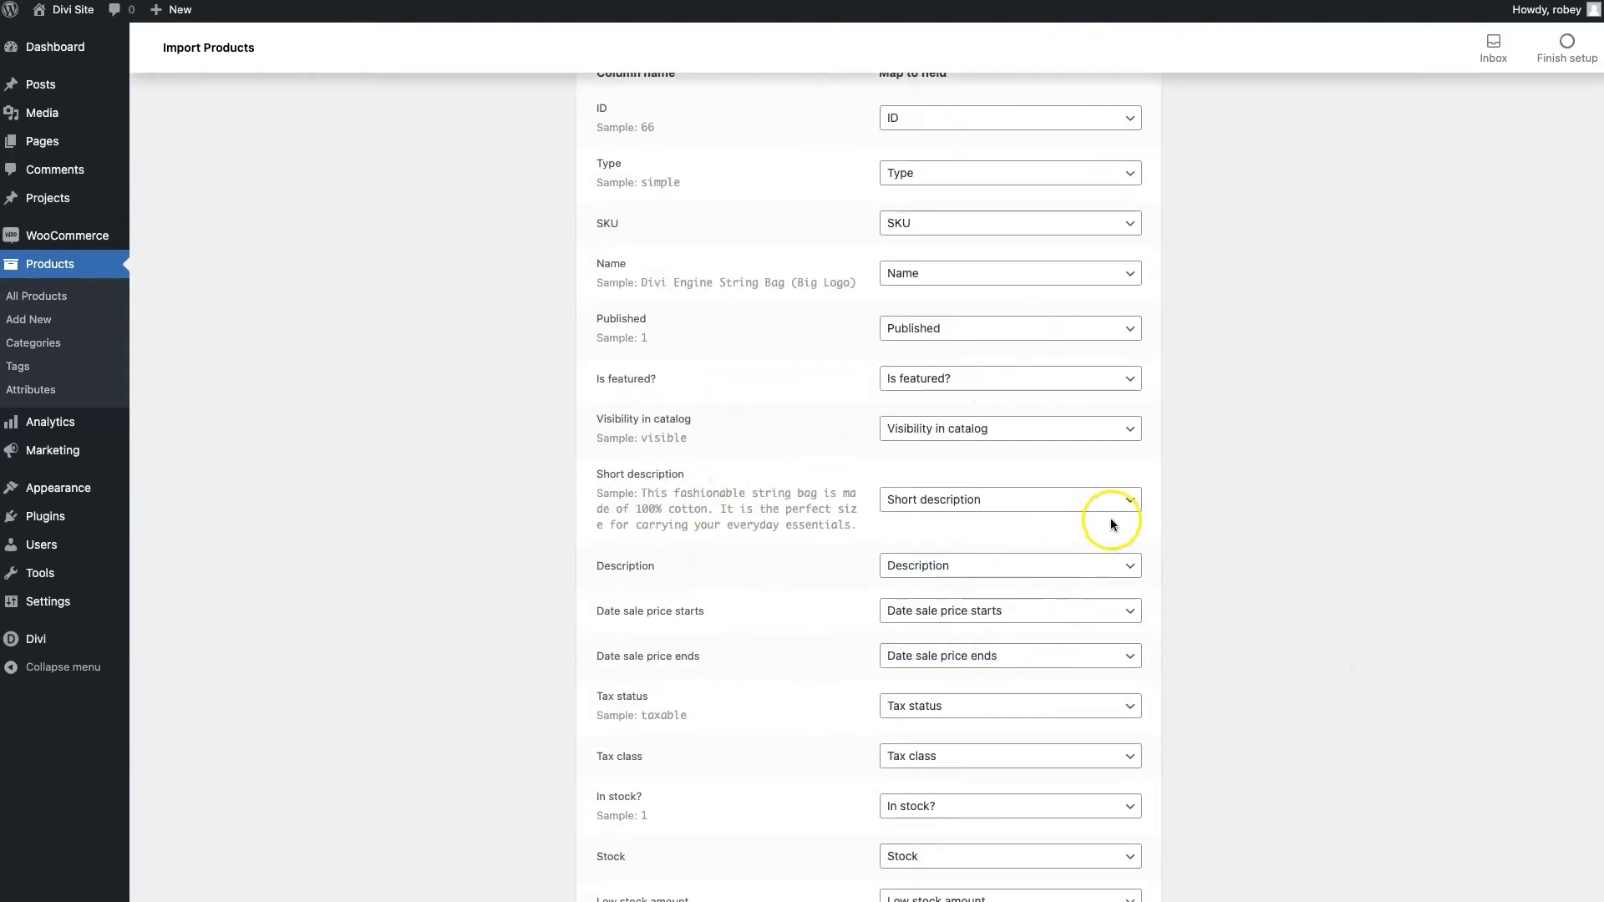
click(1116, 570)
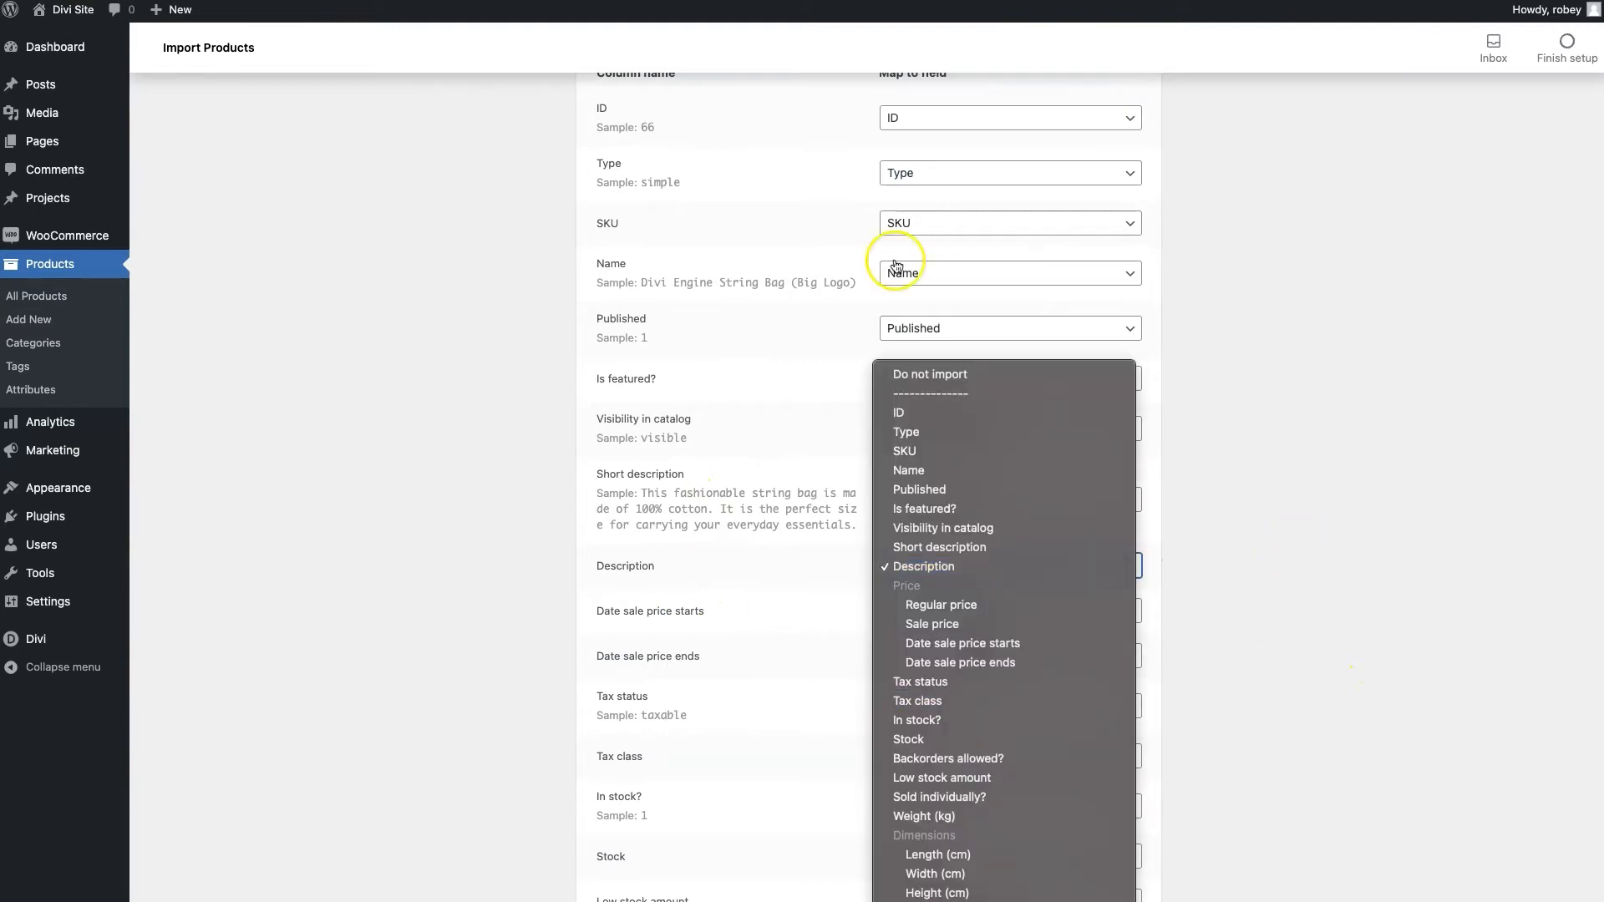
click(1360, 557)
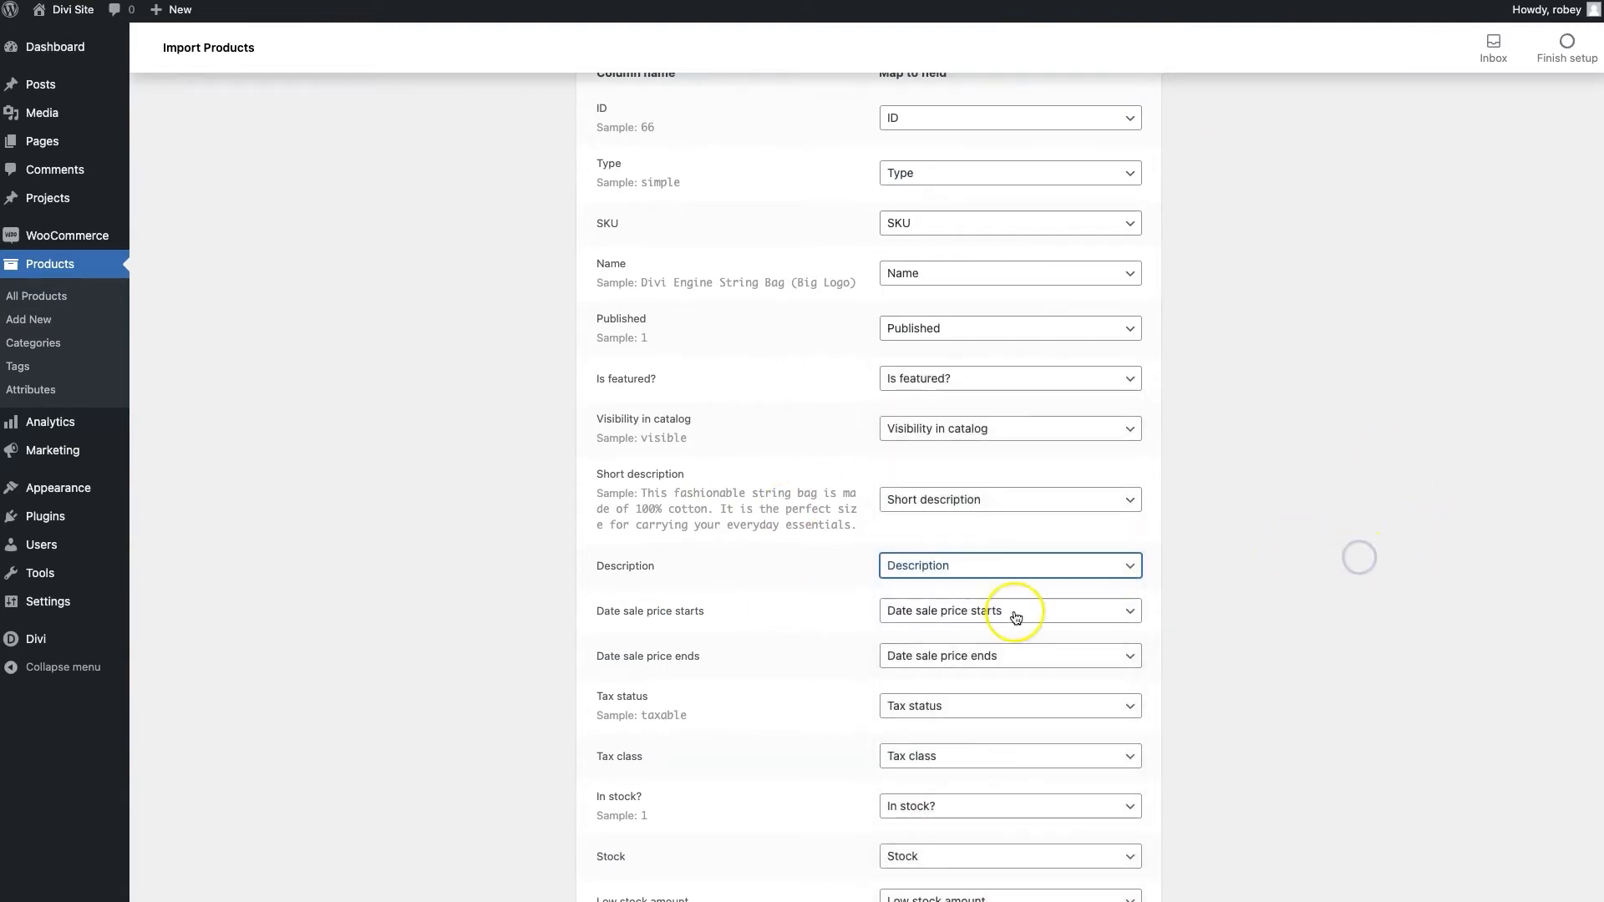
scroll(1315, 732, down, 20)
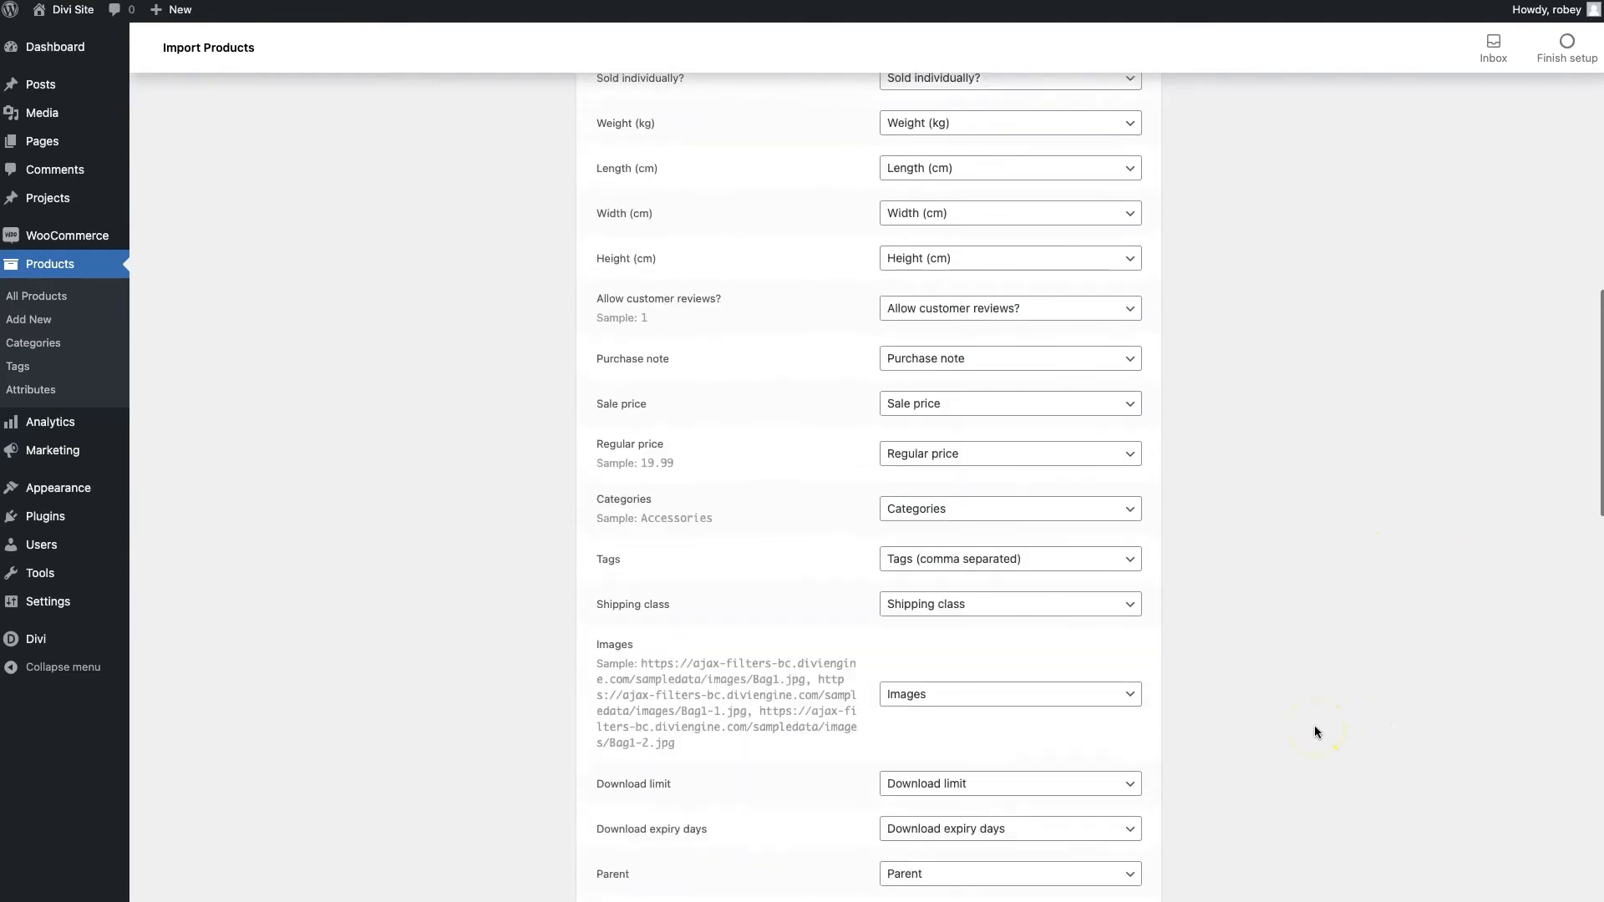
scroll(1316, 732, down, 3)
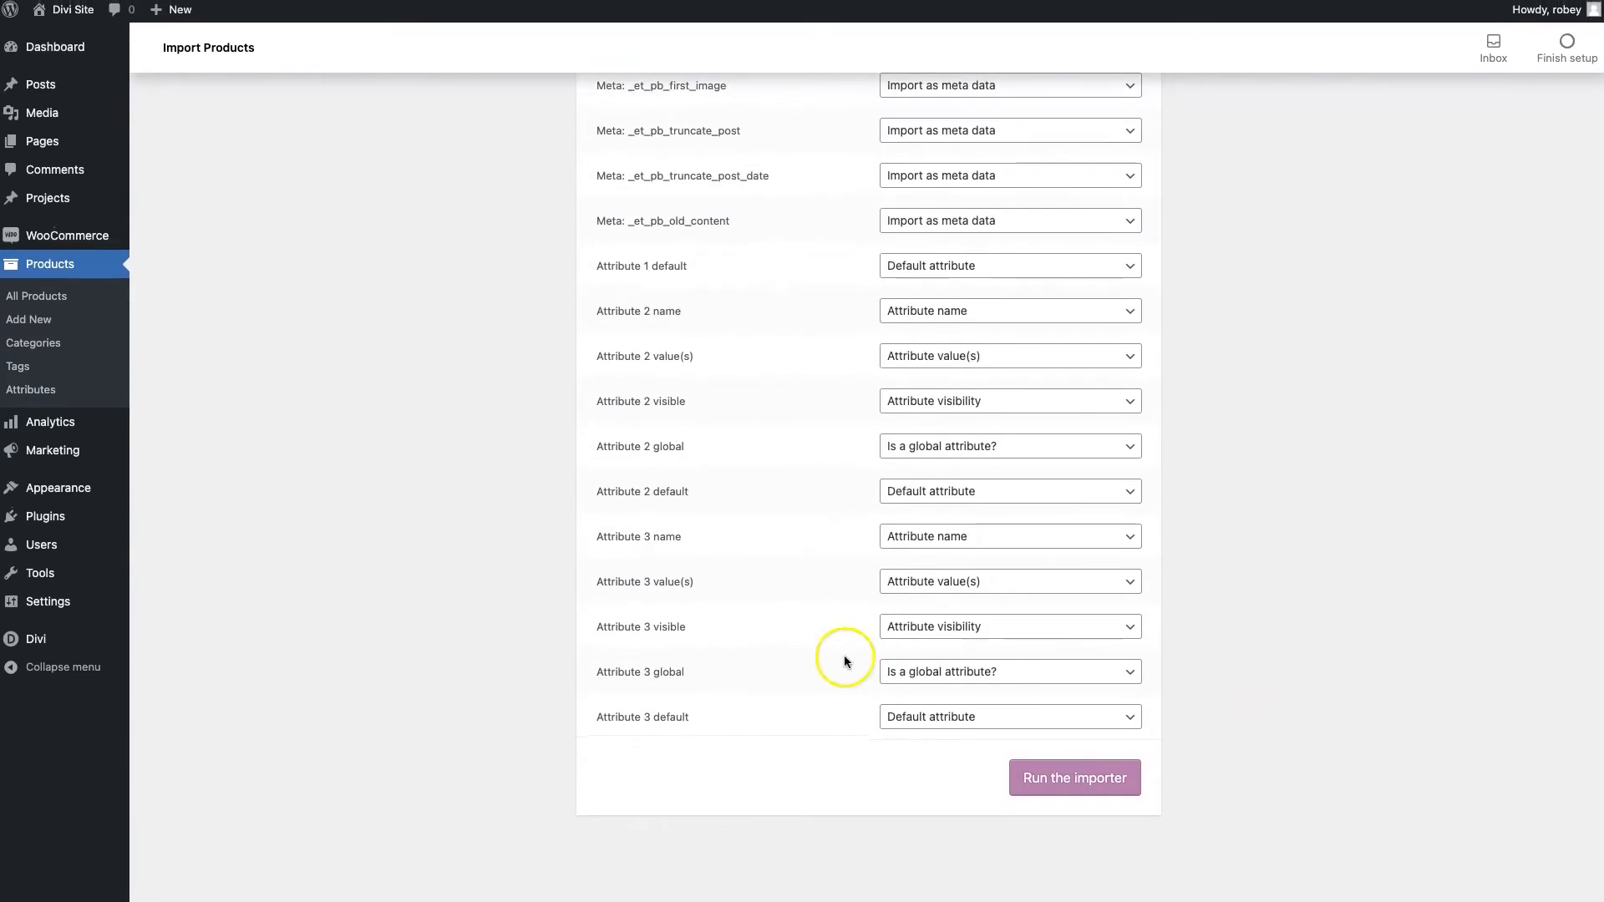
click(1066, 786)
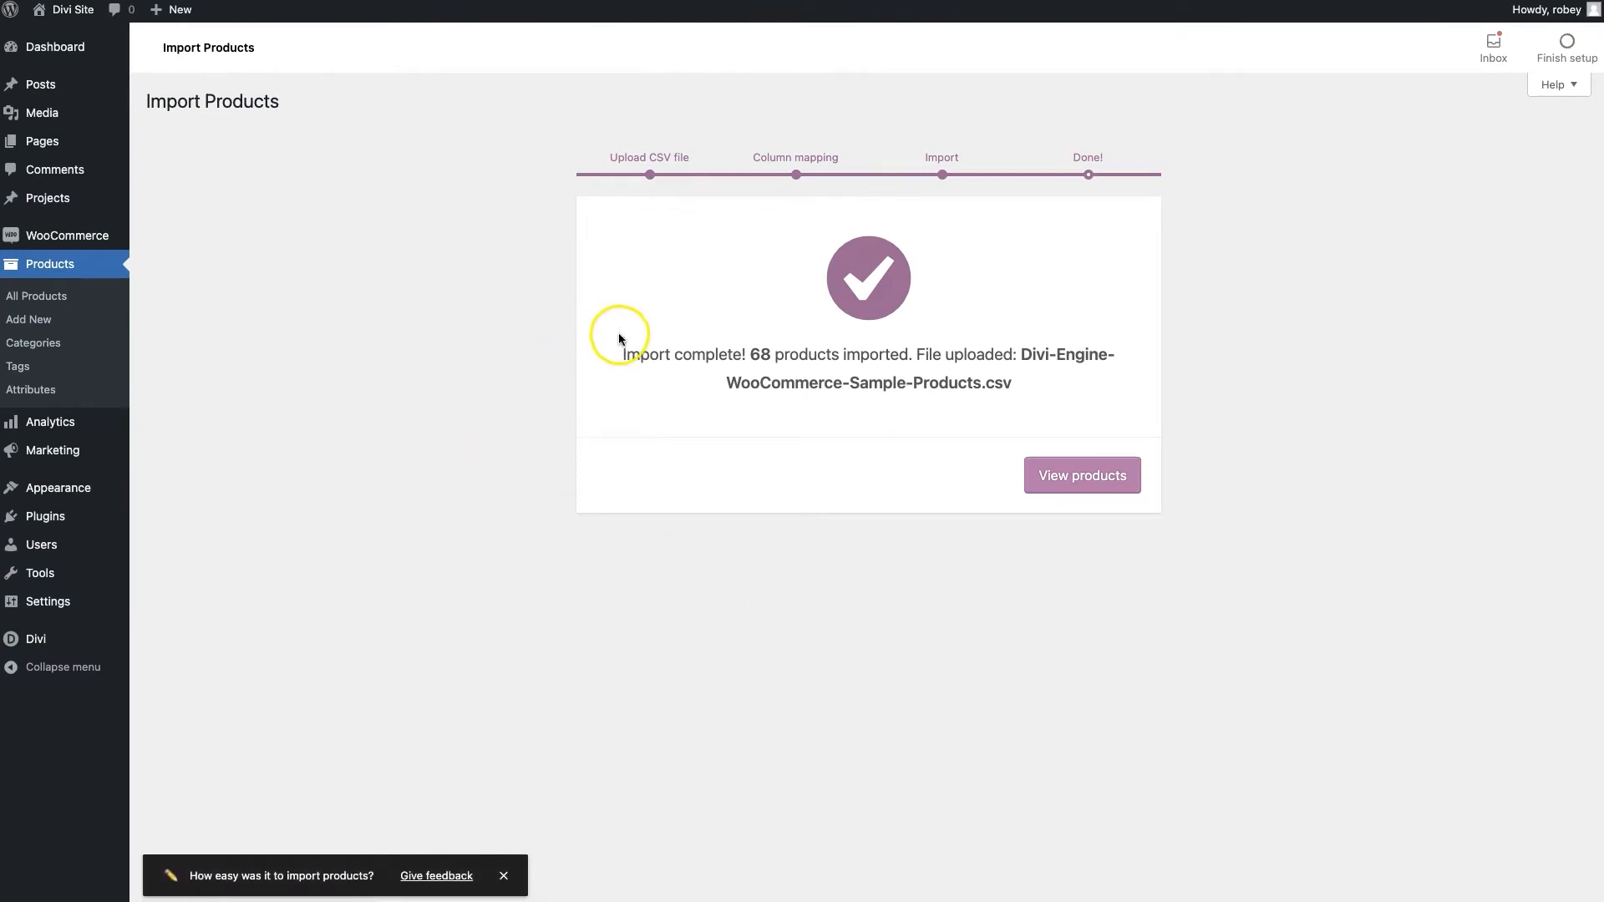
Review the 68 imported products in the product list, then go to Products > Categories
double_click(762, 355)
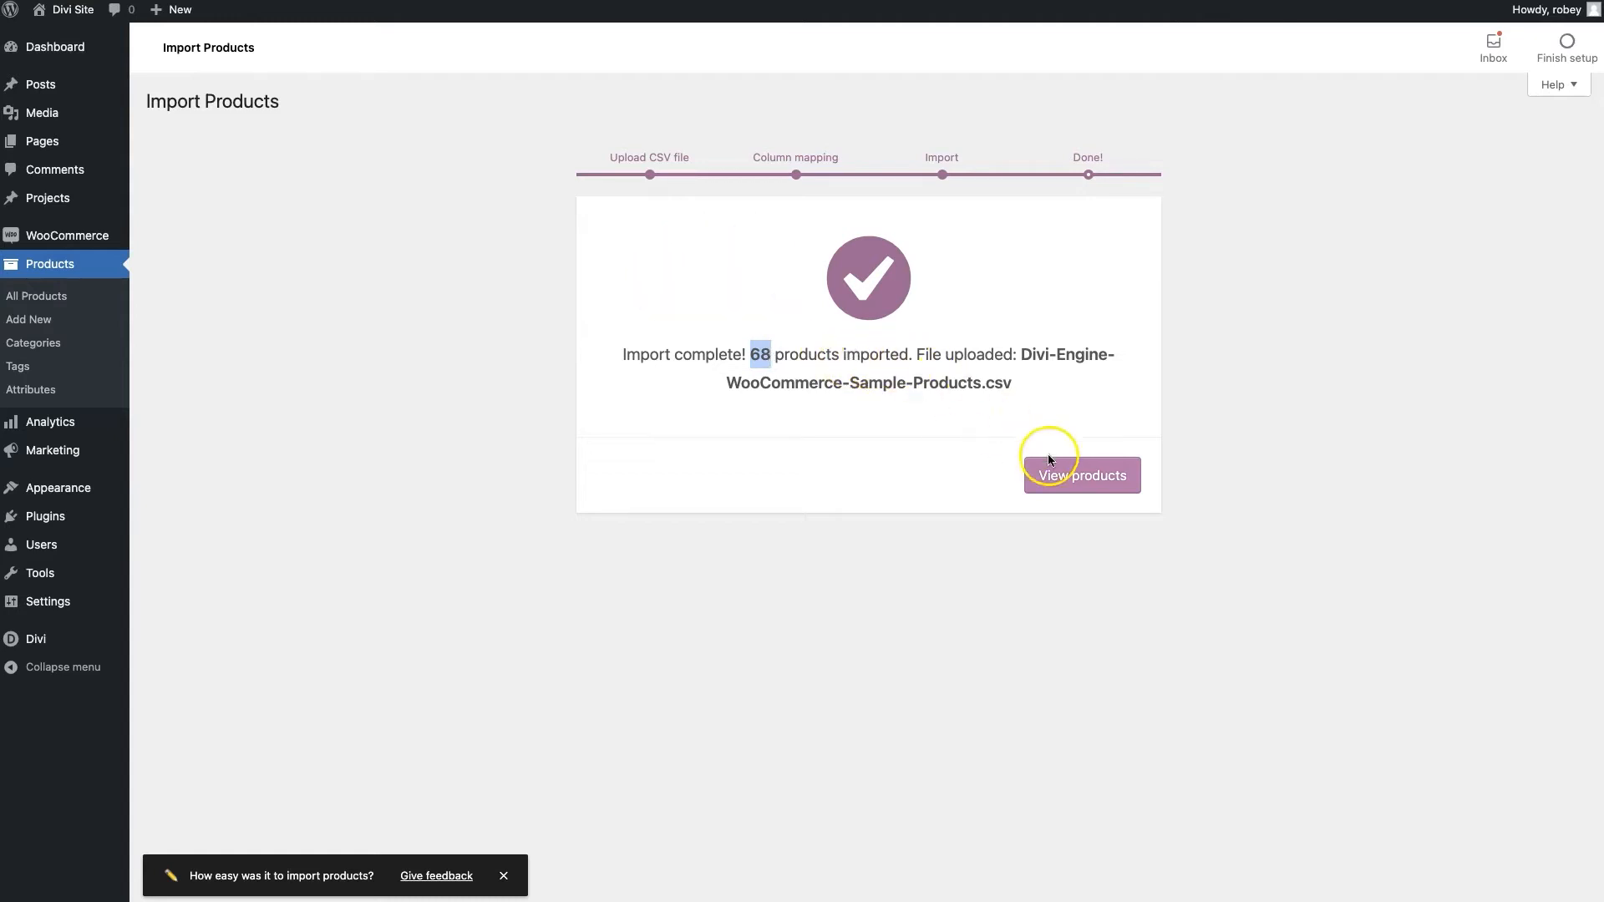
click(1050, 486)
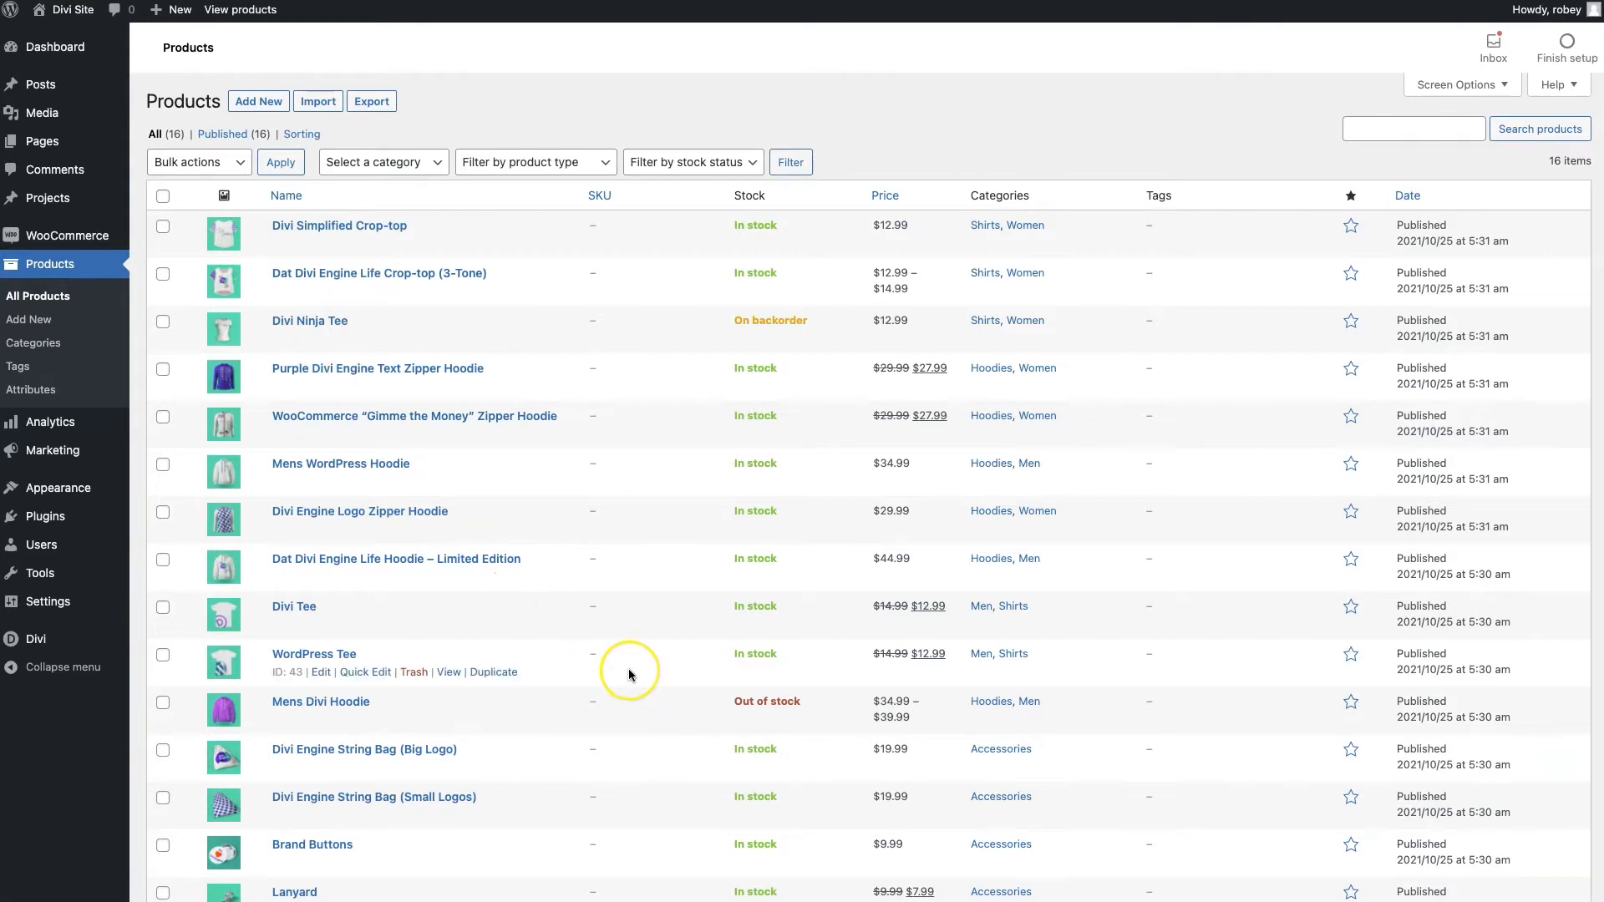
scroll(627, 673, down, 5)
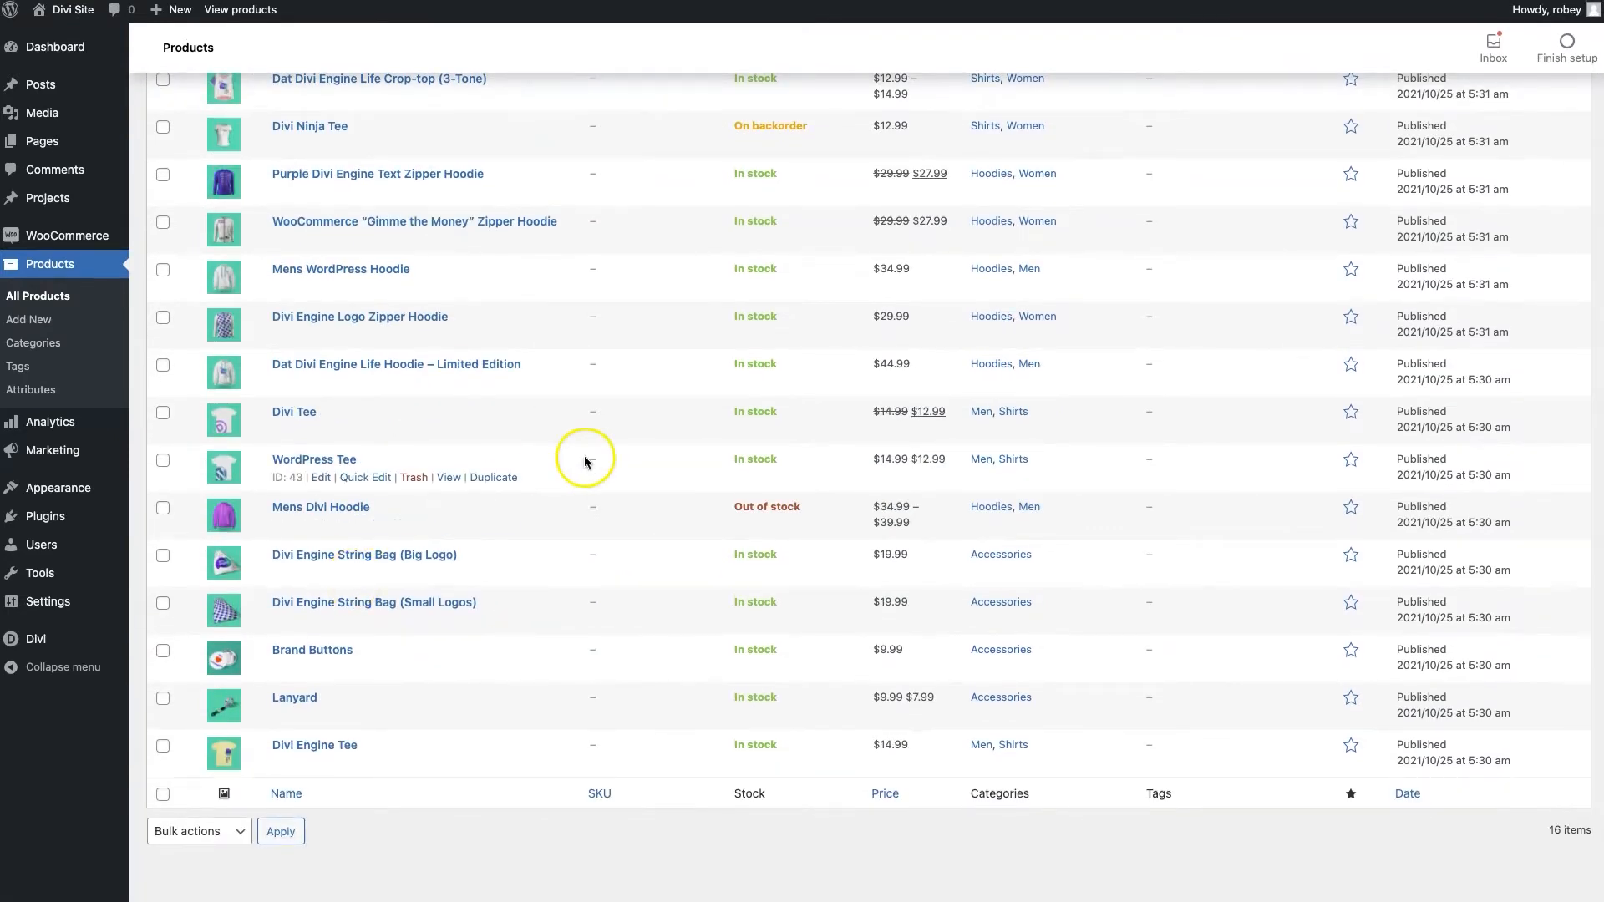
scroll(584, 458, up, 5)
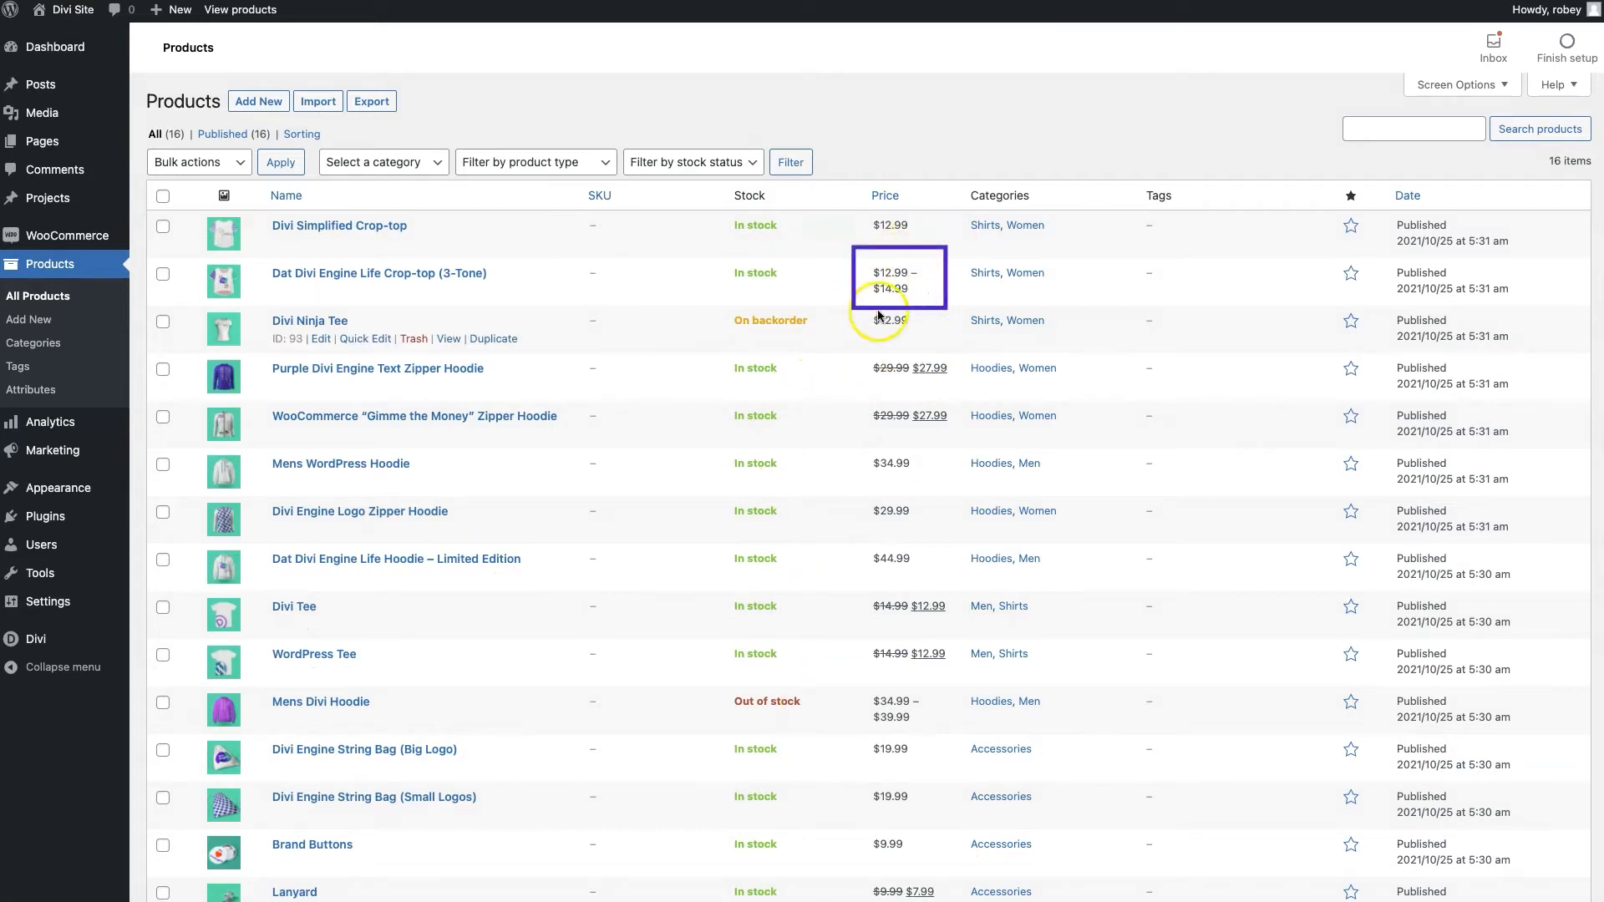
scroll(884, 573, down, 2)
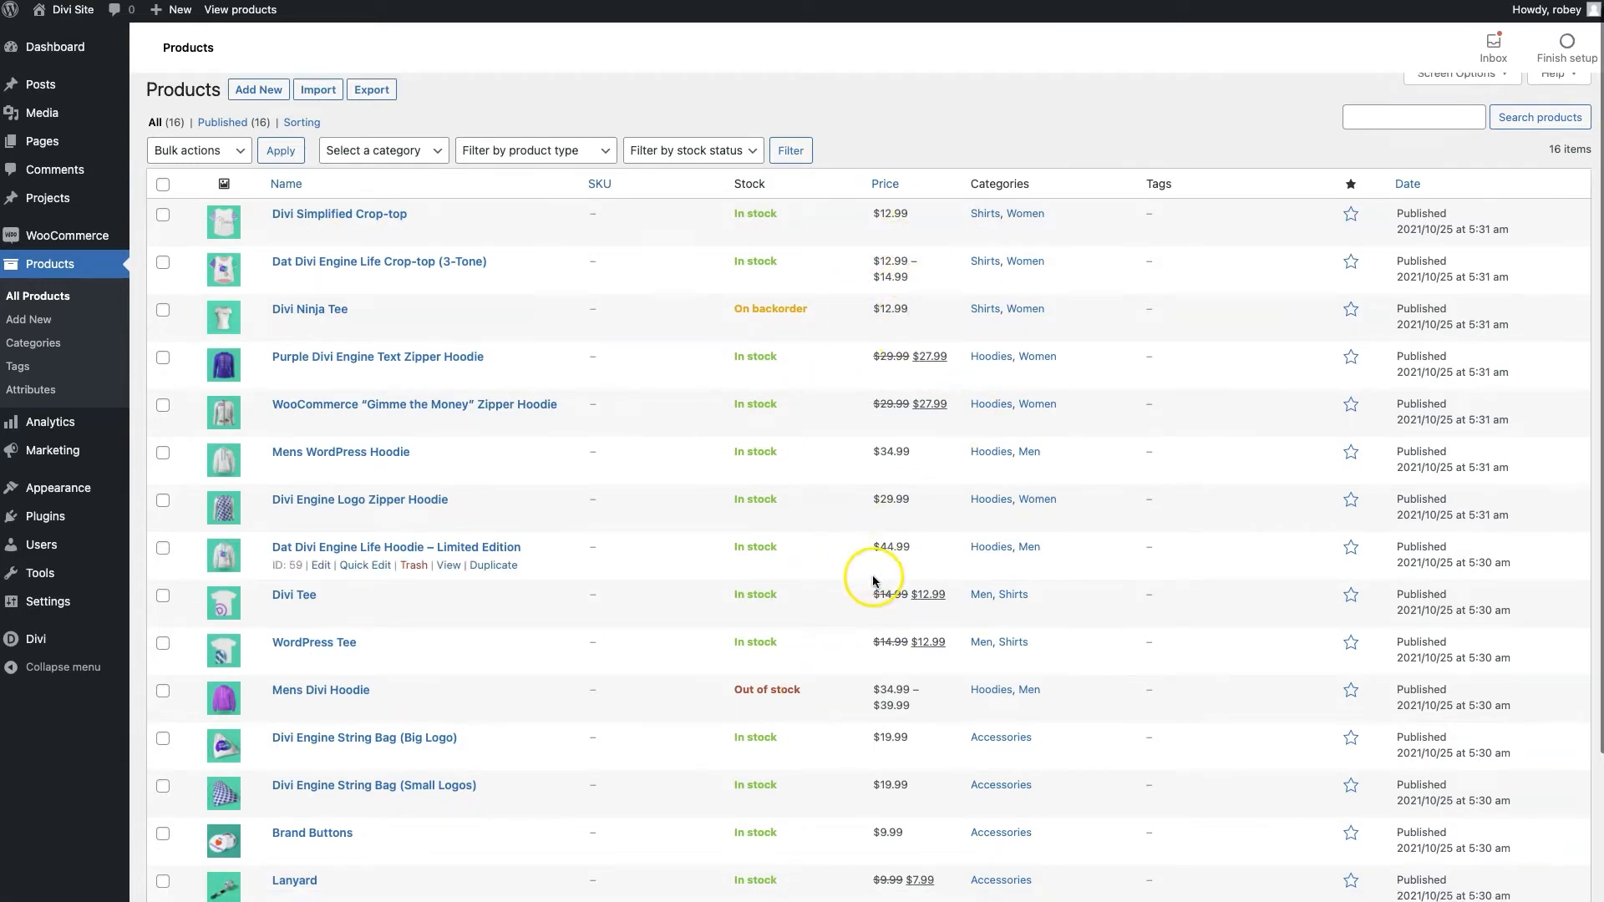
click(49, 343)
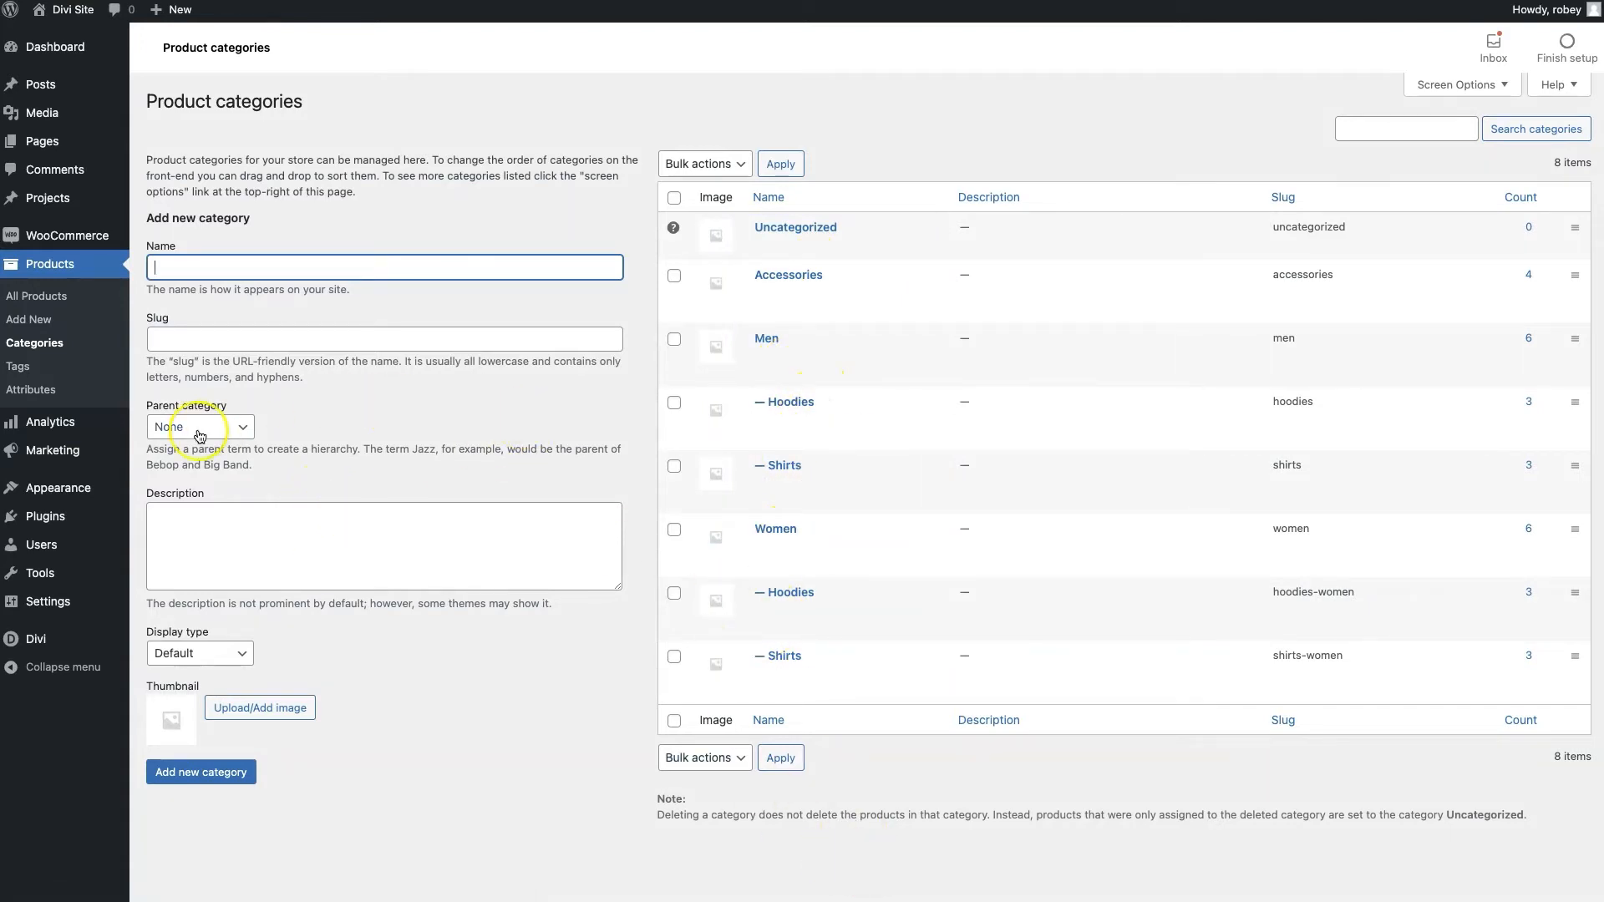
View the imported Brand, Color and Size attributes under Products > Attributes
click(41, 391)
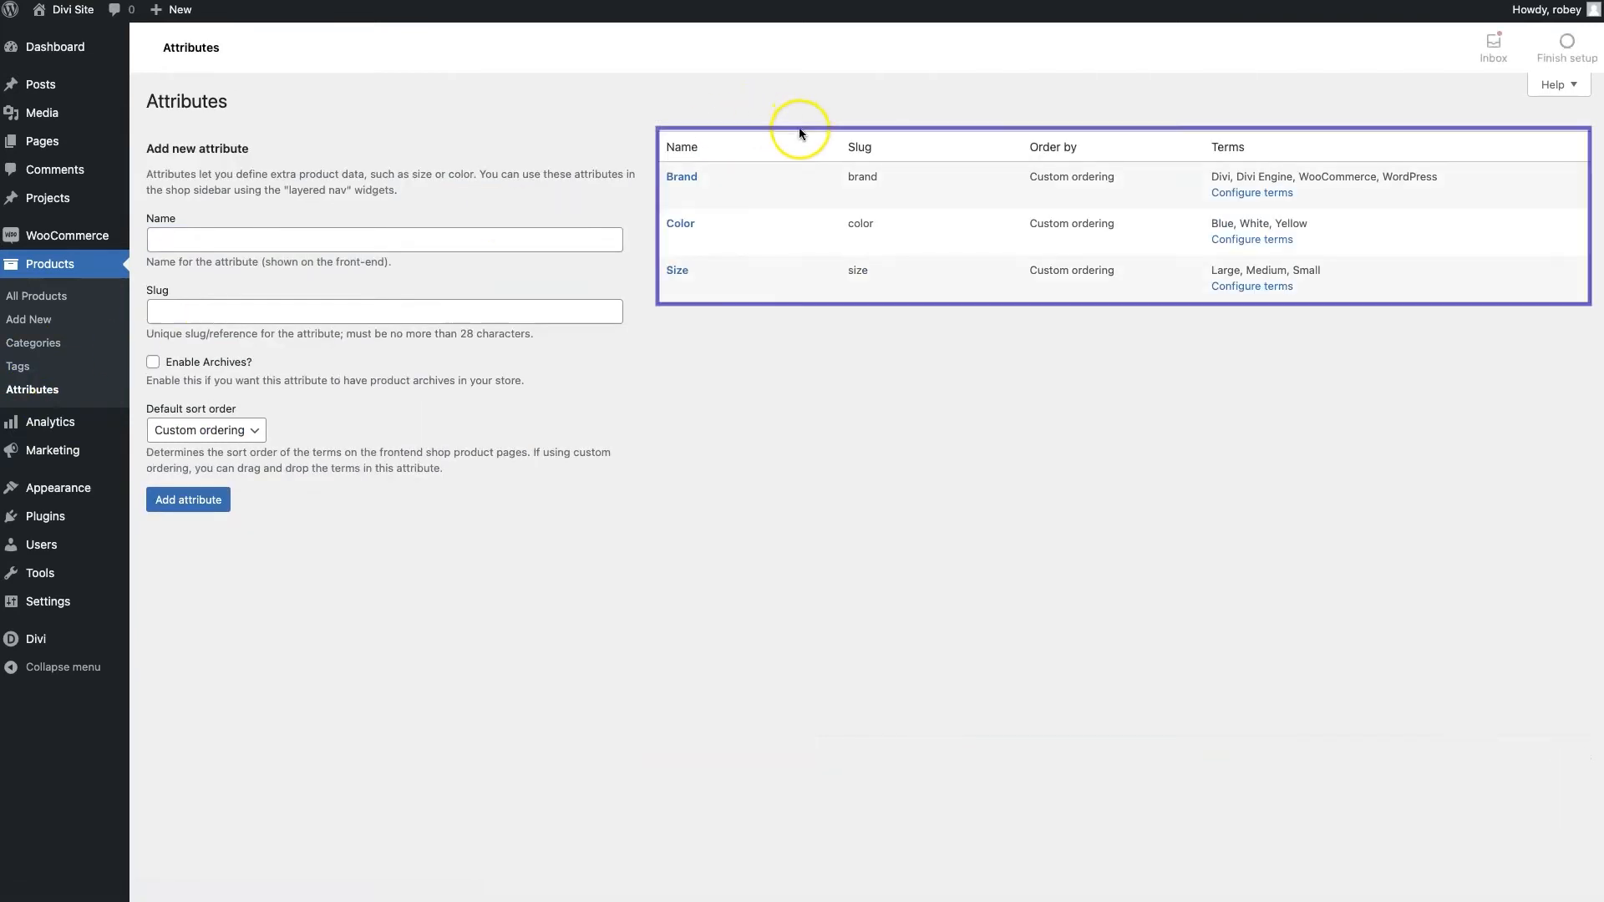
mouse_move(706, 287)
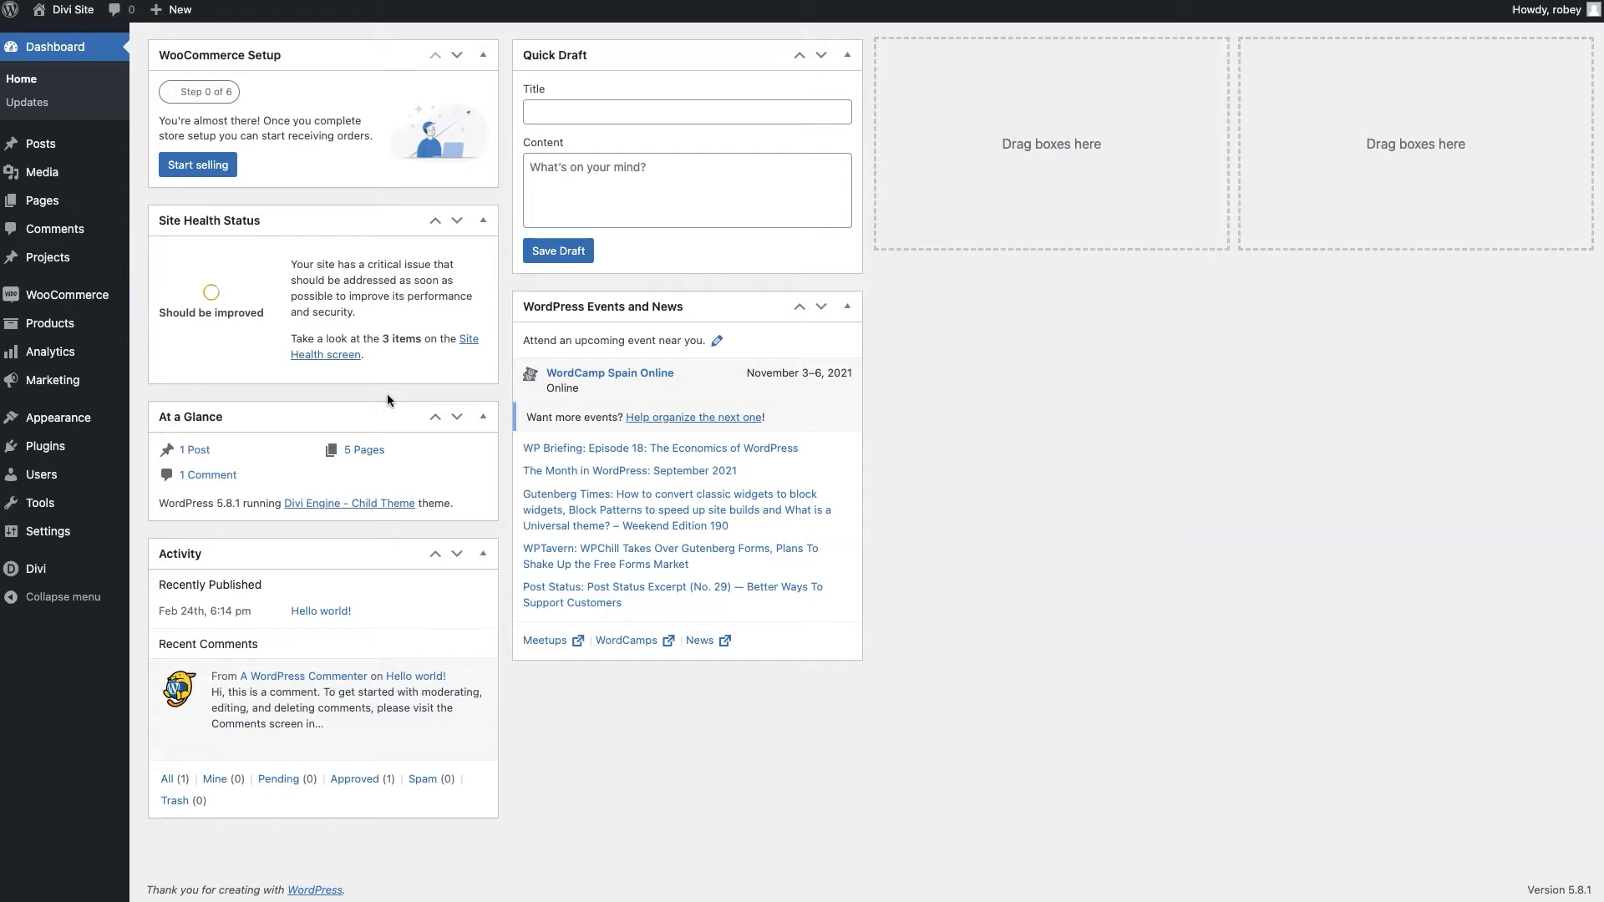
Return to the Dashboard and reach the WooCommerce menu's Settings entry
click(177, 250)
mouse_move(89, 303)
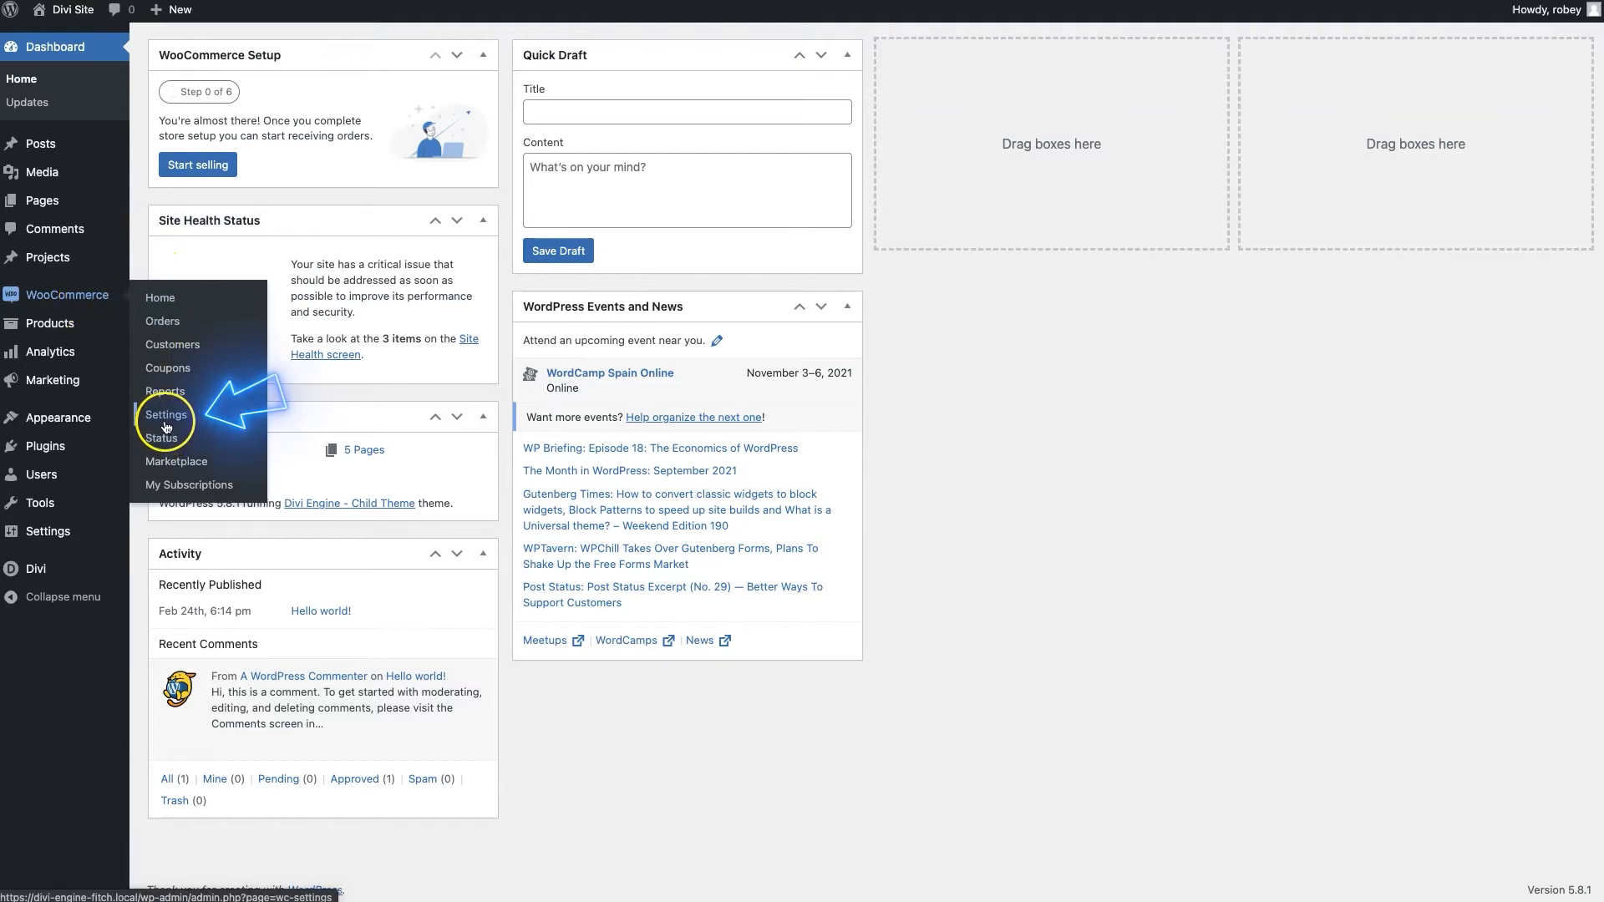
In WooCommerce General settings, enter the store's first address line, city and postcode
click(167, 418)
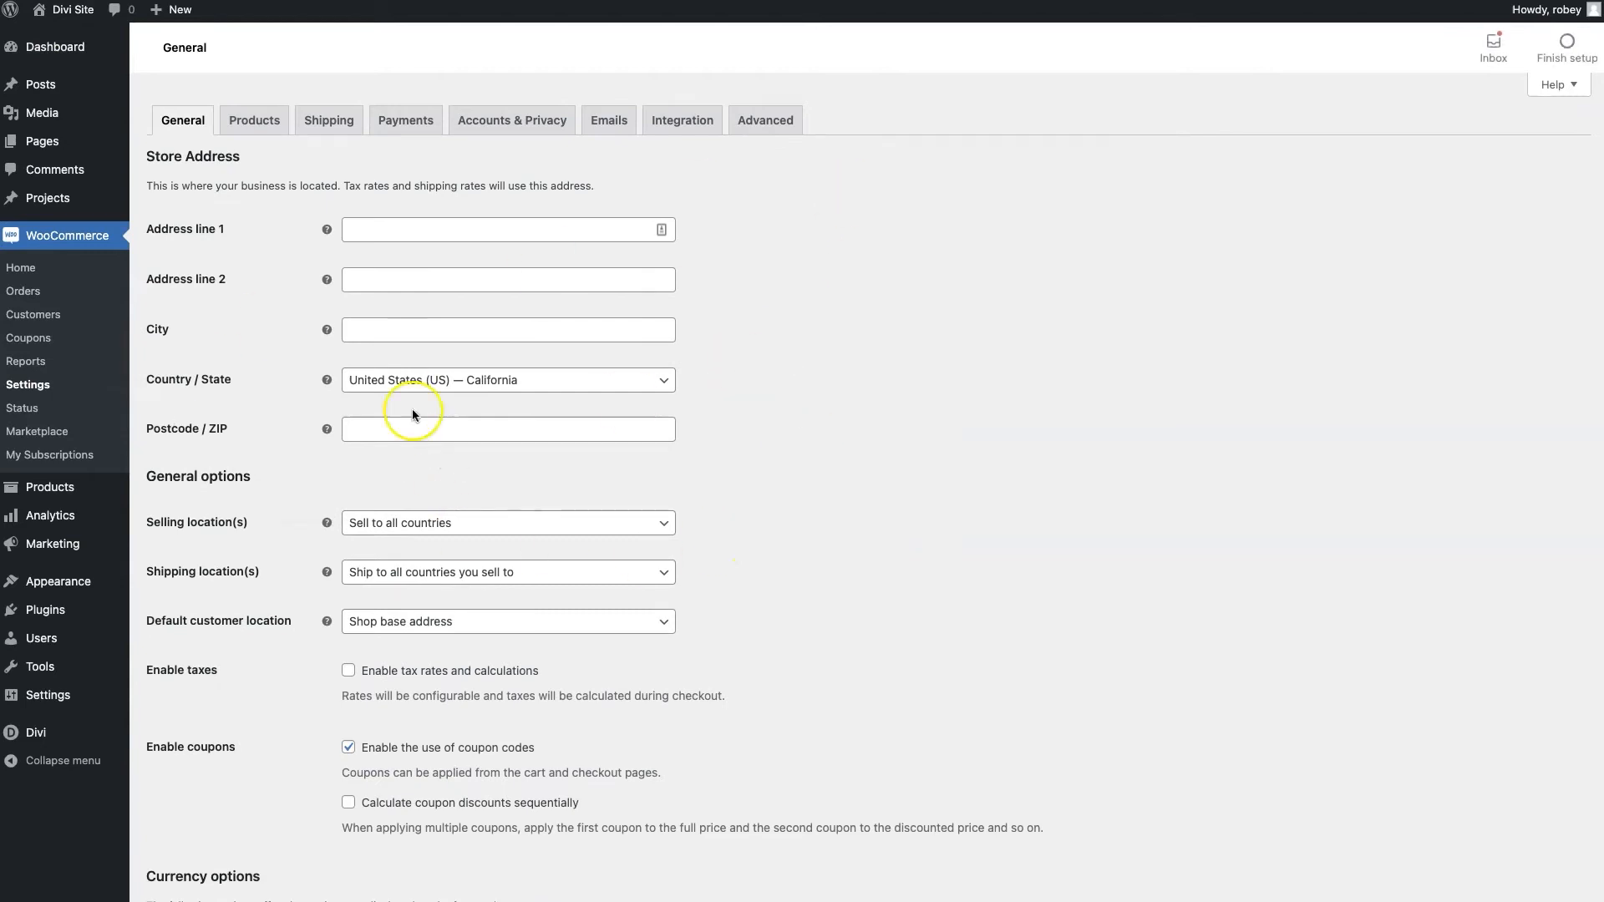
click(435, 230)
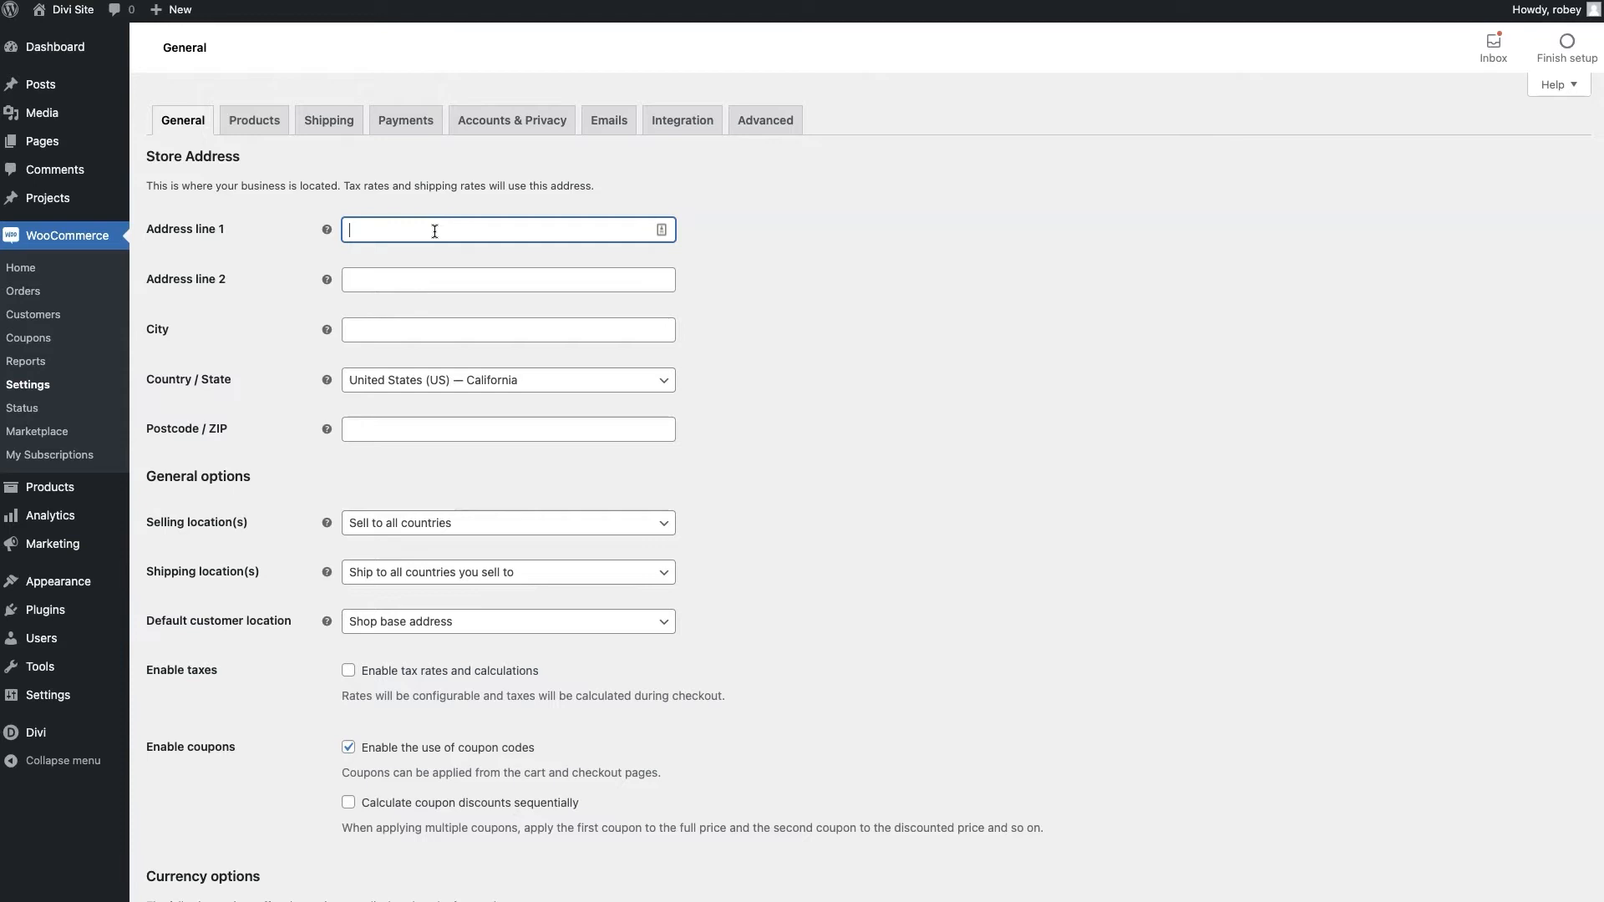
text(123 Address Ln)
click(372, 321)
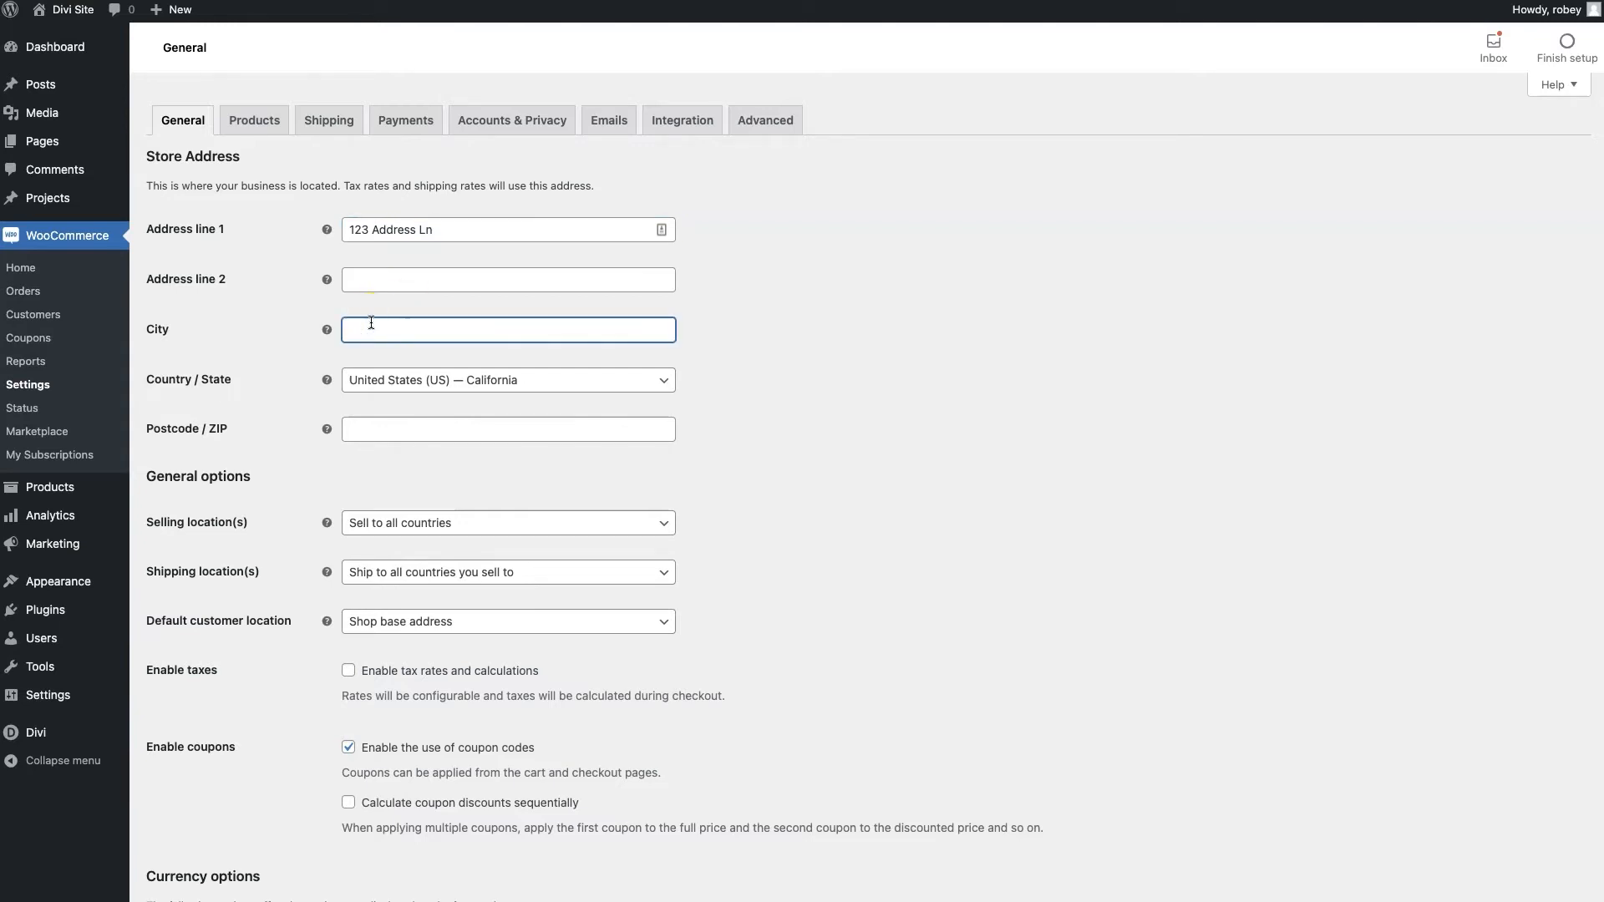
text(Los ANgeles)
key(BackSpace)
key(BackSpace)
key(BackSpace)
key(BackSpace)
key(BackSpace)
text(ngeles)
click(398, 426)
text(90049)
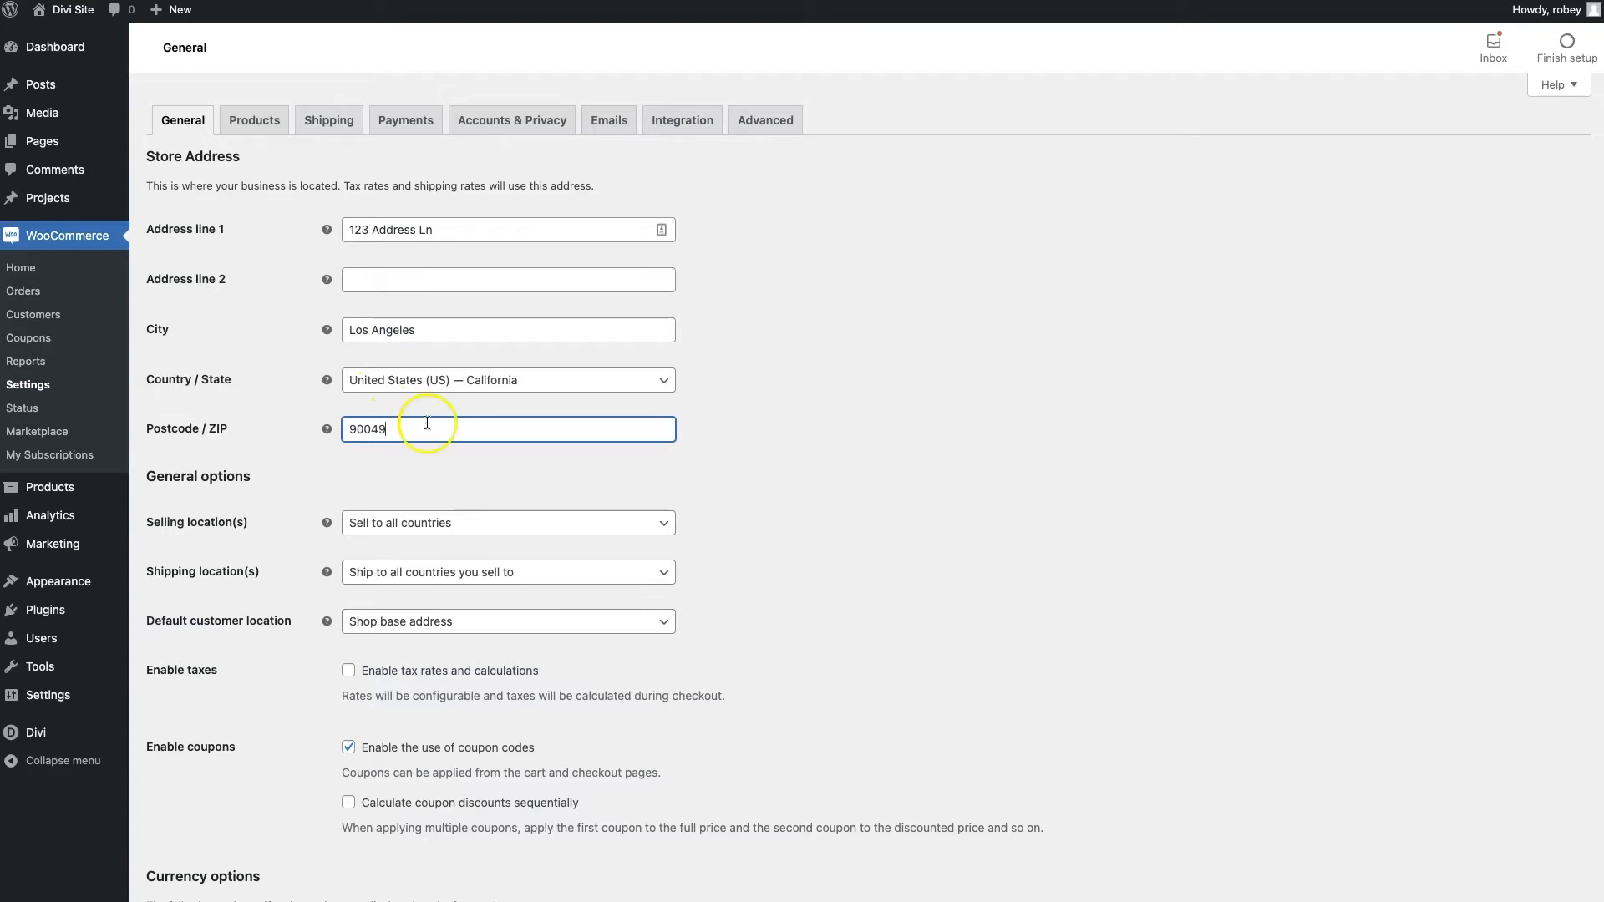
click(735, 460)
scroll(740, 458, down, 1)
scroll(741, 464, down, 1)
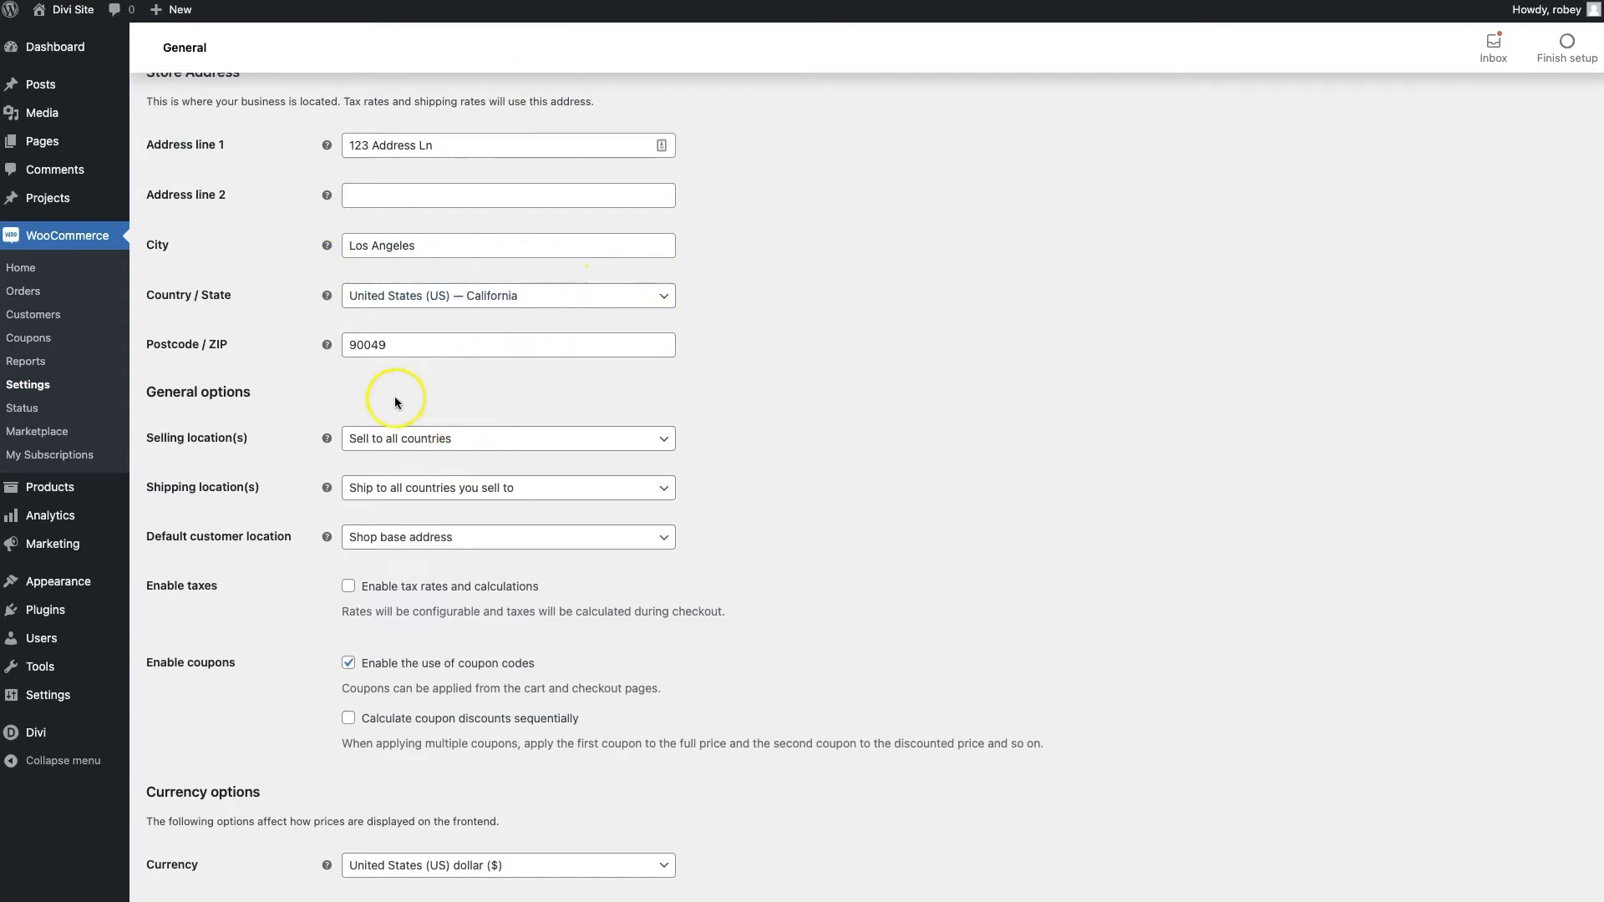
Keep selling to all countries and Shop base address as default customer location
scroll(268, 560, down, 1)
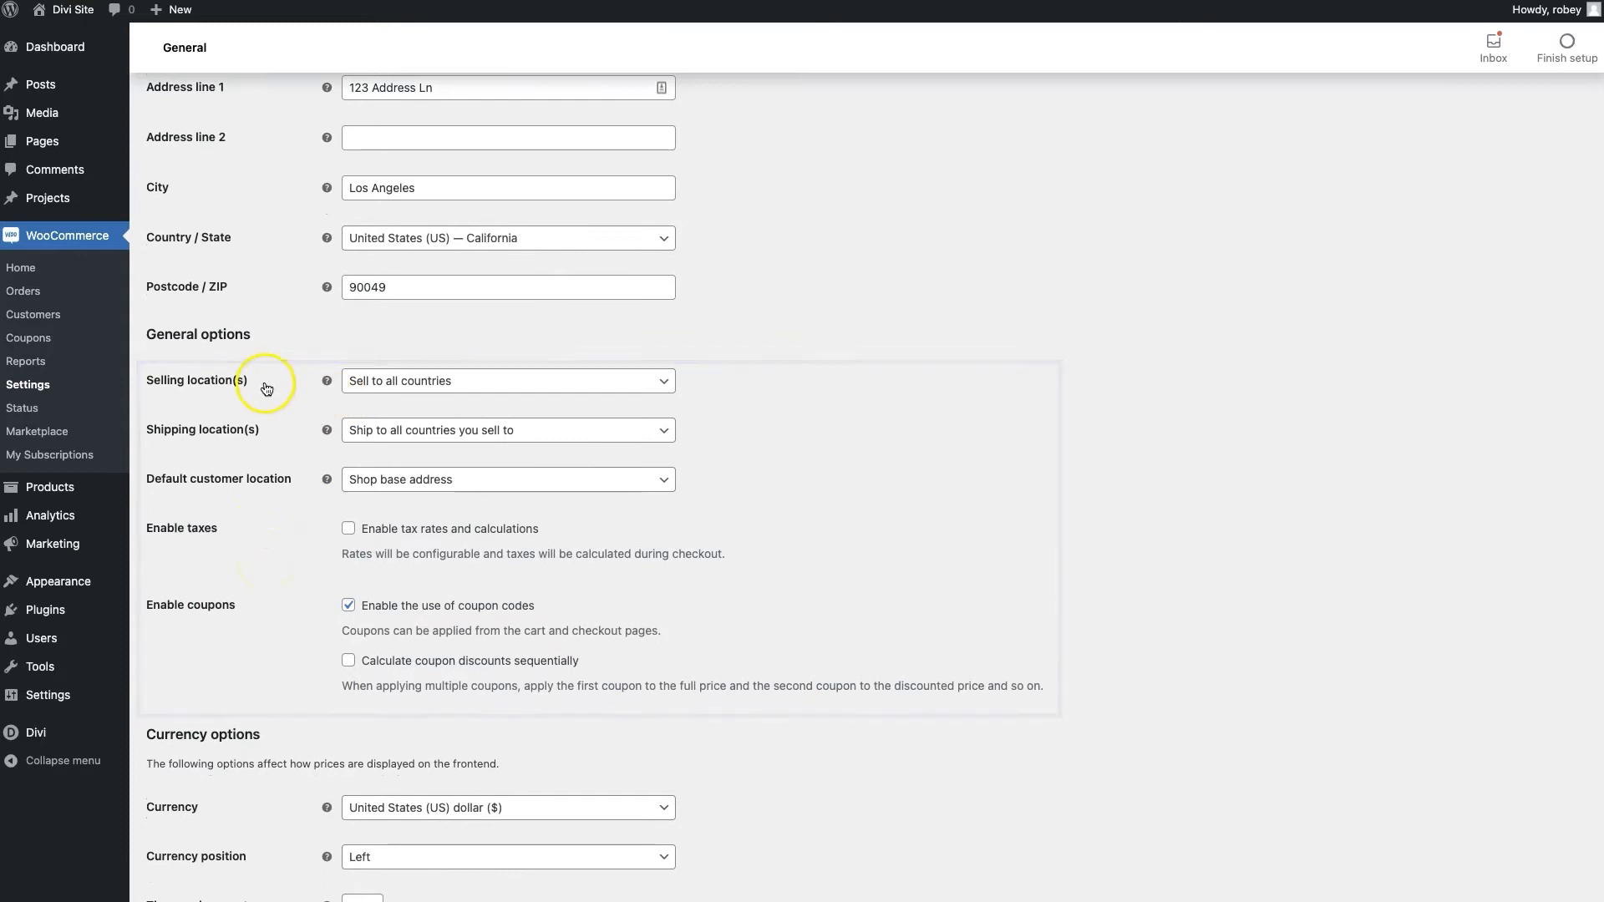
click(469, 381)
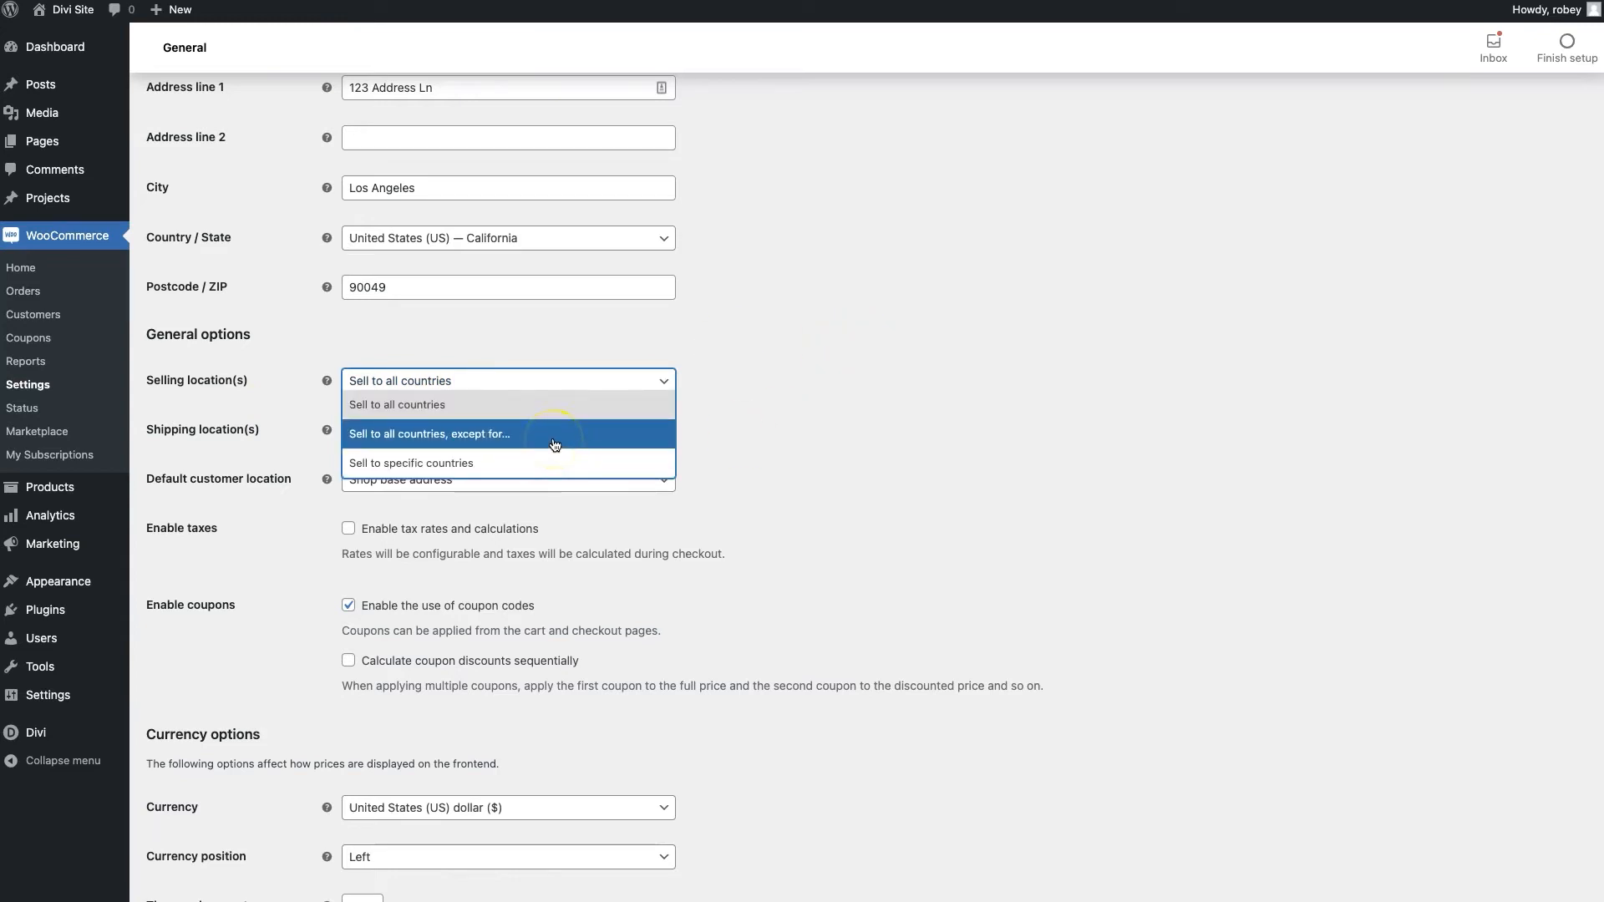
click(986, 416)
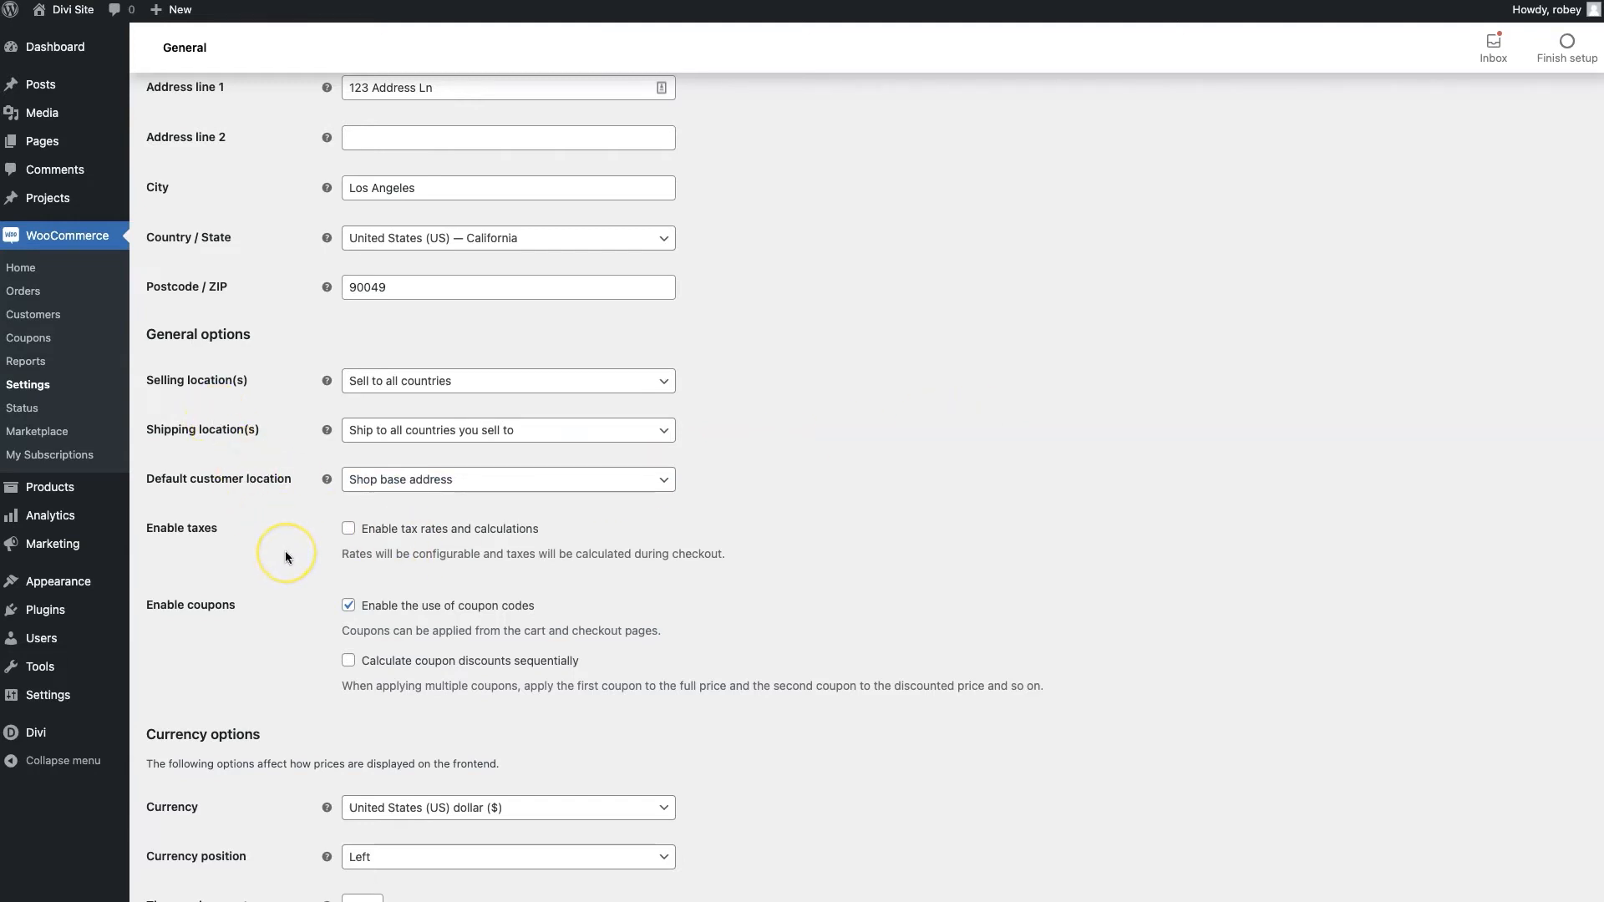
scroll(284, 550, down, 2)
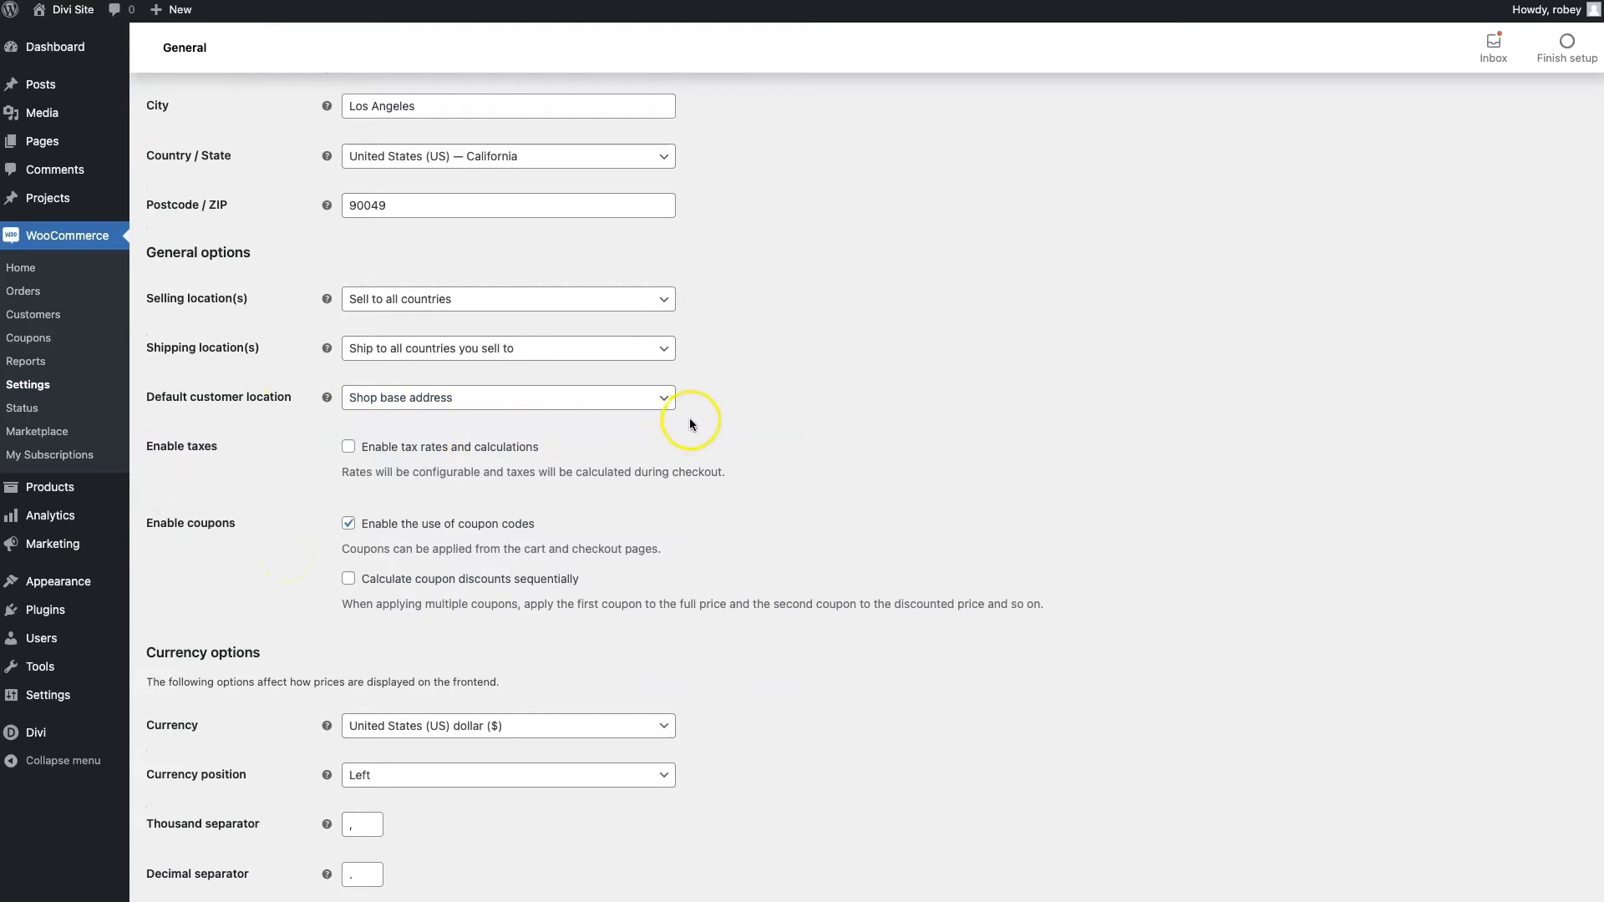
click(660, 398)
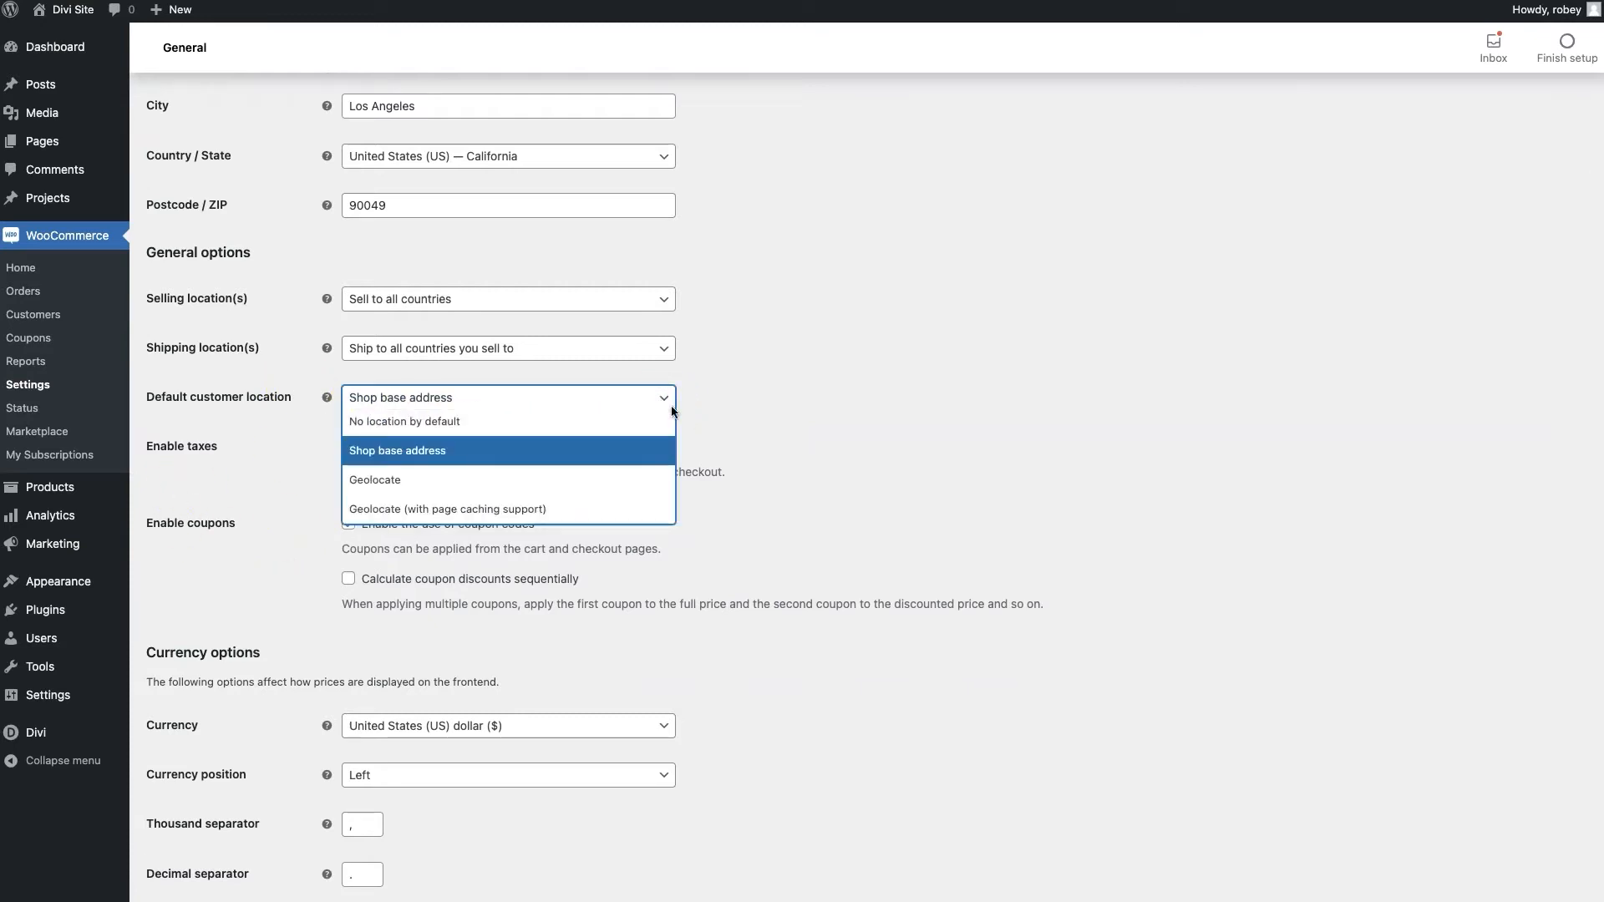
click(904, 426)
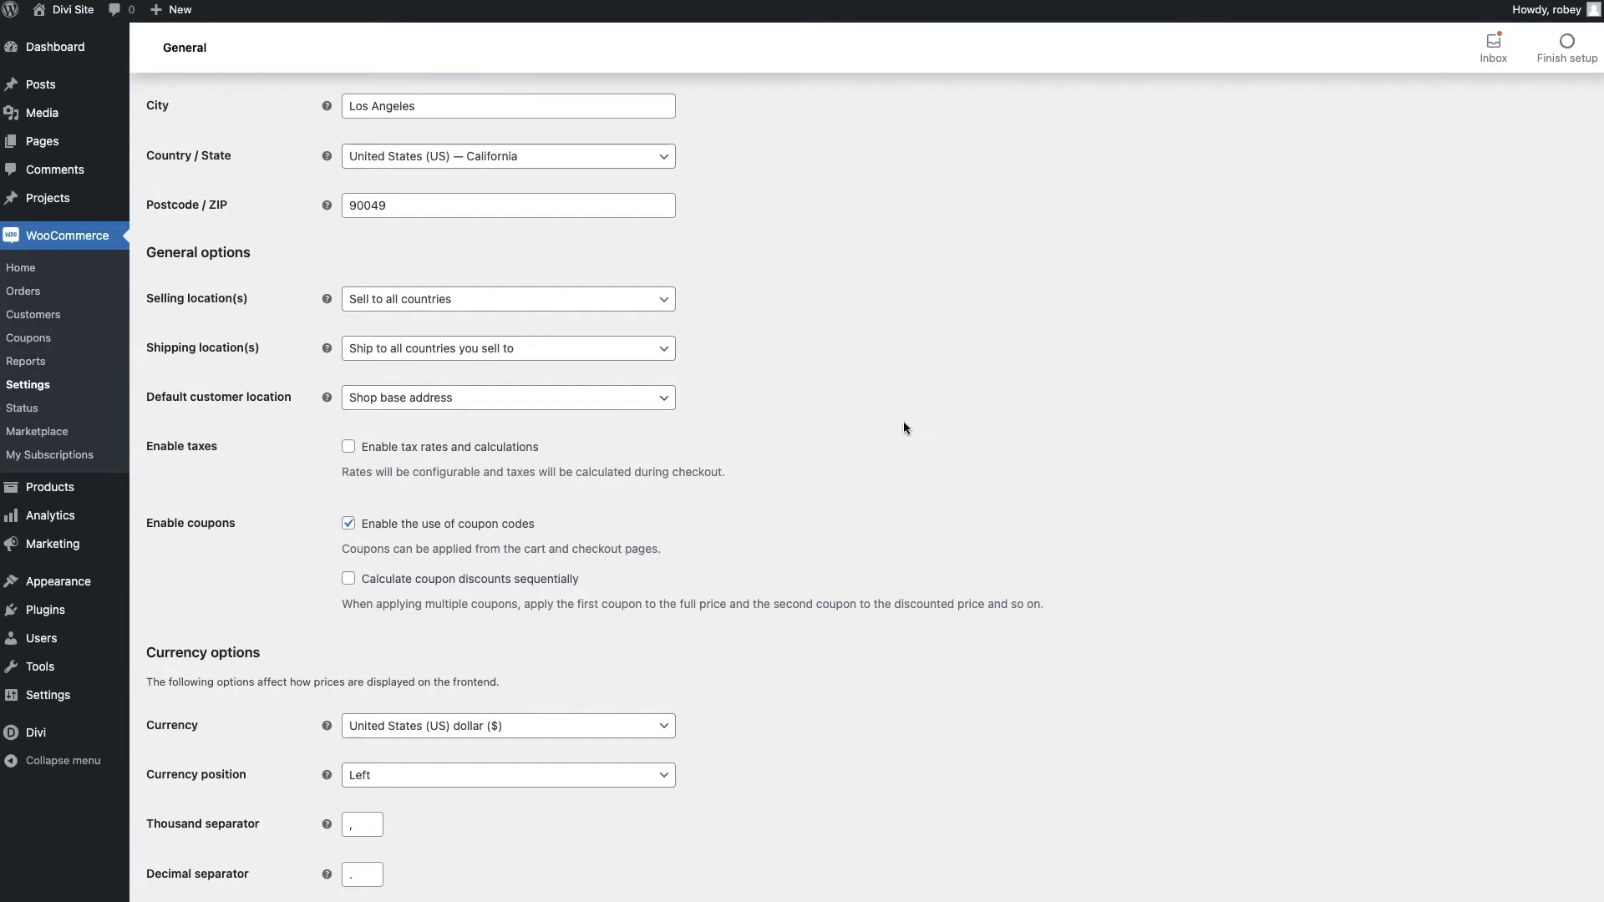
Save the WooCommerce general settings and move on to the Products settings tab
click(629, 616)
scroll(629, 613, down, 1)
click(525, 568)
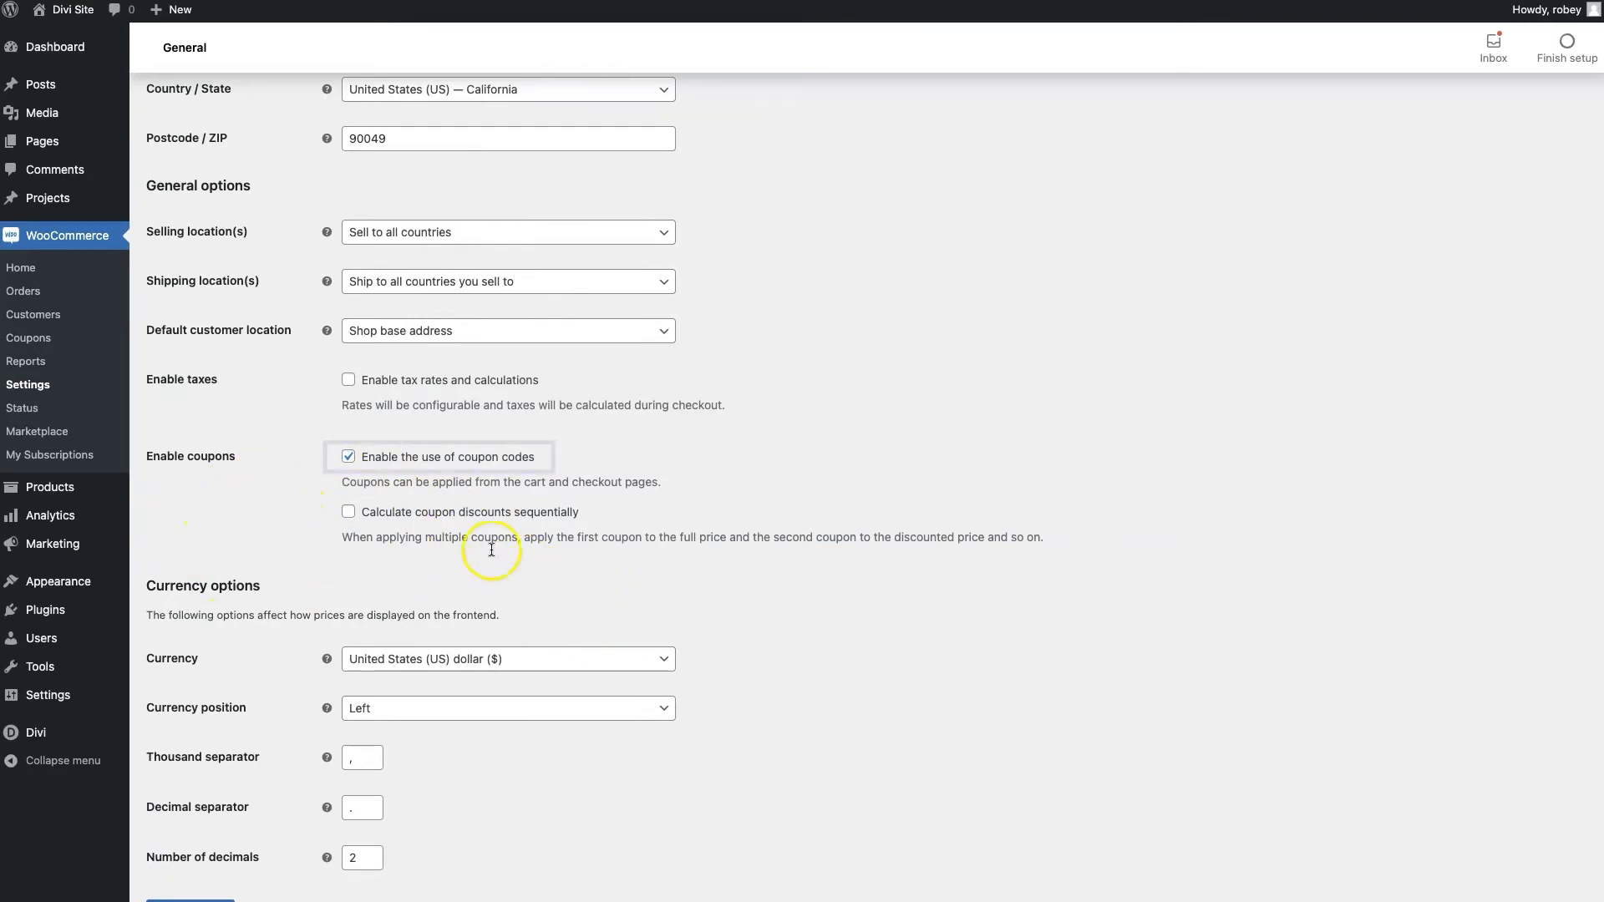
scroll(511, 513, down, 1)
scroll(510, 513, down, 2)
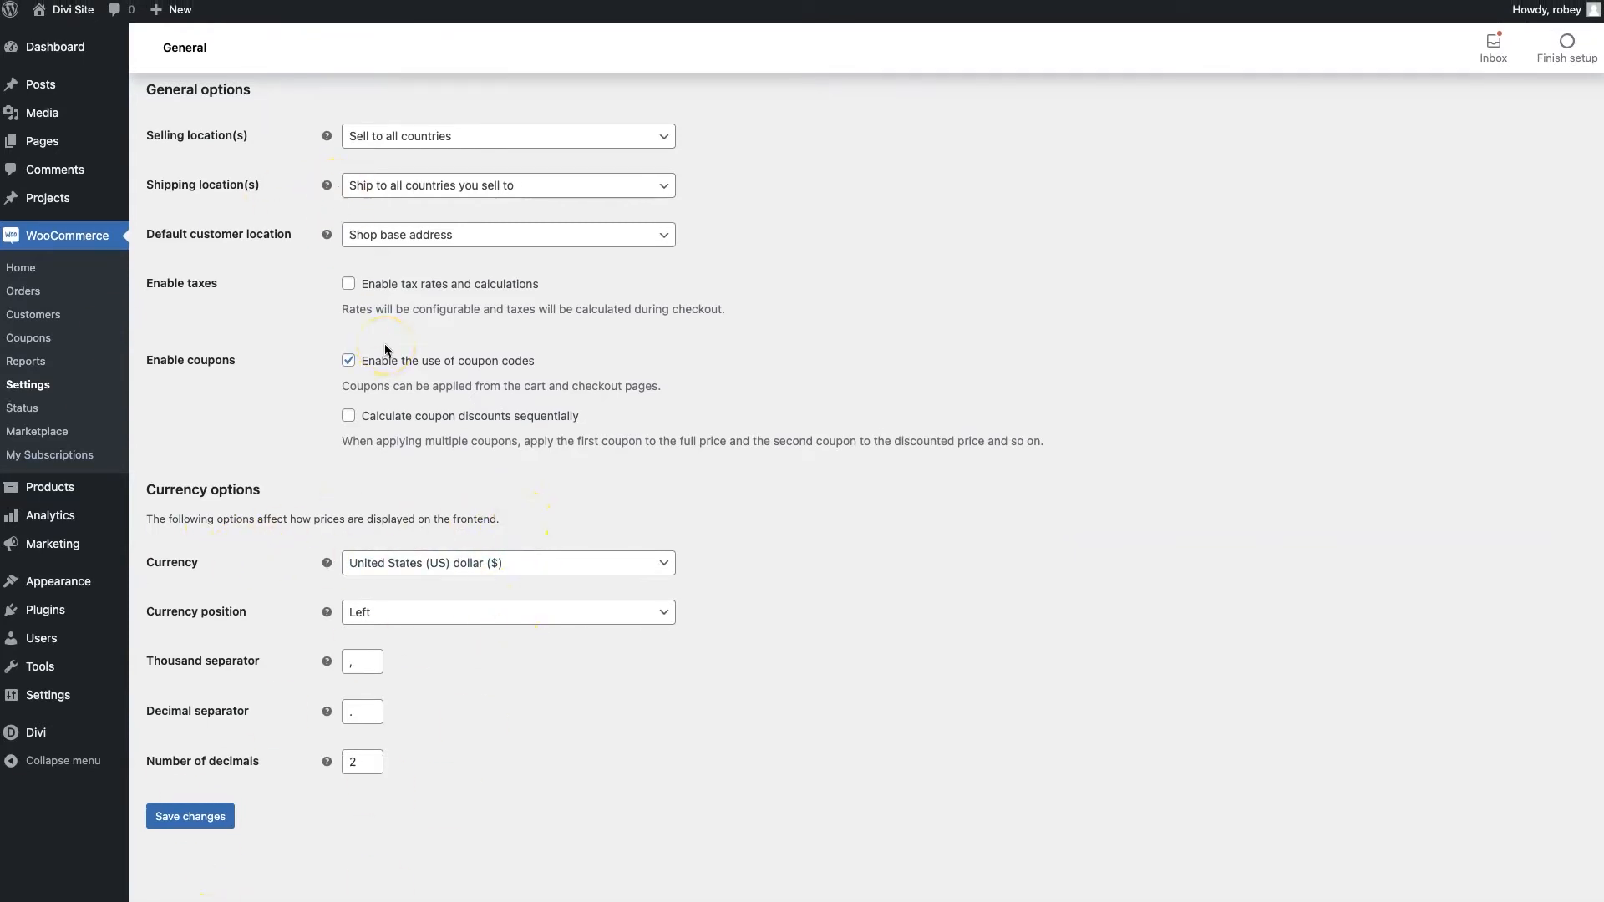
scroll(386, 349, up, 10)
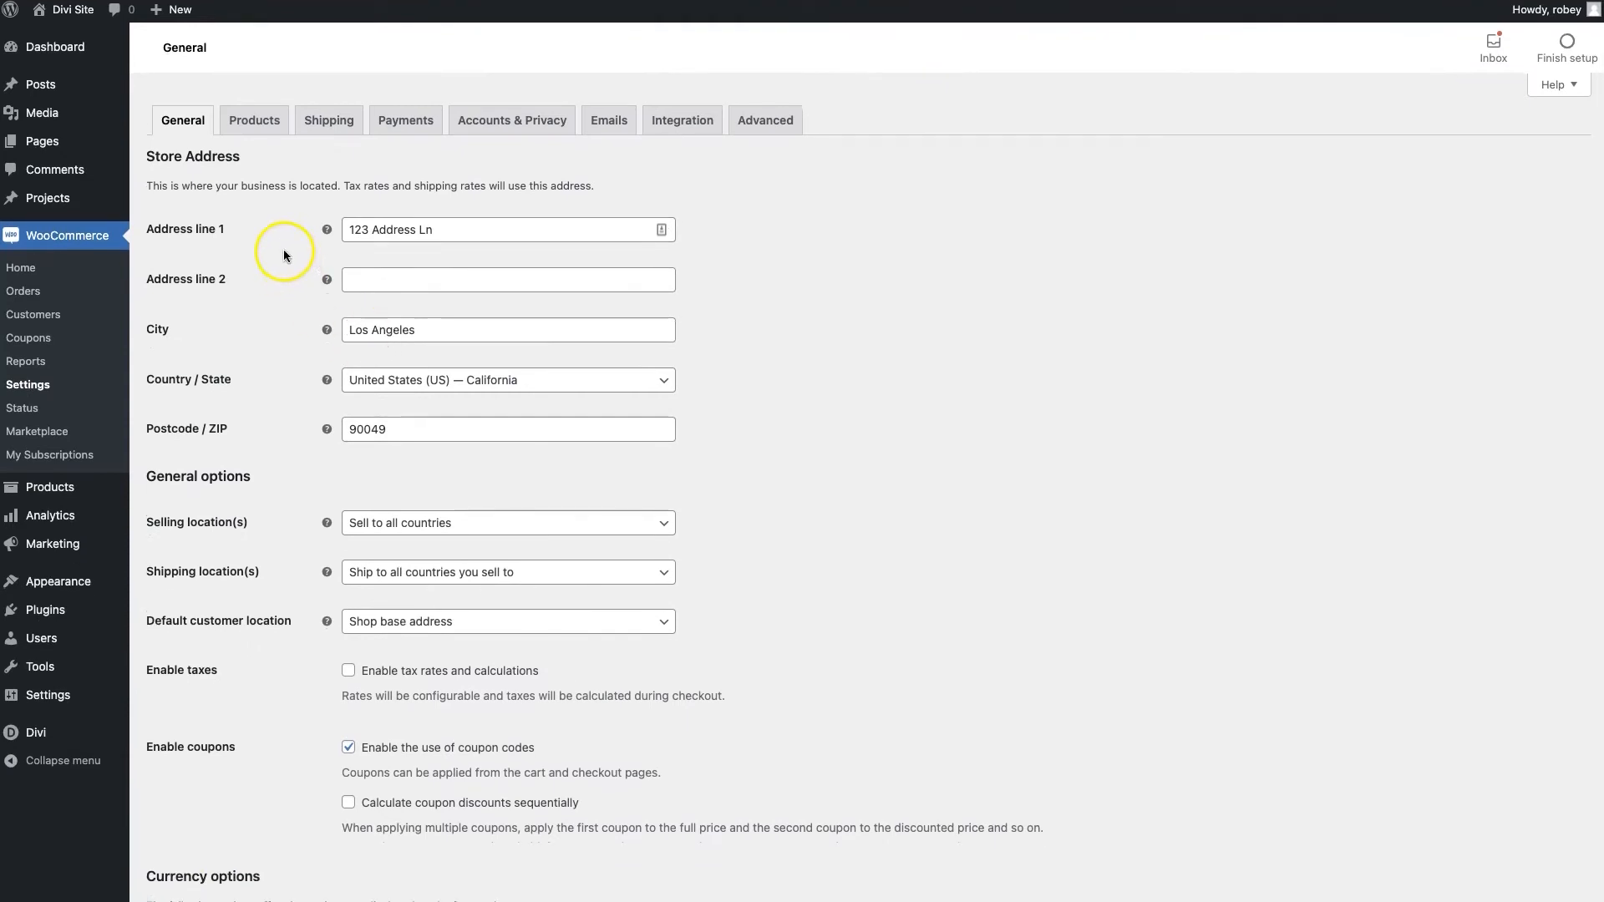
scroll(293, 418, down, 5)
click(201, 815)
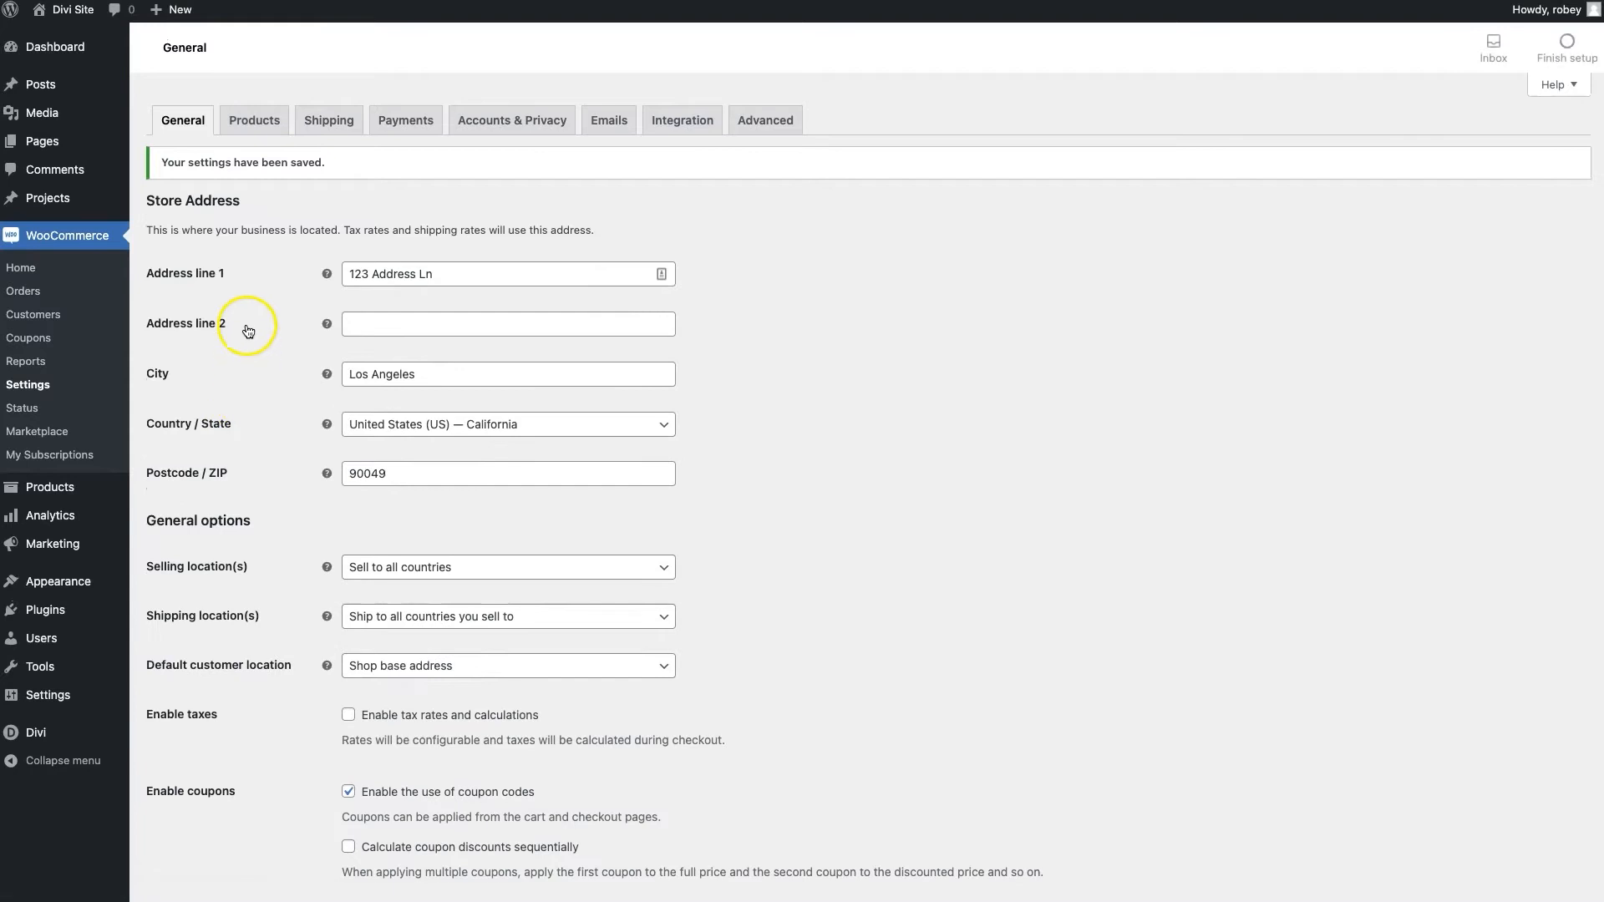
click(256, 127)
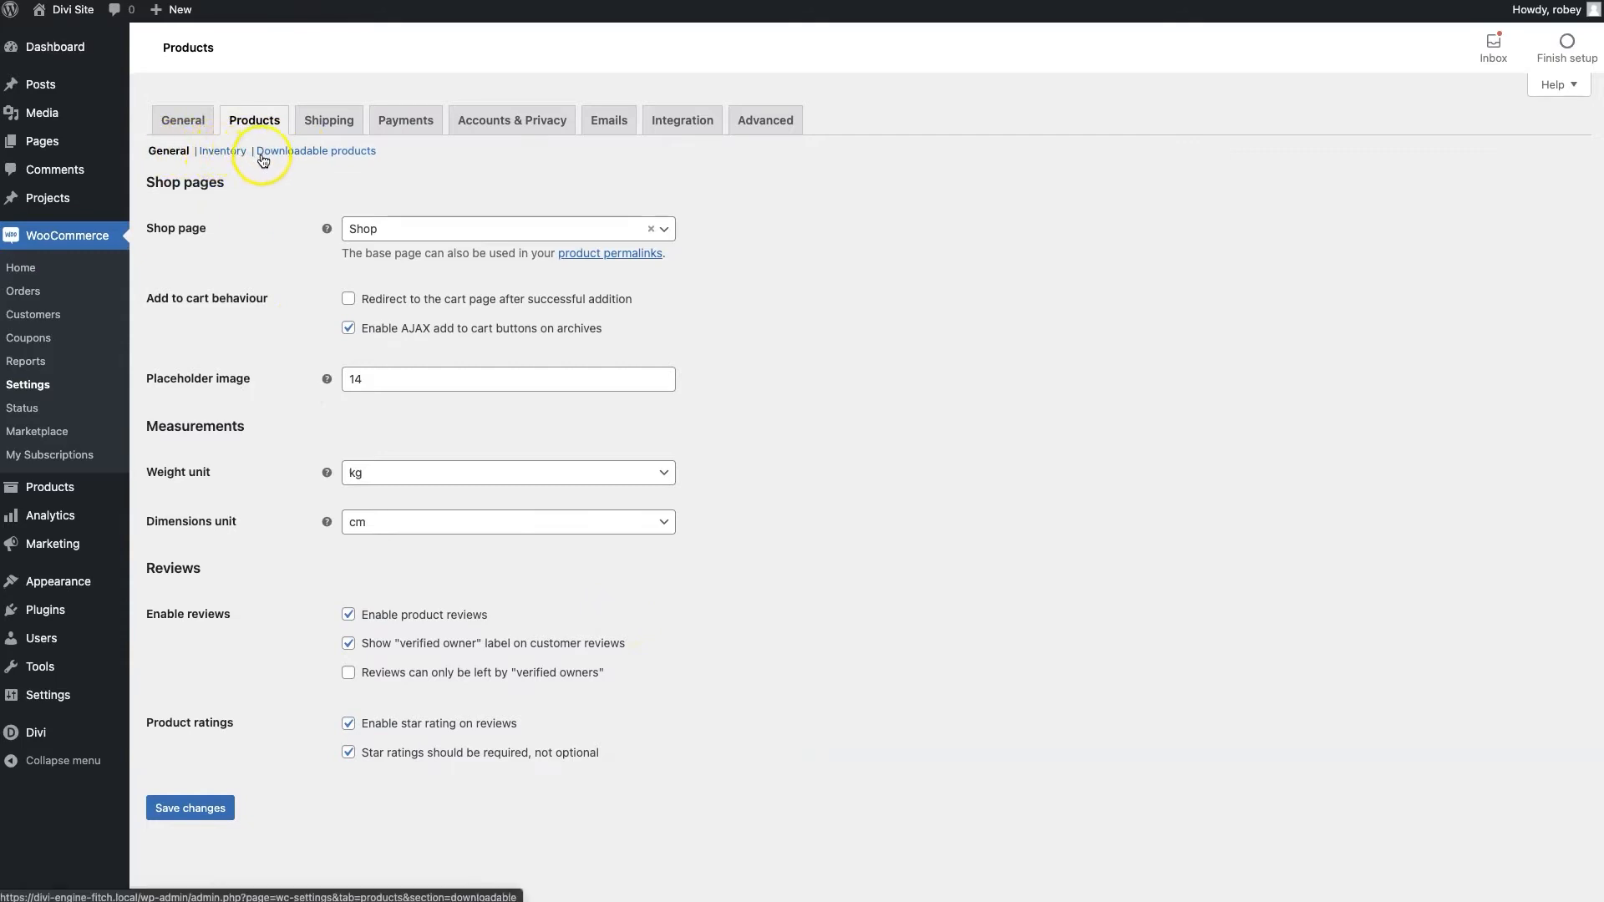
Move on from the reviewed Products settings to the Shipping settings
click(325, 136)
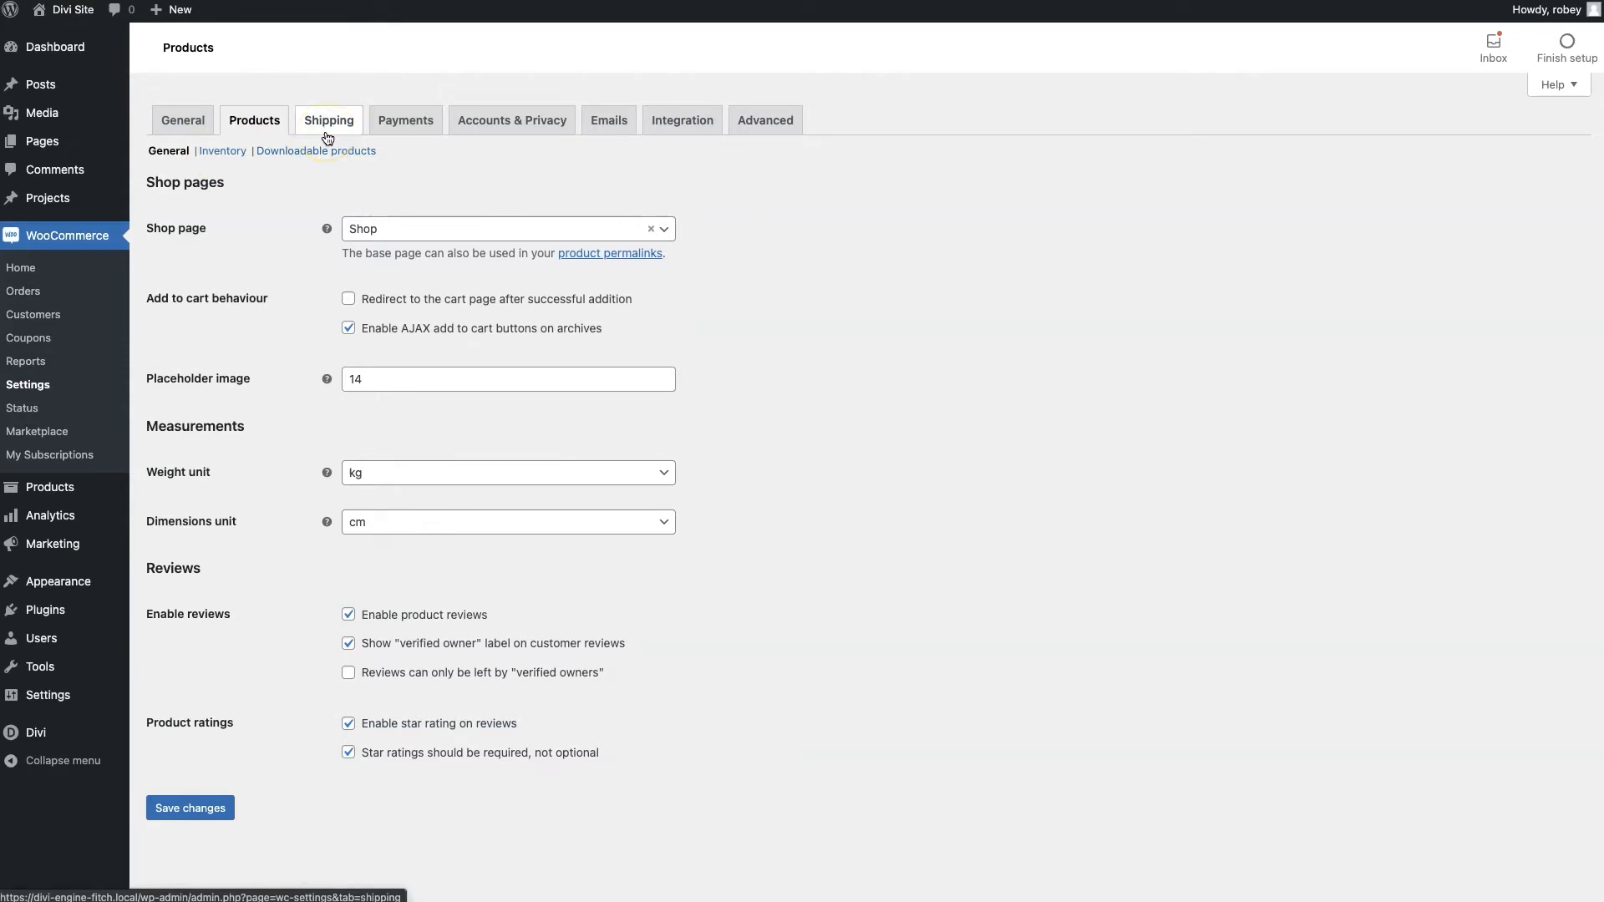
Show the WooCommerce Shipping settings, which have no shipping zones yet
click(327, 136)
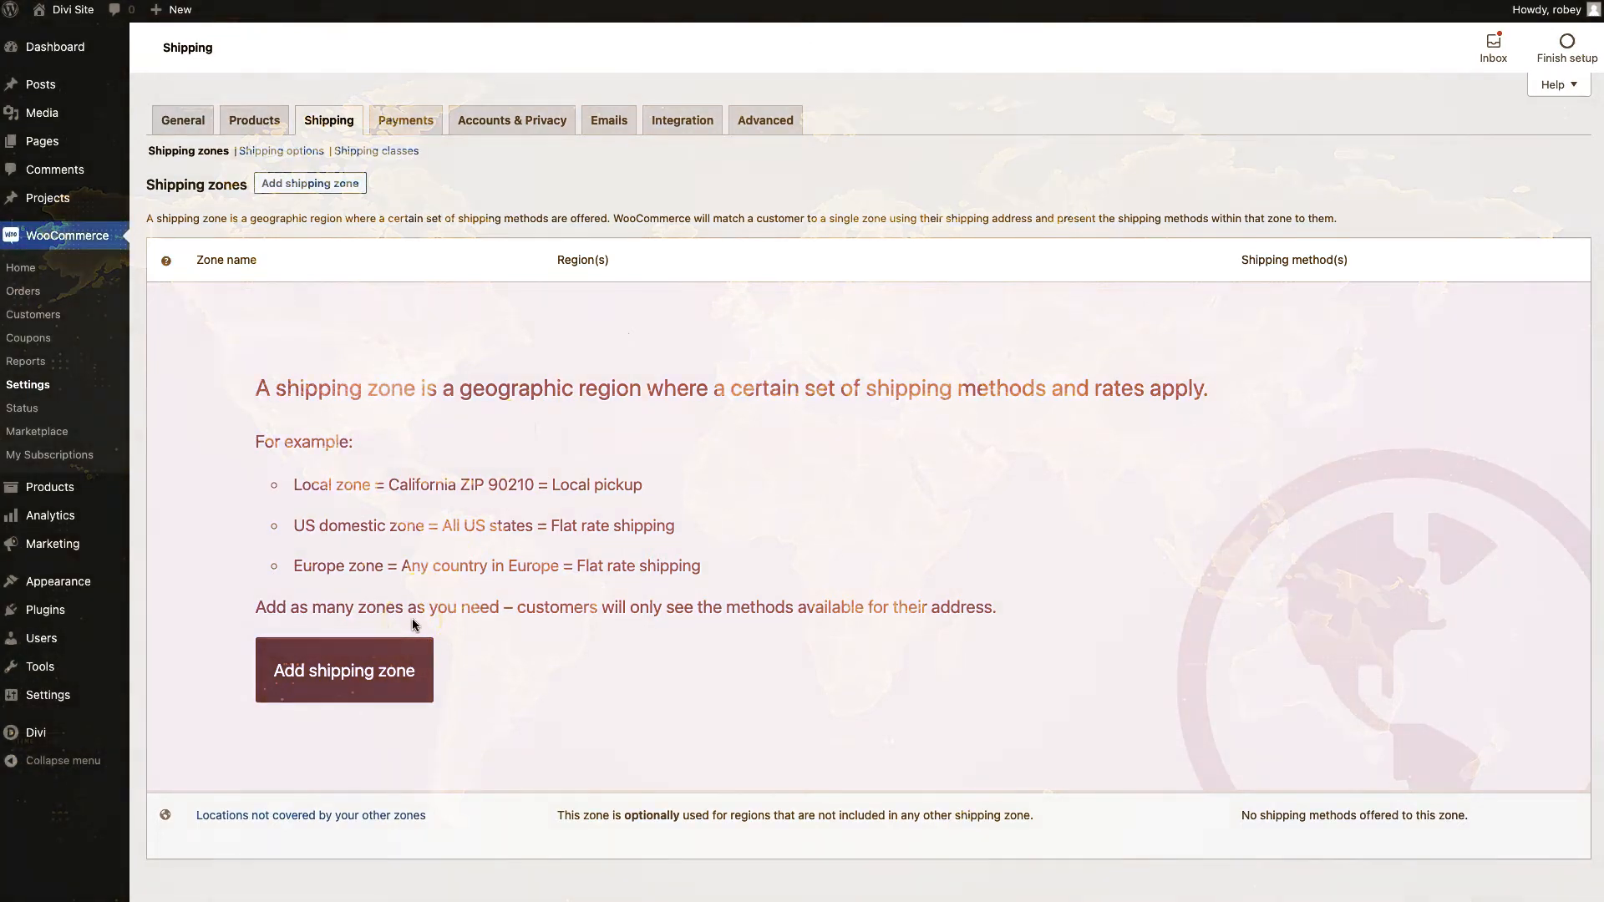
Create a new shipping zone named 'US Zone'
click(367, 671)
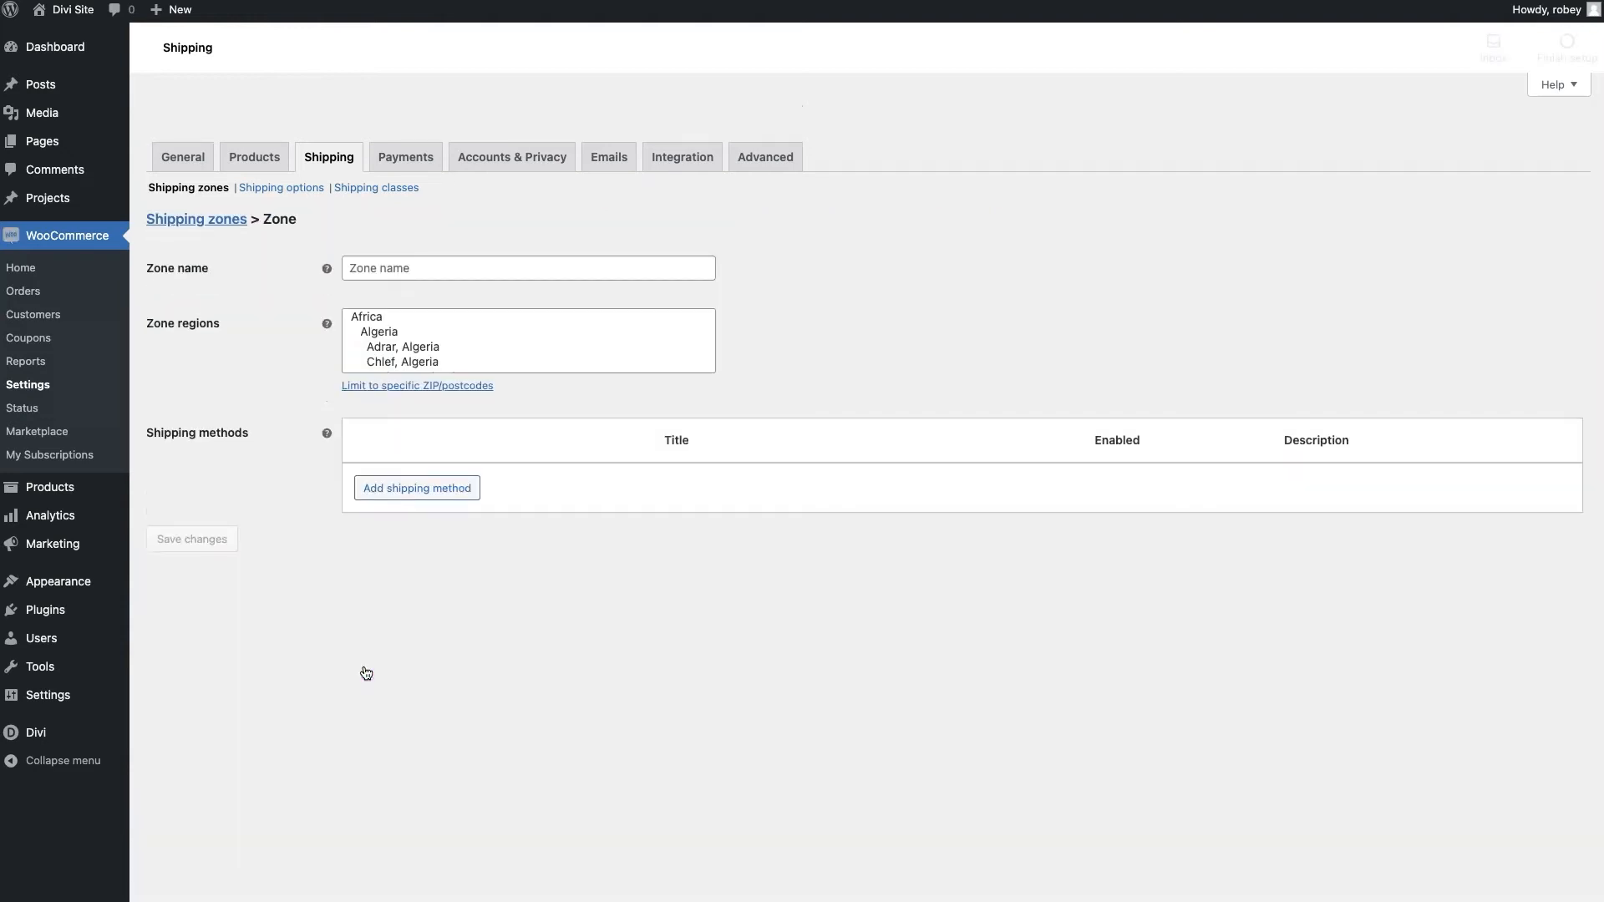
click(415, 233)
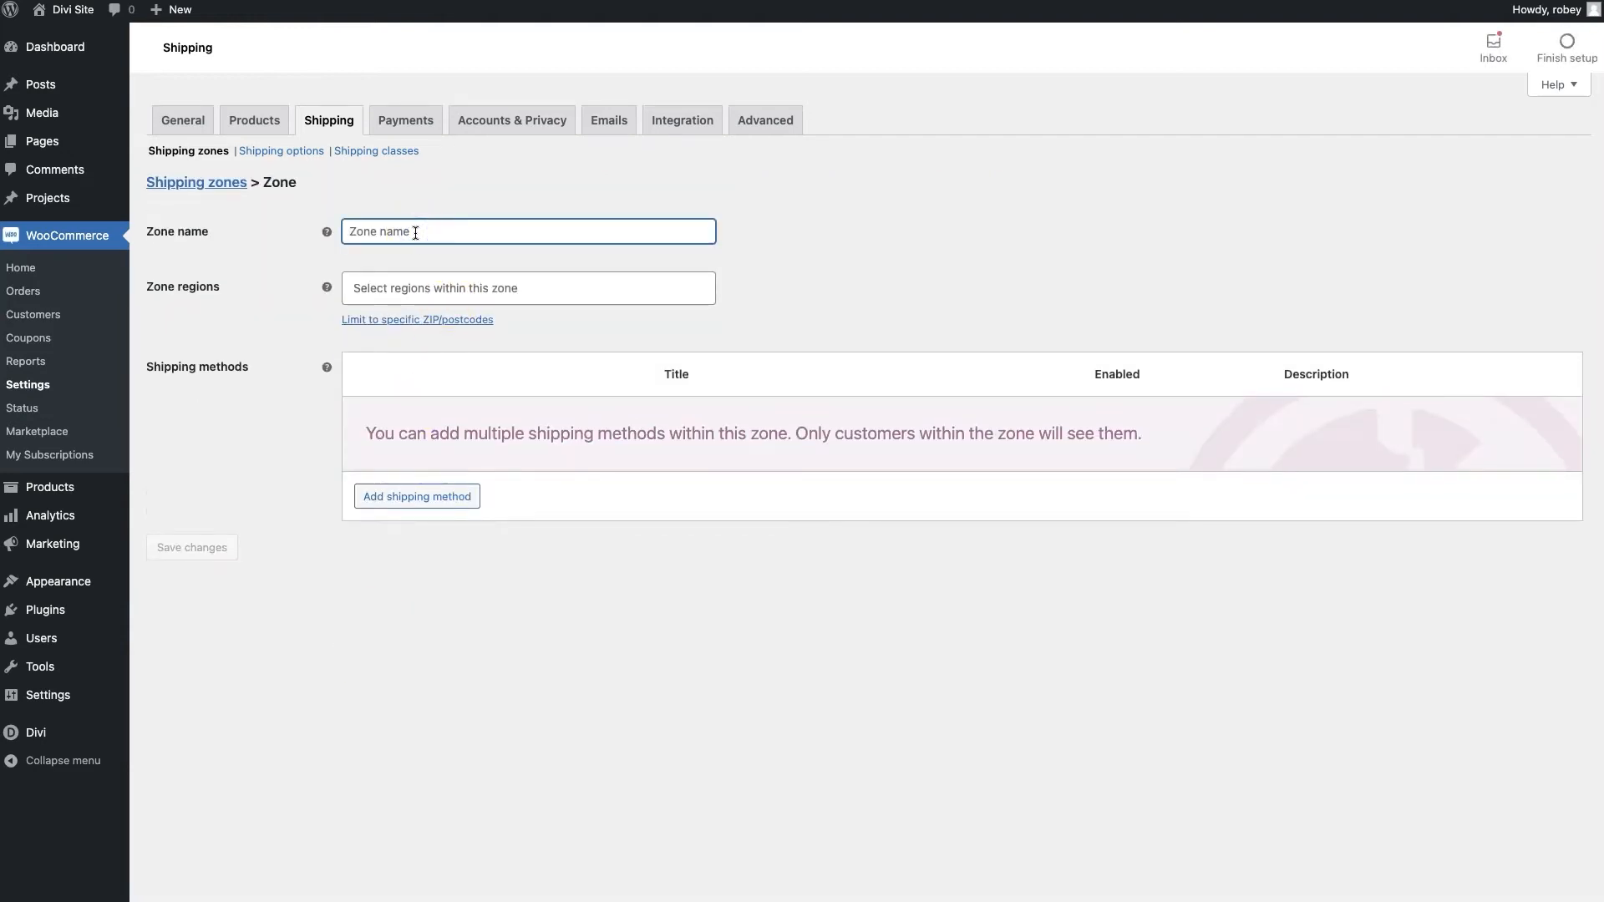
text(US Zone)
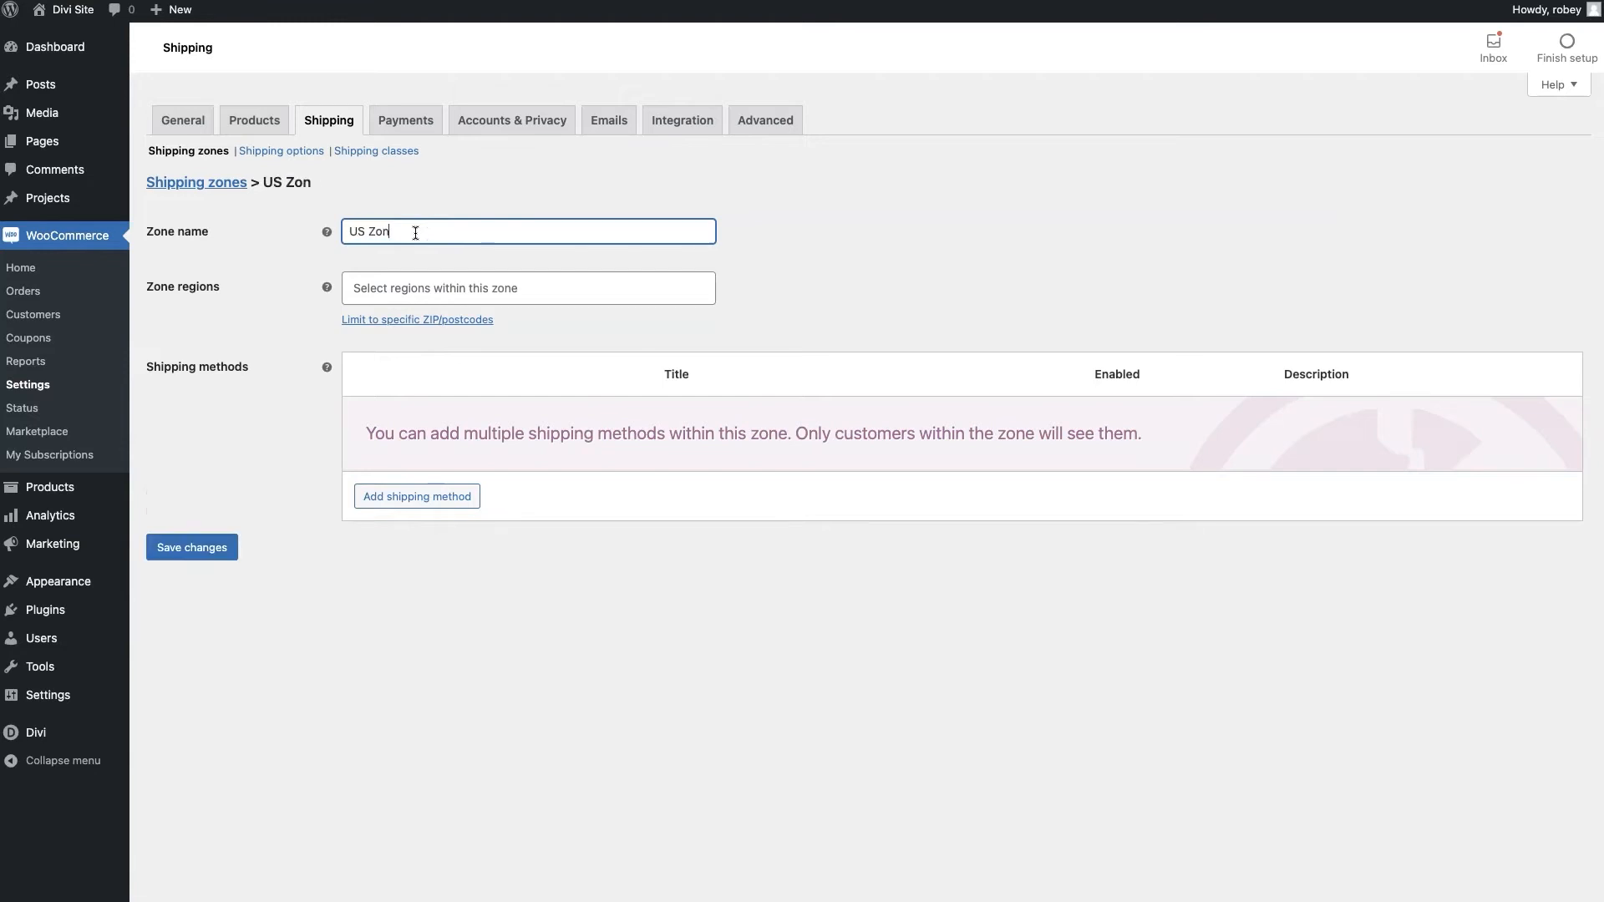
Set the zone's region to United States (US) by searching 'united', then add a shipping method
click(448, 286)
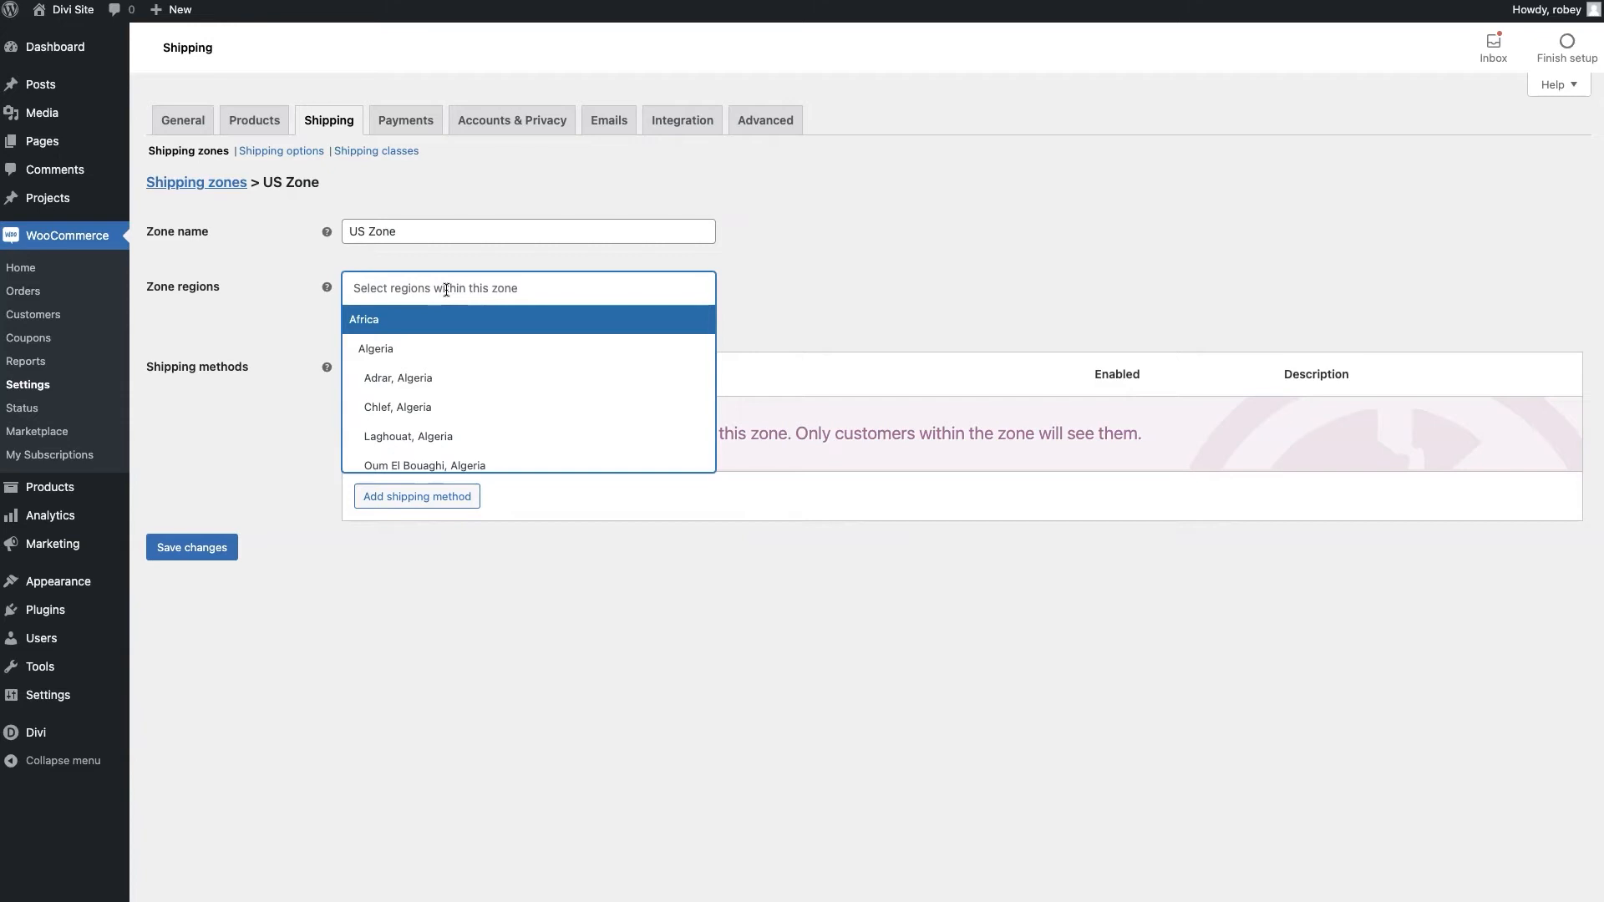
scroll(451, 376, down, 8)
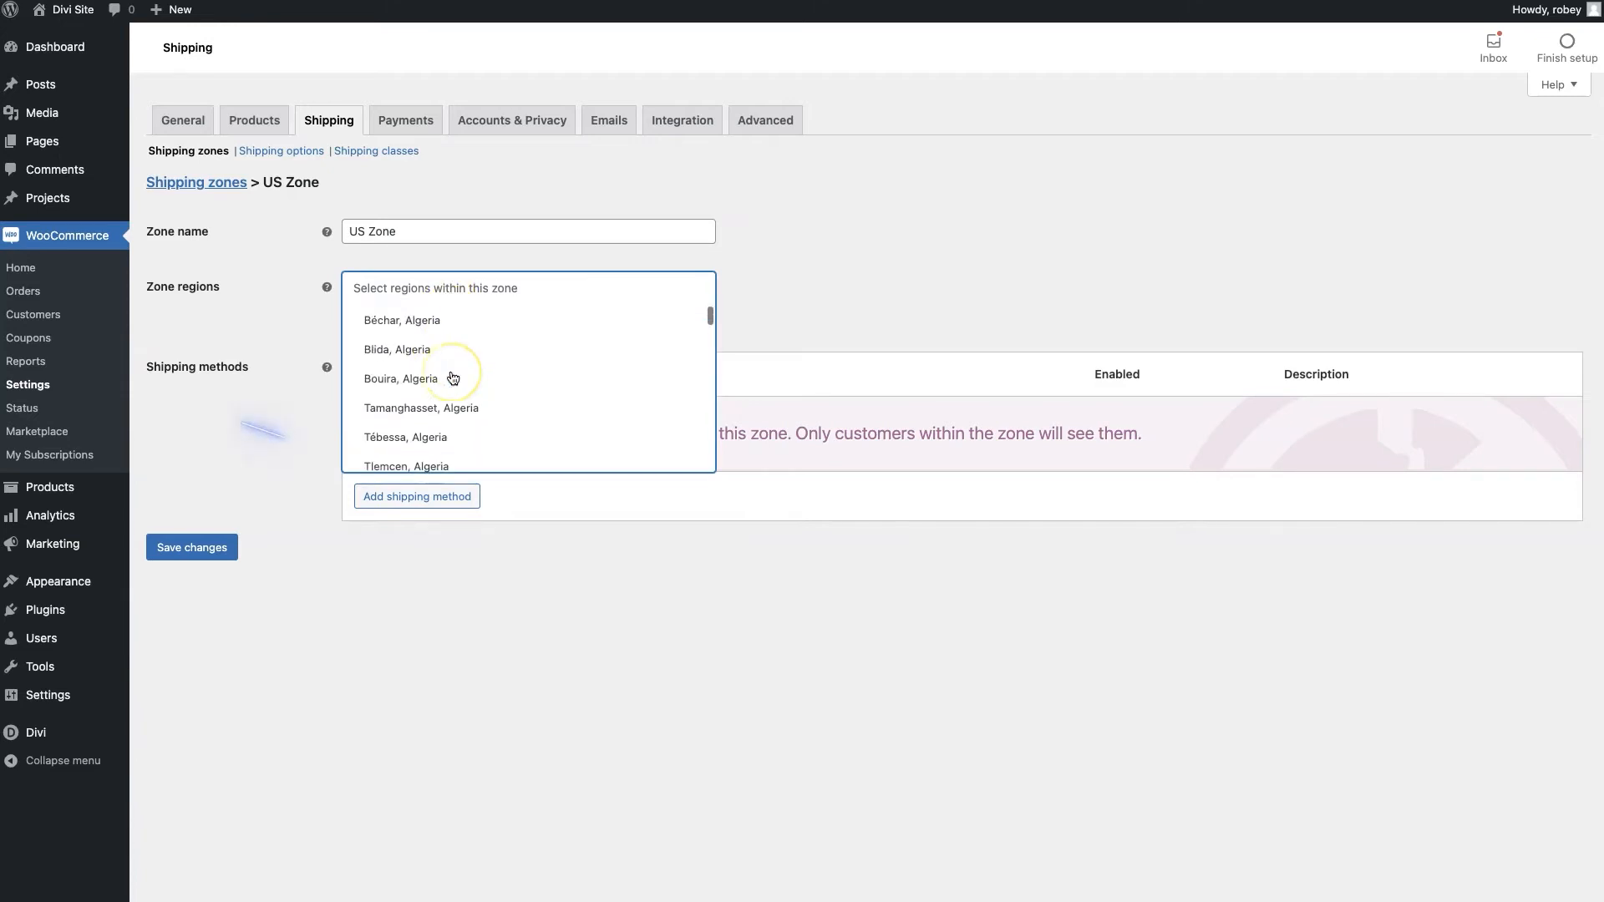
scroll(453, 378, down, 15)
scroll(452, 377, up, 20)
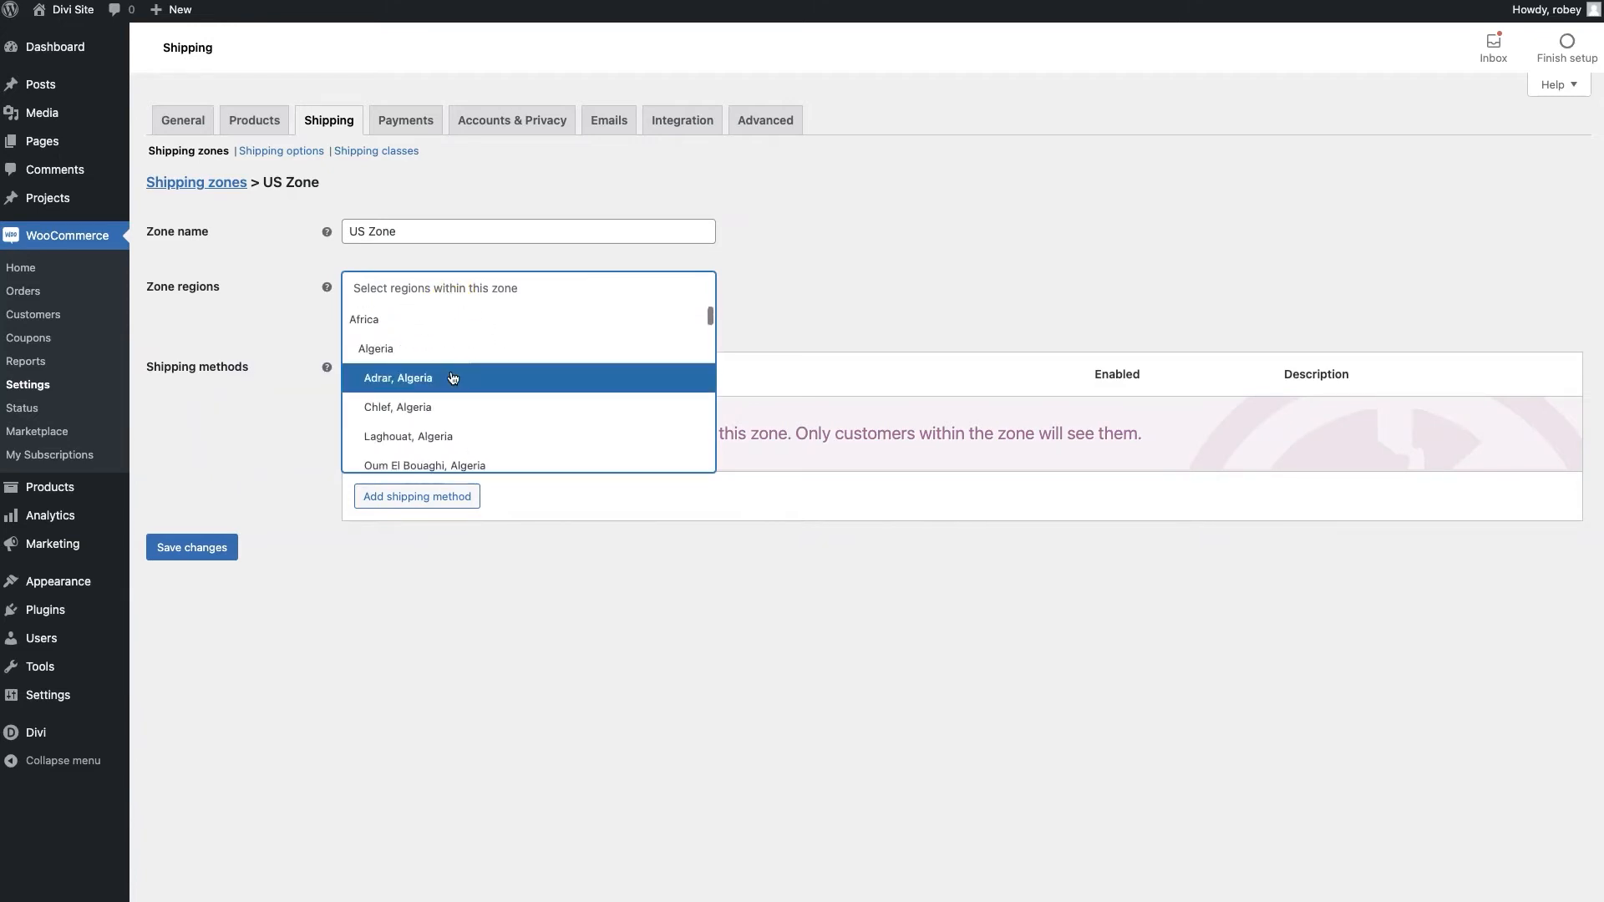
click(456, 289)
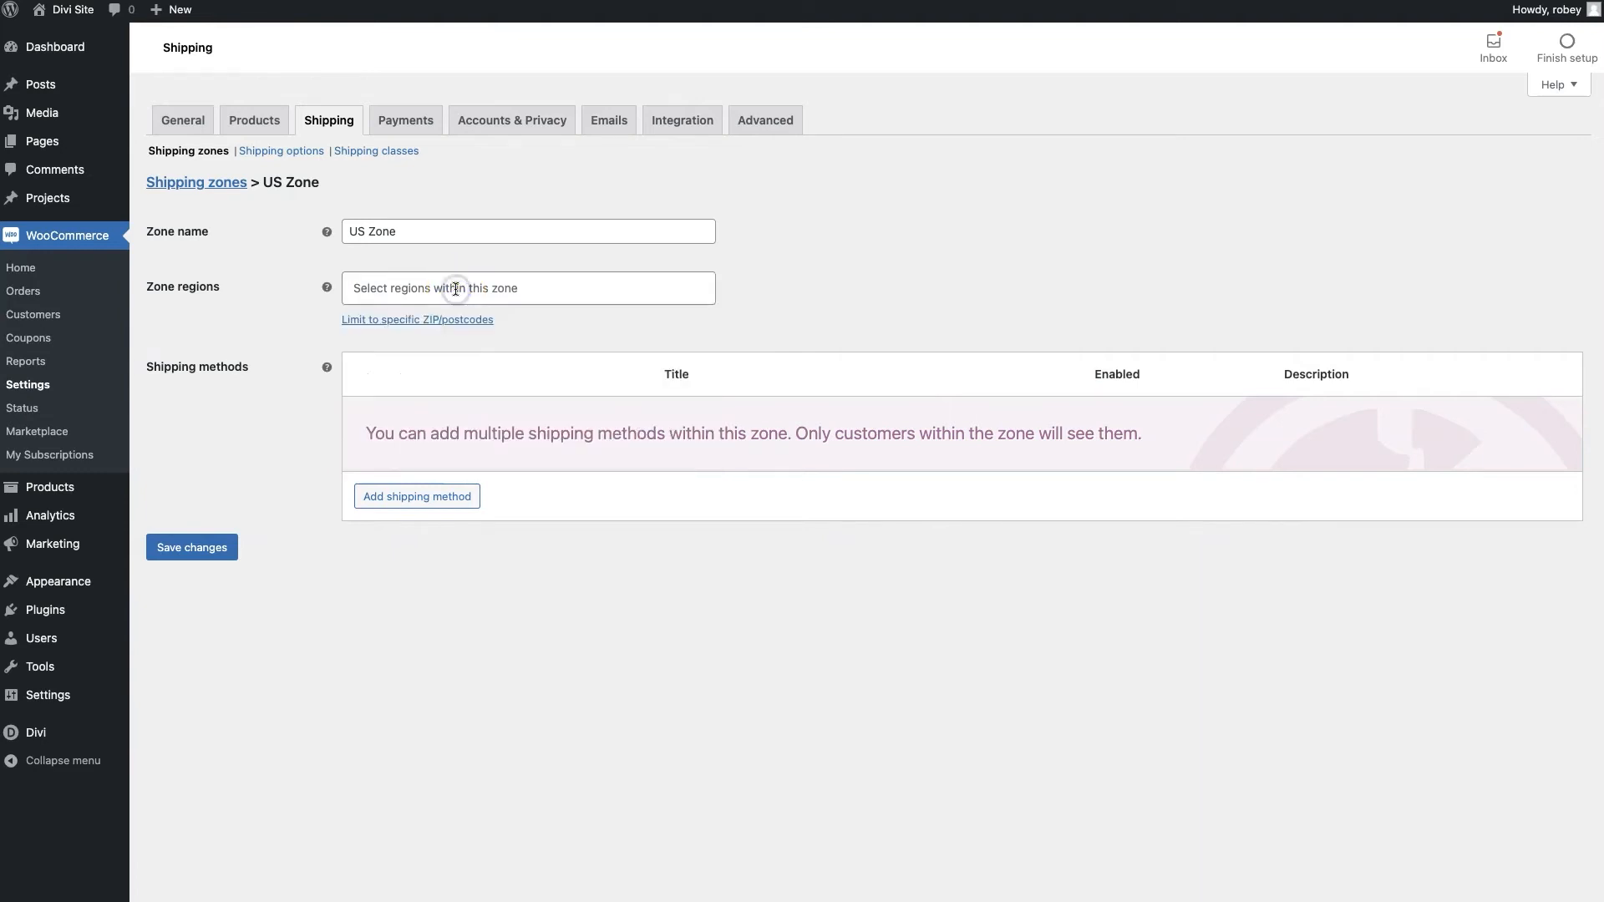
click(455, 288)
text(united)
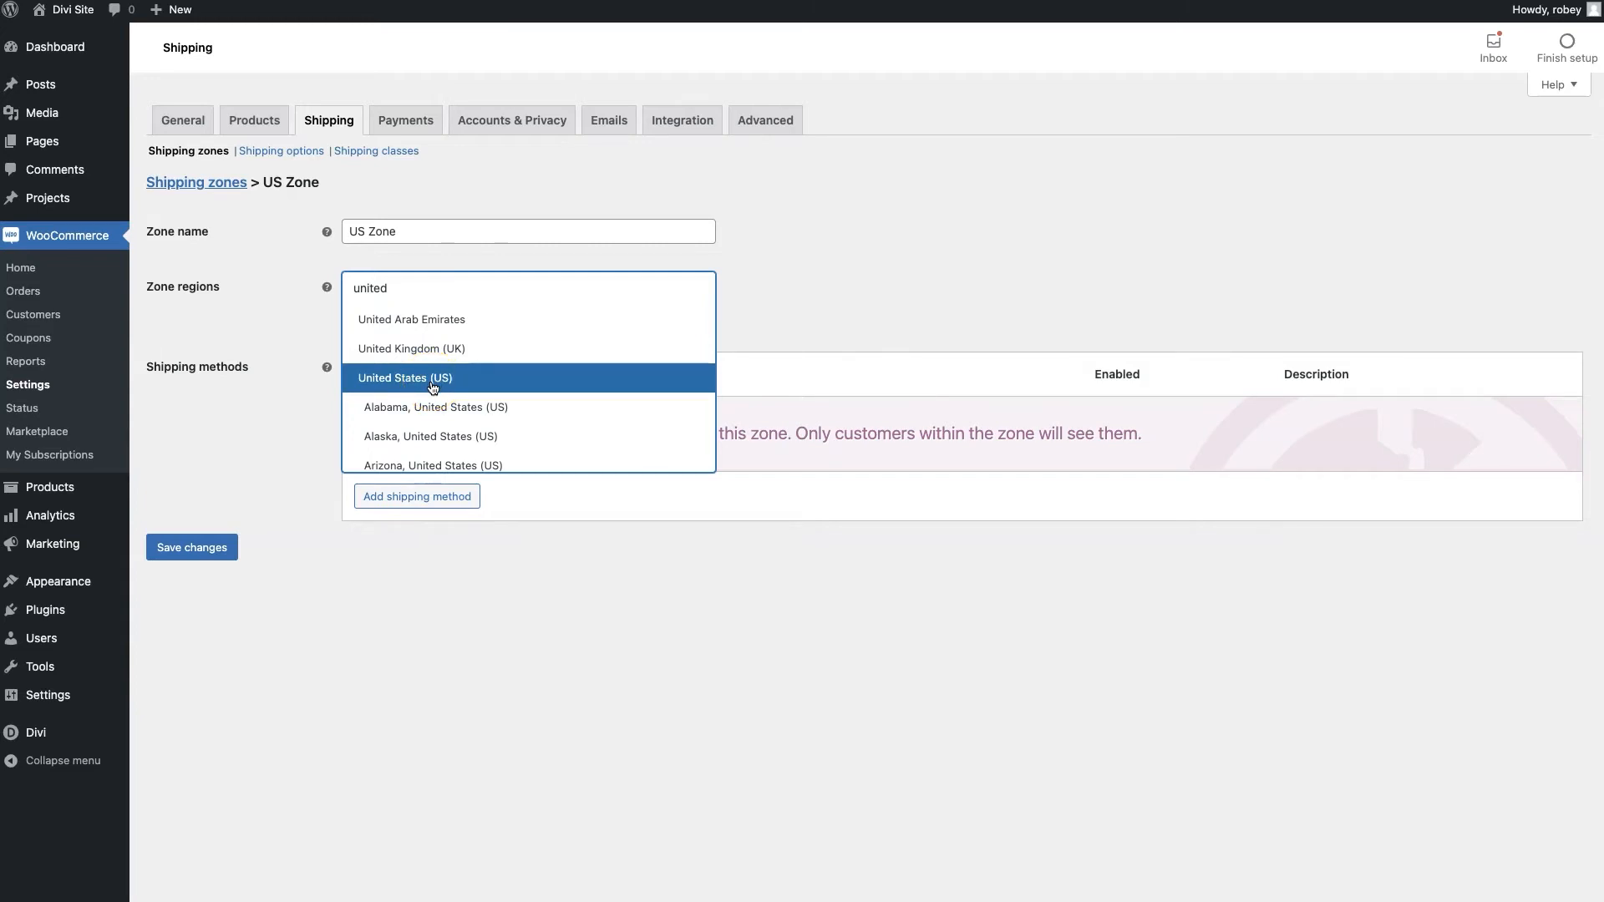
click(432, 385)
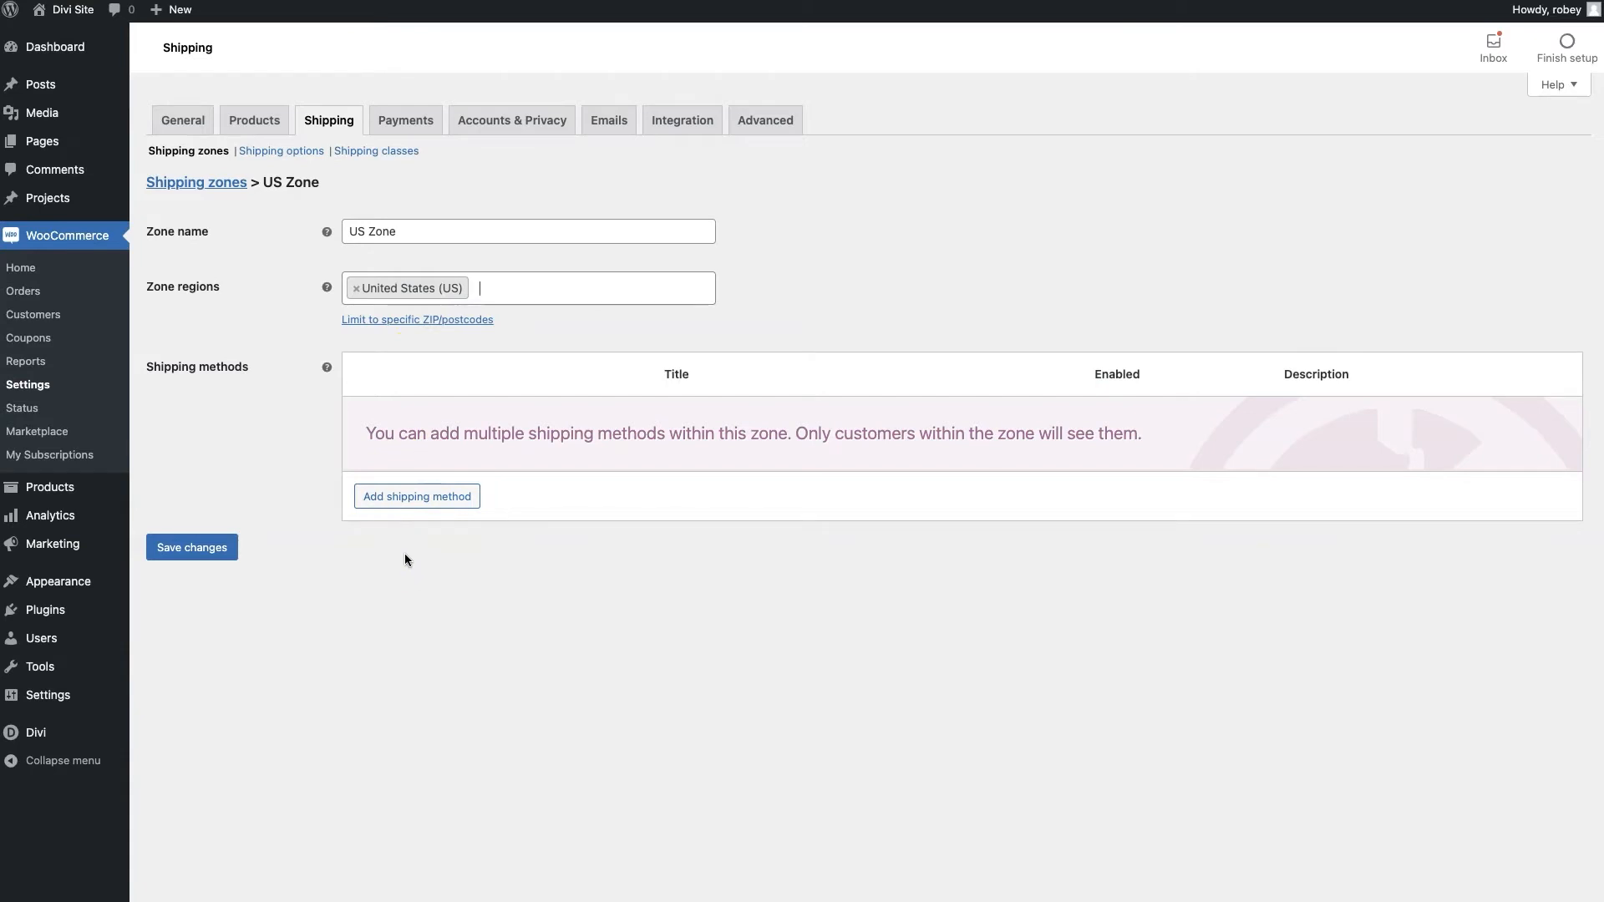
click(429, 501)
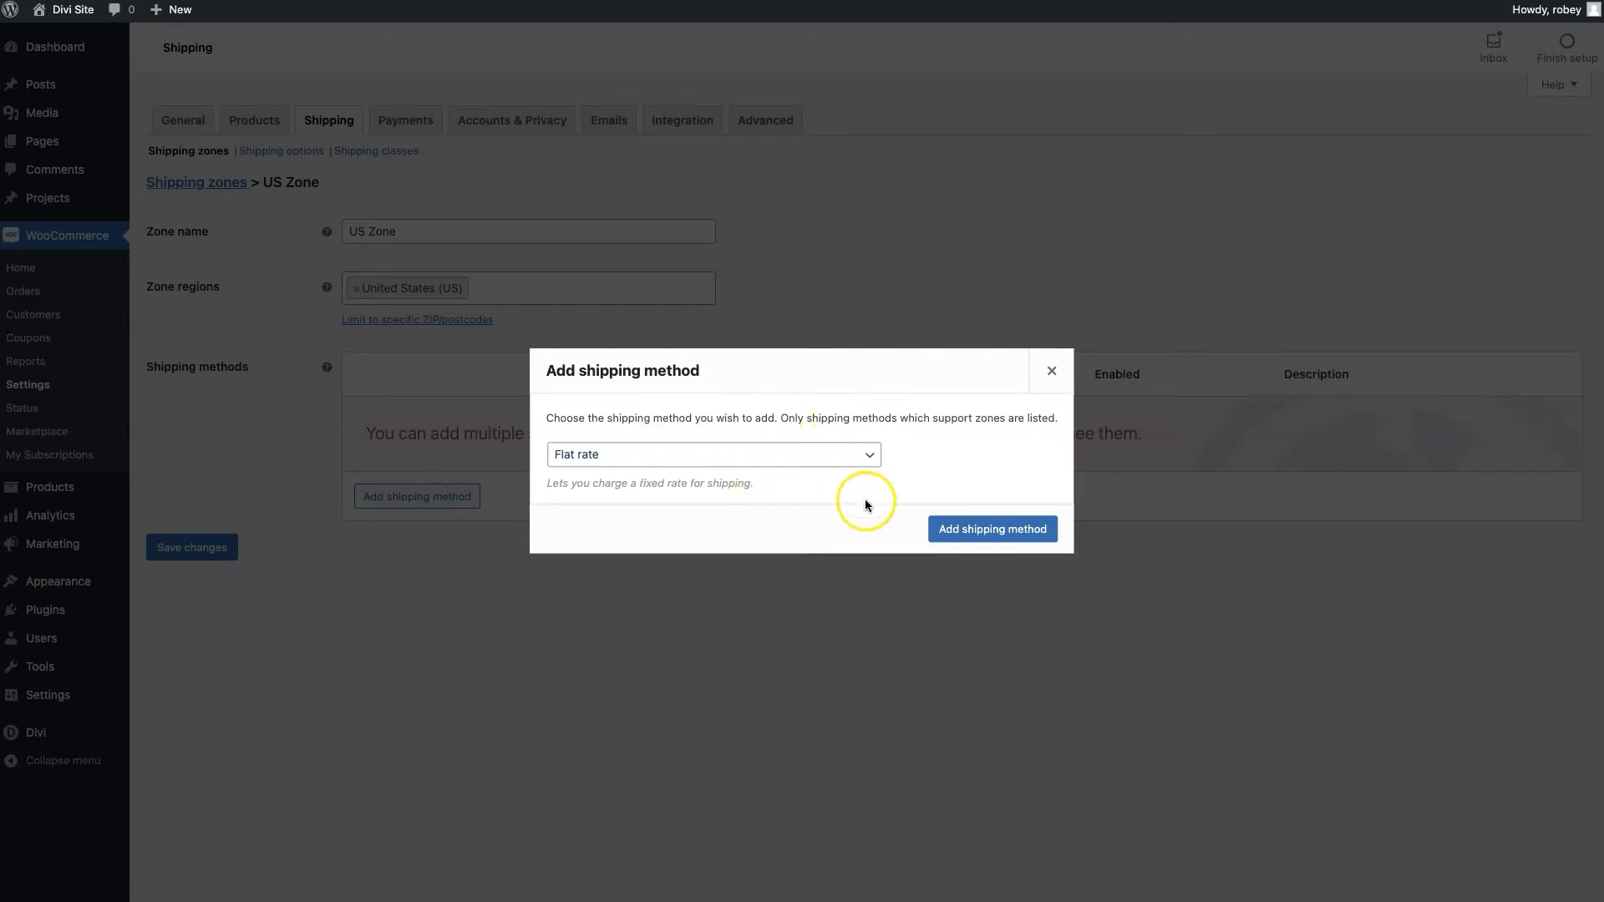
Add Flat rate to US Zone with a cost of 19.99, kept taxable, and save it
click(950, 539)
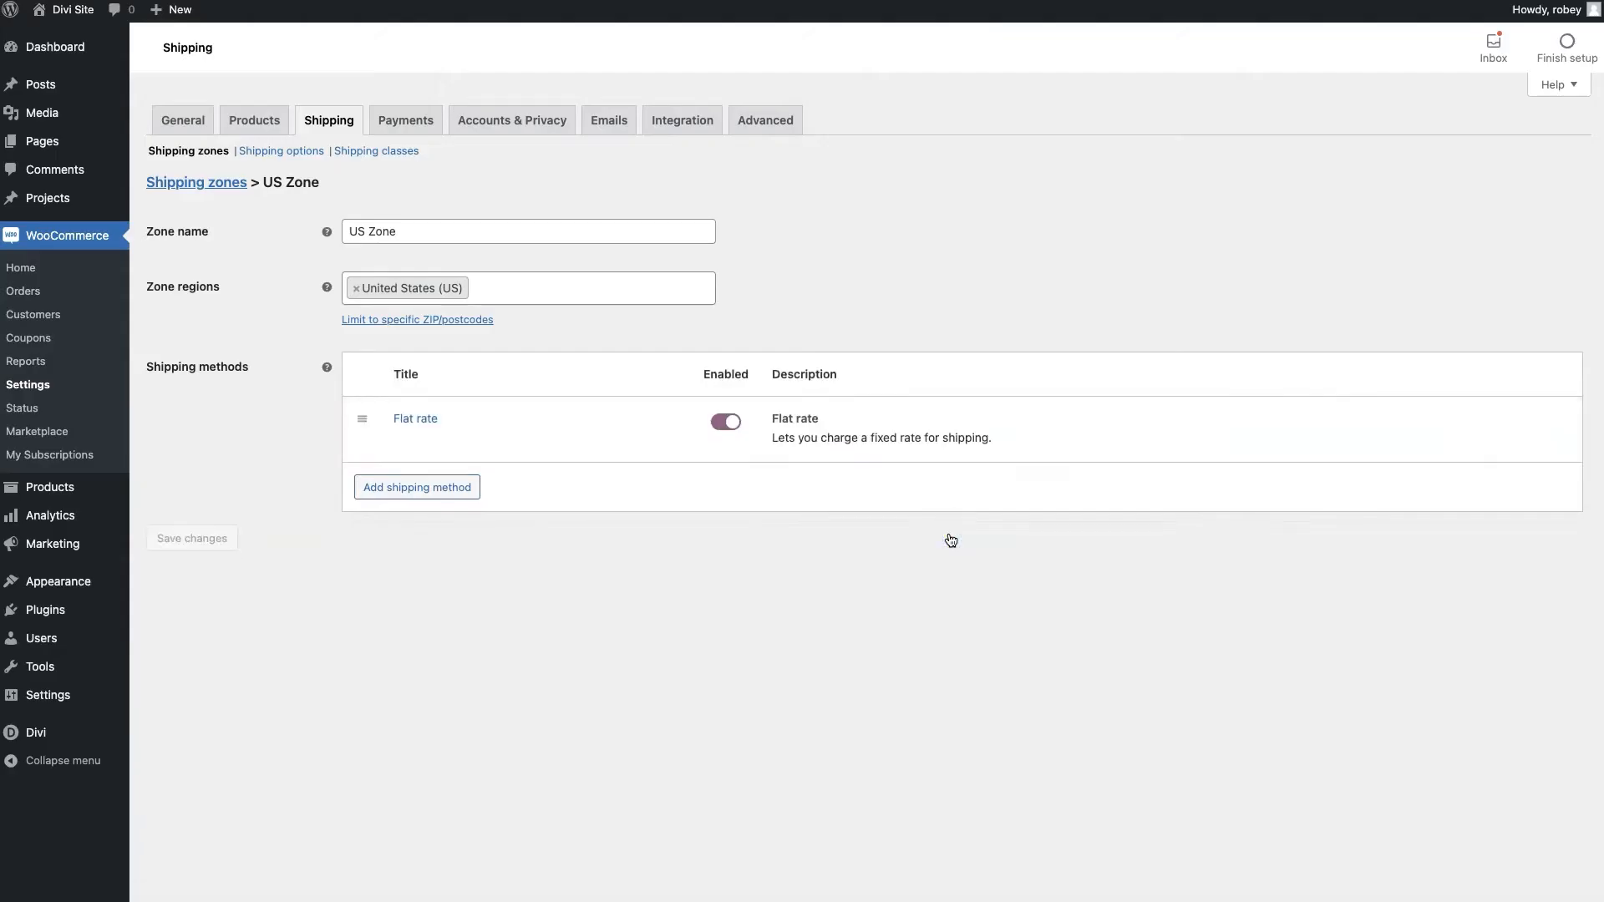
mouse_move(507, 441)
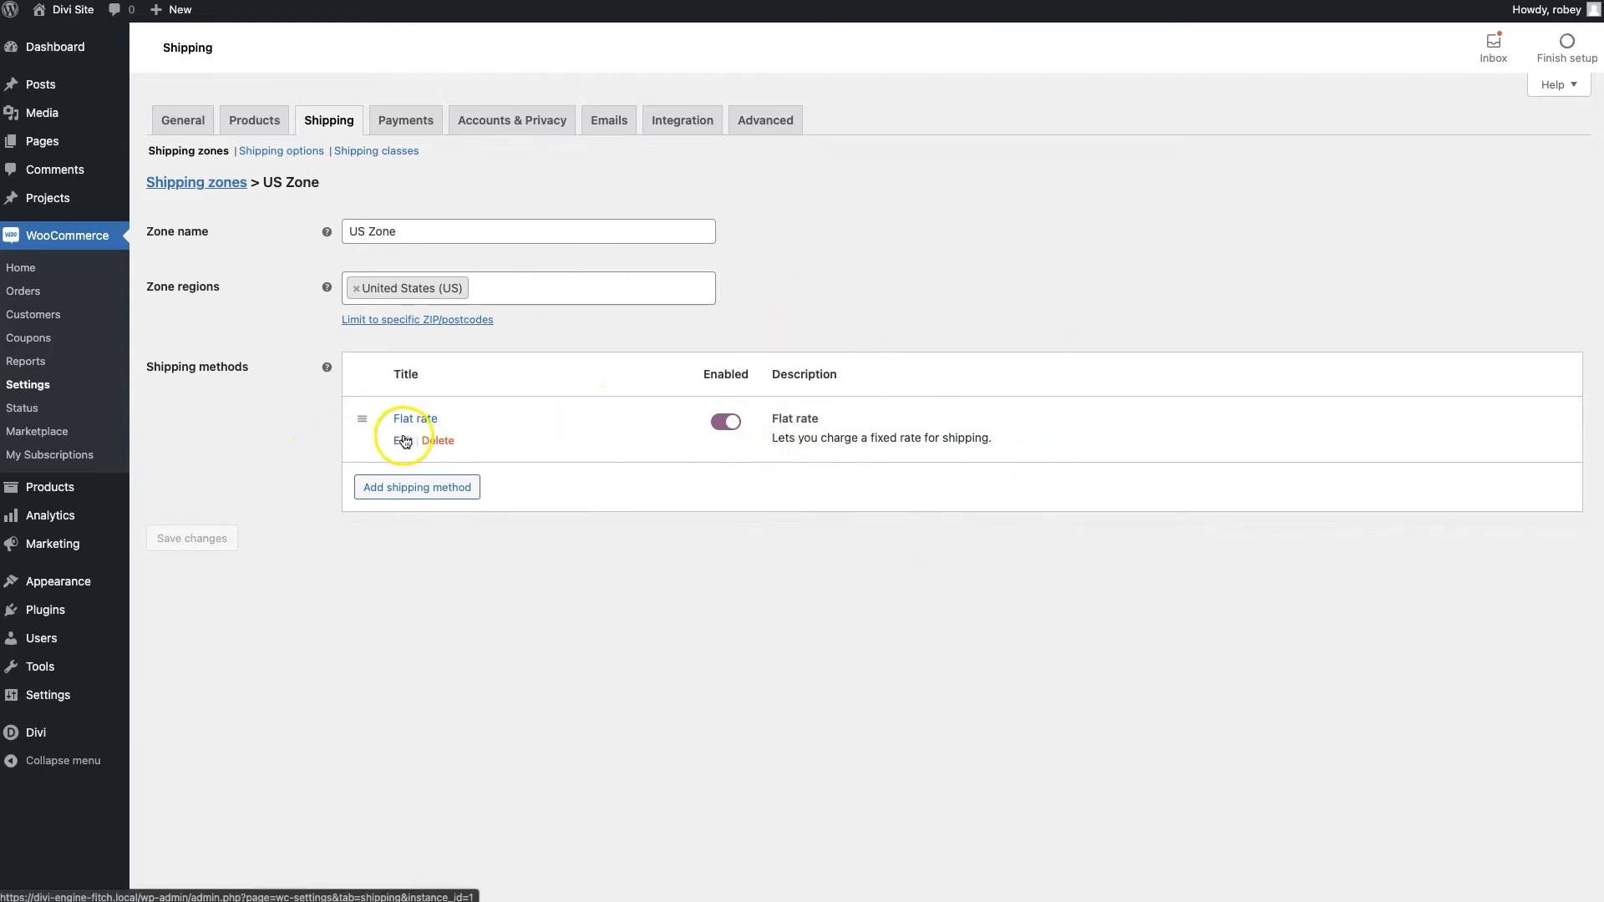
click(398, 441)
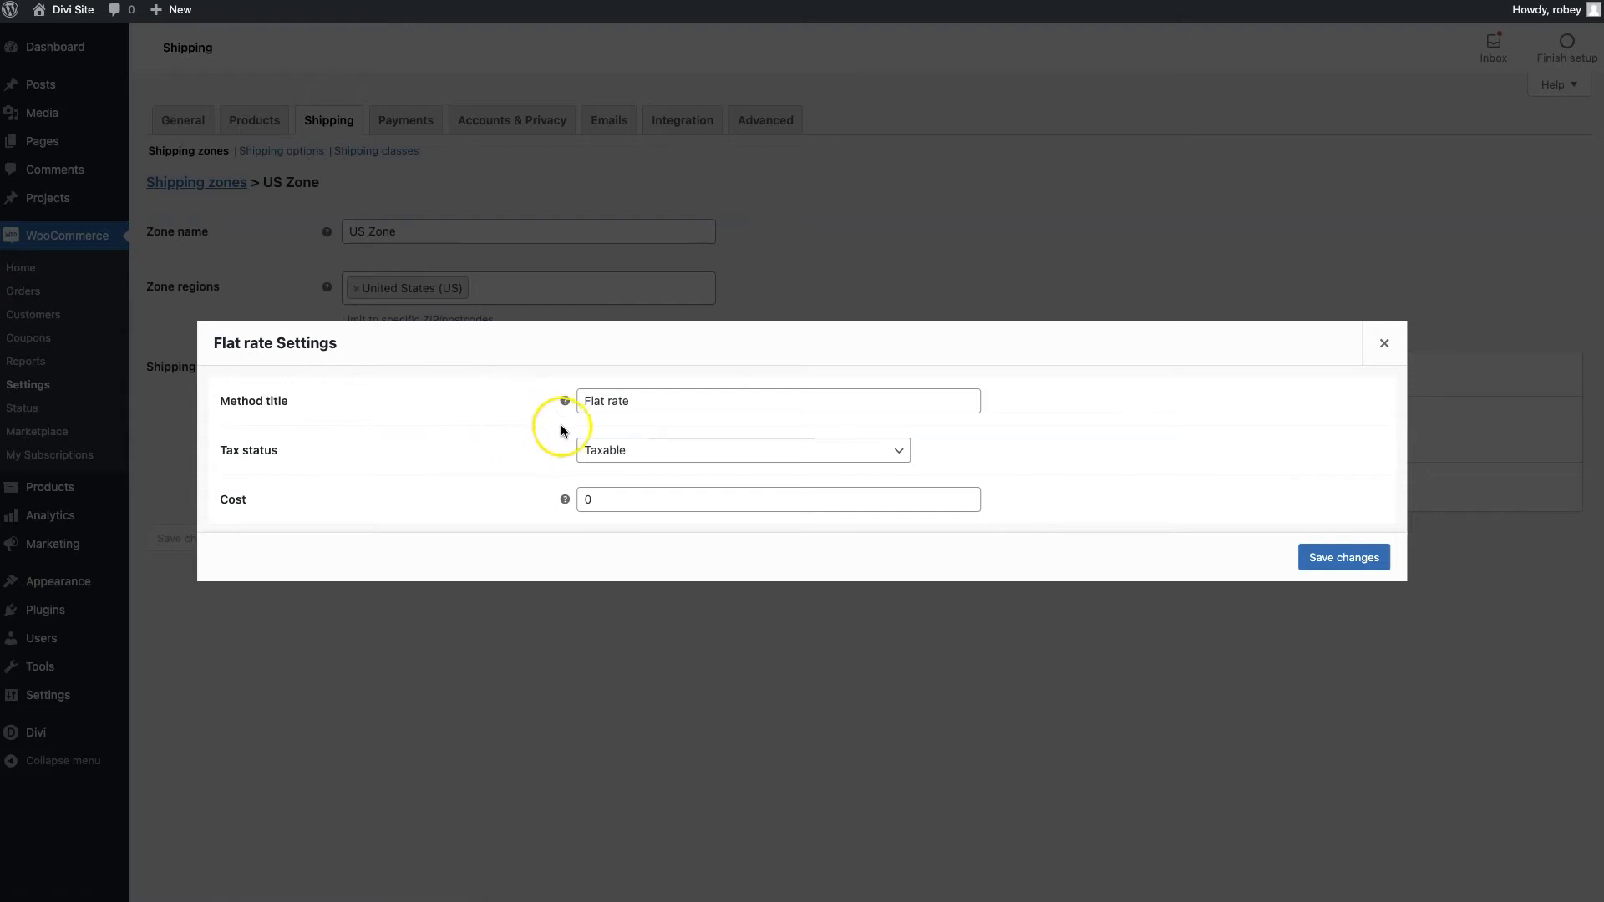
double_click(602, 503)
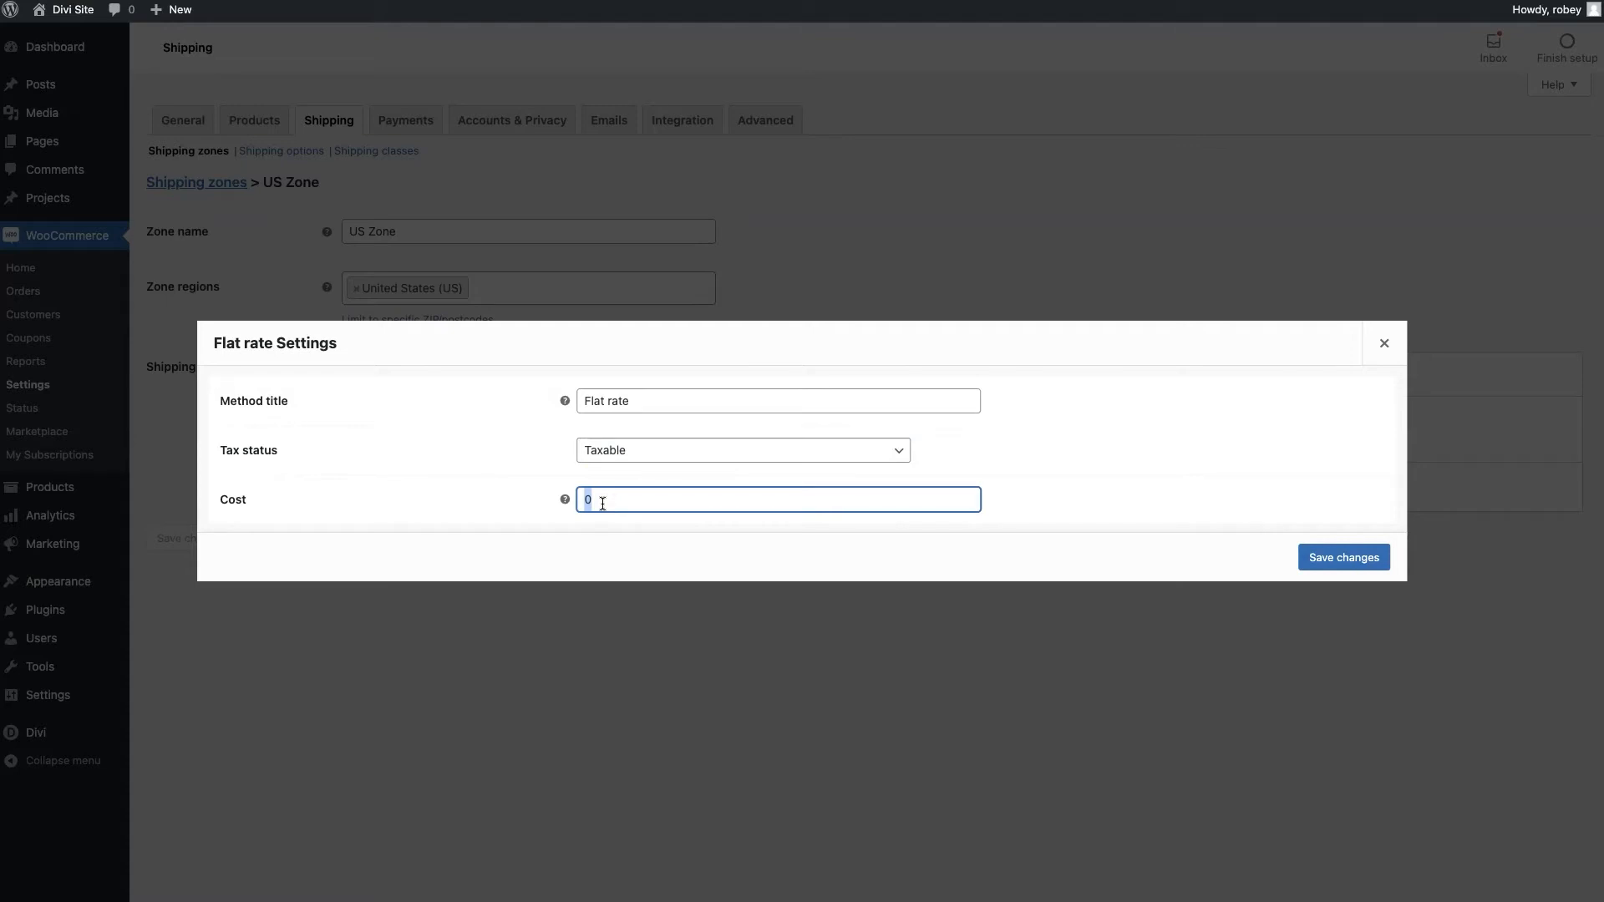
text(19.99)
click(890, 438)
click(1197, 483)
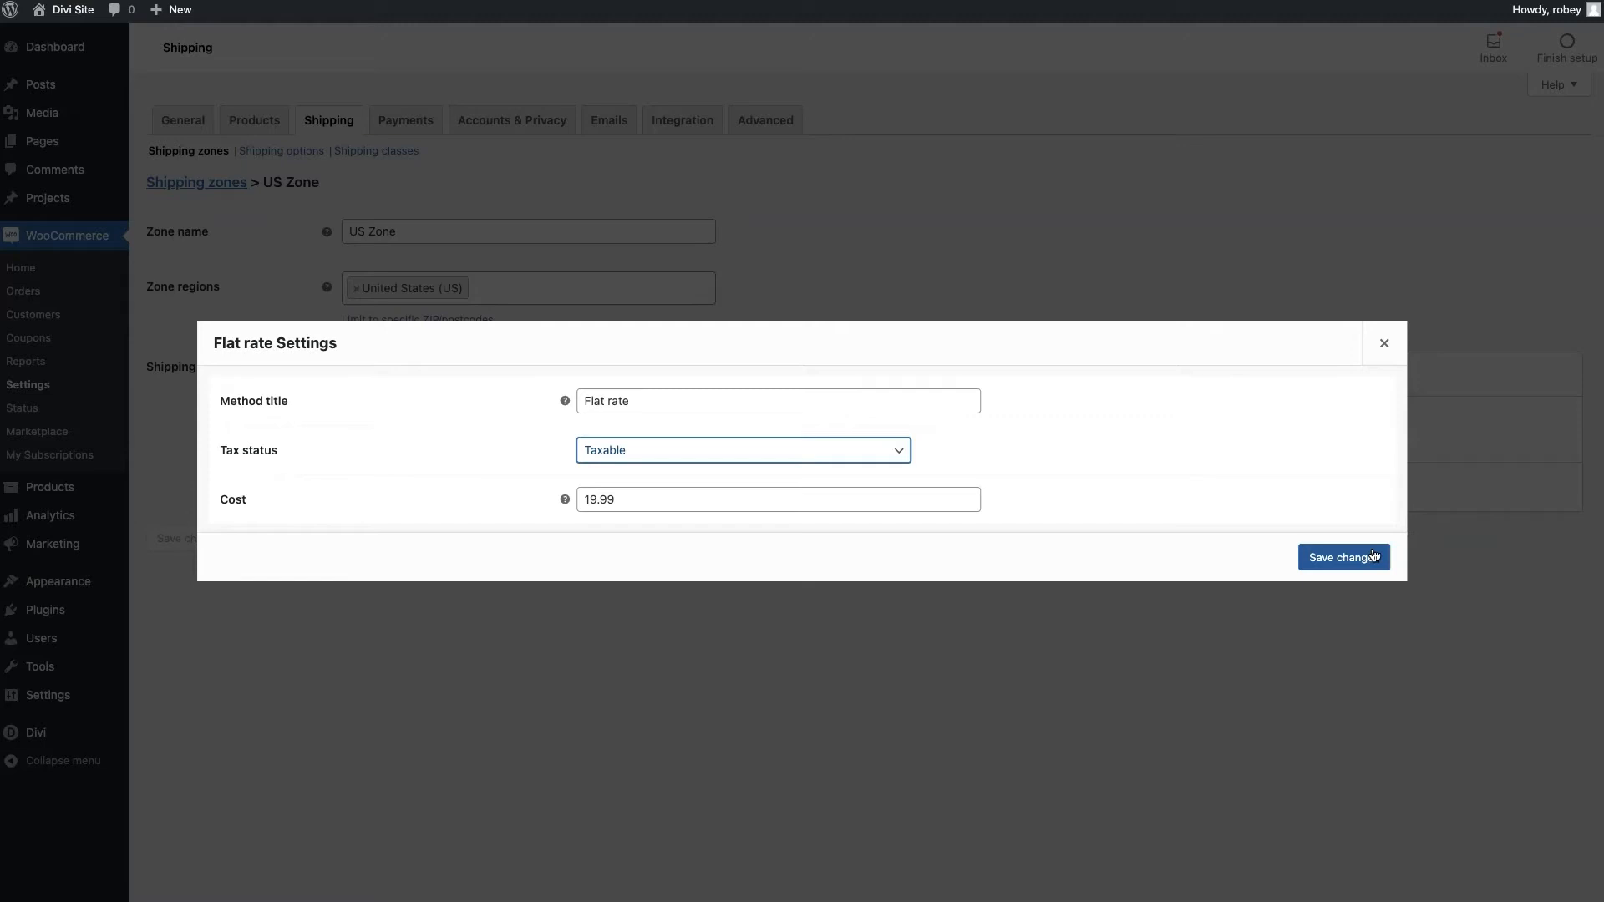
click(1374, 555)
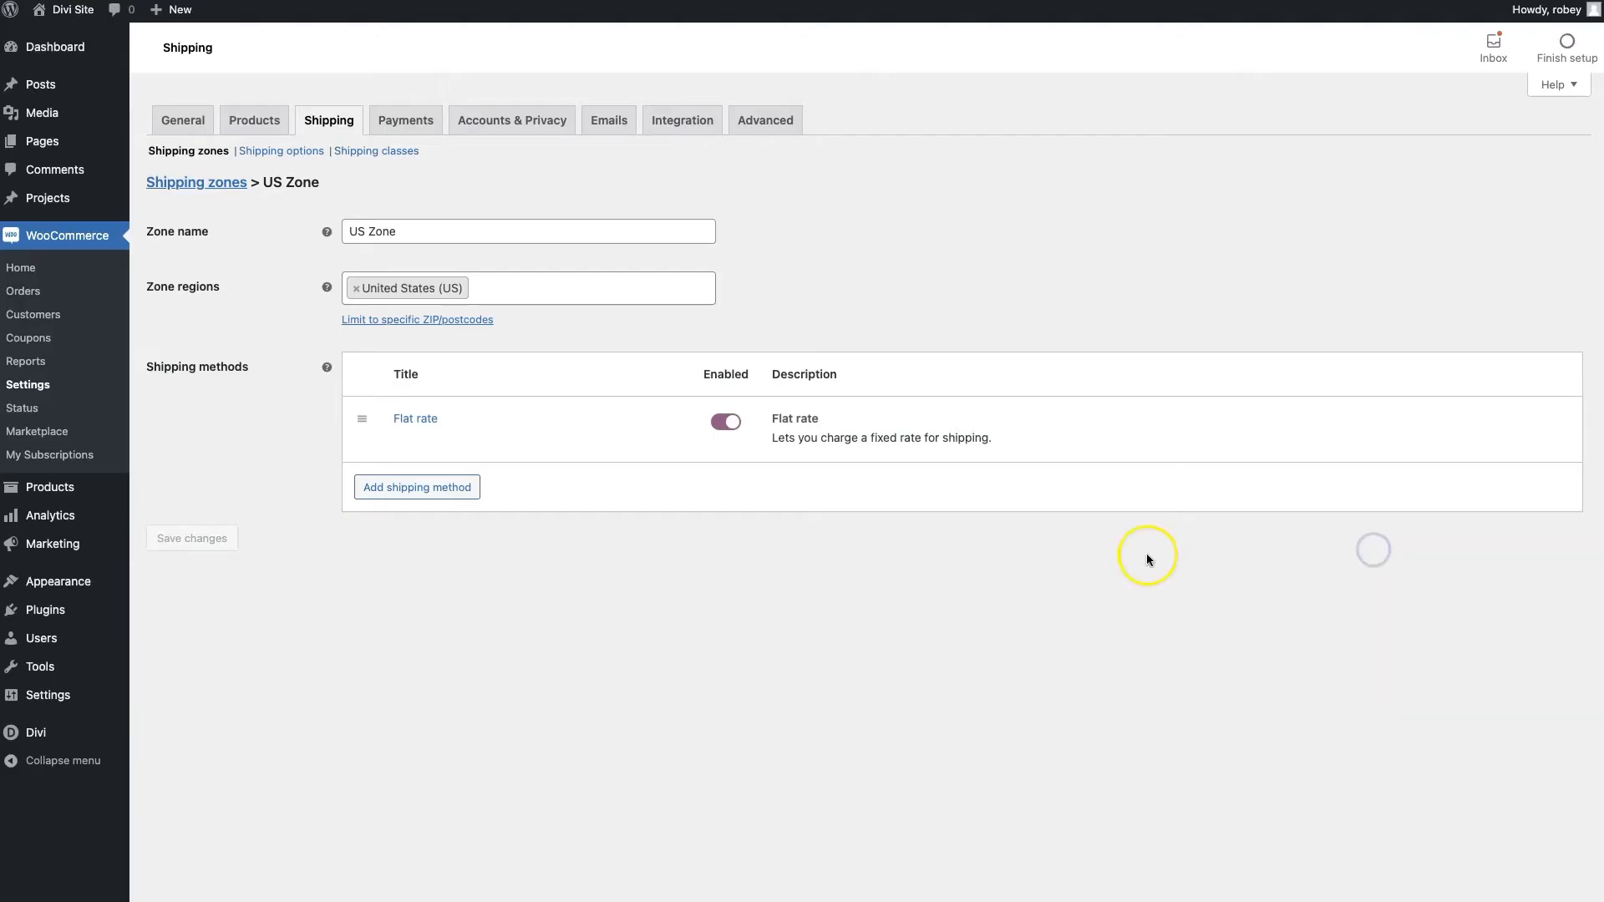
Add Free shipping as a second method on US Zone beneath Flat rate
click(297, 610)
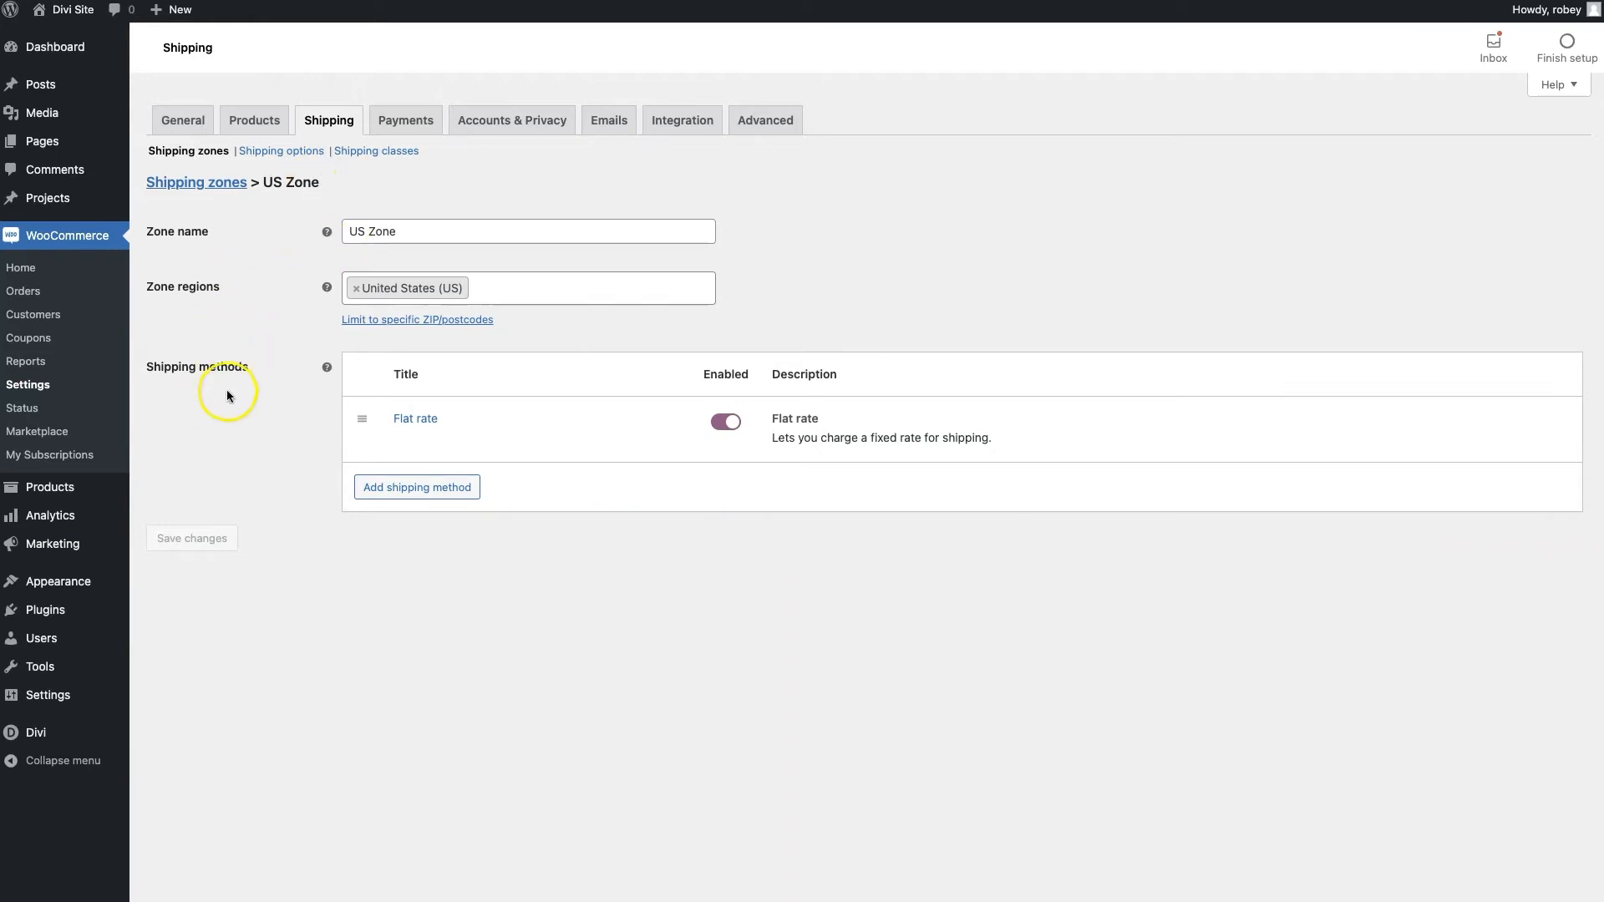
click(188, 184)
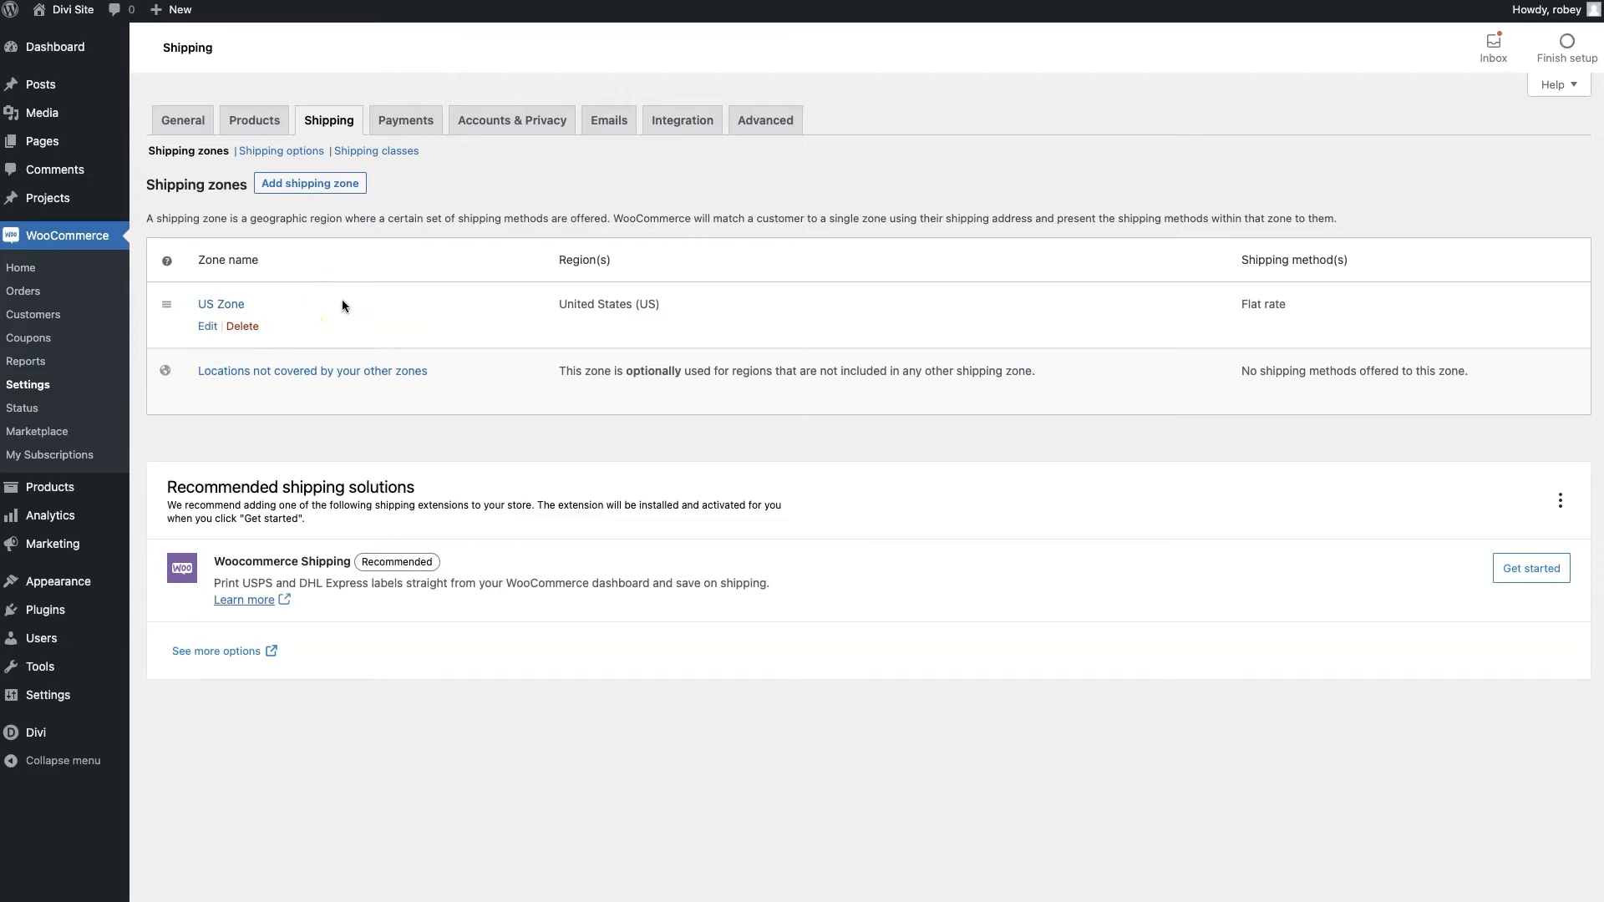
click(214, 329)
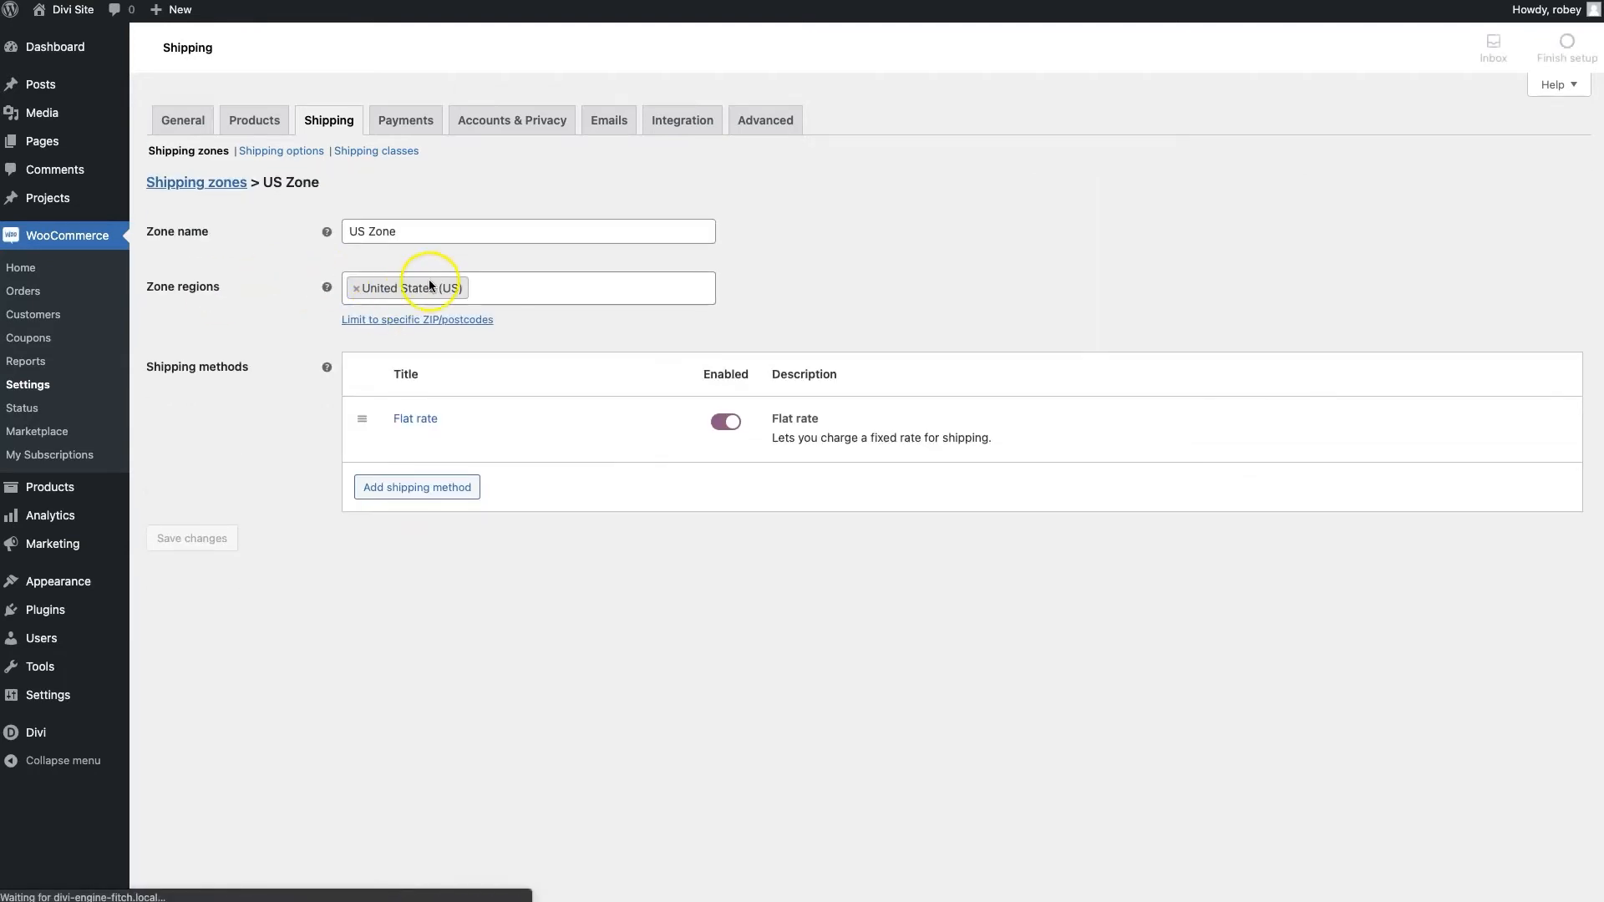
click(396, 487)
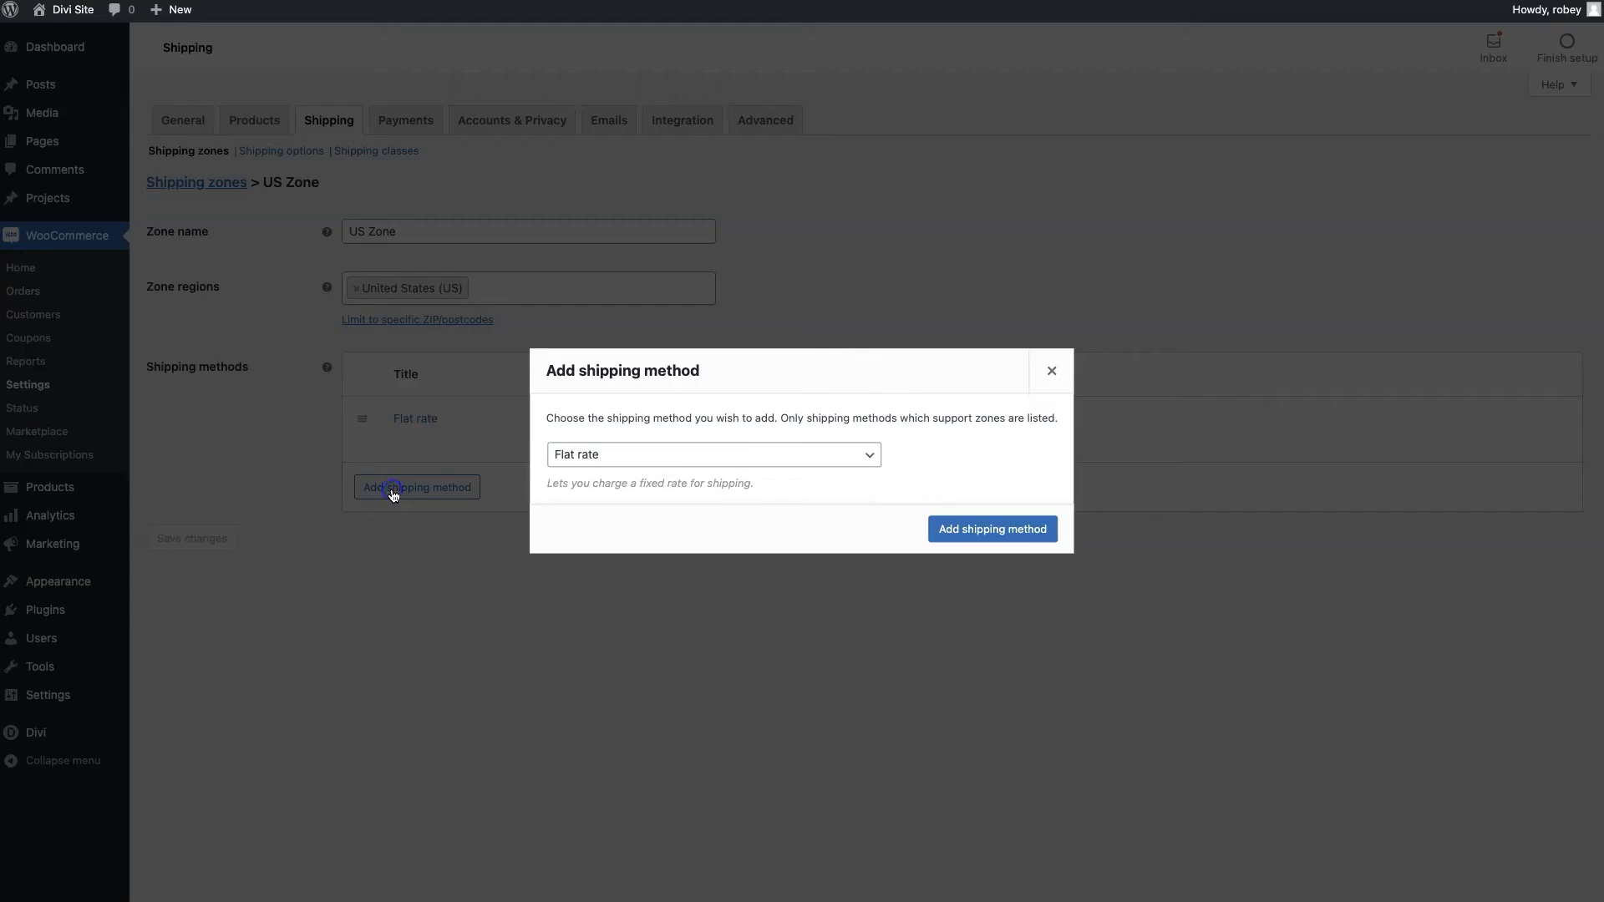
click(585, 455)
click(580, 476)
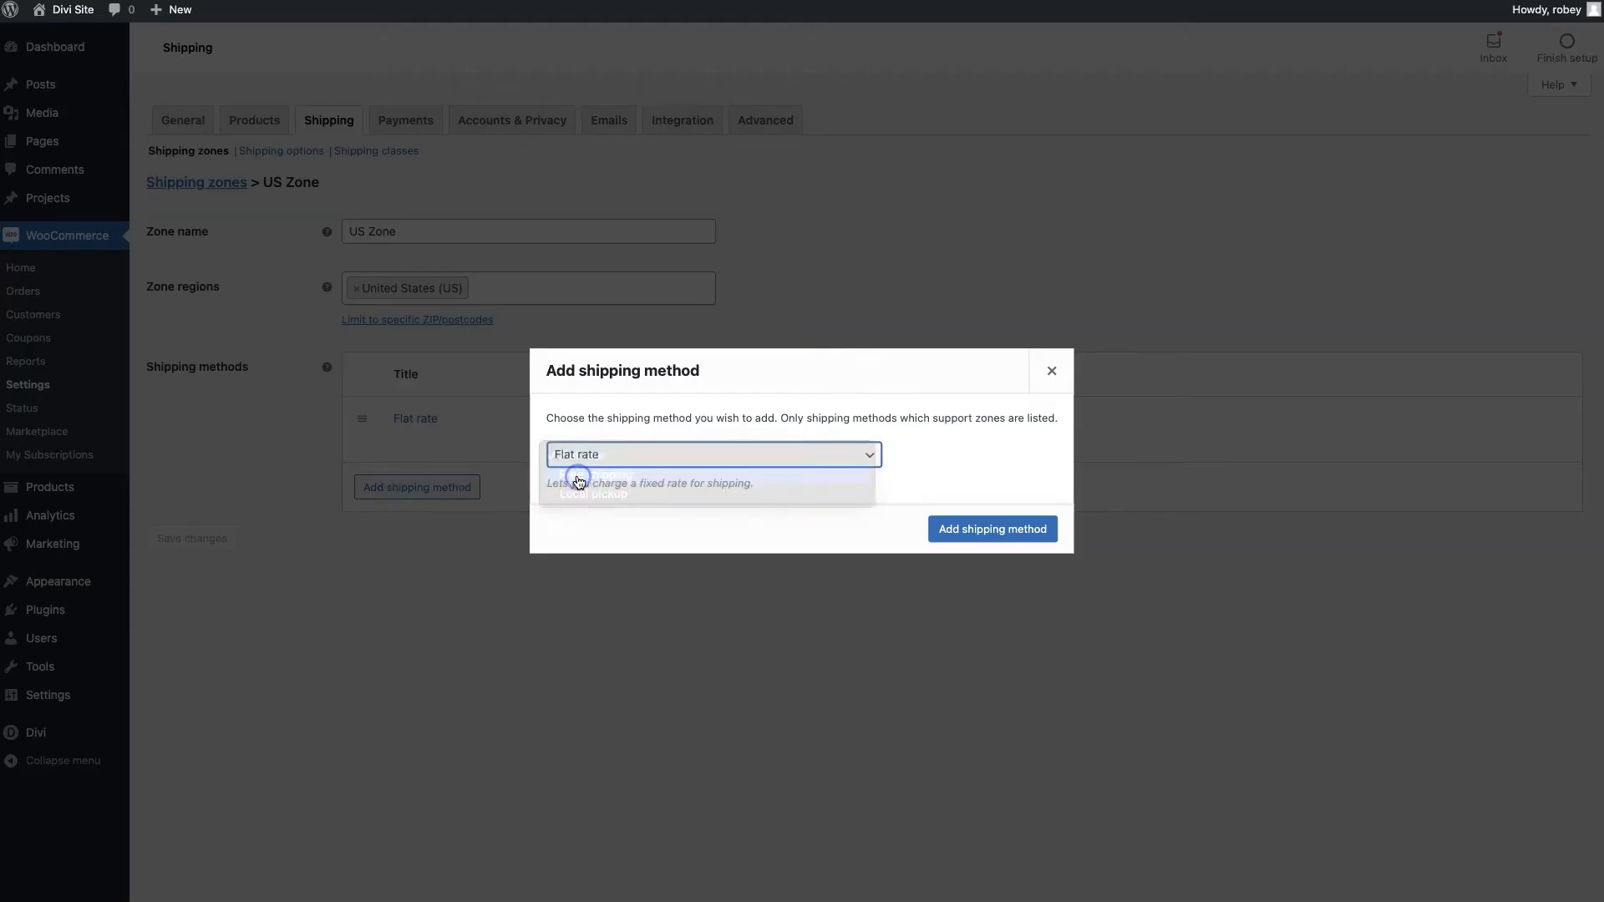
click(989, 530)
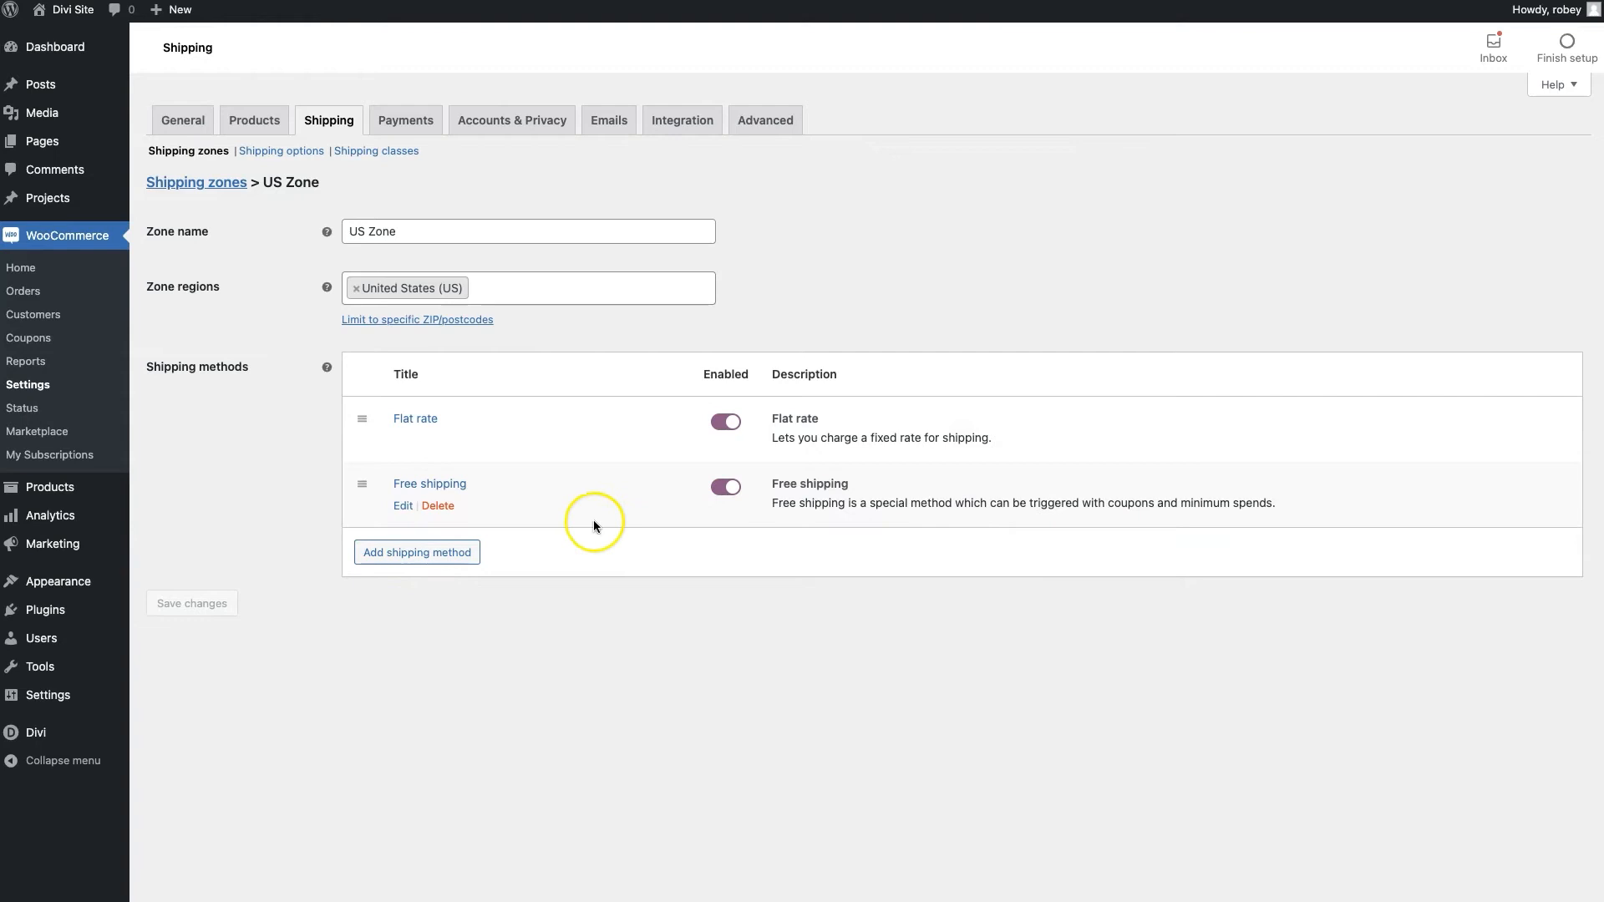
Make Free shipping require a minimum order amount of 150 and save it
click(402, 508)
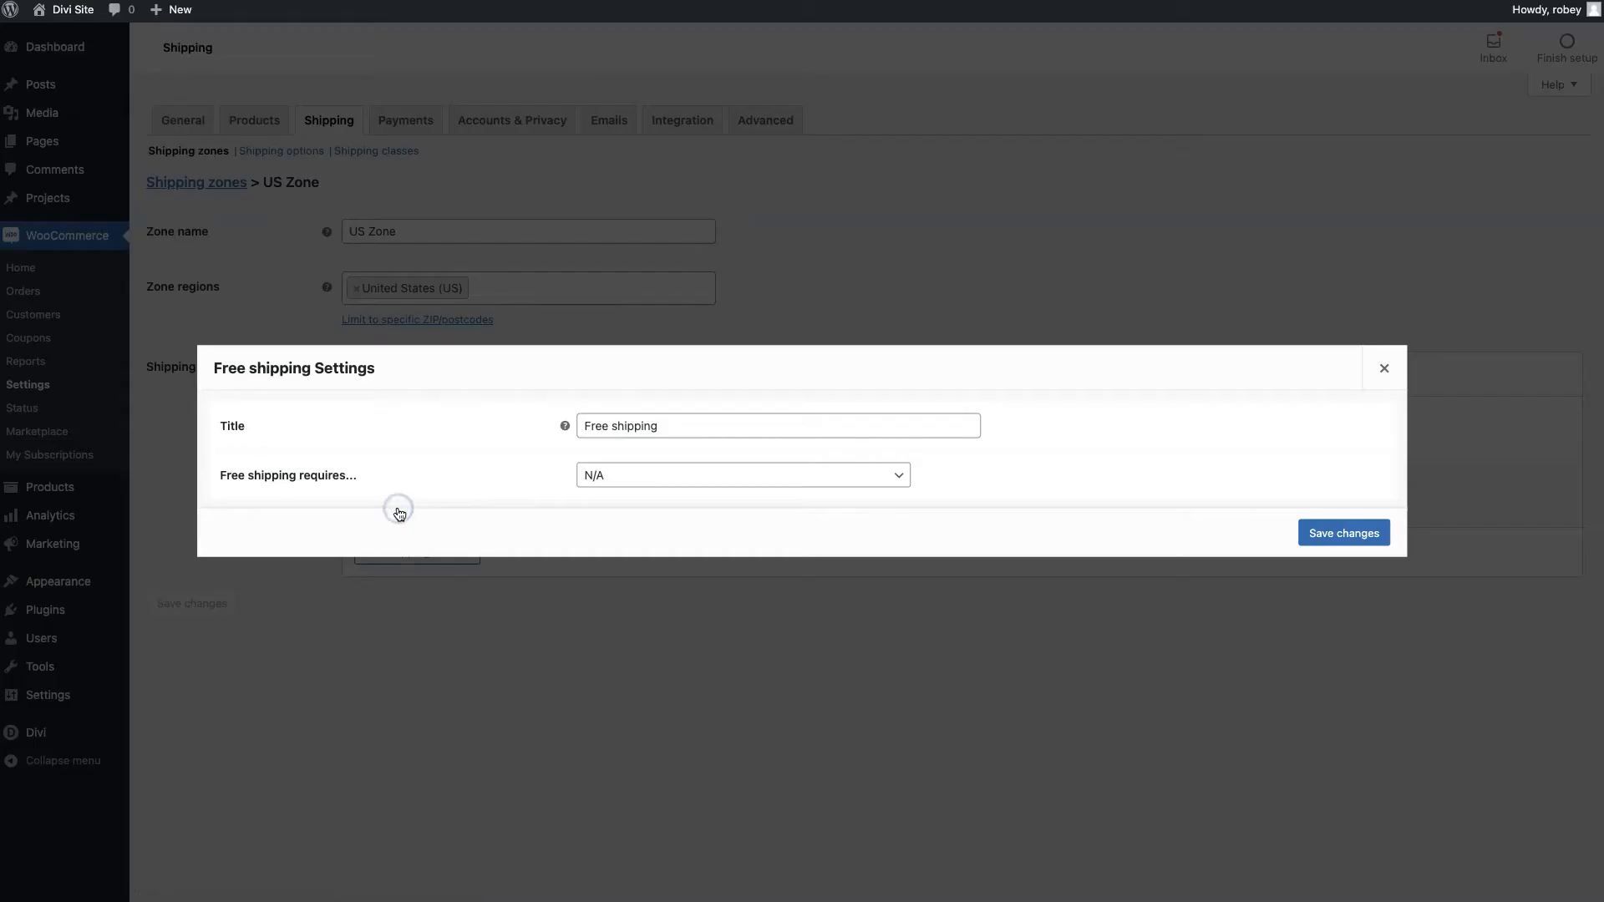
click(580, 481)
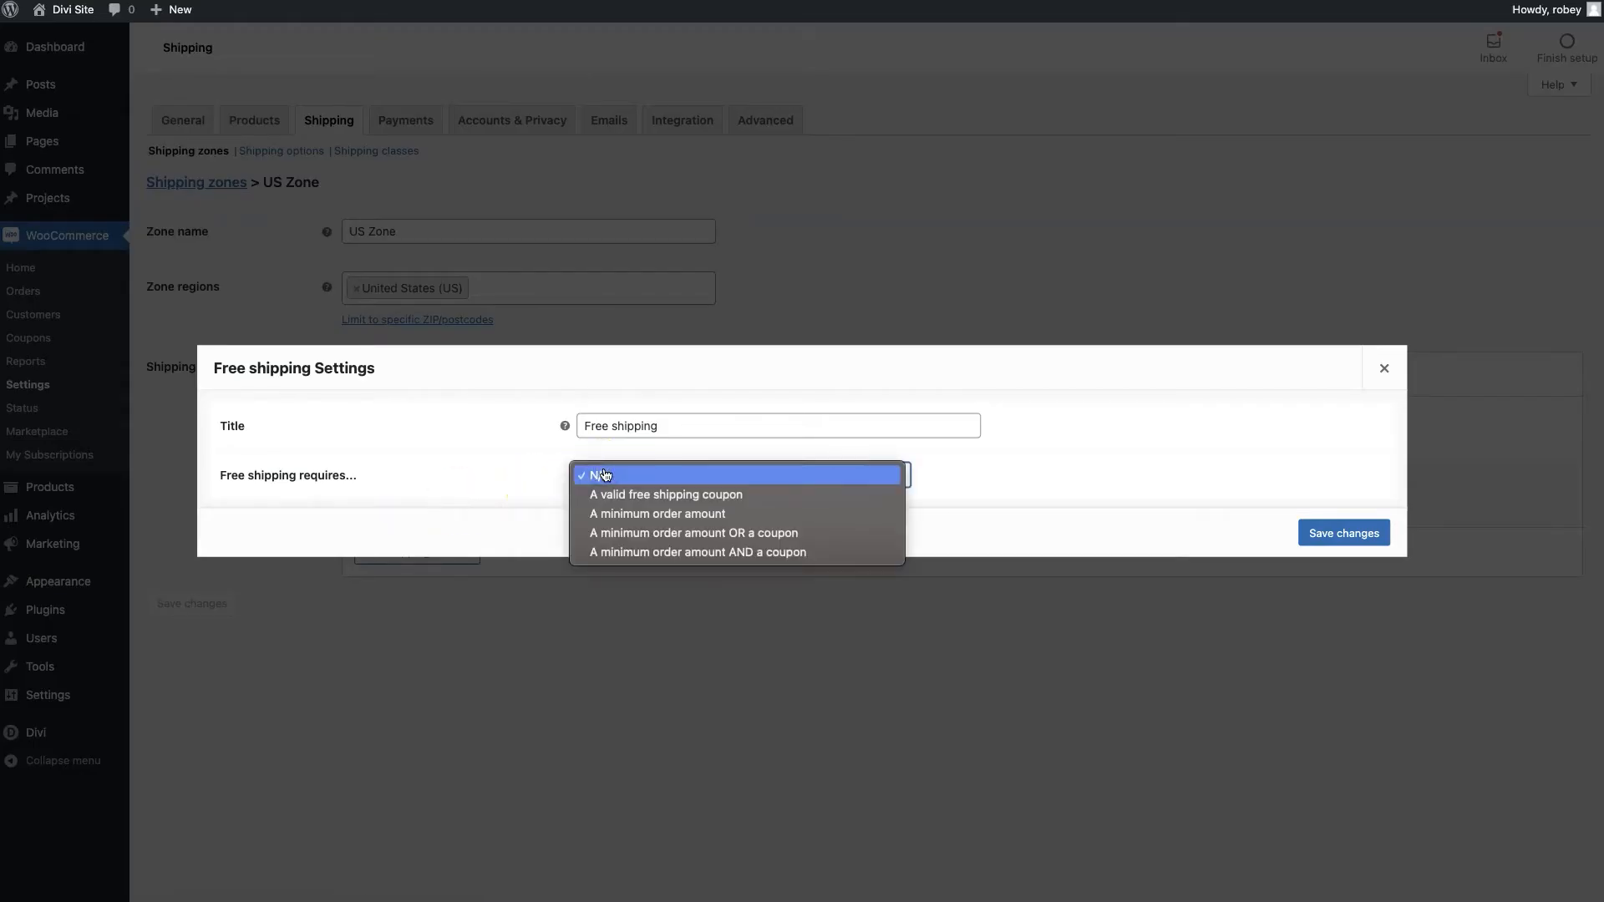
click(633, 515)
double_click(648, 477)
text(150)
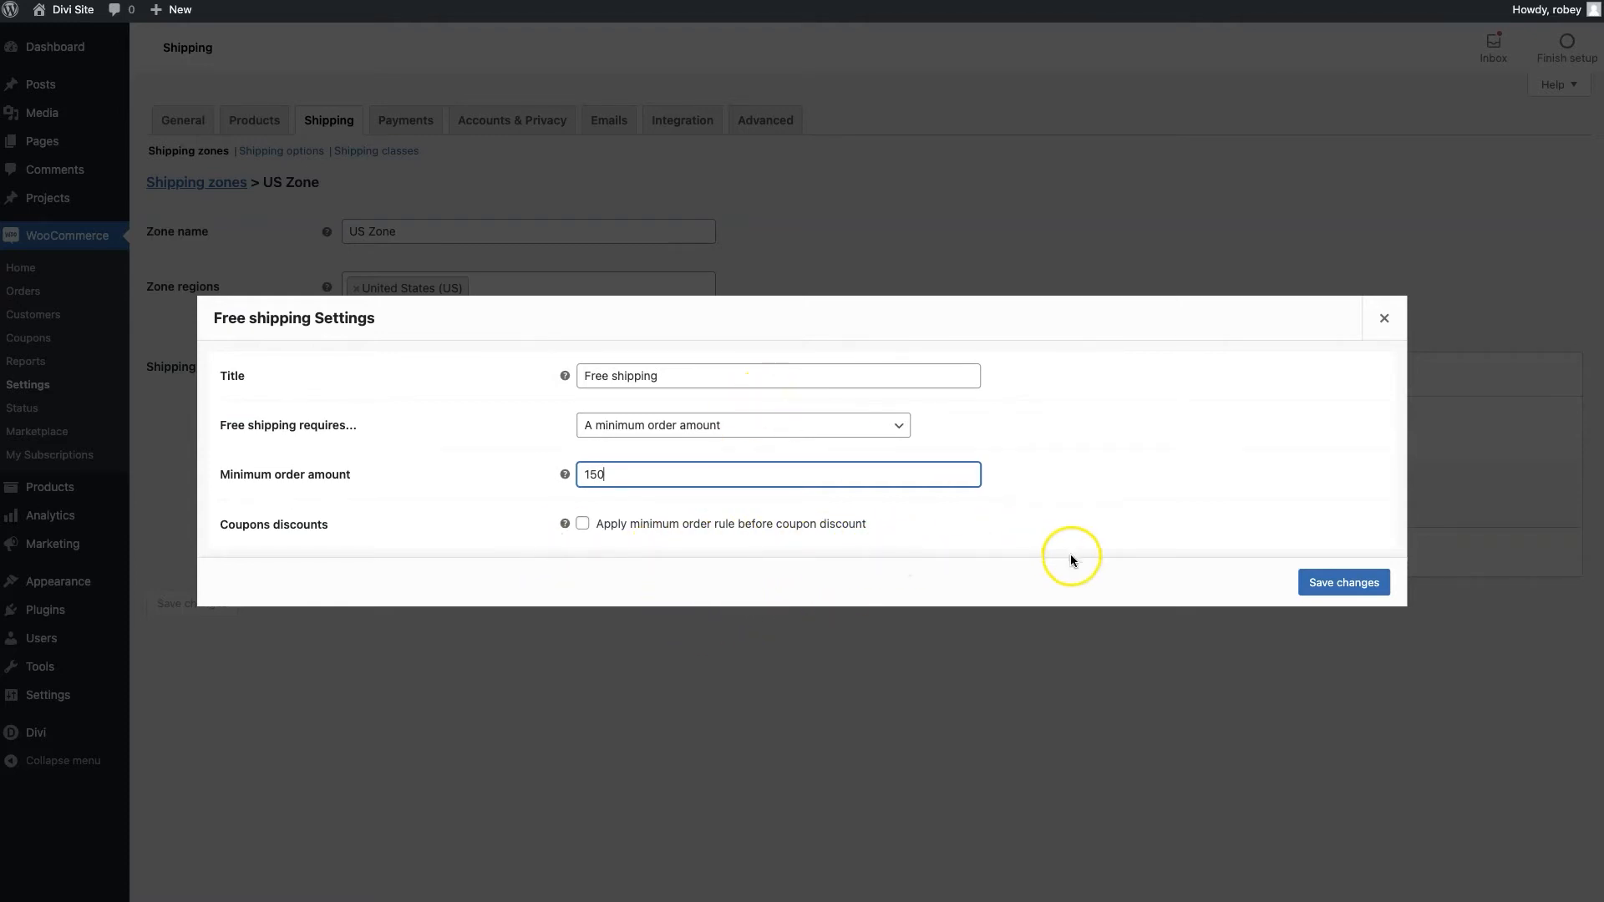
click(569, 554)
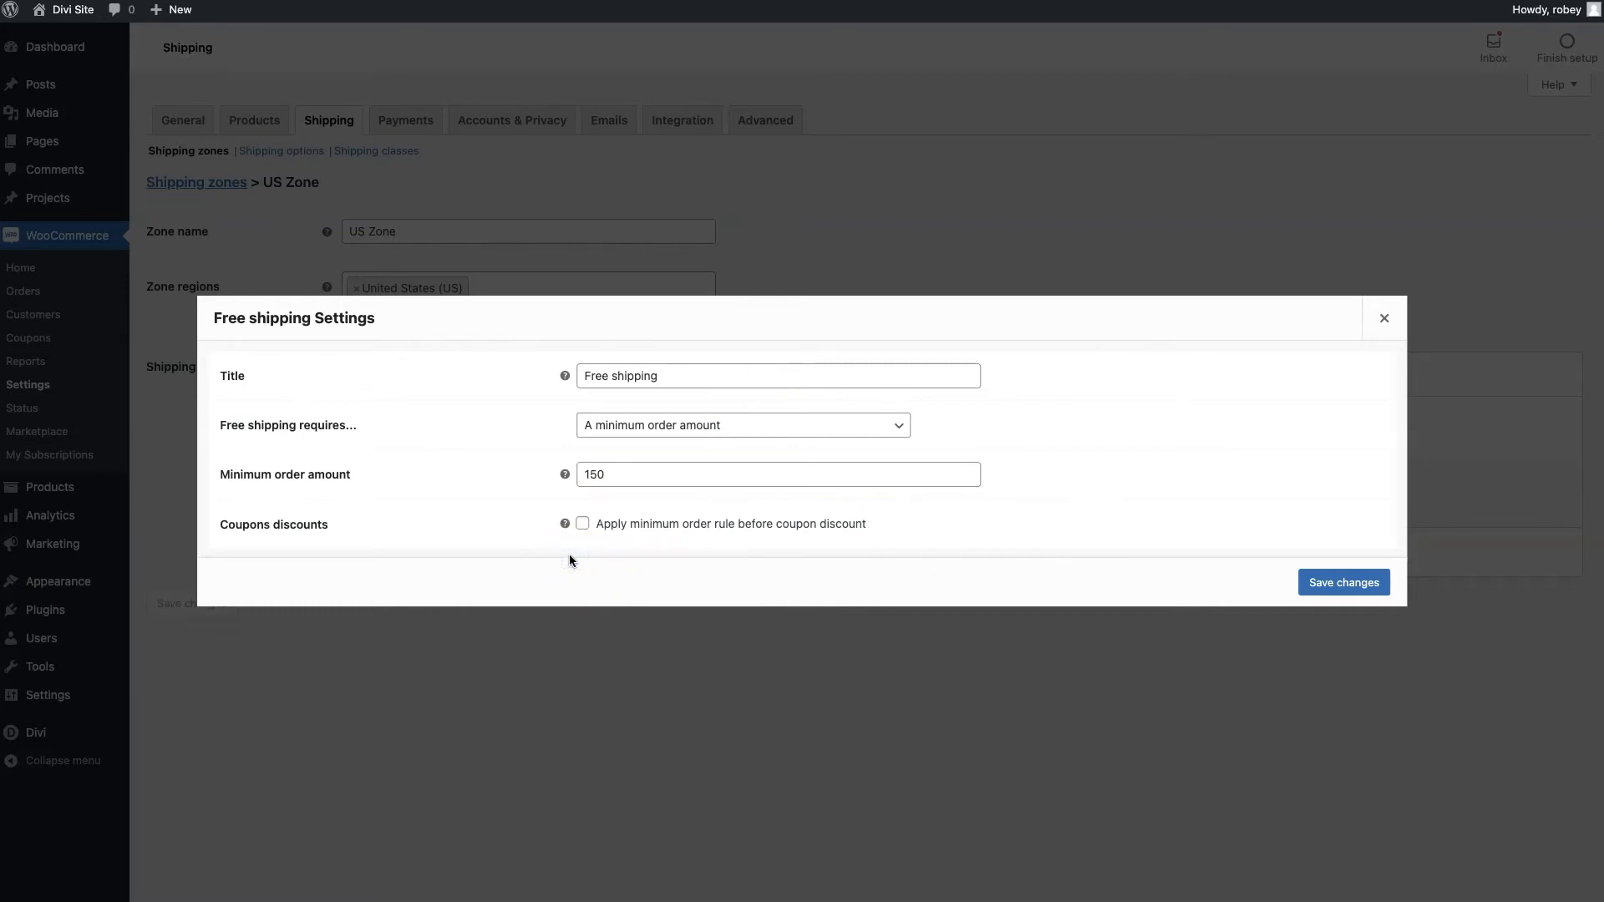
mouse_move(565, 528)
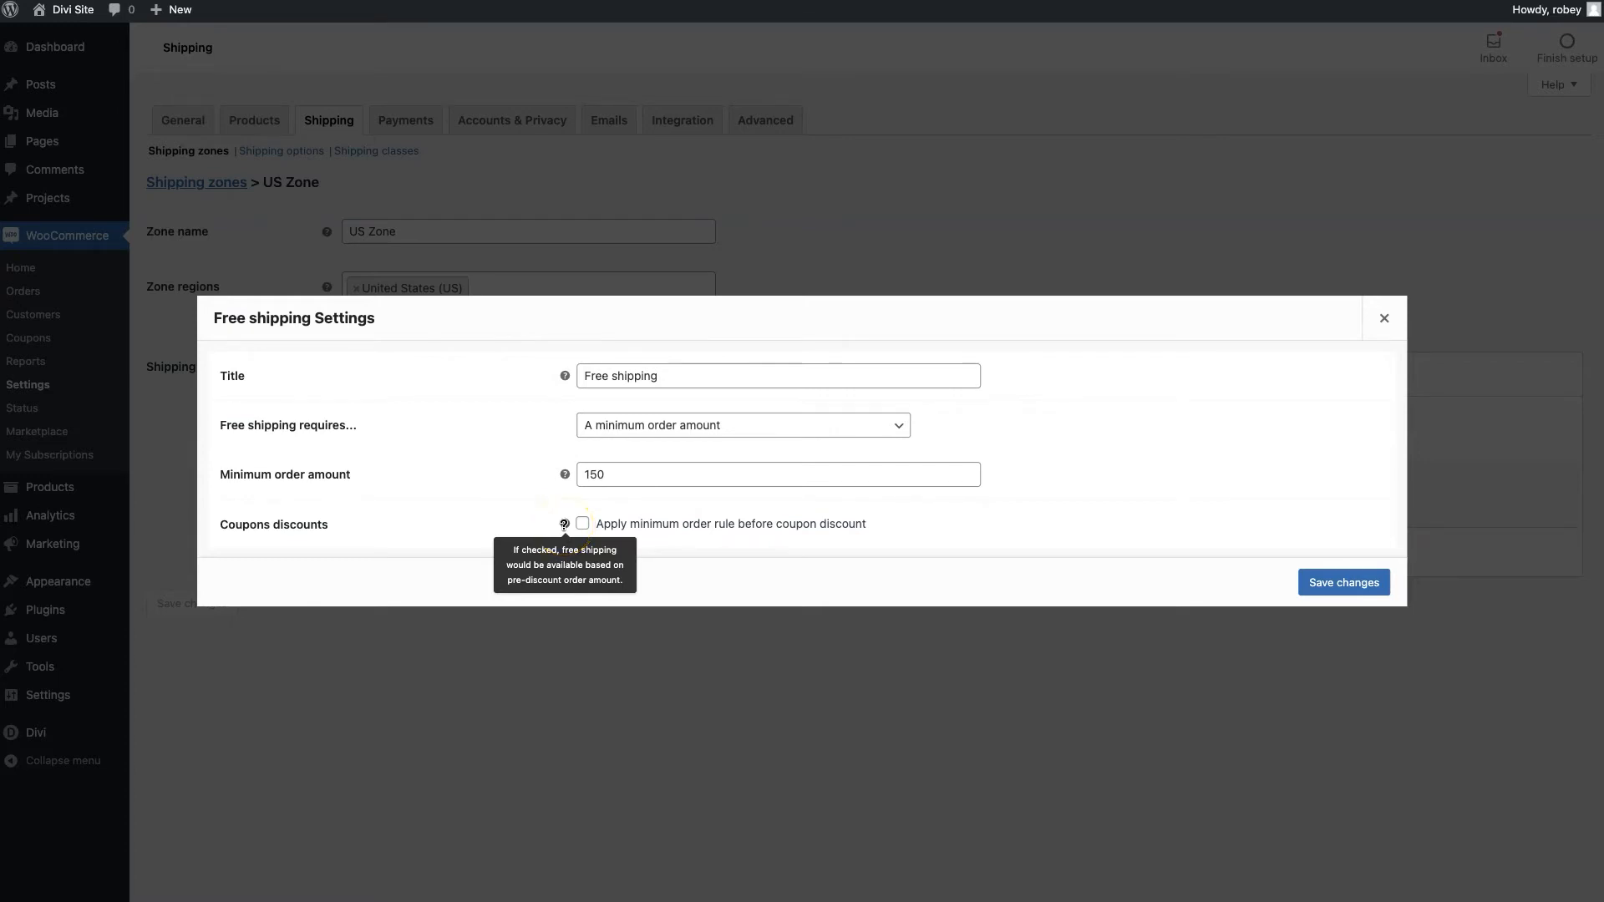
click(1368, 585)
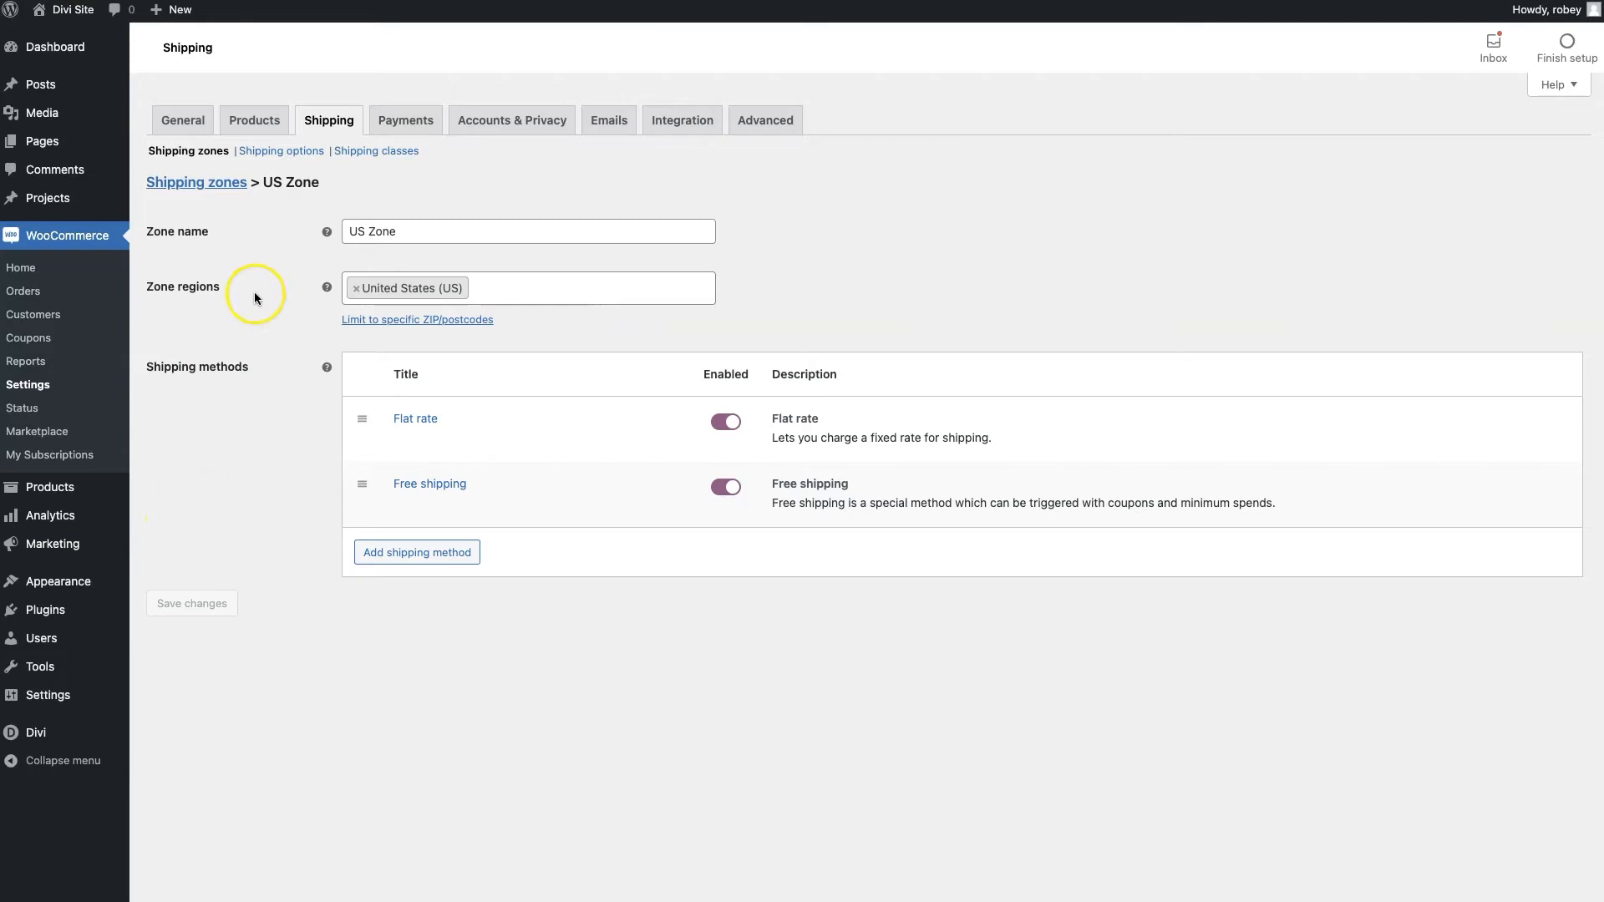
Show the Payments settings listing bank transfer, check payments and cash on delivery
click(276, 152)
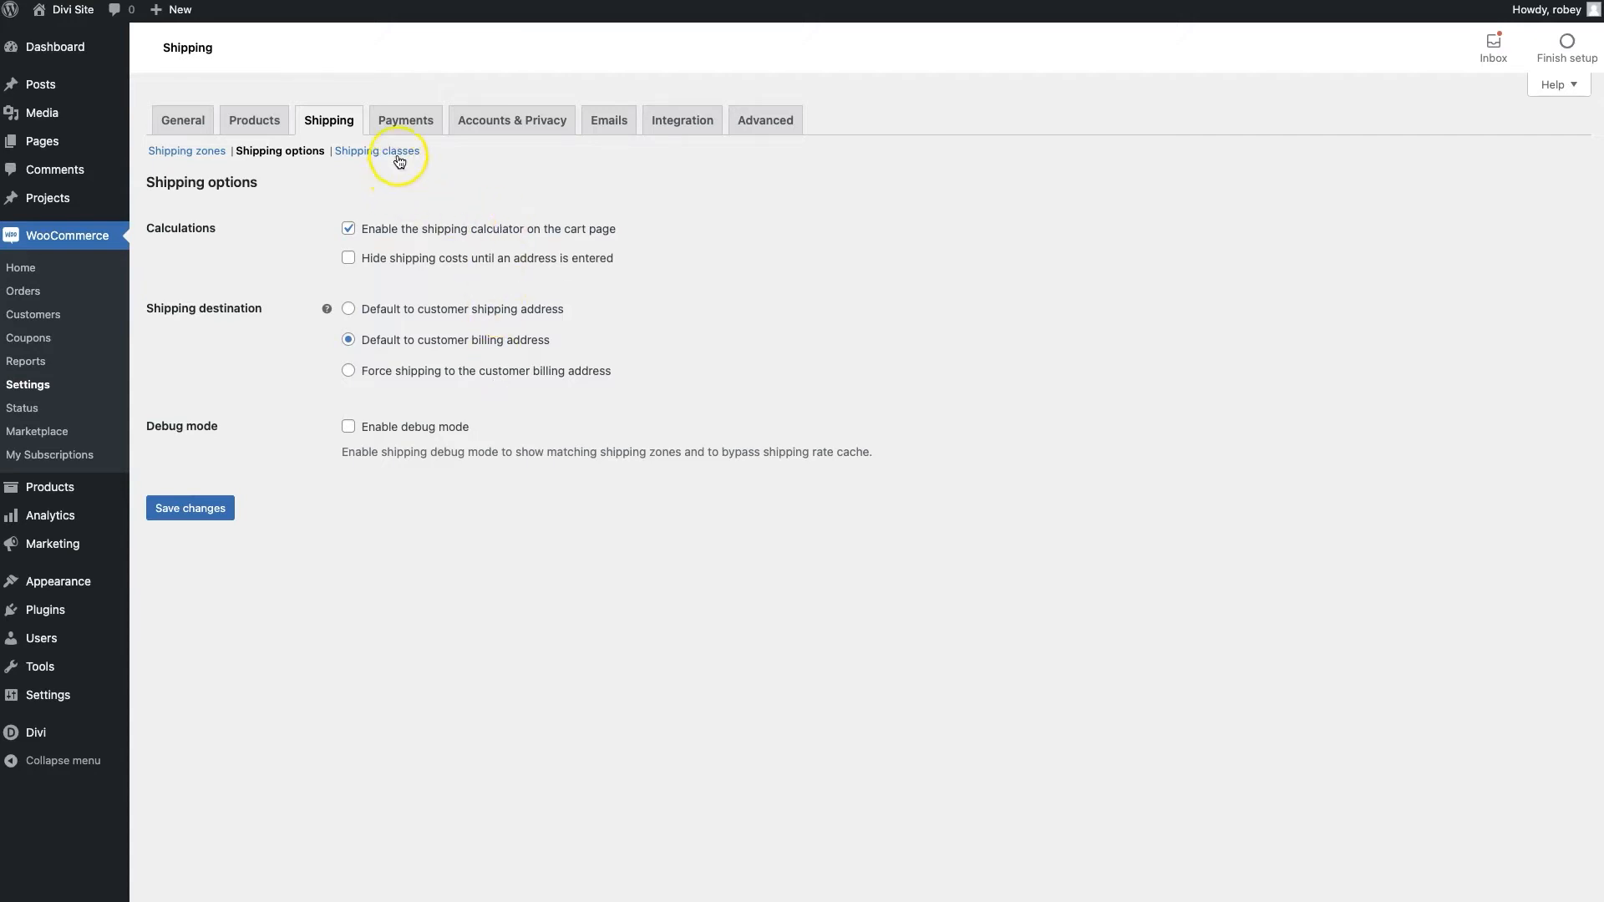
click(406, 121)
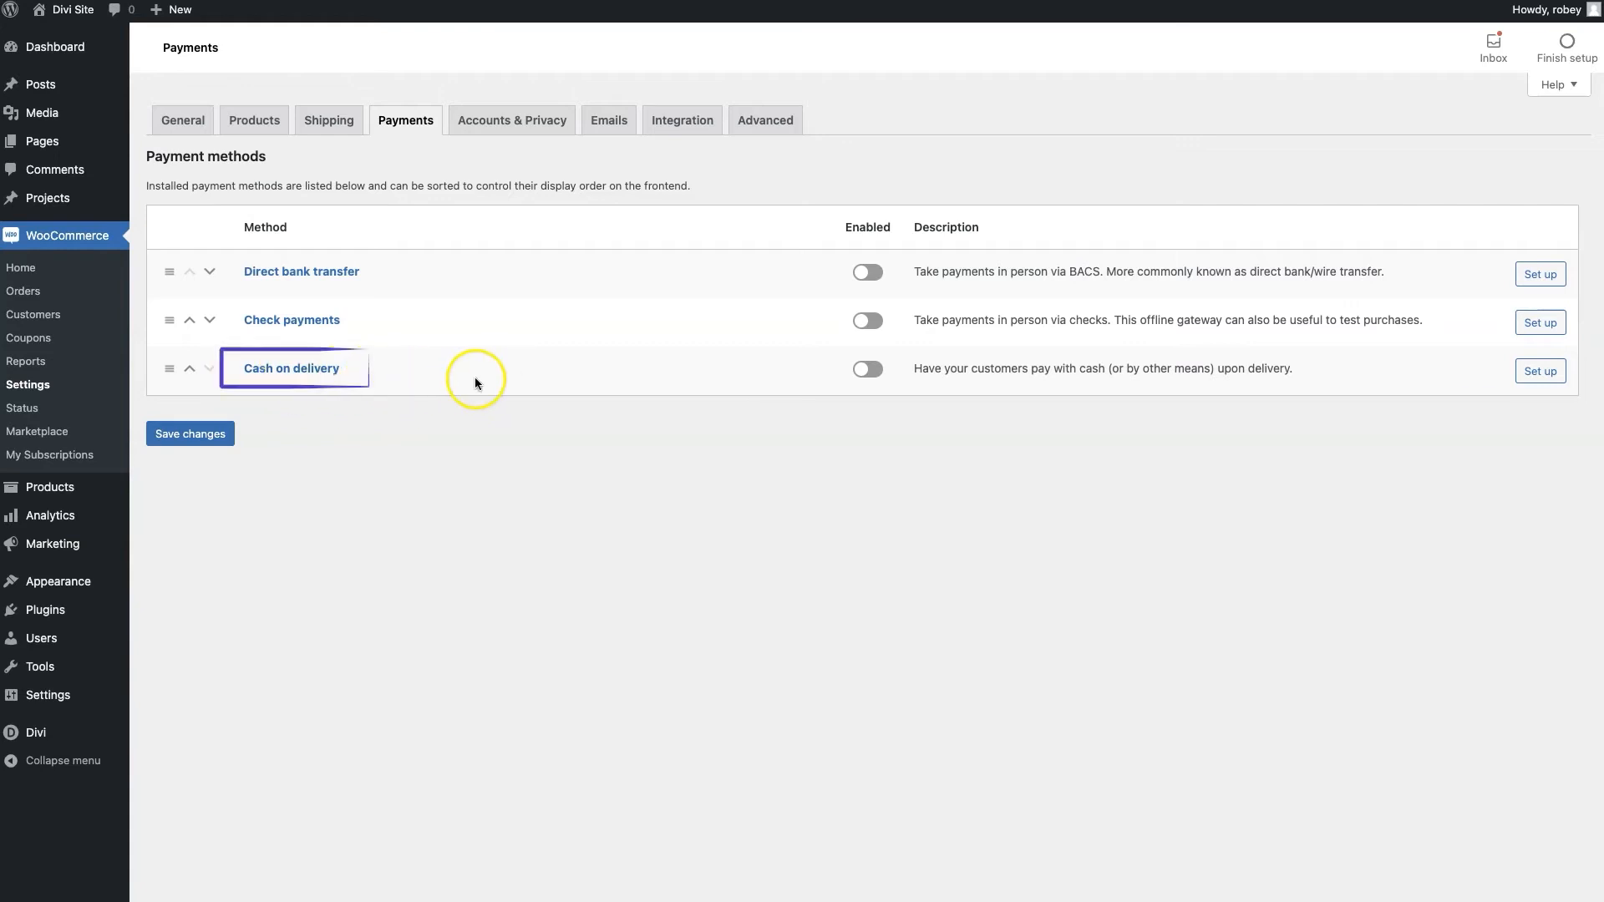
Enable cash on delivery titled 'Cash on delivery TESTING', save it, and go to Accounts & Privacy
click(867, 370)
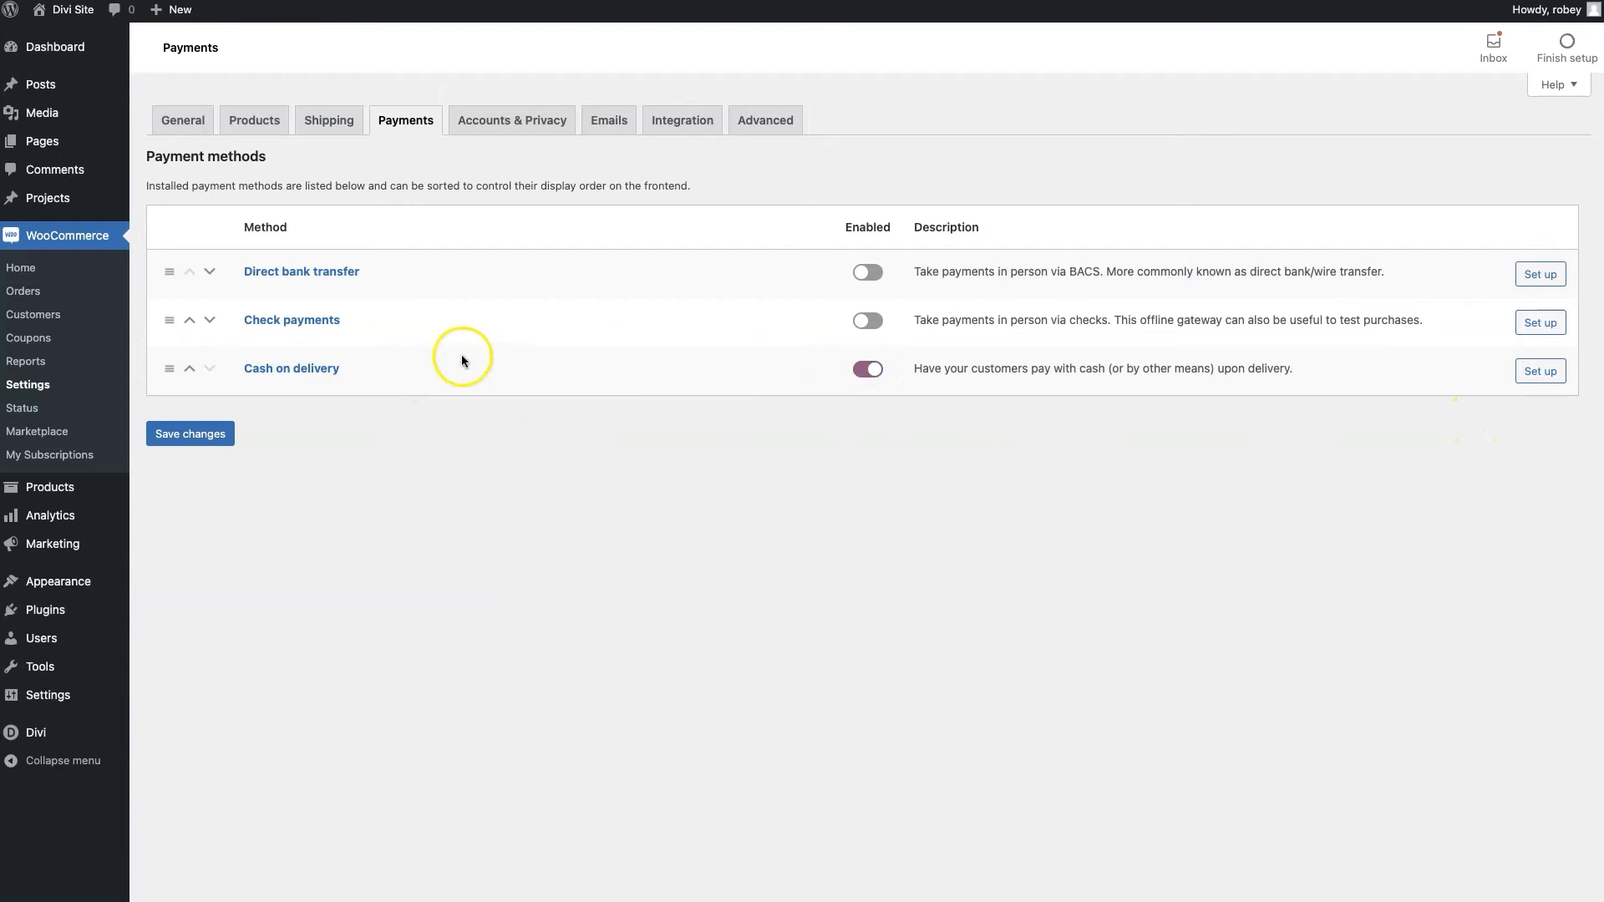
click(1543, 374)
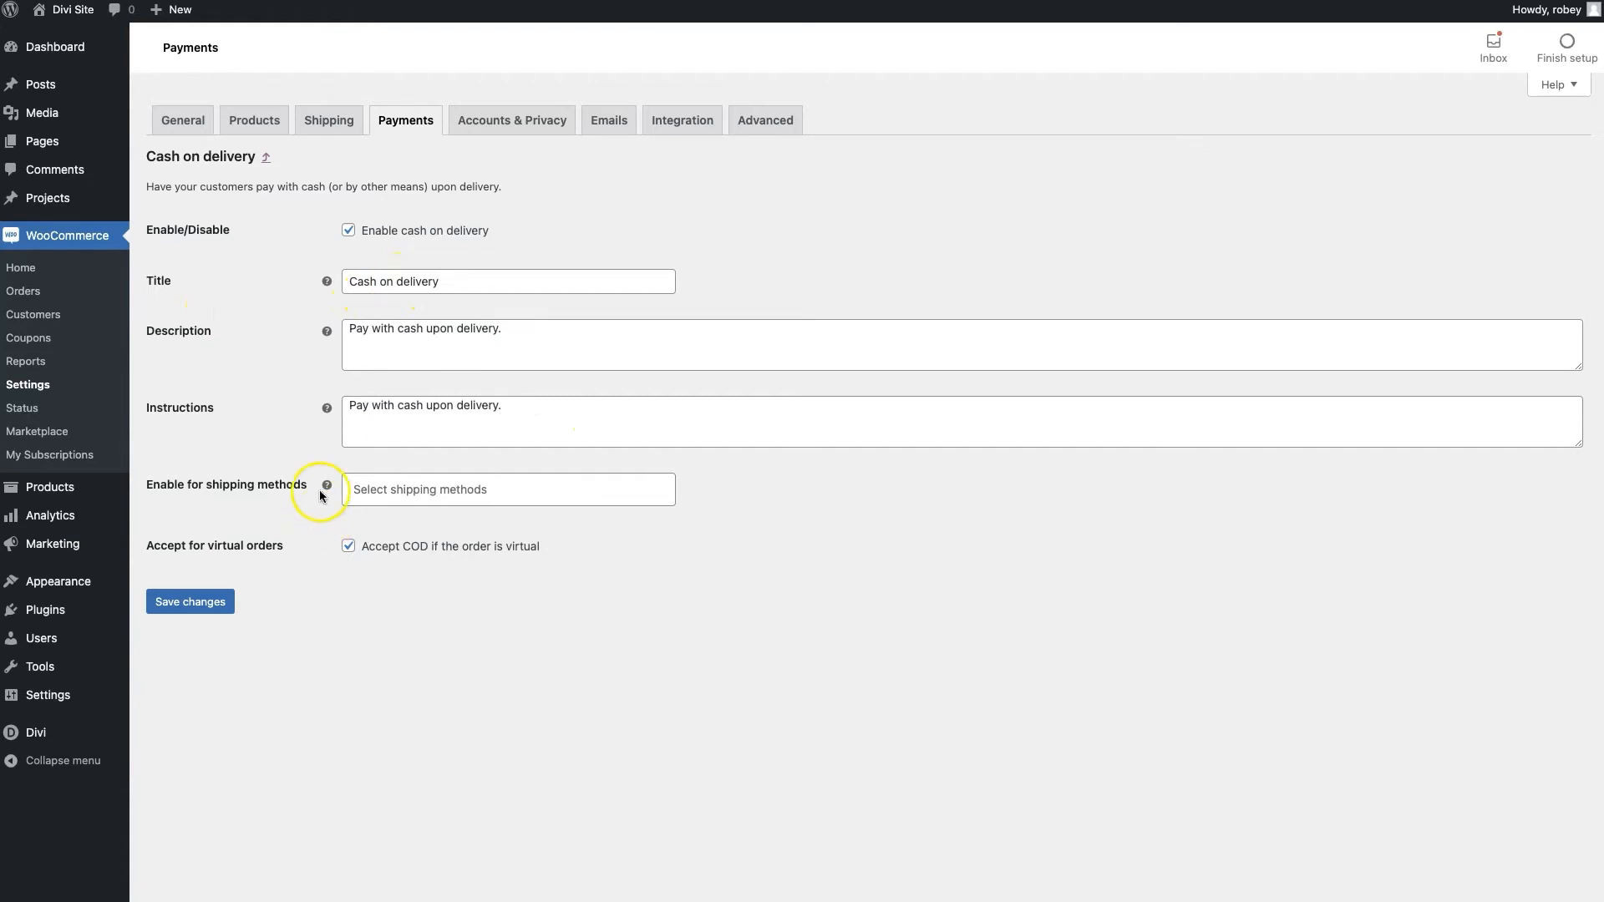
click(469, 283)
text(TESTING)
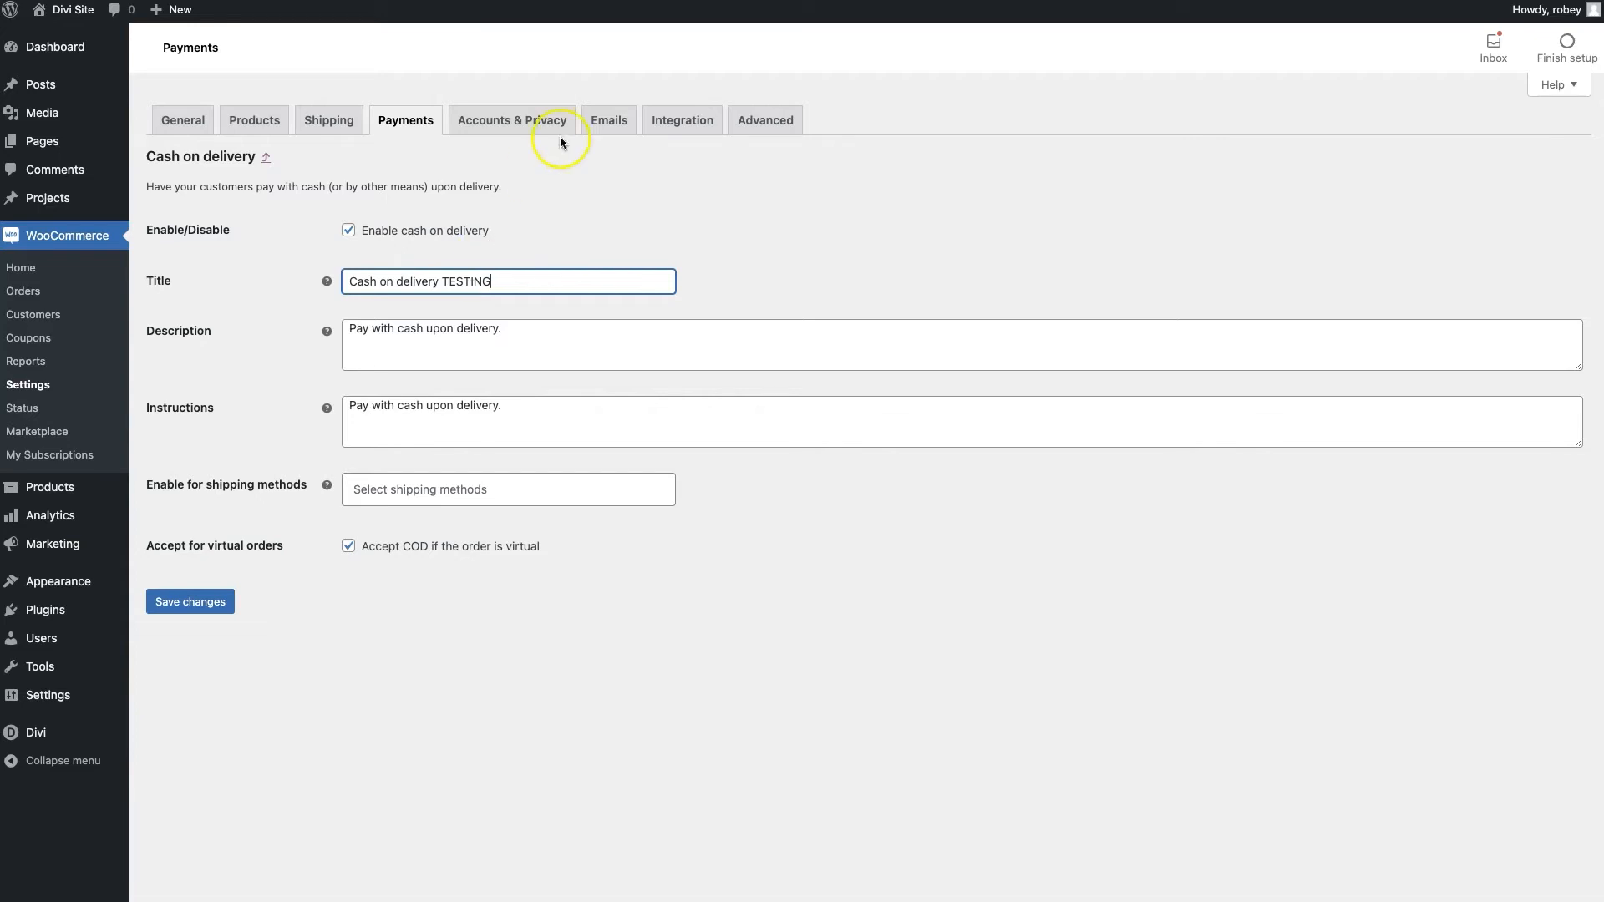
click(194, 612)
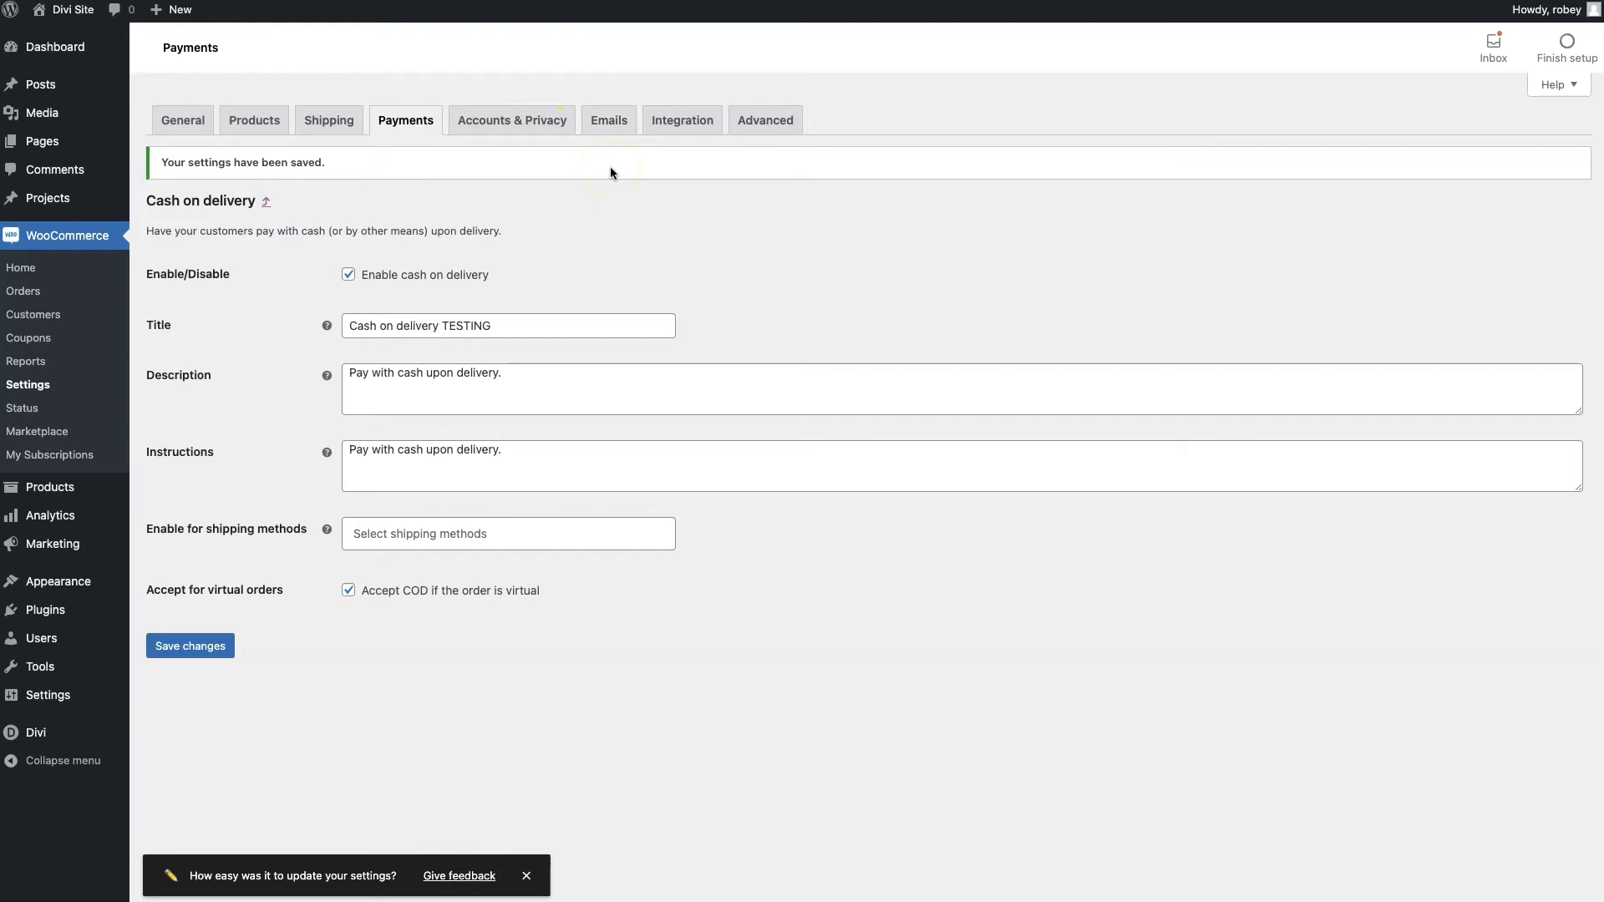
click(506, 132)
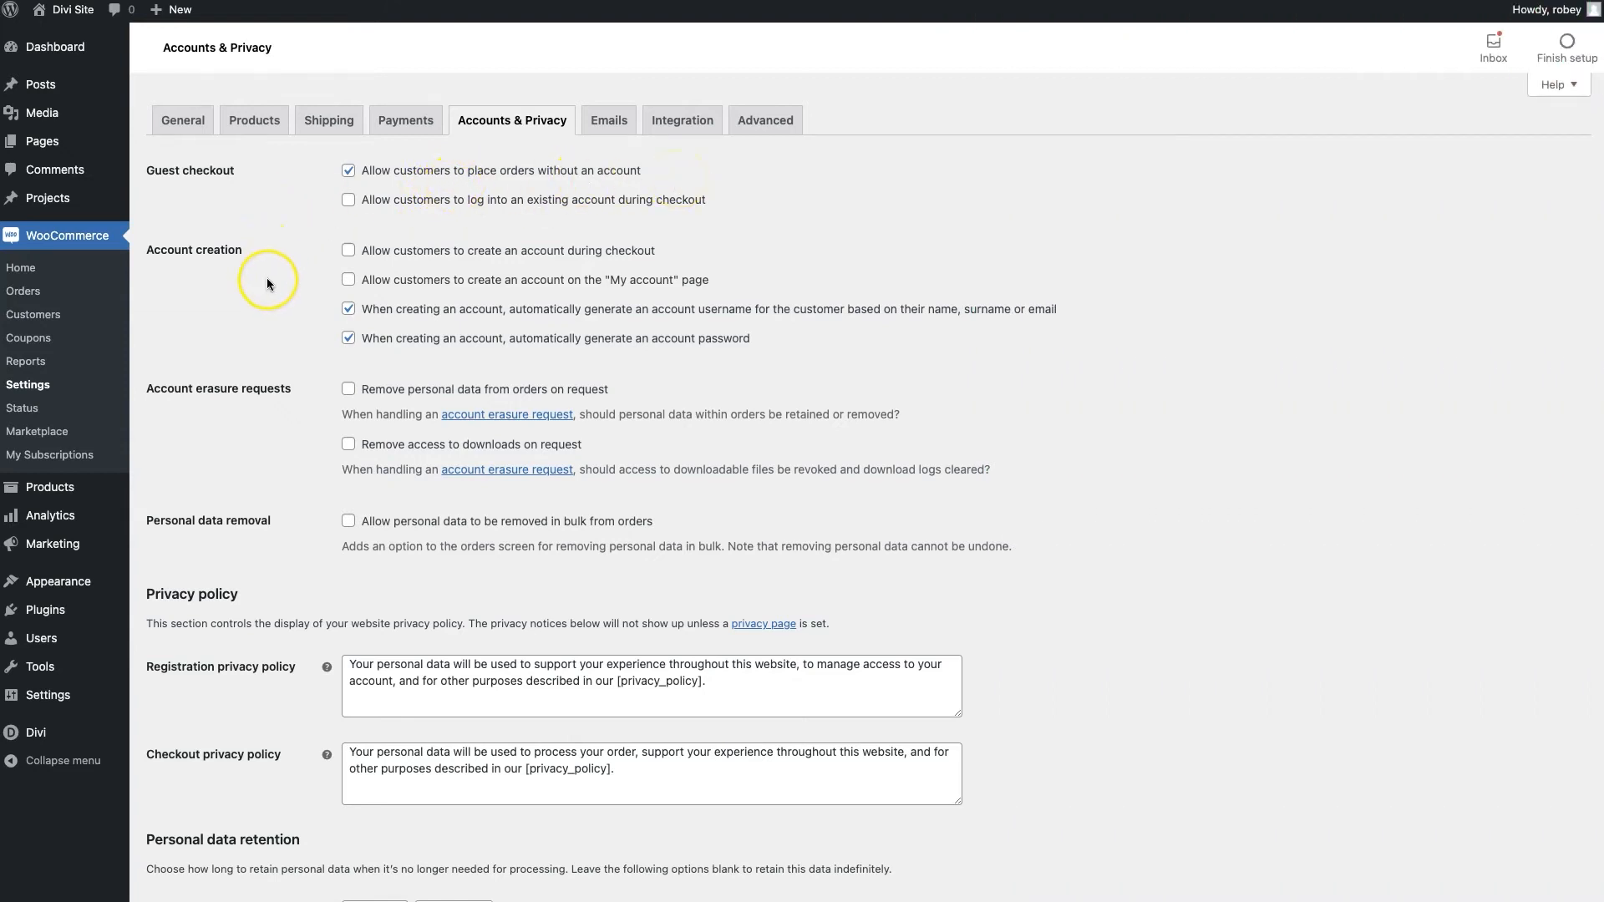
Allow account creation at checkout and on the My account page, and save
scroll(268, 283, down, 1)
click(389, 219)
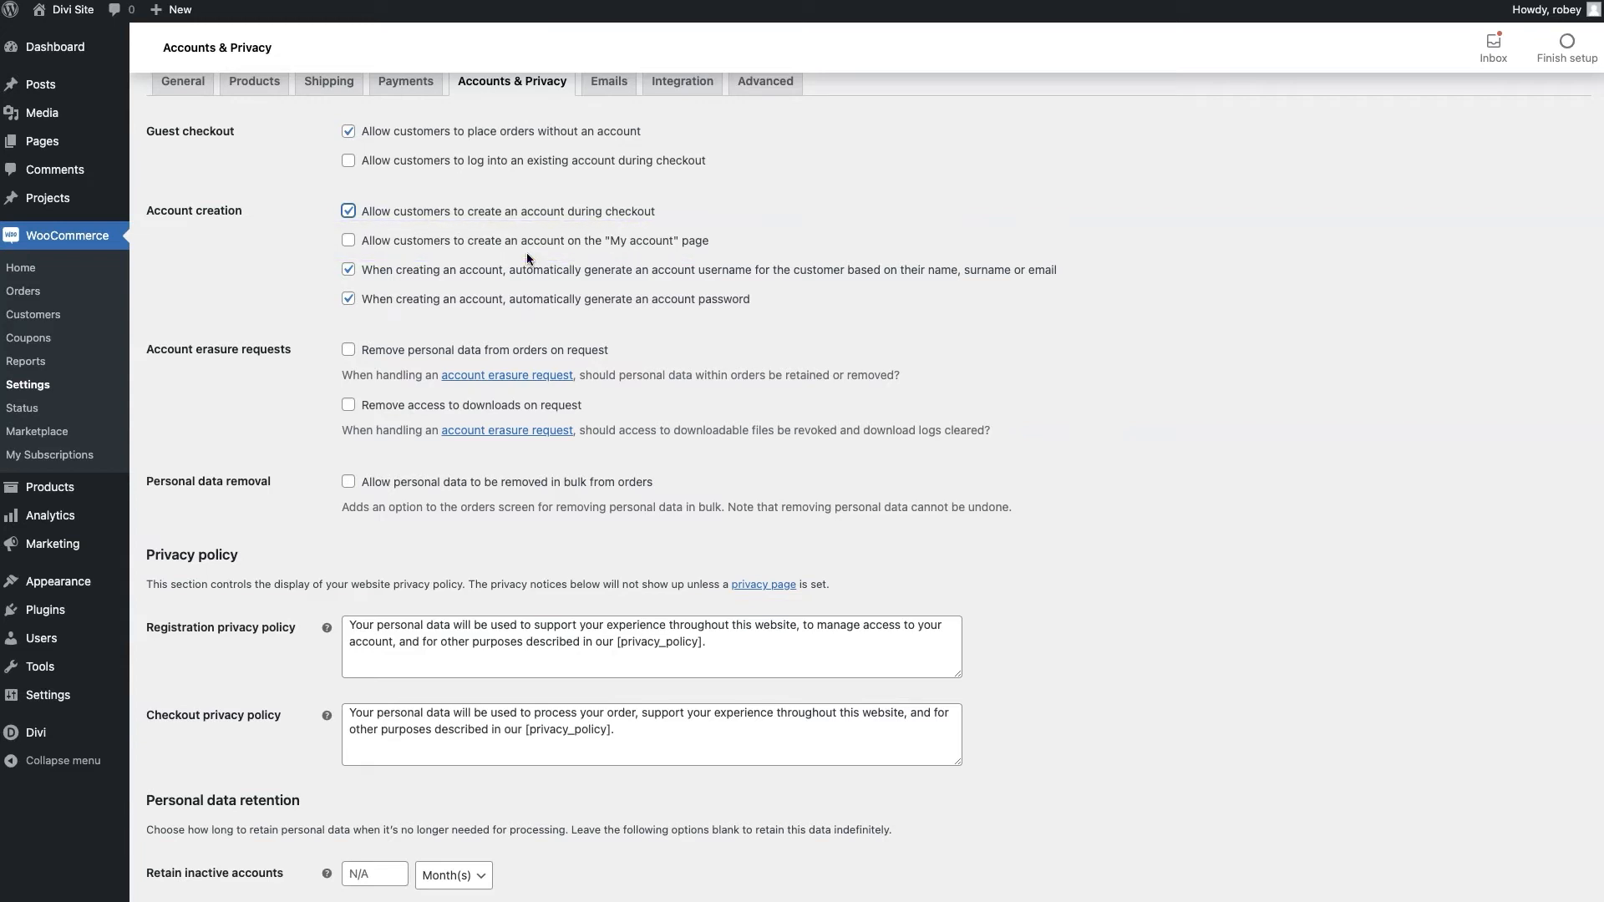
click(378, 246)
scroll(361, 561, down, 3)
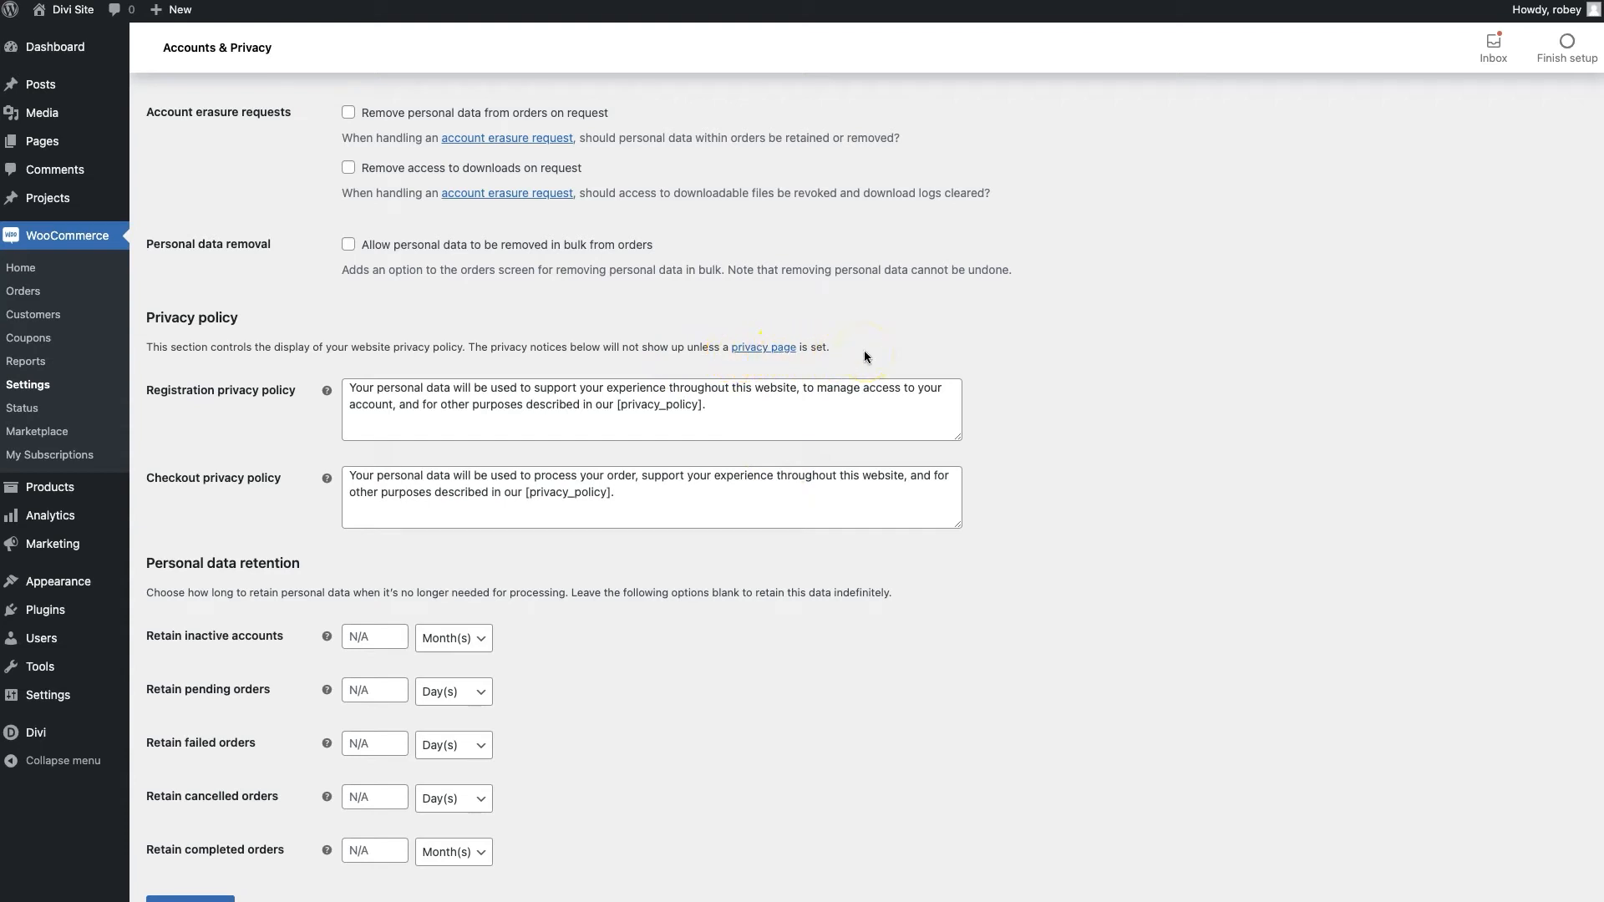
scroll(419, 614, down, 2)
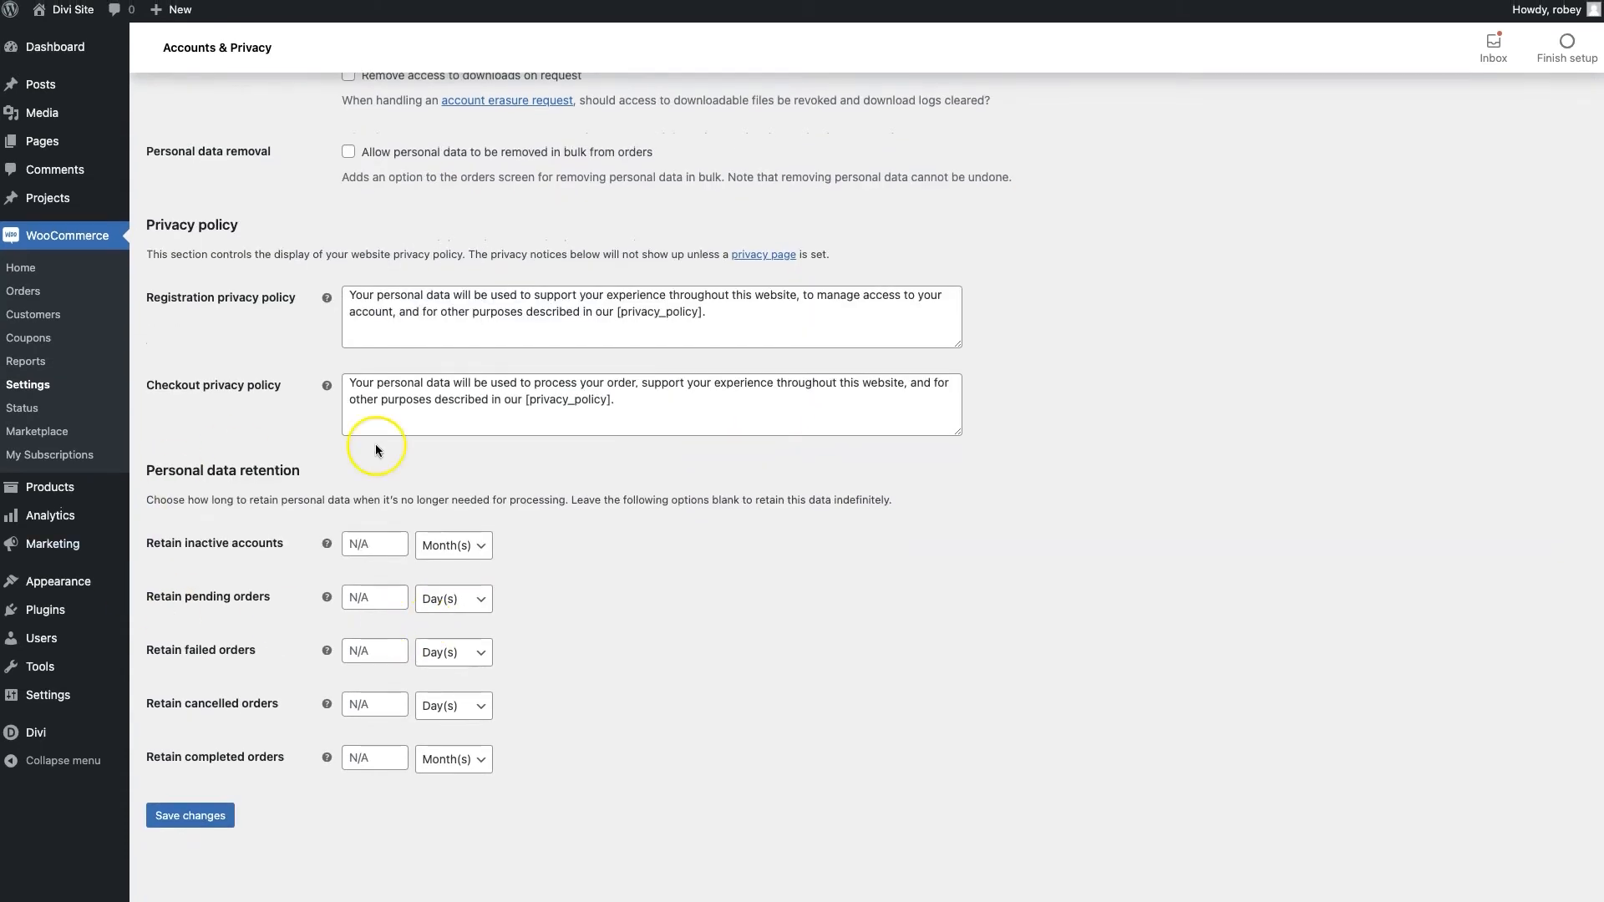
scroll(499, 622, up, 2)
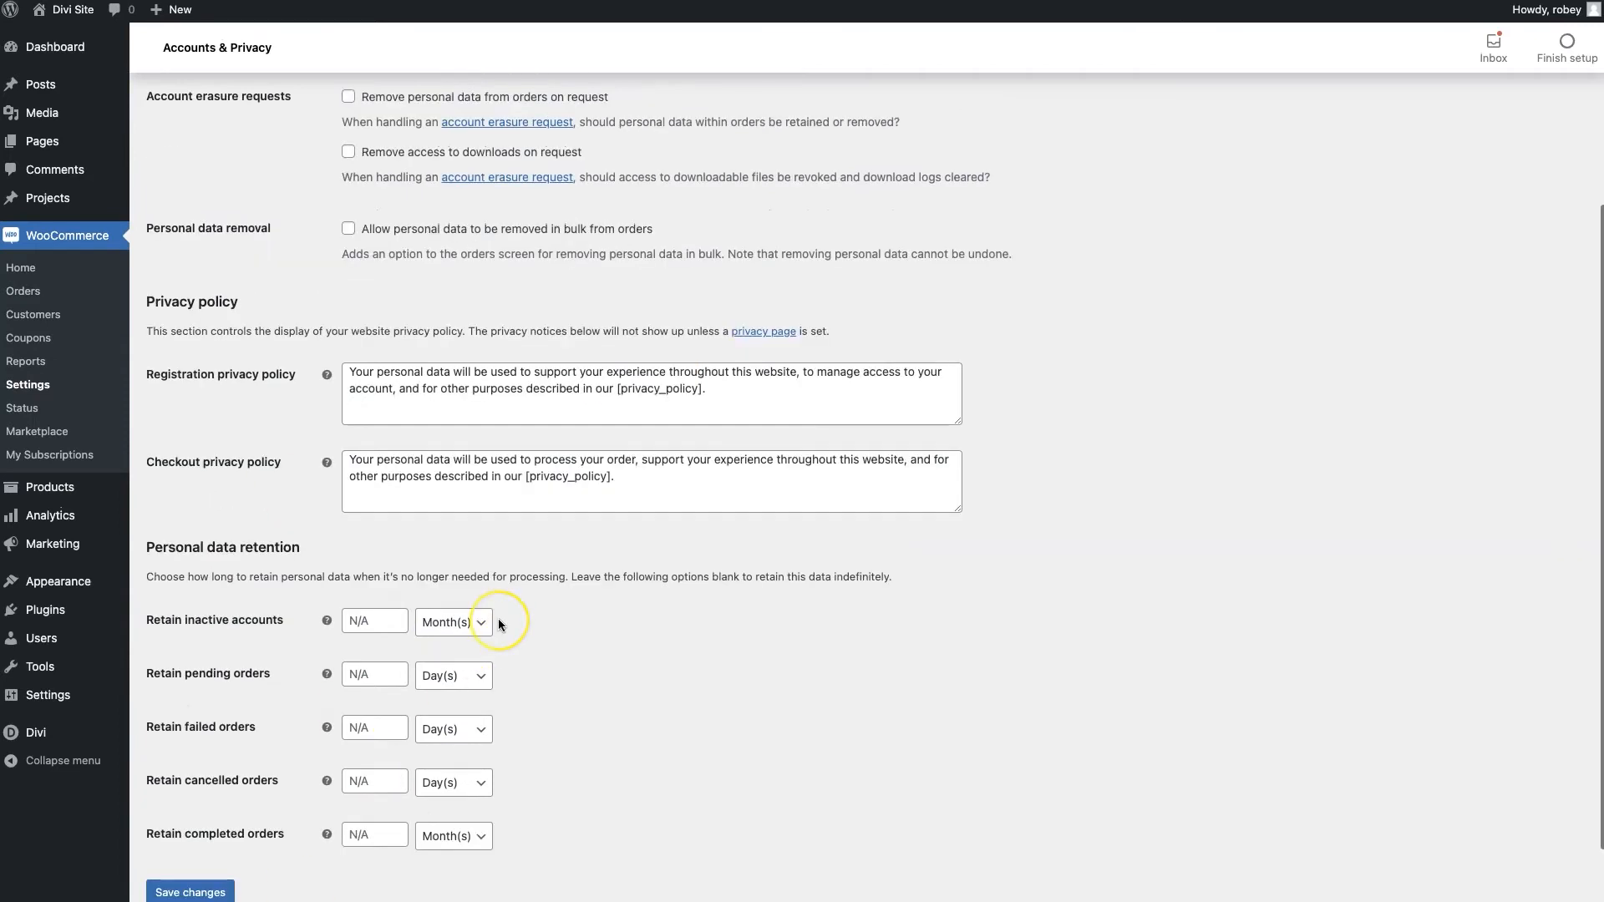
scroll(499, 622, up, 6)
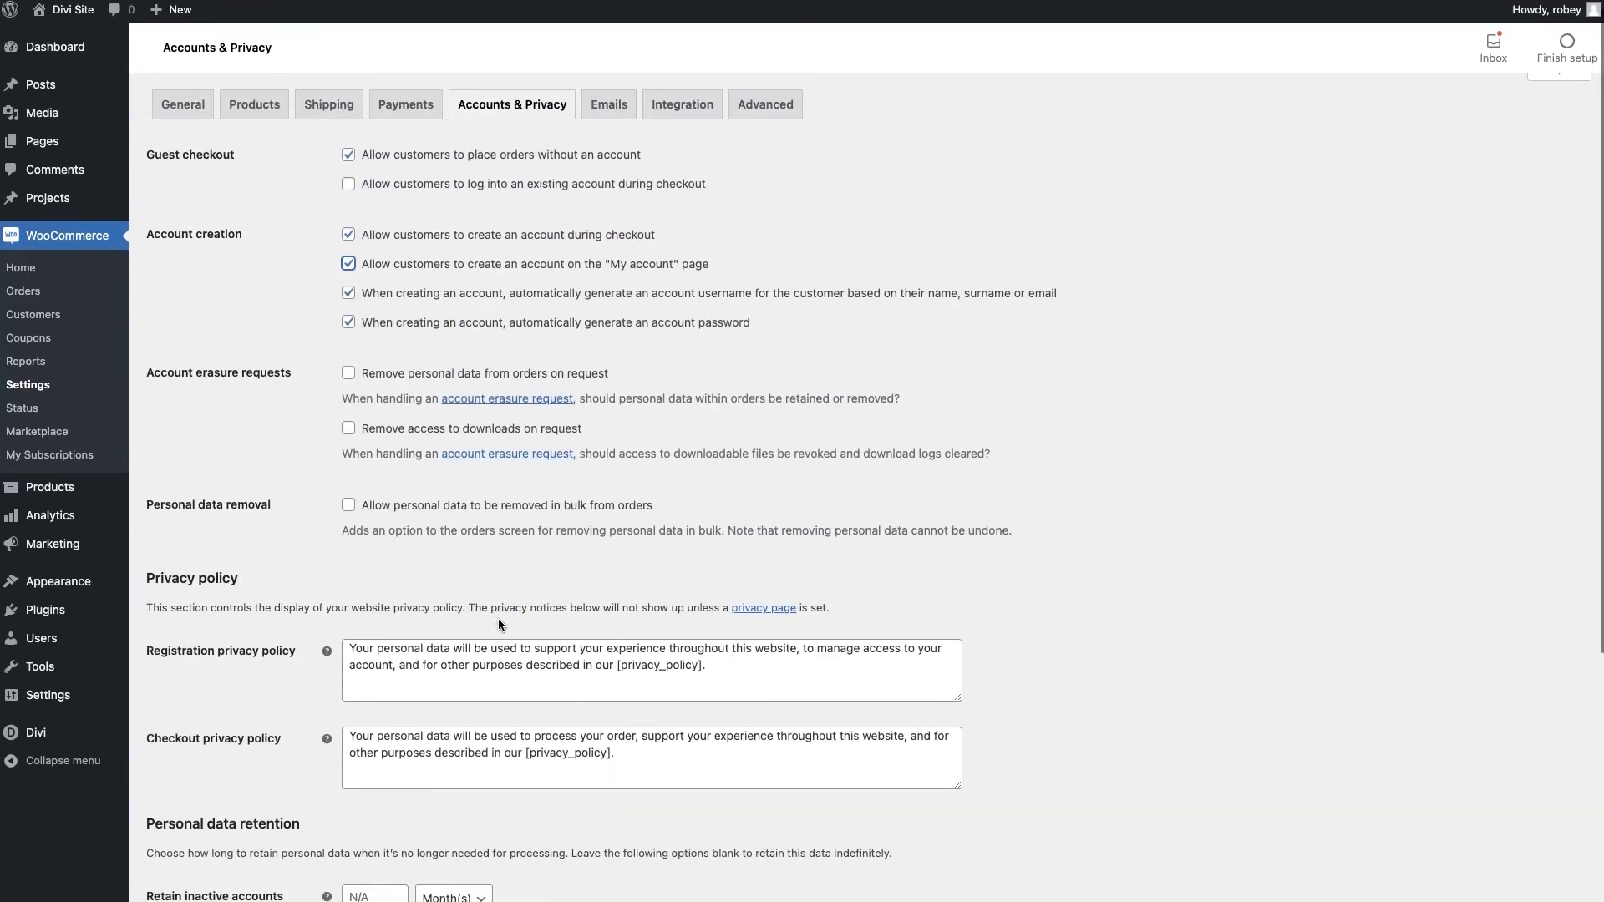
scroll(499, 621, down, 8)
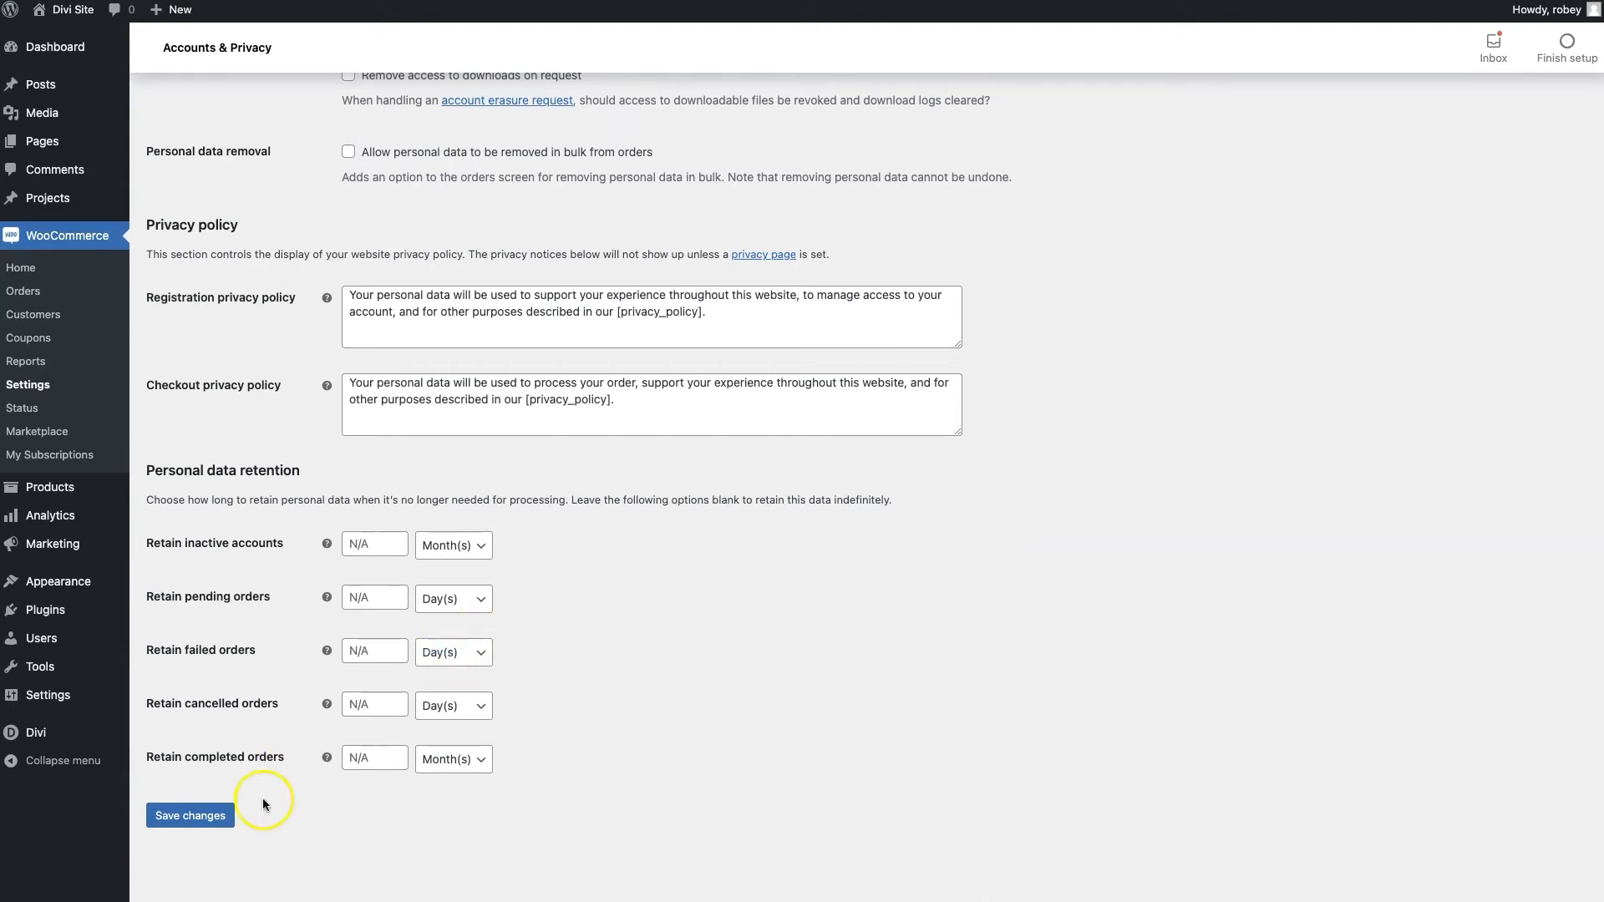
click(226, 818)
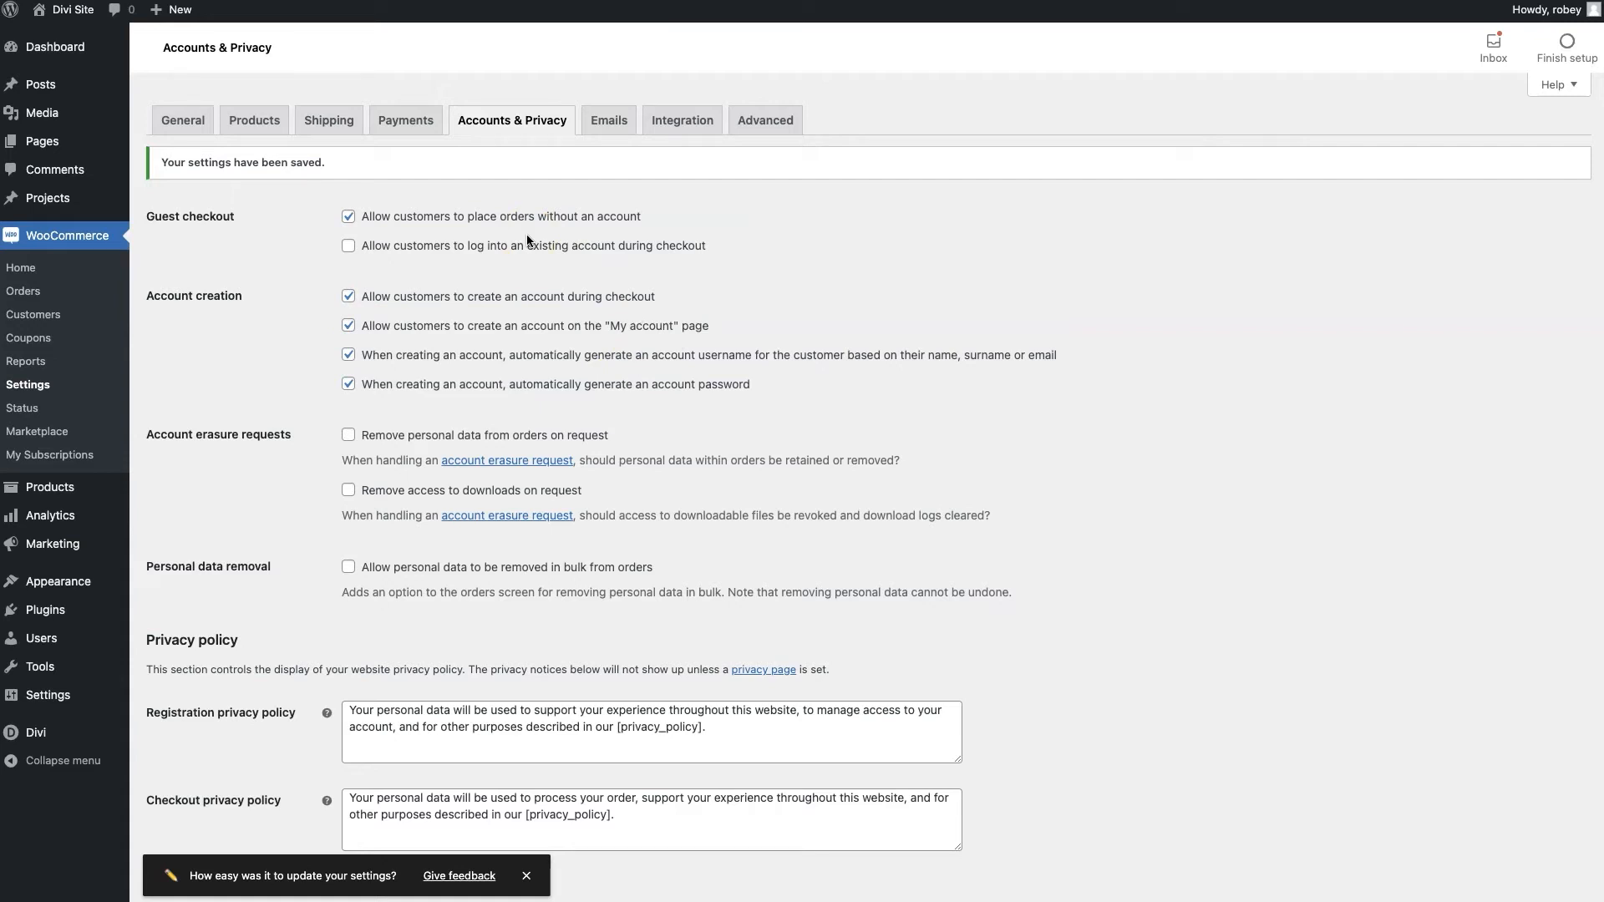
mouse_move(68, 18)
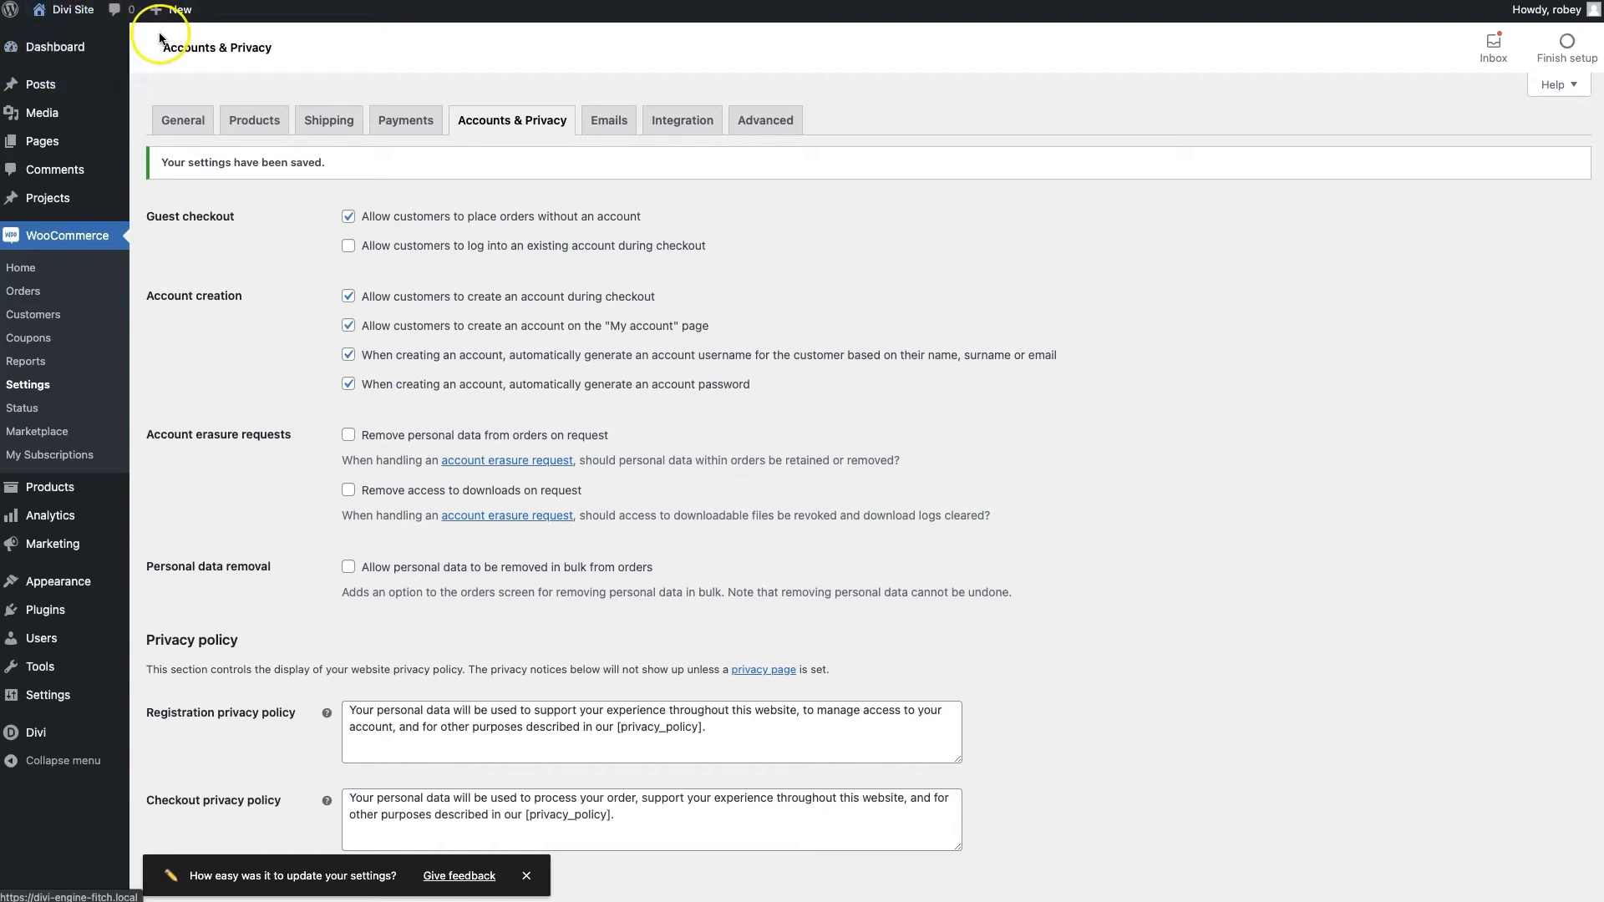
Open the Pages list in a new tab and view the live My account page
right_click(44, 140)
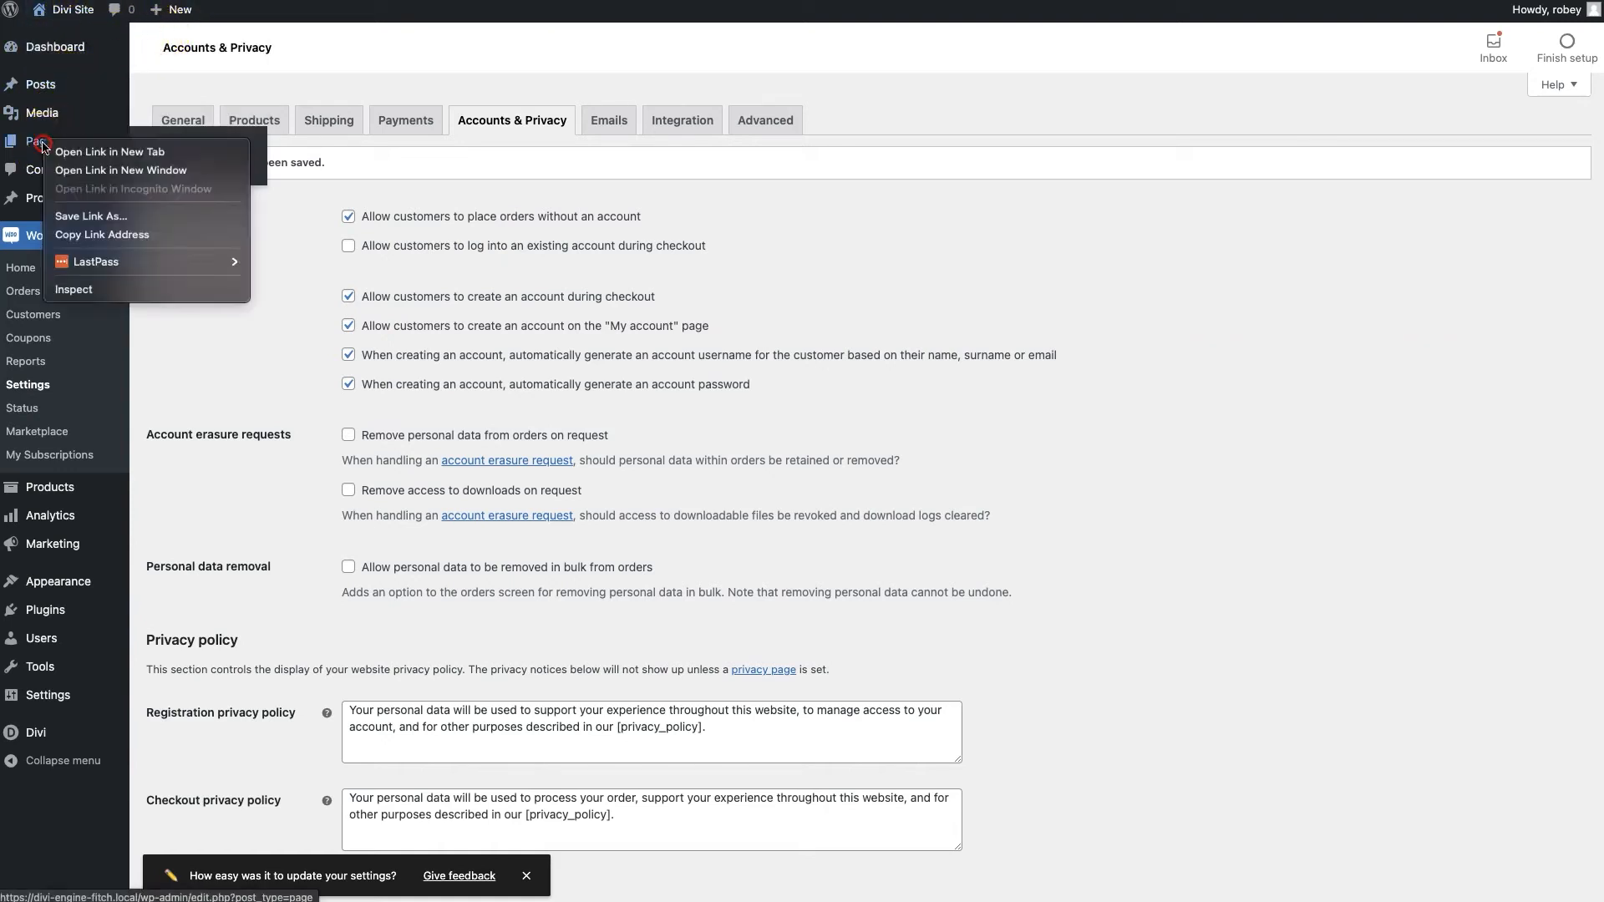
click(76, 153)
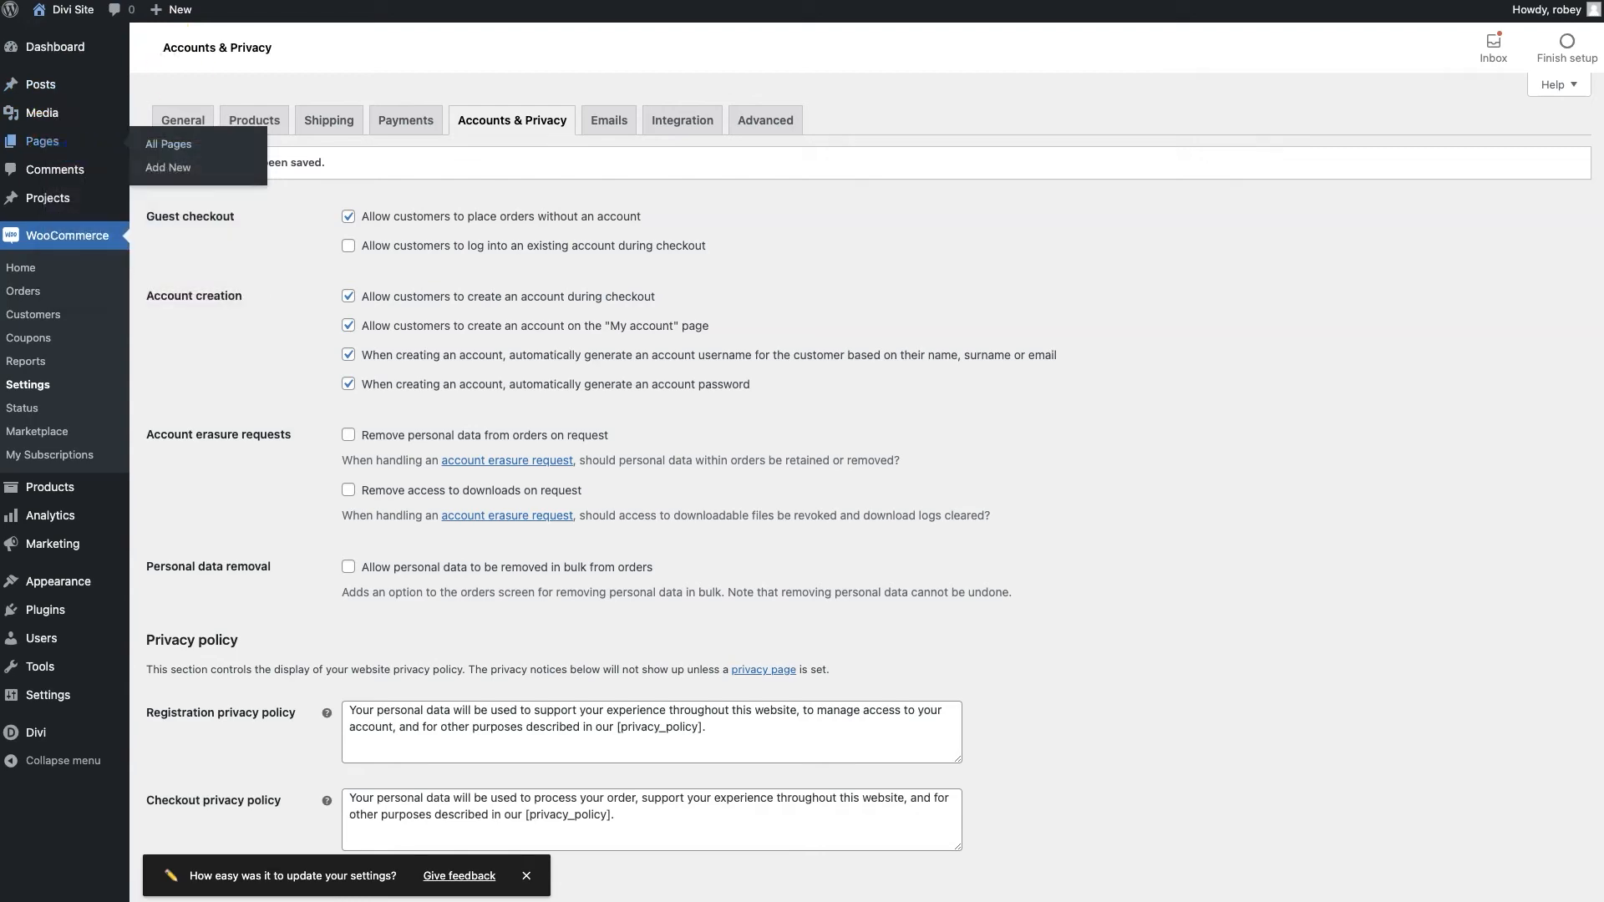
key(ctrl+Tab)
mouse_move(222, 294)
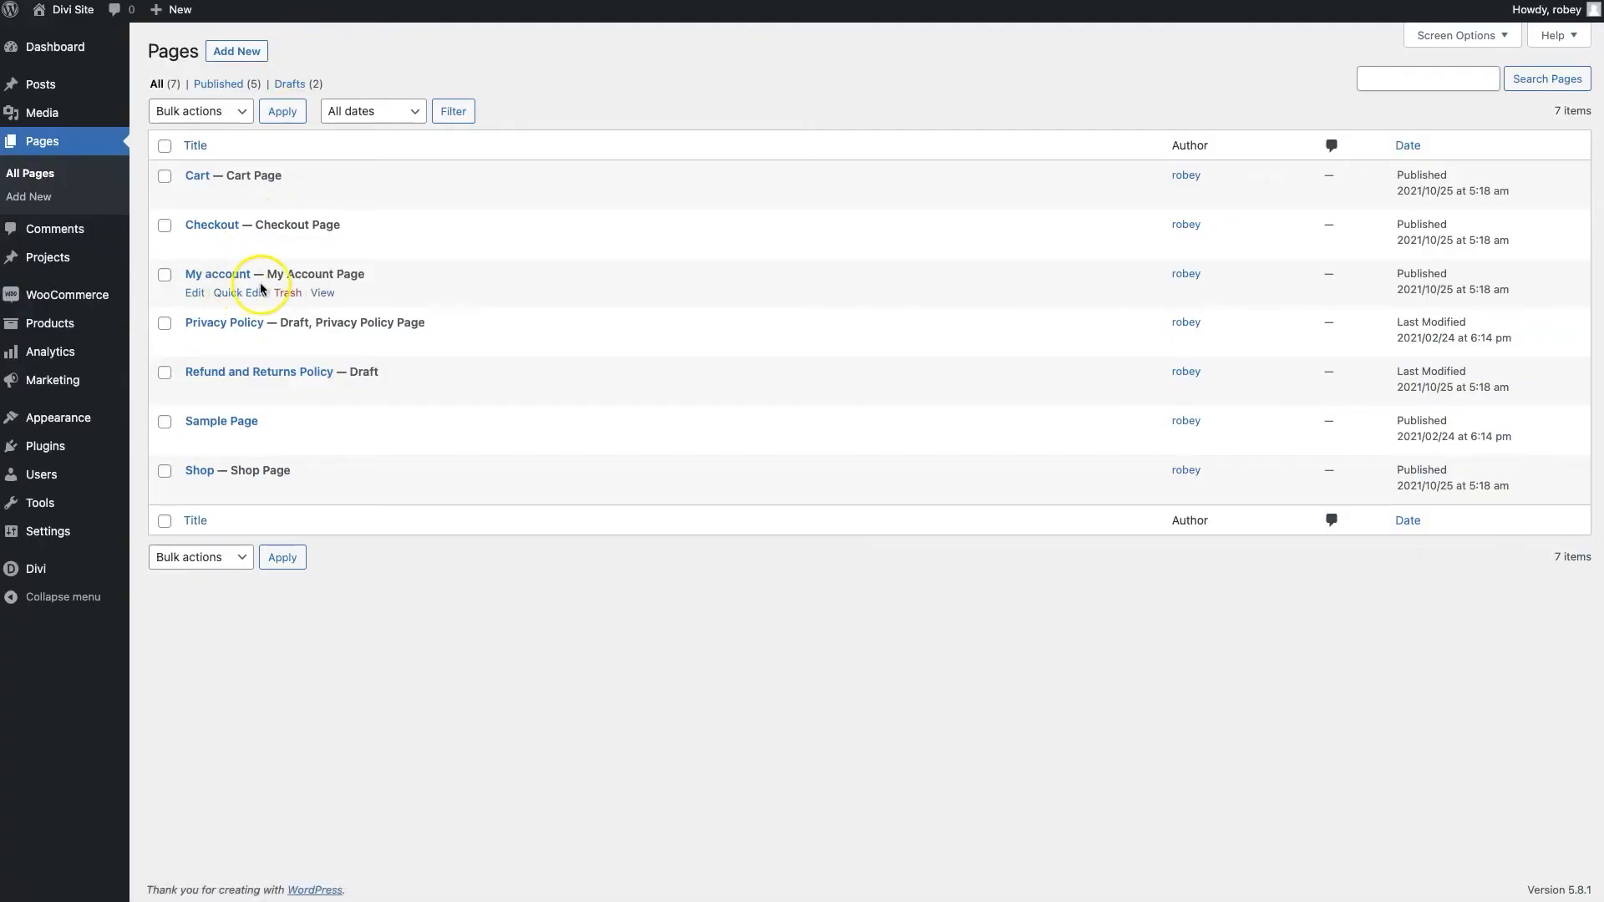
click(323, 294)
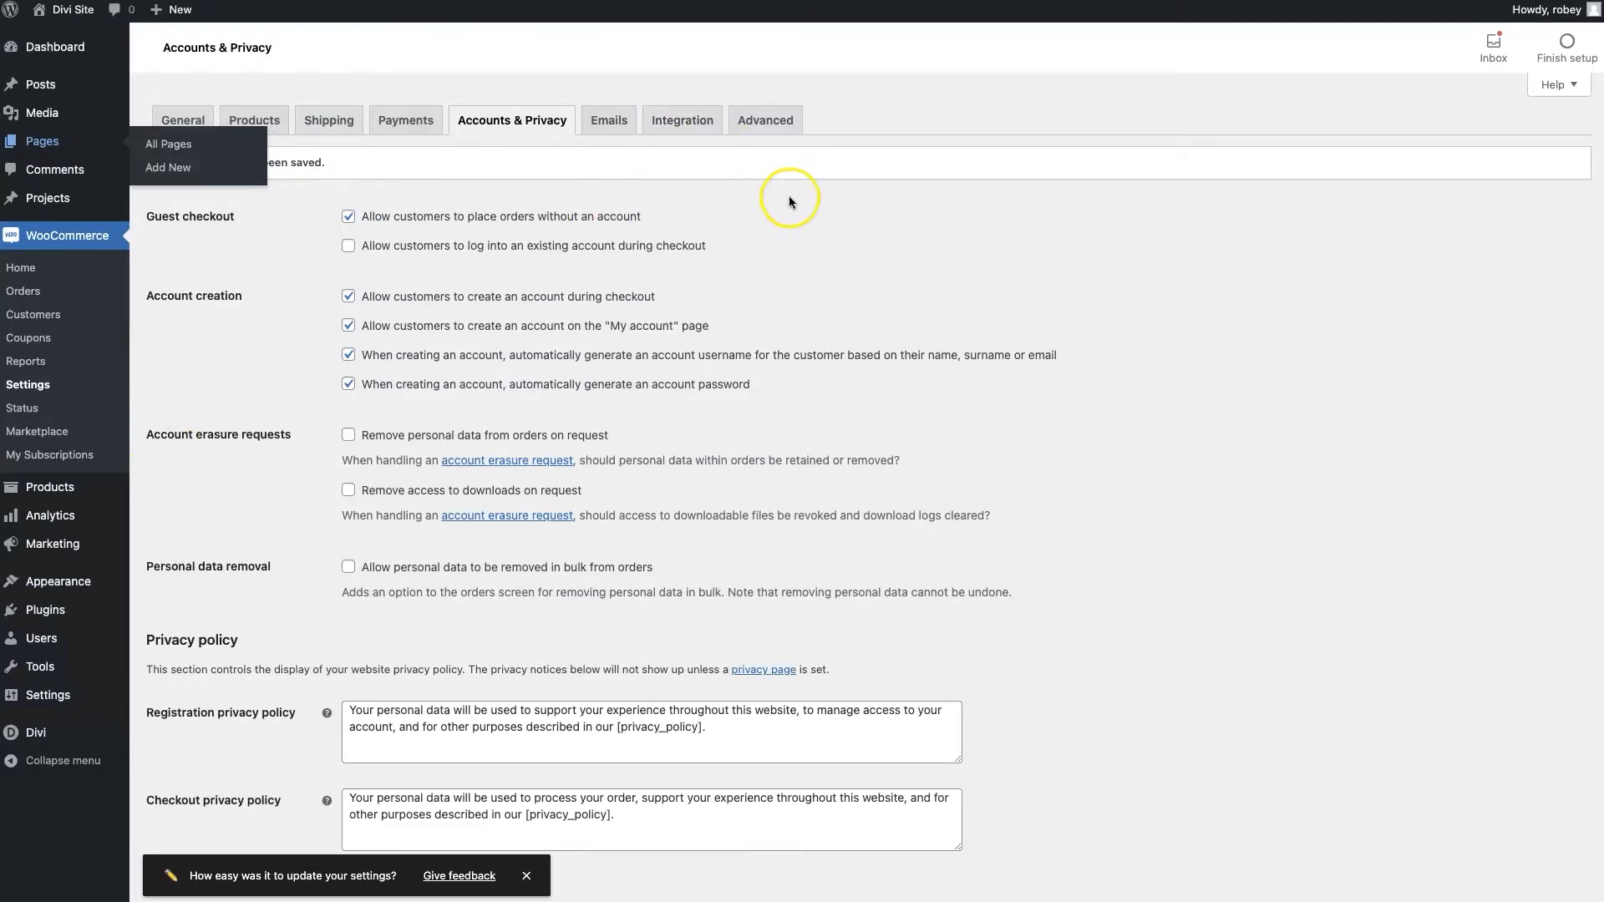
Empty the Downloads endpoint in WooCommerce Advanced settings, save, and reload My account to confirm
click(748, 122)
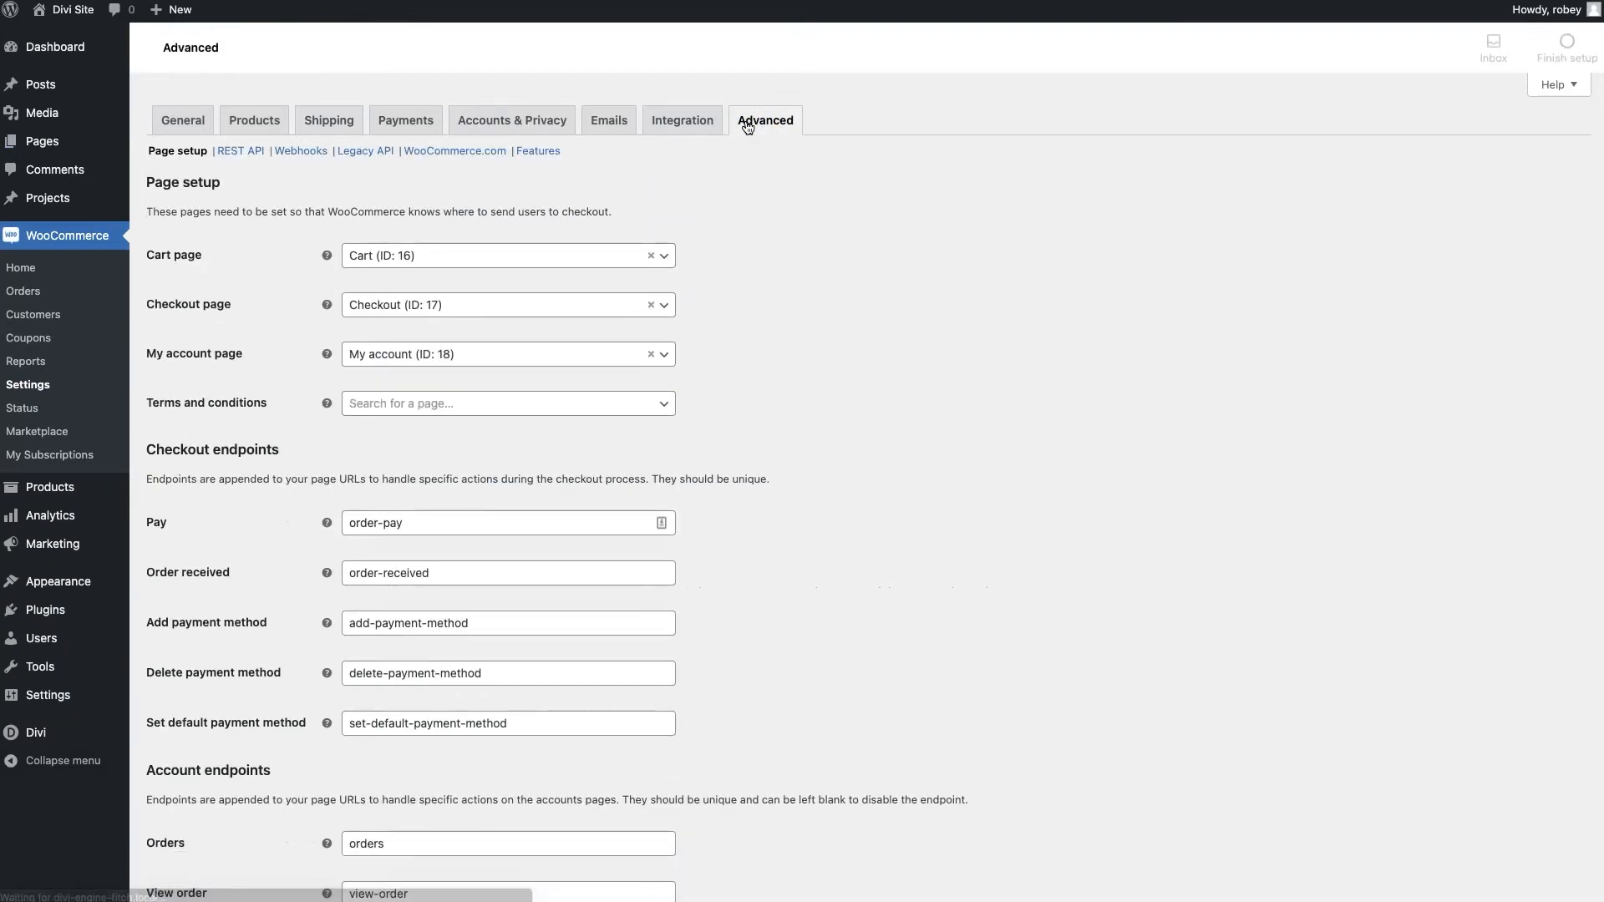
scroll(255, 334, down, 5)
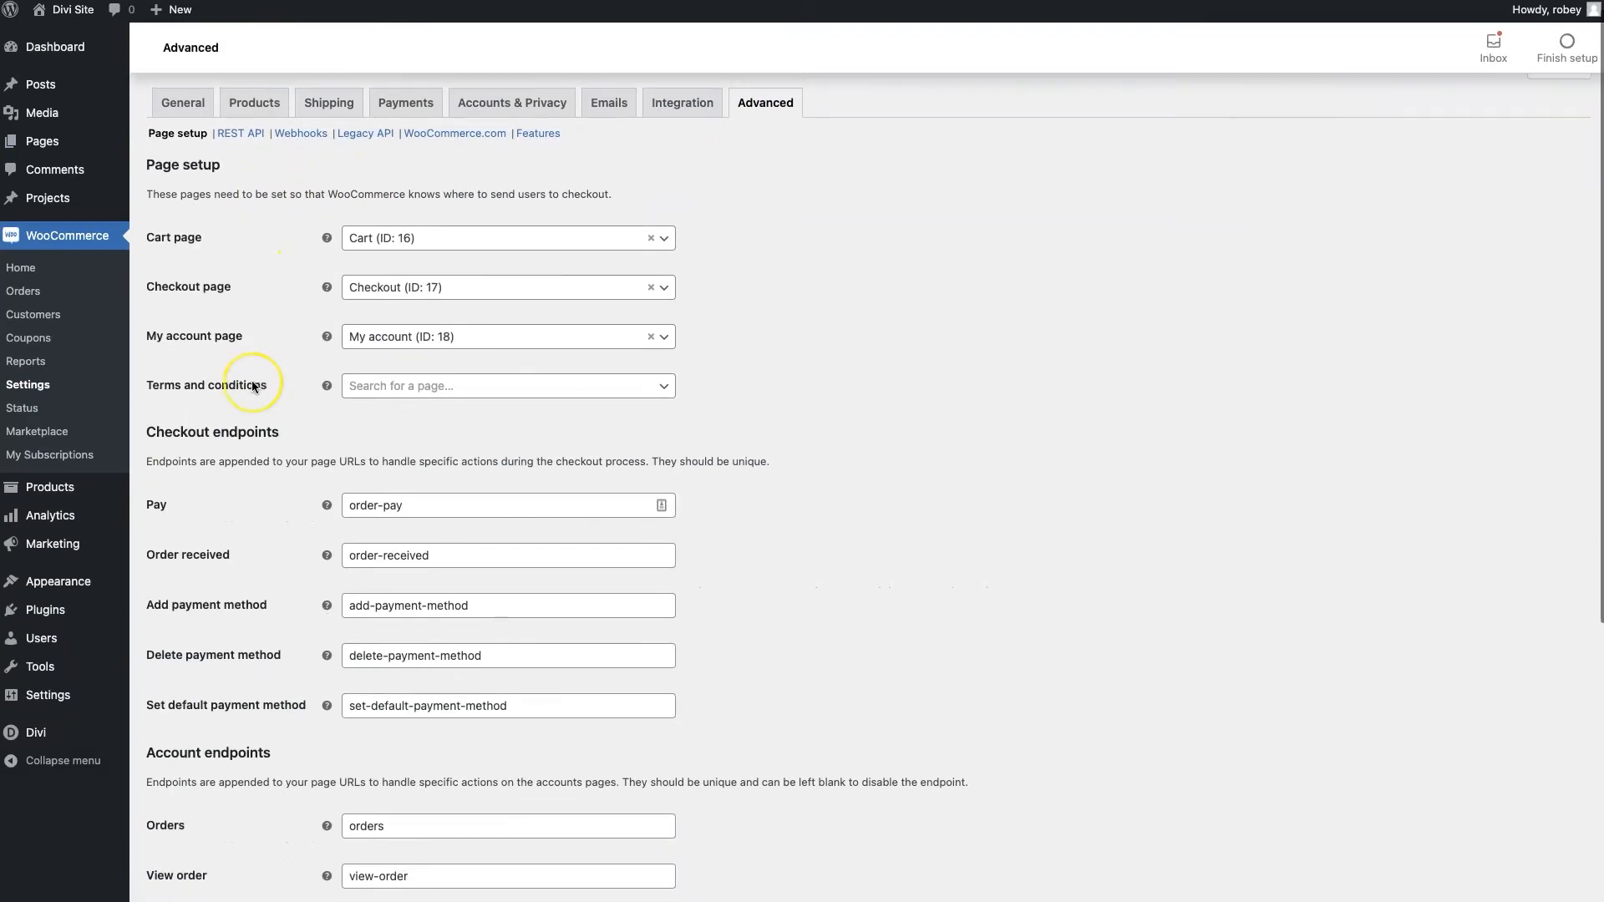
scroll(253, 386, down, 2)
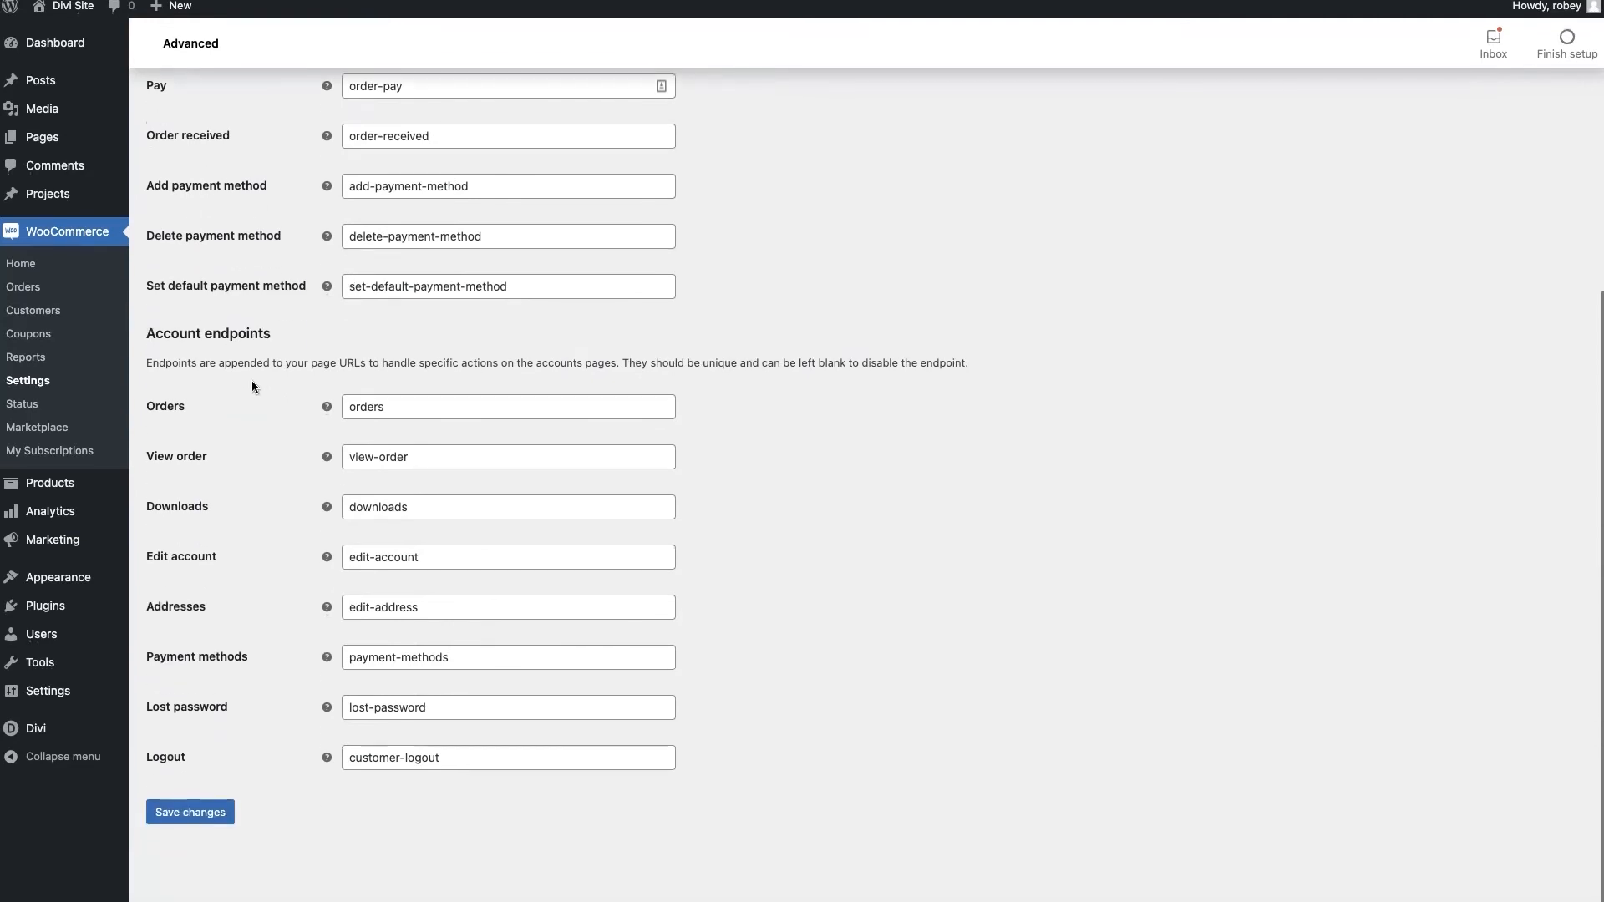
click(316, 359)
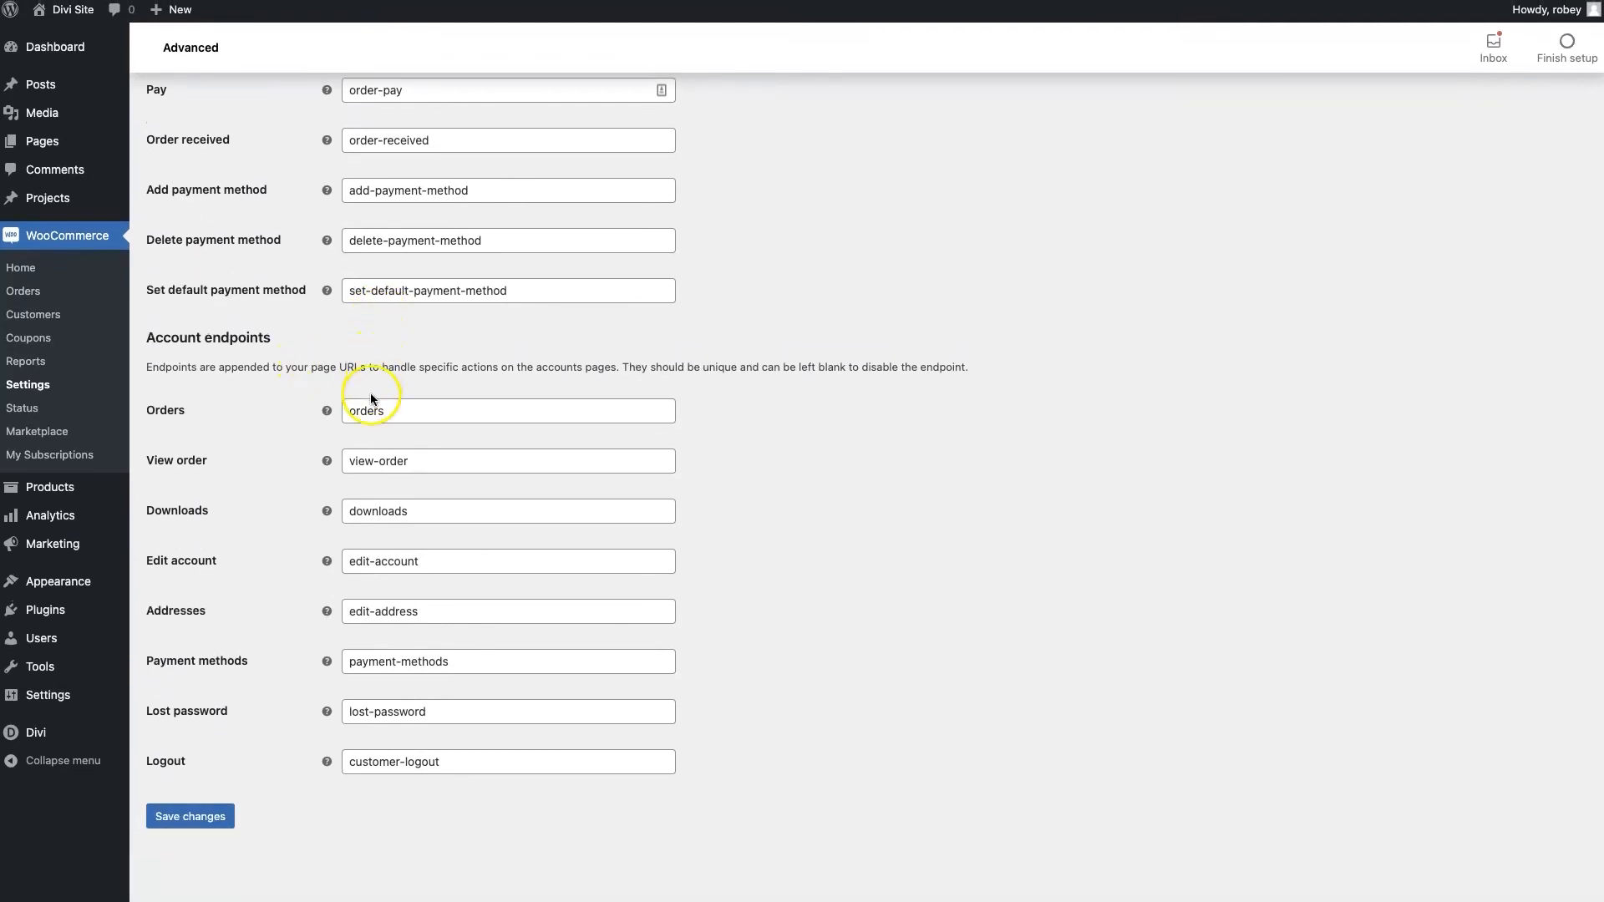
double_click(408, 513)
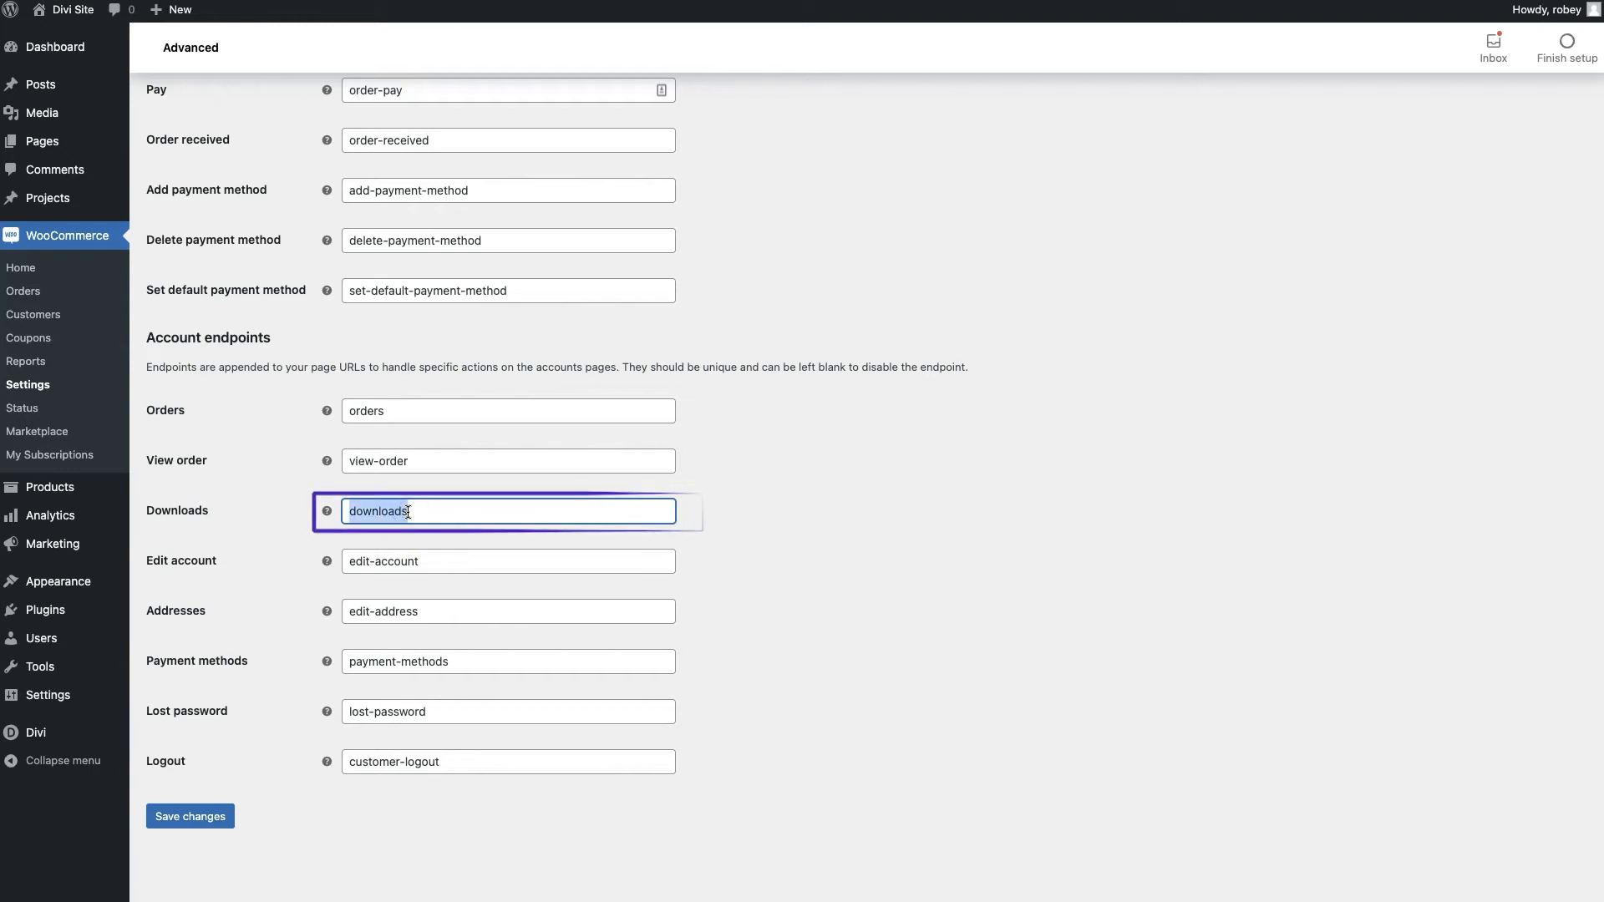
key(BackSpace)
click(205, 817)
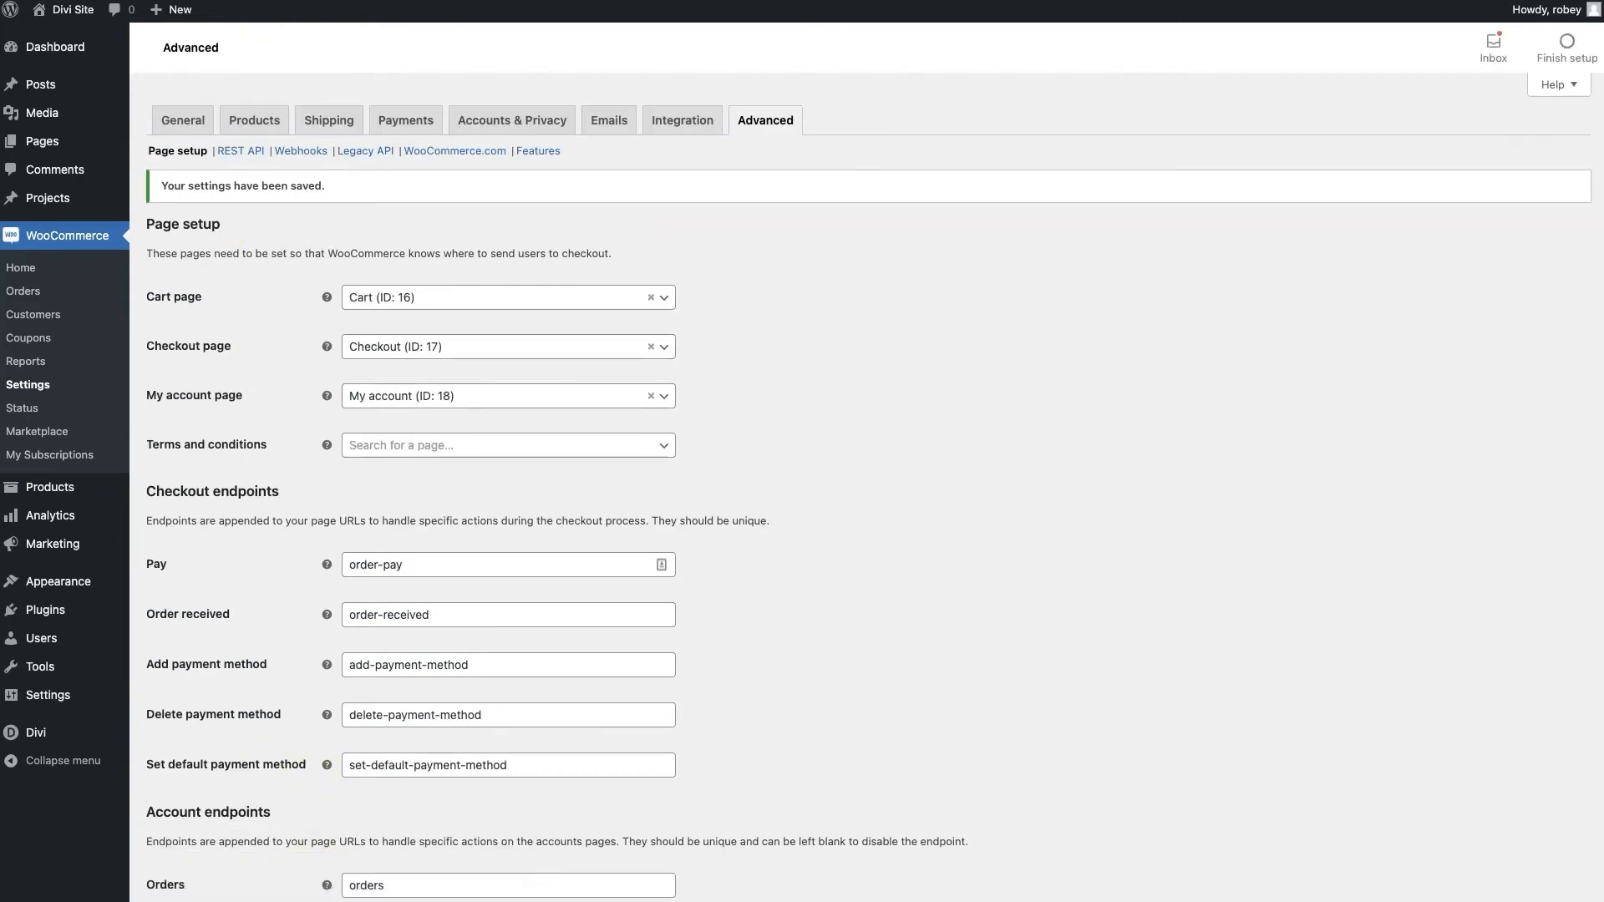
click(259, 1)
key(super+r)
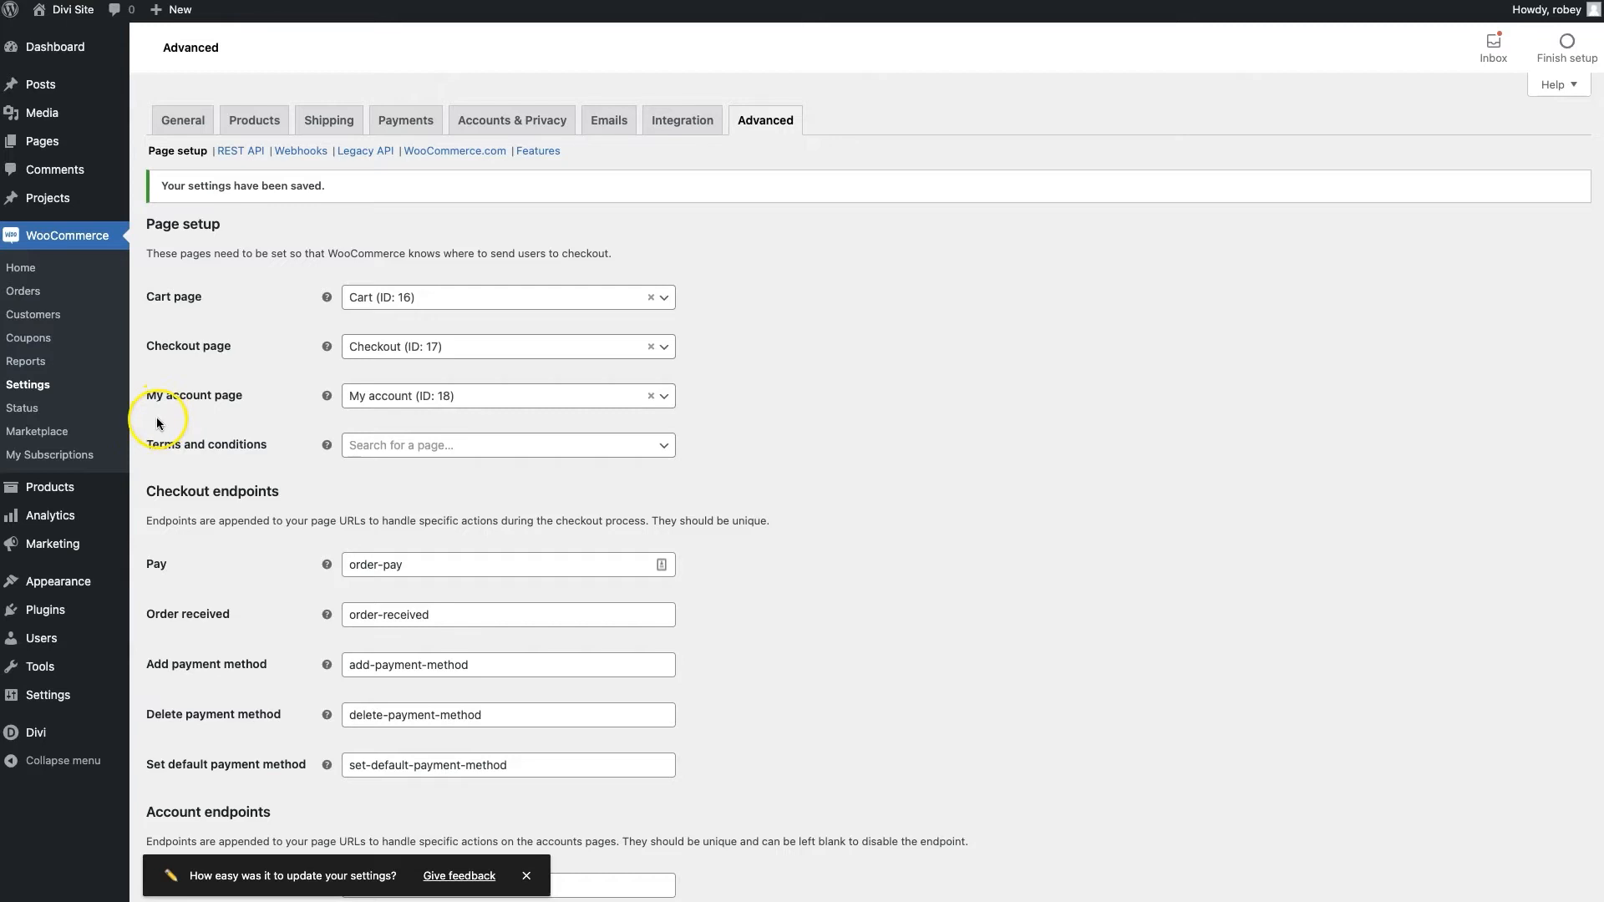
Go to Products > Categories and edit the Accessories category
mouse_move(59, 501)
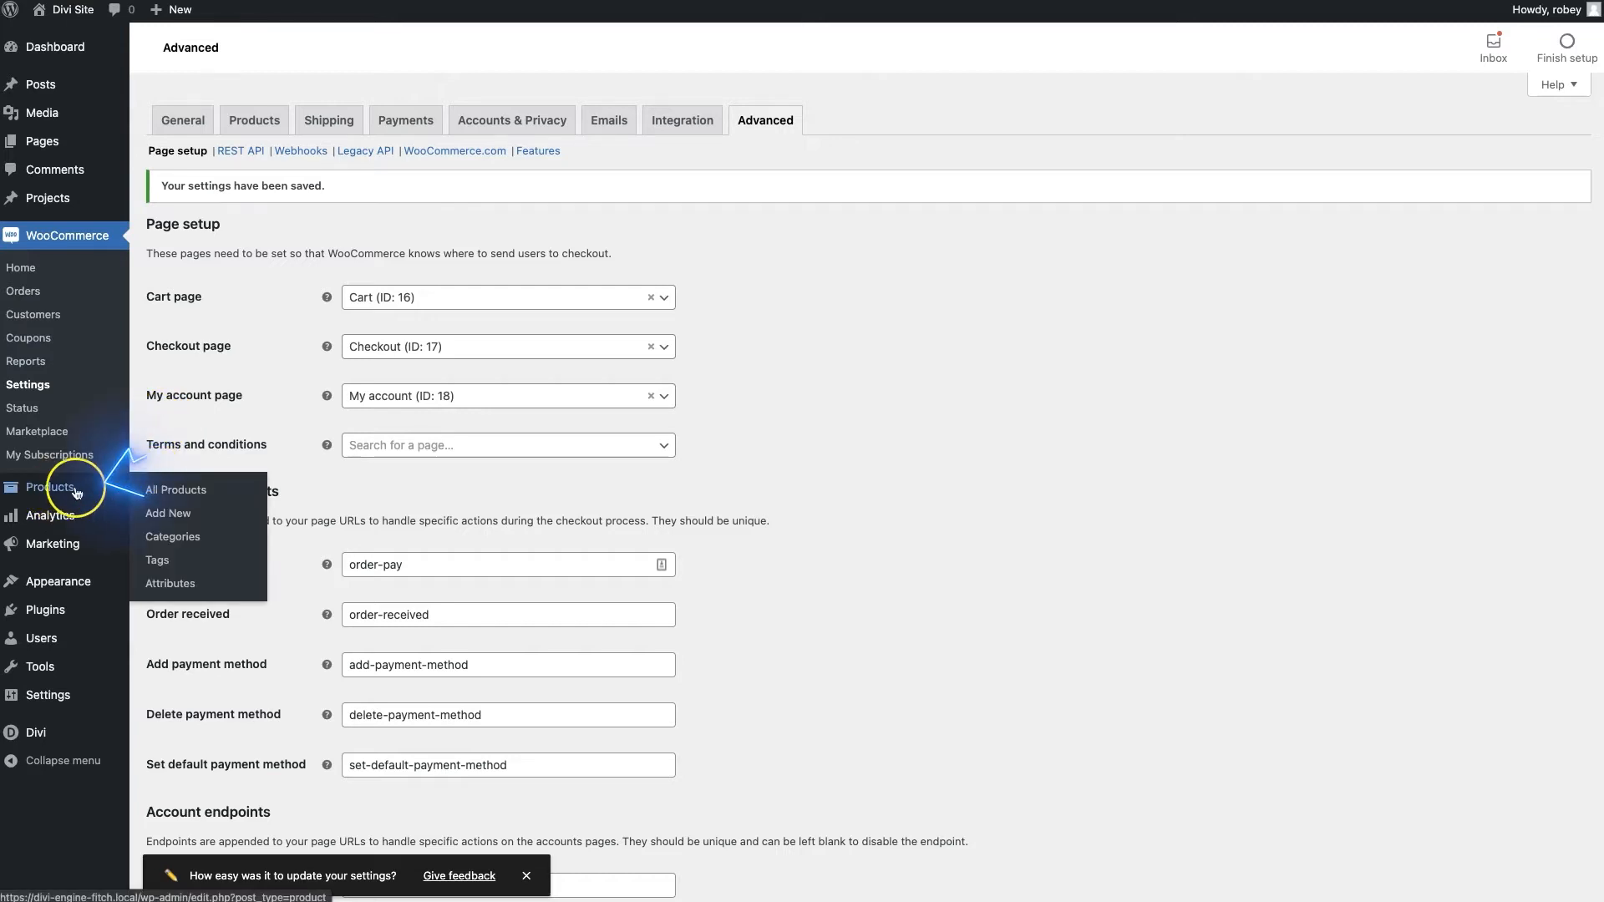
click(199, 543)
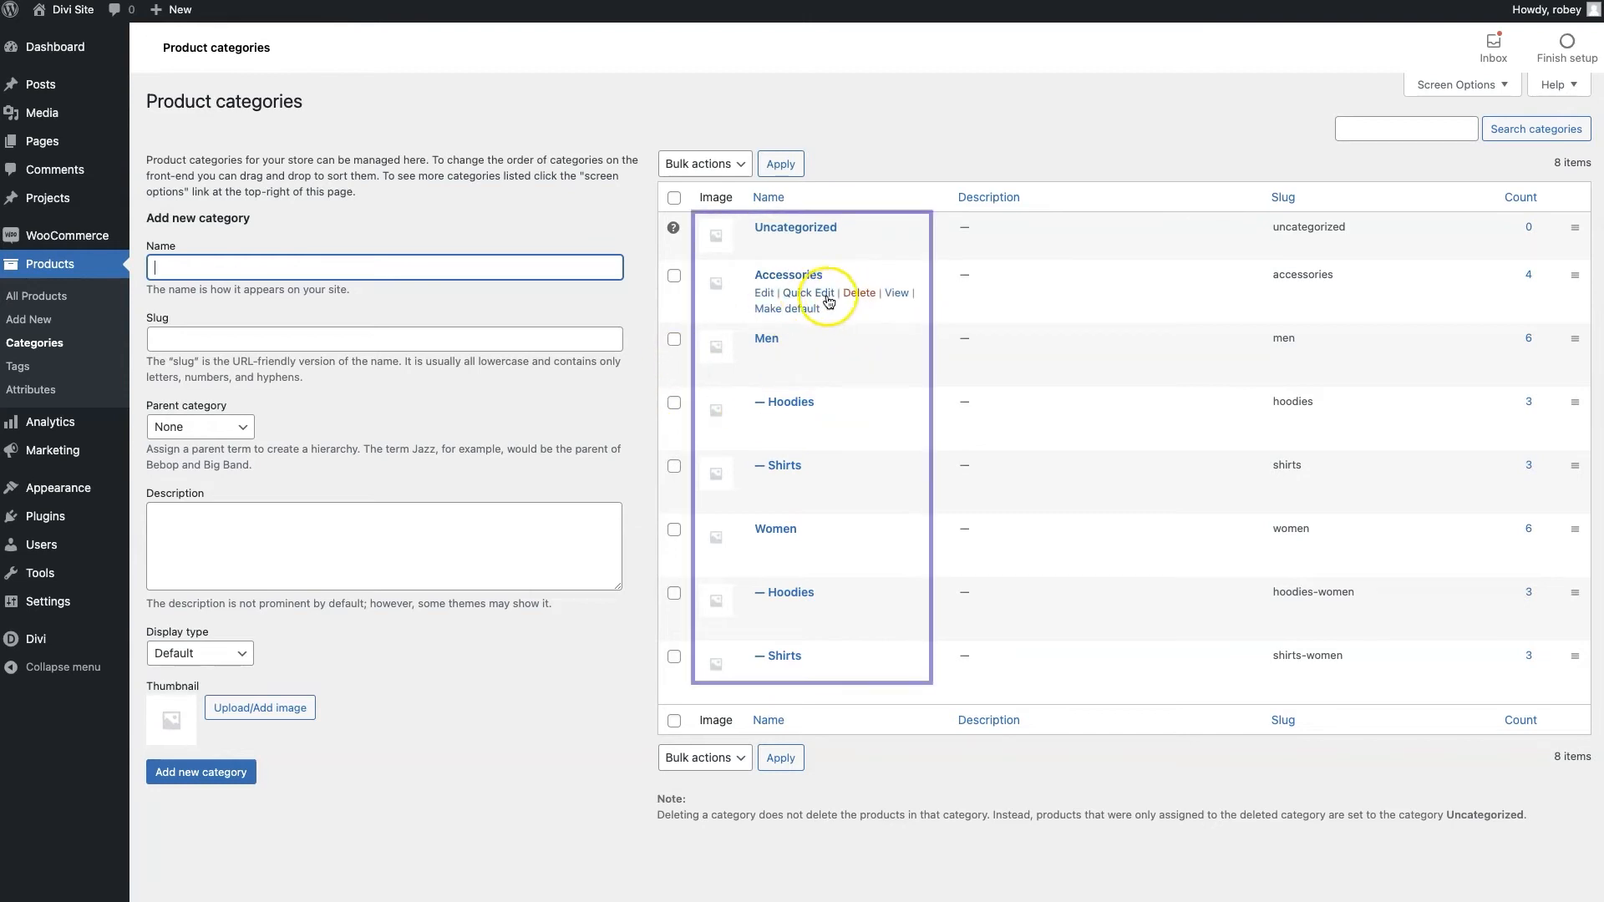
click(766, 293)
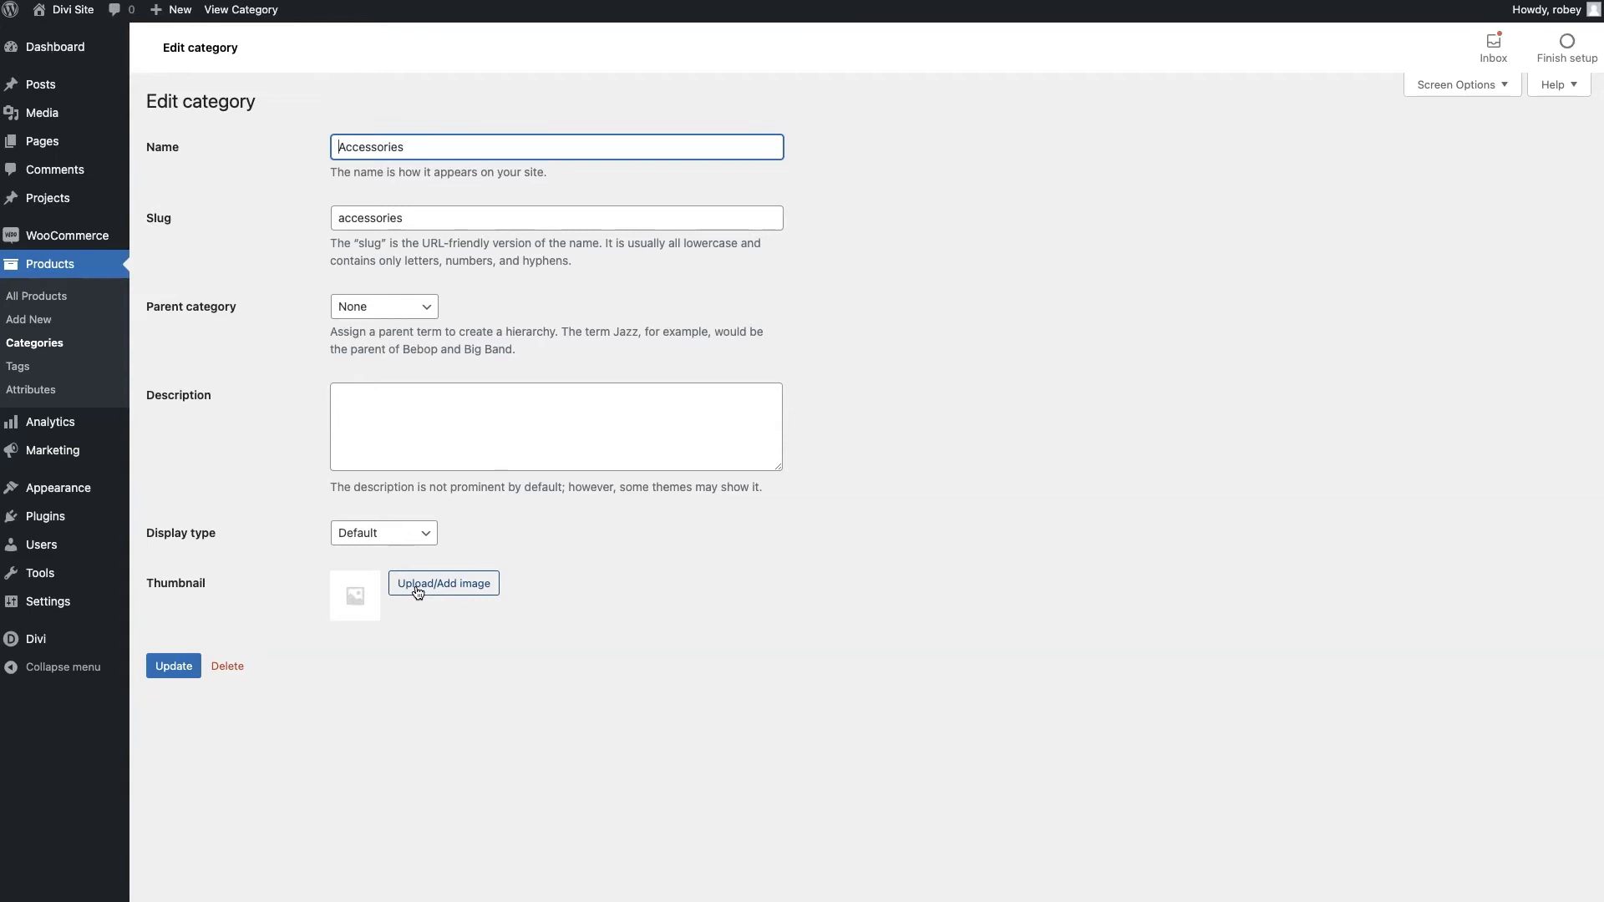
Set the bag photo from the Media Library as the Accessories category thumbnail and update
click(466, 576)
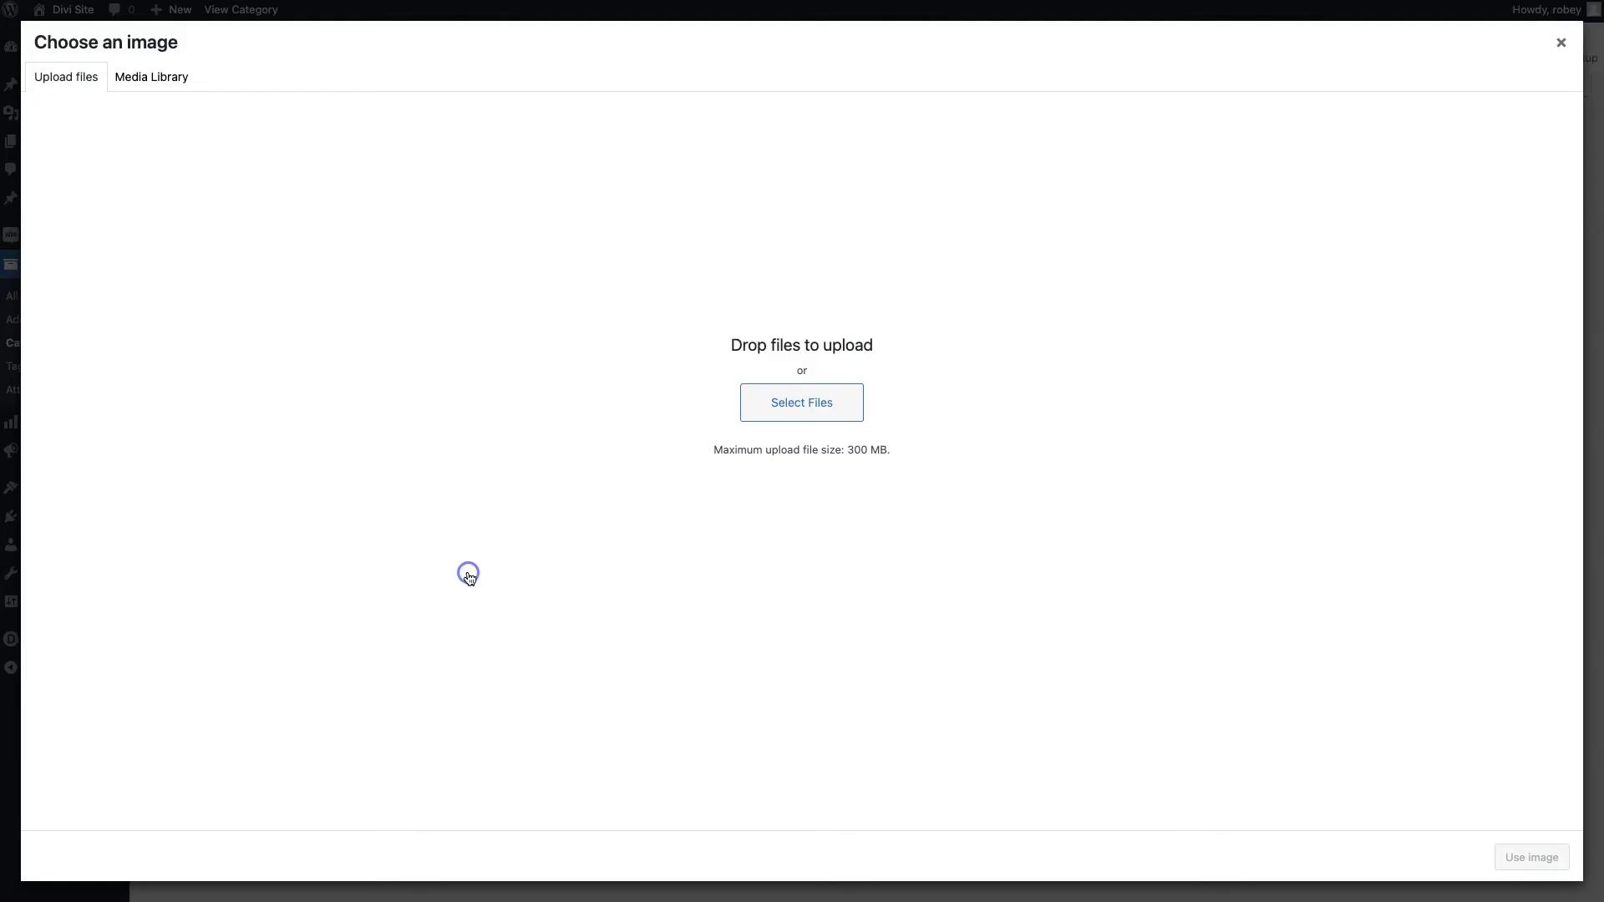
click(148, 81)
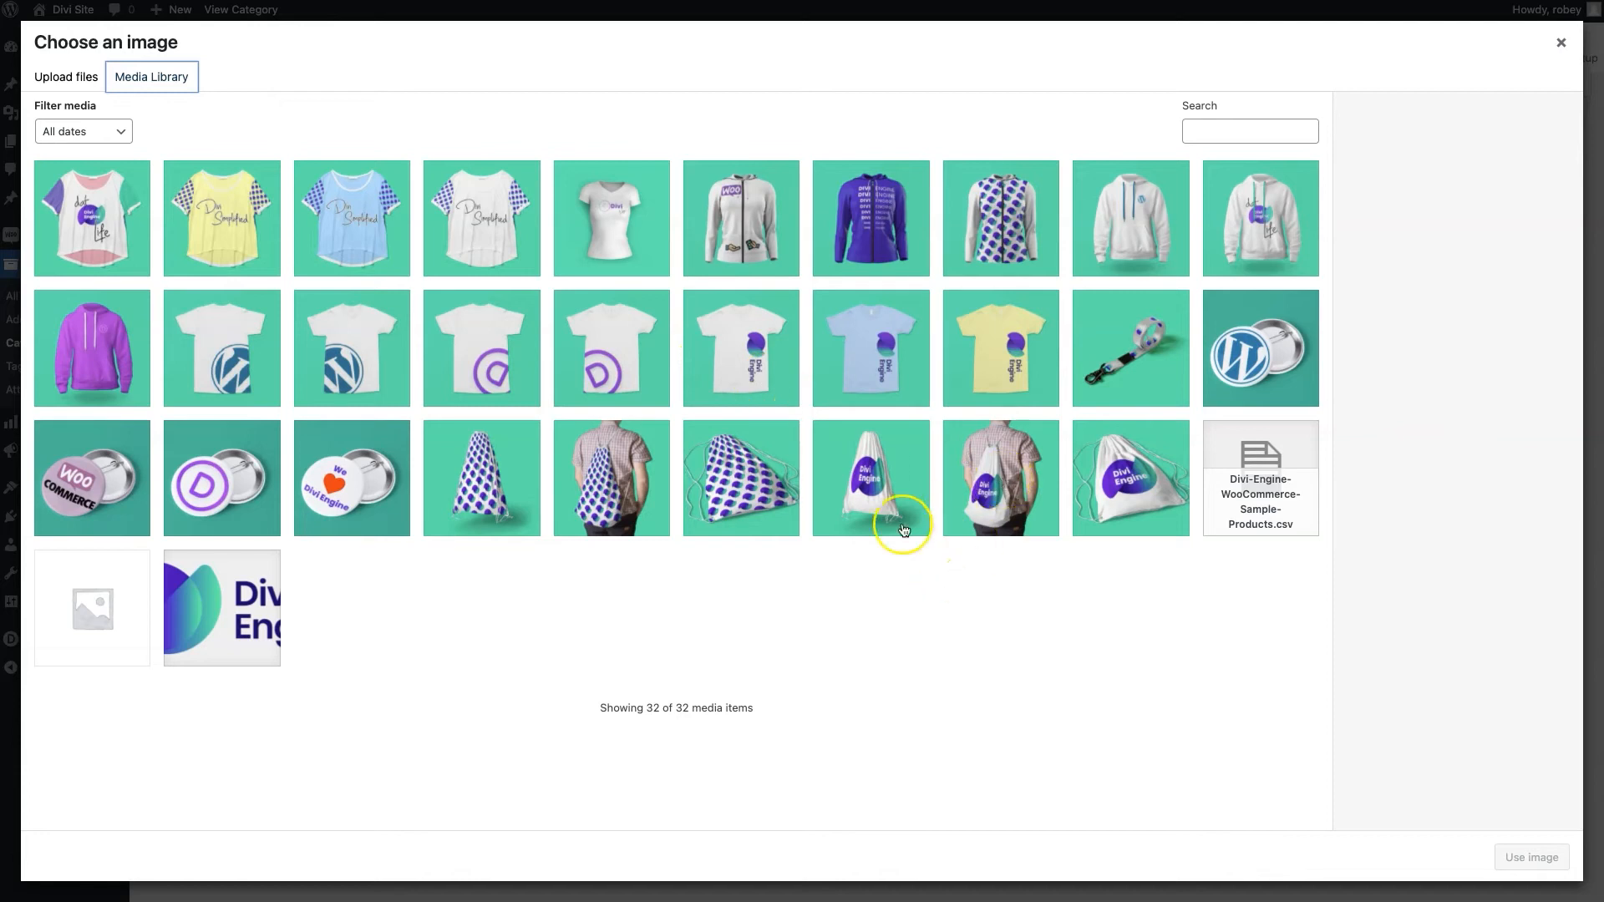
click(1135, 490)
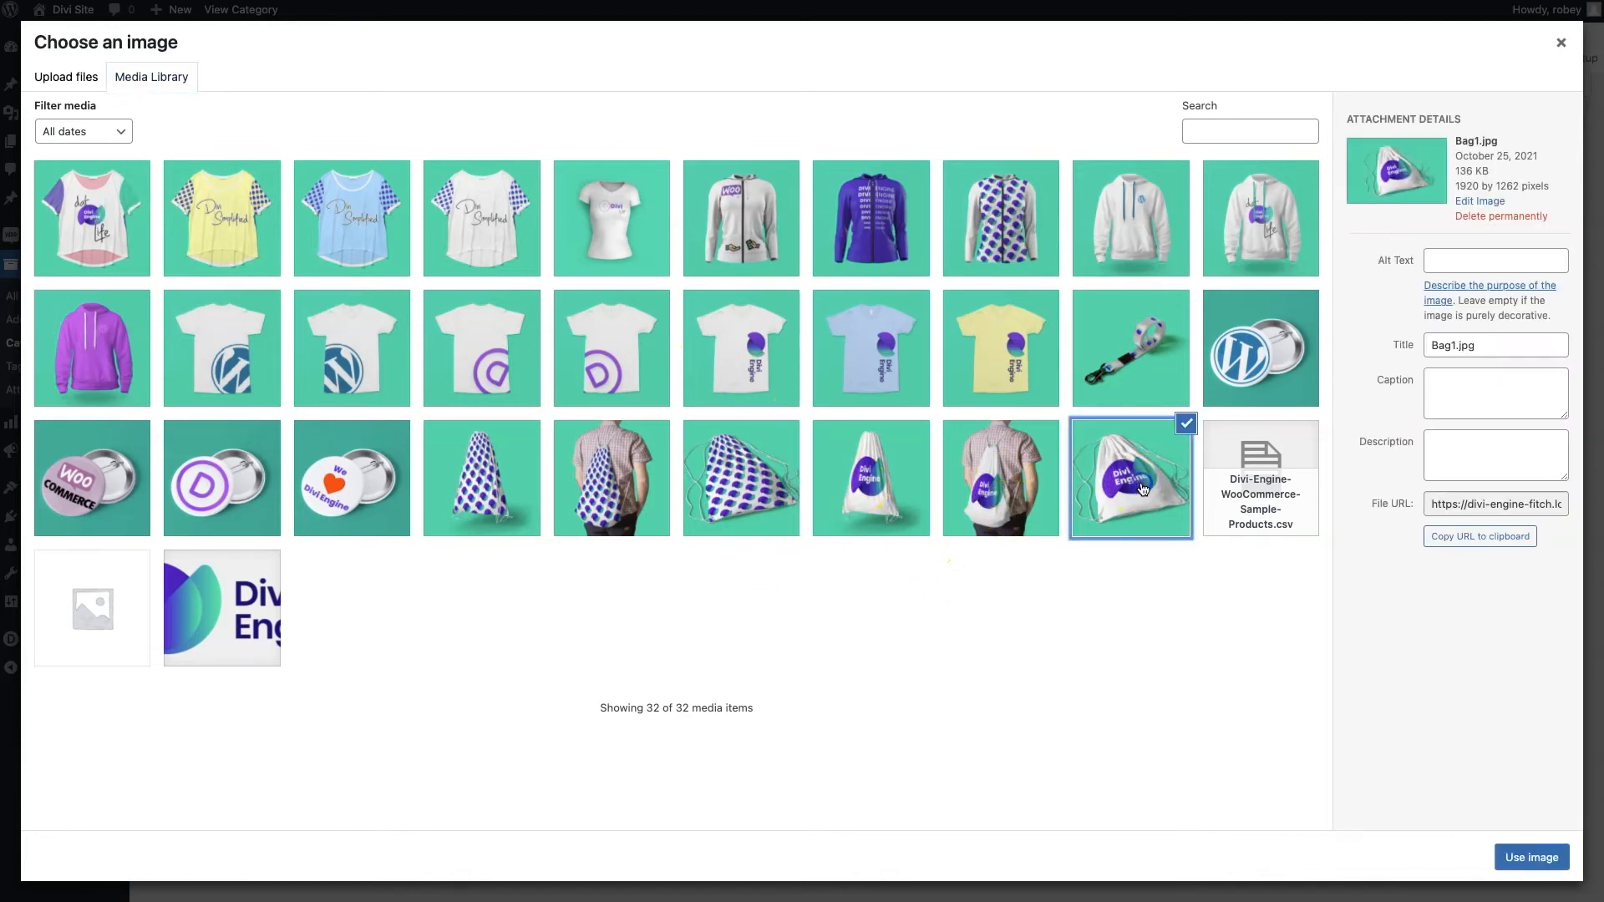
click(1537, 858)
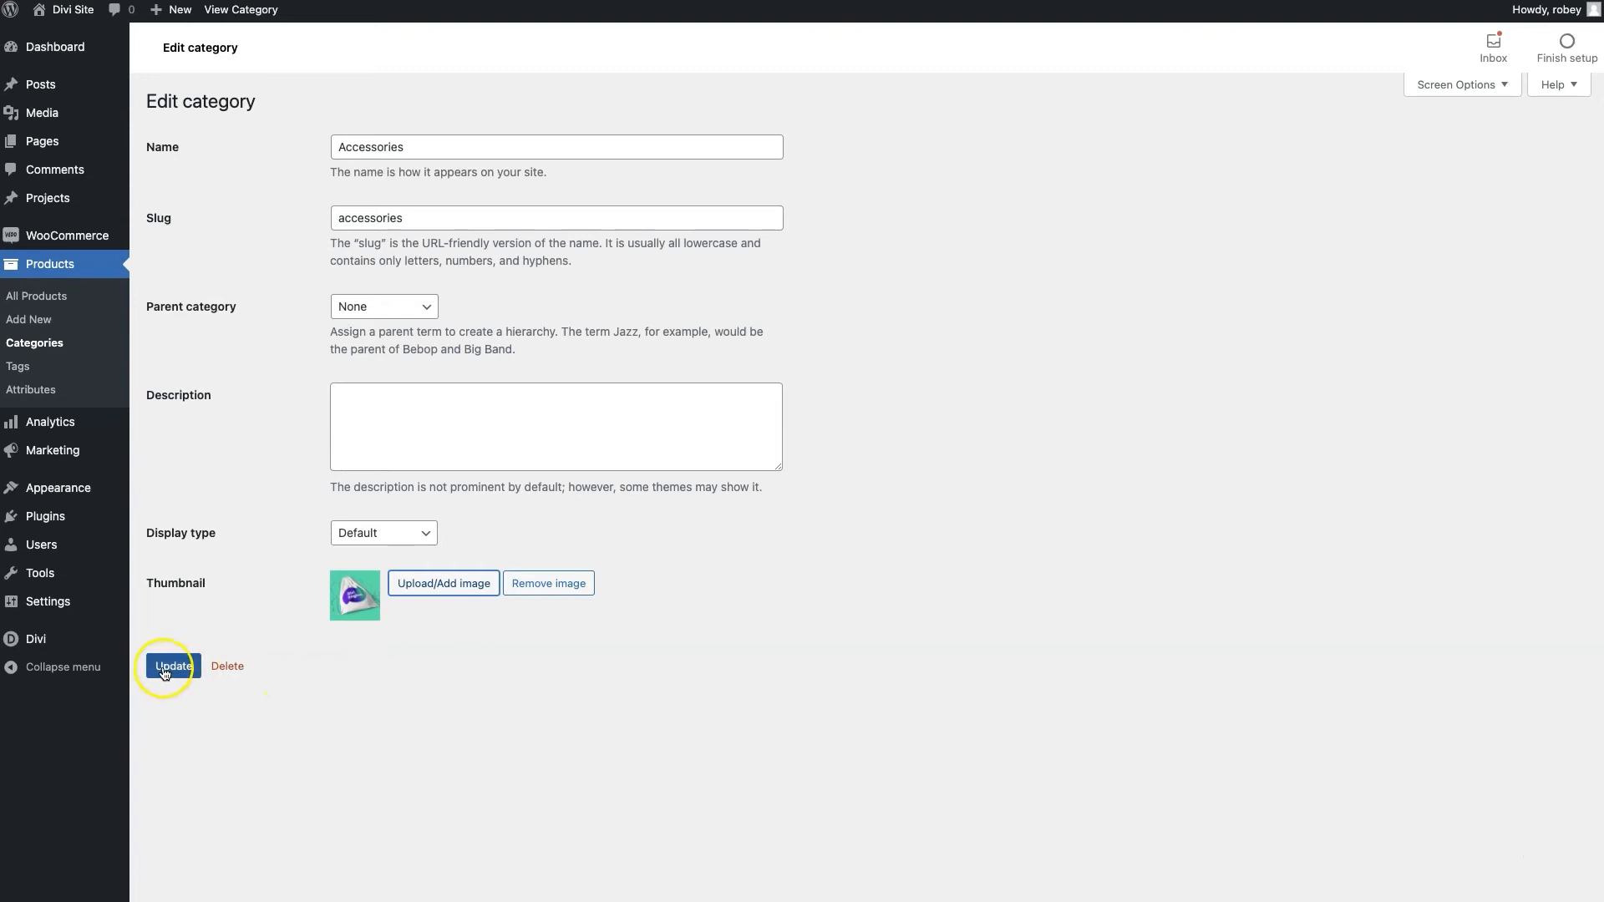
click(165, 674)
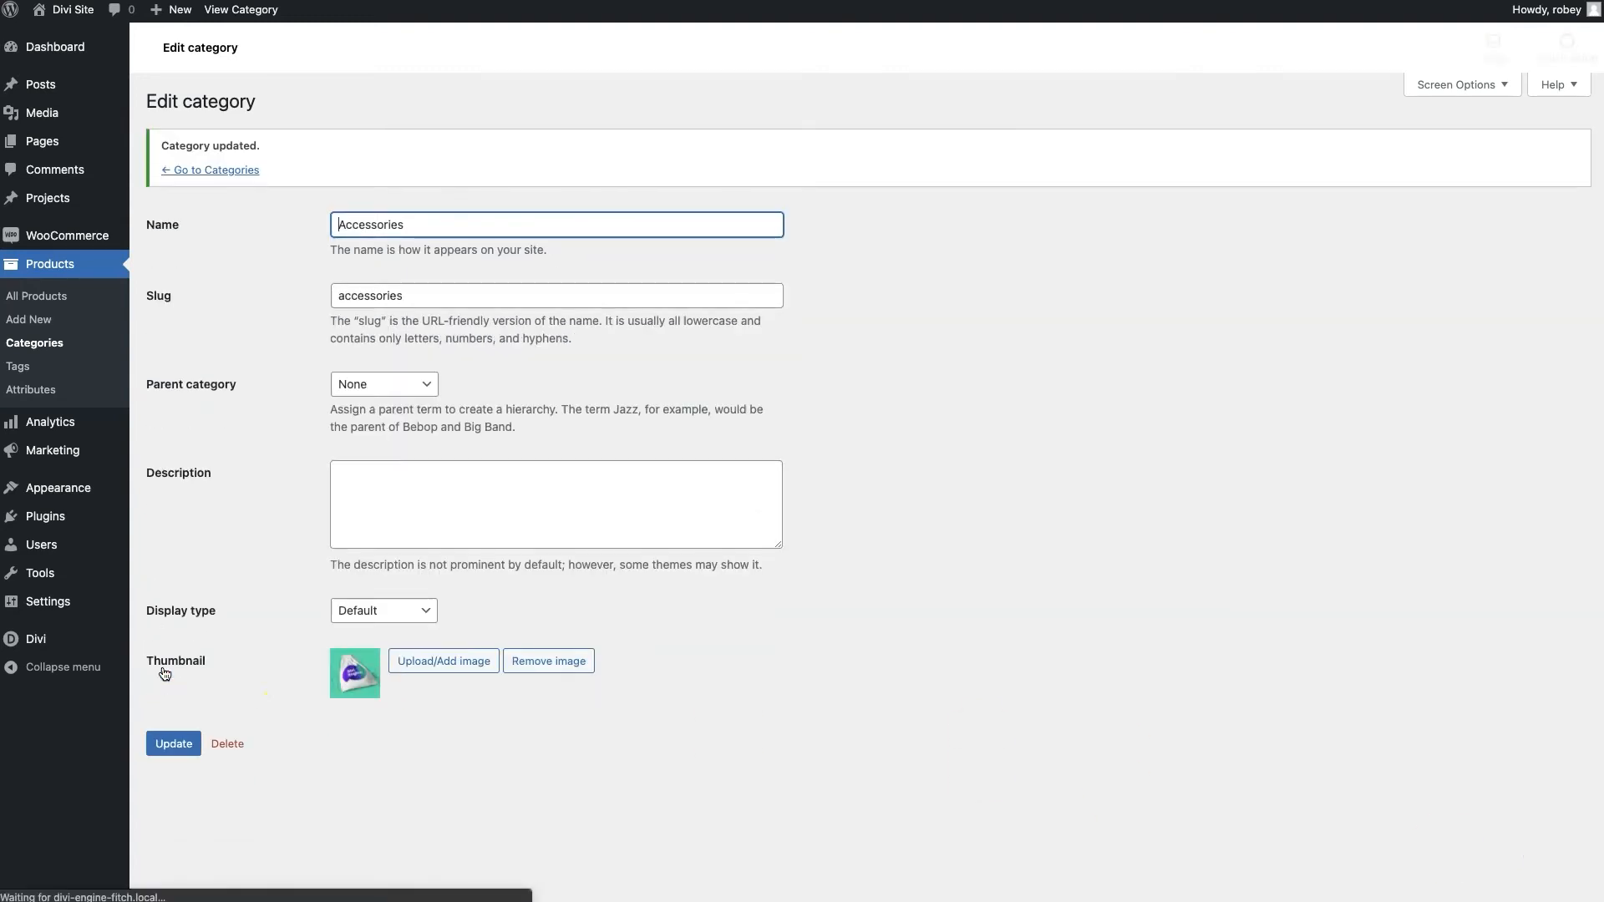
Give the Men category the yellow T-shirt photo as its thumbnail and update
click(47, 344)
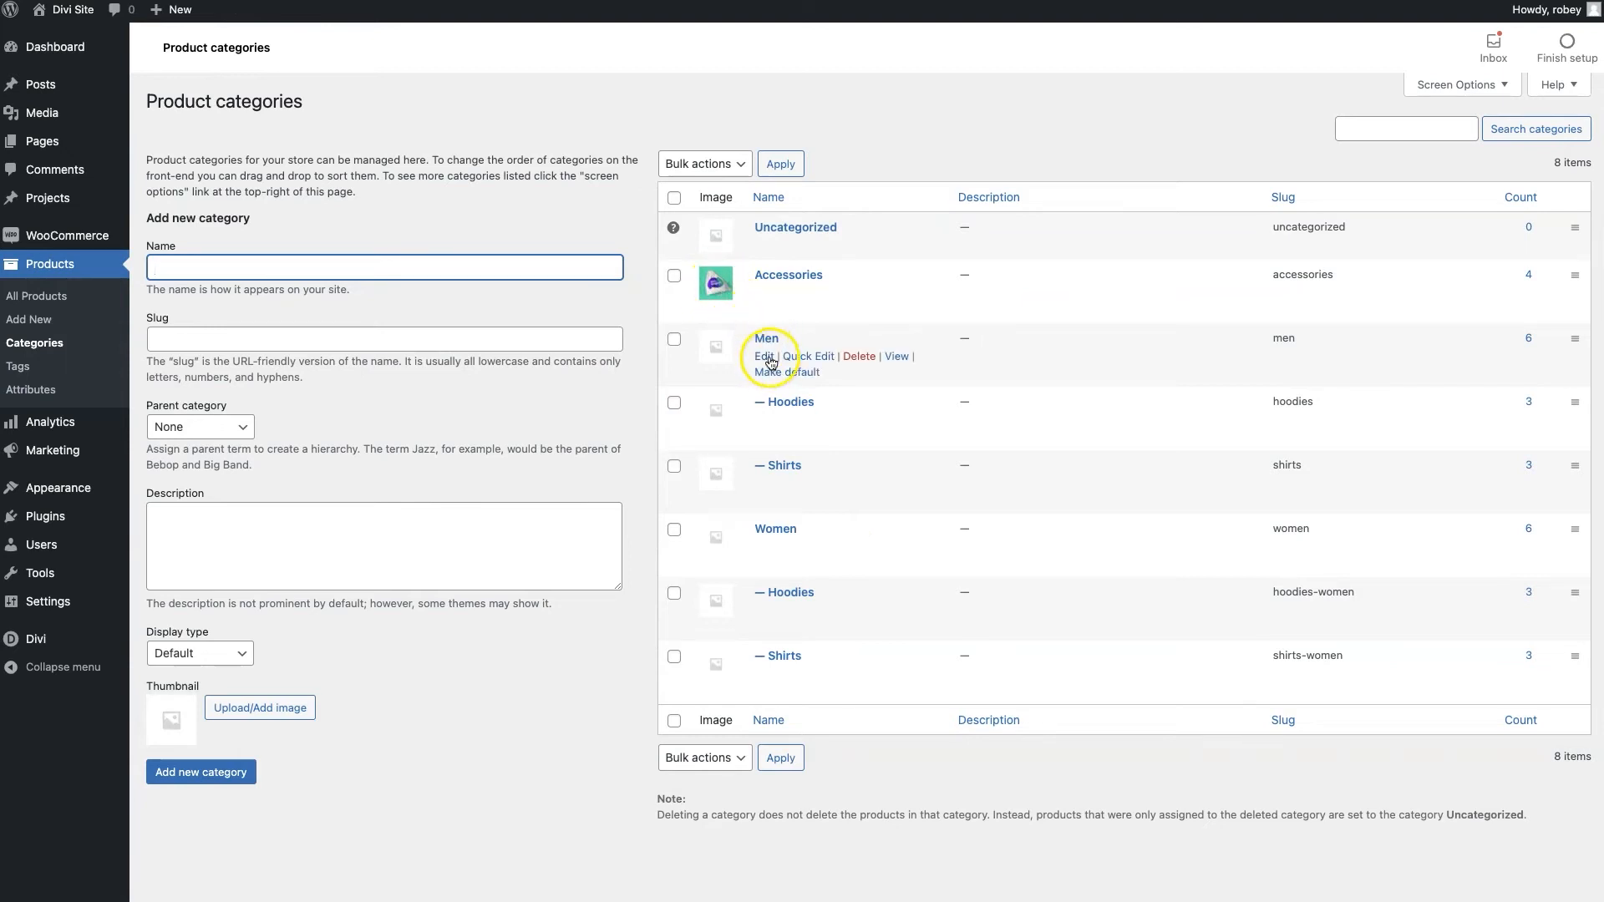
click(766, 358)
scroll(423, 393, down, 1)
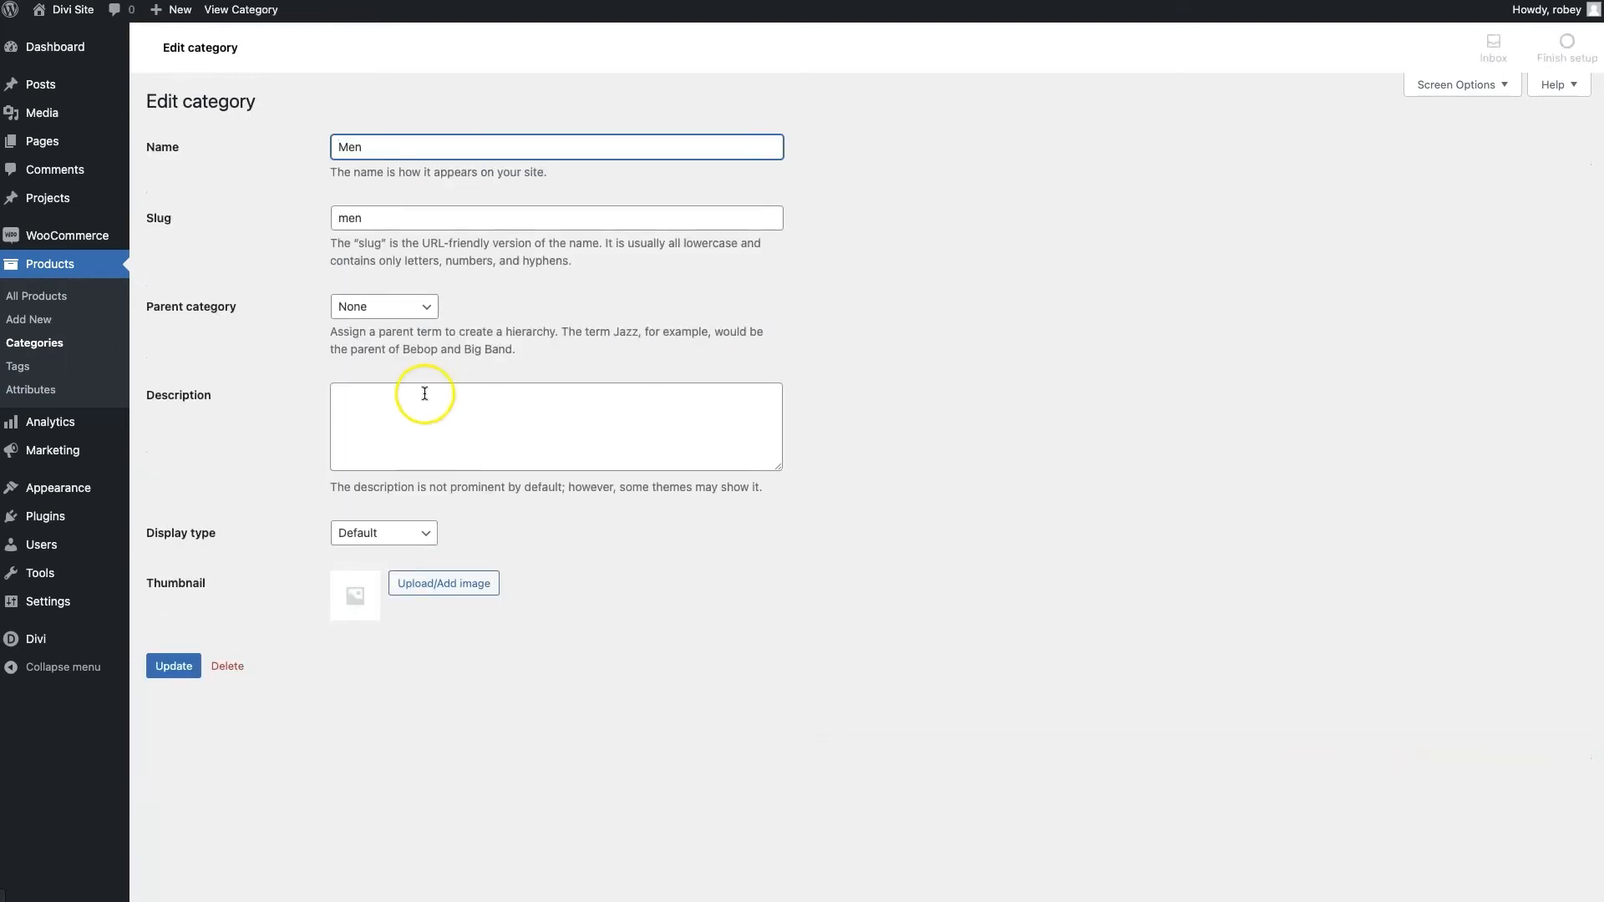
click(421, 580)
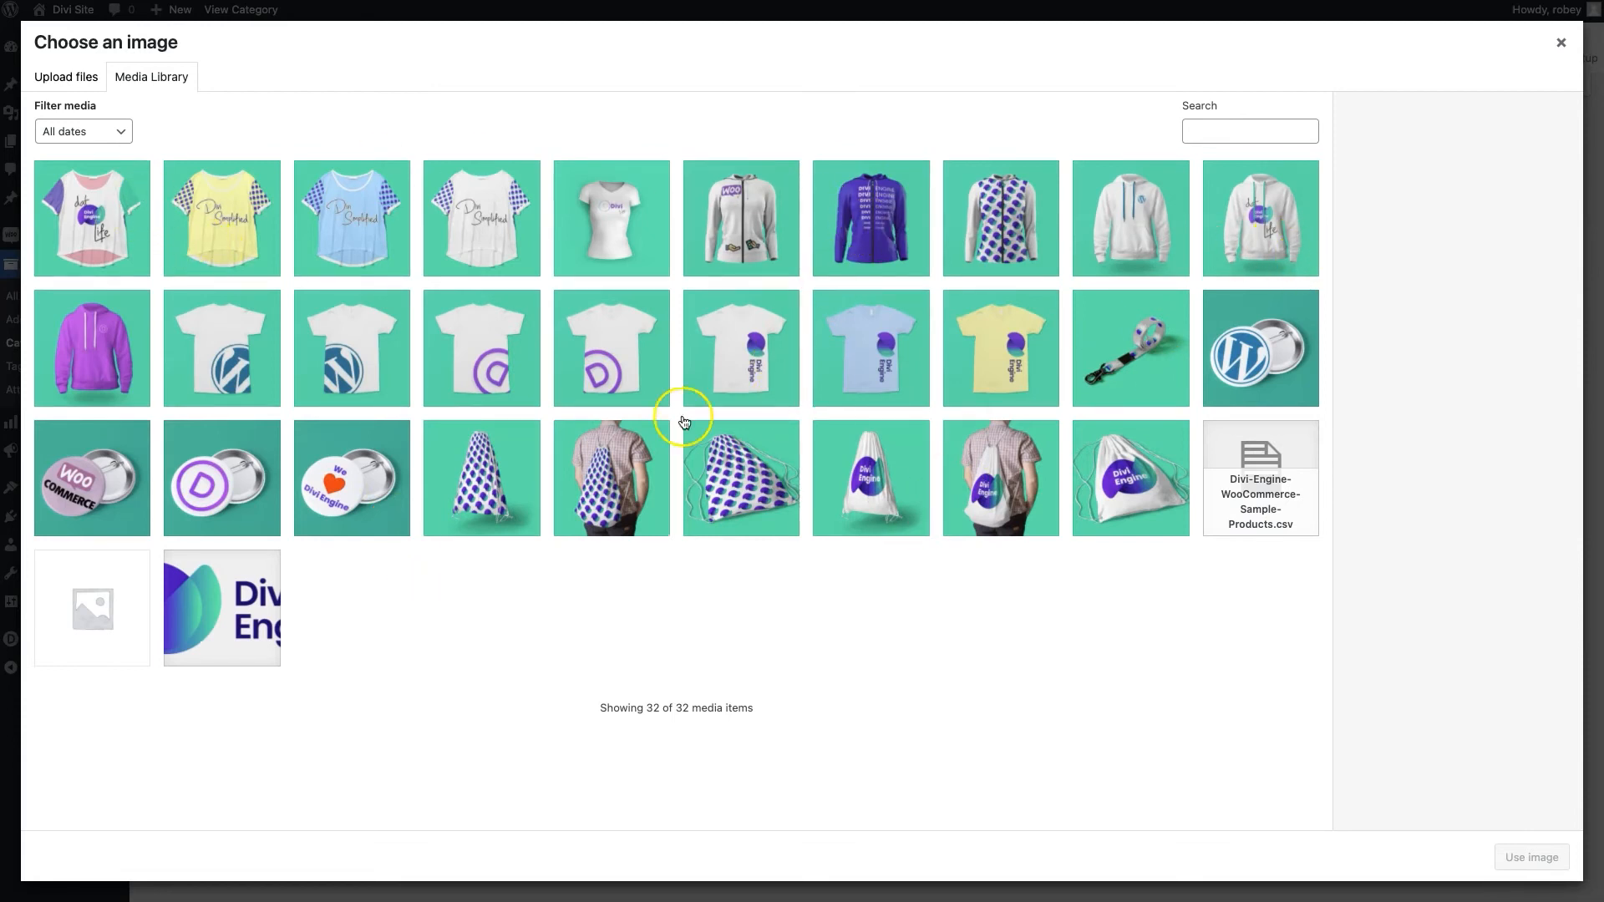
click(984, 379)
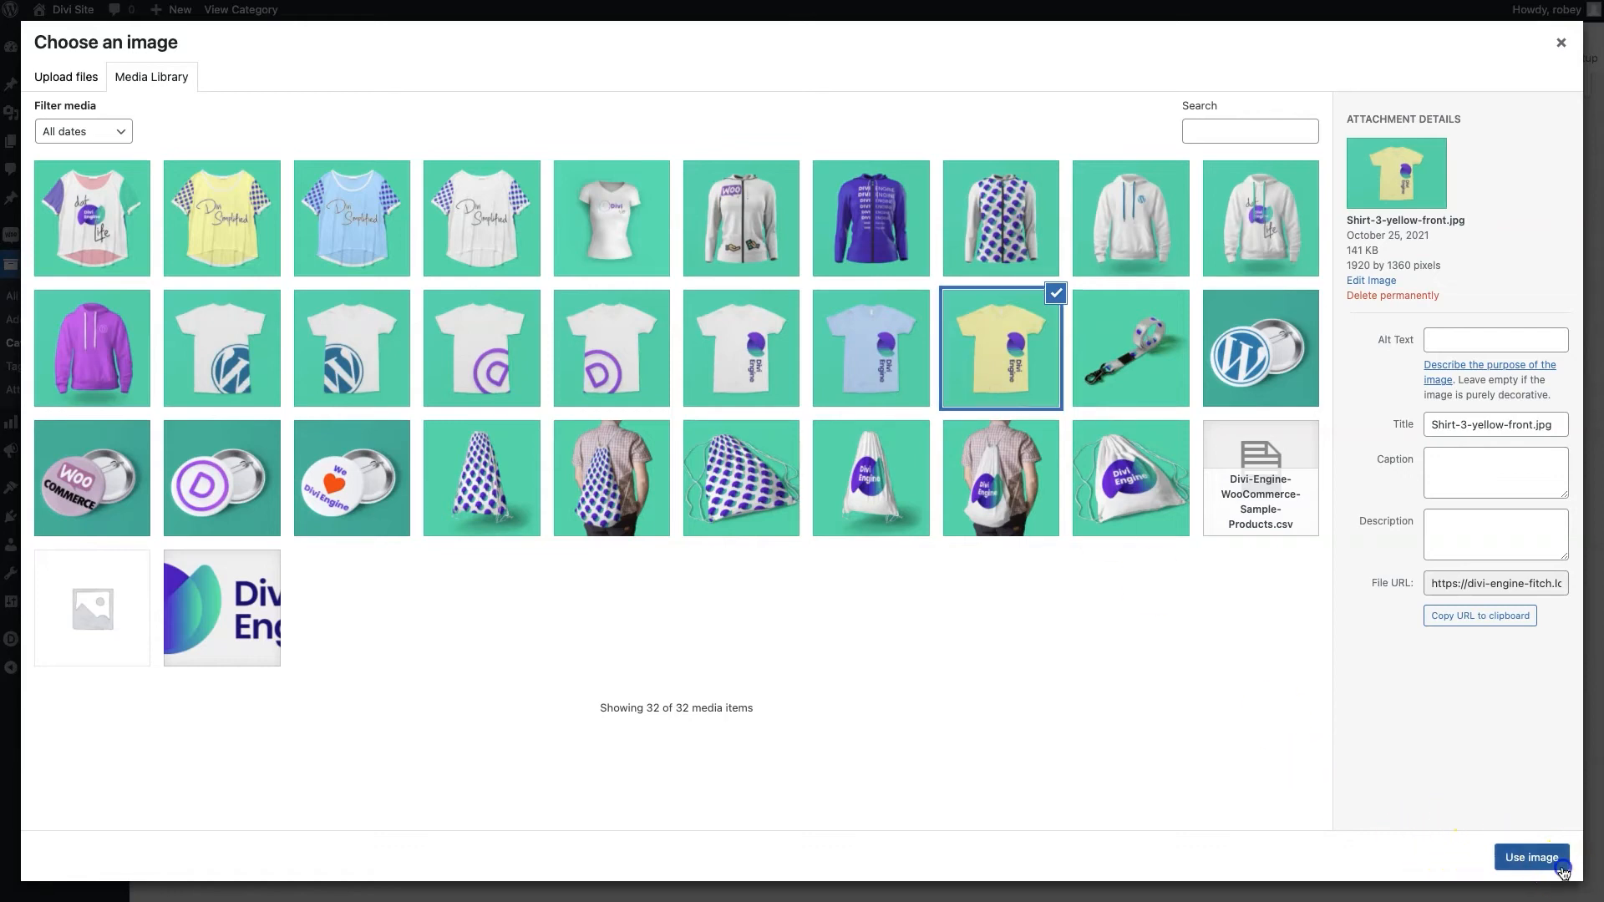
click(1533, 857)
click(172, 666)
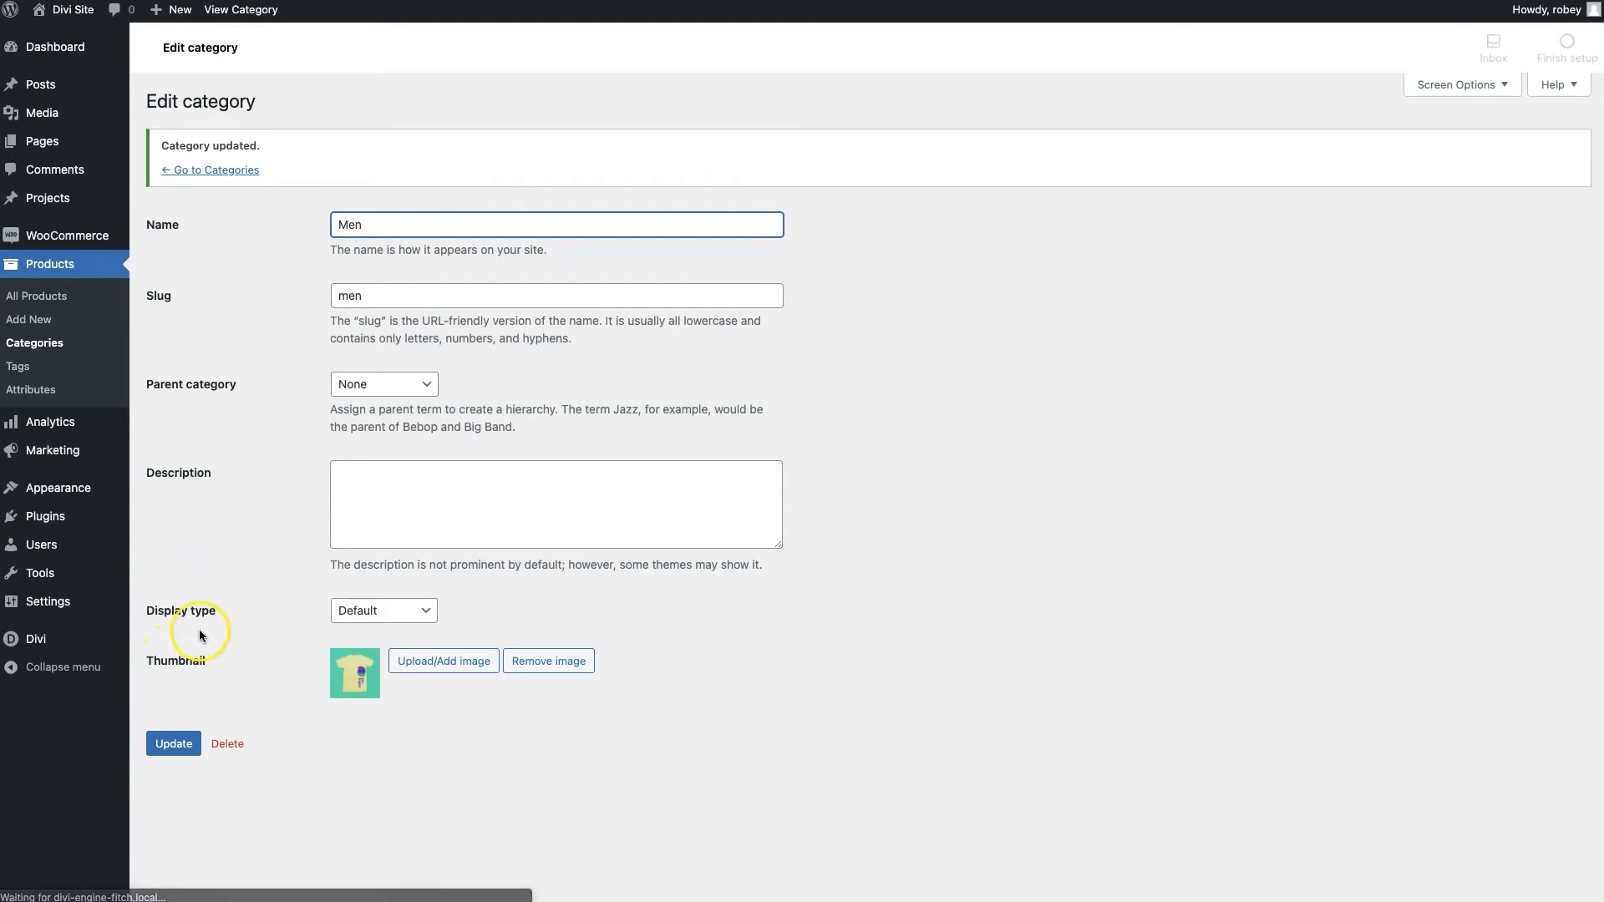
Return to the category list and open the Hoodies category for editing
click(43, 348)
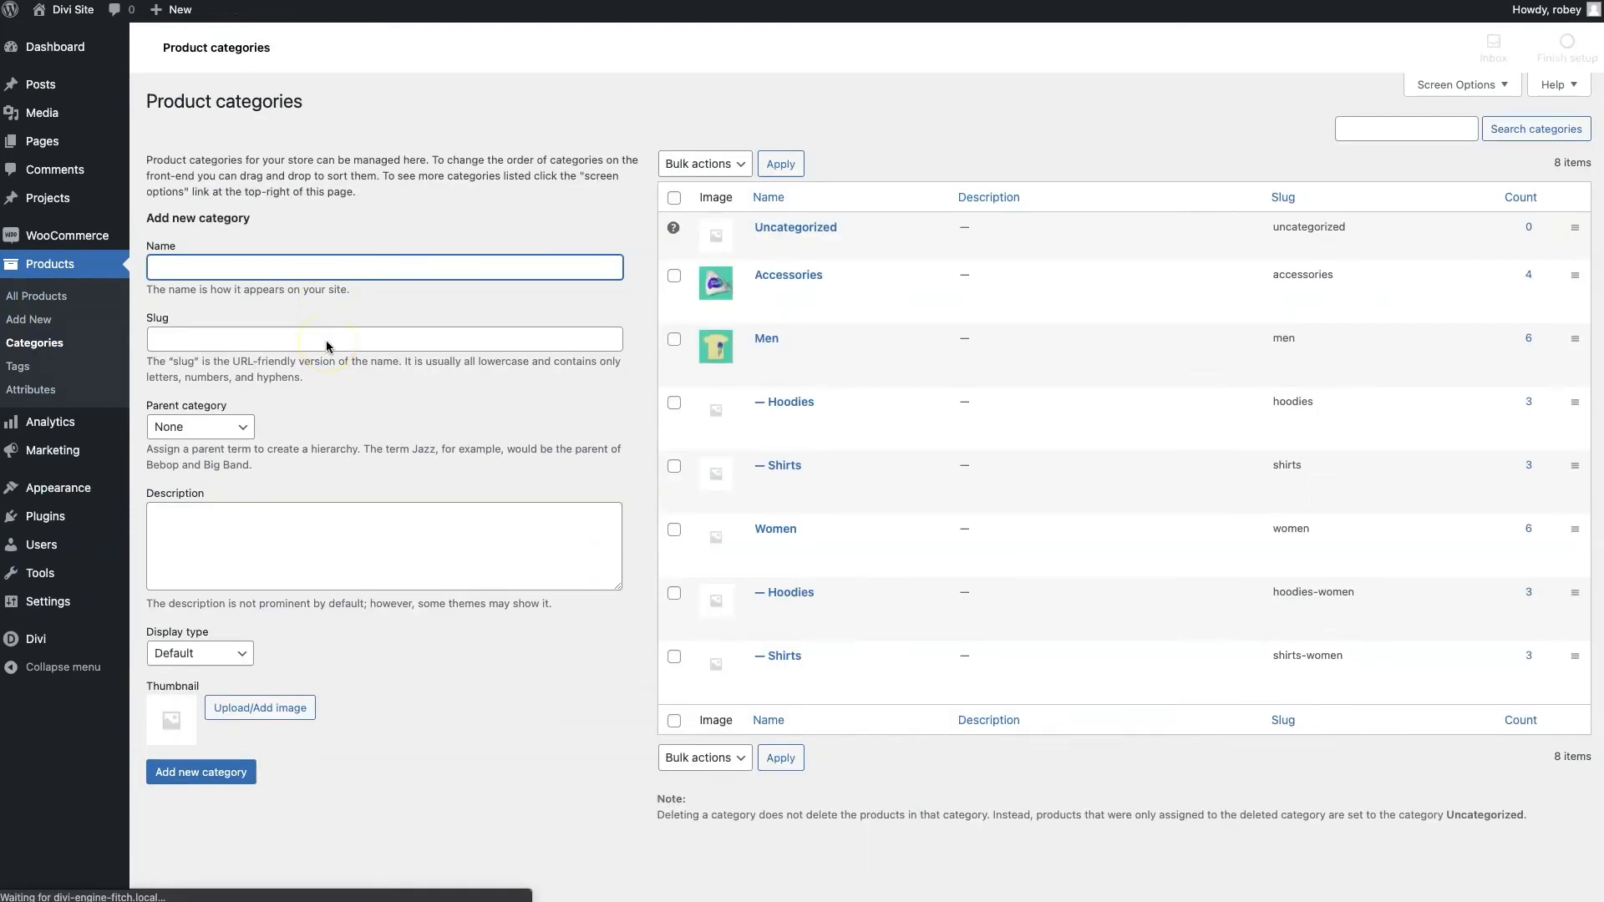
click(766, 422)
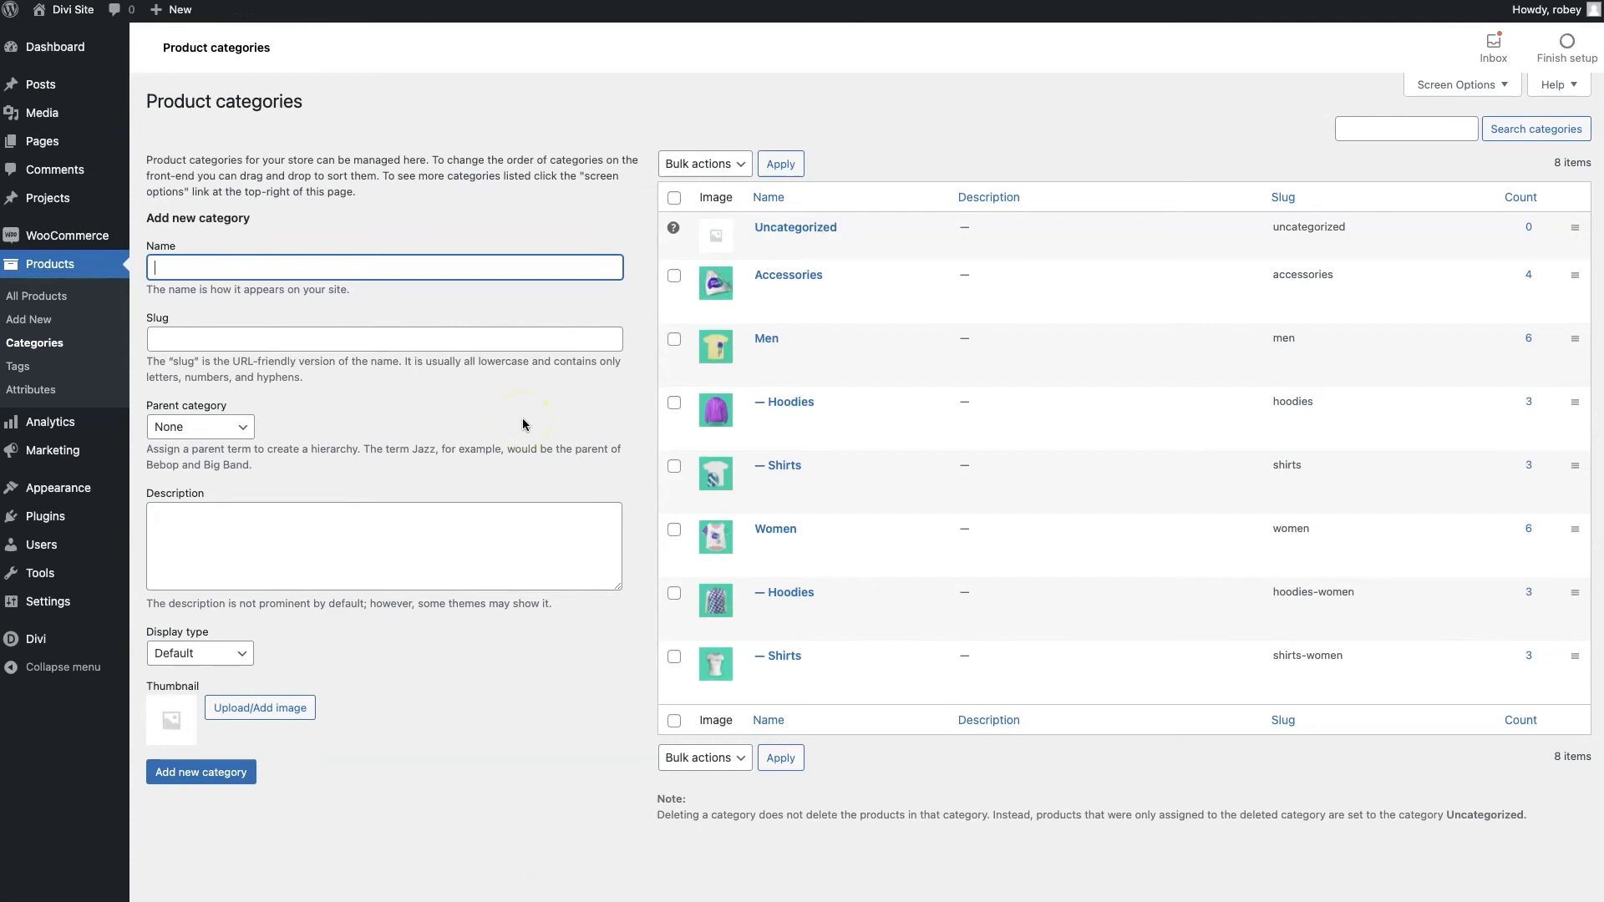
mouse_move(753, 381)
Open Products > Attributes to review the Brand, Color and Size attributes
click(51, 391)
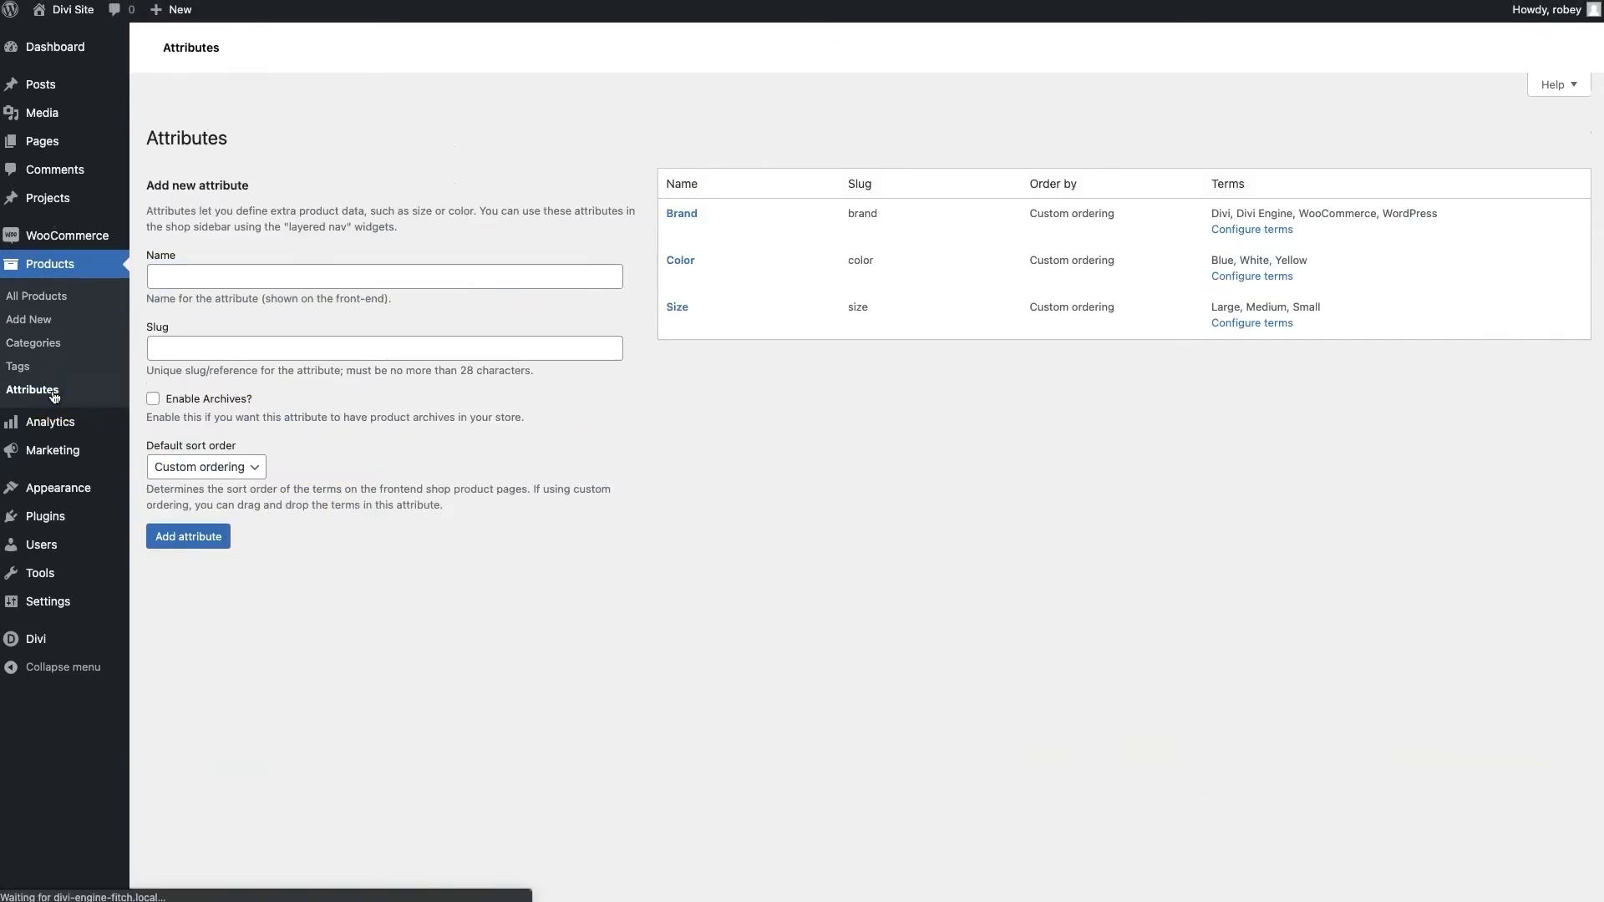
mouse_move(742, 290)
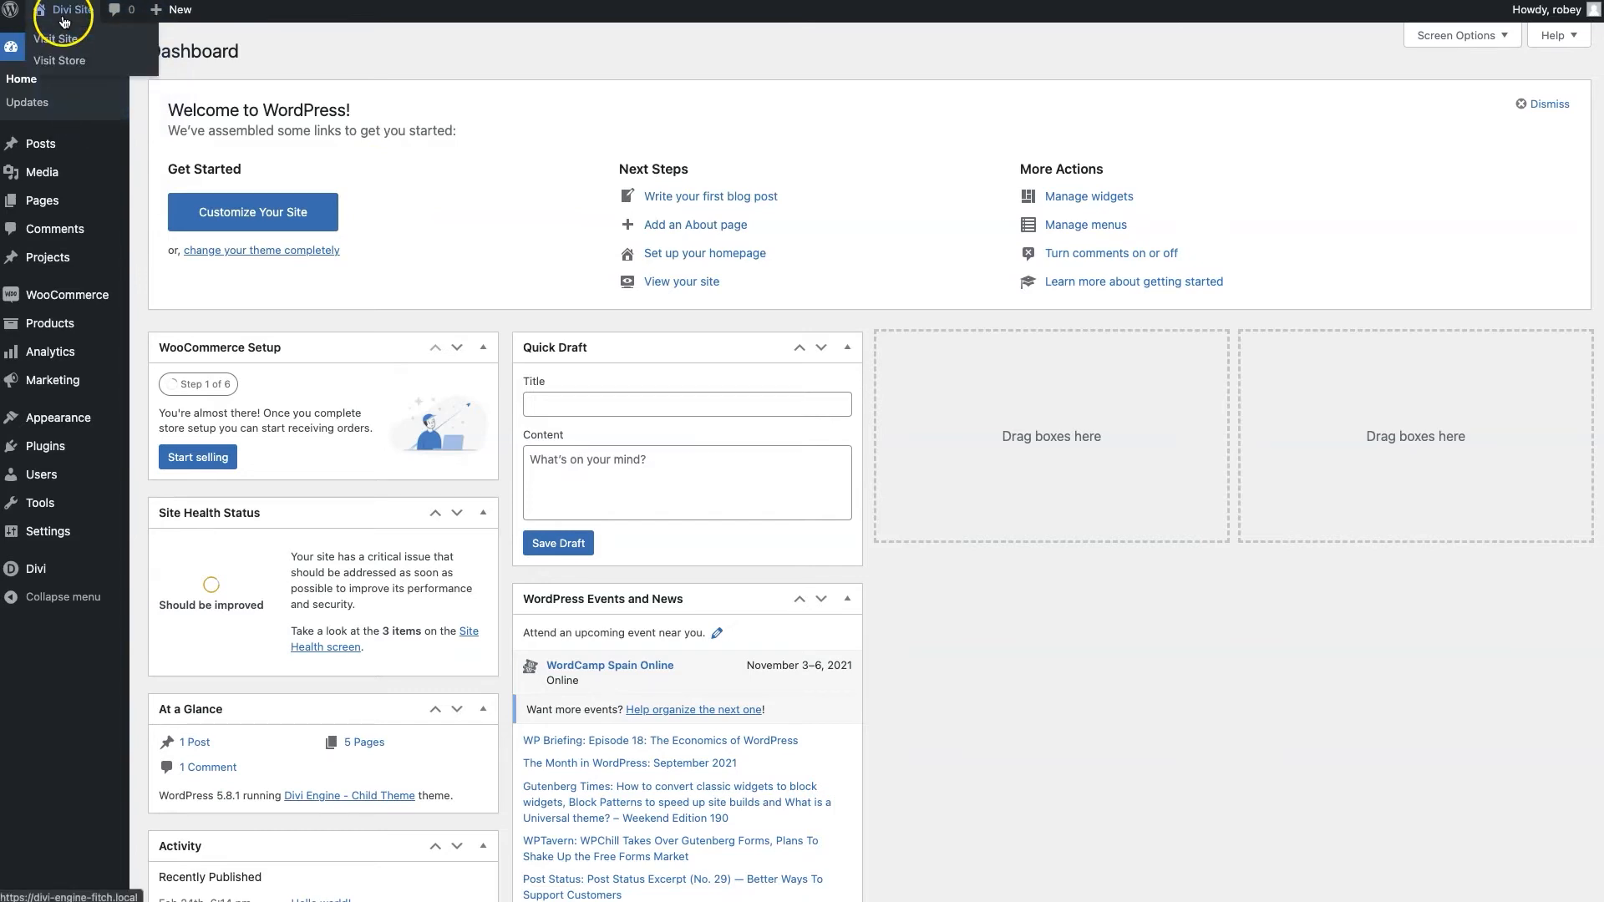
Open the live site from Visit Site in a new browser tab and view it
right_click(57, 38)
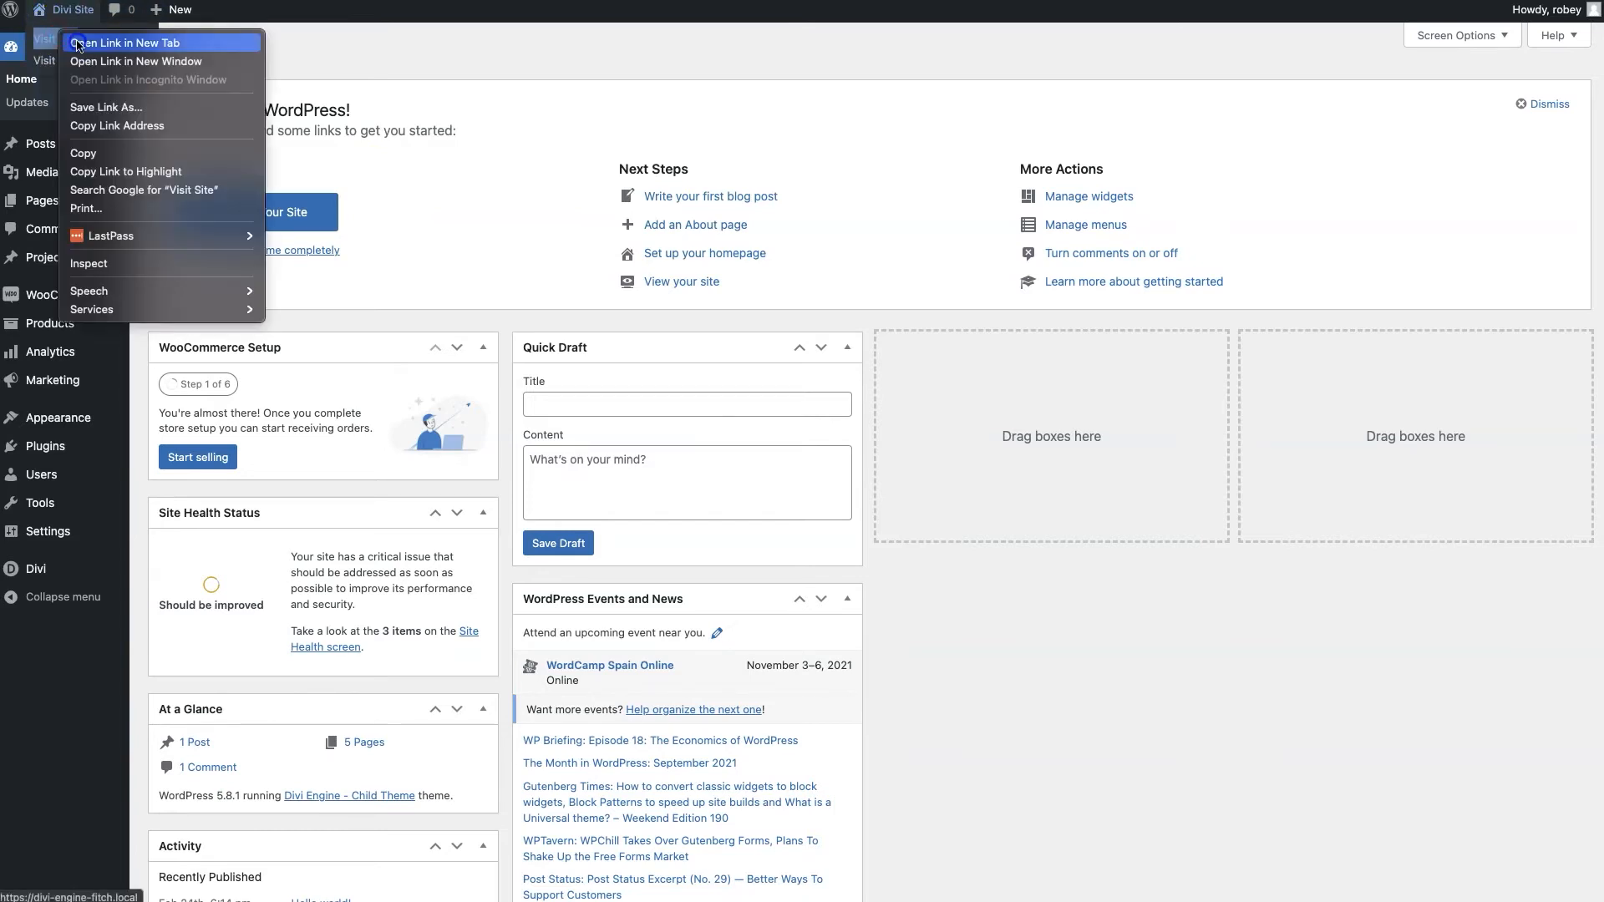
click(77, 43)
key(ctrl+Tab)
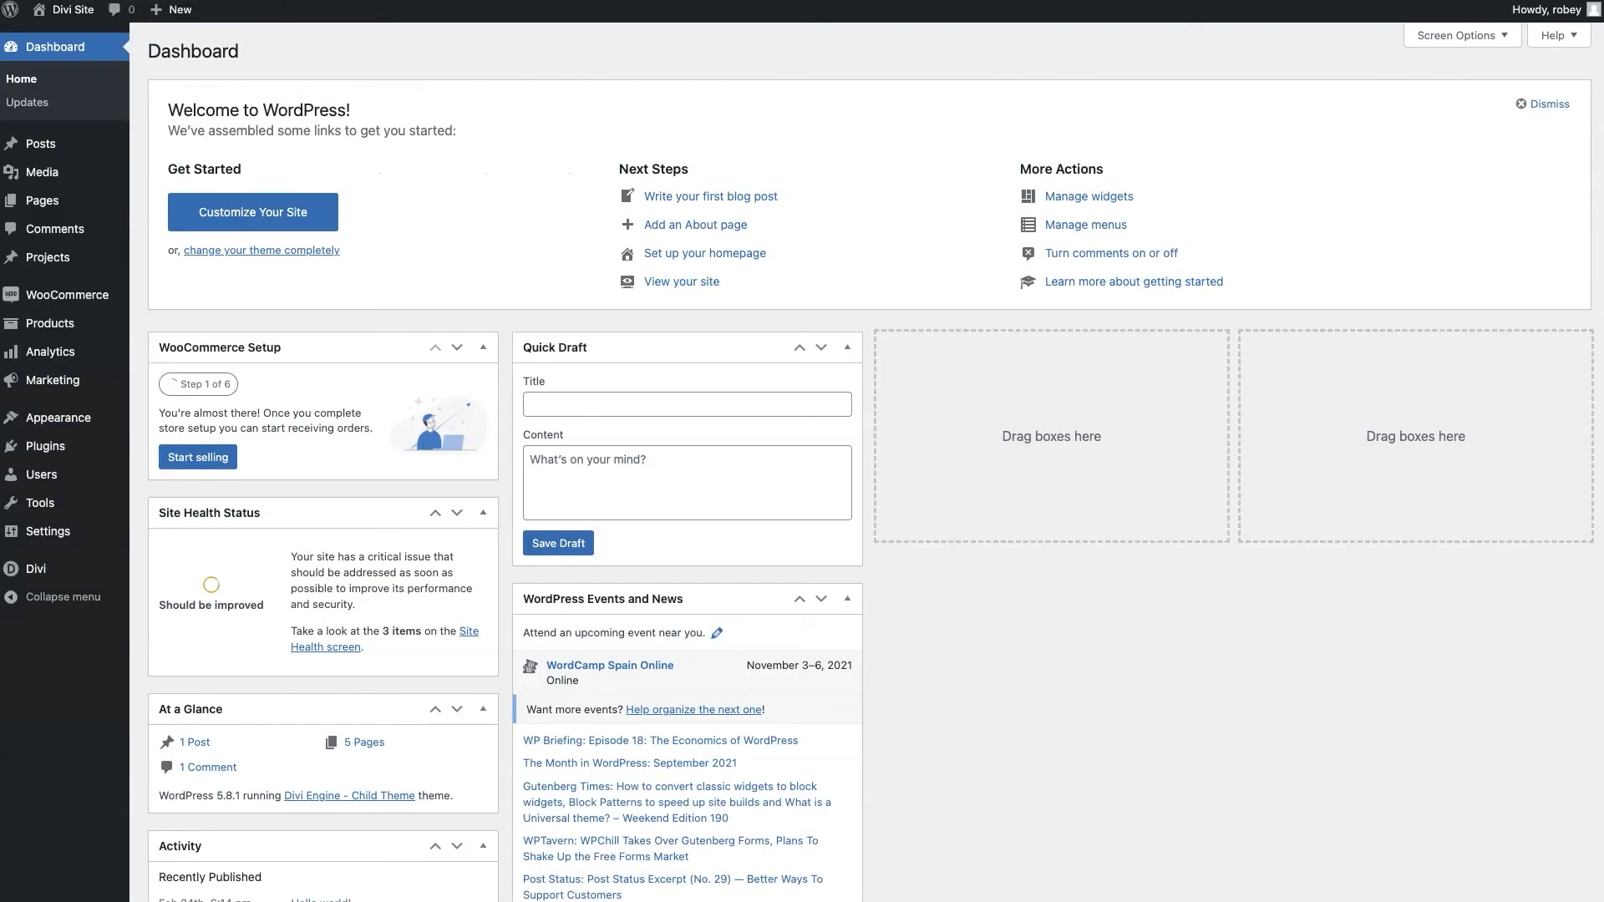
Add a new page titled Homepage and start editing it with the Divi Builder
mouse_move(102, 167)
mouse_move(83, 200)
click(168, 227)
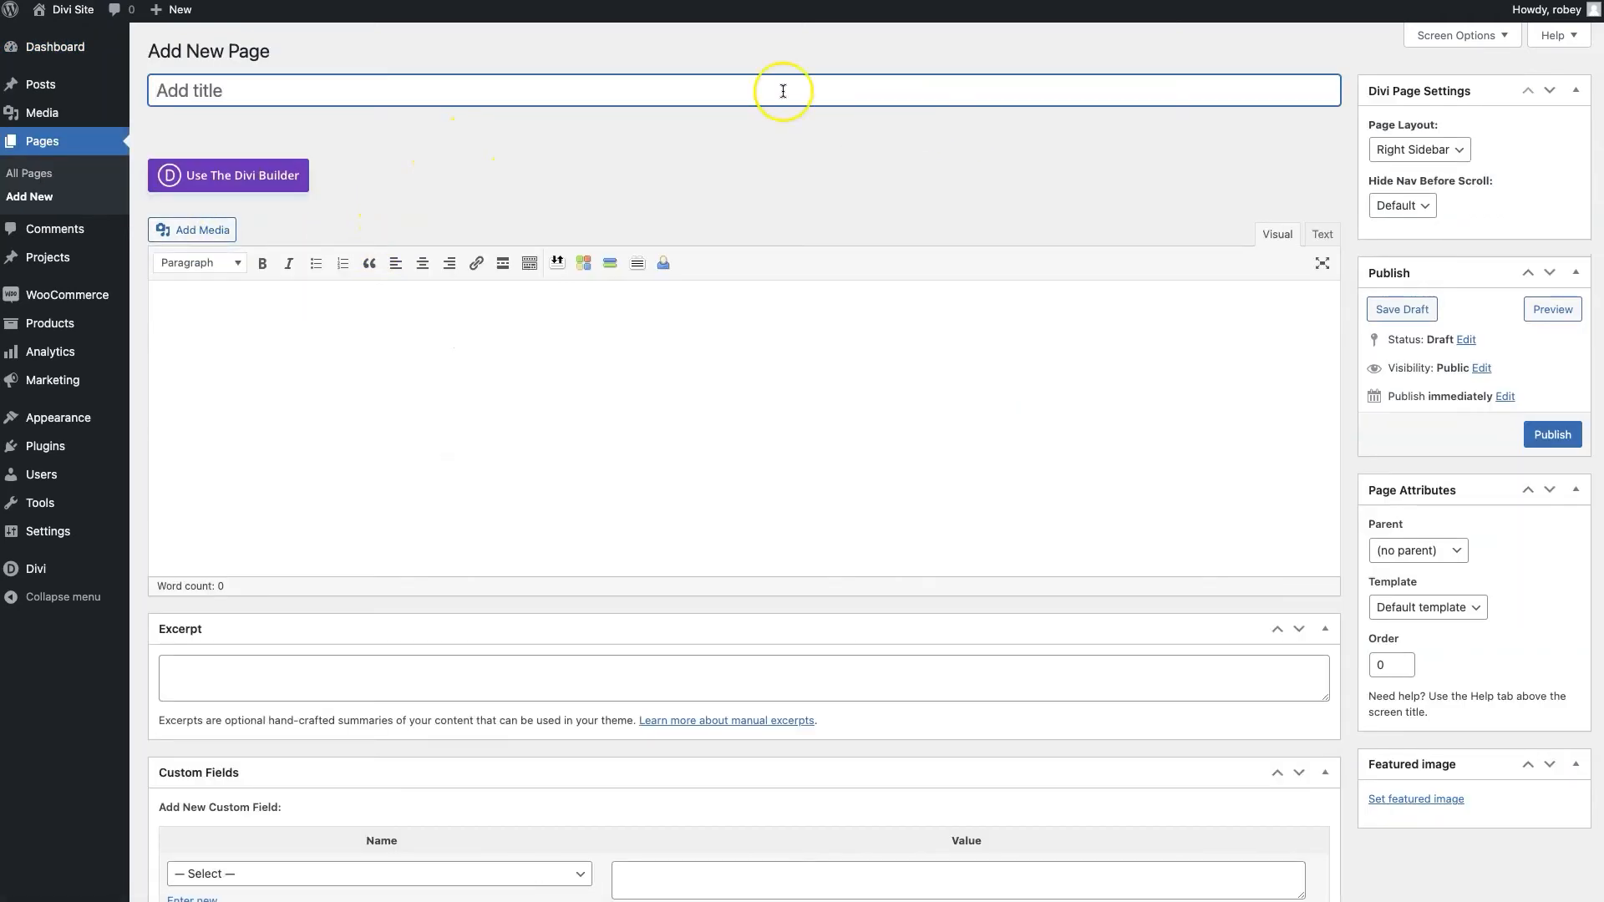
click(473, 86)
text(Homepage)
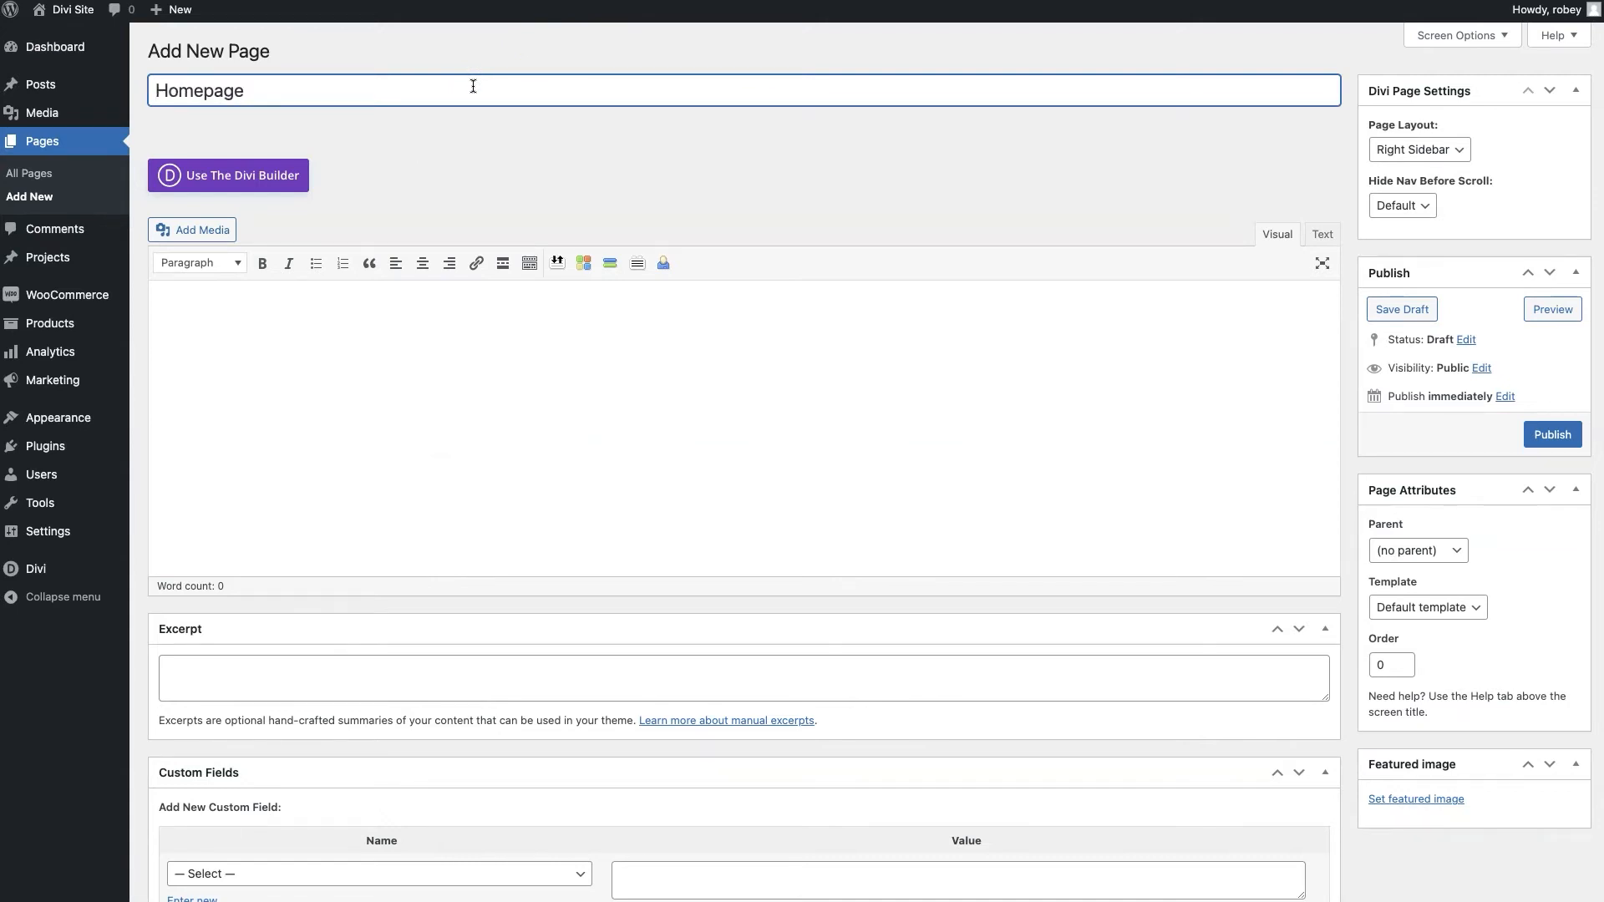
click(443, 168)
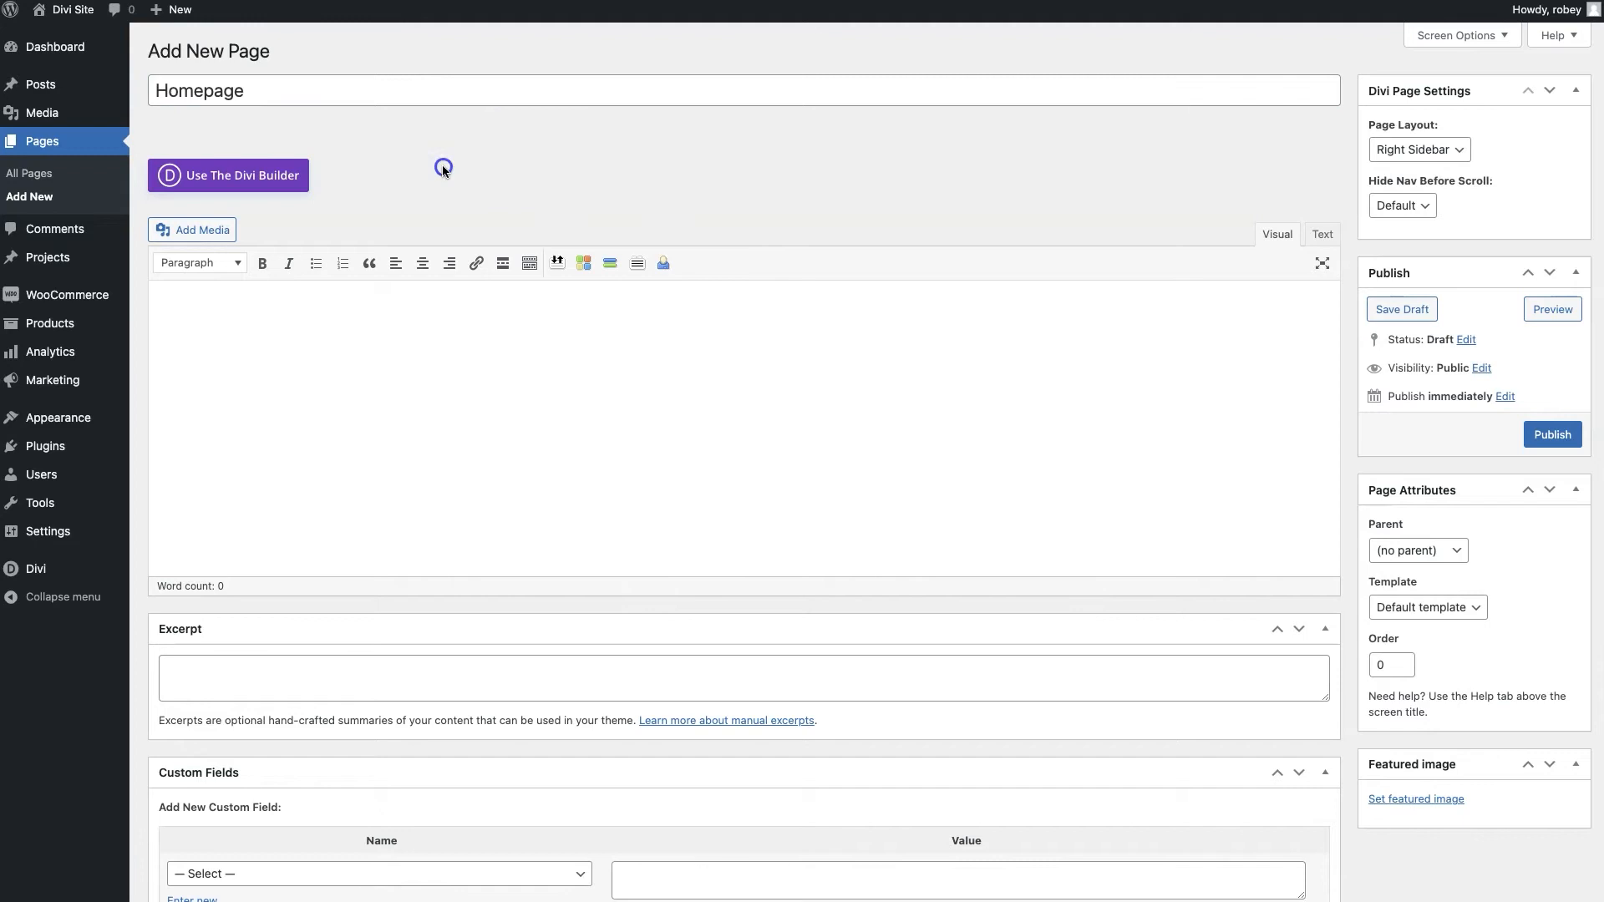
click(256, 181)
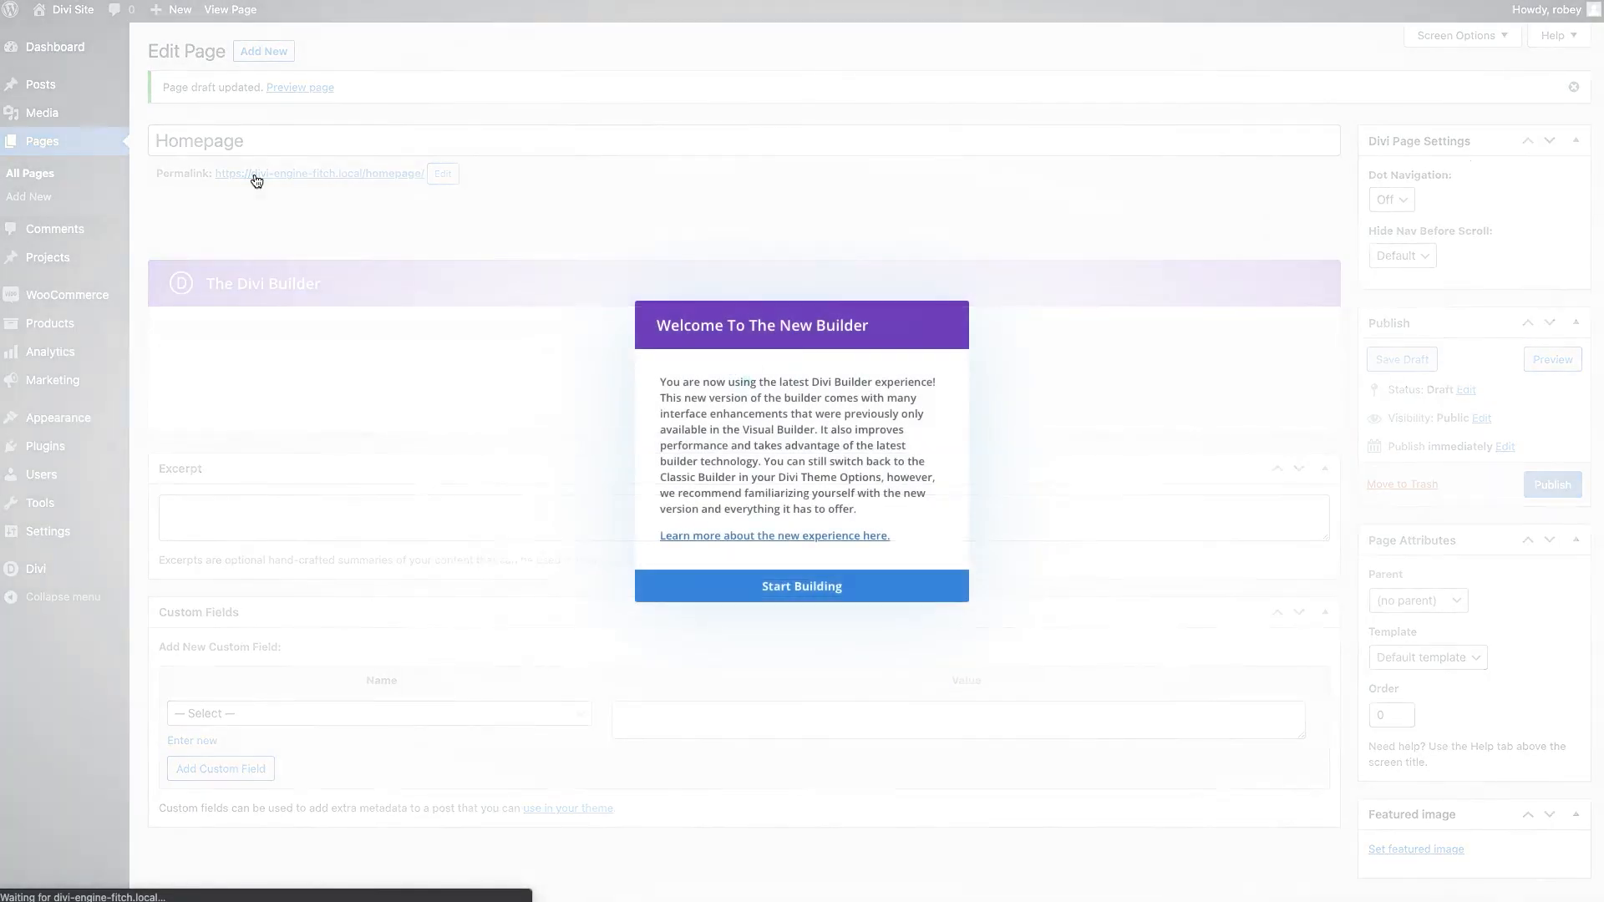
click(826, 591)
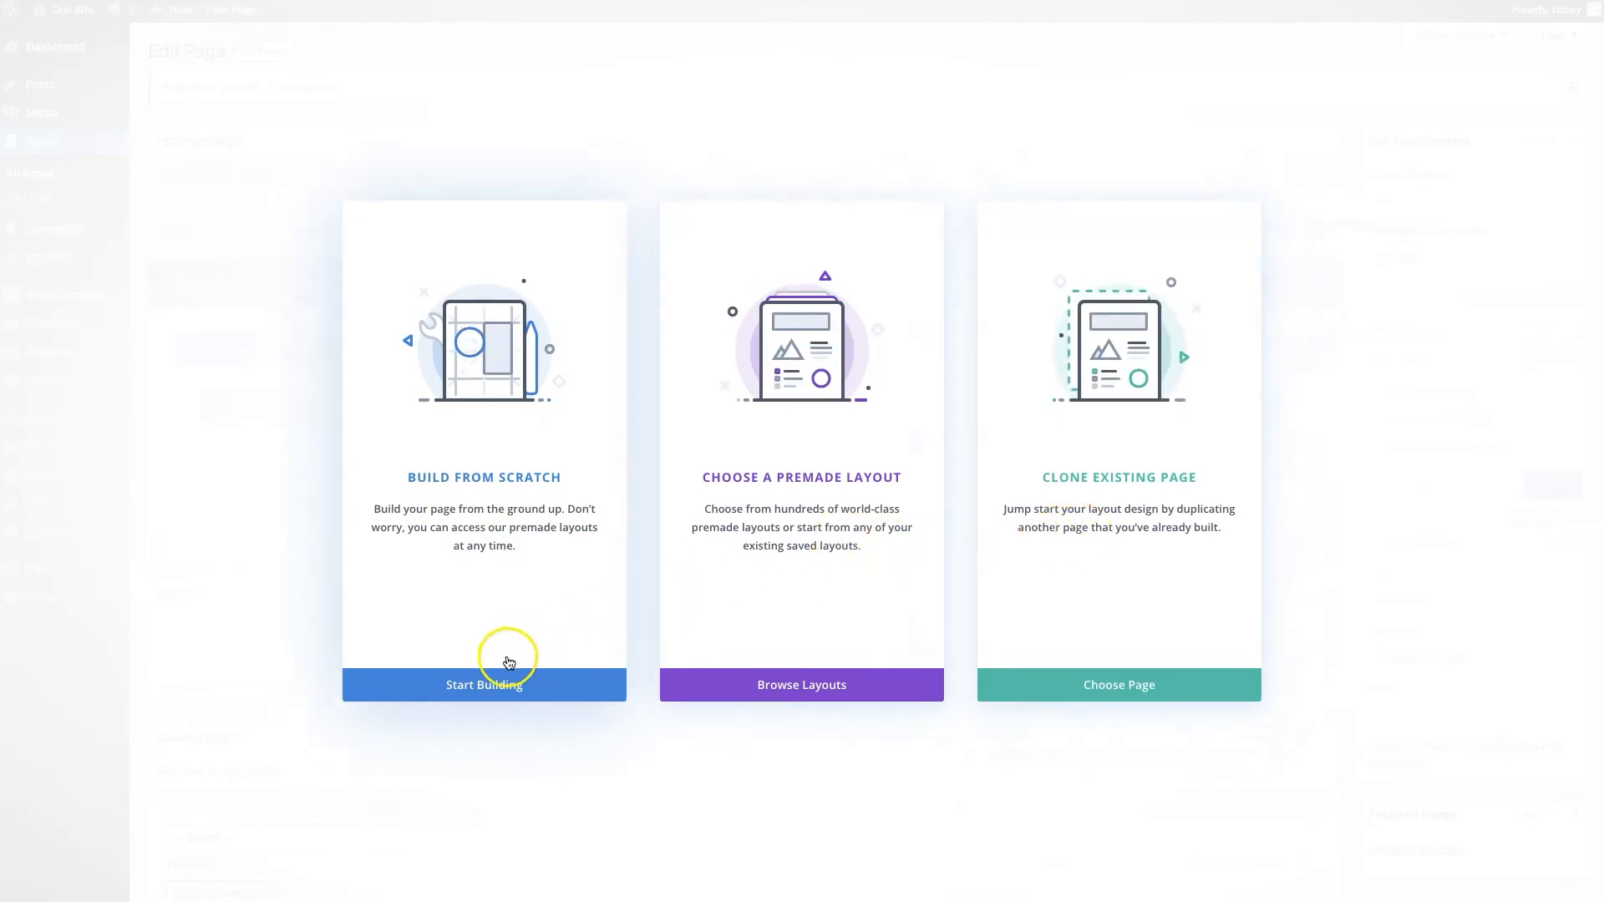
Build from scratch: add a one-column row with a default Slider module, then publish Homepage
click(479, 687)
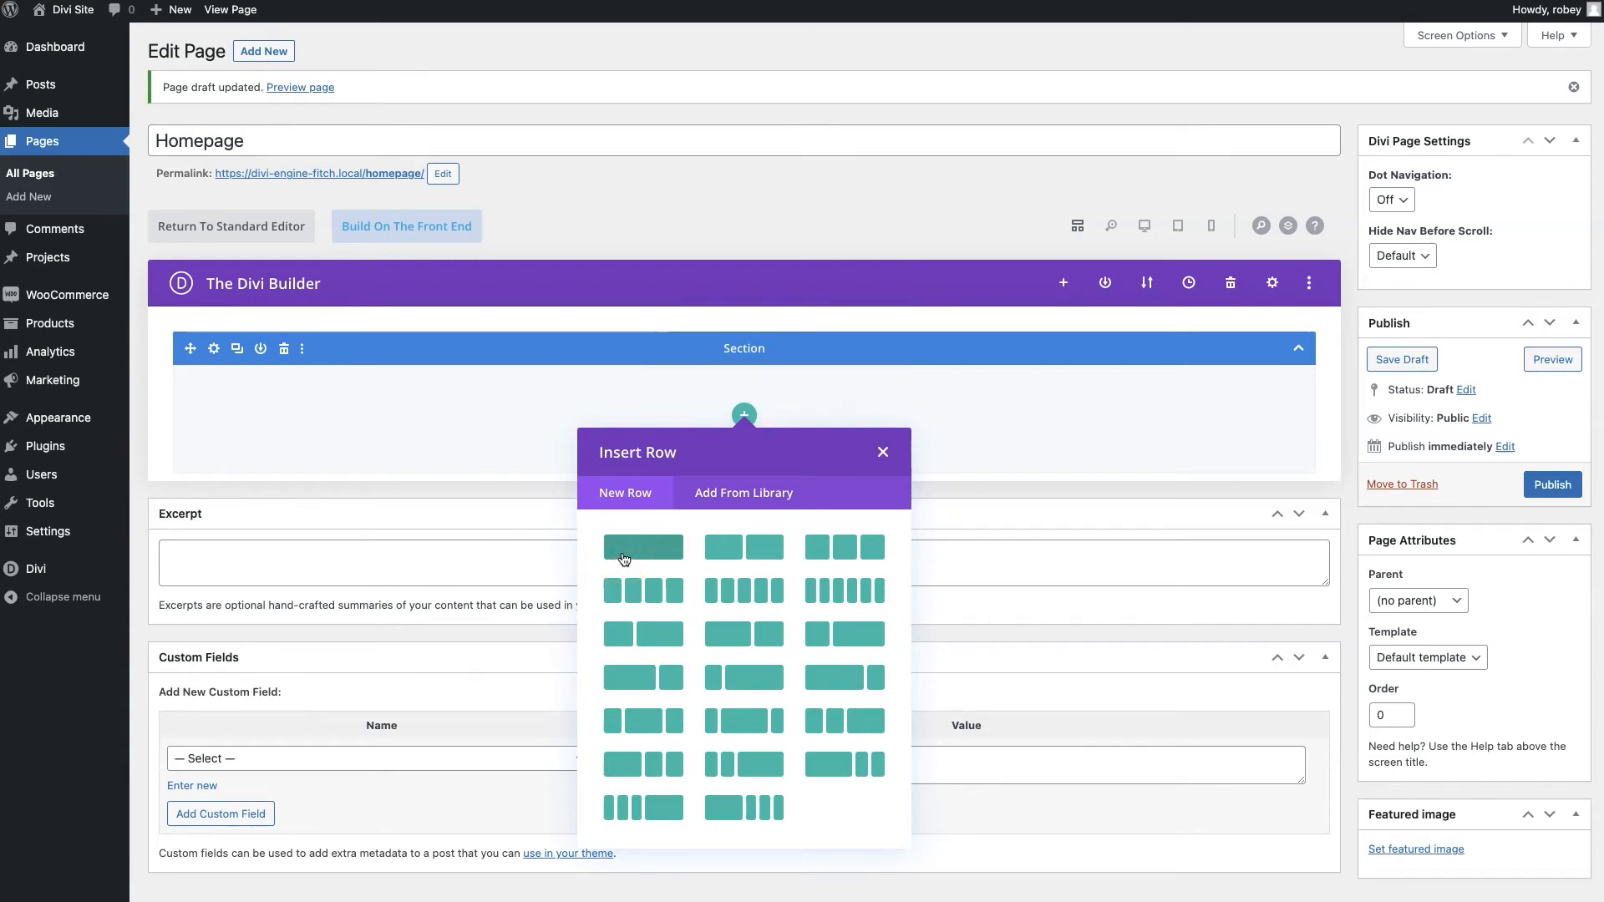
click(1154, 231)
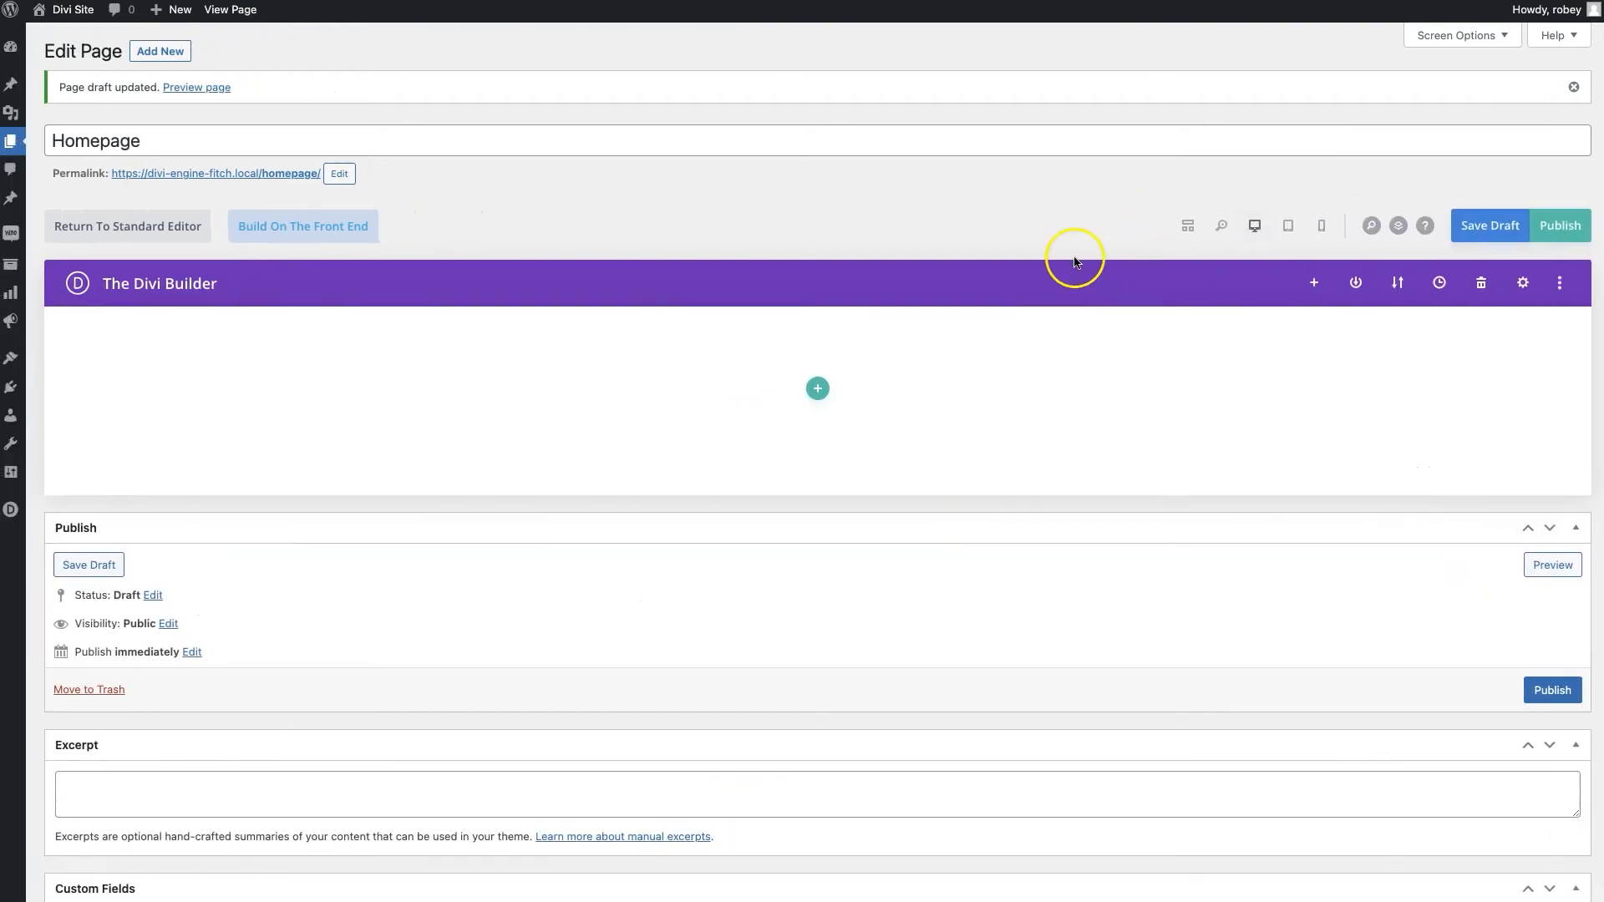
click(818, 390)
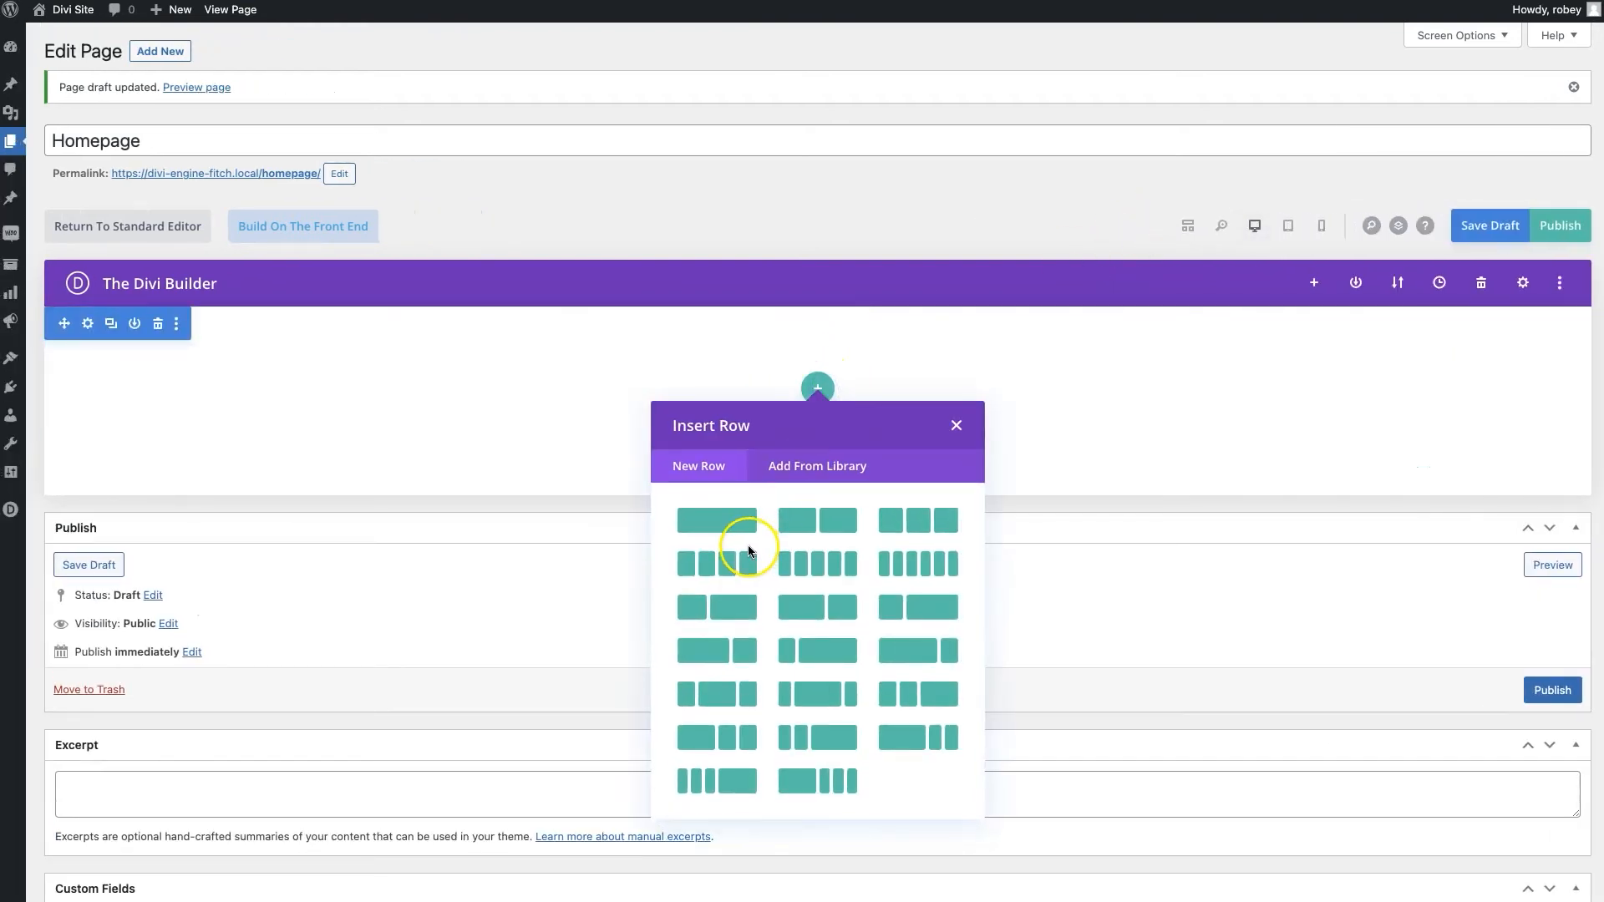
click(717, 529)
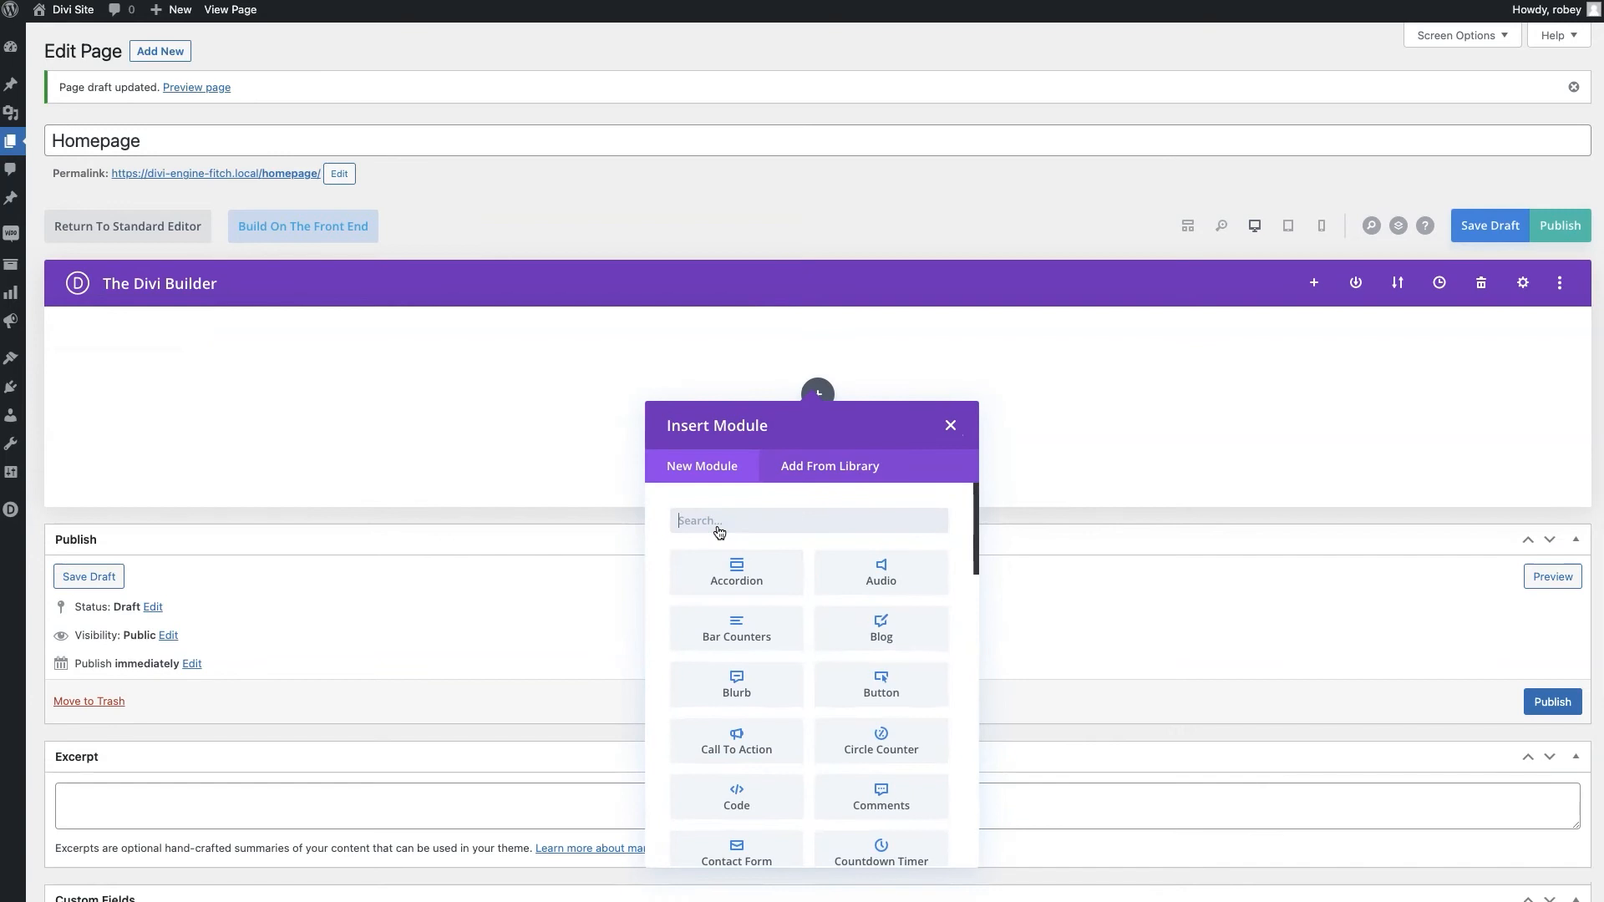
text(lide)
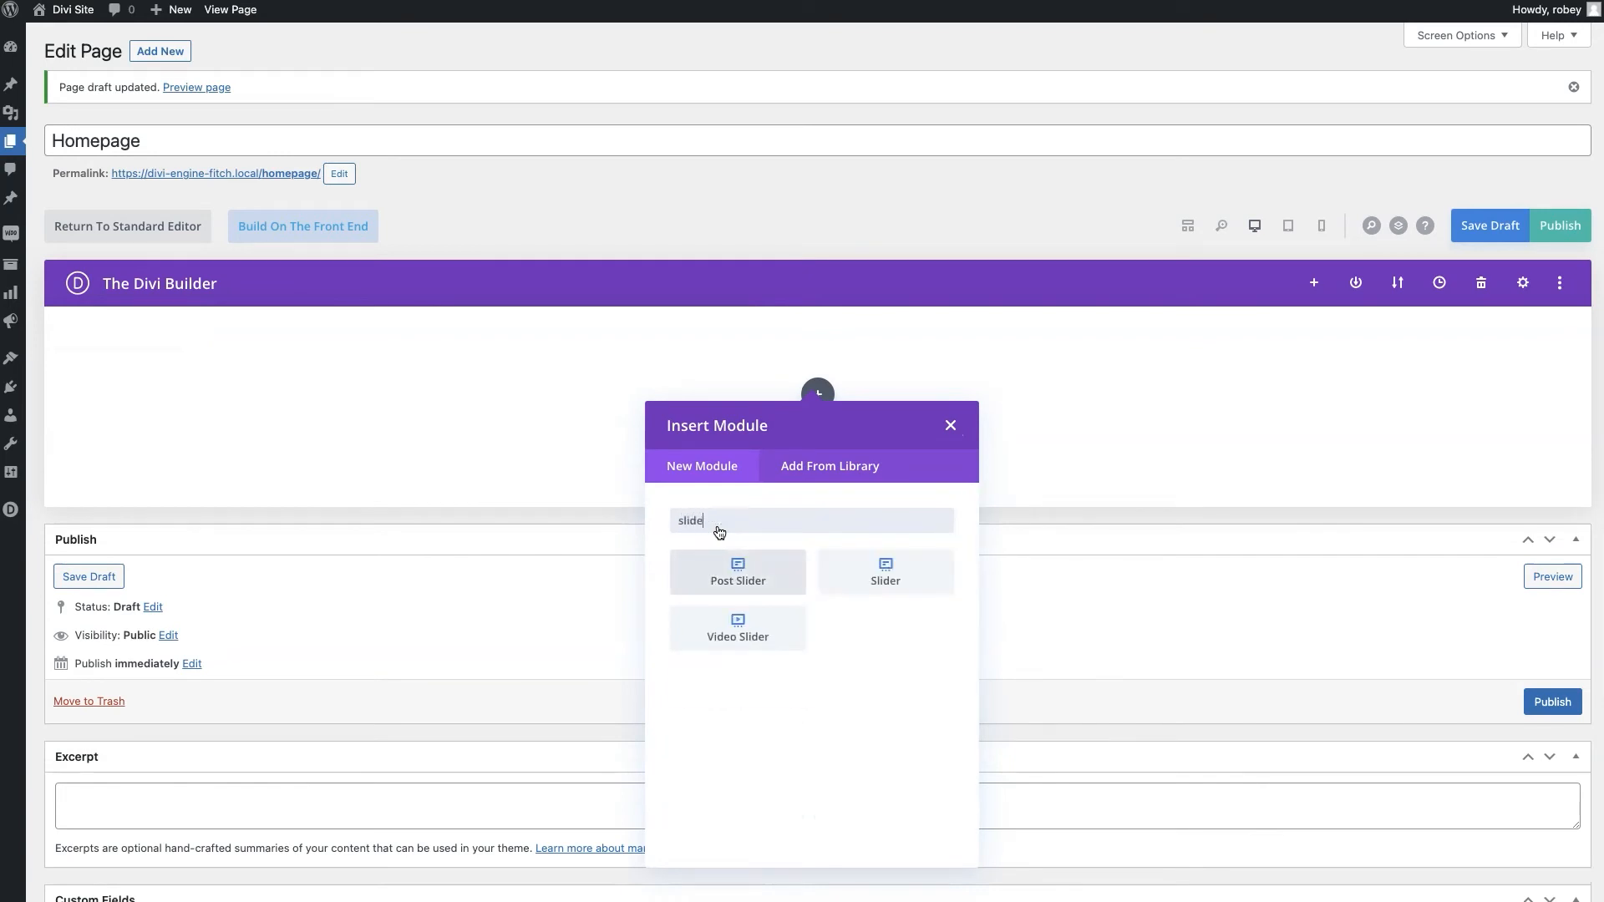
click(904, 563)
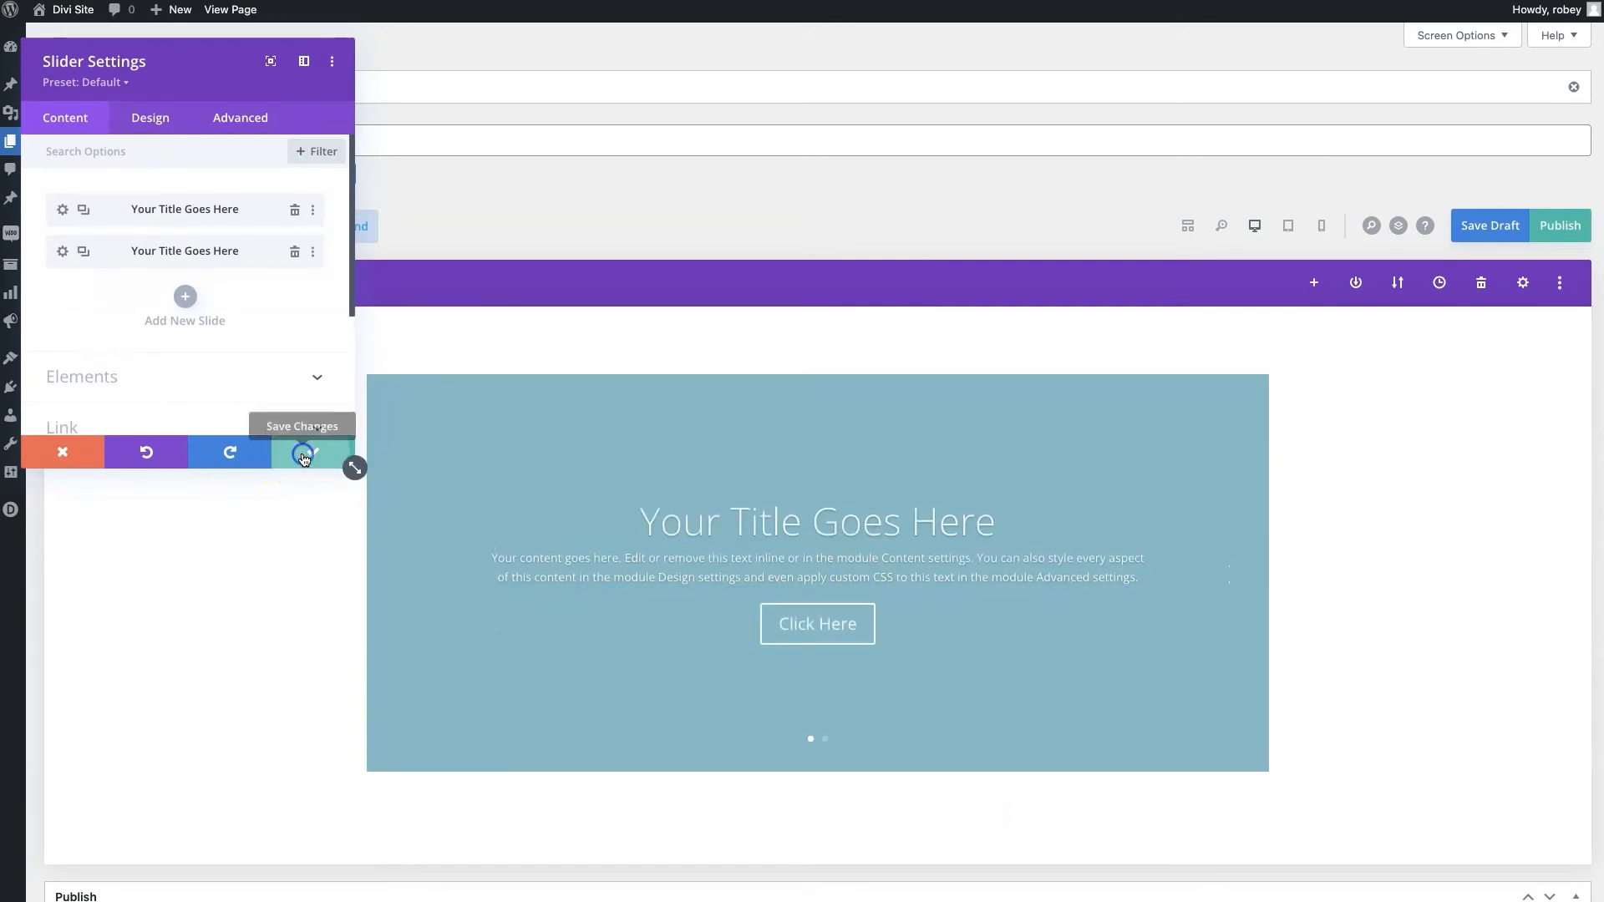
click(309, 454)
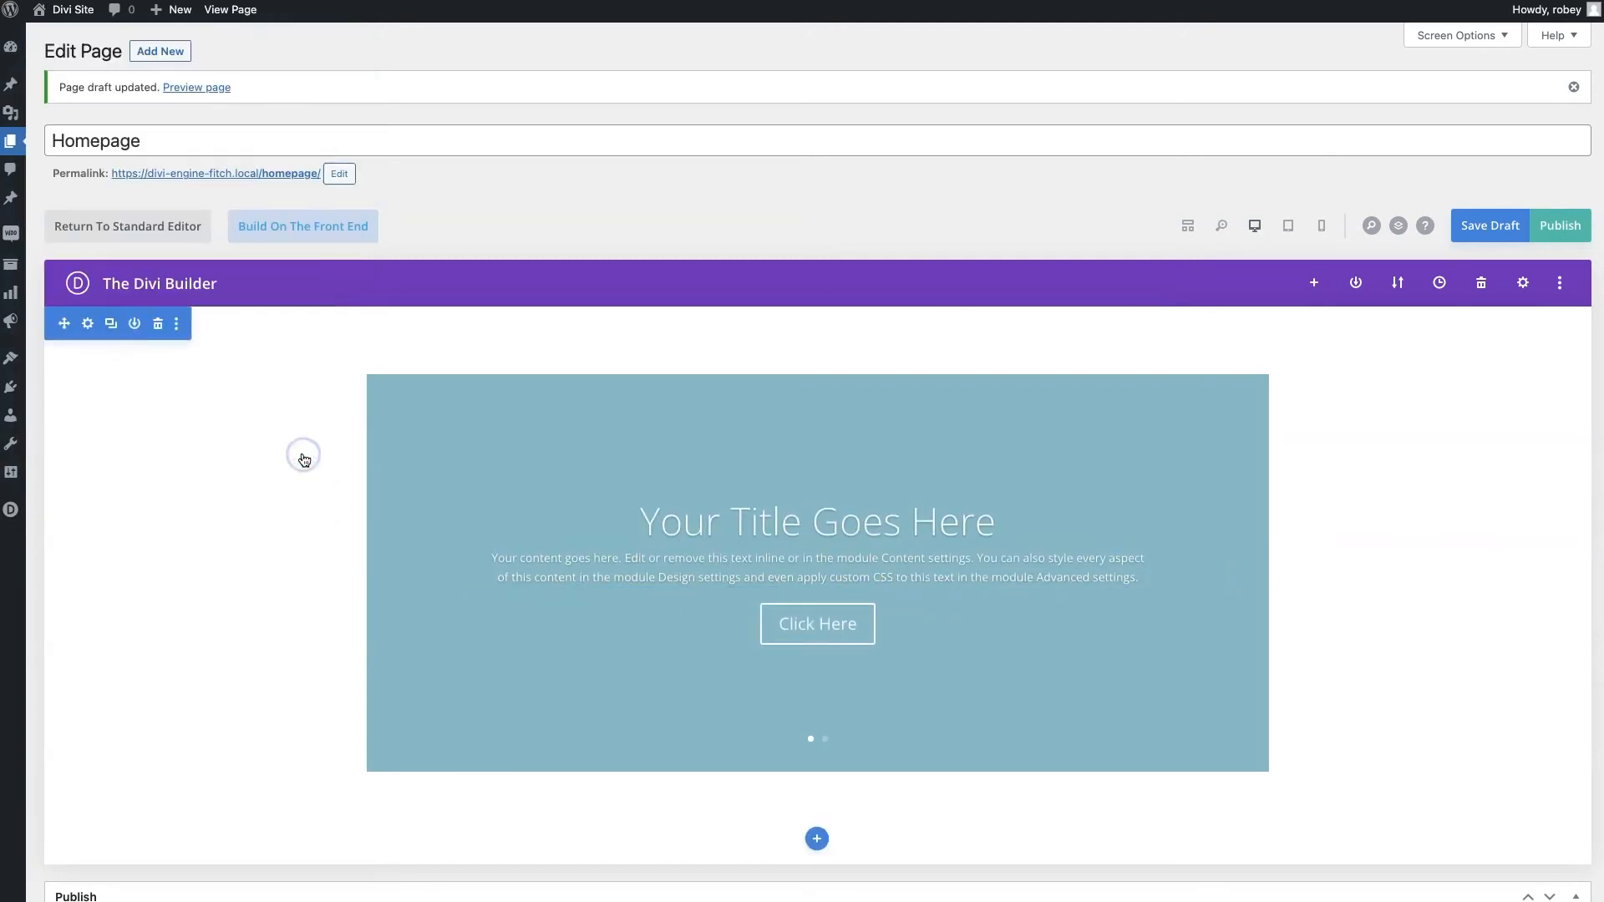
click(1551, 230)
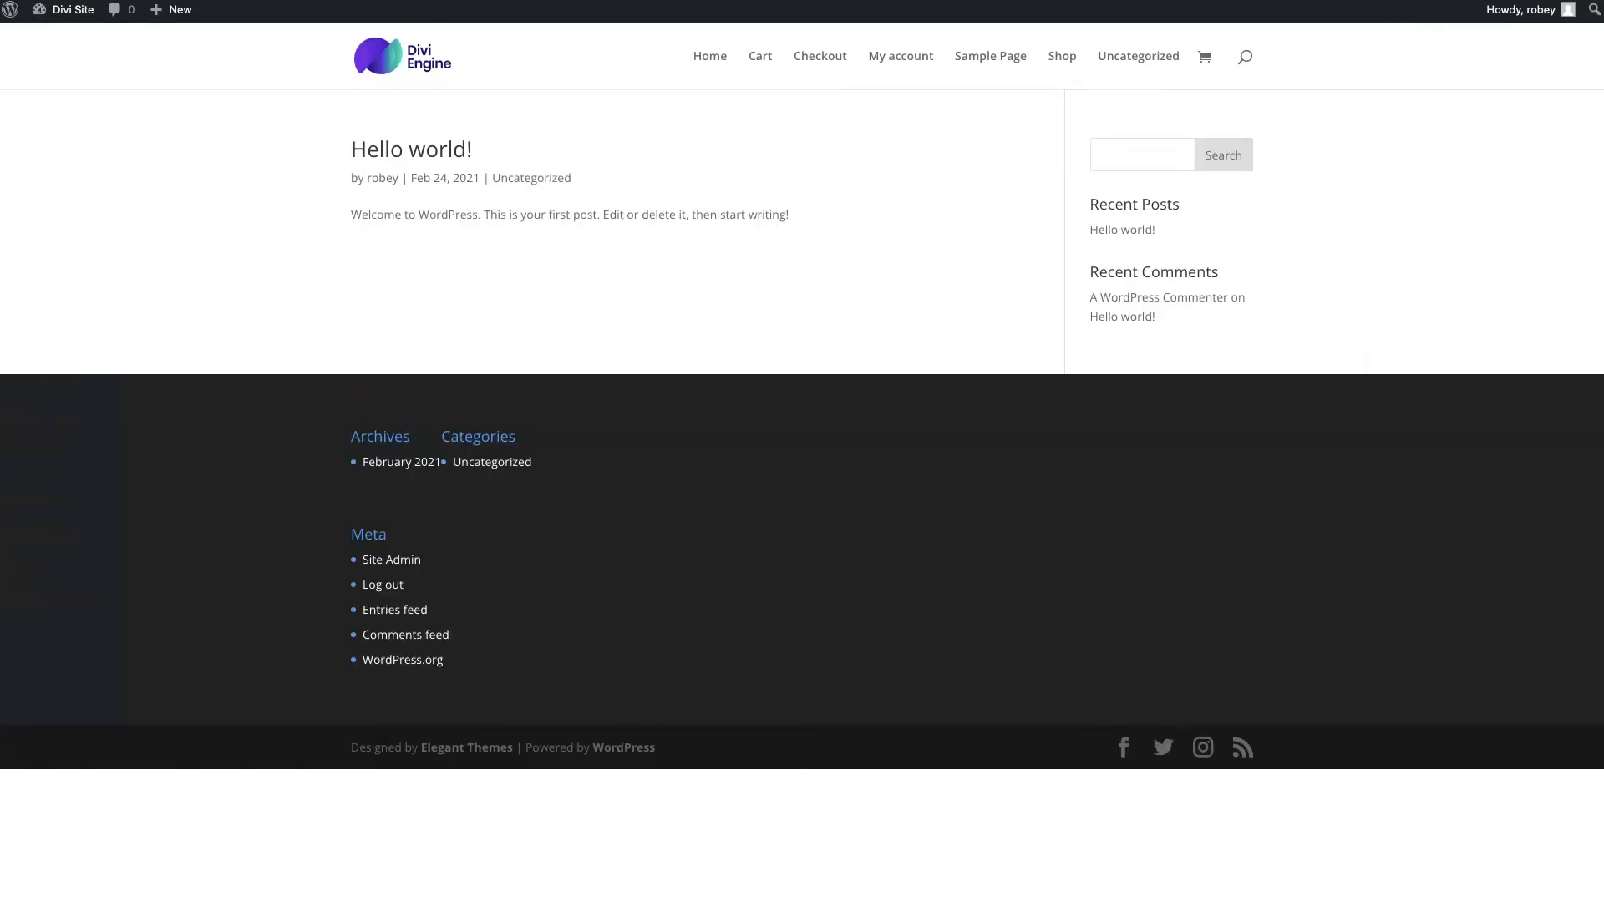
View the published Homepage on the site's front end
click(532, 236)
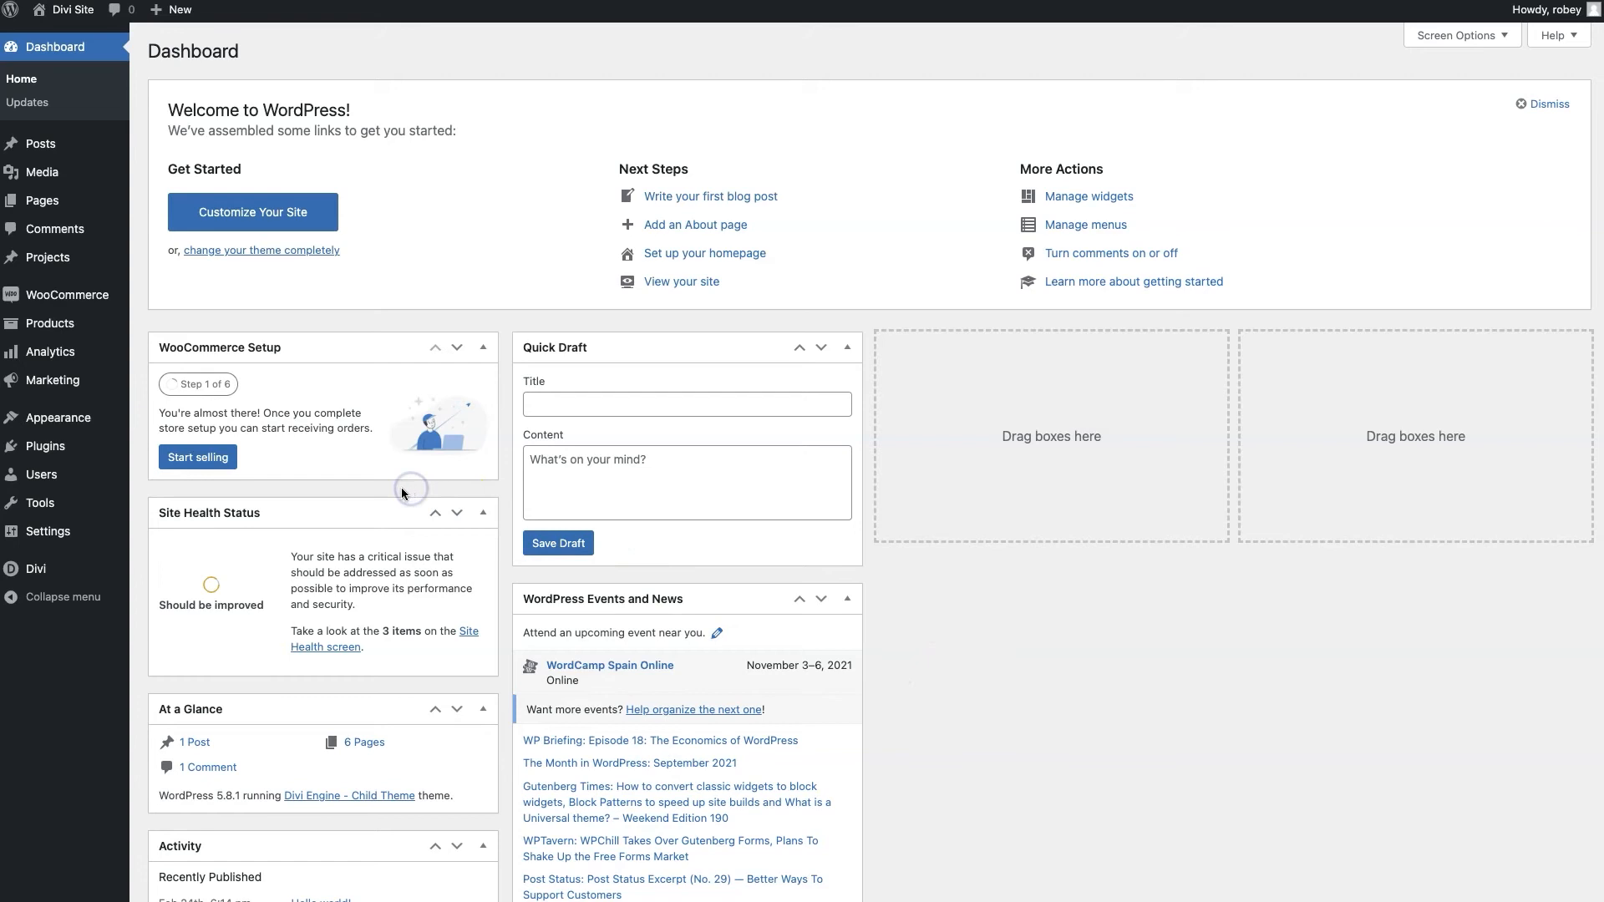
In Settings > General, change the site title to 'Divi Engine & Fitch'
mouse_move(67, 531)
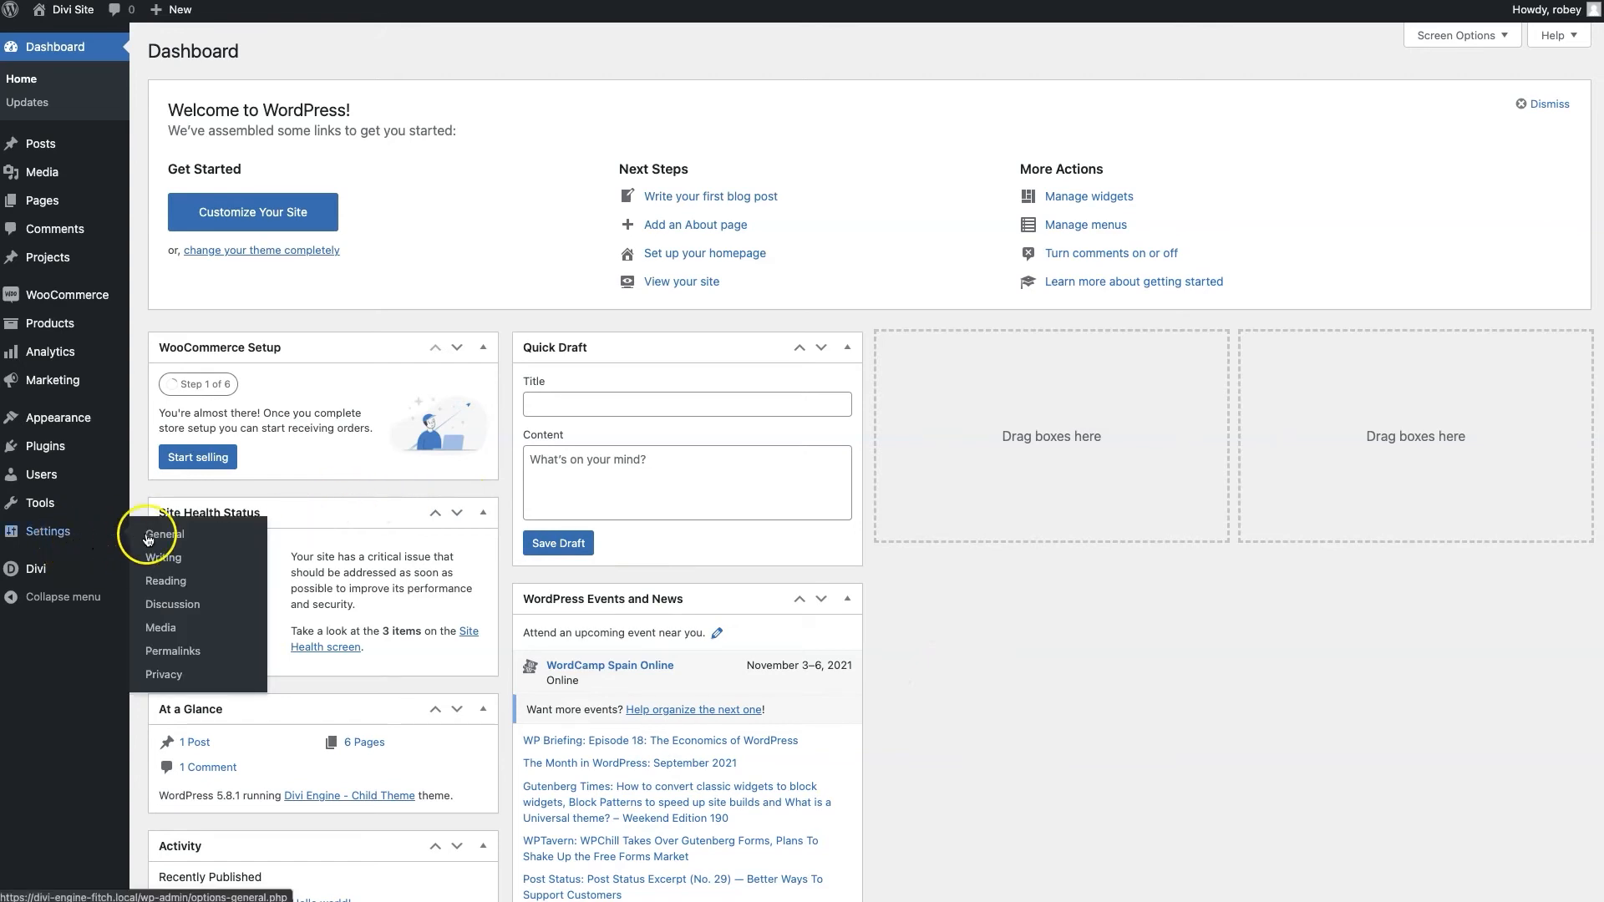
click(178, 536)
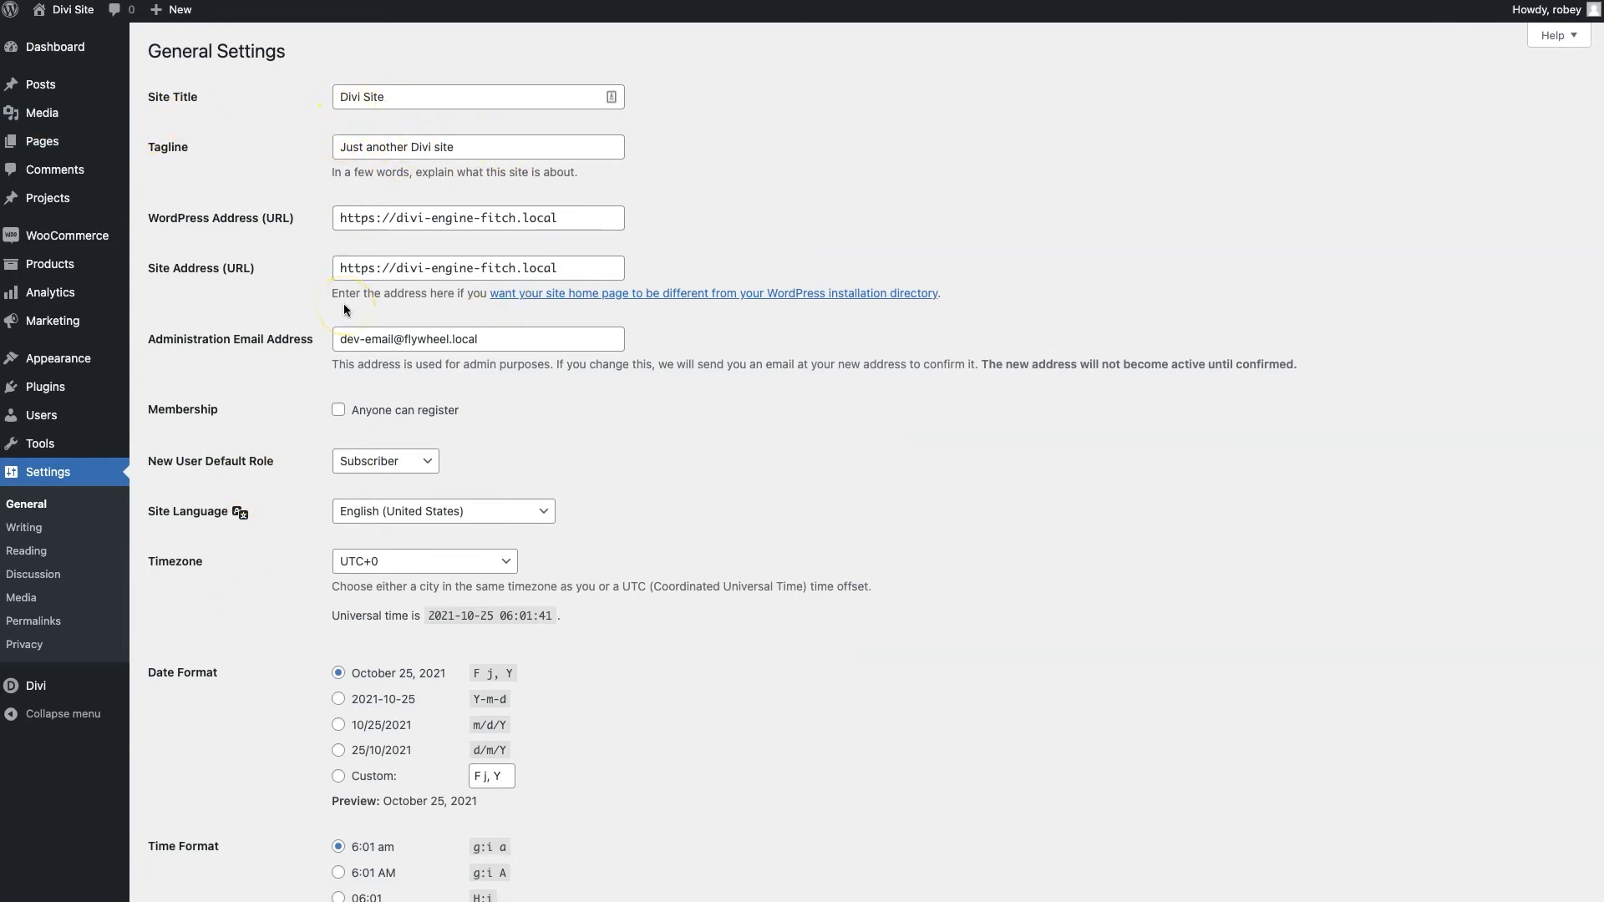
triple_click(363, 89)
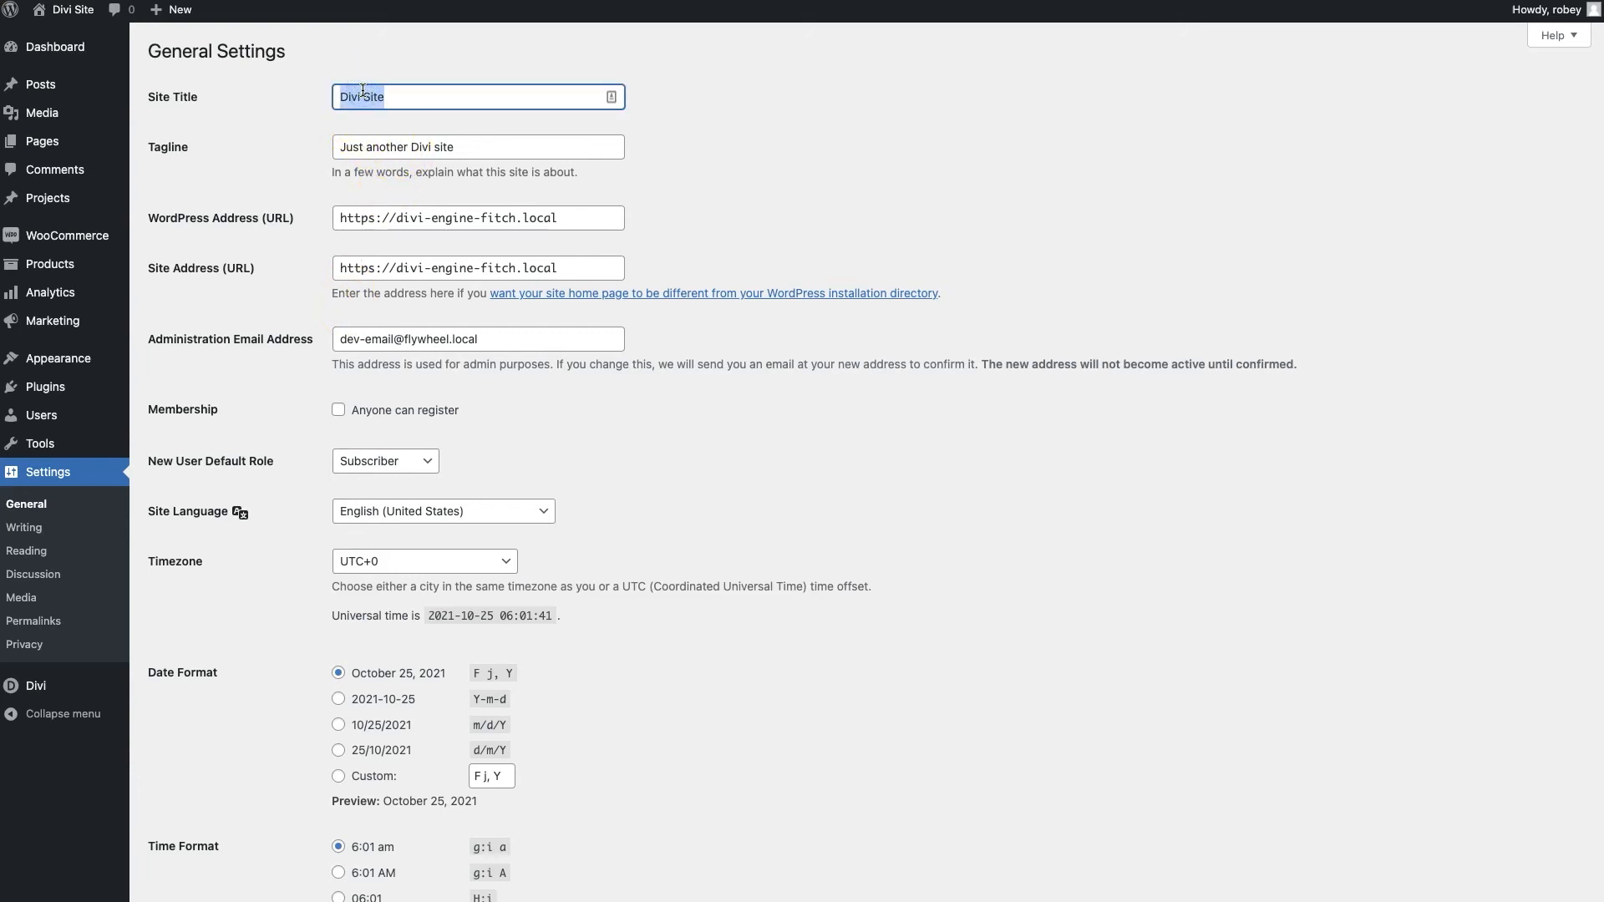
text(Divi Enhgin)
key(BackSpace)
key(BackSpace)
key(BackSpace)
key(BackSpace)
text(gine & Fitch)
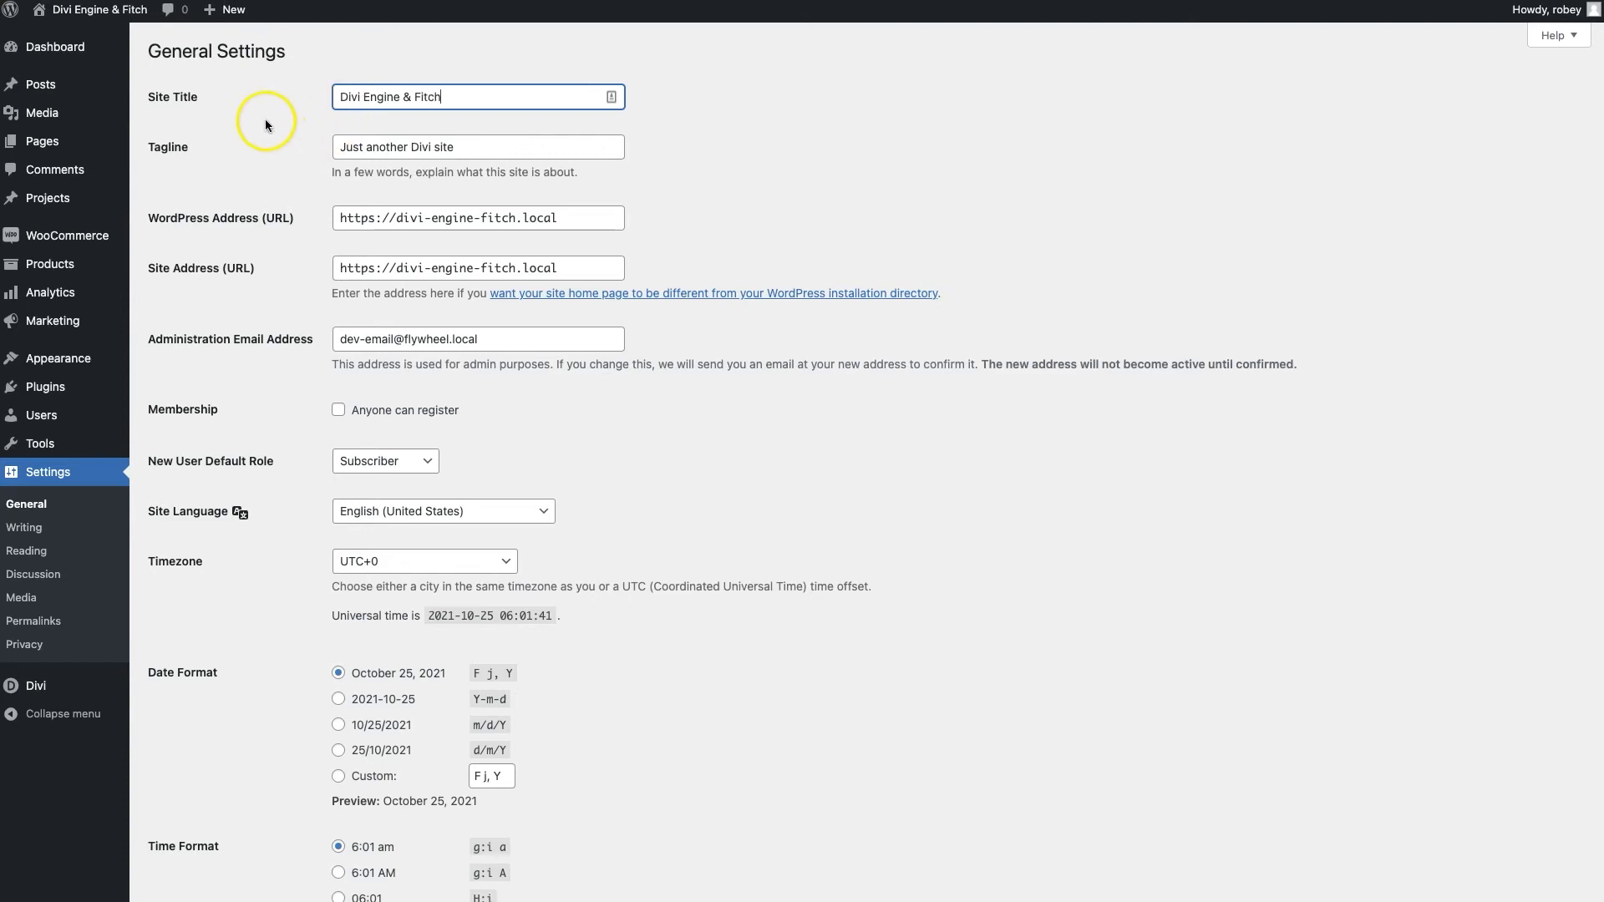
Delete the default tagline so the field is empty
click(360, 145)
triple_click(361, 145)
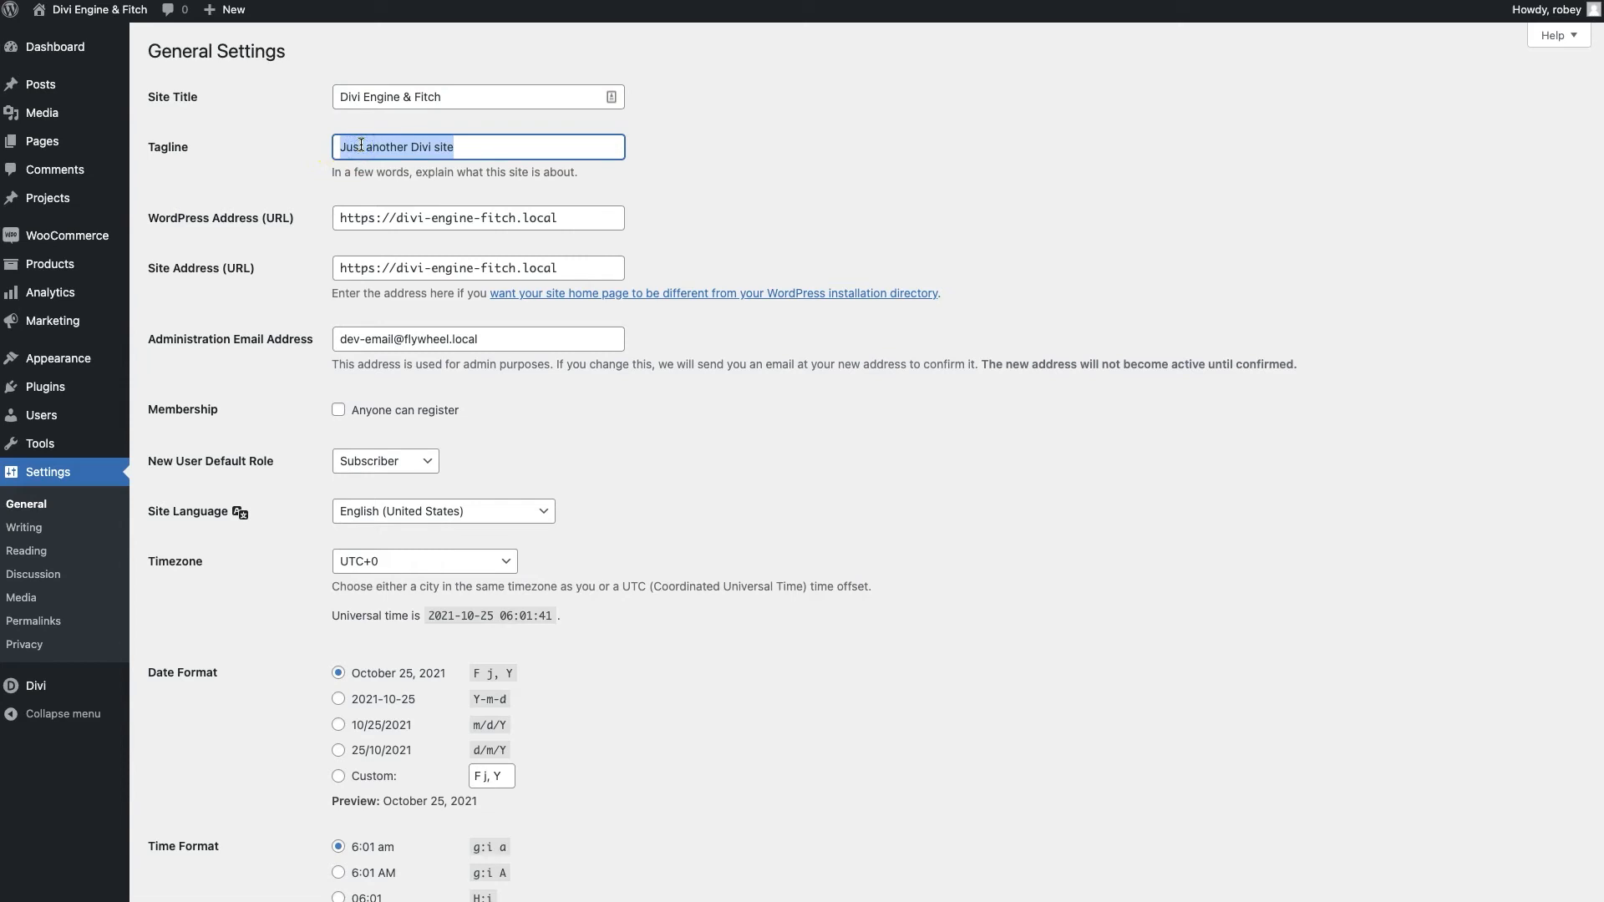
key(BackSpace)
click(269, 425)
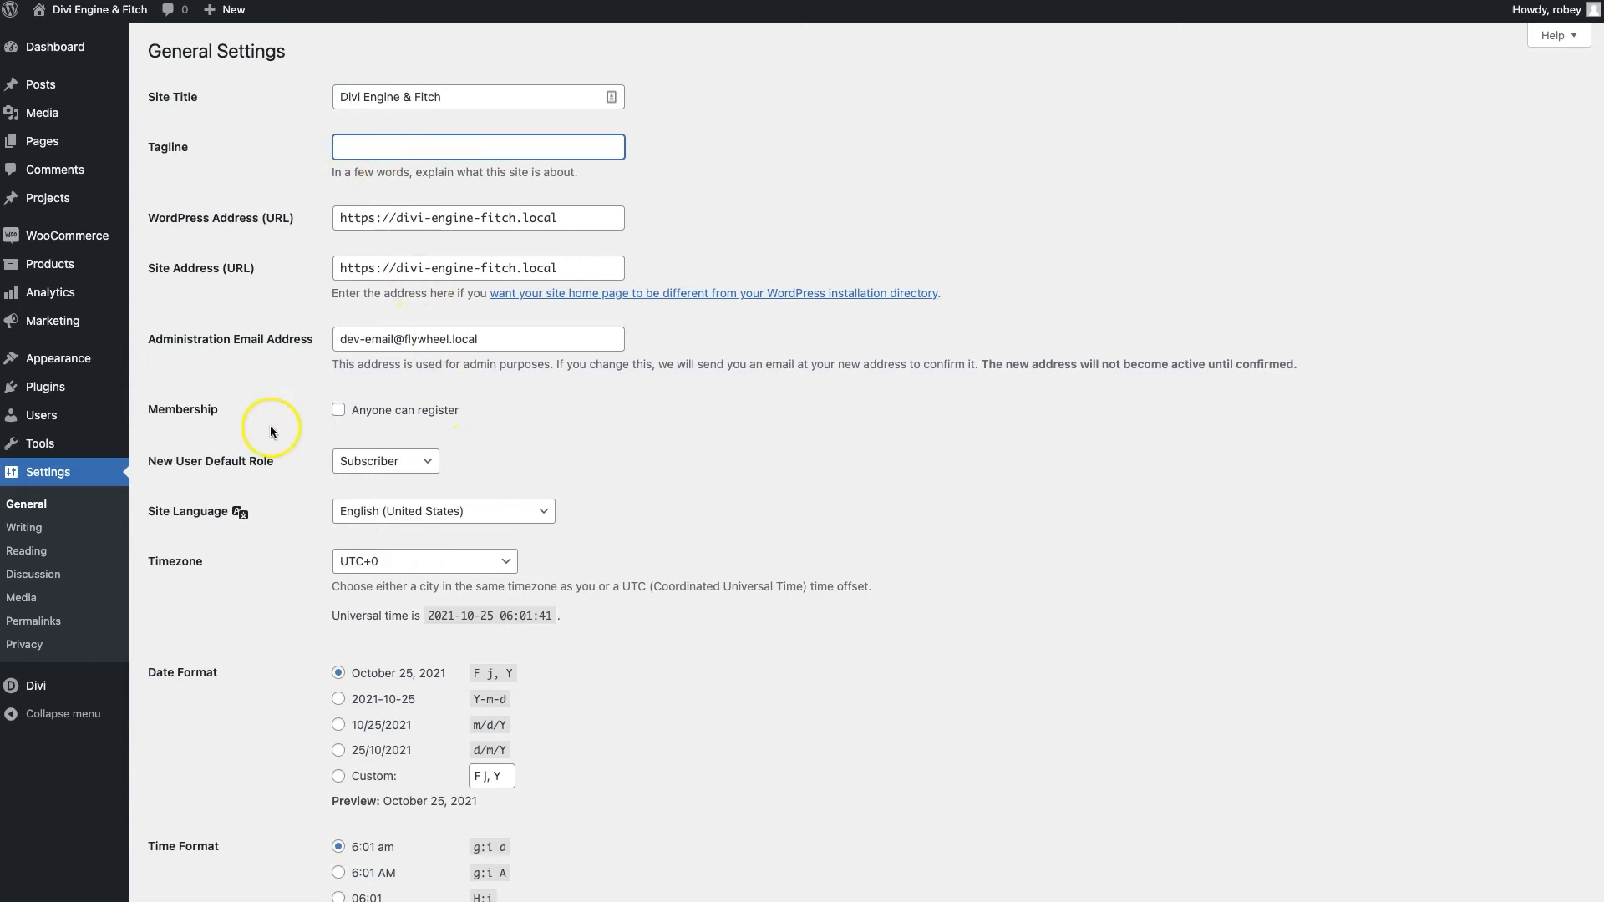
click(410, 286)
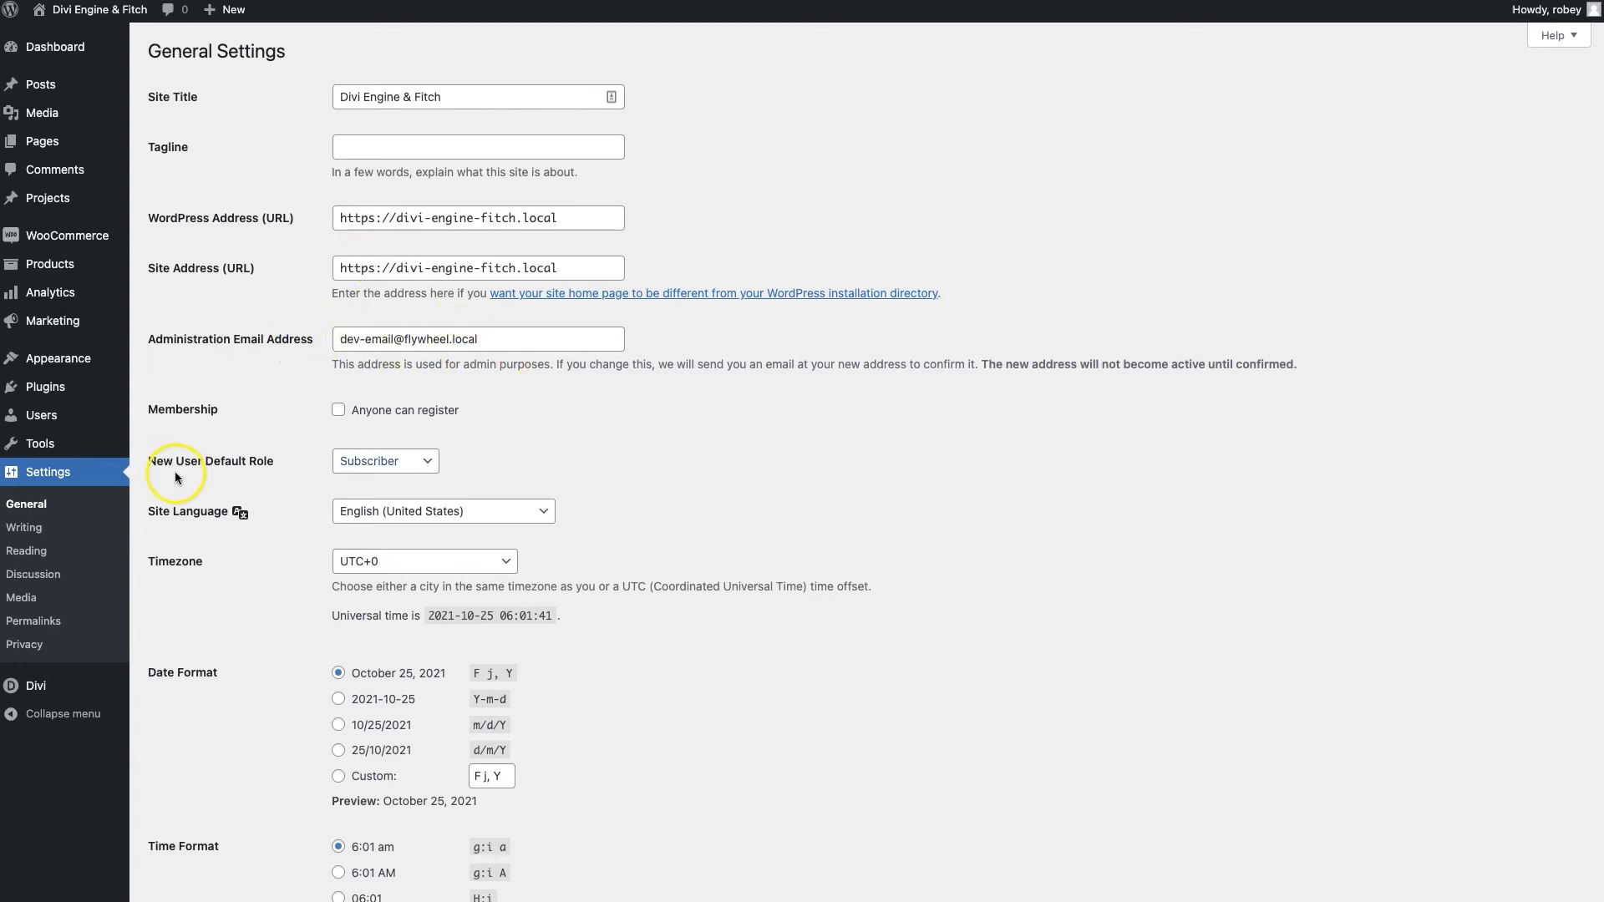
Enable 'Anyone can register', make Customer the new-user default role, and save the settings
scroll(199, 526, down, 2)
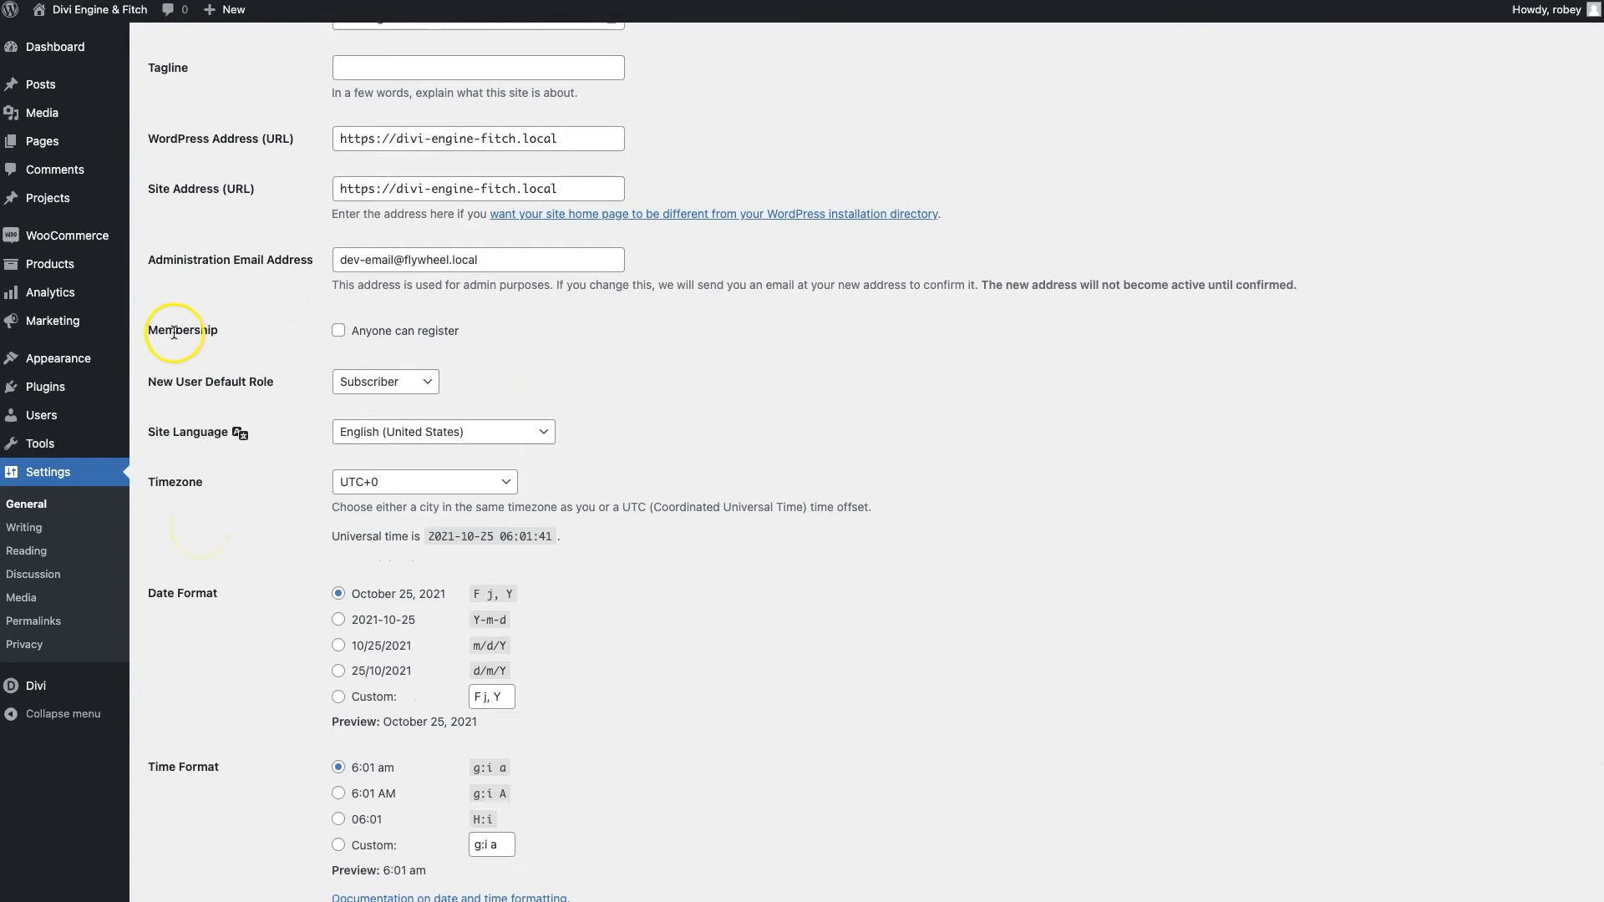
click(408, 335)
click(413, 385)
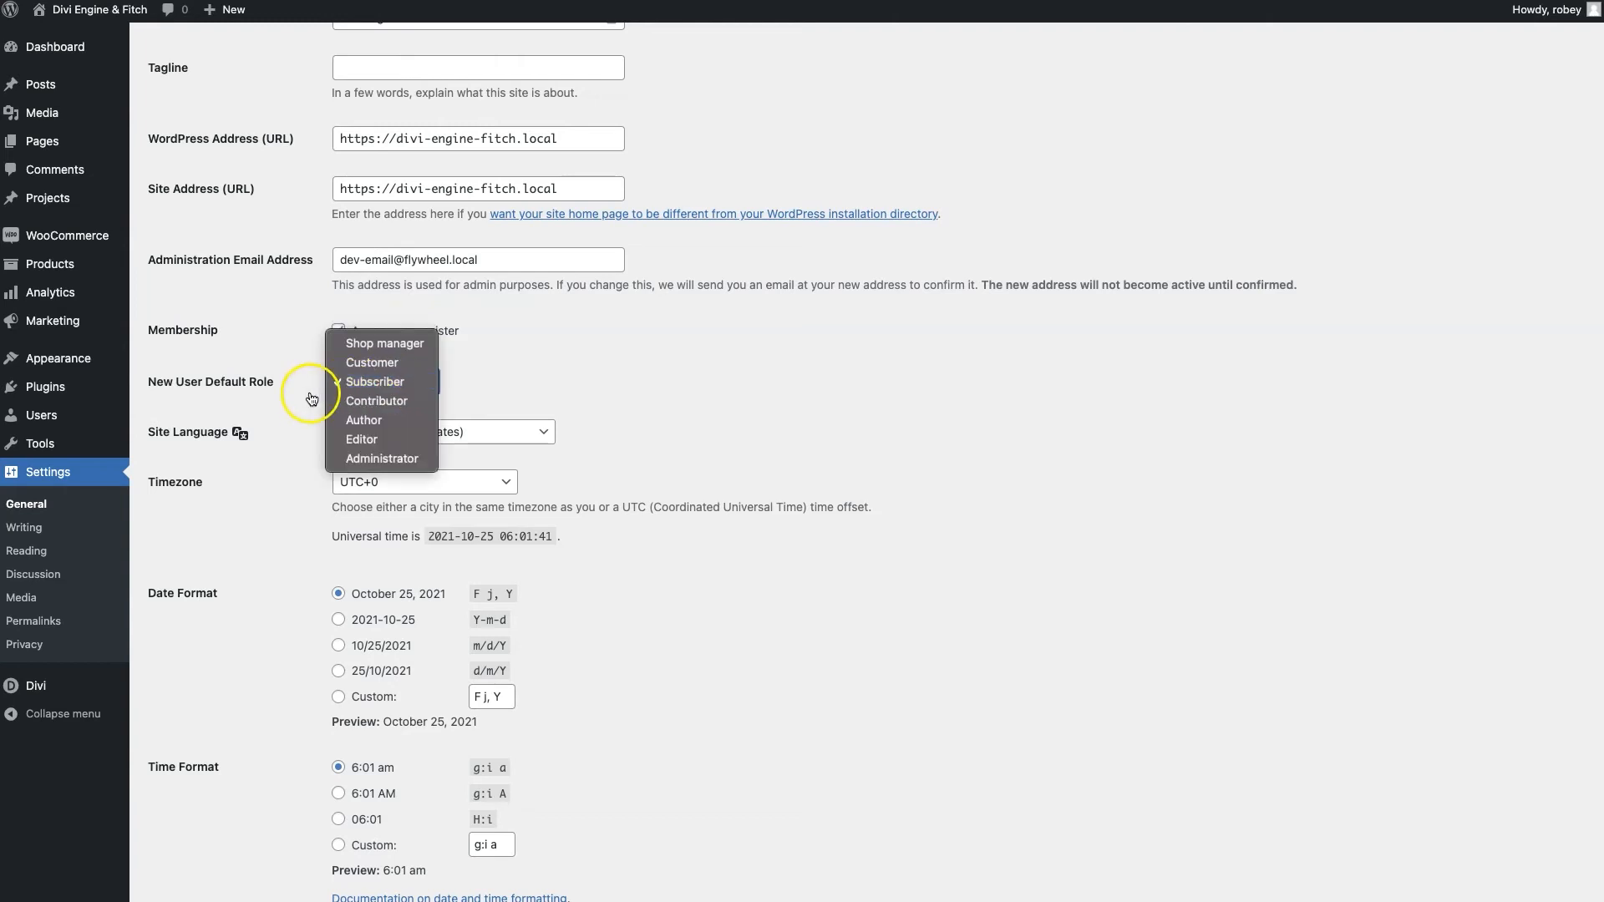
click(373, 364)
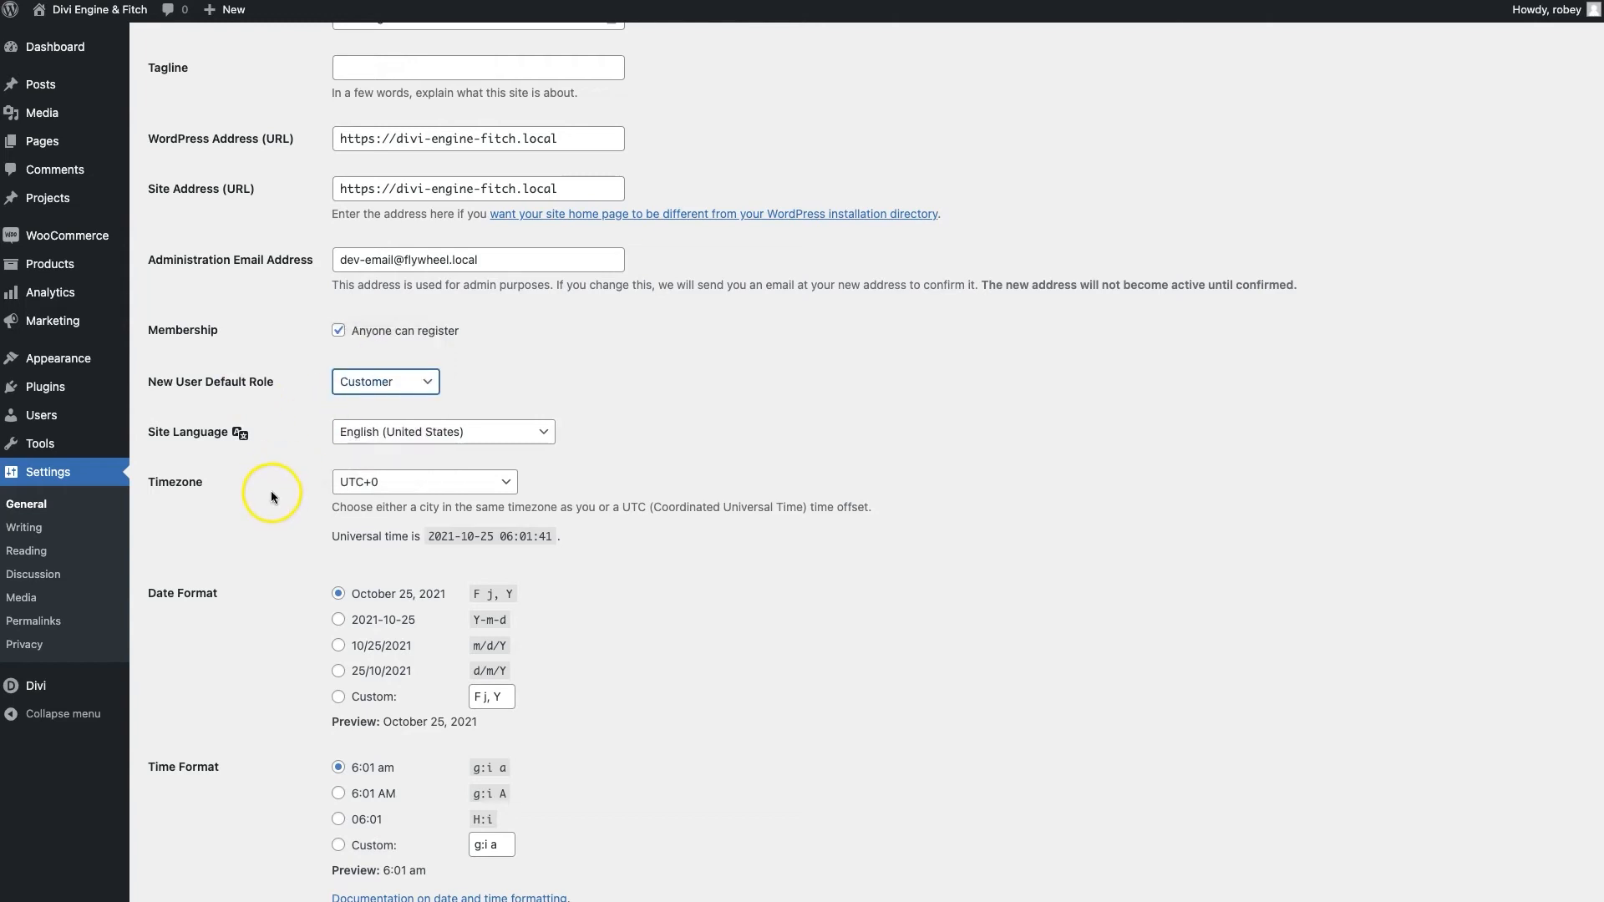
click(372, 387)
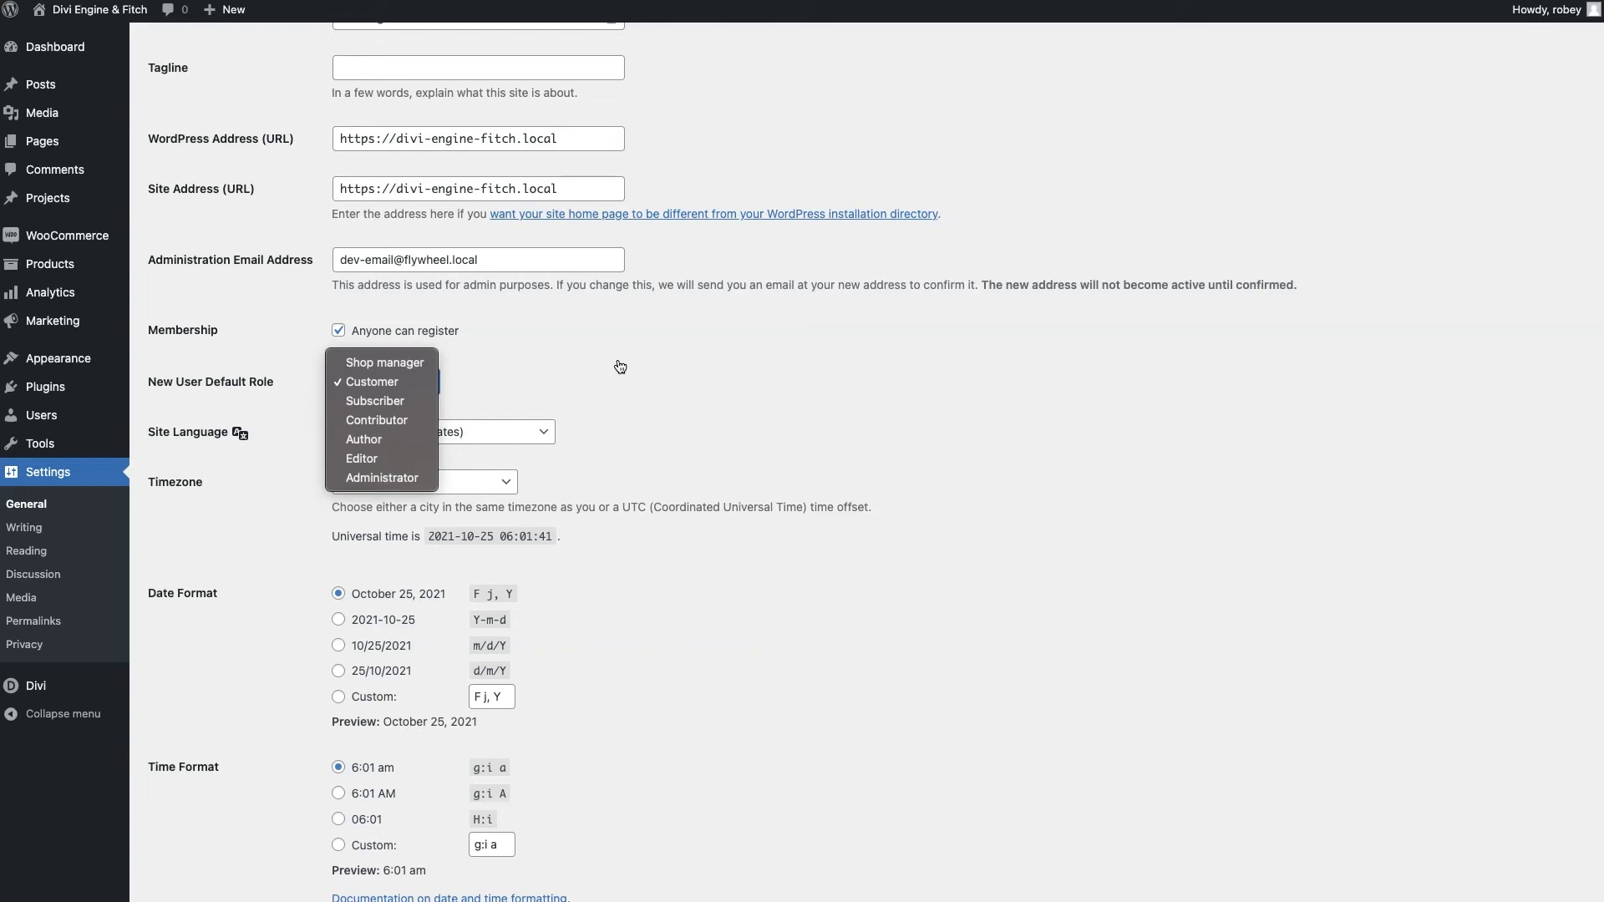
click(621, 368)
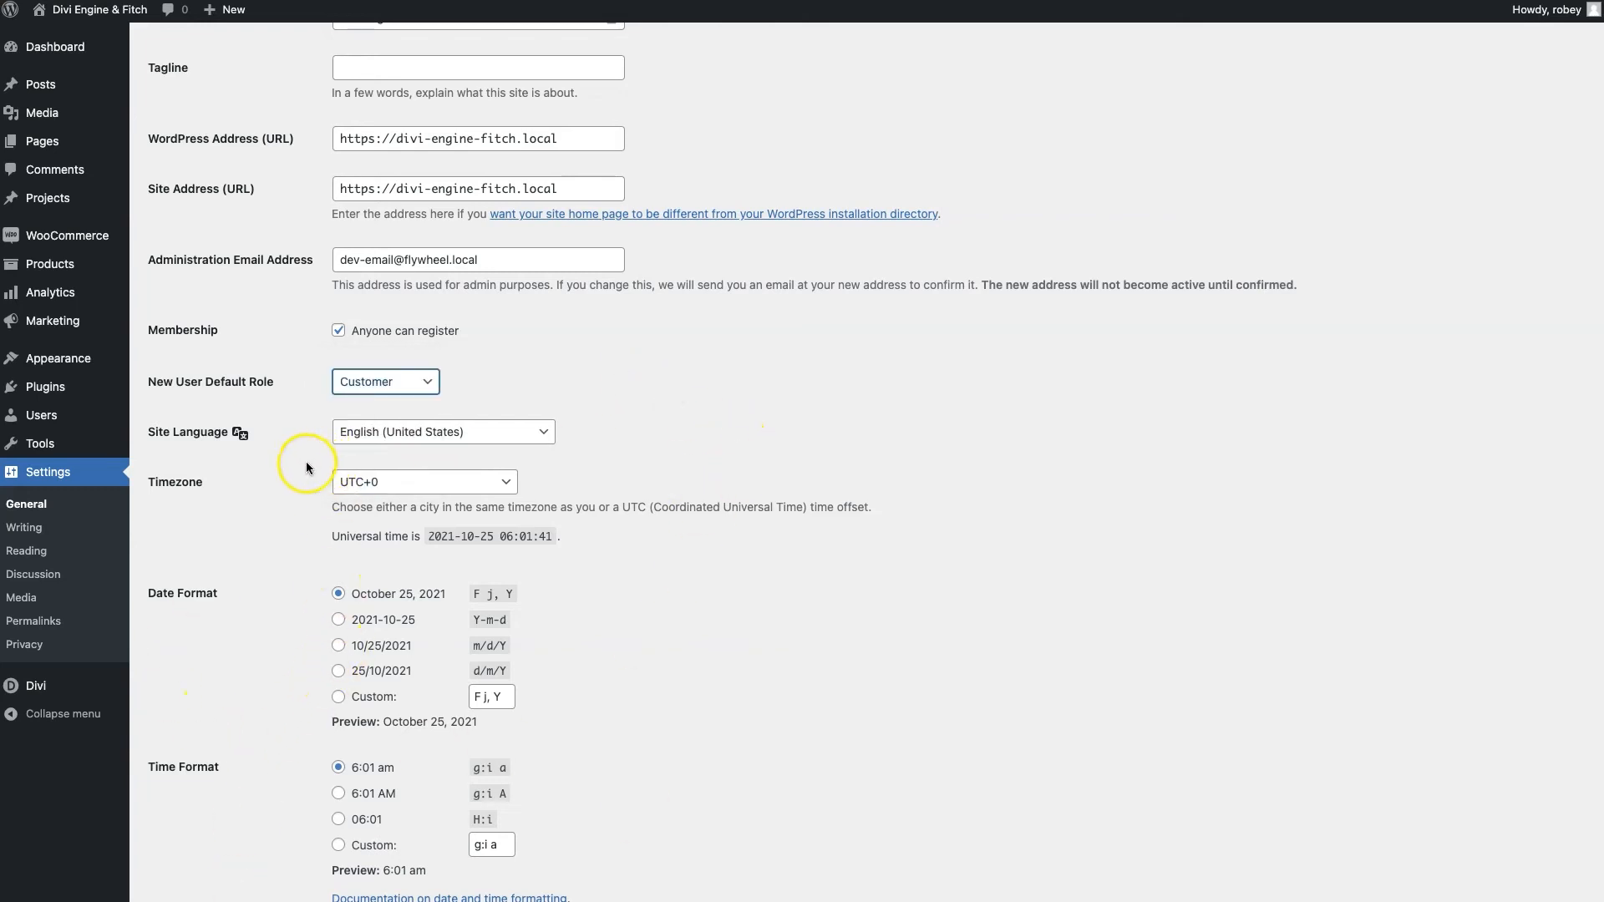
scroll(464, 780, down, 3)
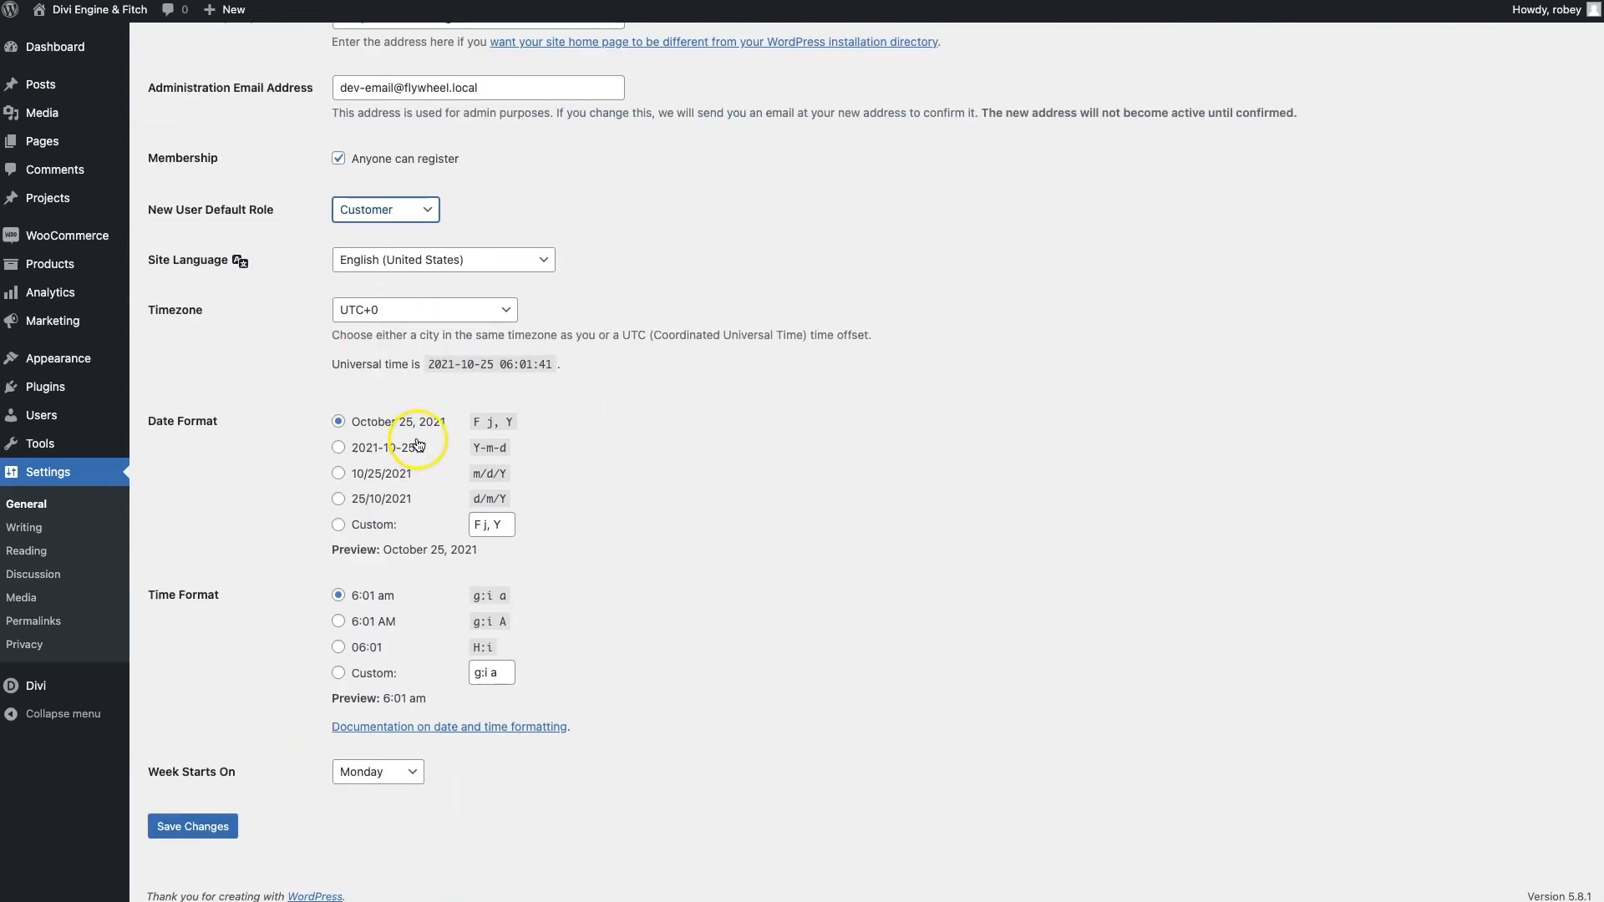
scroll(440, 427, up, 2)
scroll(440, 426, down, 2)
click(203, 827)
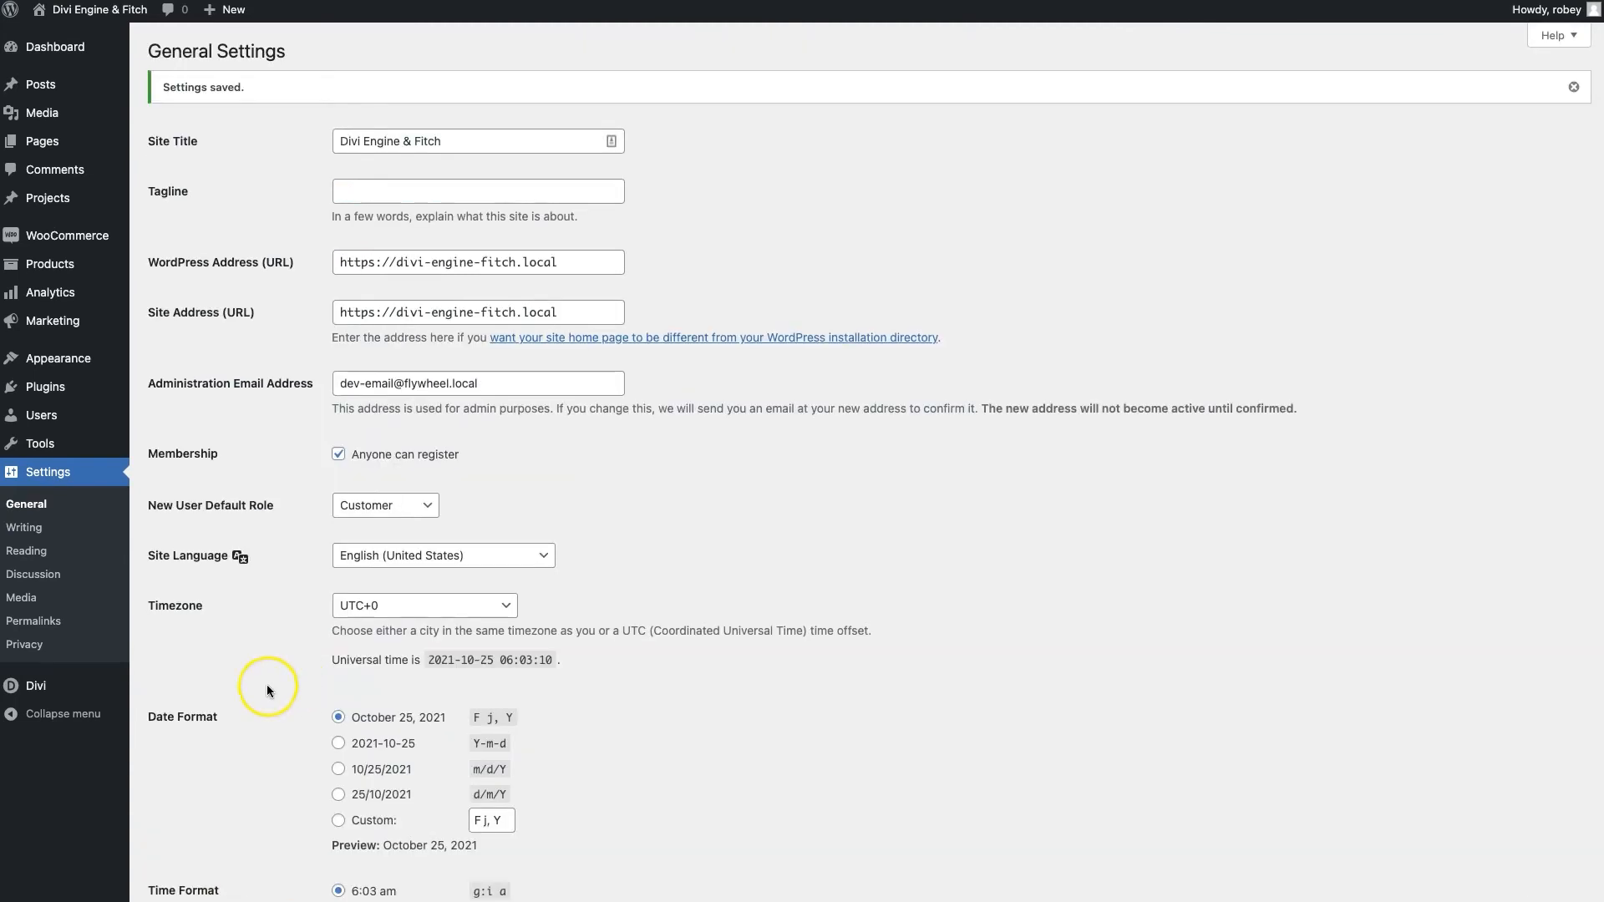
Glance at the Writing Settings, then move on to the Reading Settings page
click(29, 530)
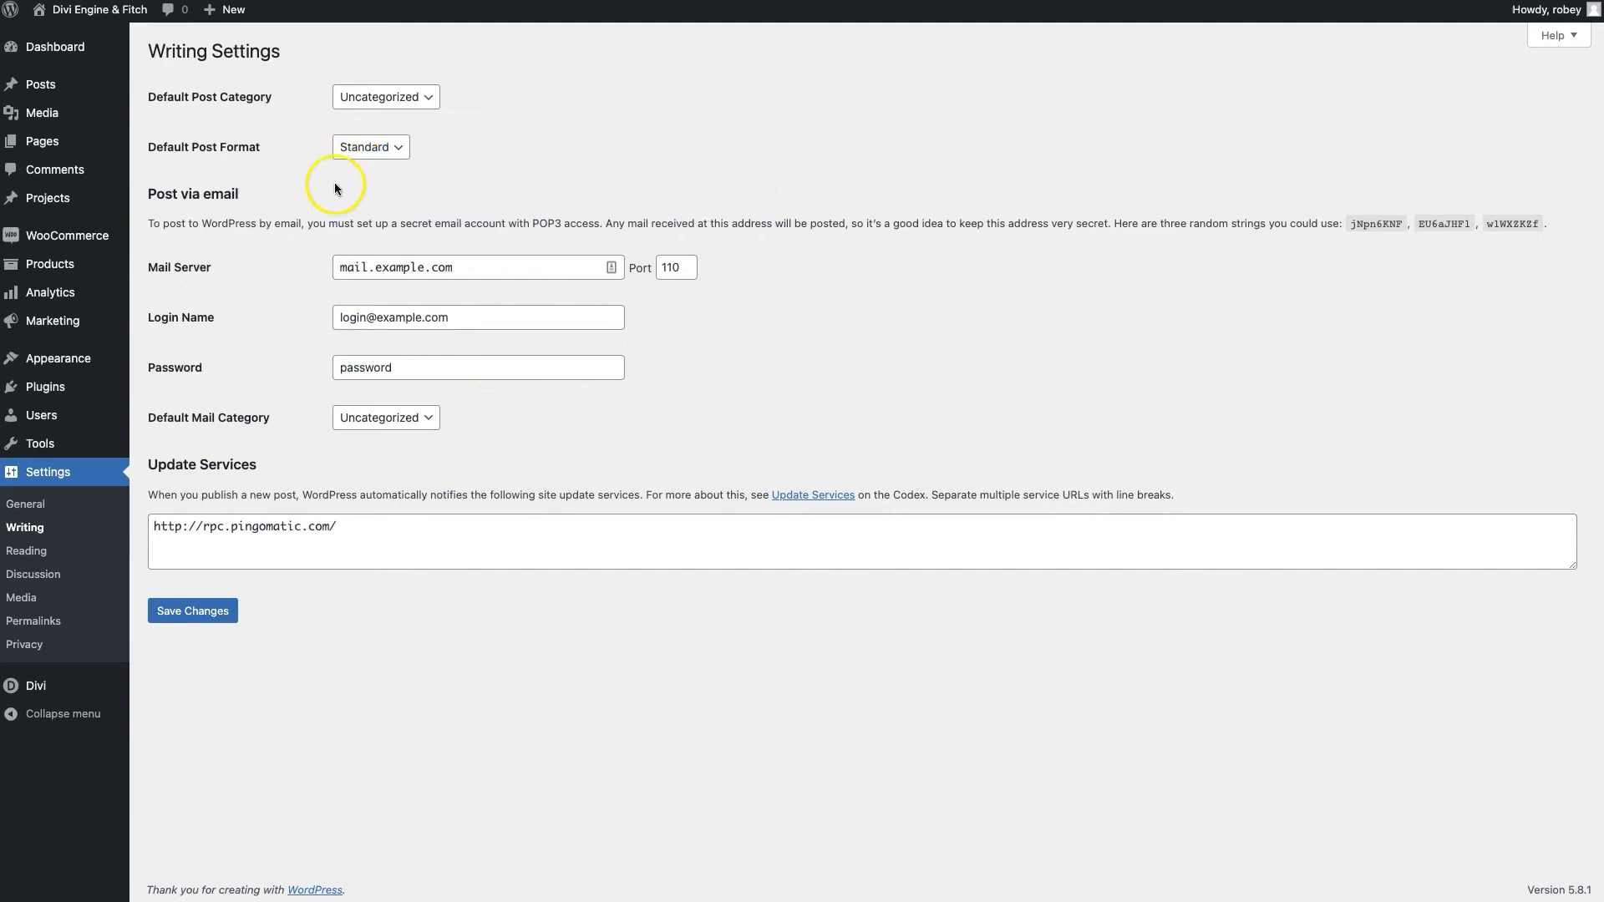
click(37, 554)
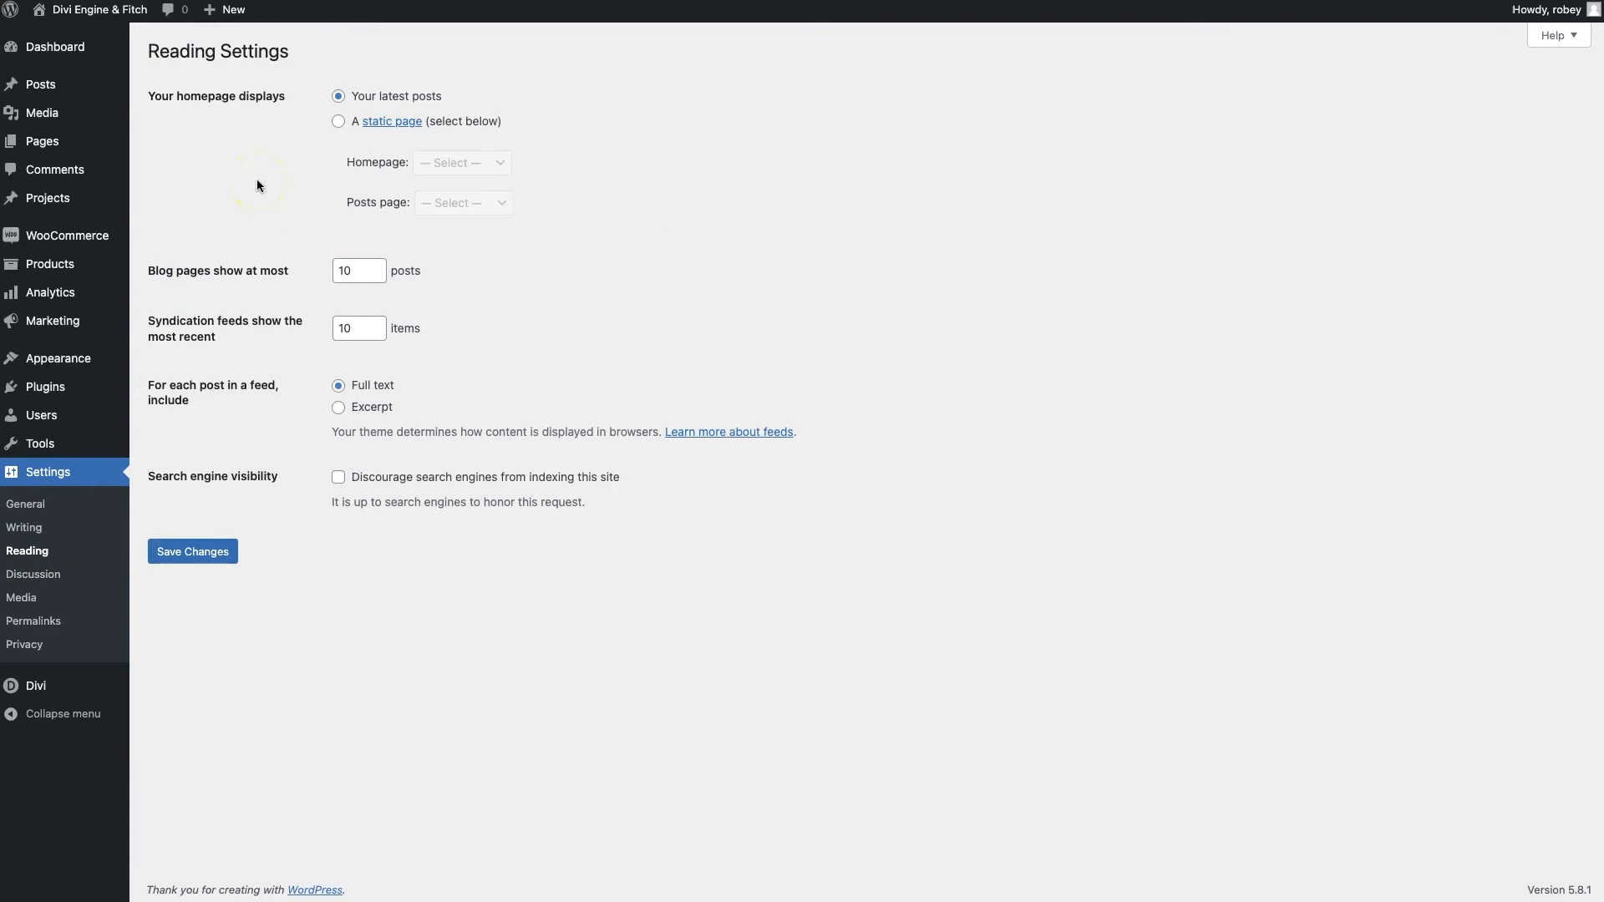
Make 'Homepage' the static front page, save, check the live site, then open Discussion Settings
click(339, 123)
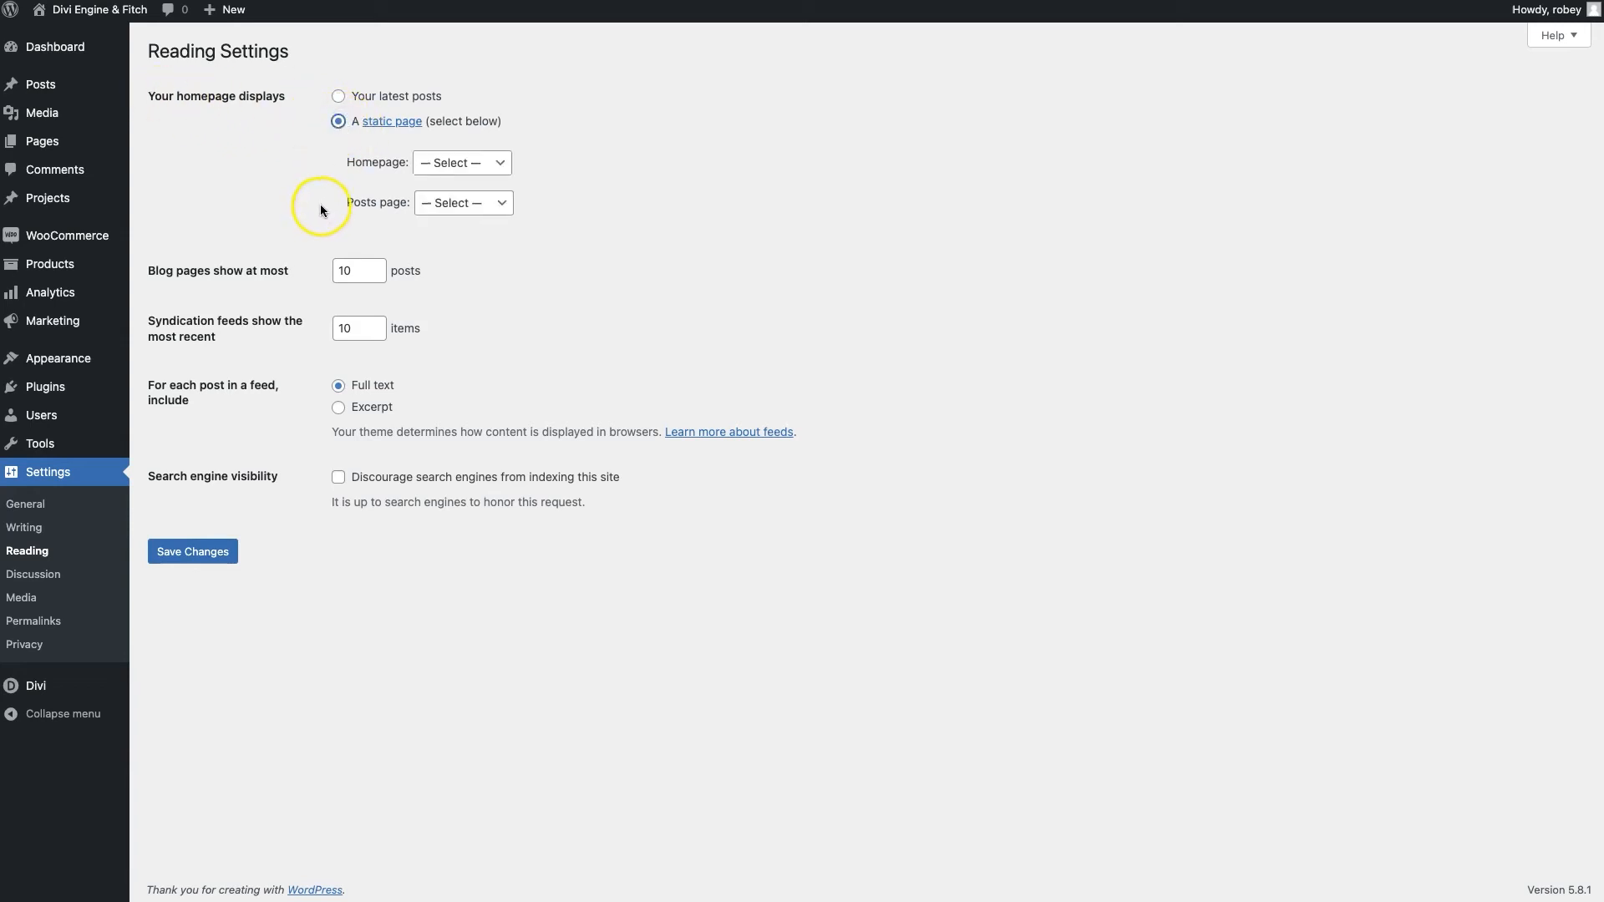
click(438, 163)
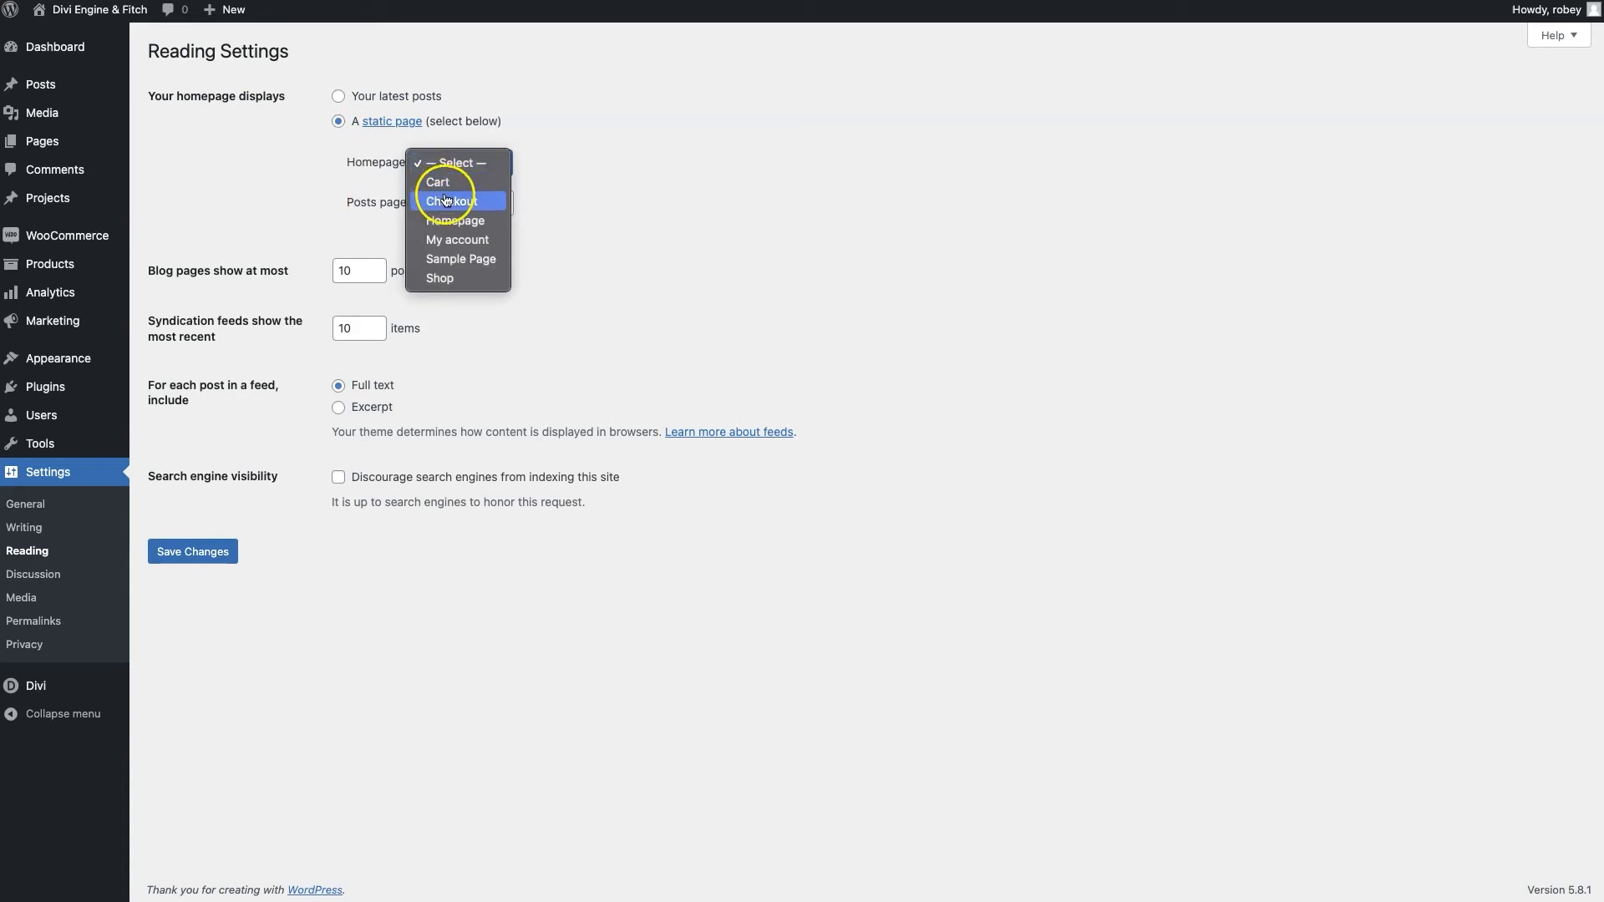
click(490, 222)
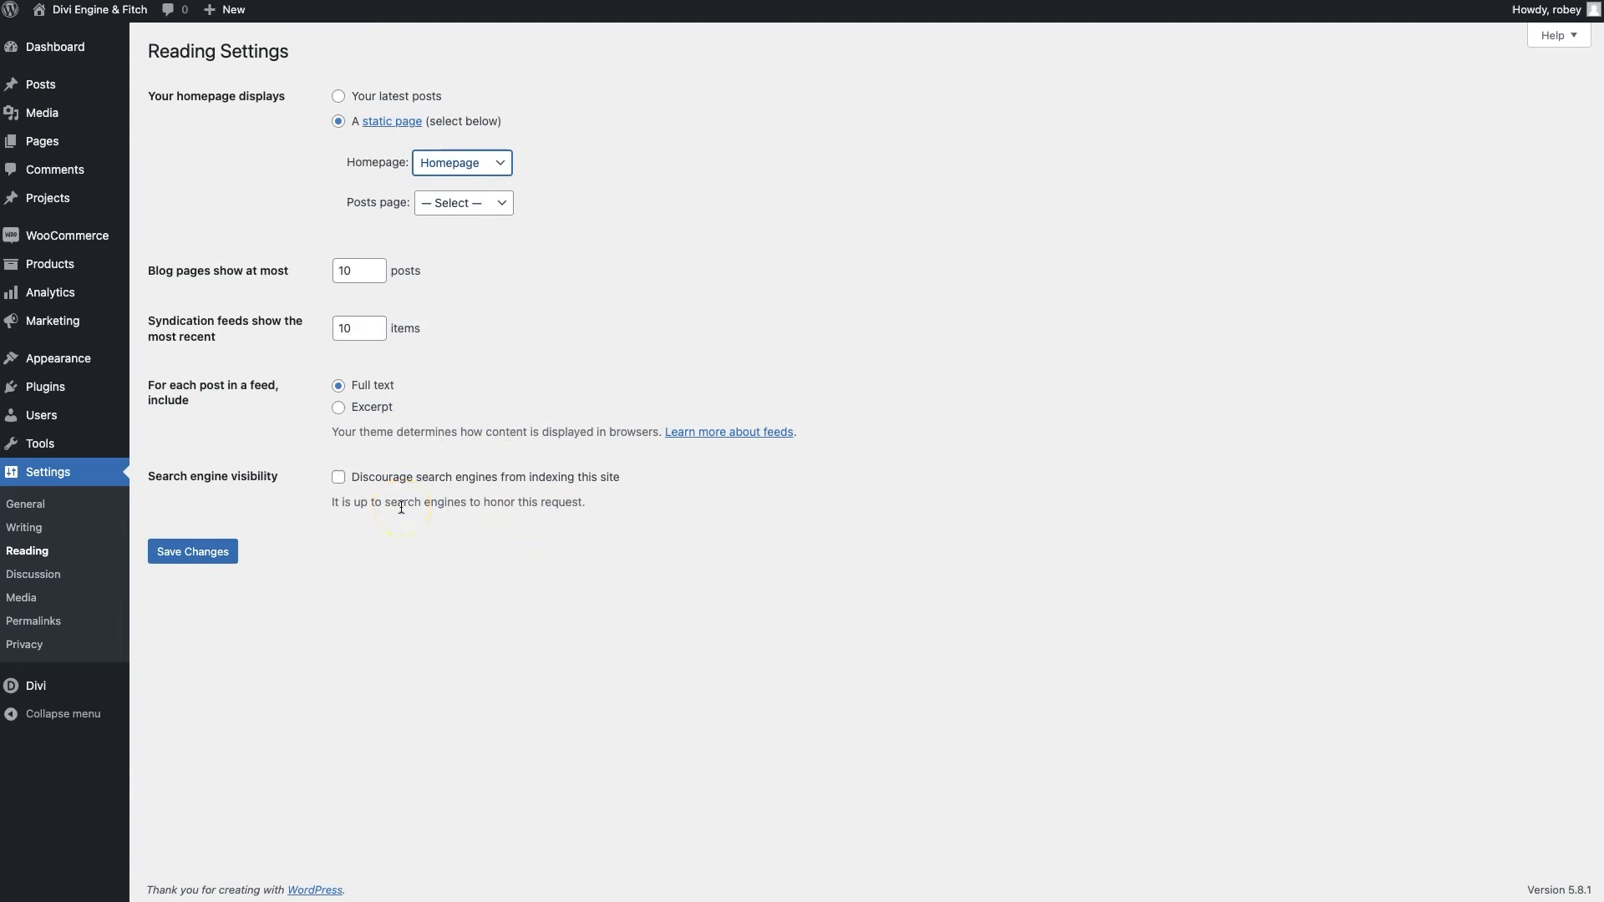
click(179, 553)
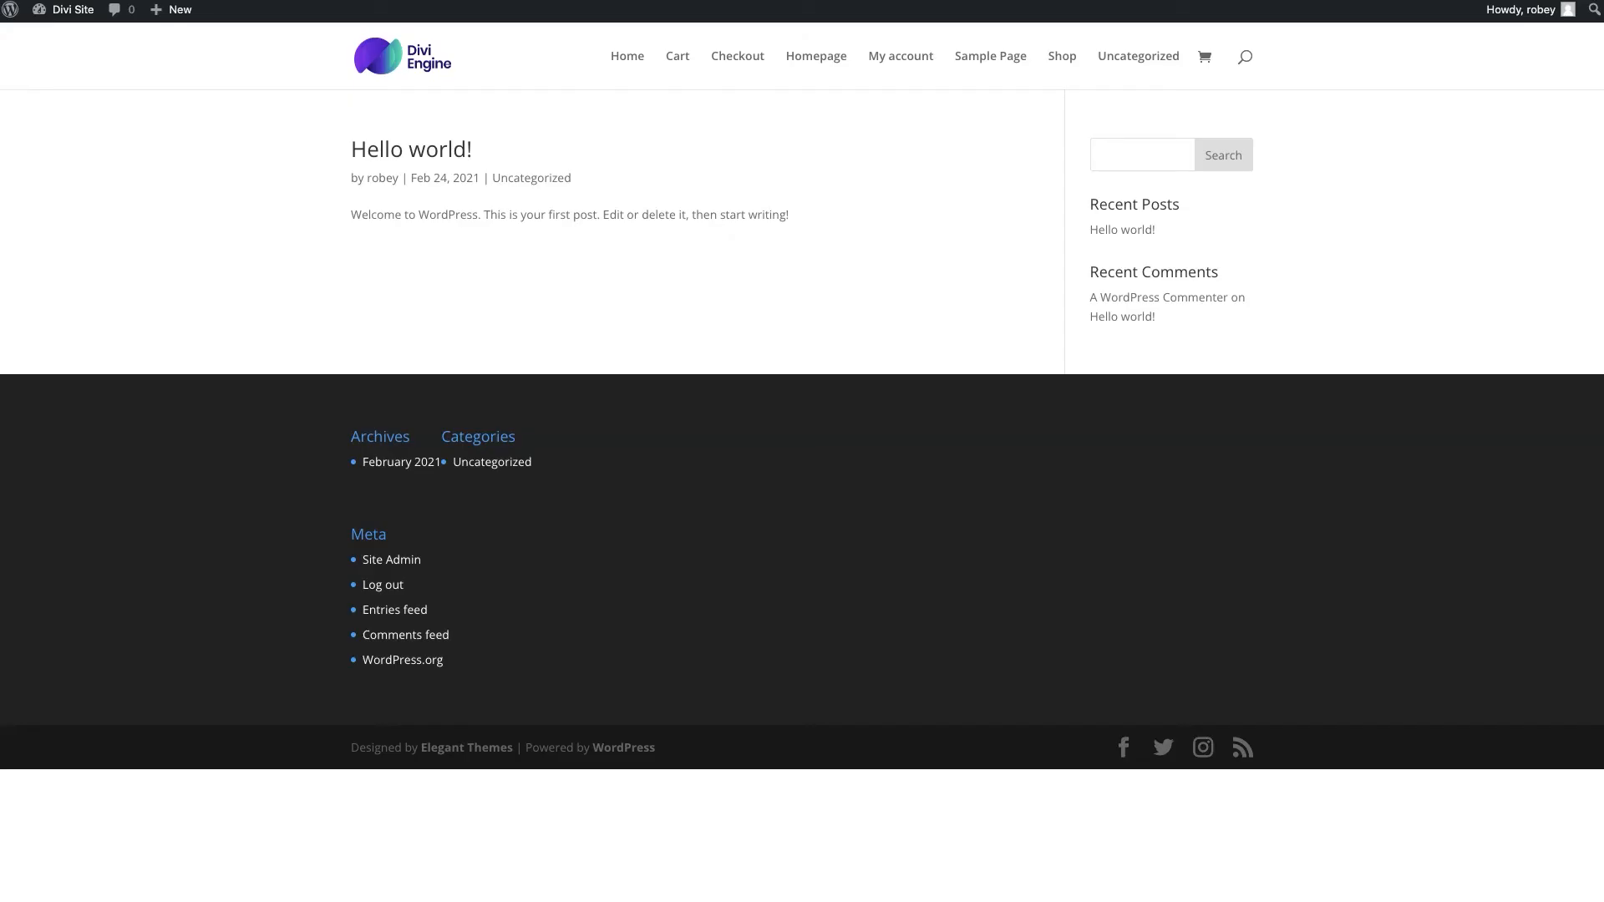
key(super+r)
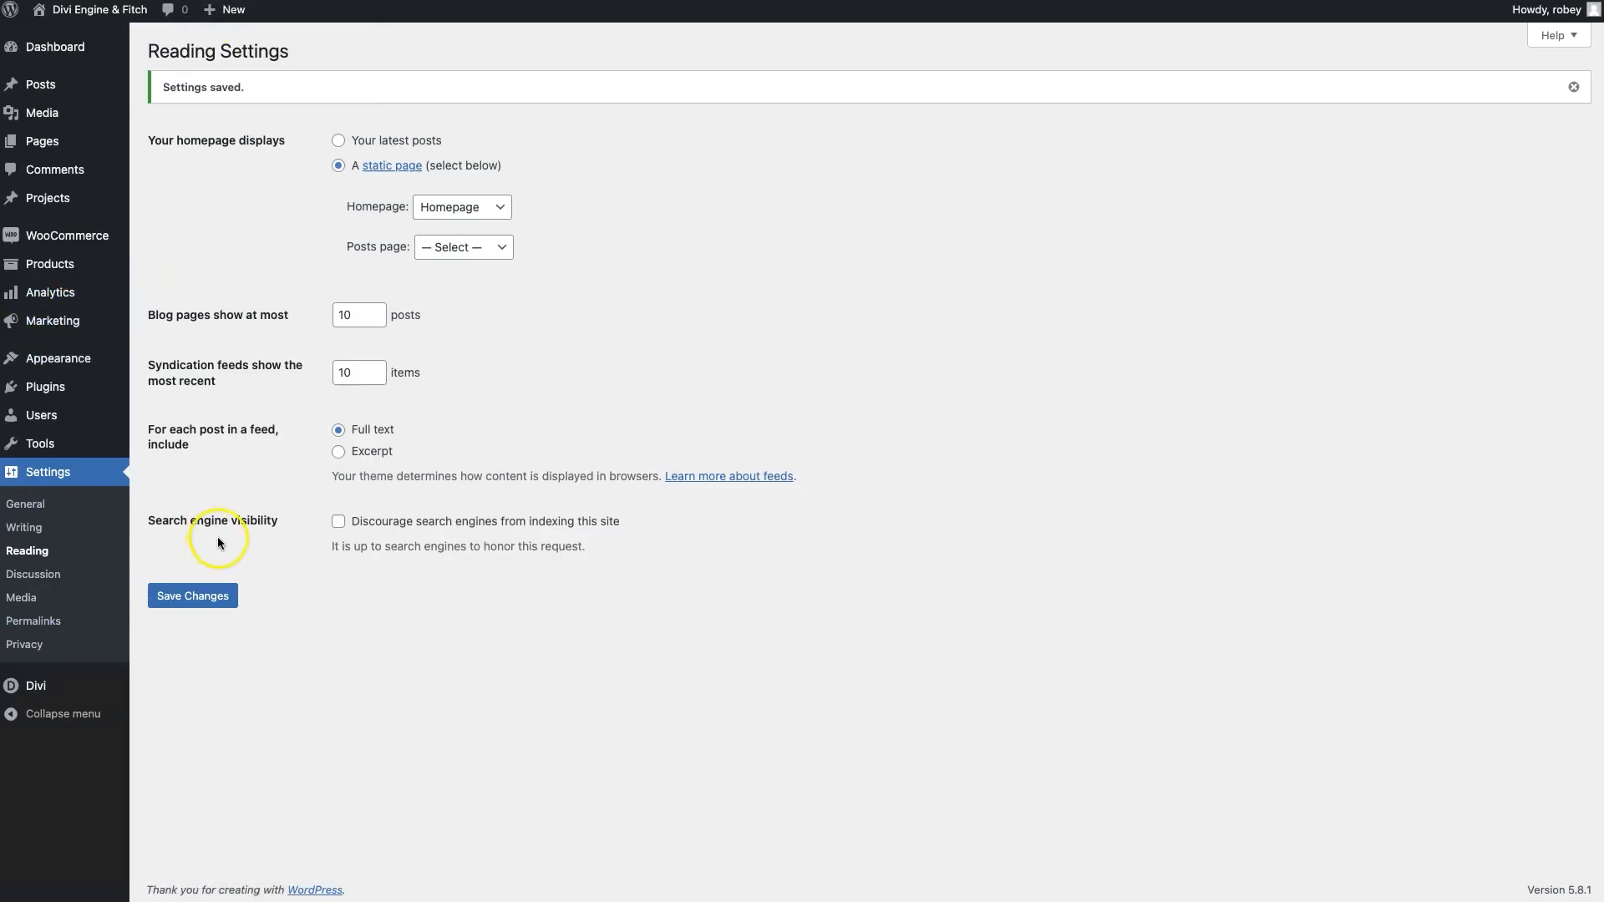
click(34, 574)
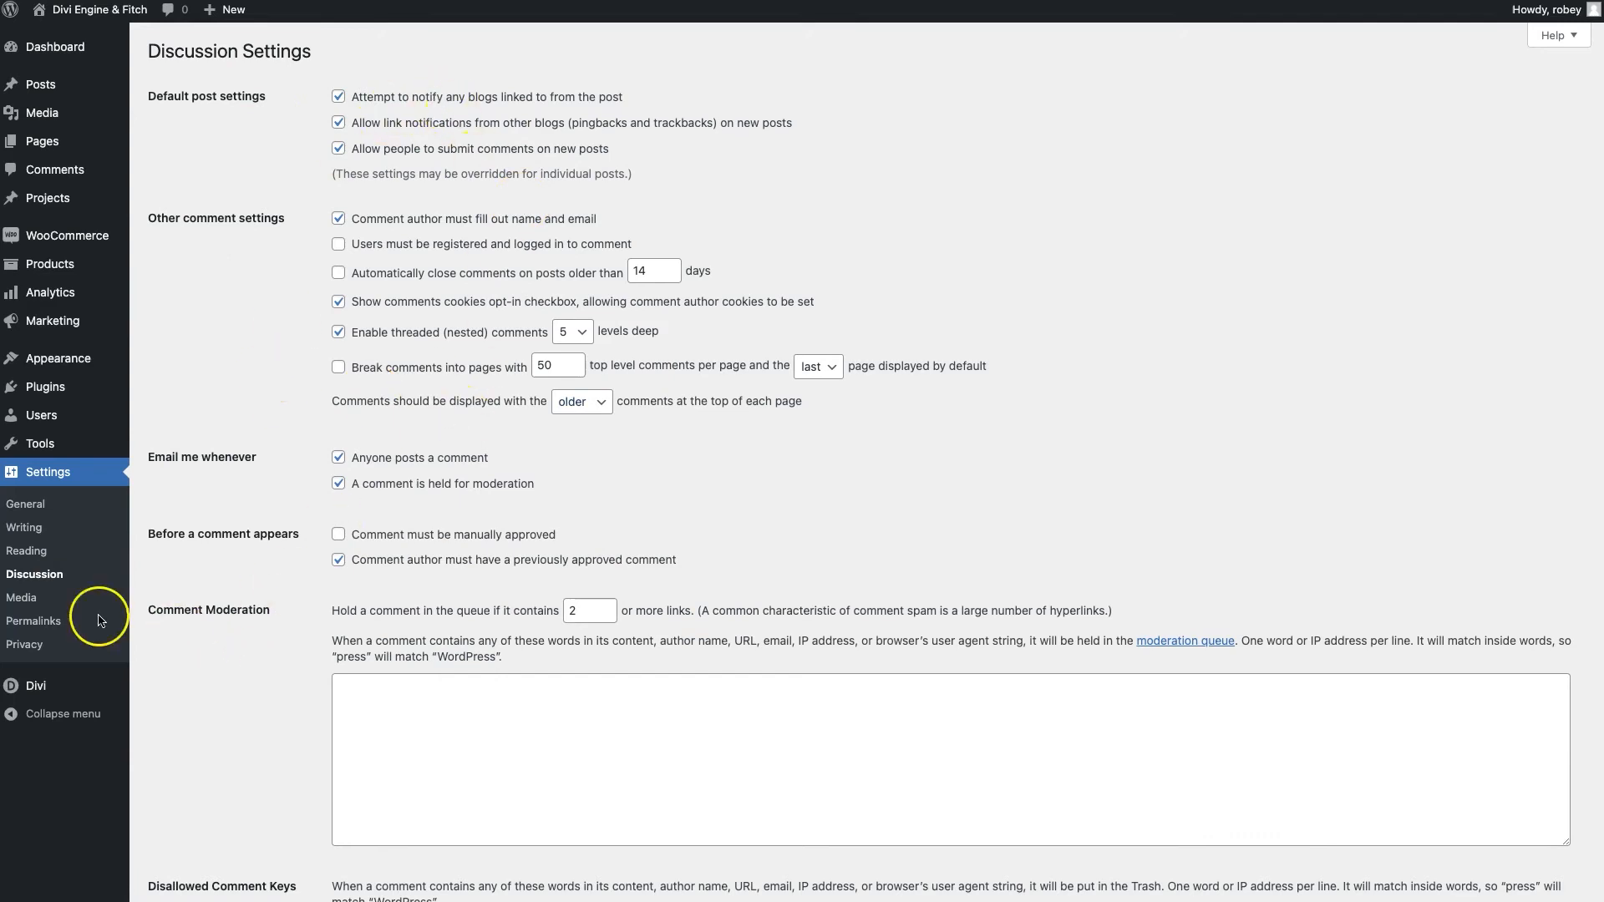
Glance at Media Settings, then open Permalink Settings showing the Post name structure
click(22, 598)
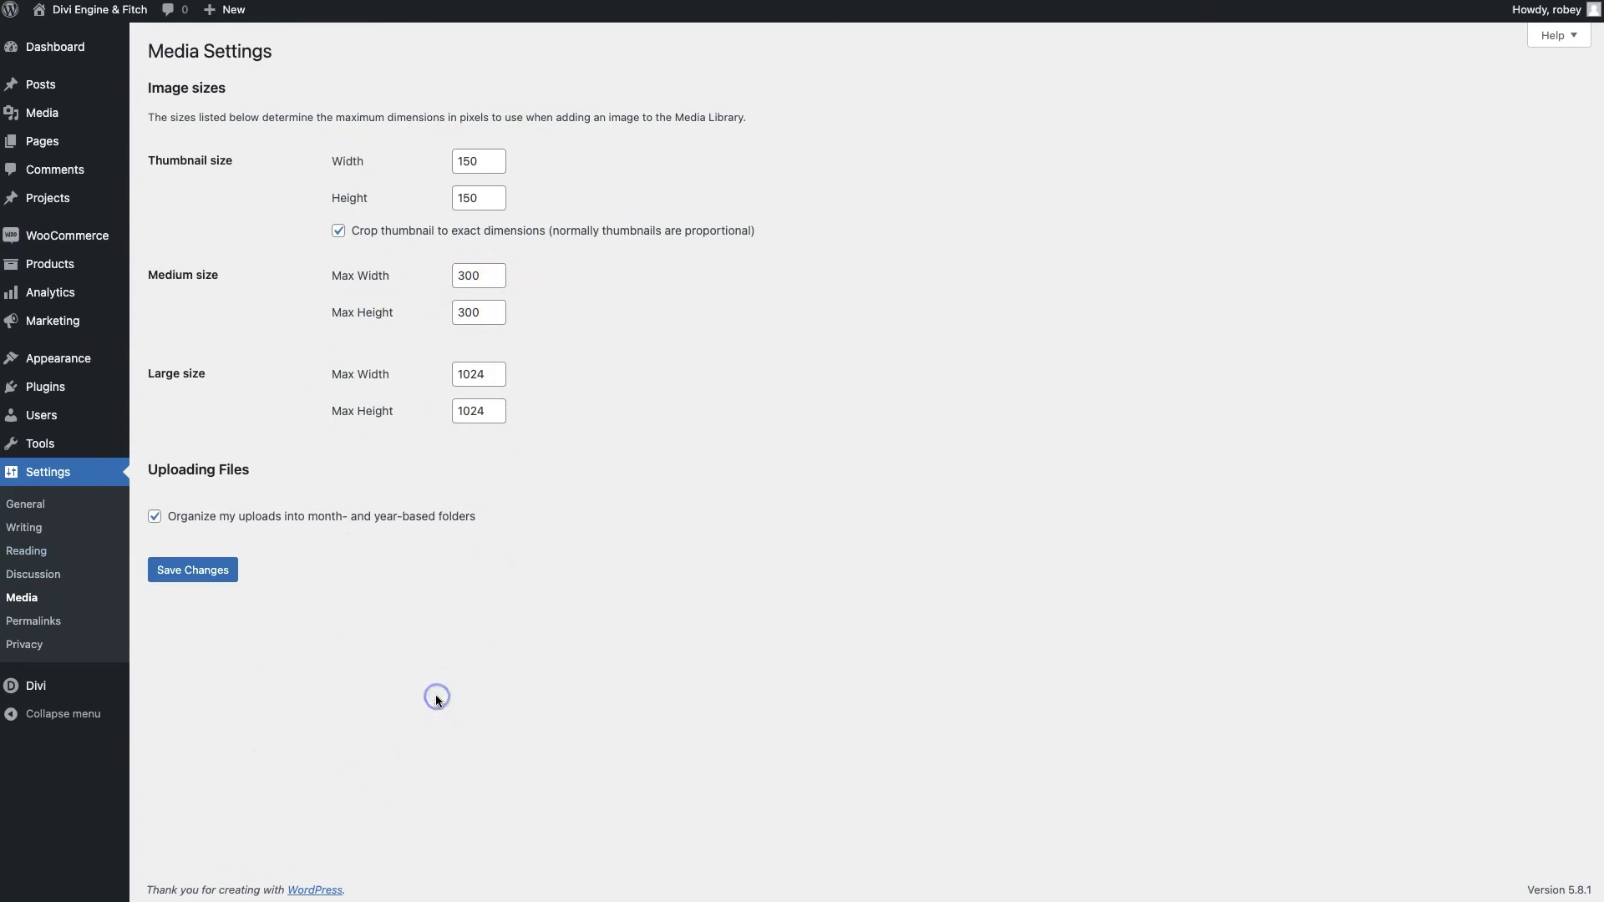
click(49, 623)
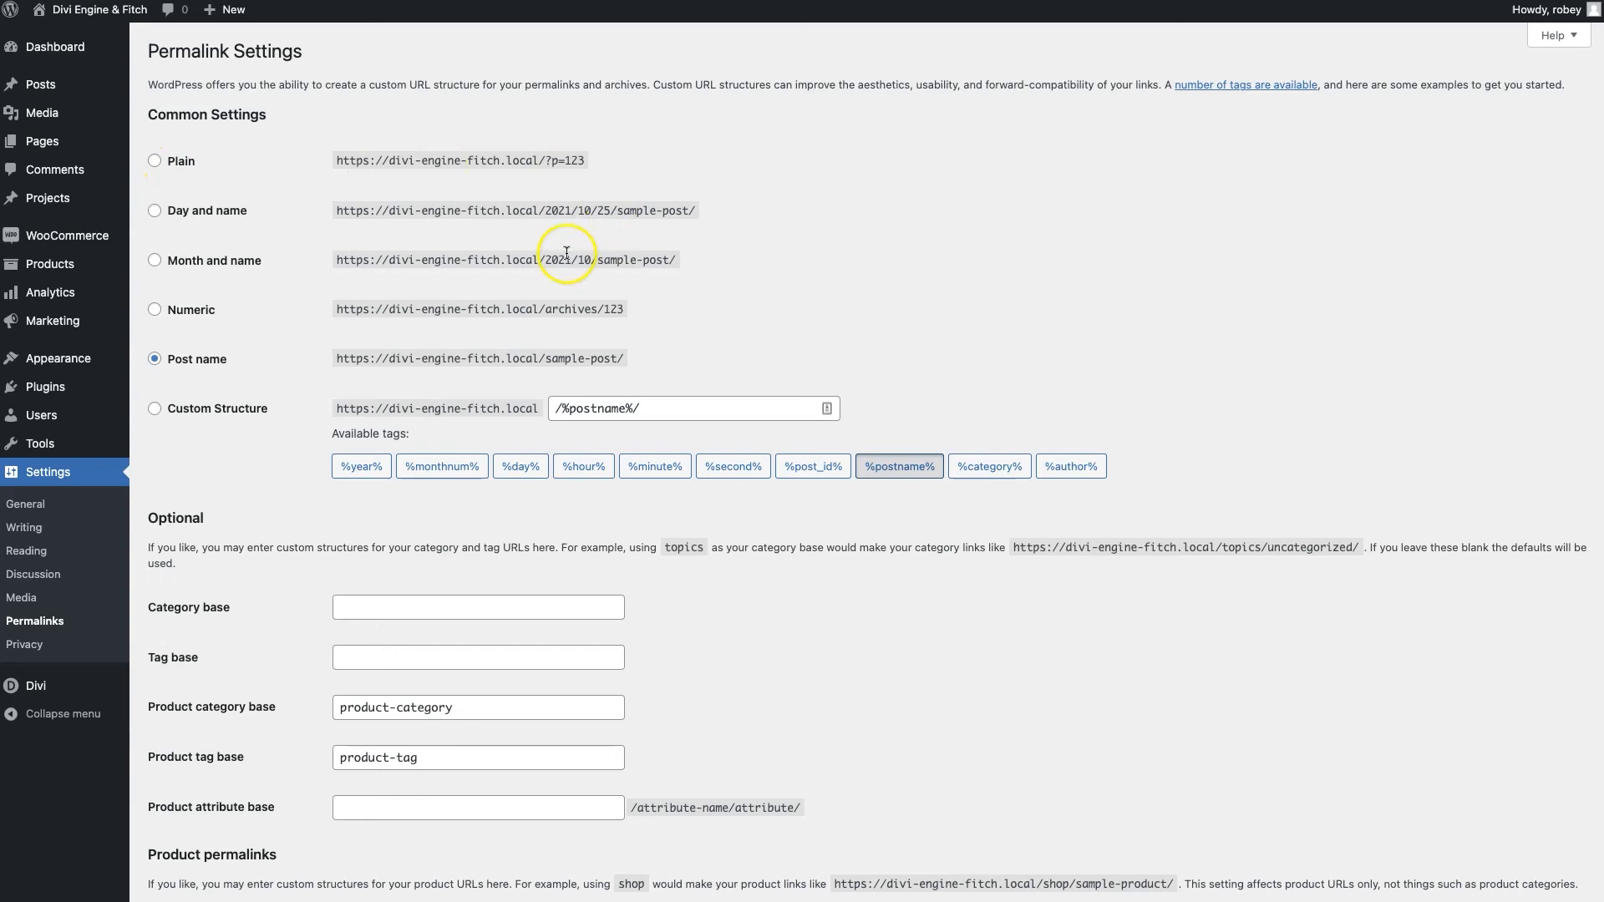
Review the permalink options, highlighting the ?p=123 part of the plain URL format
drag(546, 159, 668, 156)
click(669, 156)
scroll(242, 500, down, 3)
scroll(242, 500, down, 1)
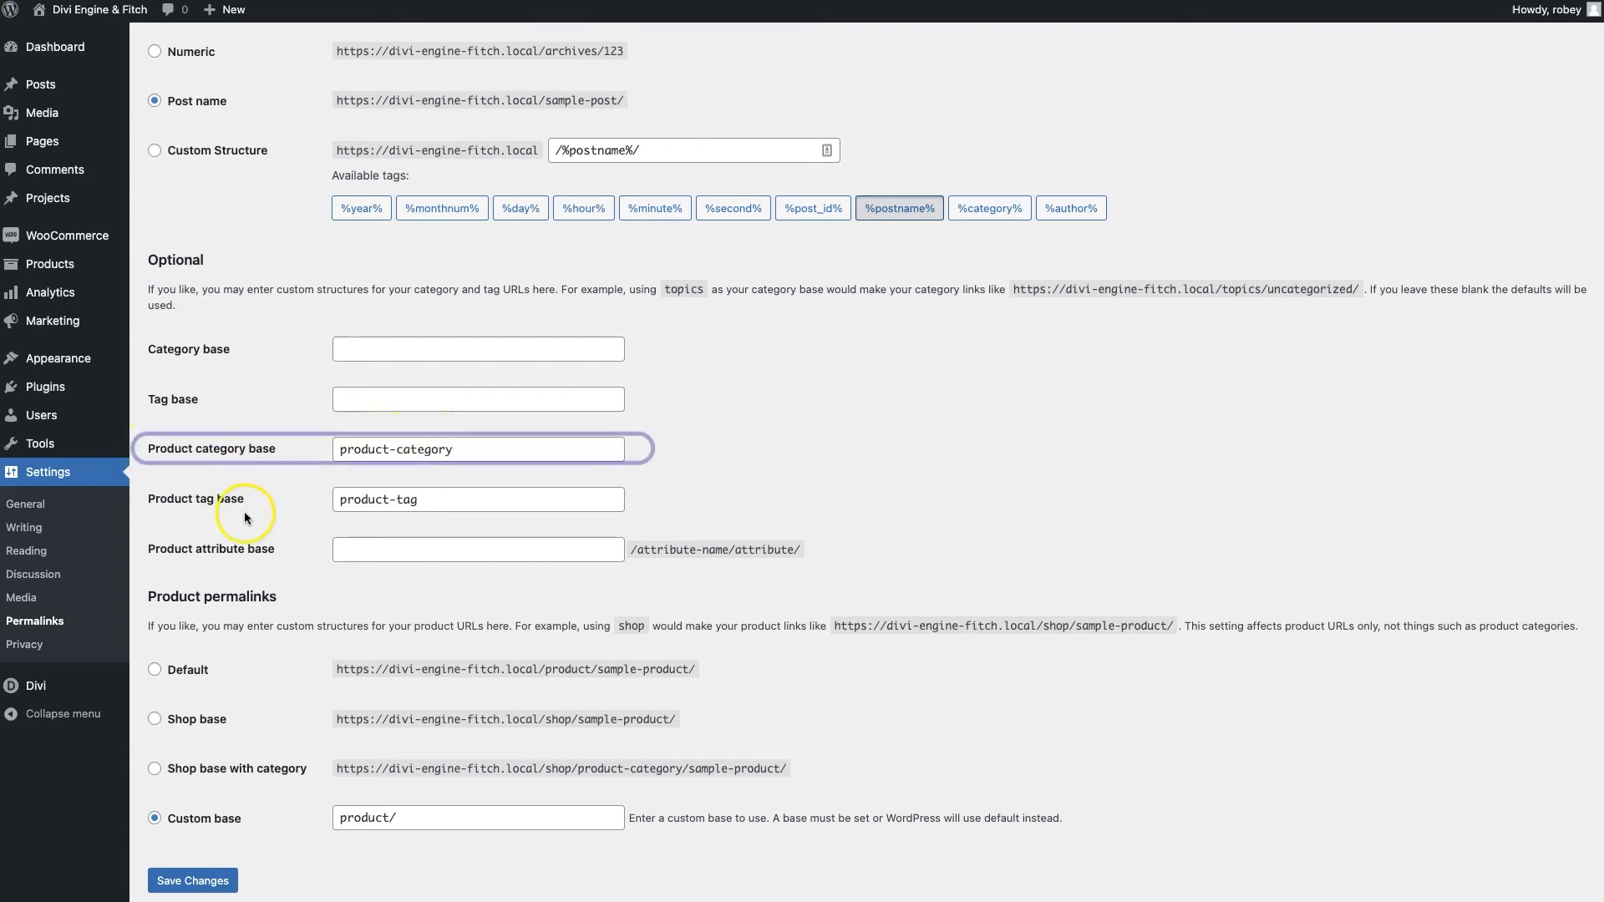
scroll(445, 570, down, 3)
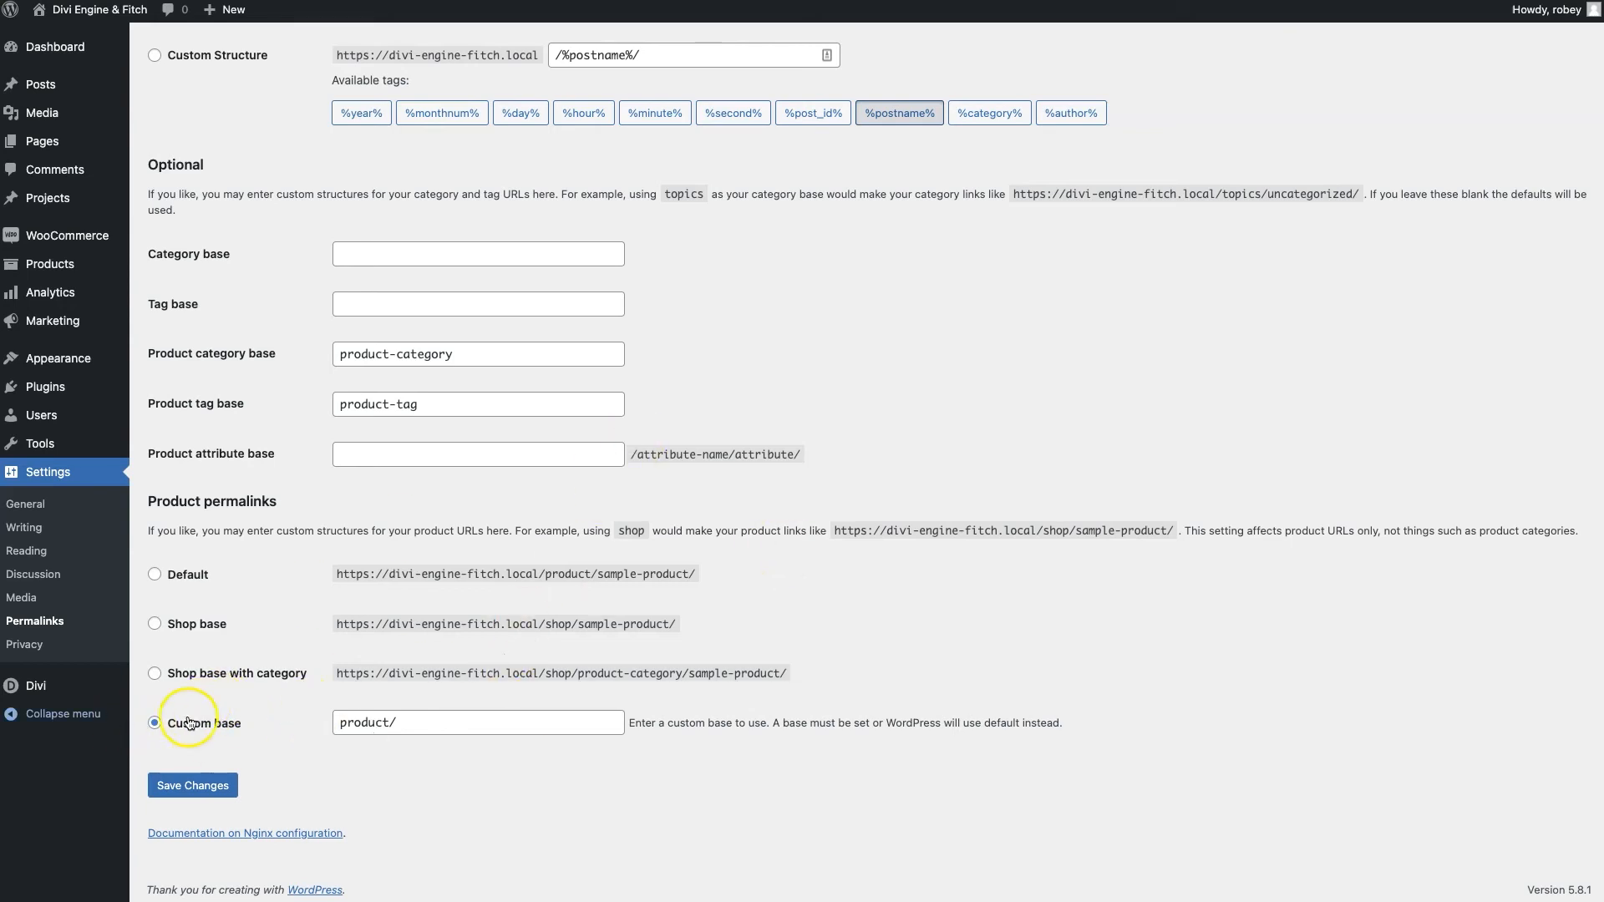
Save permalinks with Post name and a /product/ product base, then open Privacy Settings
click(171, 798)
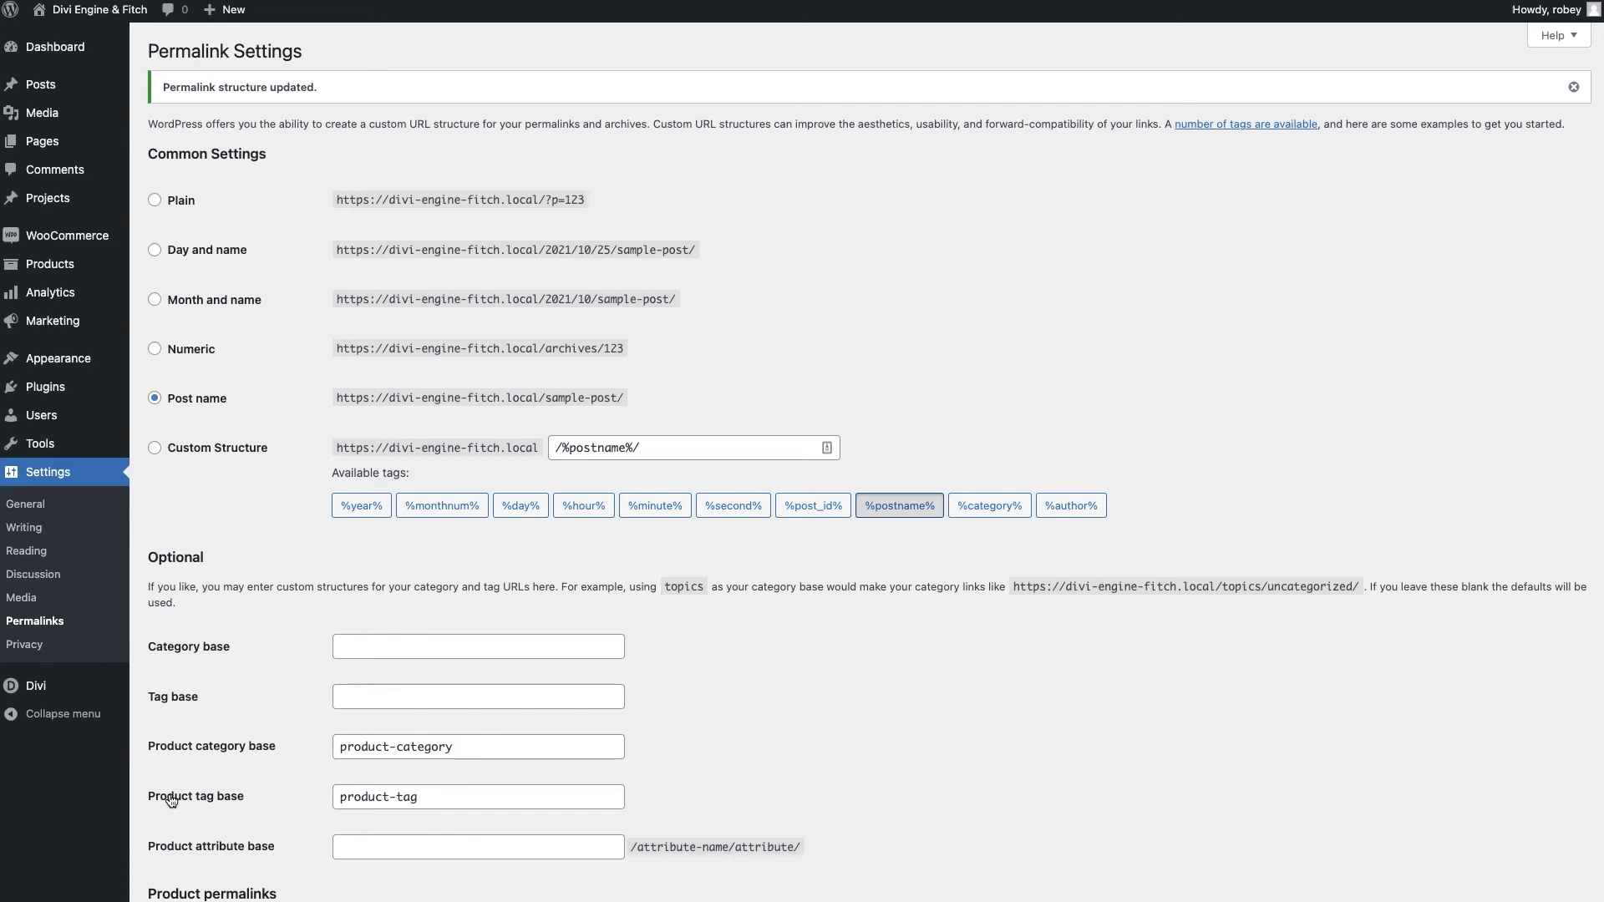
scroll(170, 801, down, 5)
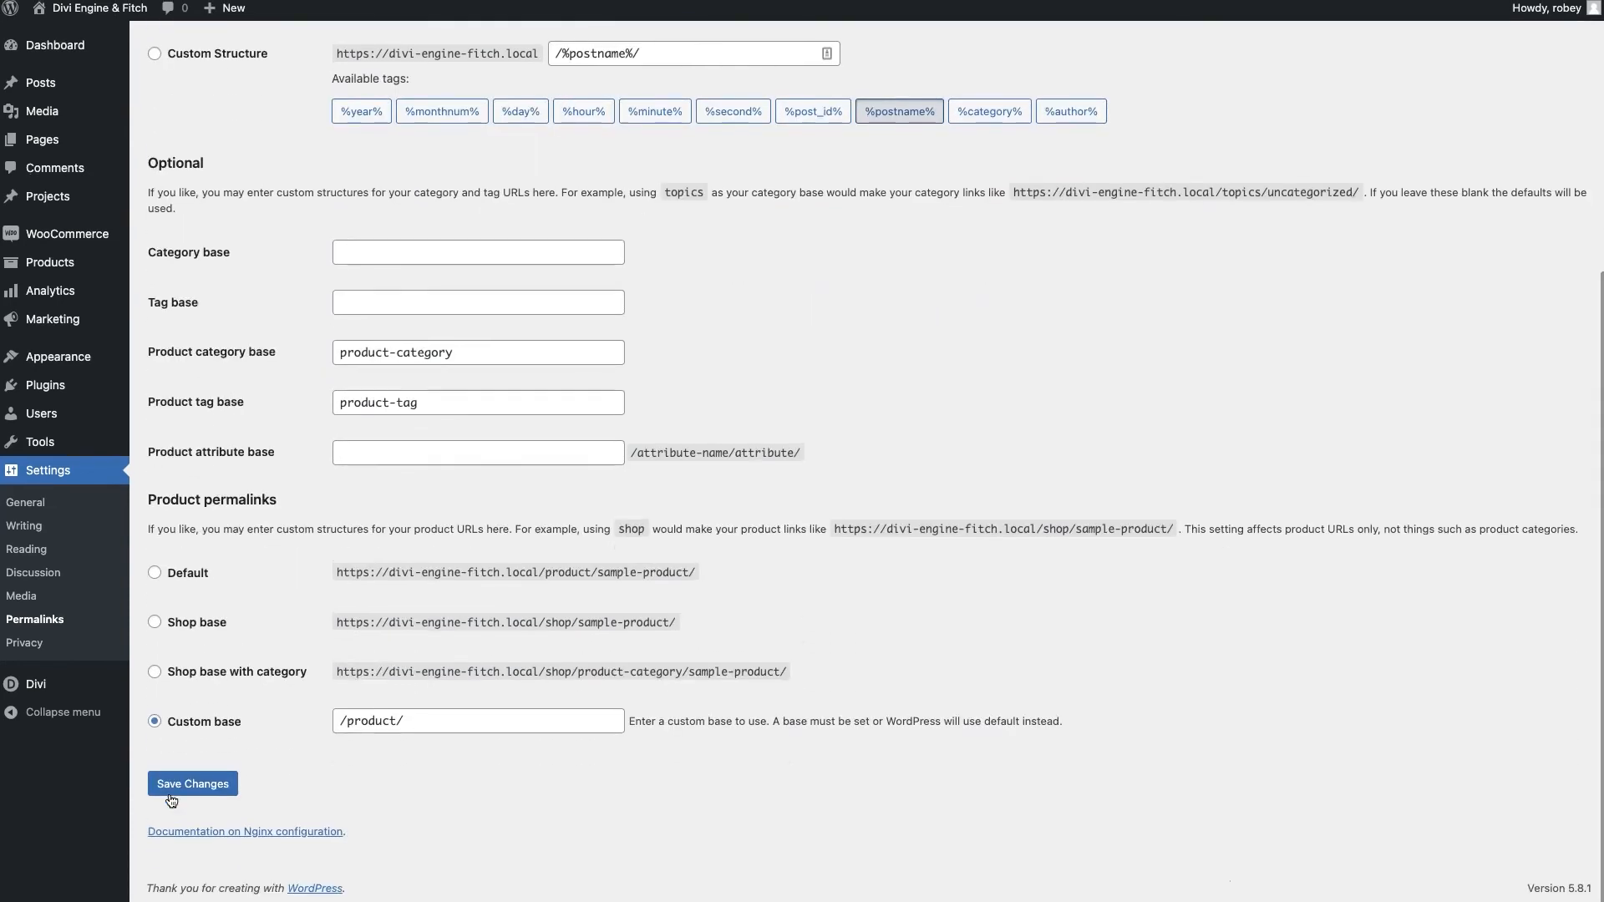
click(209, 785)
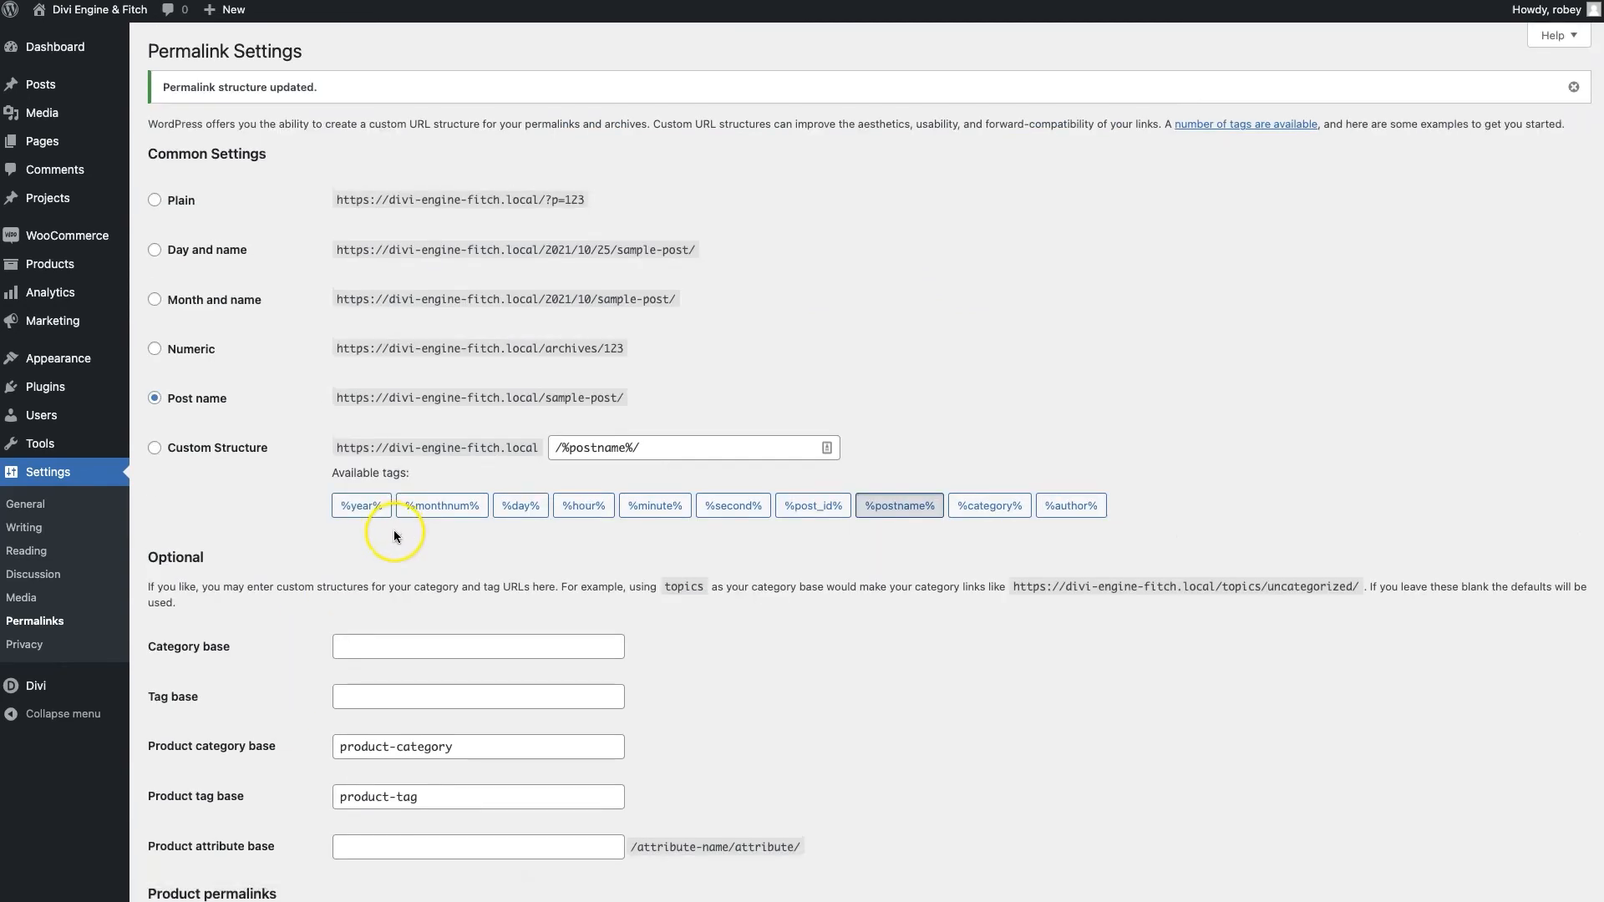
scroll(301, 810, down, 5)
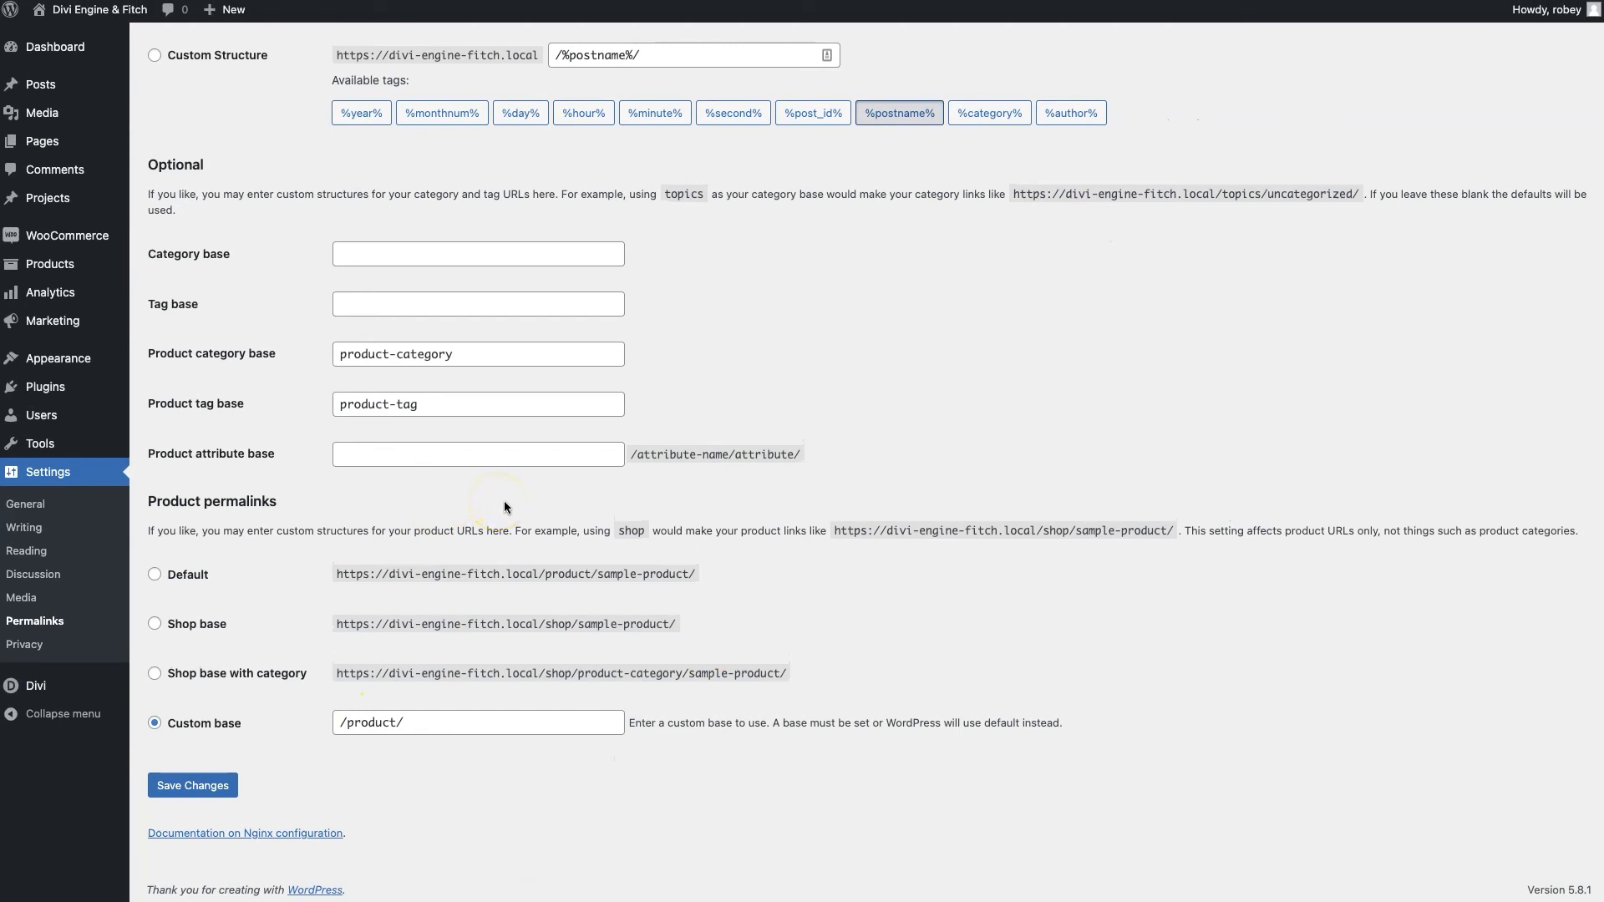
click(23, 646)
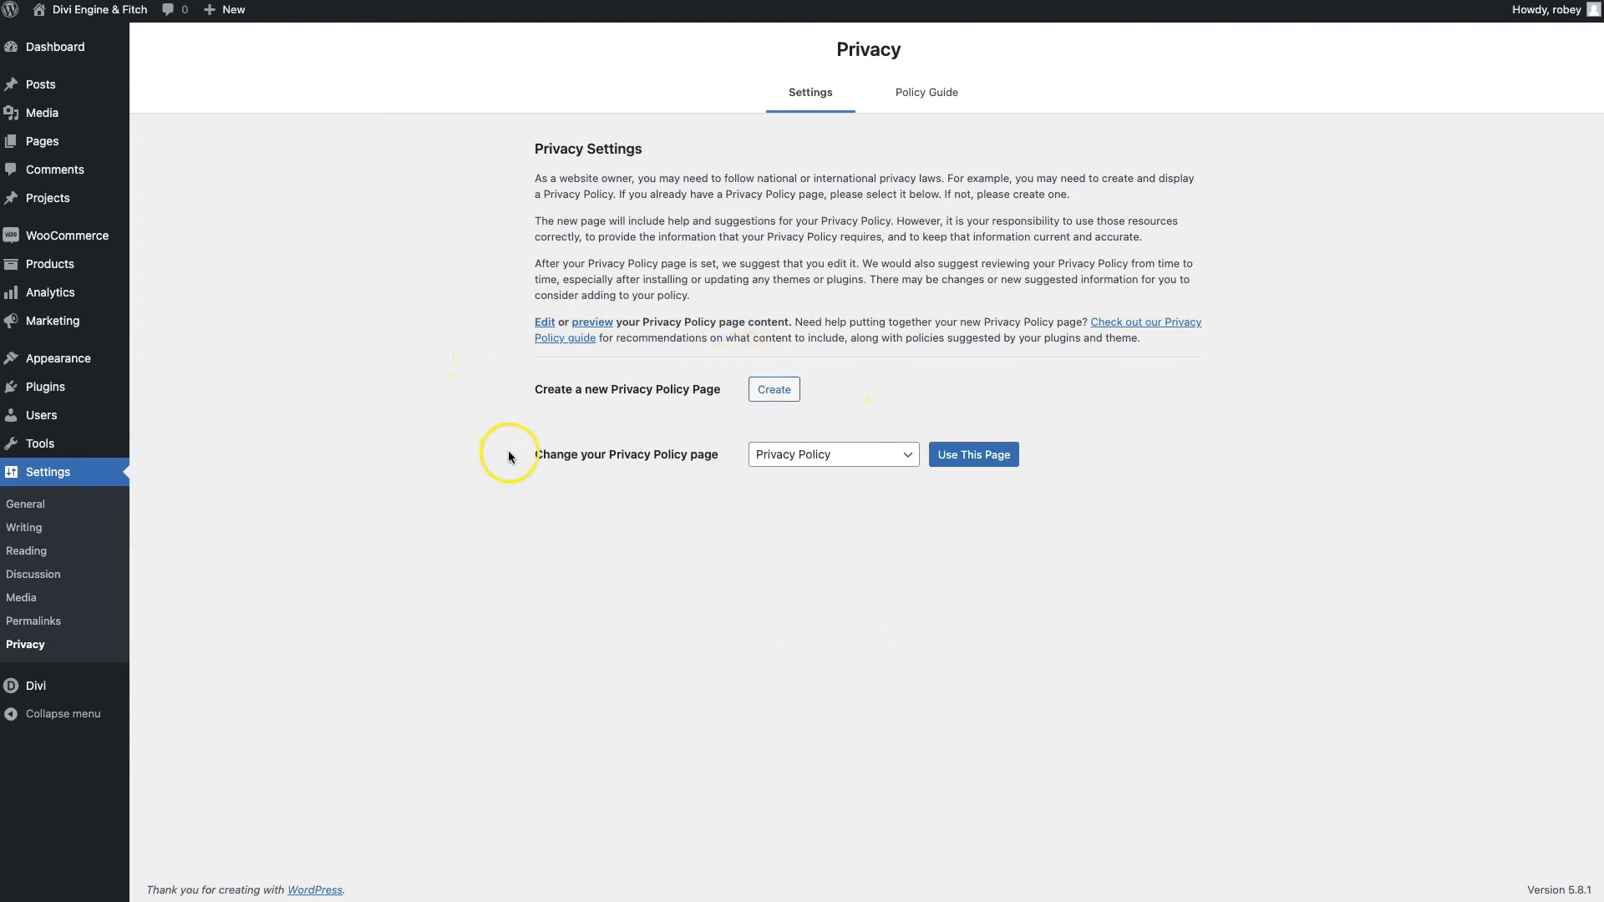
Keep the existing 'Privacy Policy' page assigned as the site's privacy policy page
click(819, 458)
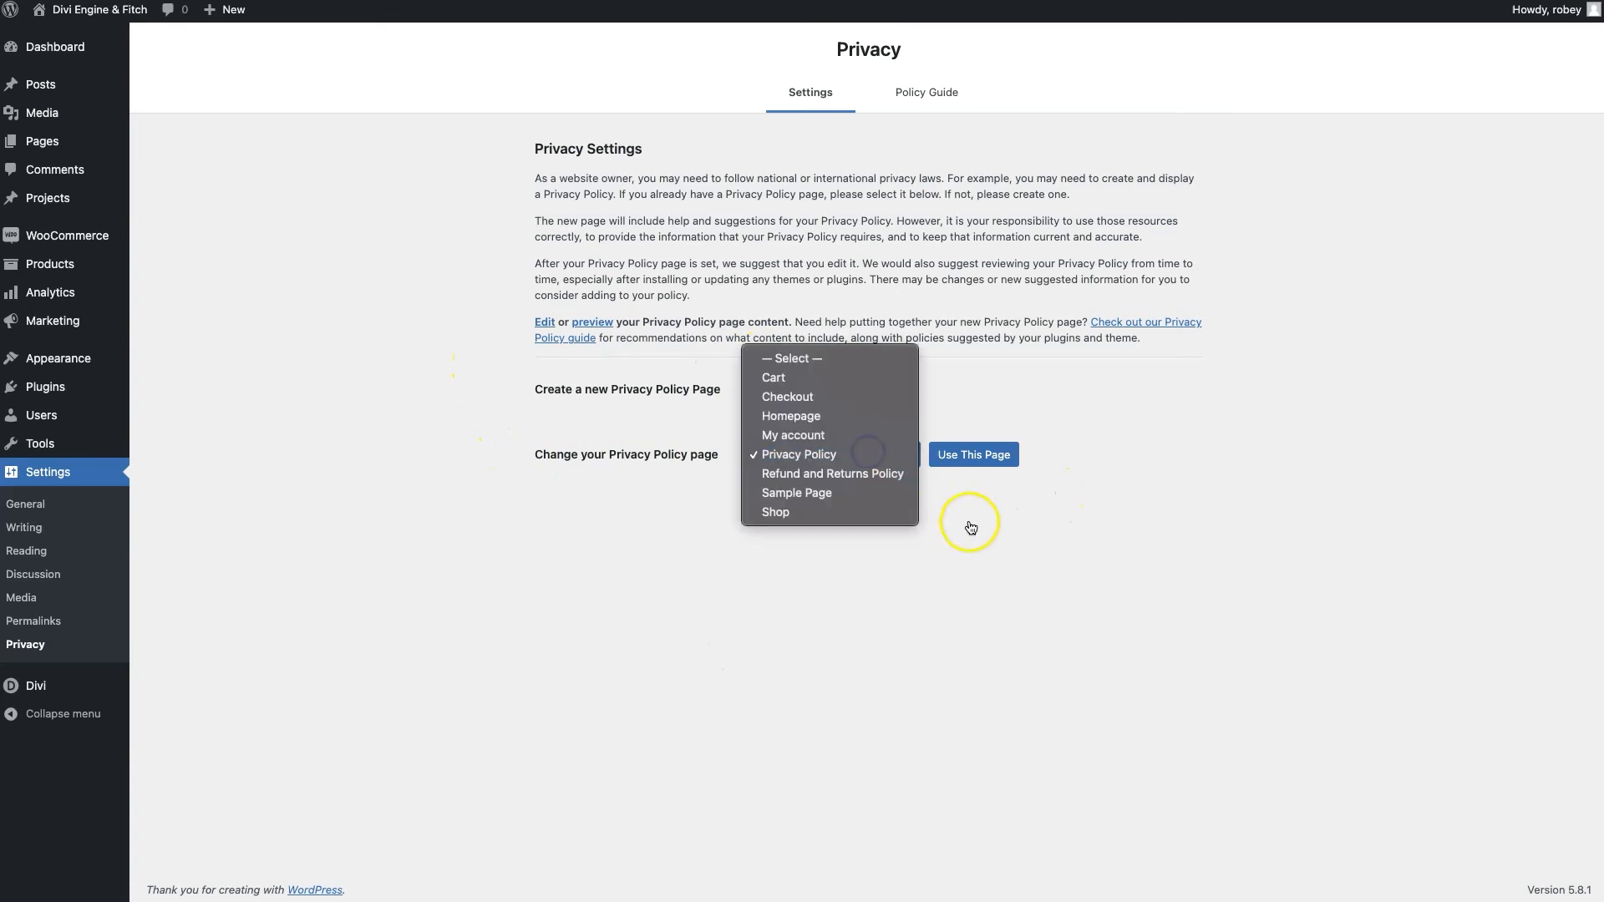
click(1024, 569)
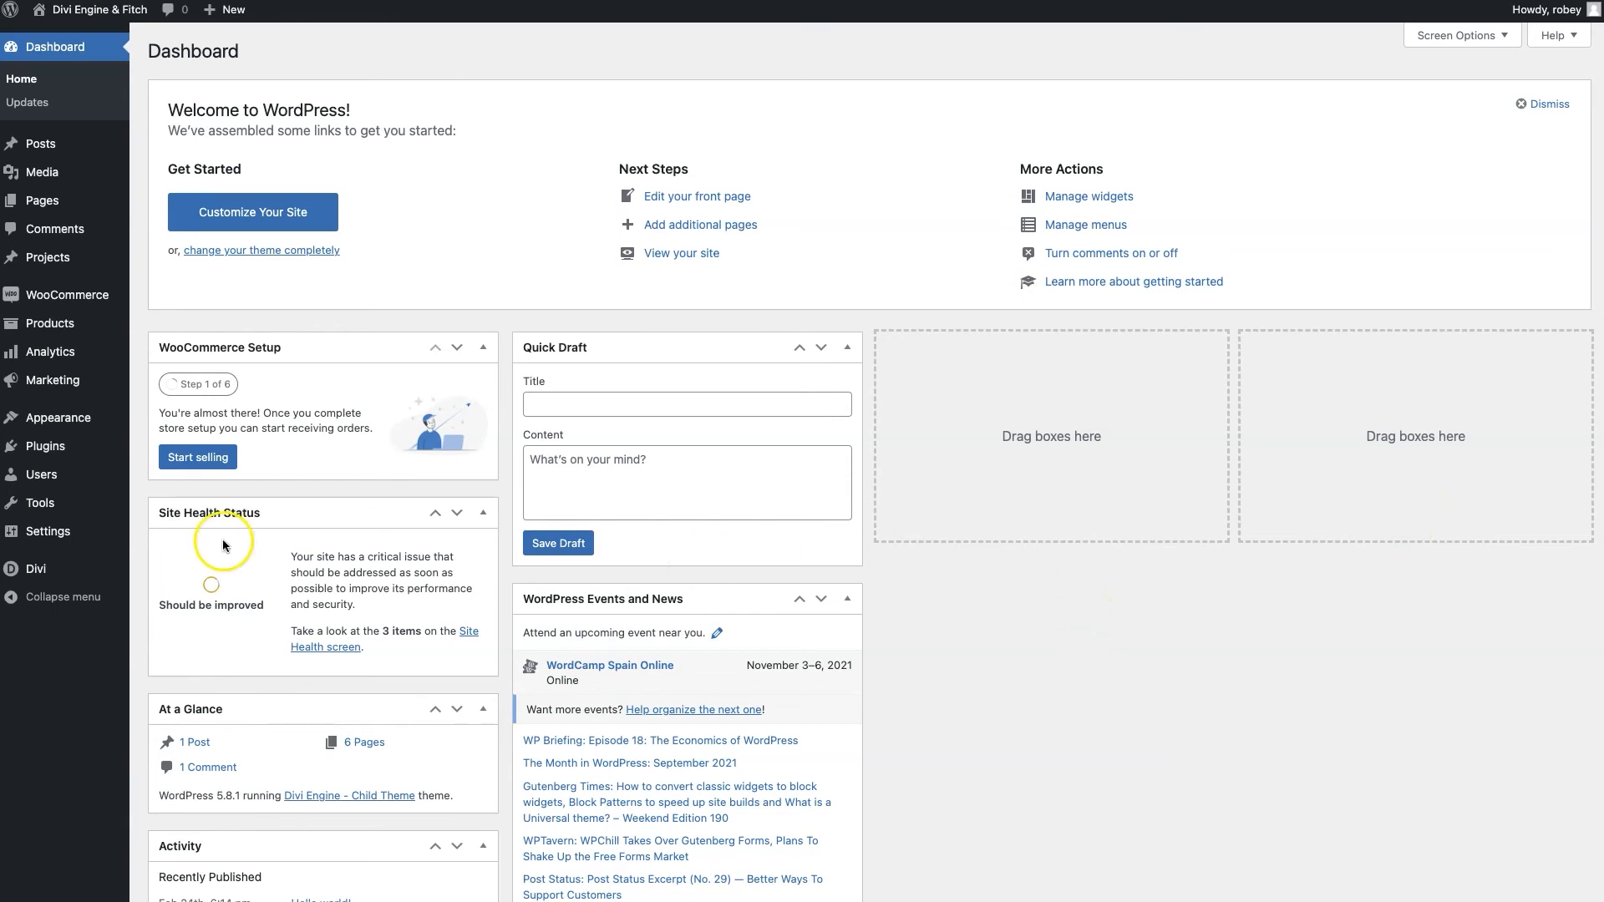
Set Divi-Engine-and-Fitch-Logo.png as the Divi theme logo and save Theme Options
mouse_move(48, 582)
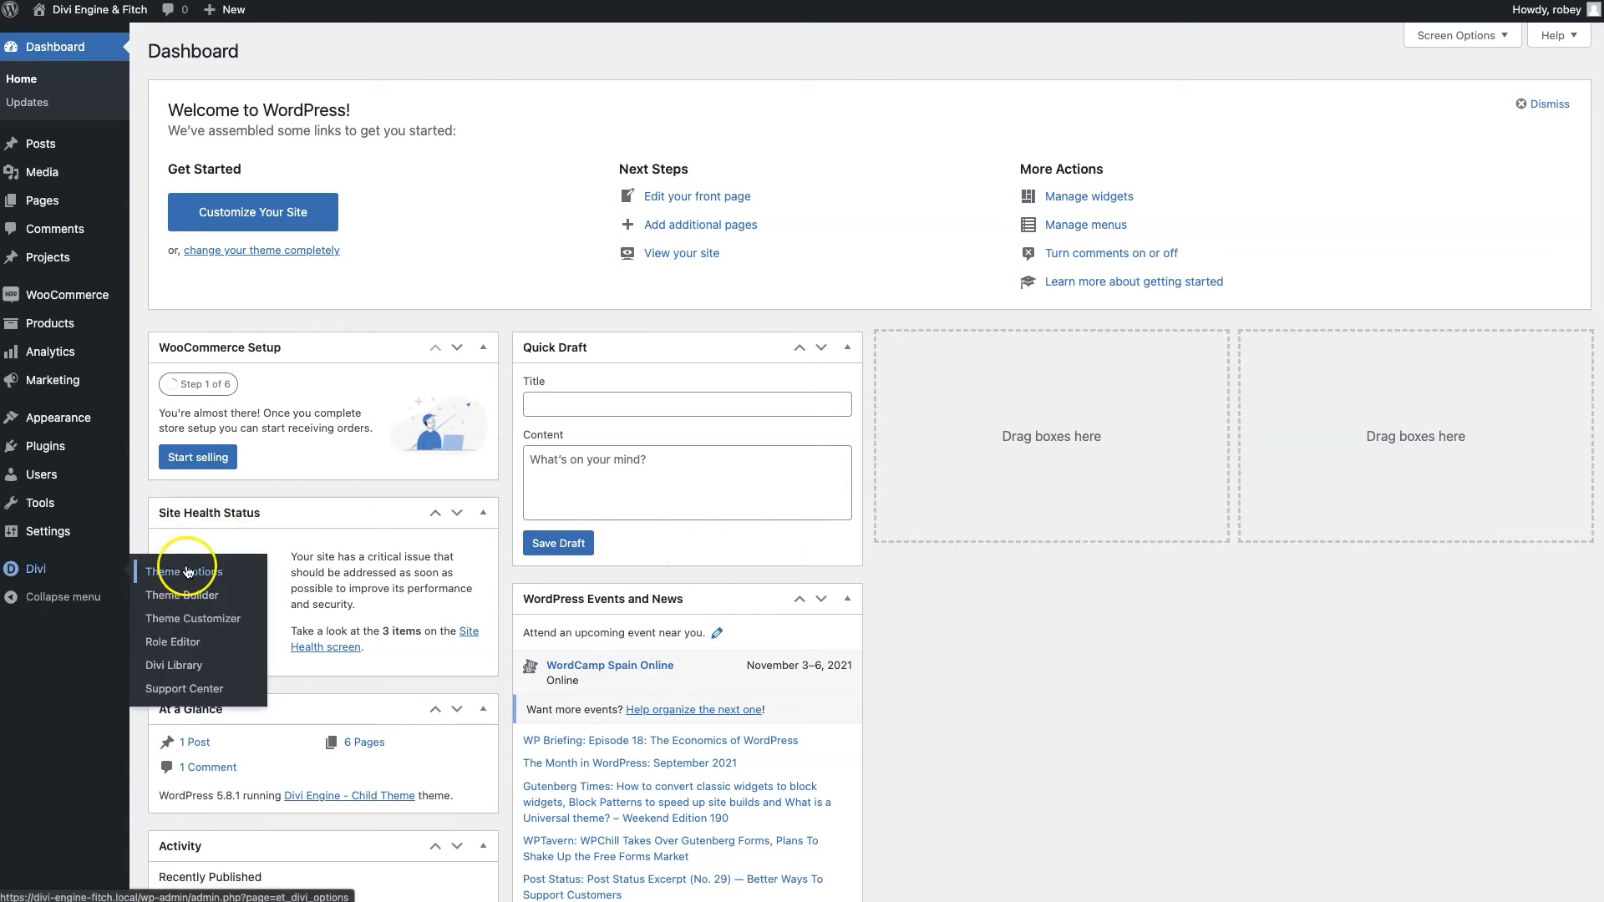
click(187, 572)
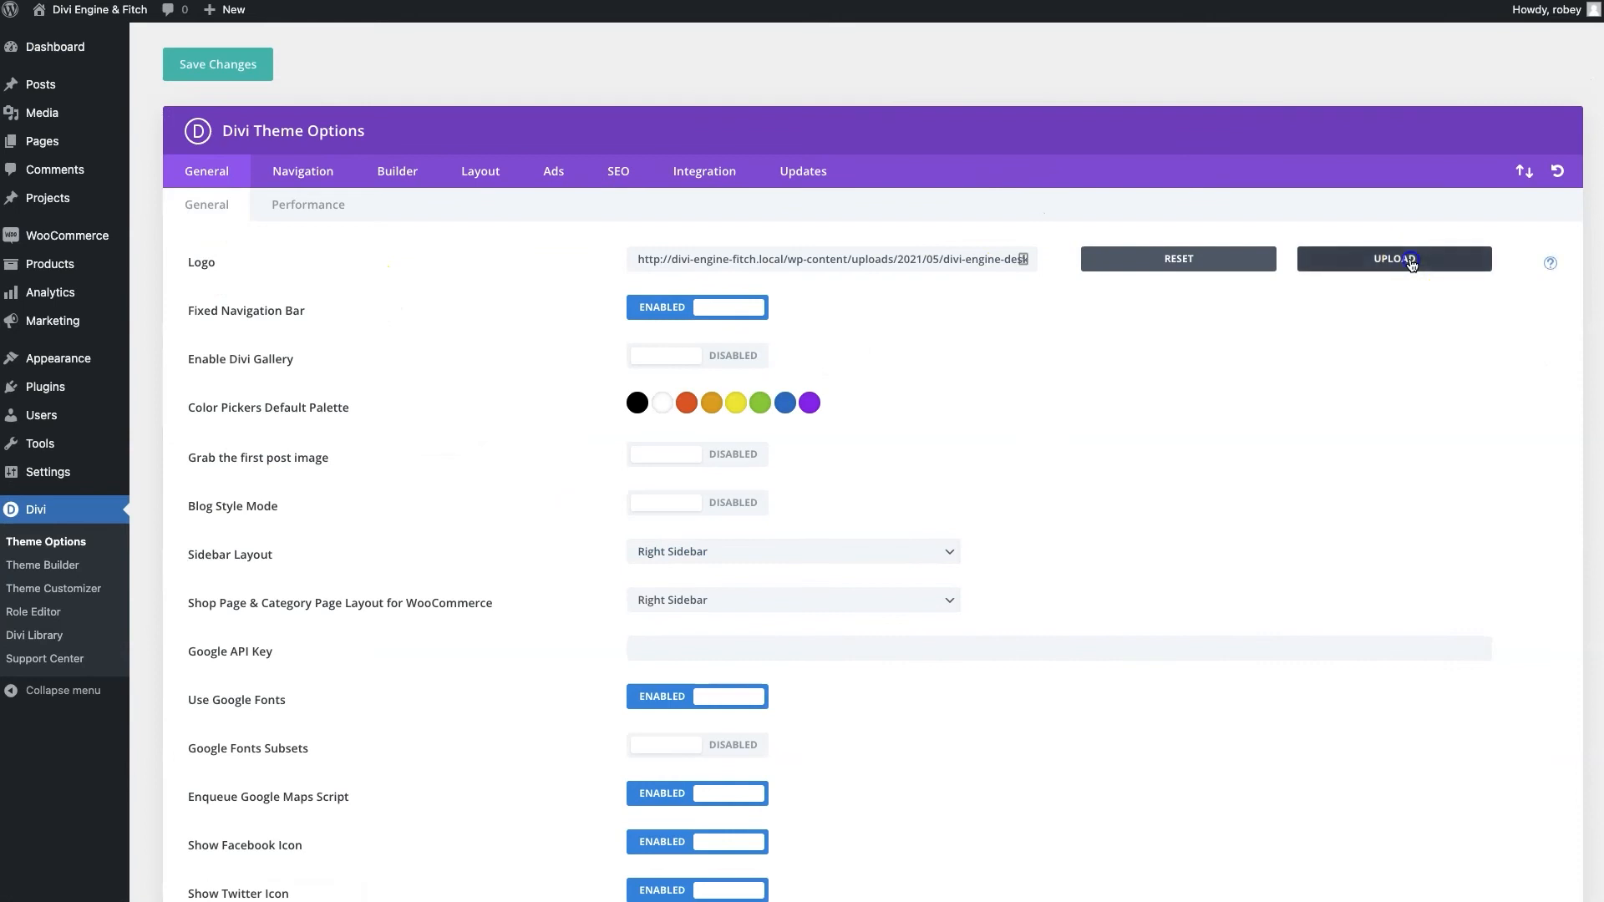
click(1404, 261)
click(94, 205)
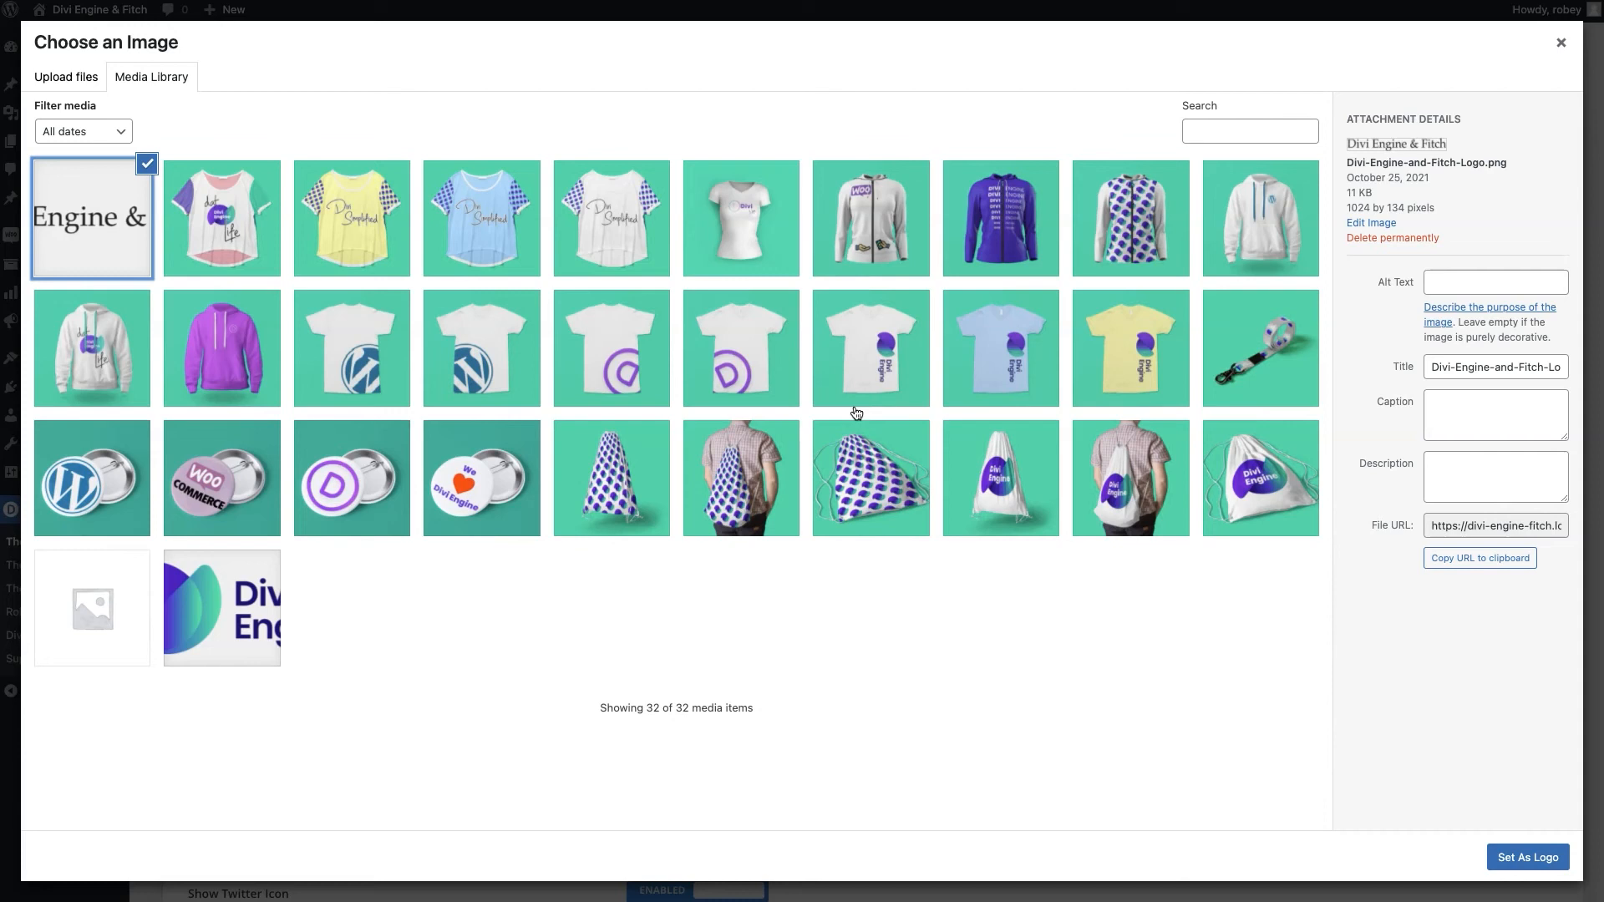
click(981, 583)
click(1524, 866)
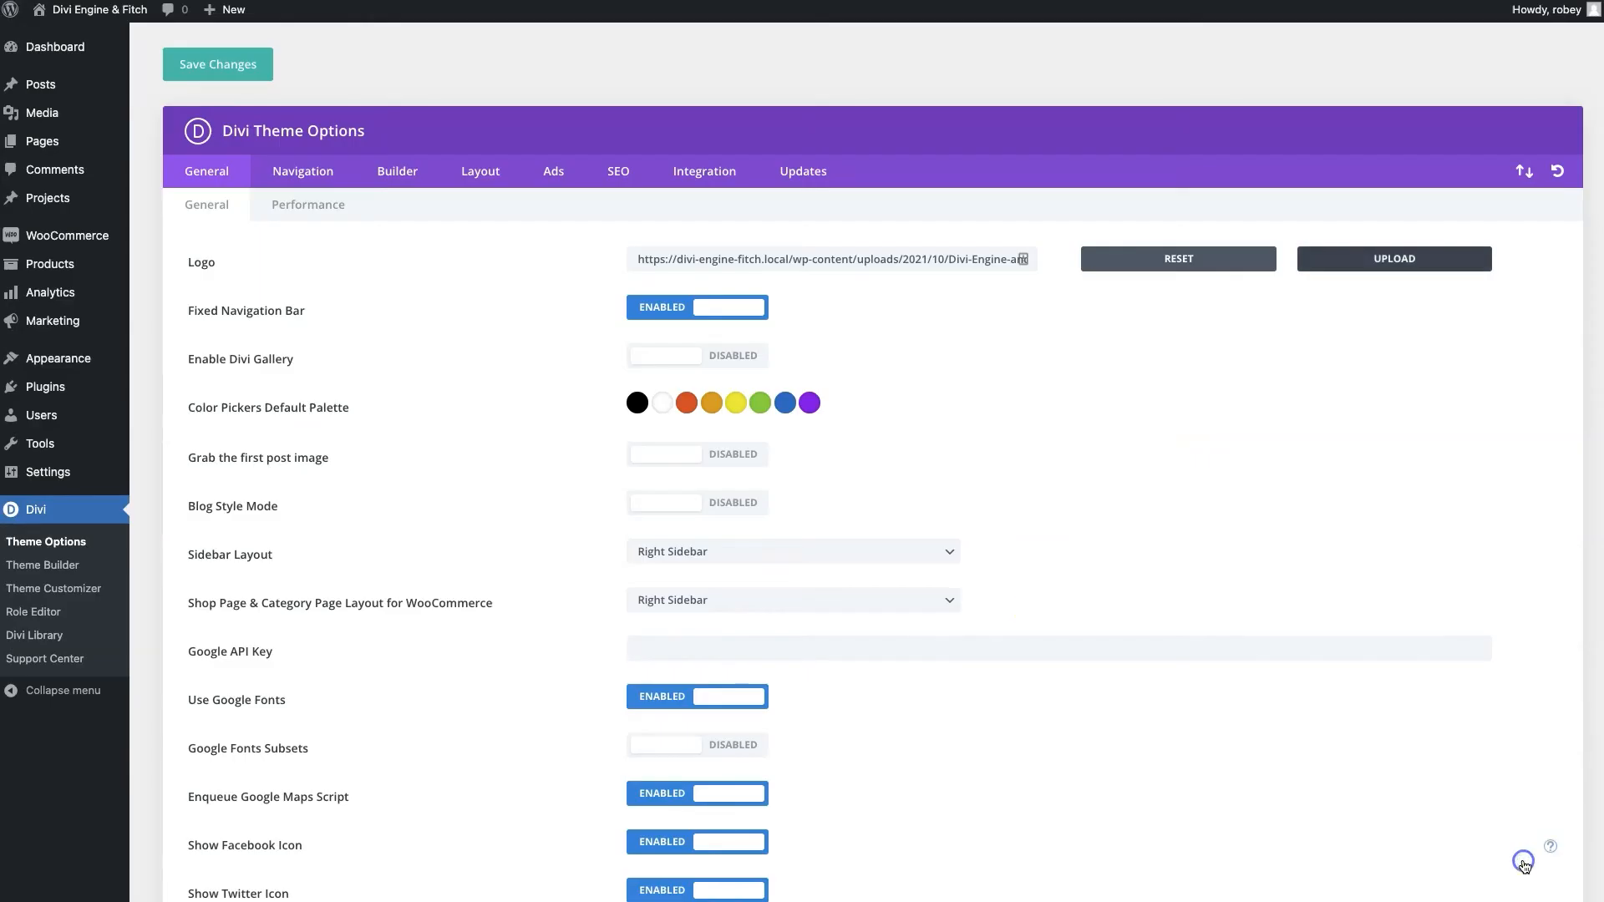
click(198, 67)
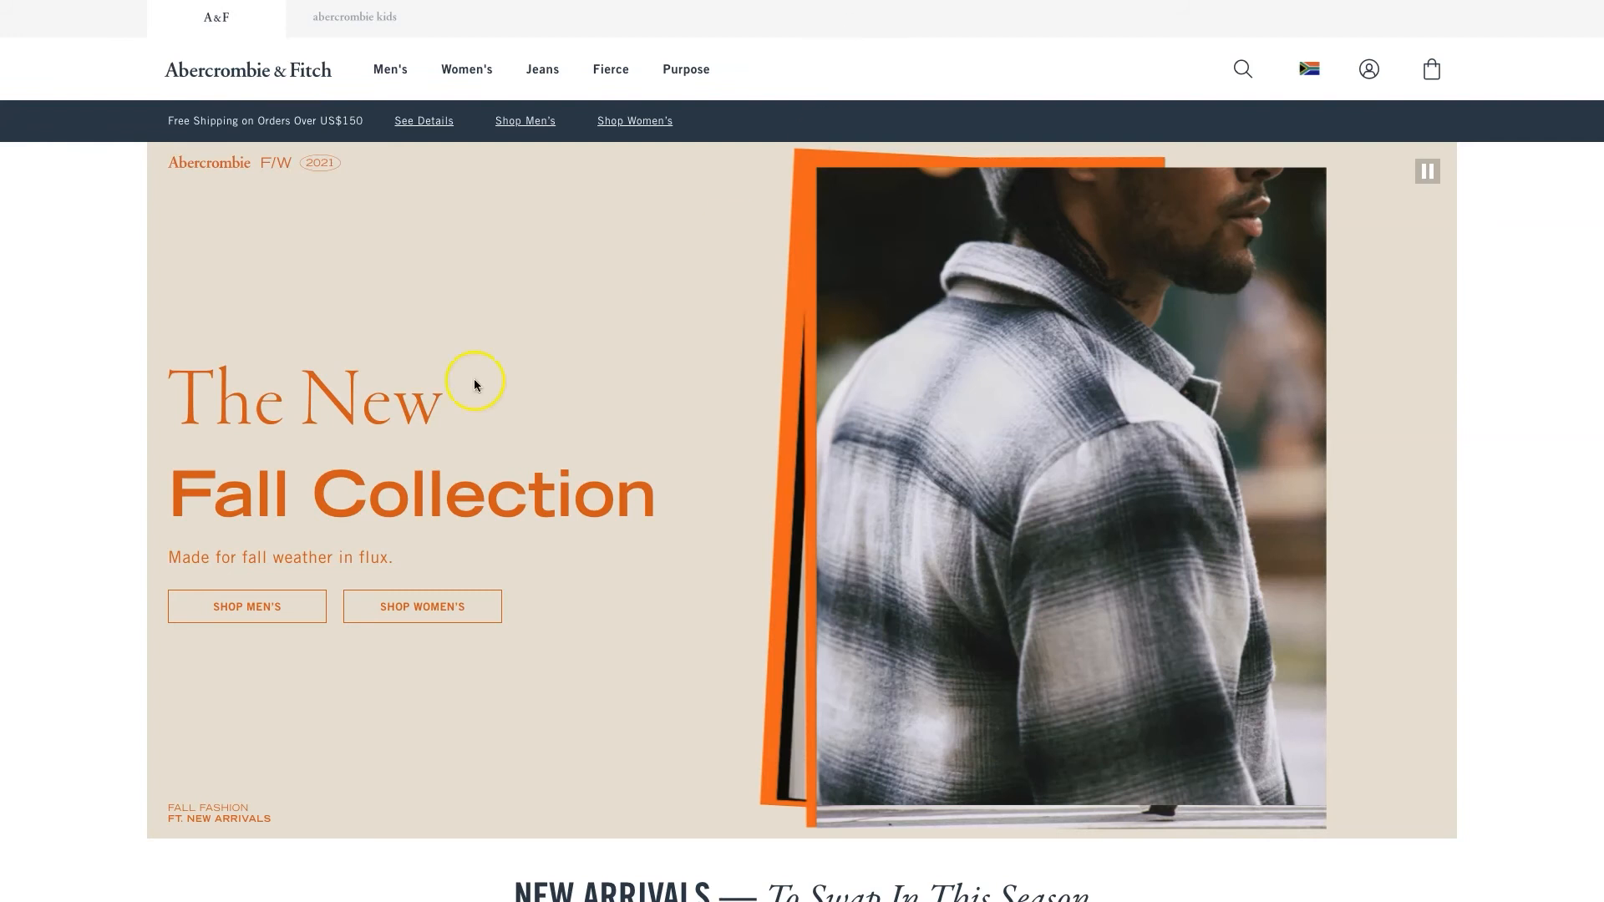
Scroll through the Abercrombie & Fitch homepage to study its fall-look colours and layout
scroll(441, 383, down, 15)
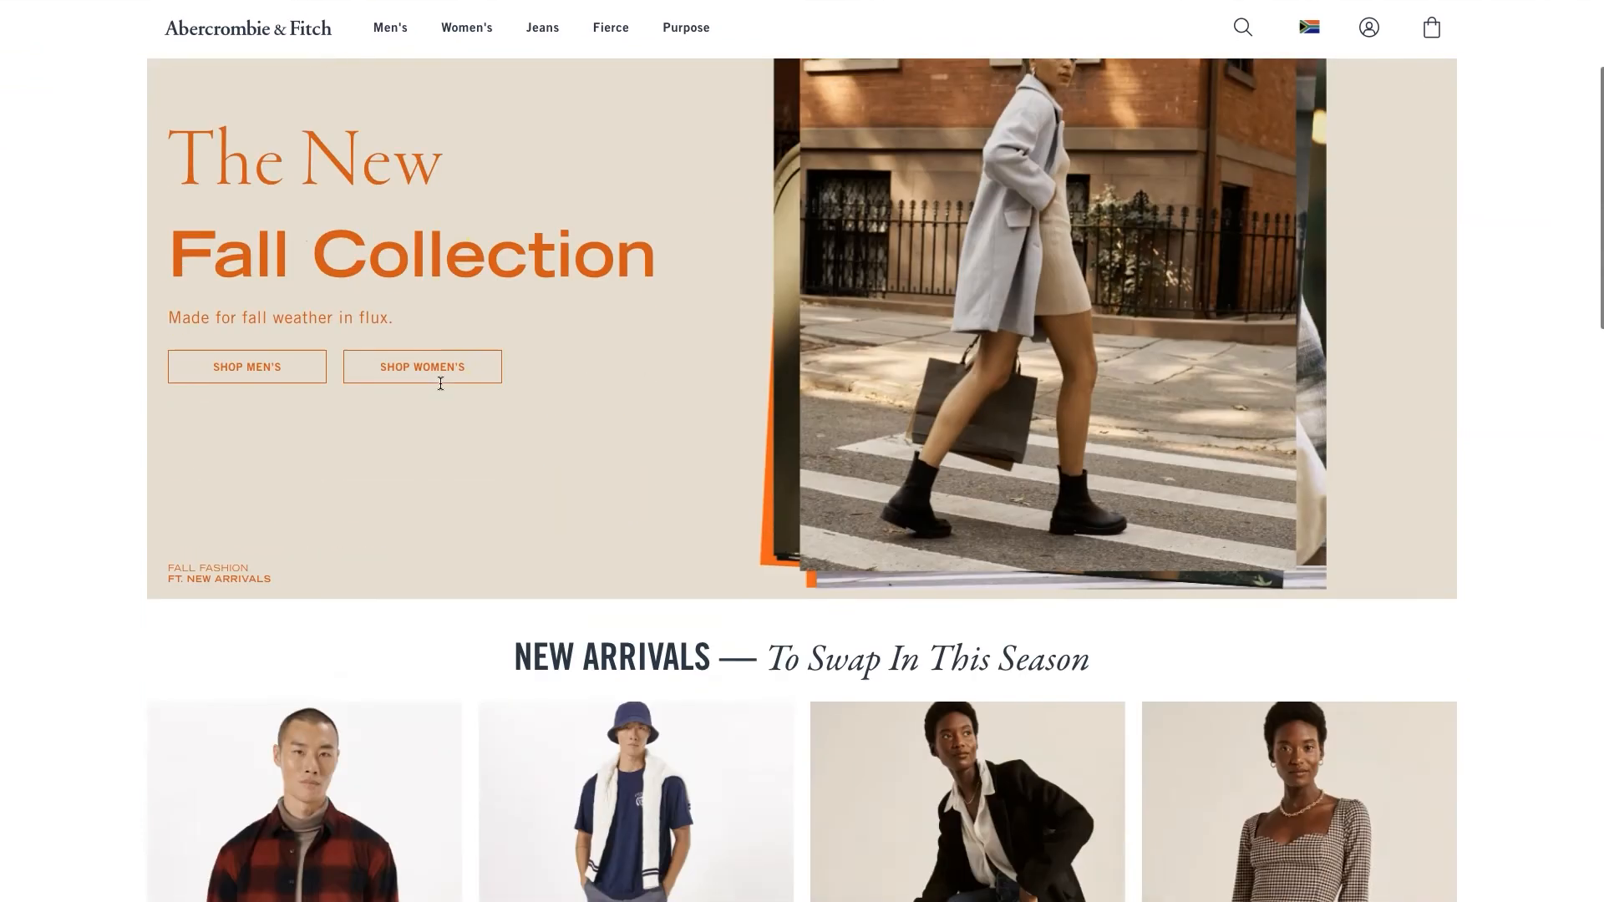
scroll(441, 383, down, 10)
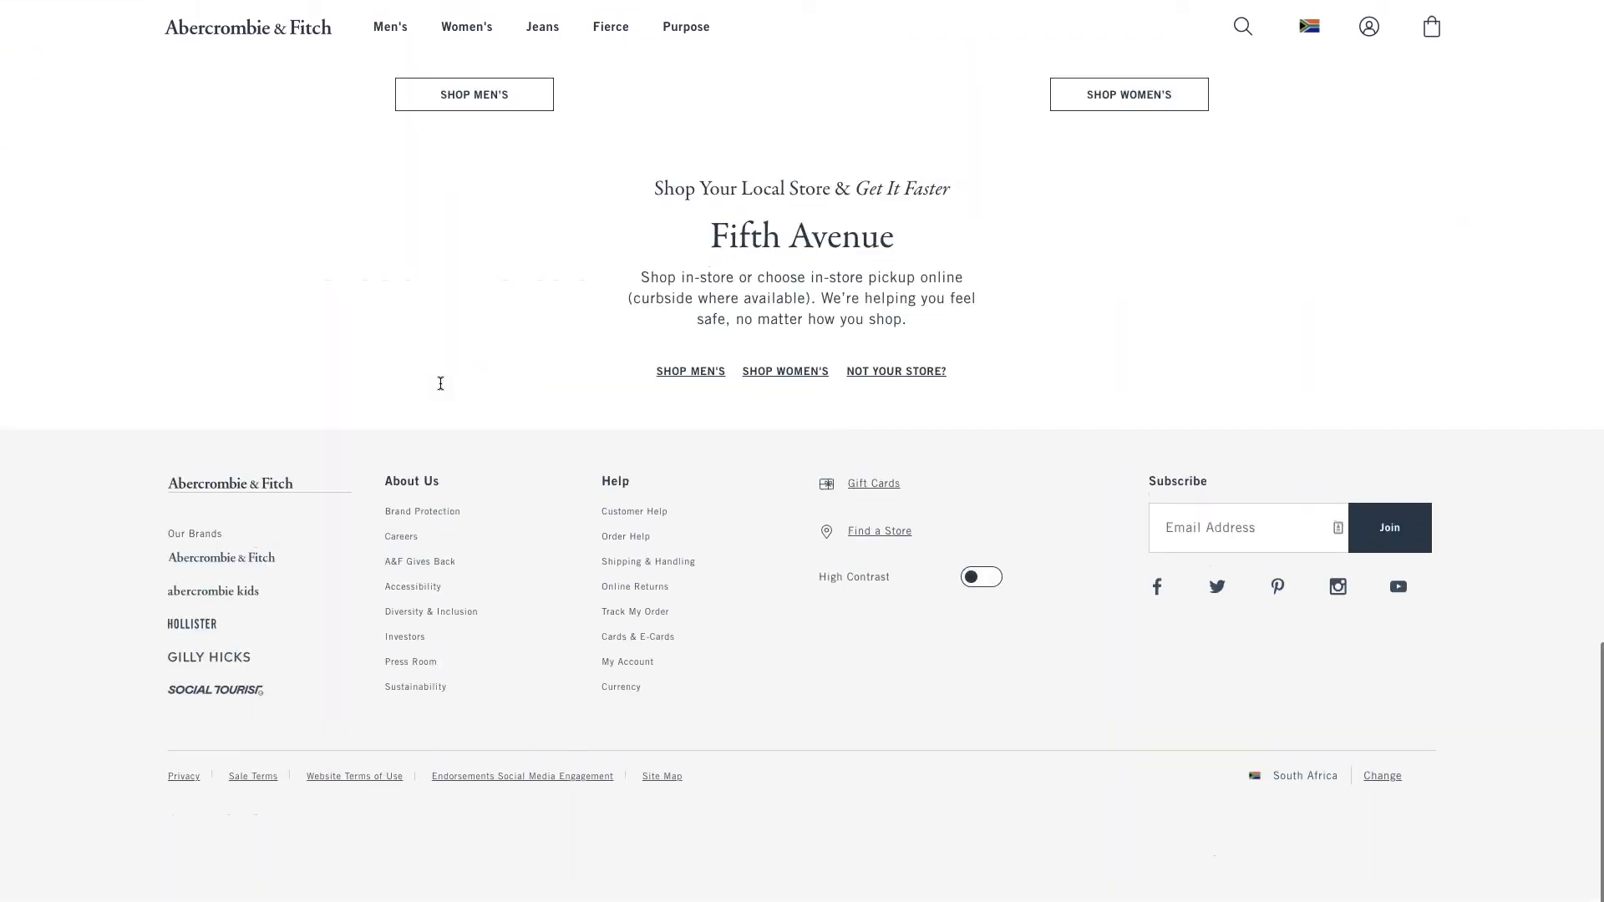
scroll(441, 384, up, 20)
scroll(440, 383, up, 1)
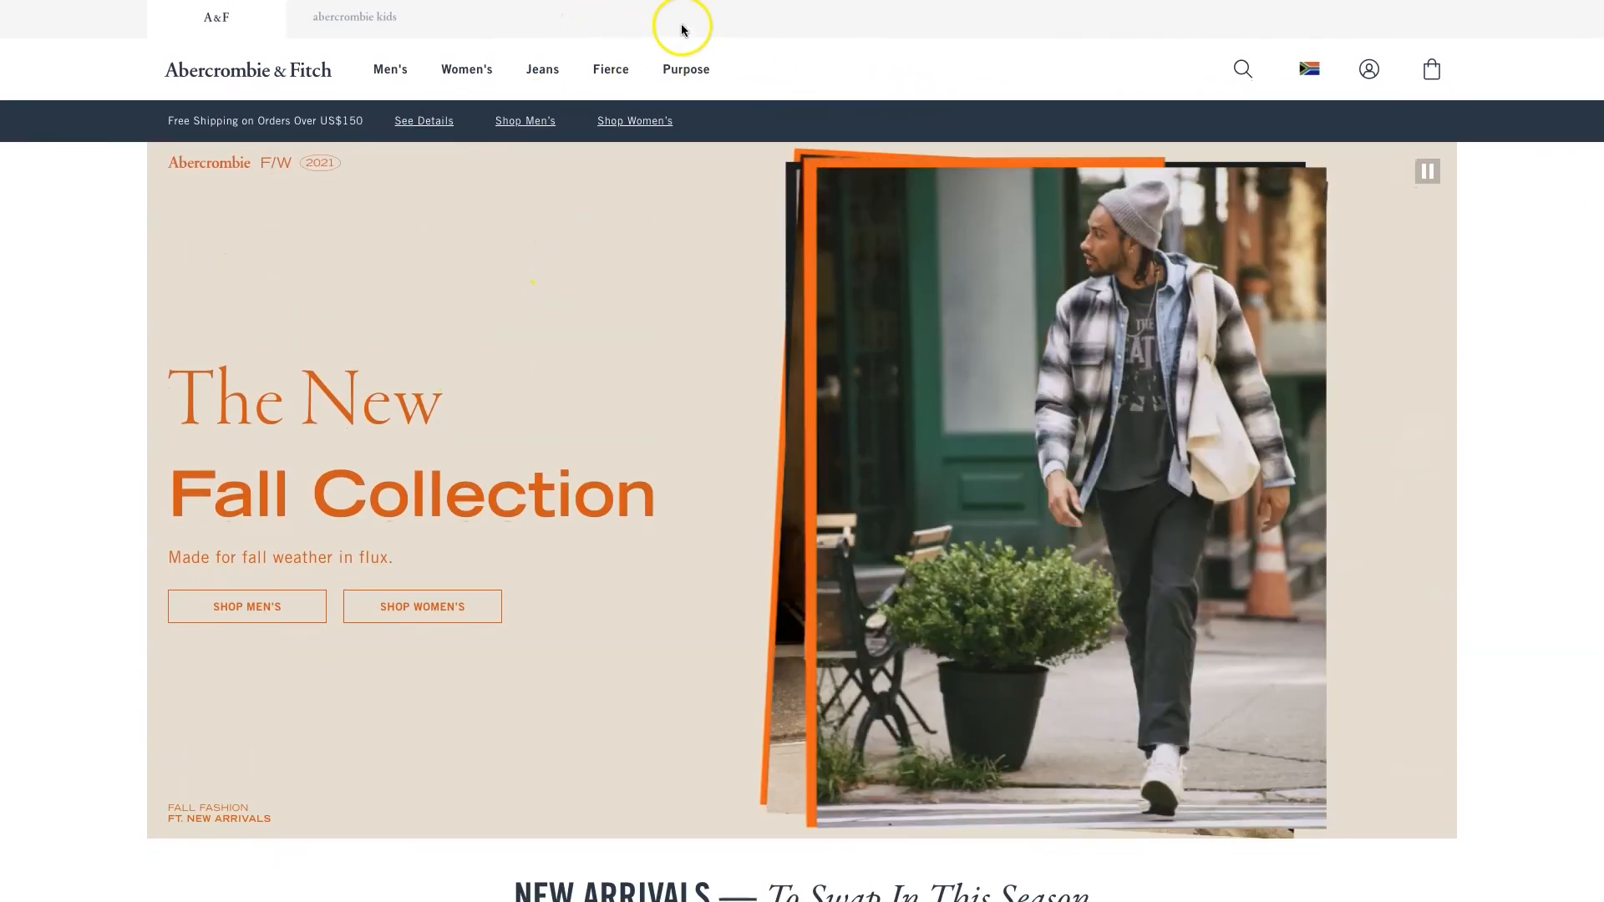
scroll(664, 251, down, 10)
scroll(665, 261, down, 5)
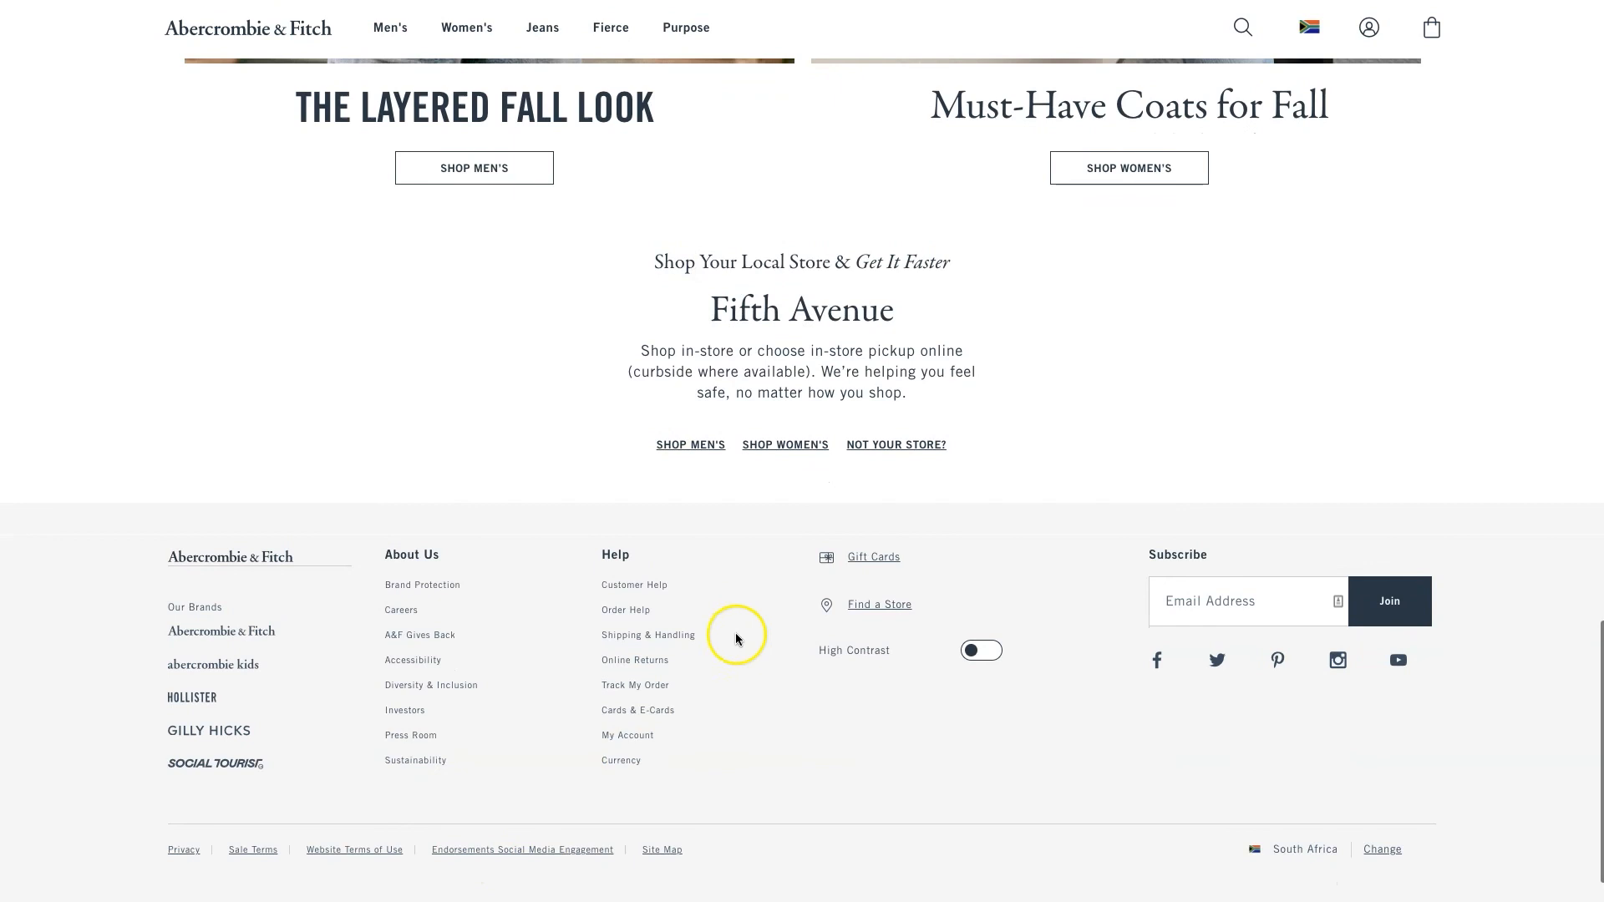
scroll(961, 179, up, 15)
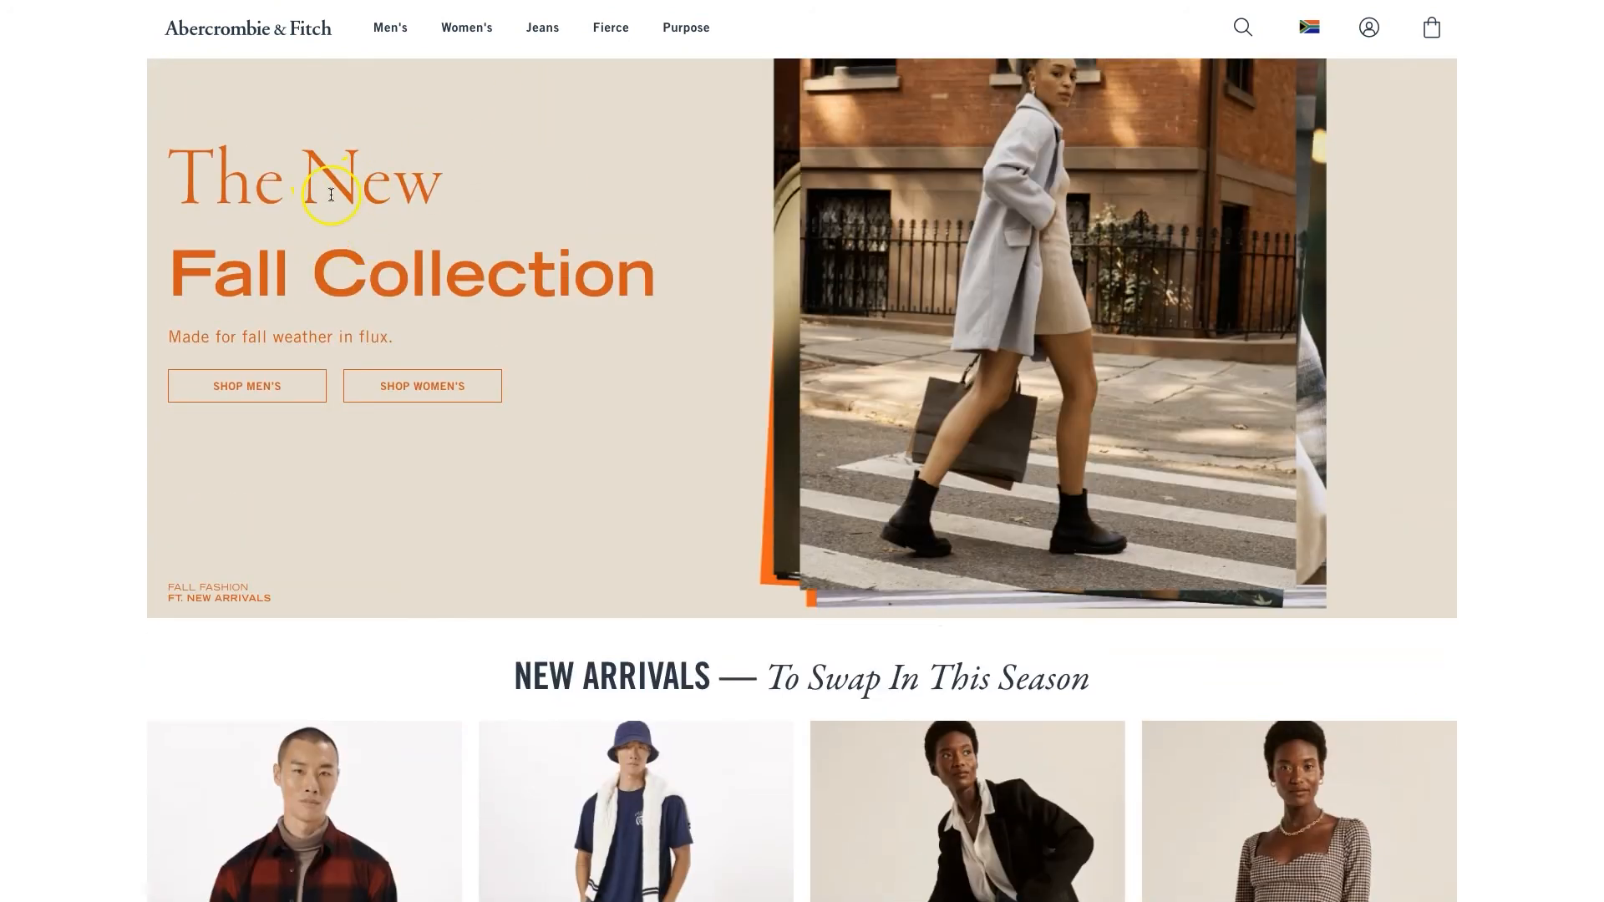
scroll(603, 501, down, 2)
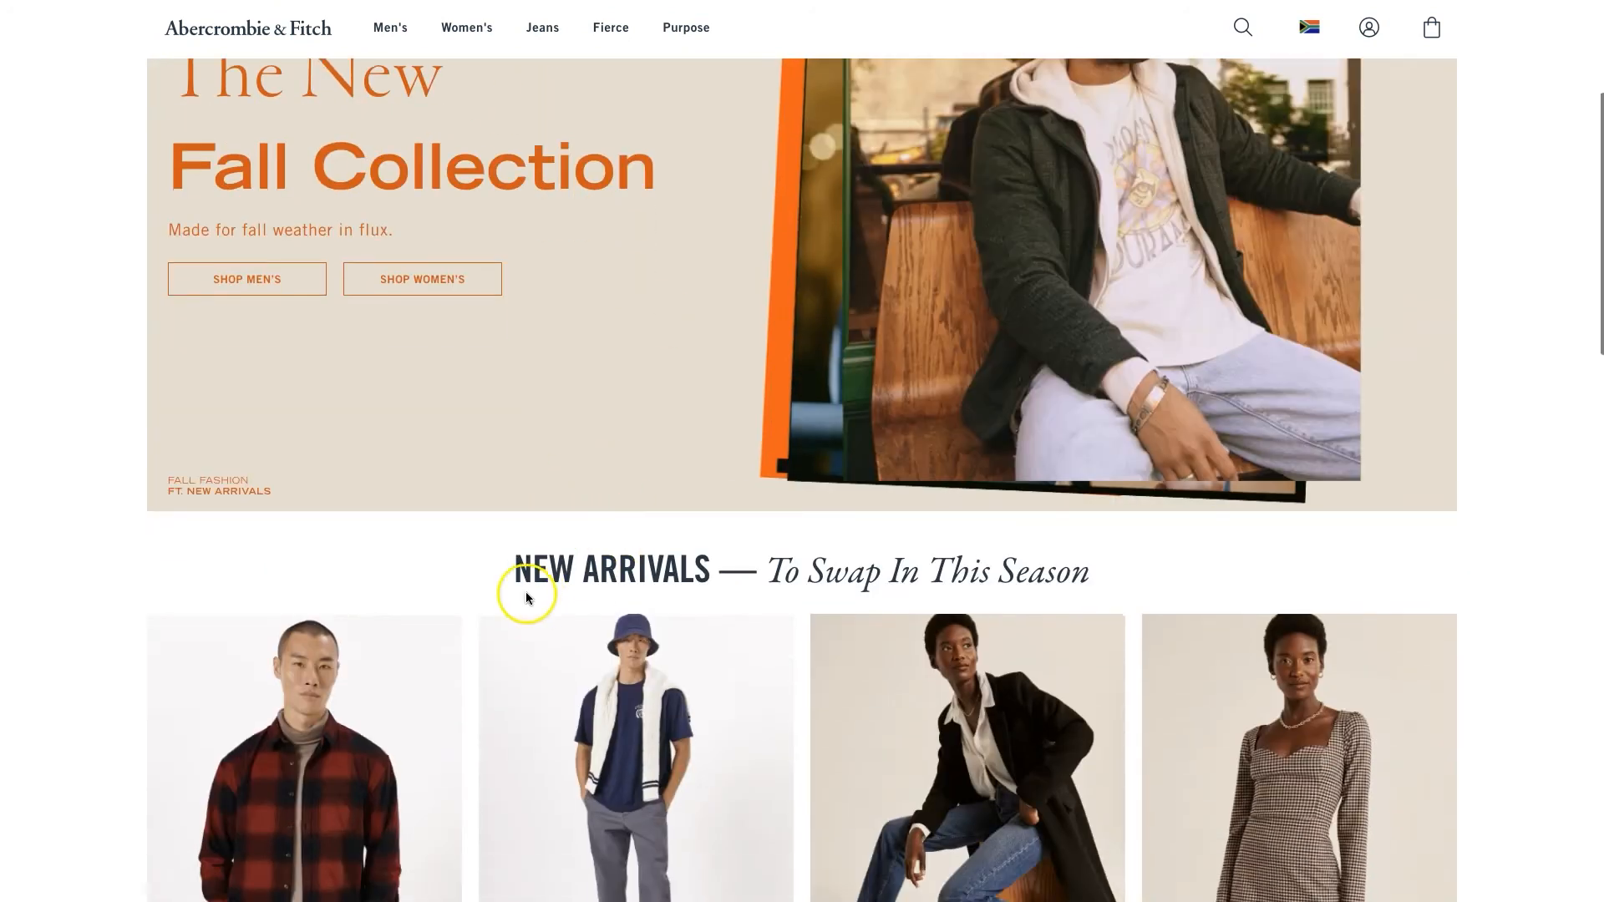
scroll(806, 570, down, 3)
scroll(802, 575, down, 15)
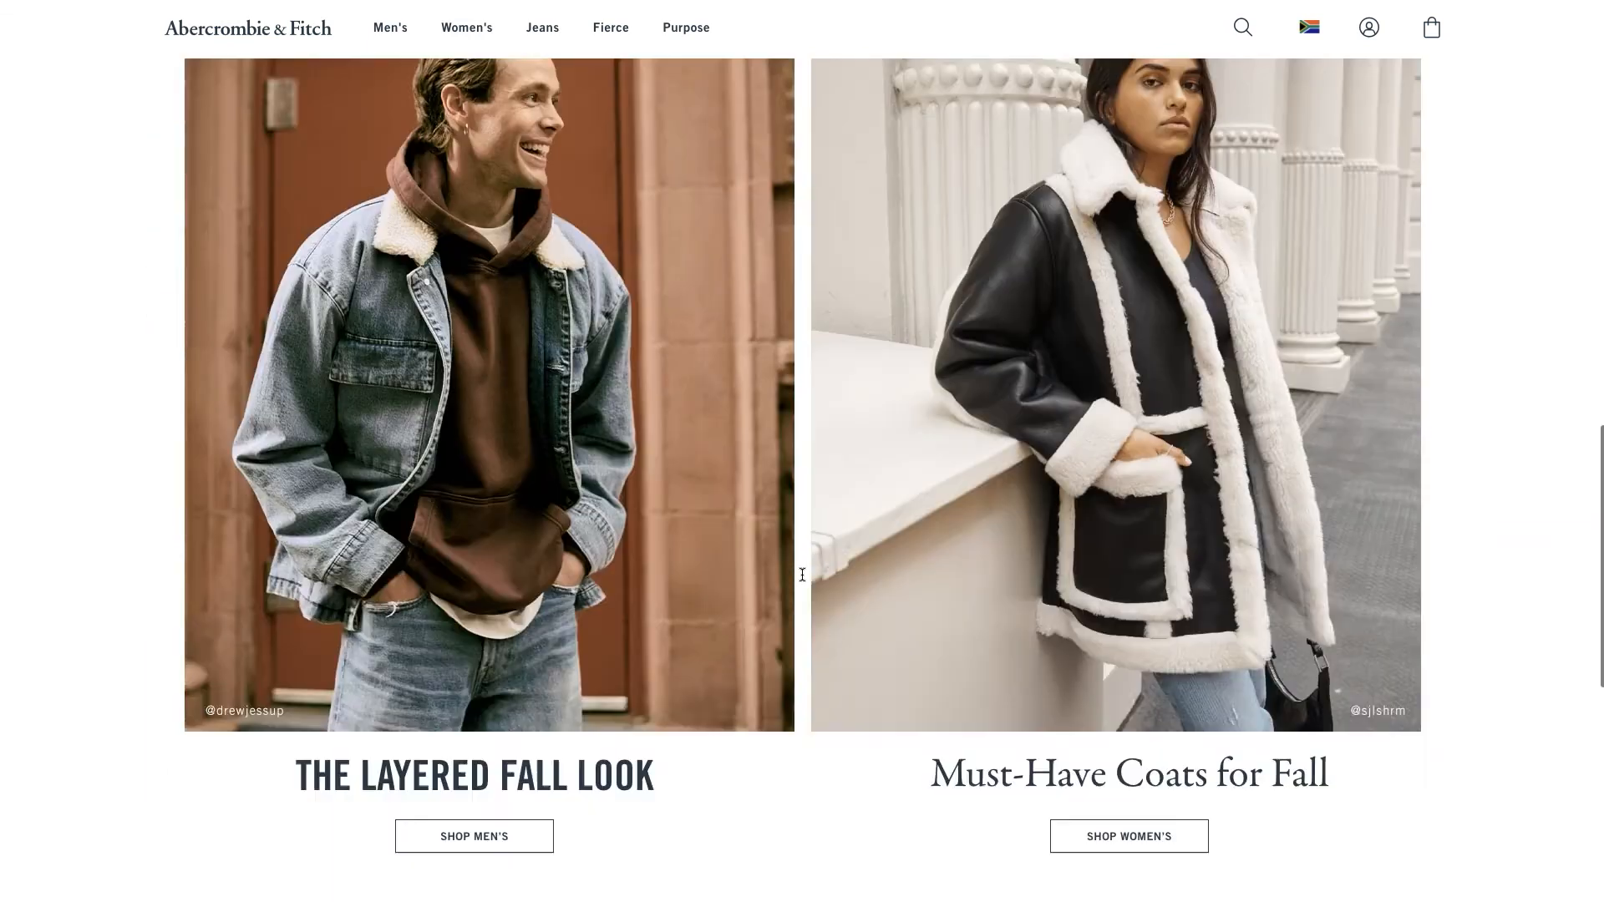
scroll(888, 393, up, 10)
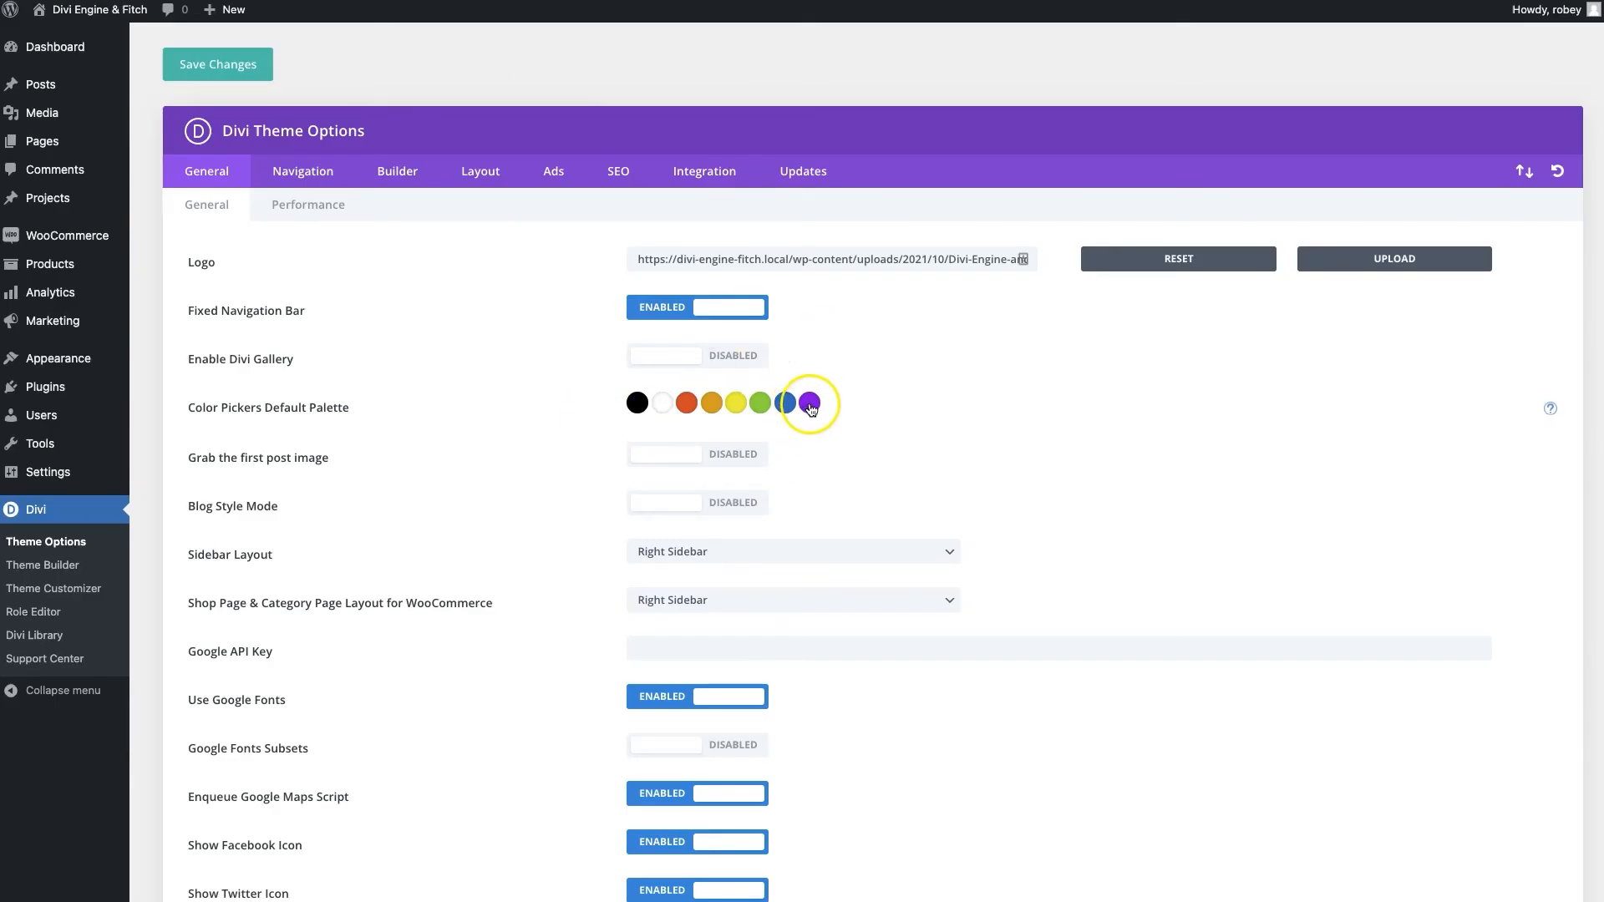
Replace the purple and blue palette swatches with beige #e8dccf and orange #e04405
click(810, 407)
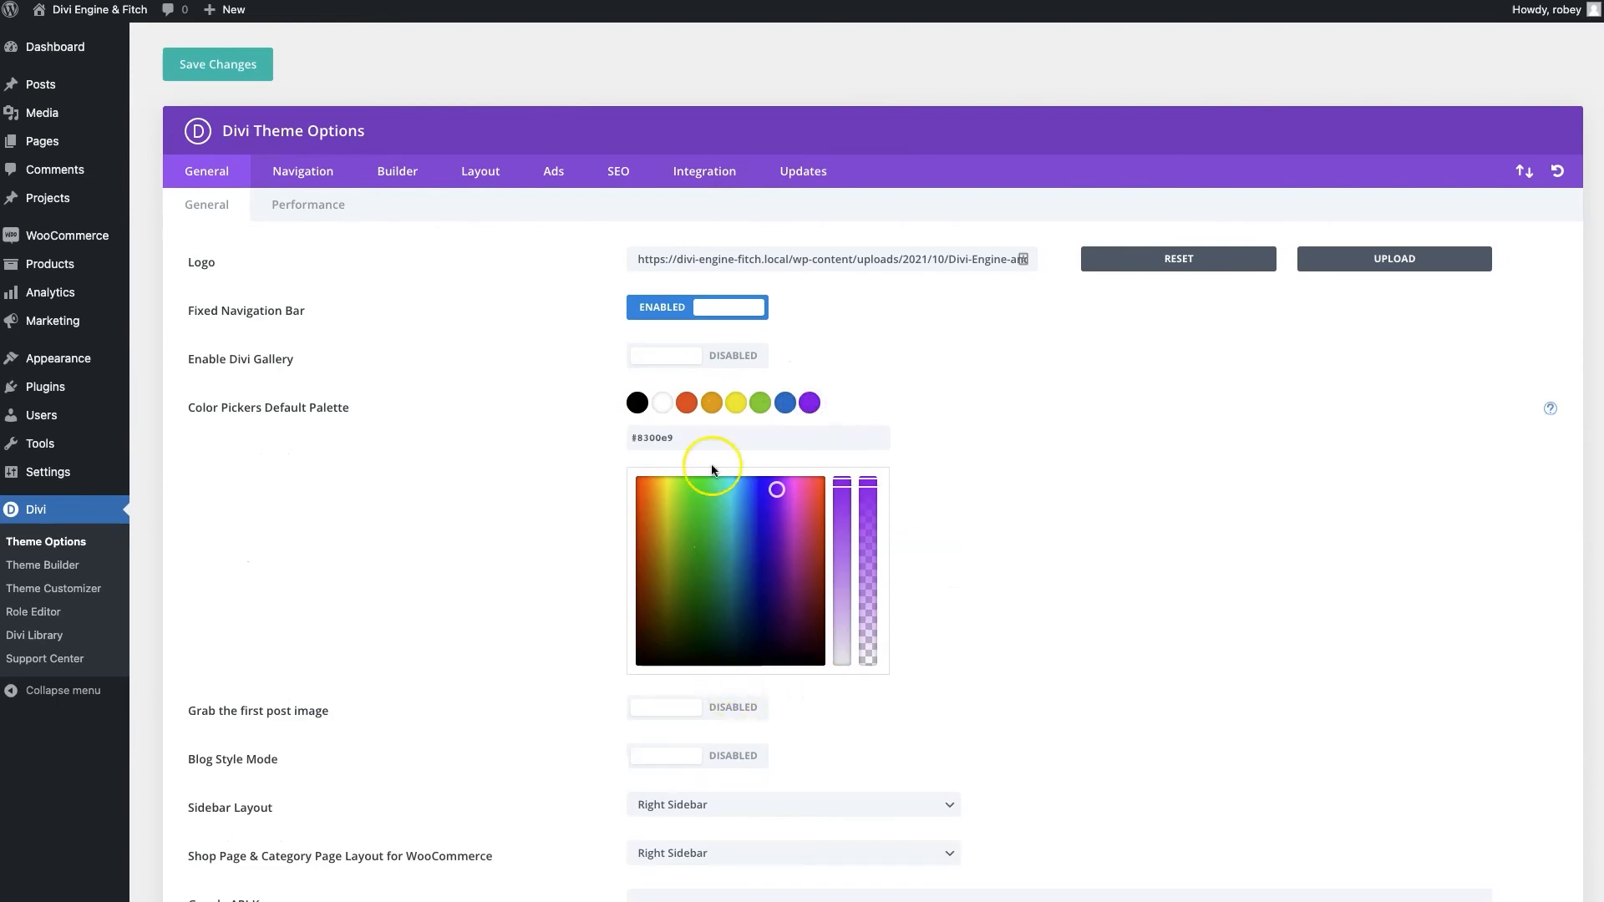
triple_click(682, 430)
text(#e8dccf)
click(1025, 435)
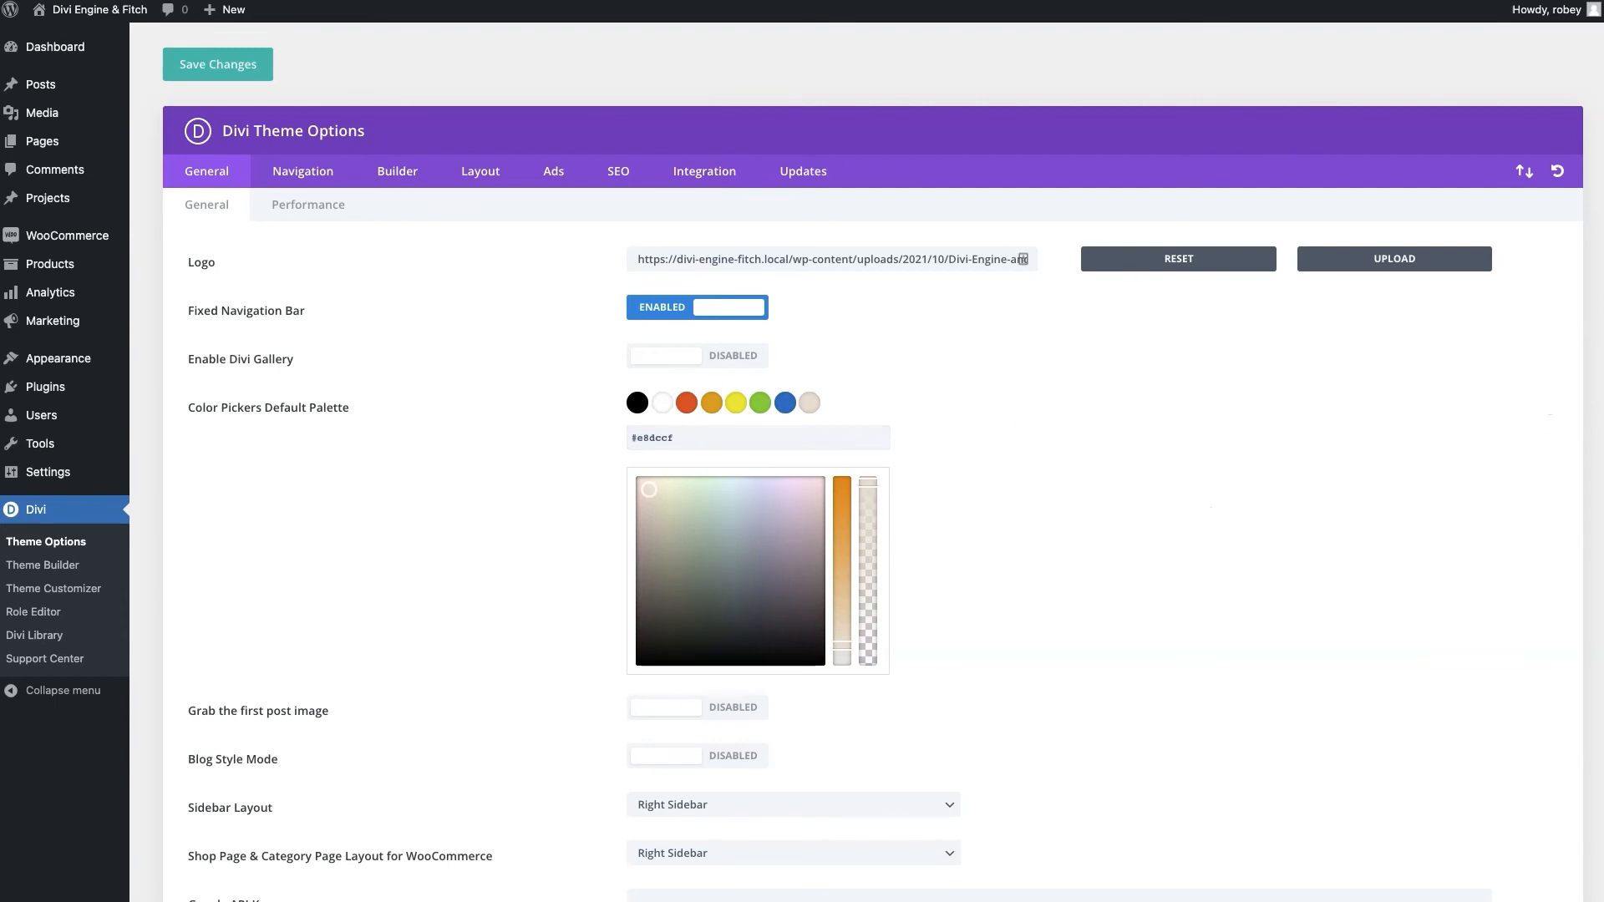
click(785, 403)
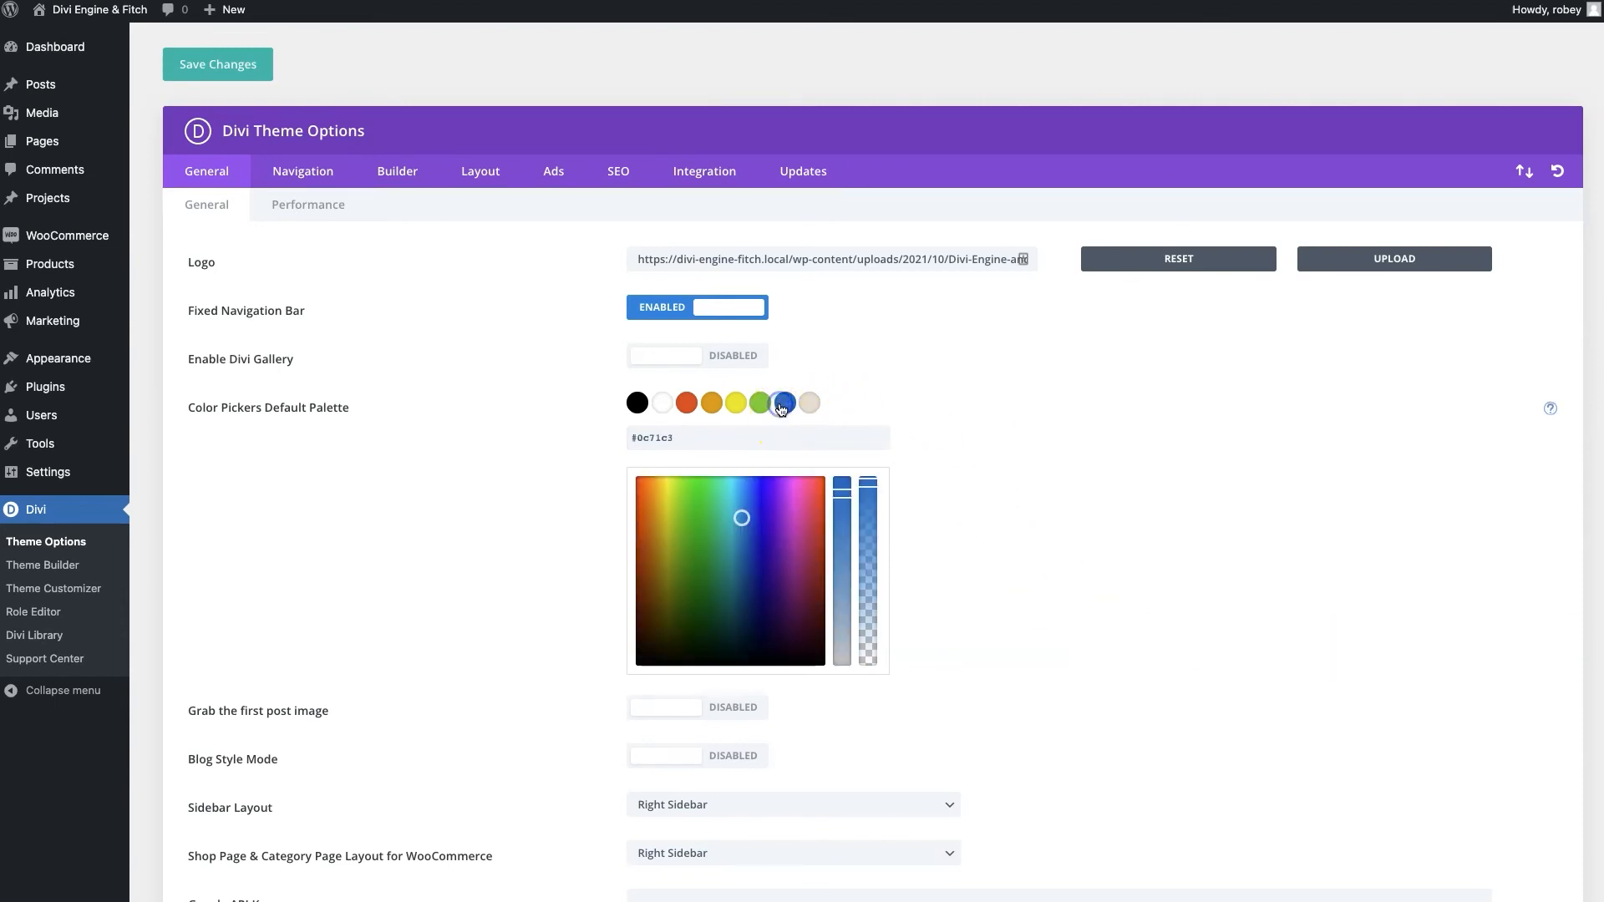
triple_click(711, 436)
text(#e04405)
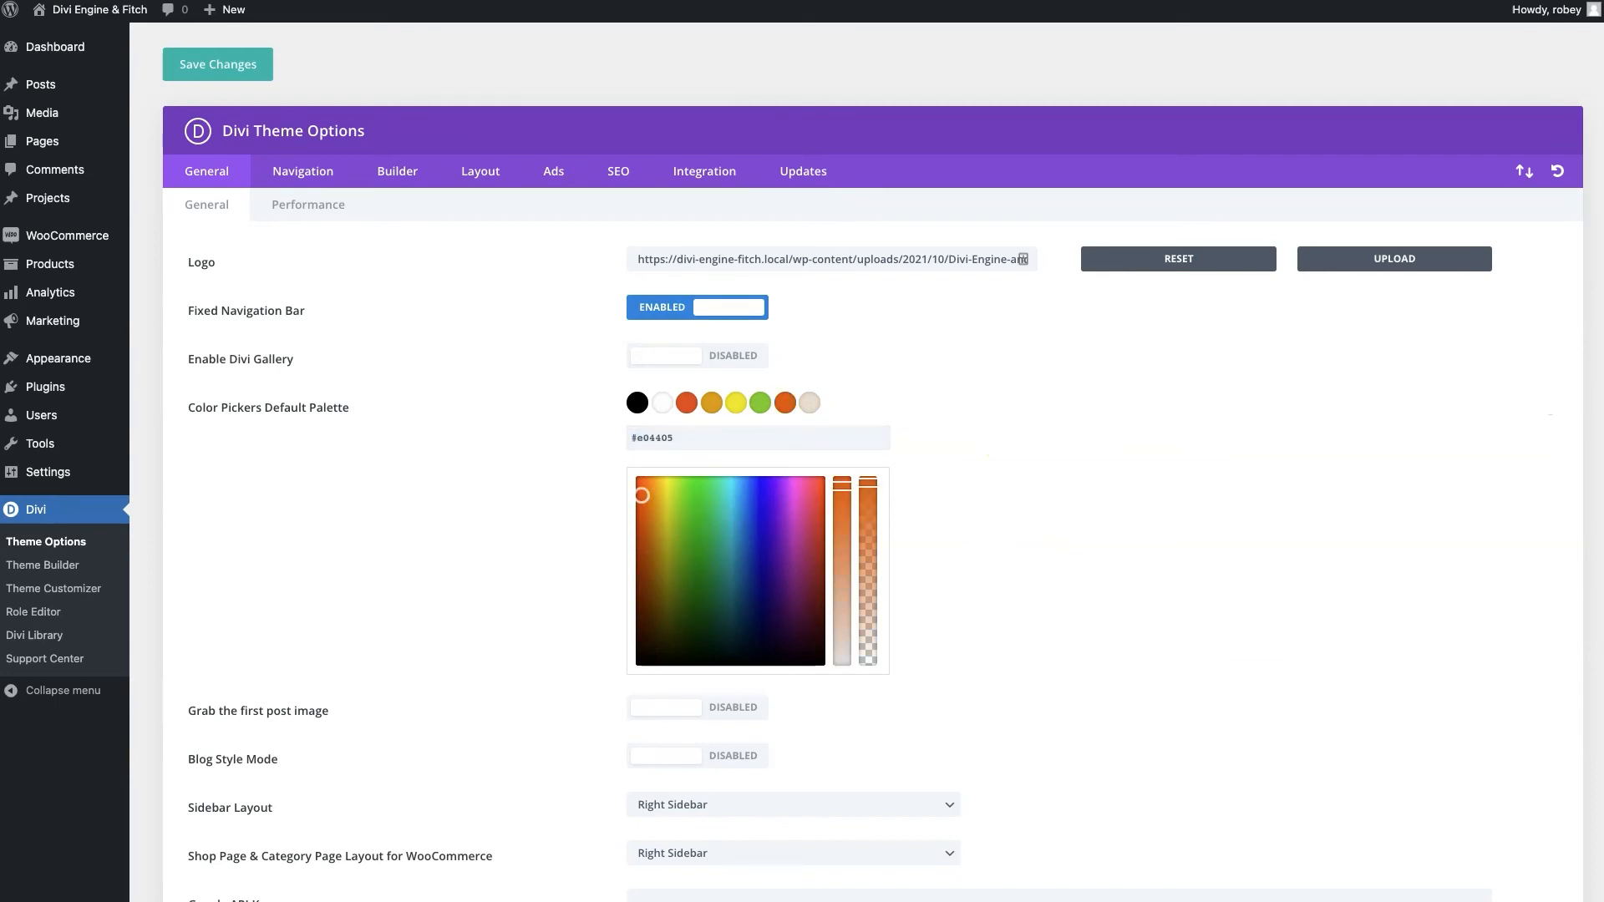
Change the green and yellow swatches to navy #253746 and light grey #f6f6f6, then save
click(760, 403)
triple_click(689, 442)
text(#253746)
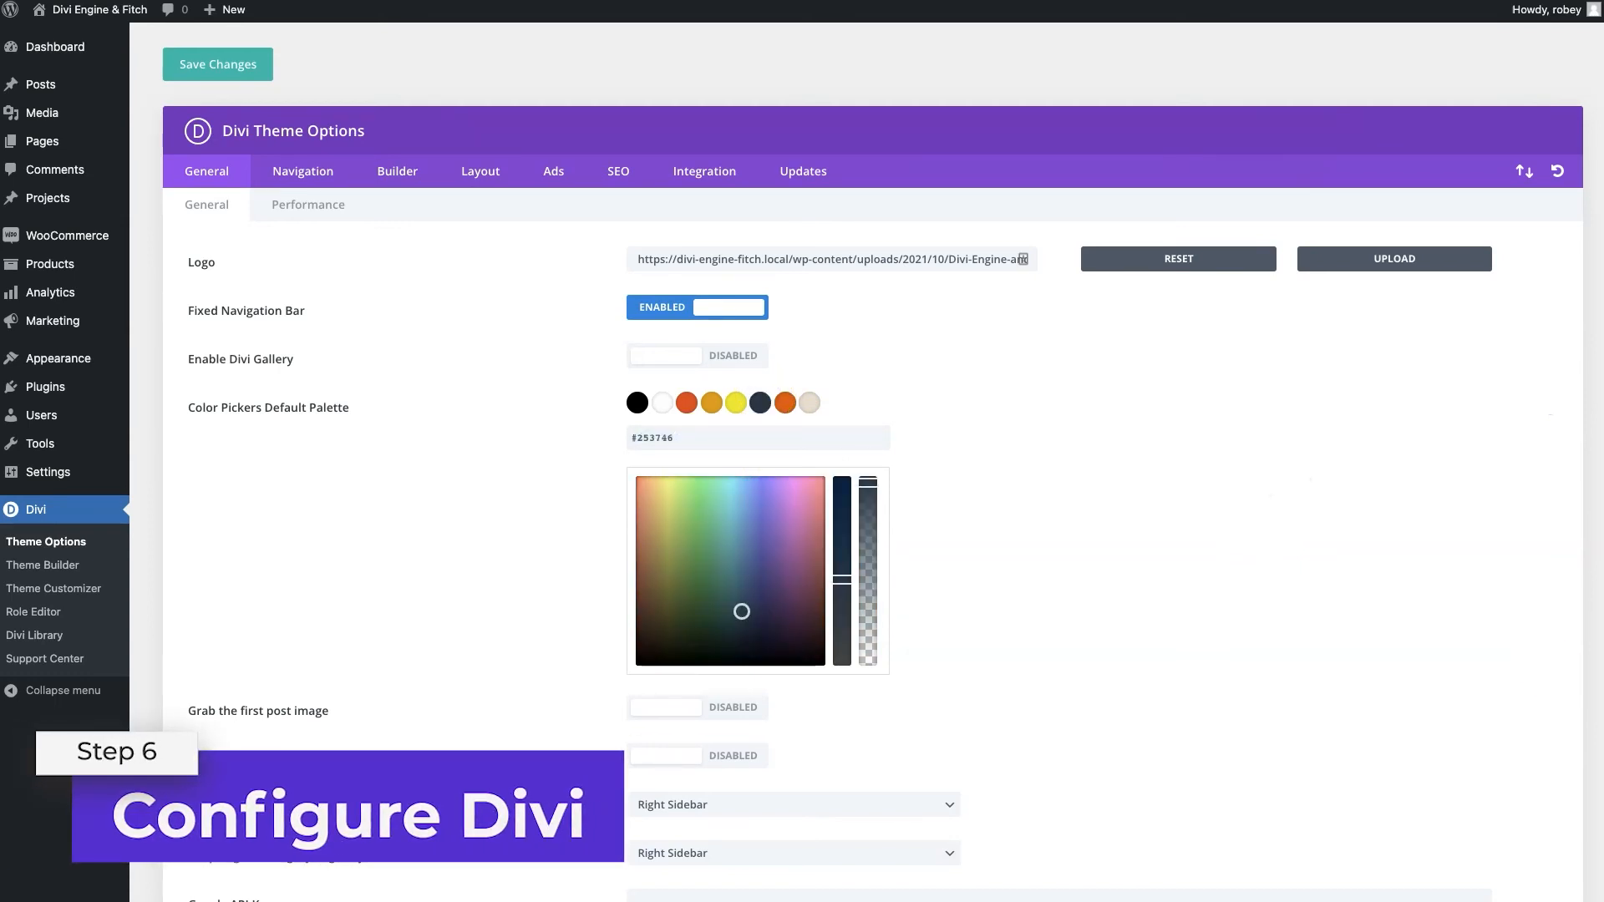
click(735, 403)
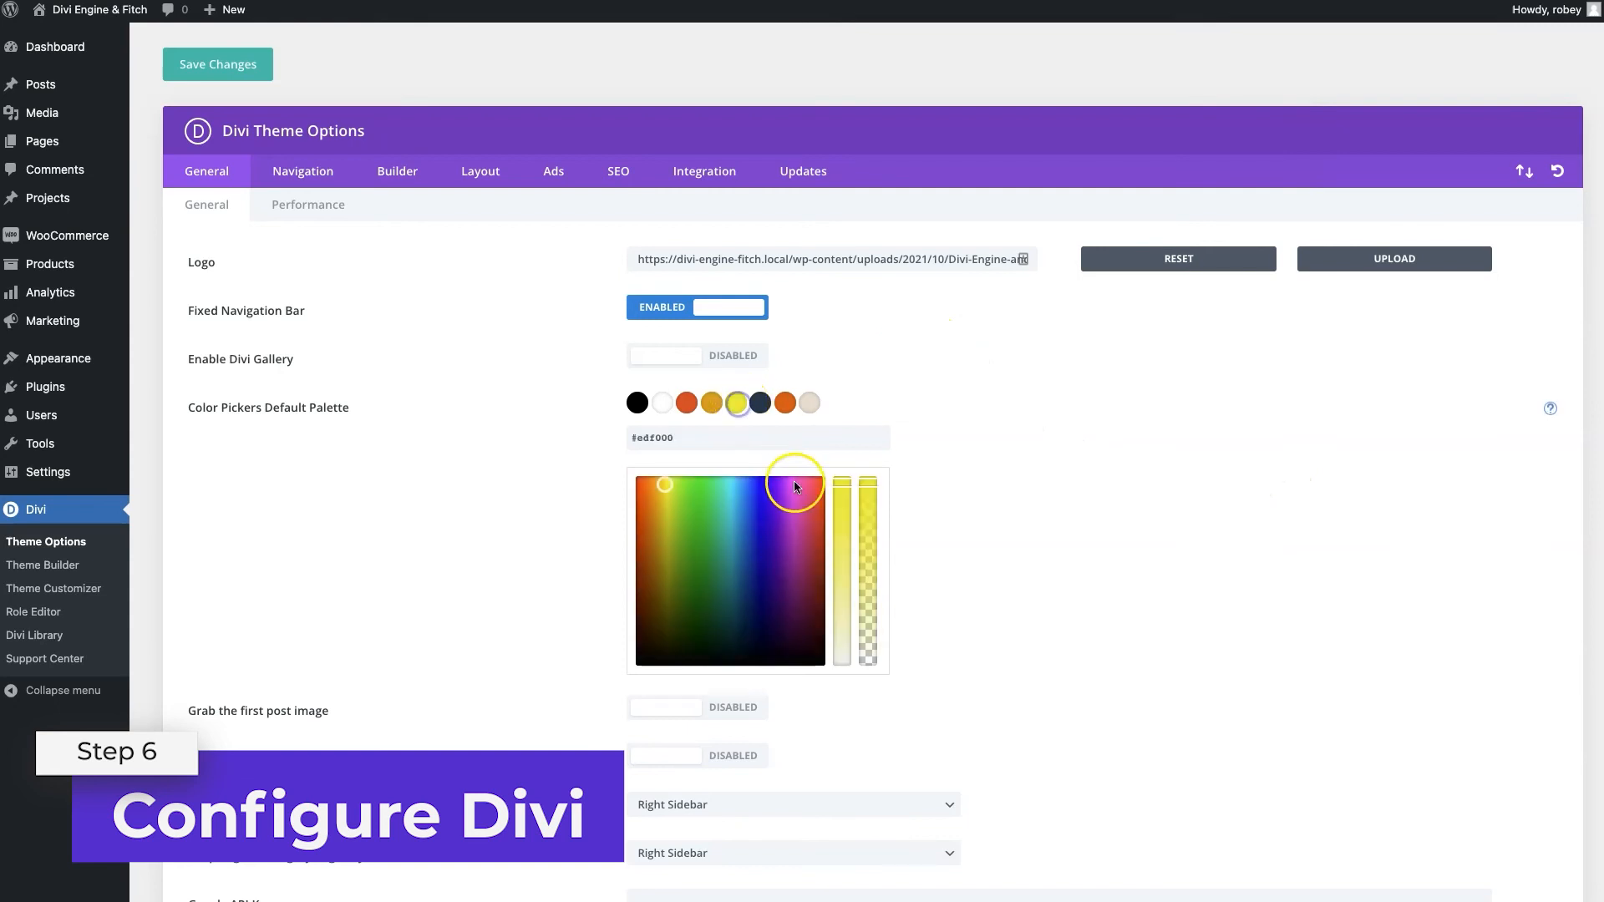
triple_click(715, 444)
text(#f6f6f6)
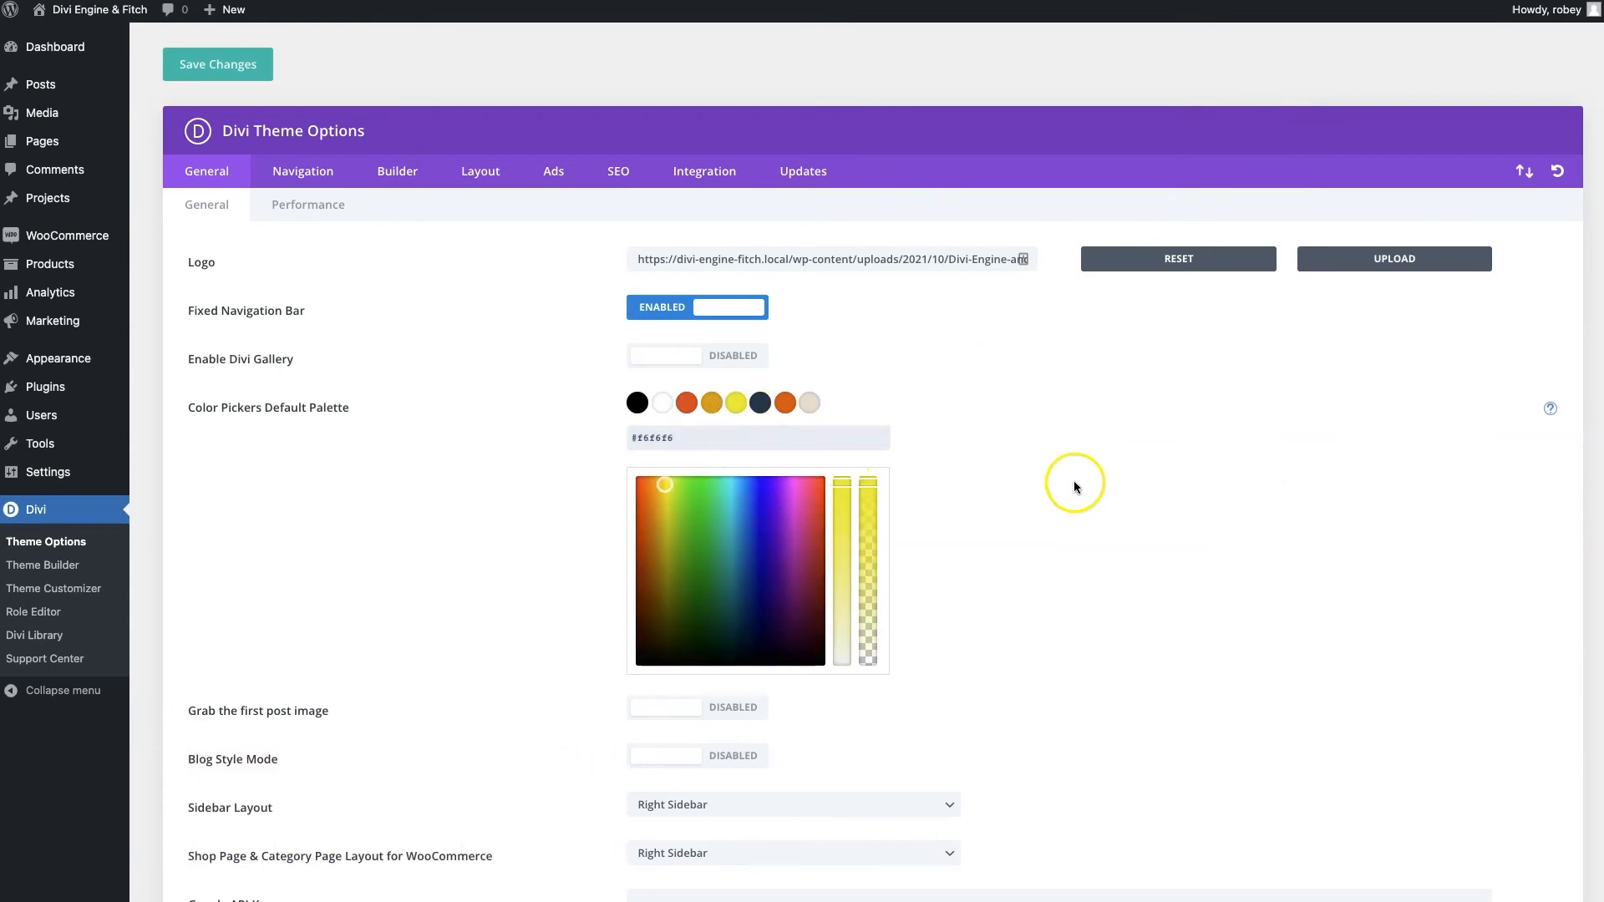
click(1075, 483)
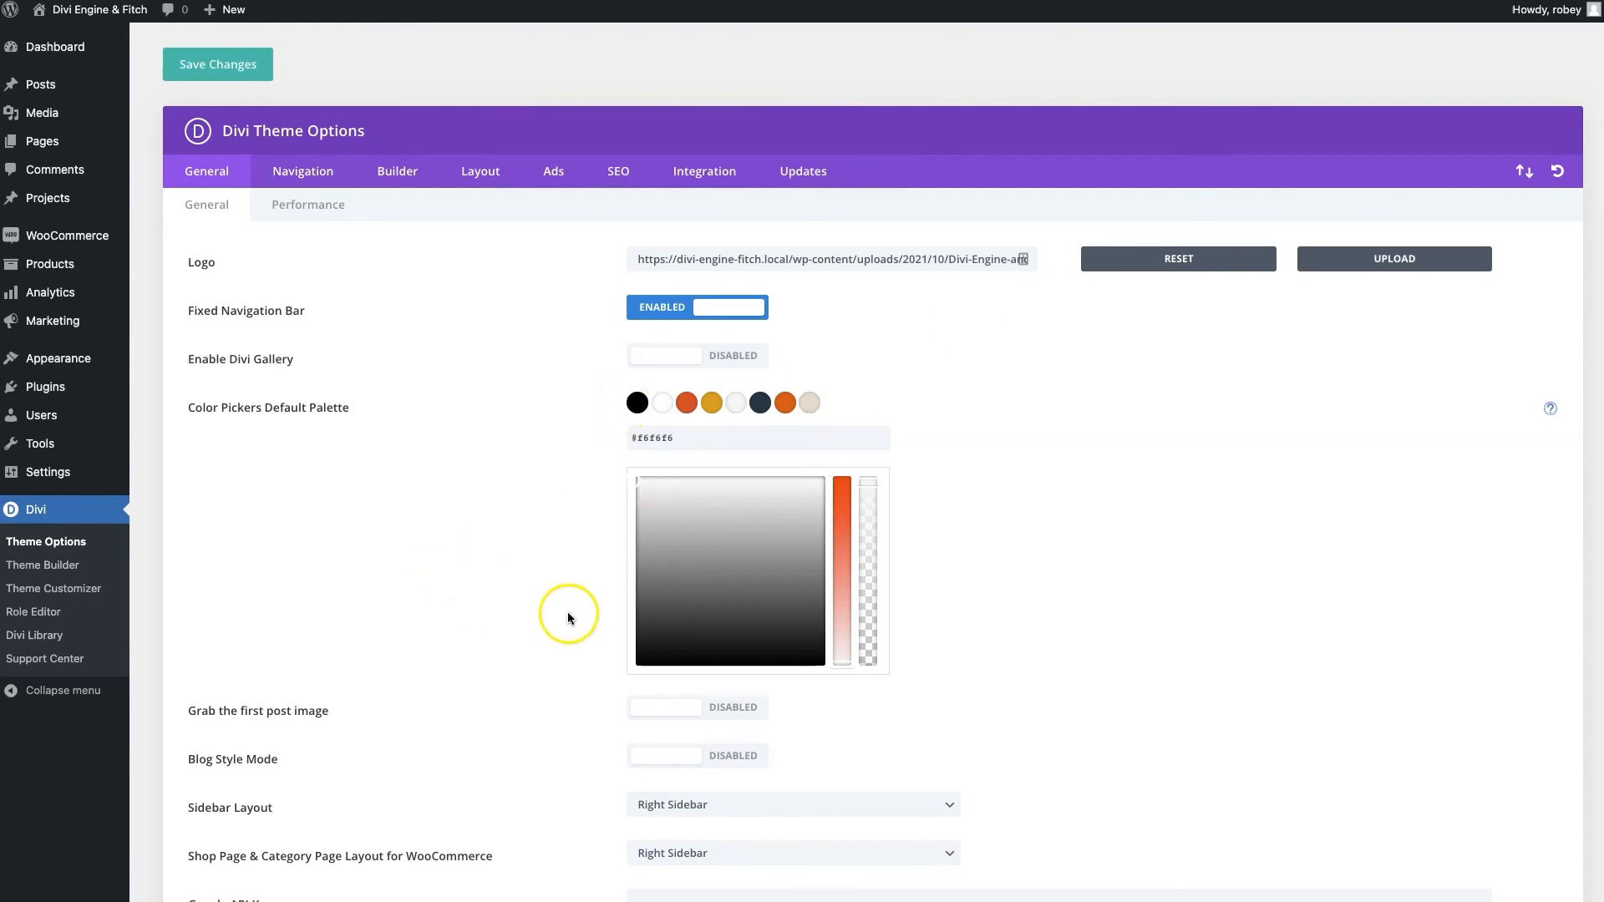
click(213, 64)
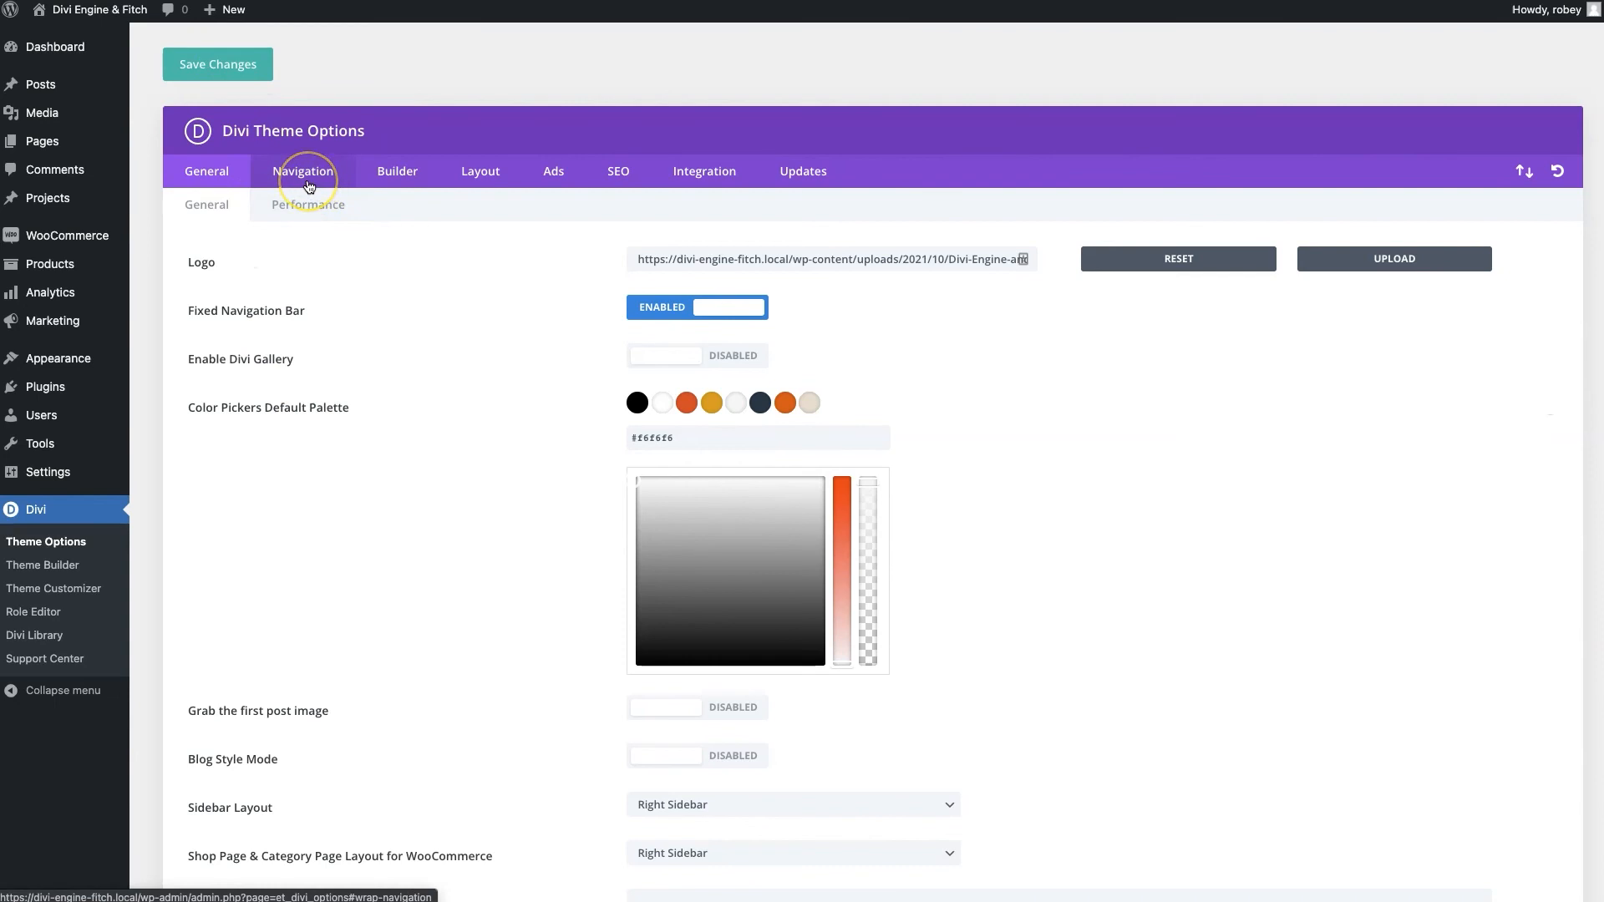
In Divi's Builder > Advanced options, disable Static CSS File Generation and save
click(384, 179)
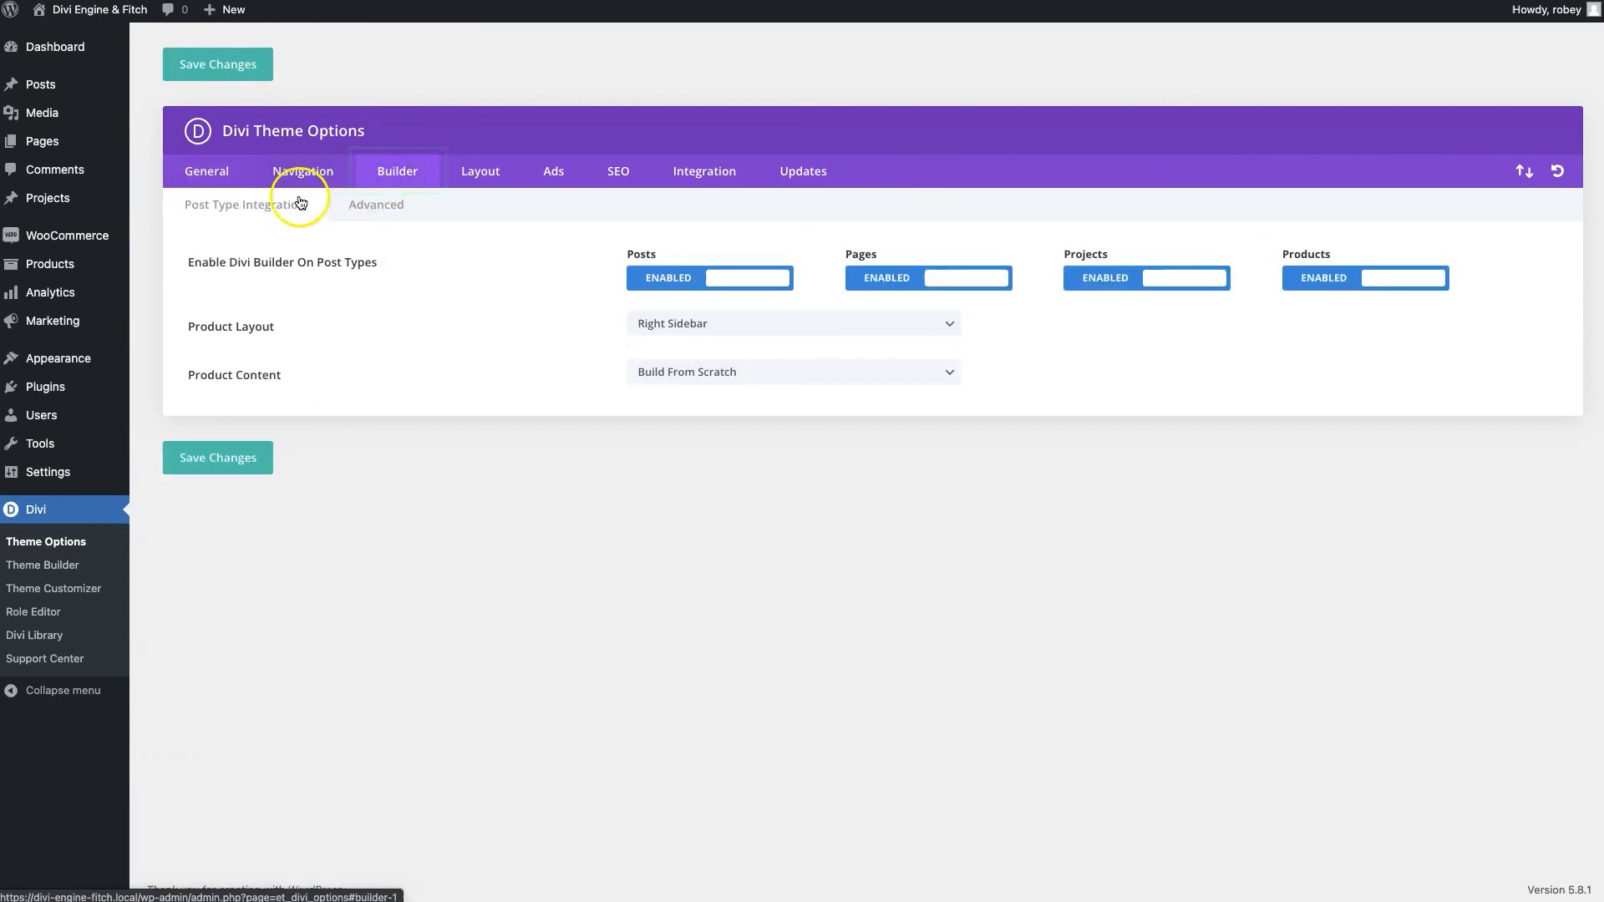
click(370, 206)
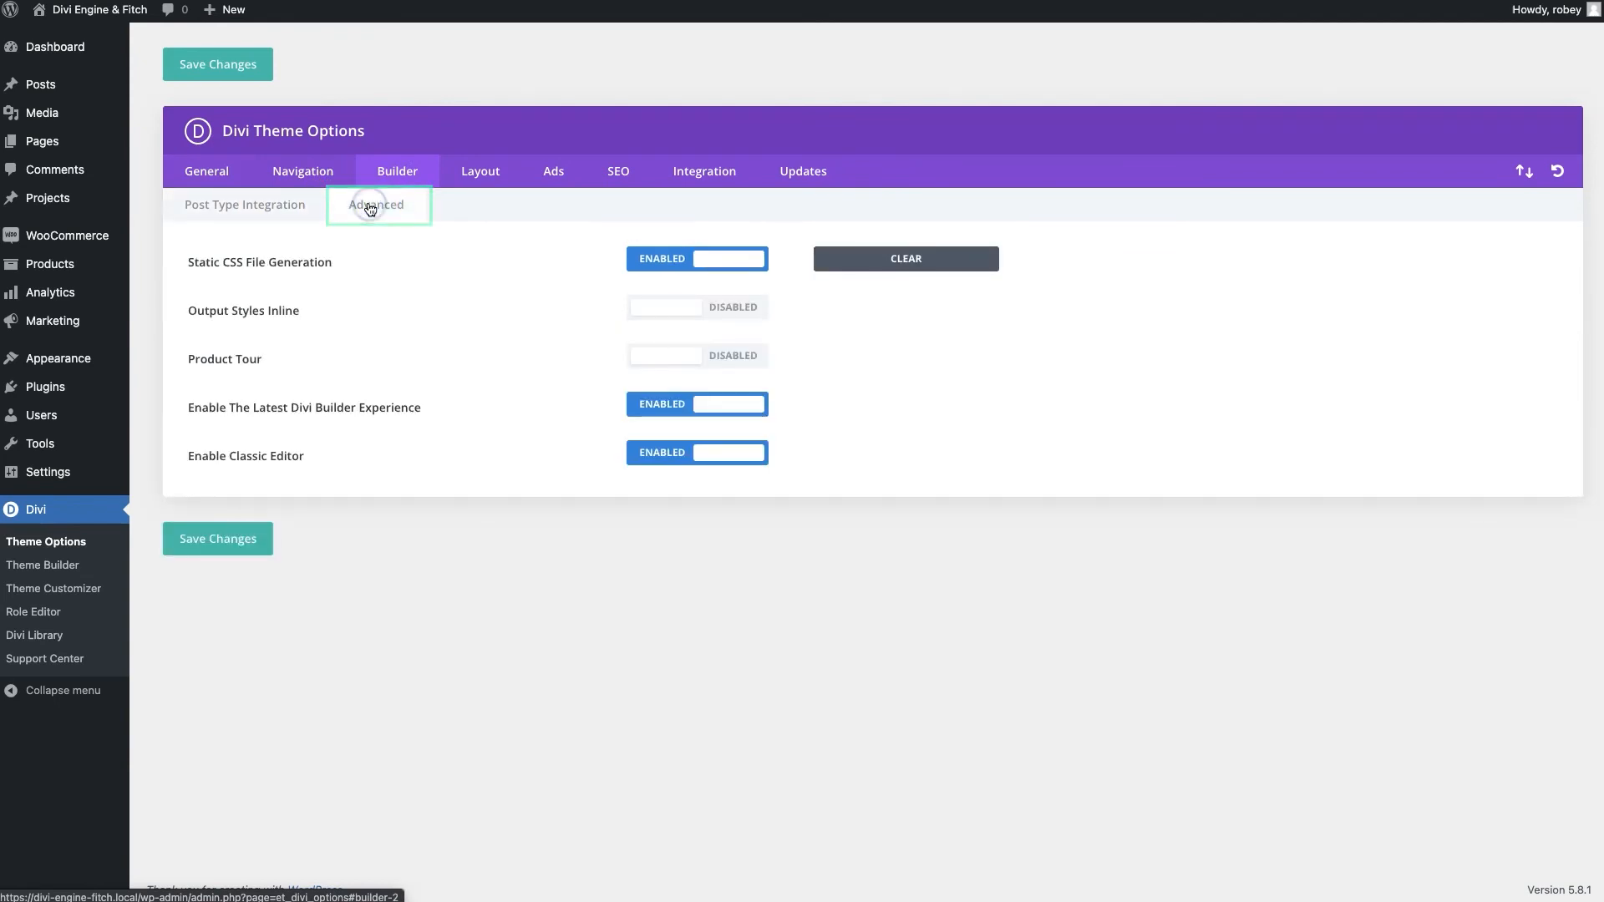
click(678, 308)
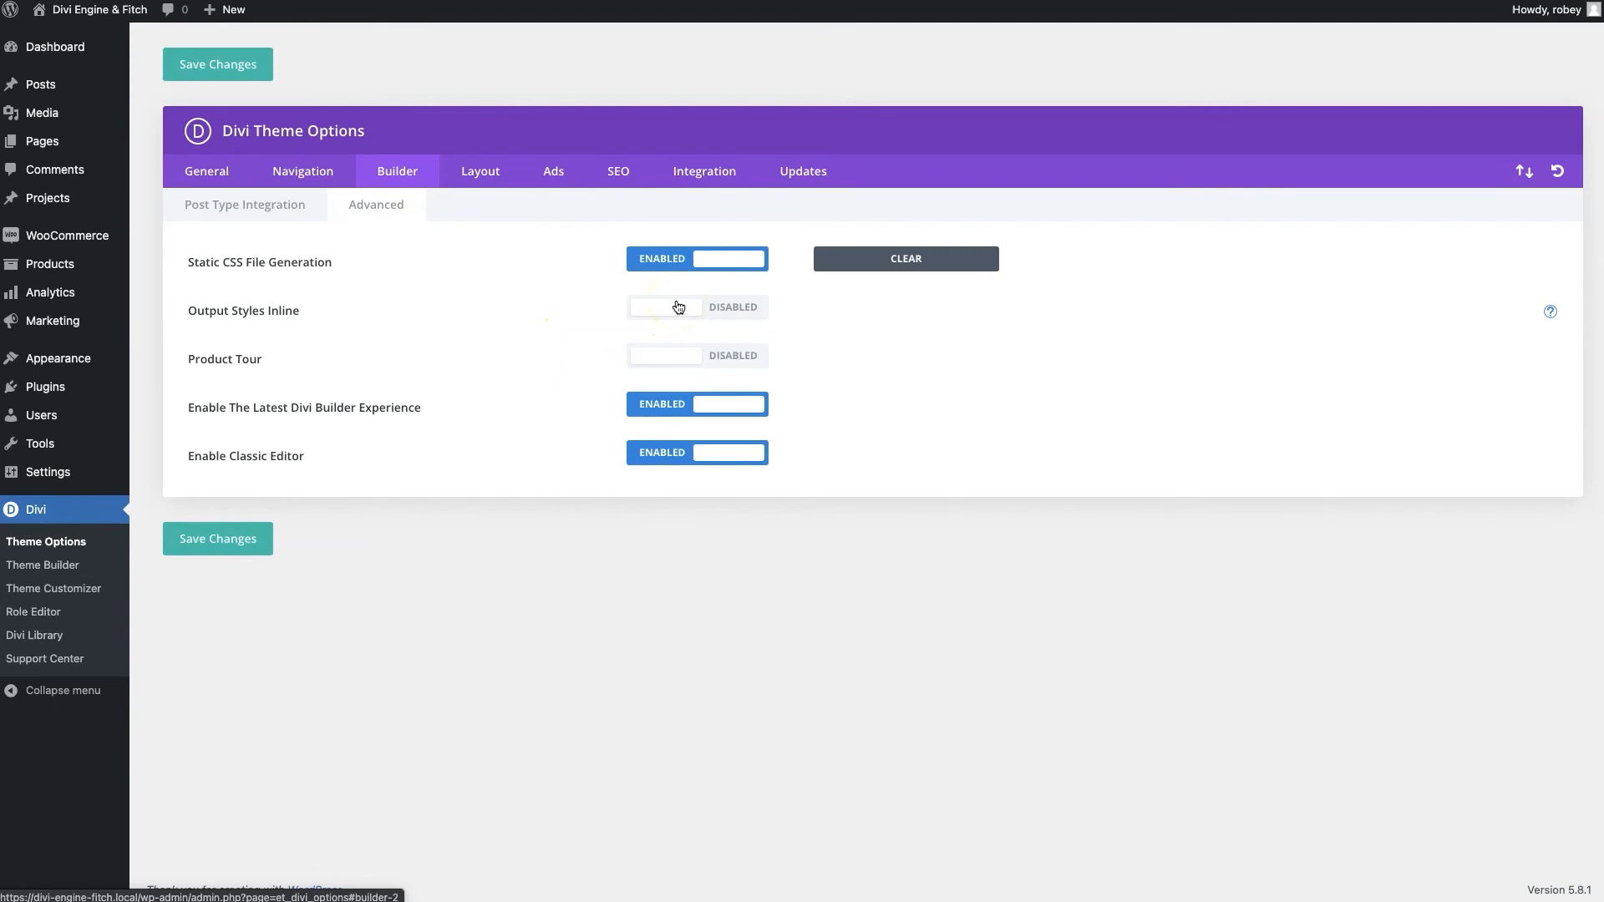
click(703, 256)
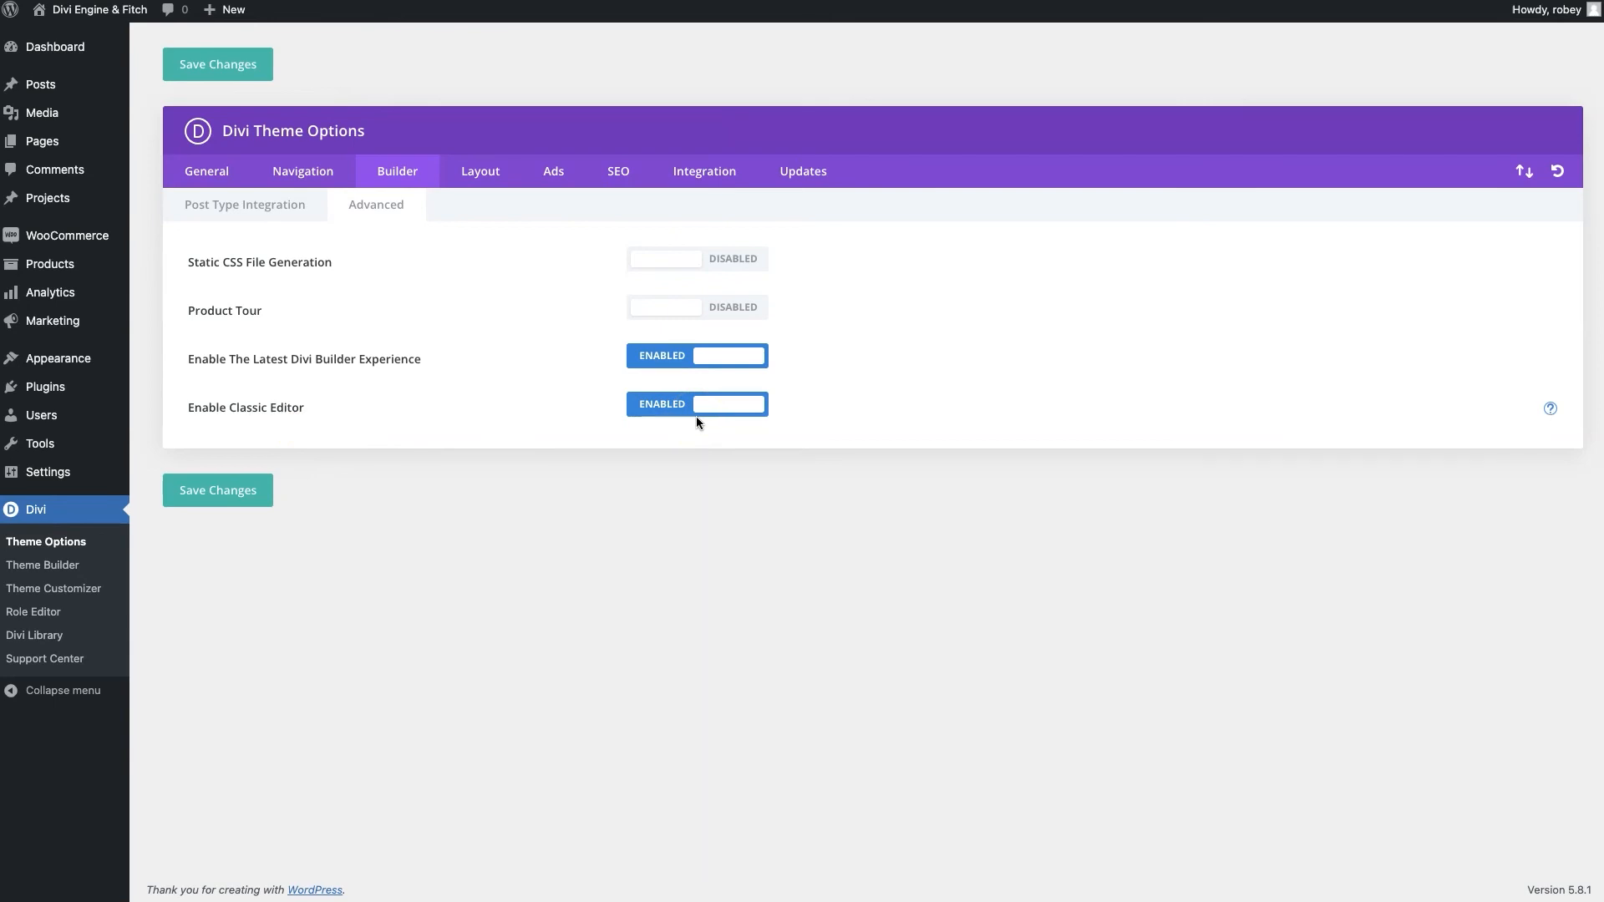
click(645, 427)
click(205, 494)
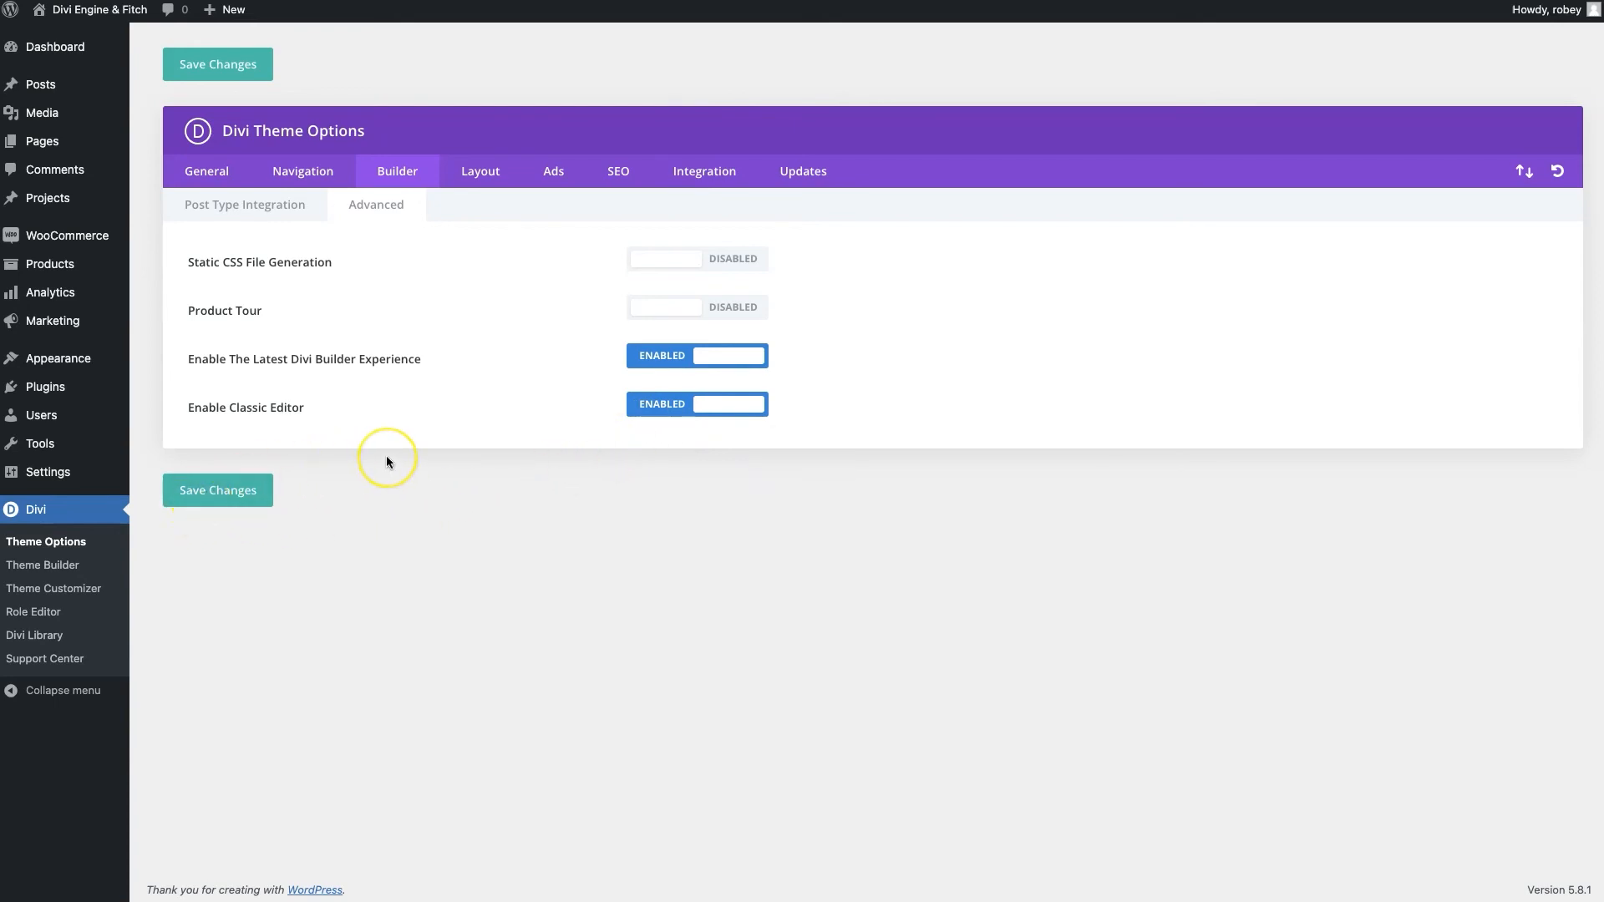
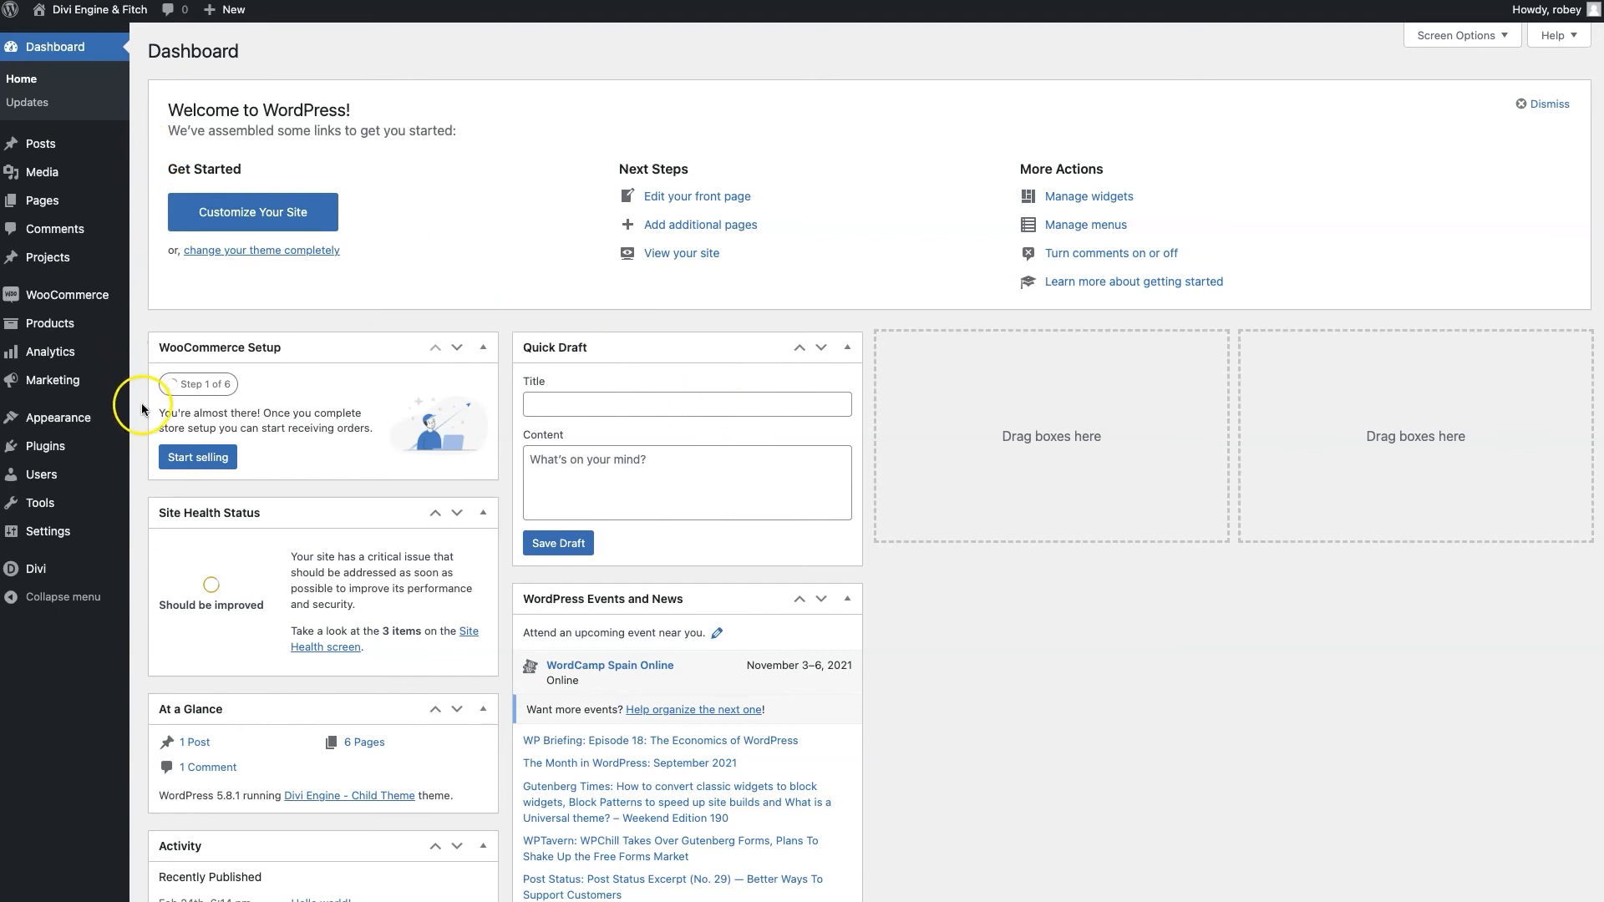
Open Divi's Theme Customizer from the admin sidebar's Divi menu
mouse_move(38, 572)
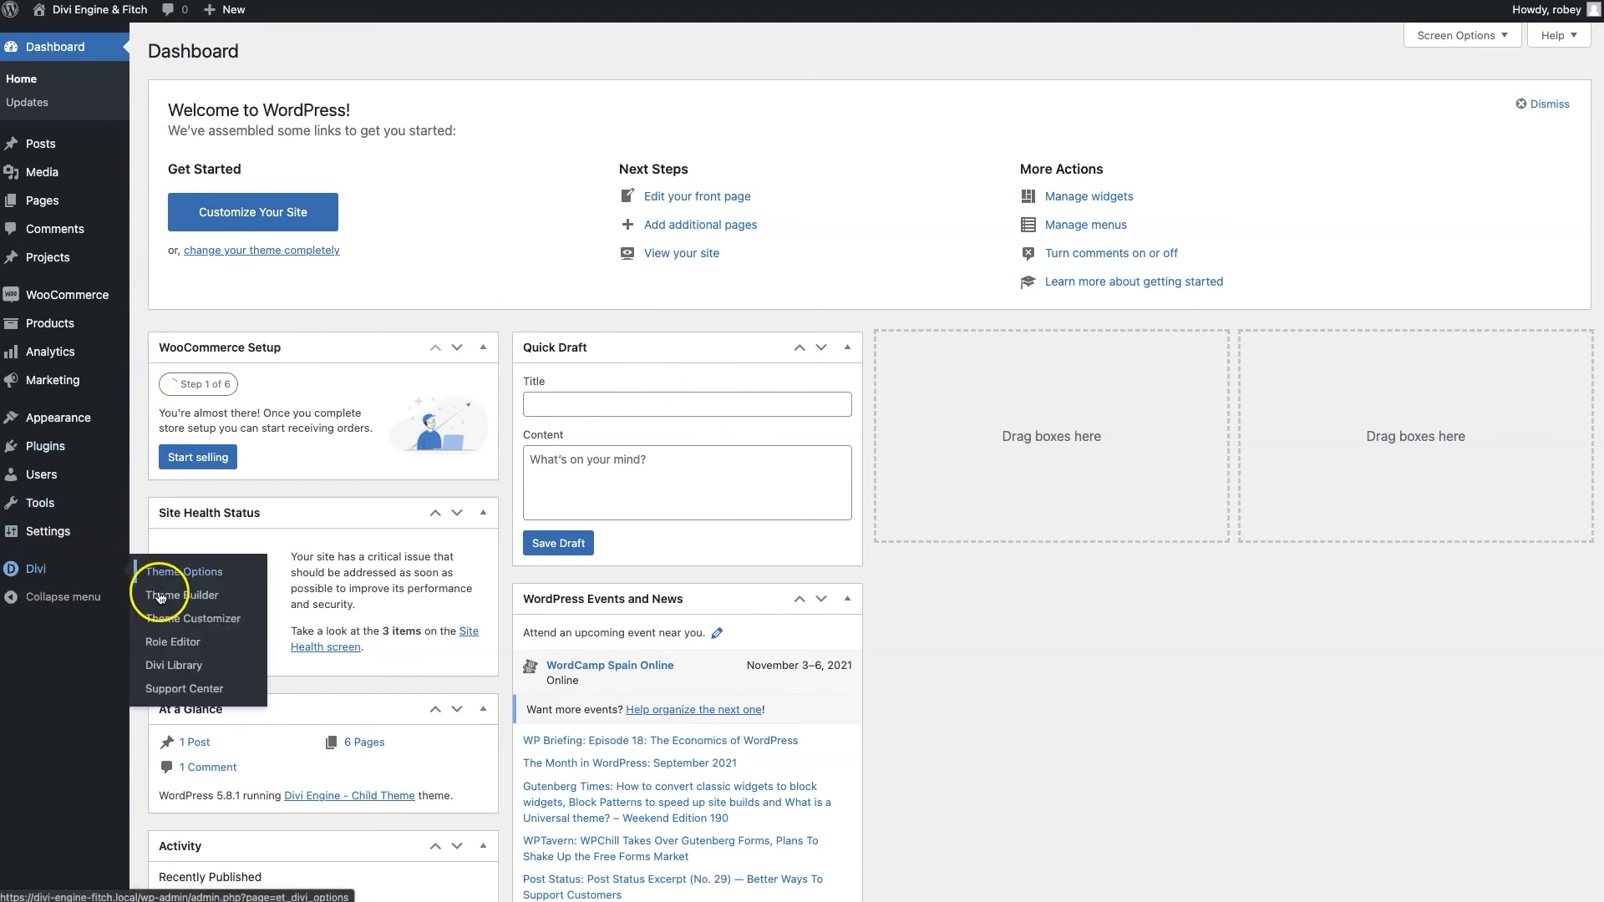
click(176, 623)
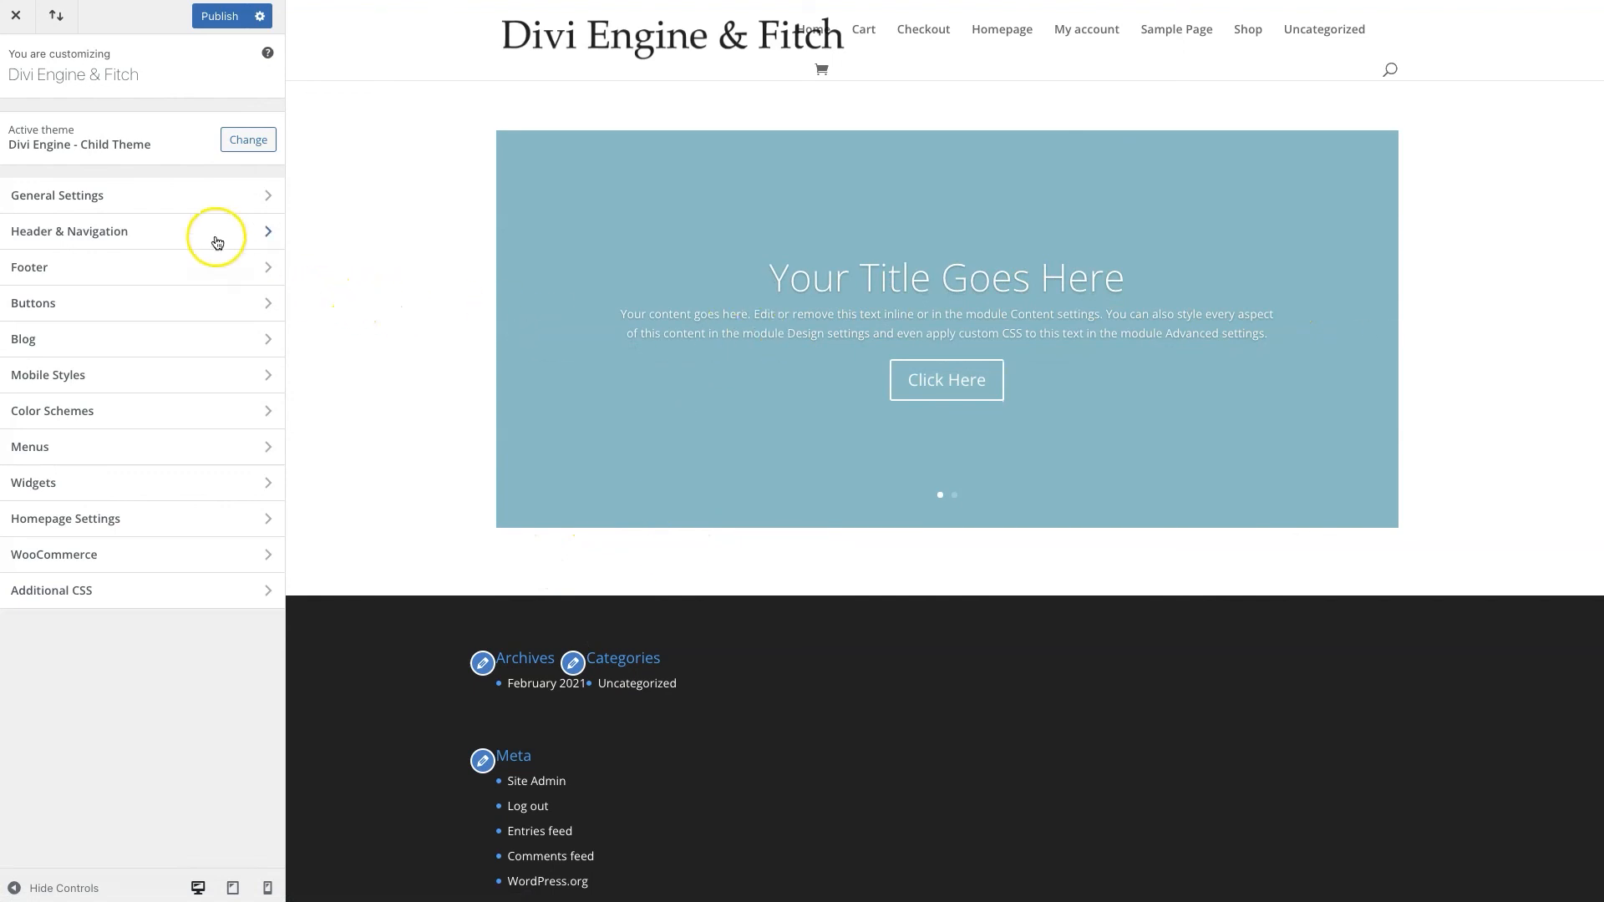
Go to General Settings > Site Identity and choose a new site icon image
click(128, 205)
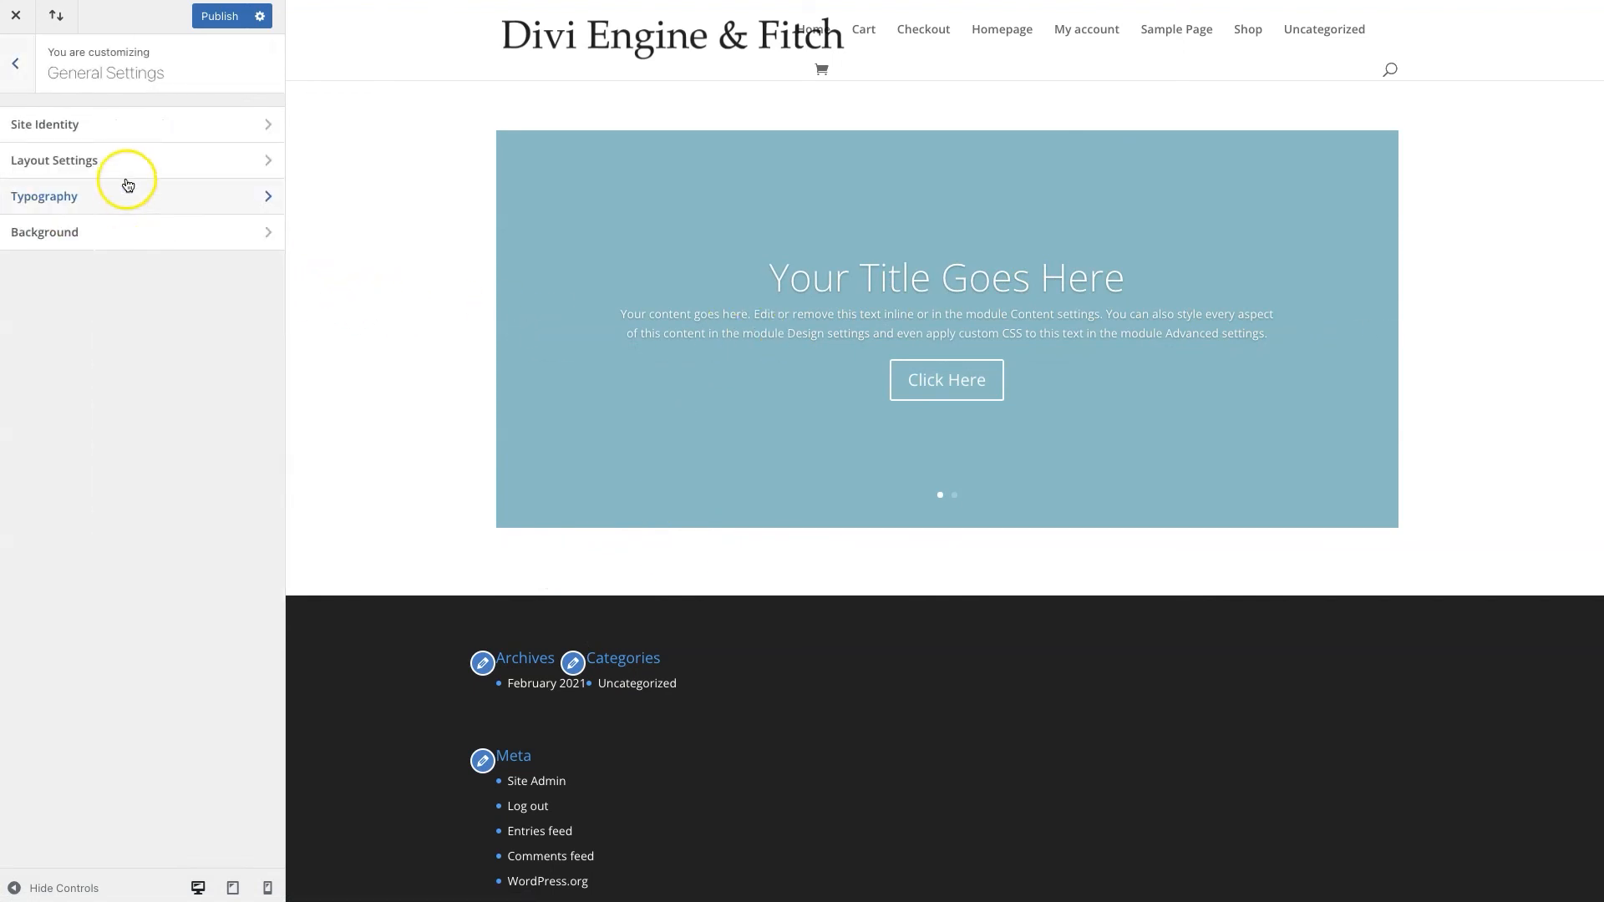
click(124, 138)
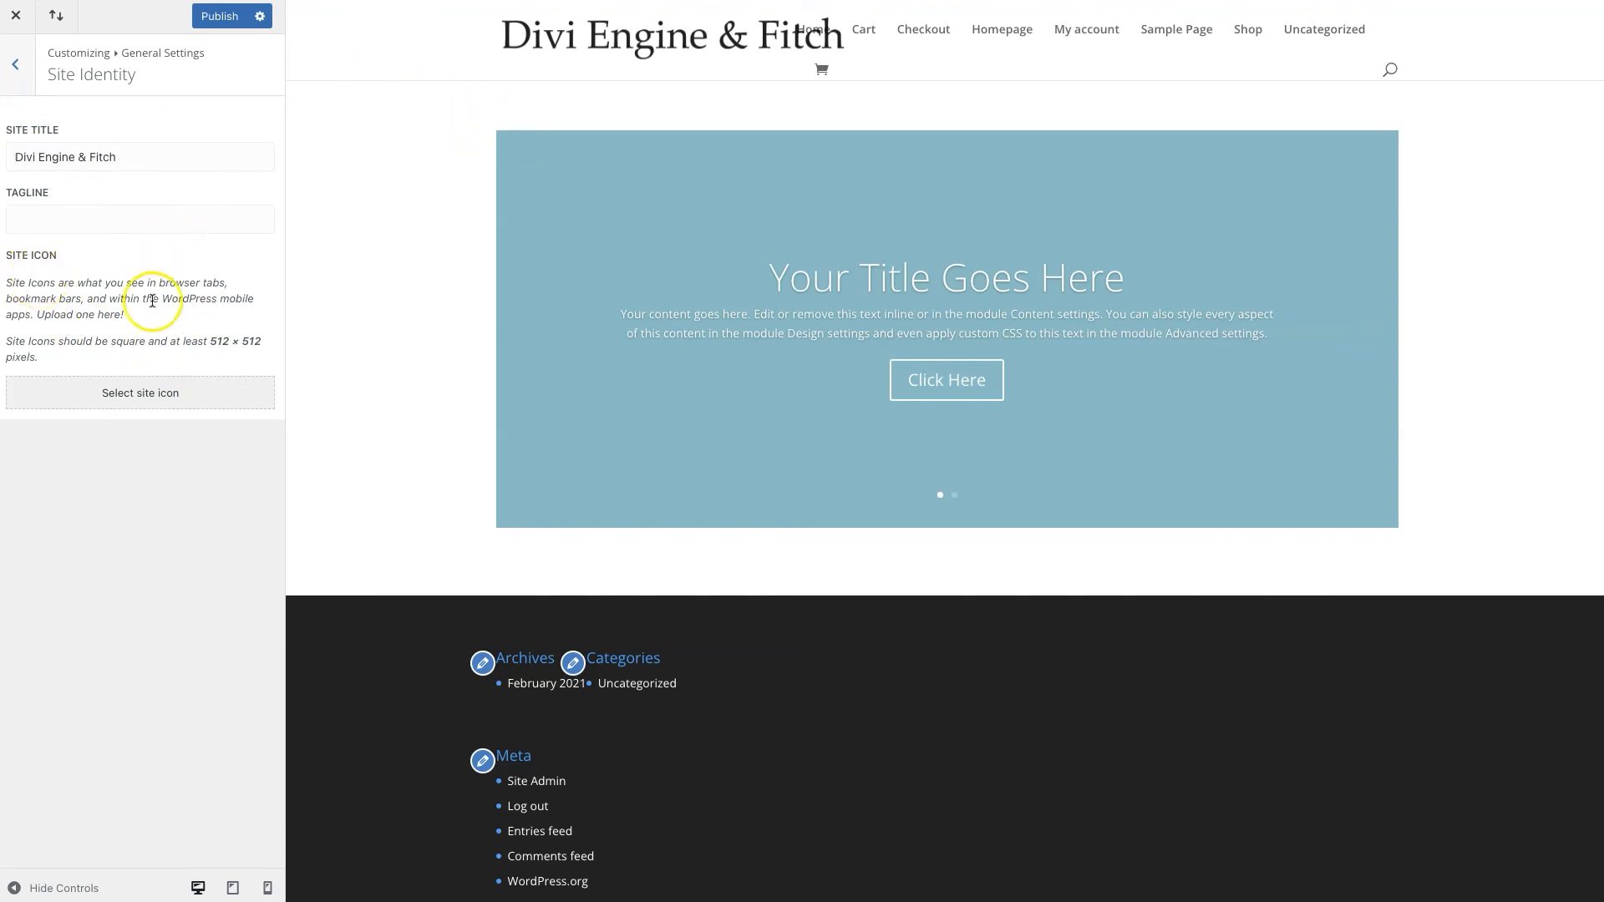
click(138, 392)
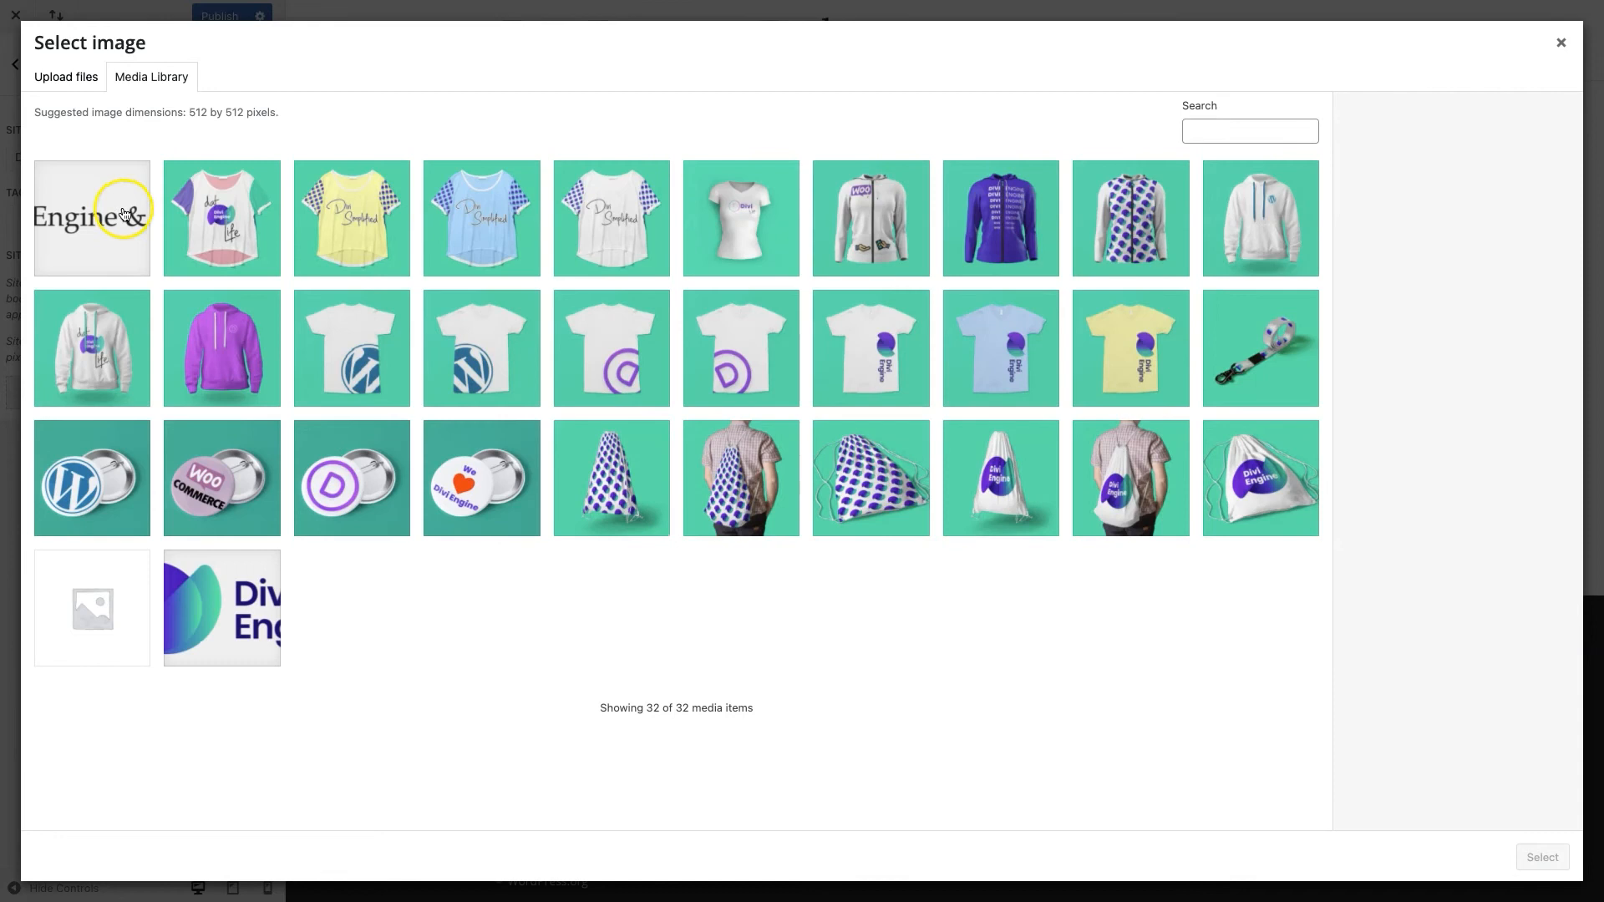
Use the Divi-Engine-and-Fitch-Logo image as site icon, cropped square over the letters 'Di'
click(98, 238)
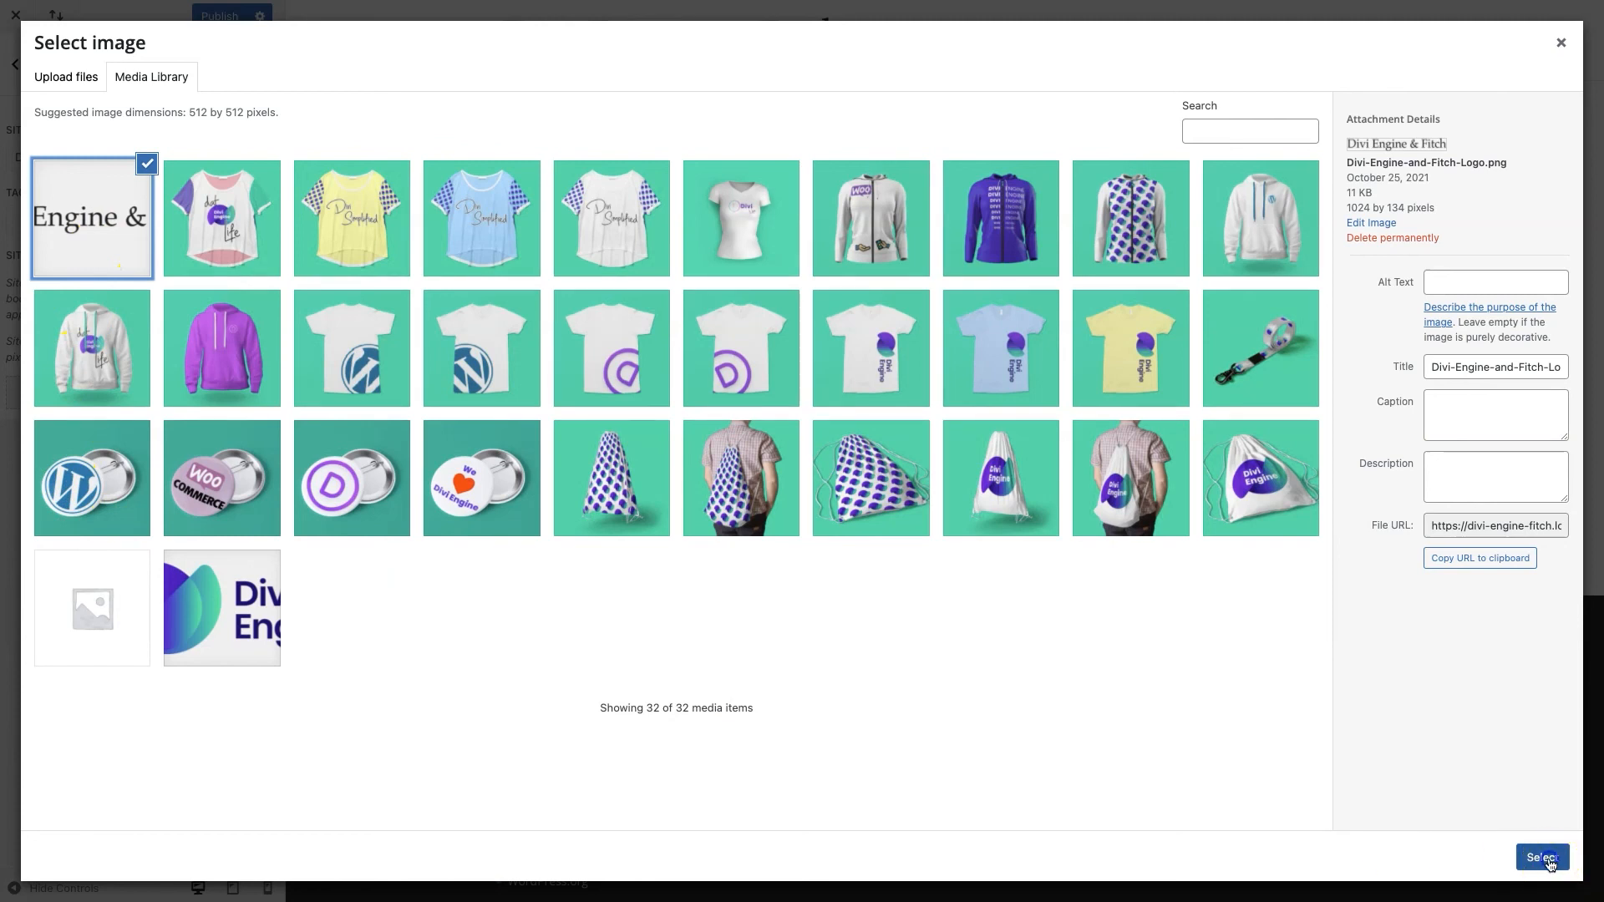
click(1542, 858)
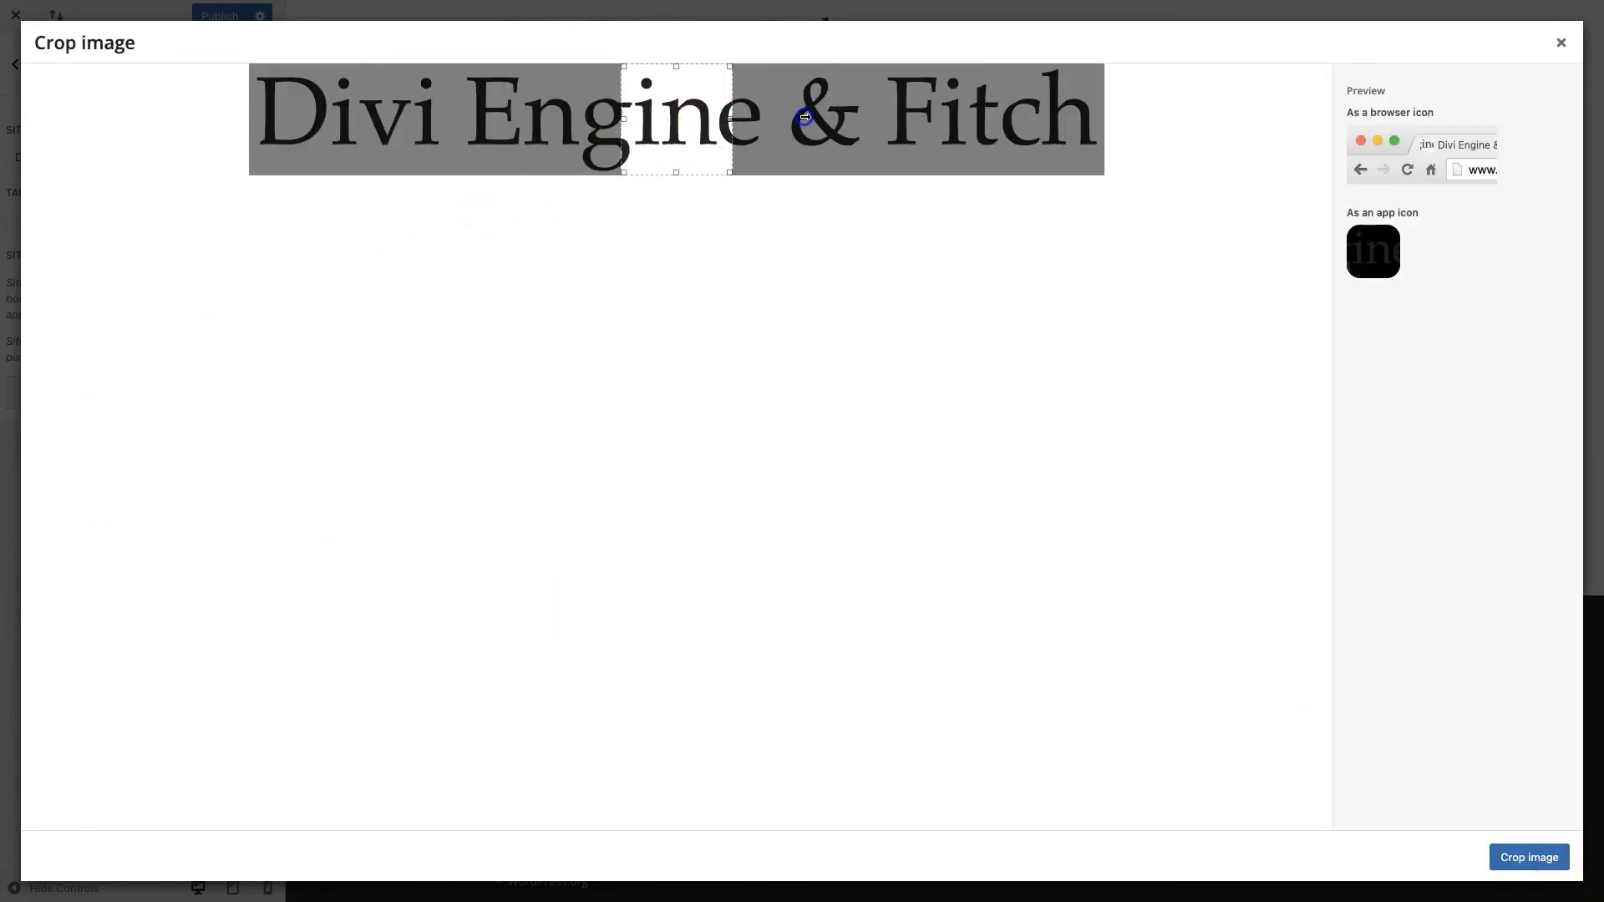
drag(666, 111, 306, 142)
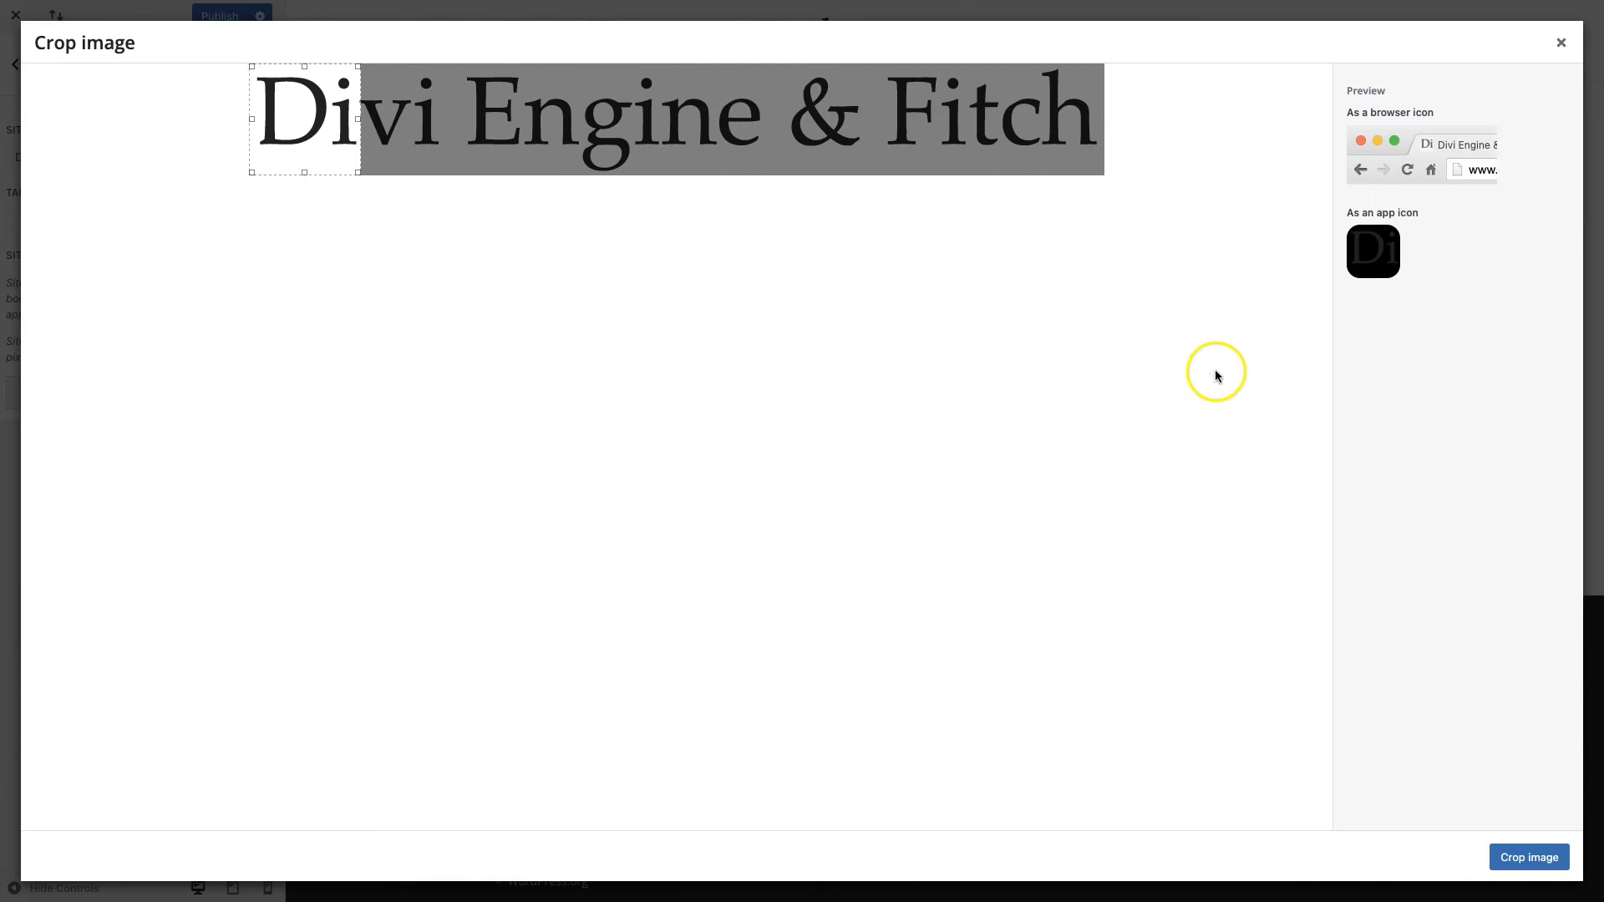
click(1498, 853)
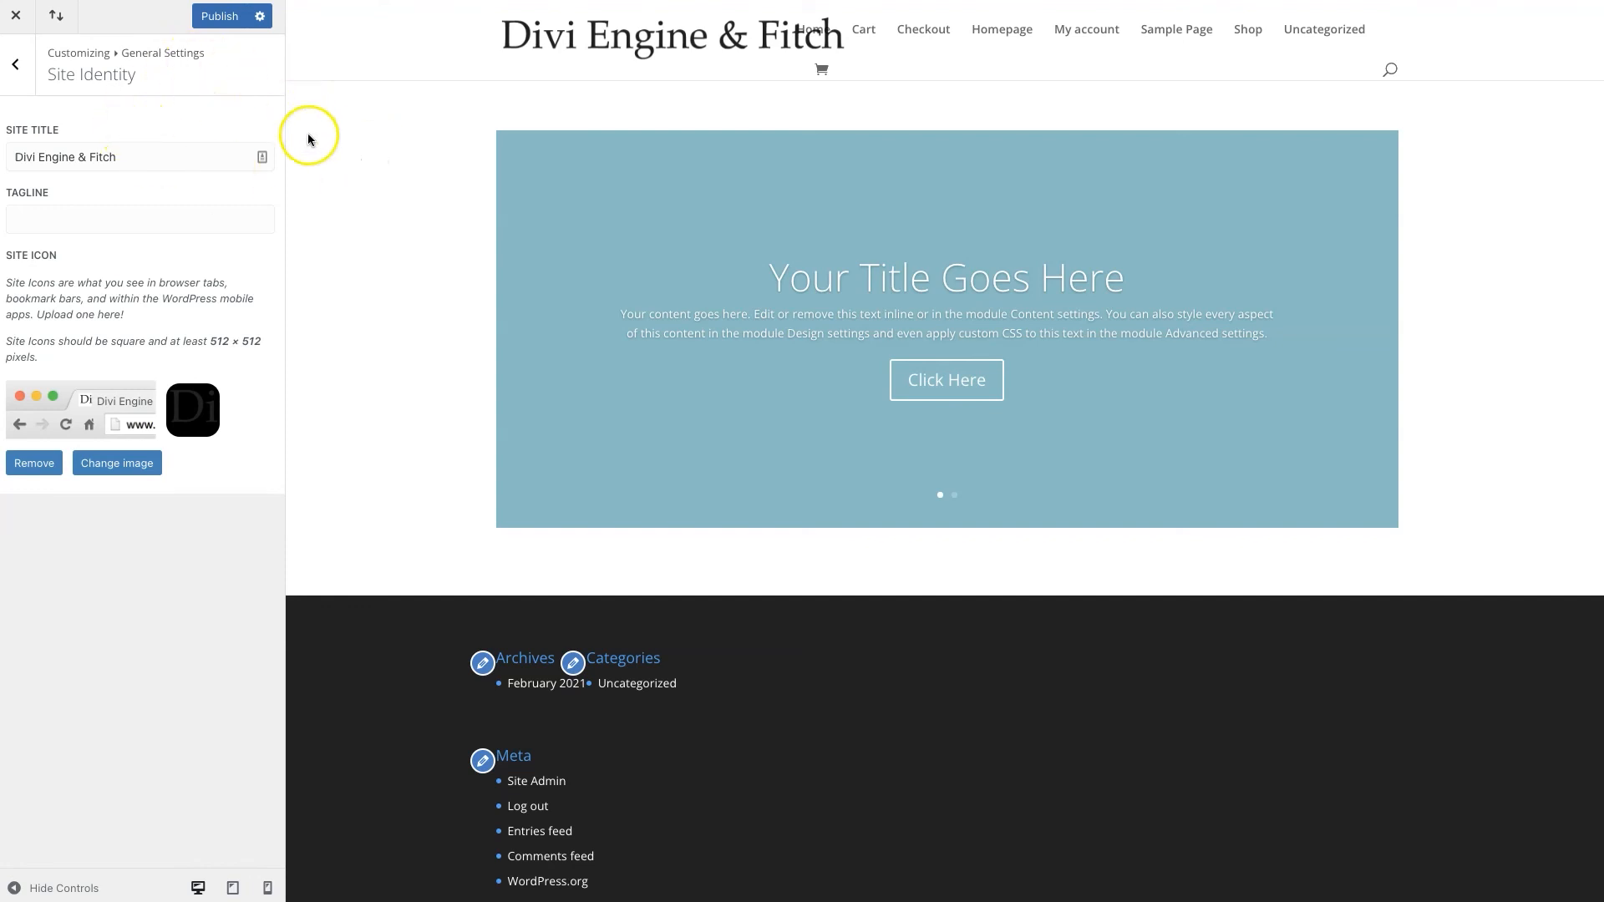
Check Layout Settings briefly, then bring up the Typography settings
click(15, 65)
click(90, 159)
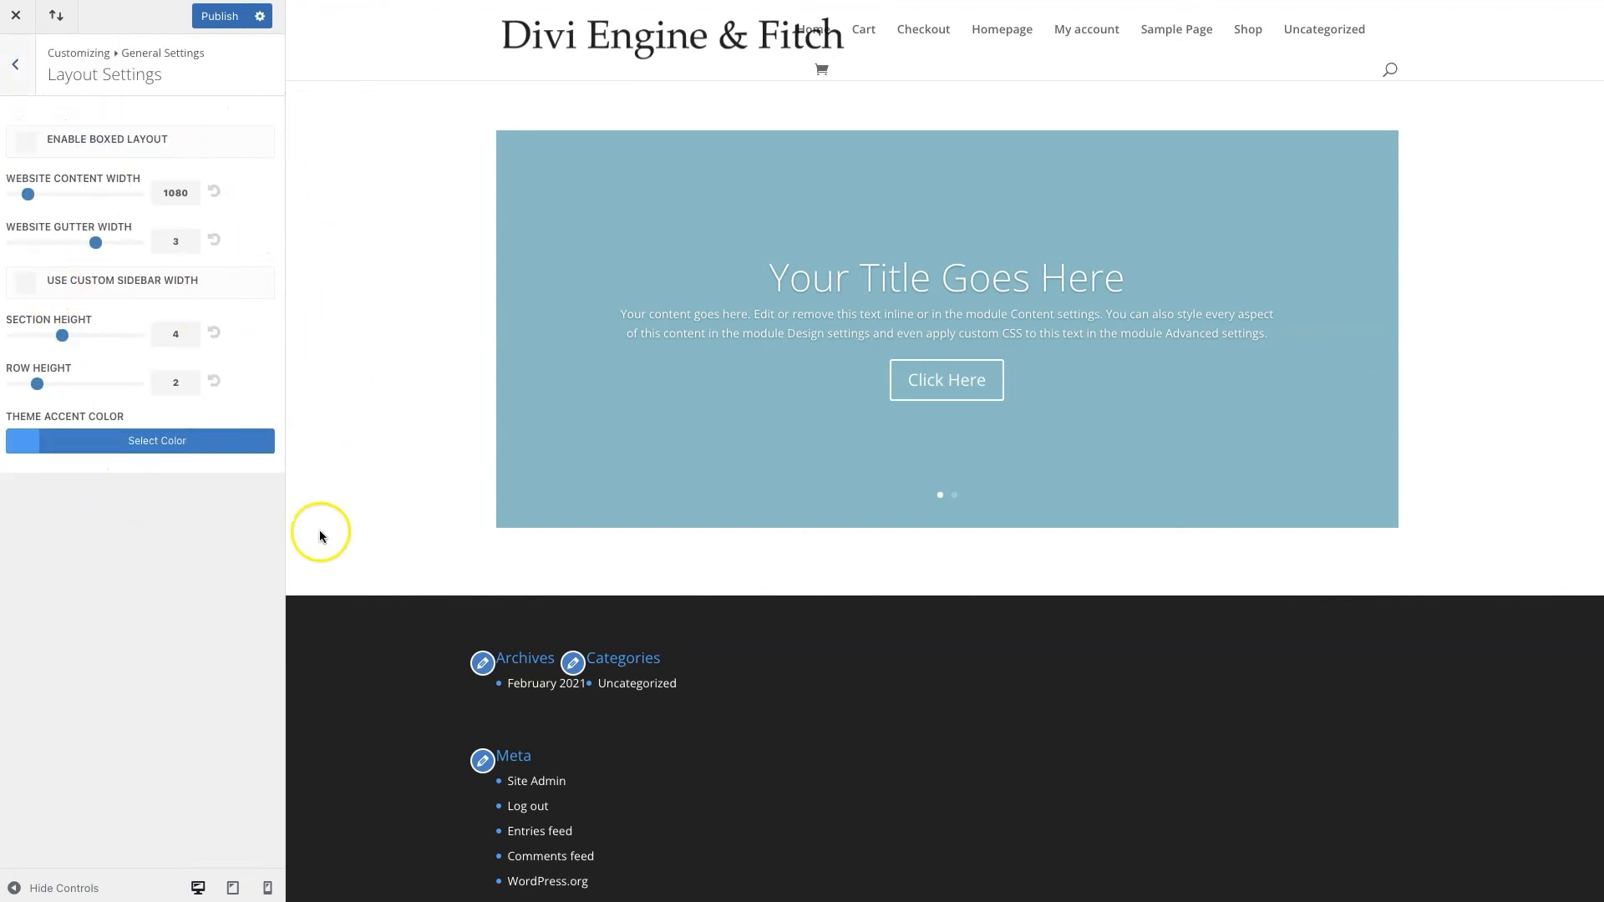
click(13, 72)
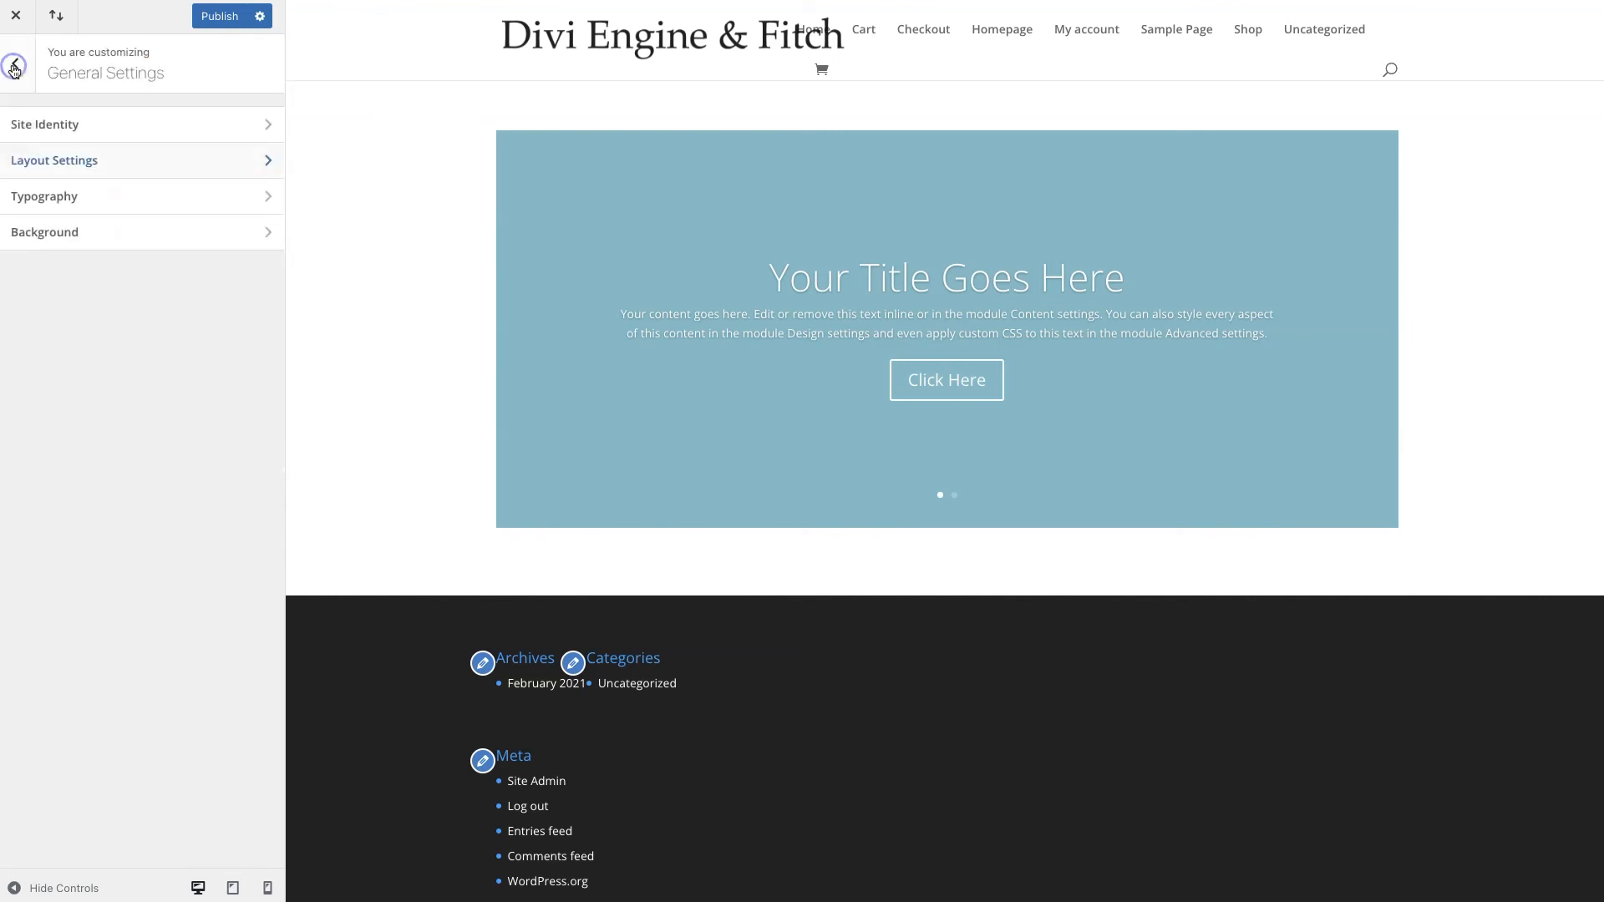
click(92, 201)
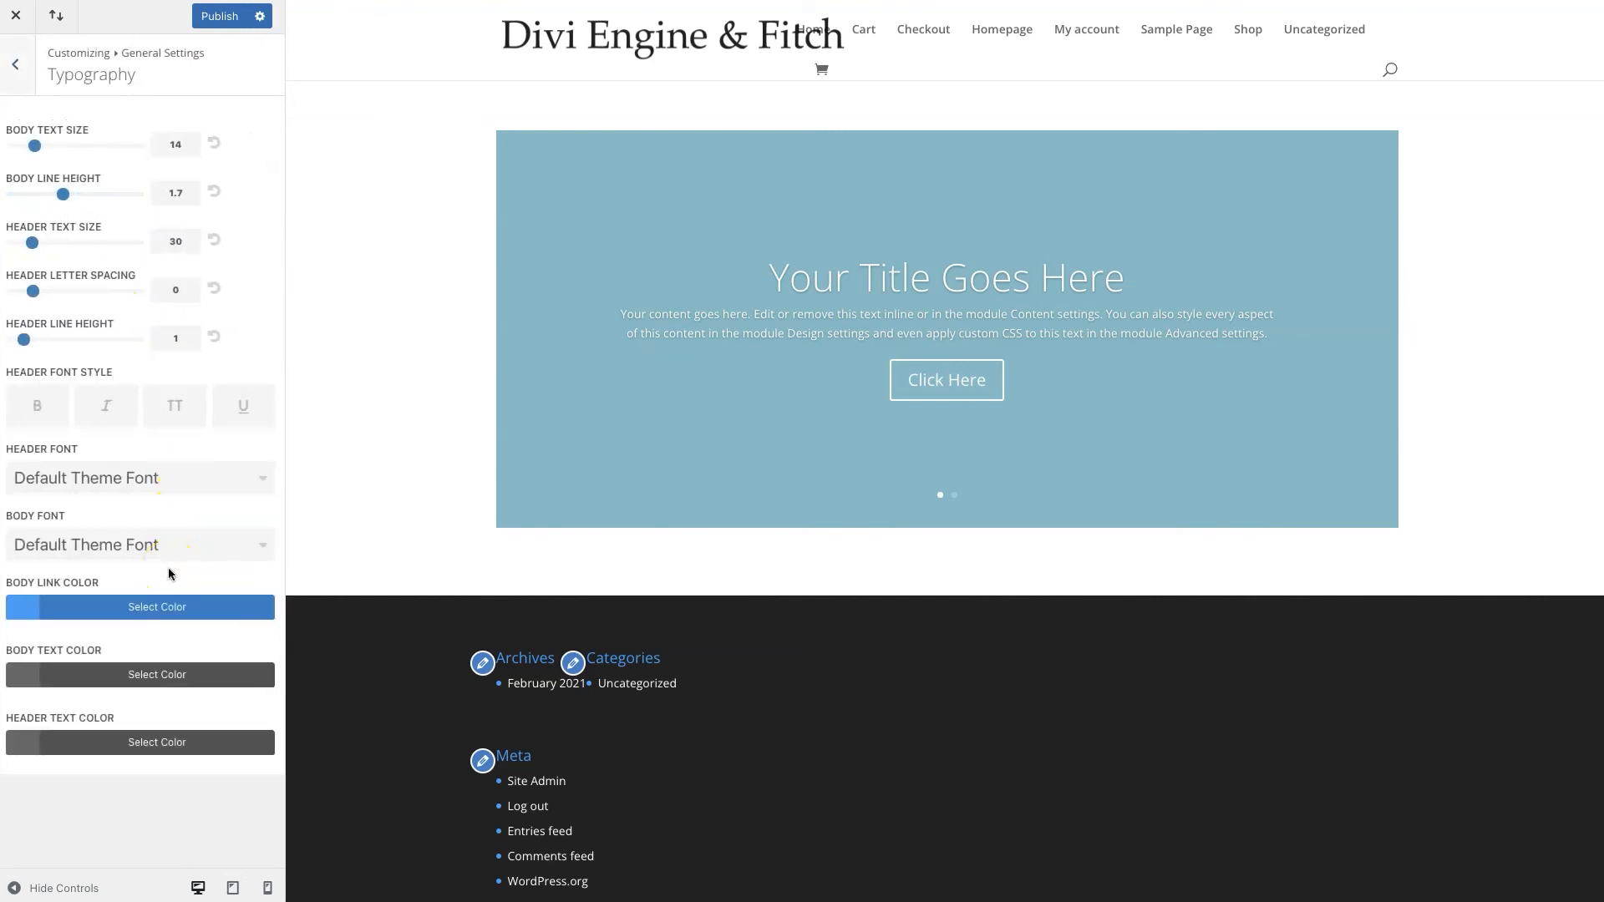
Set the Header Font to Poppins
click(211, 481)
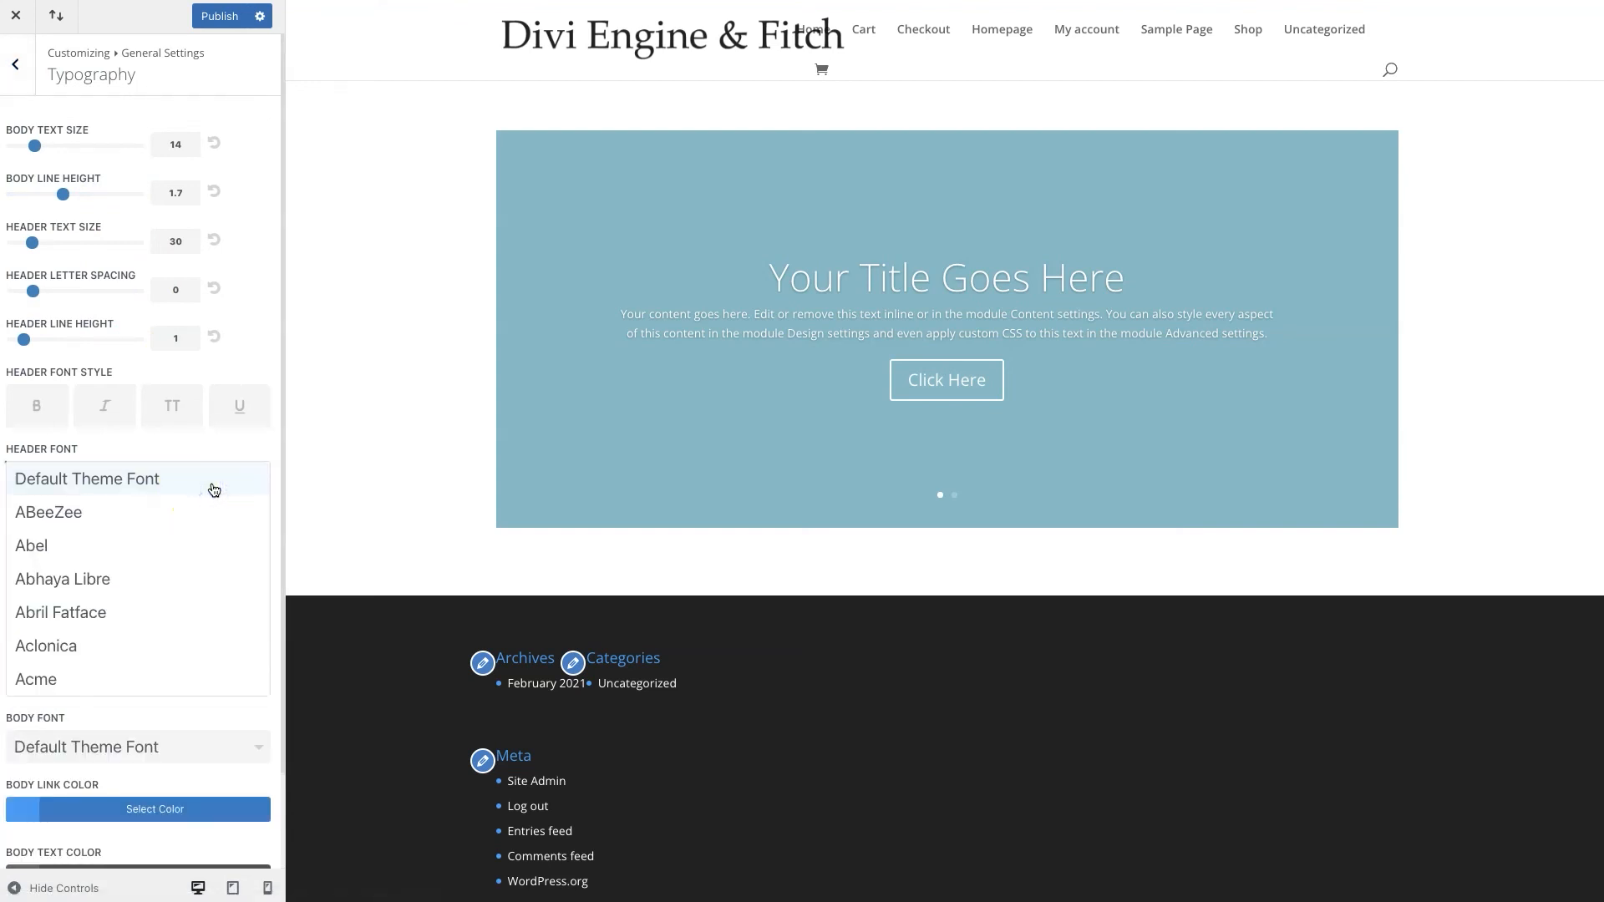
scroll(201, 577, down, 20)
scroll(195, 582, down, 20)
scroll(195, 582, down, 20)
scroll(196, 582, down, 20)
scroll(195, 582, down, 20)
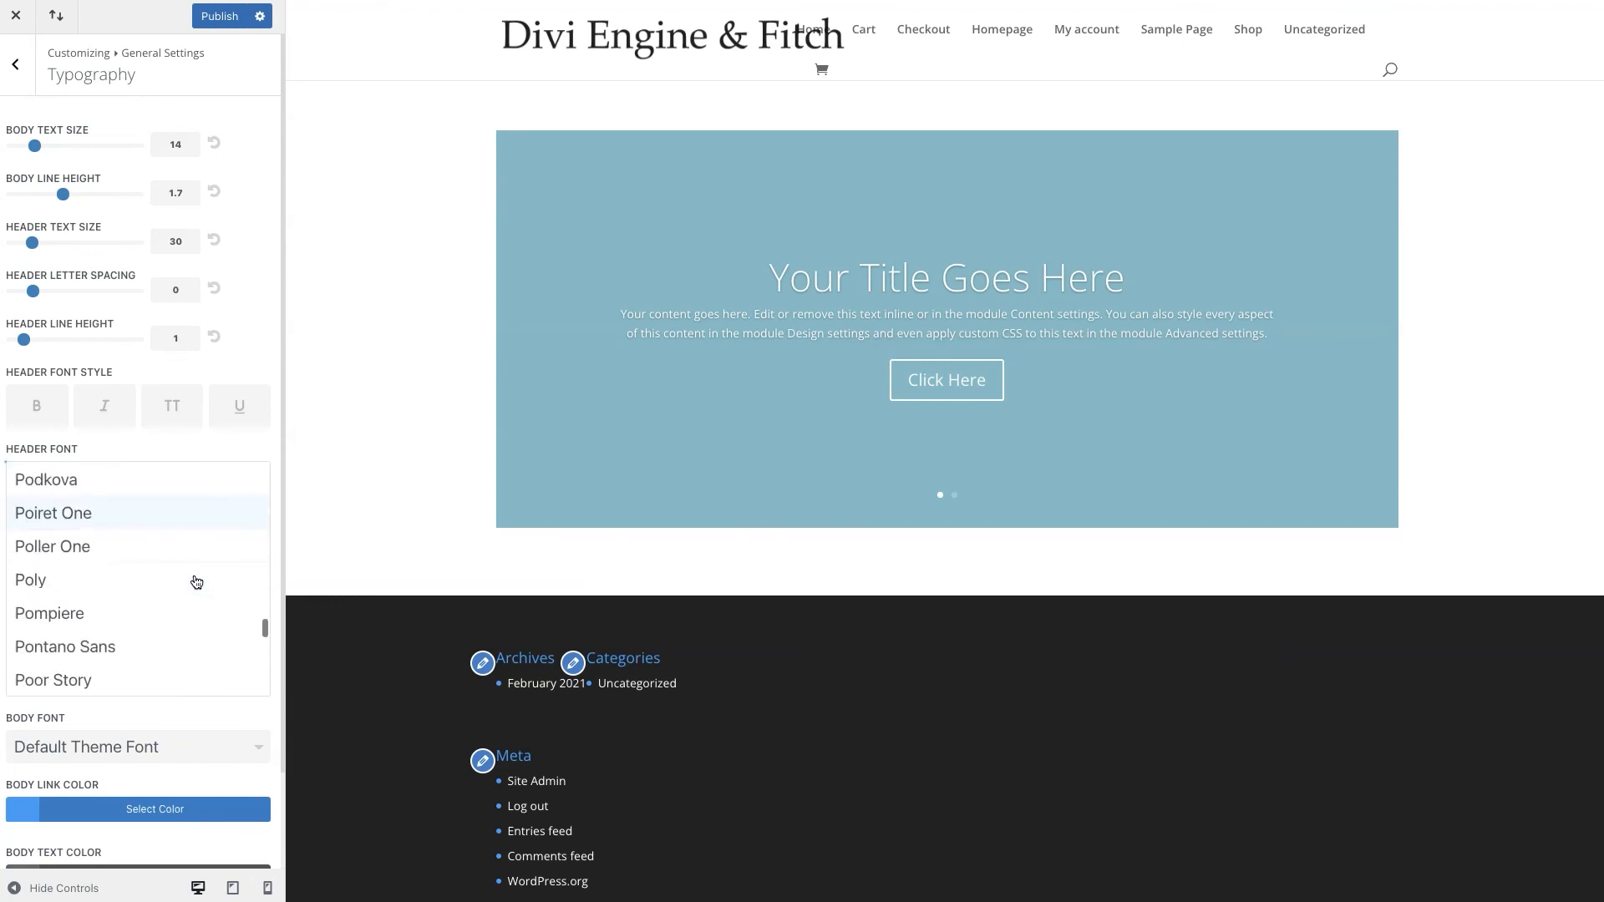
click(159, 576)
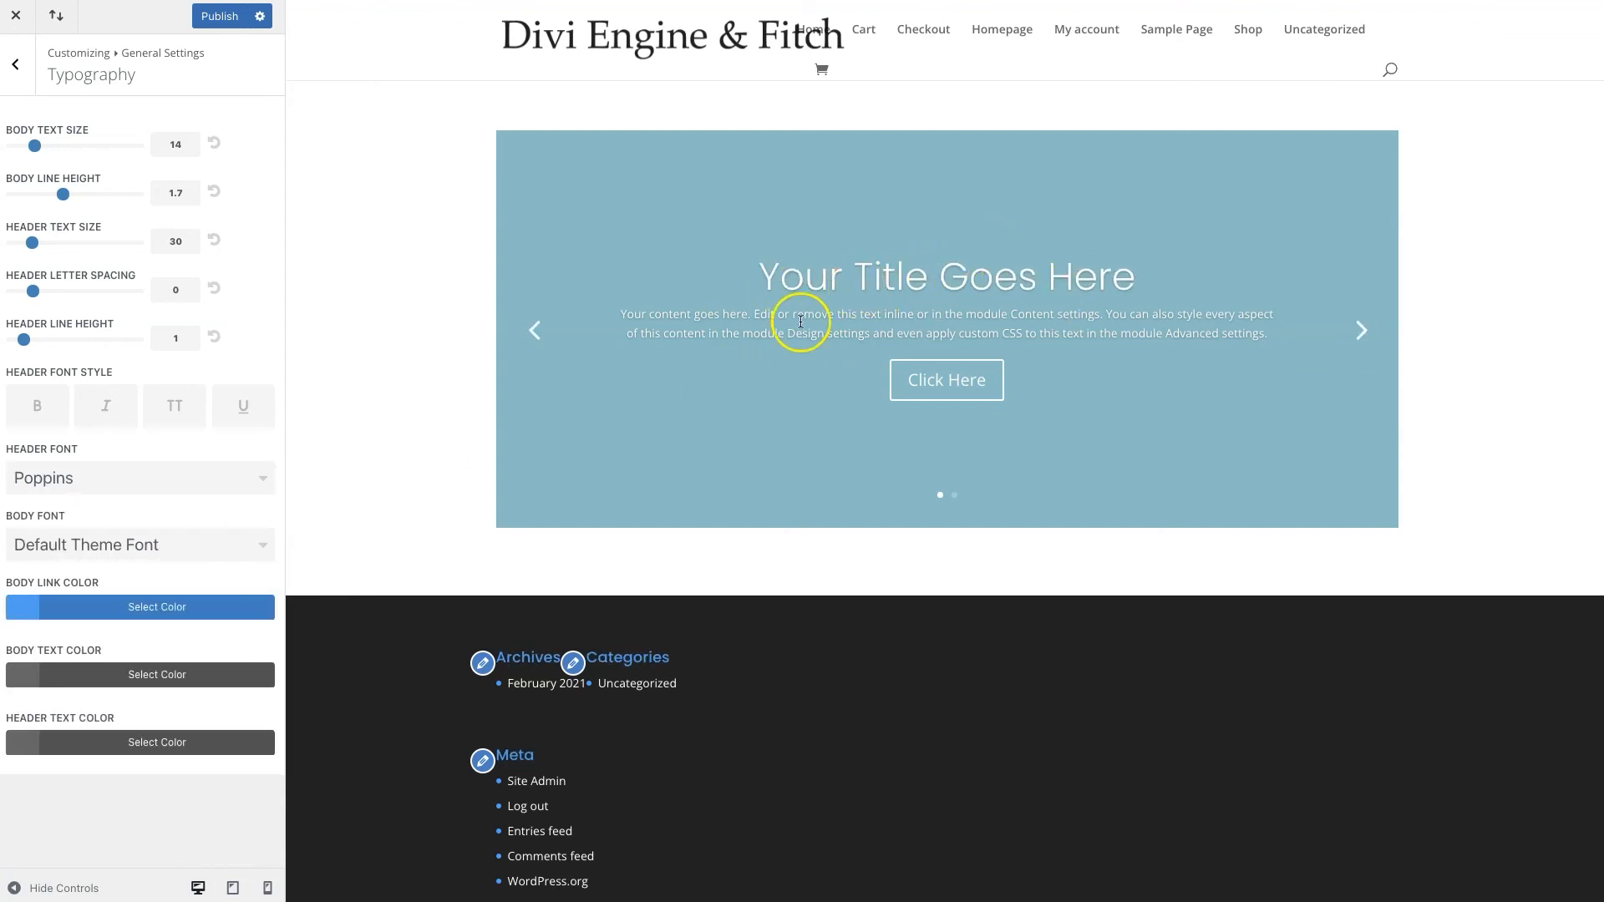
Set the Body Font to Roboto
click(208, 548)
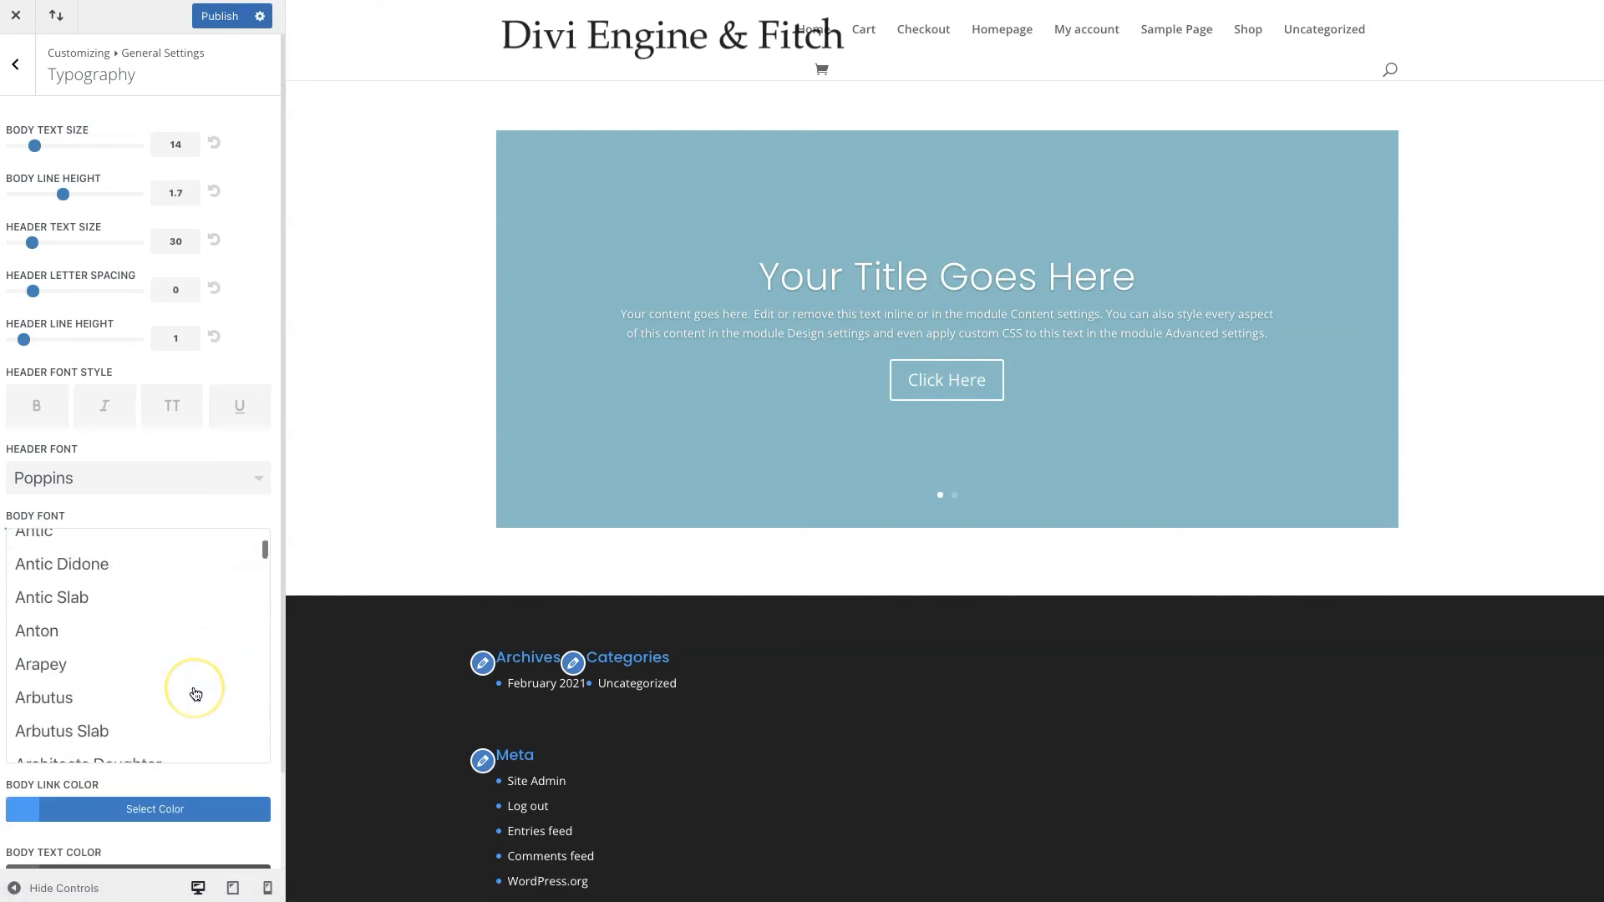
scroll(195, 693, down, 15)
scroll(195, 694, down, 20)
scroll(196, 687, down, 20)
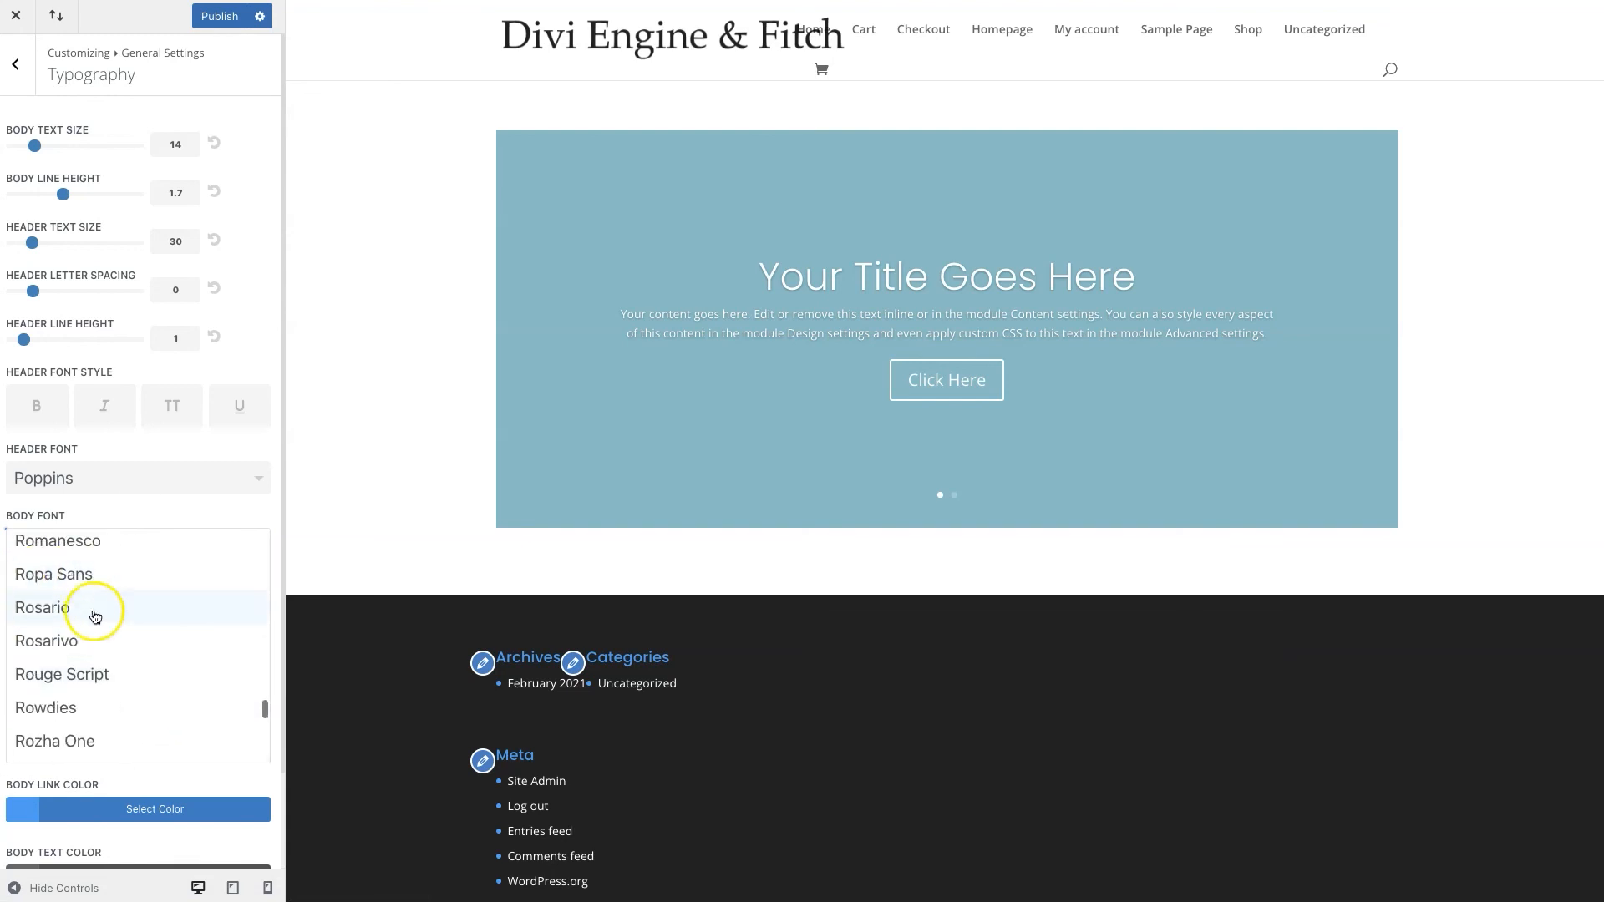
scroll(129, 663, up, 3)
scroll(130, 663, down, 2)
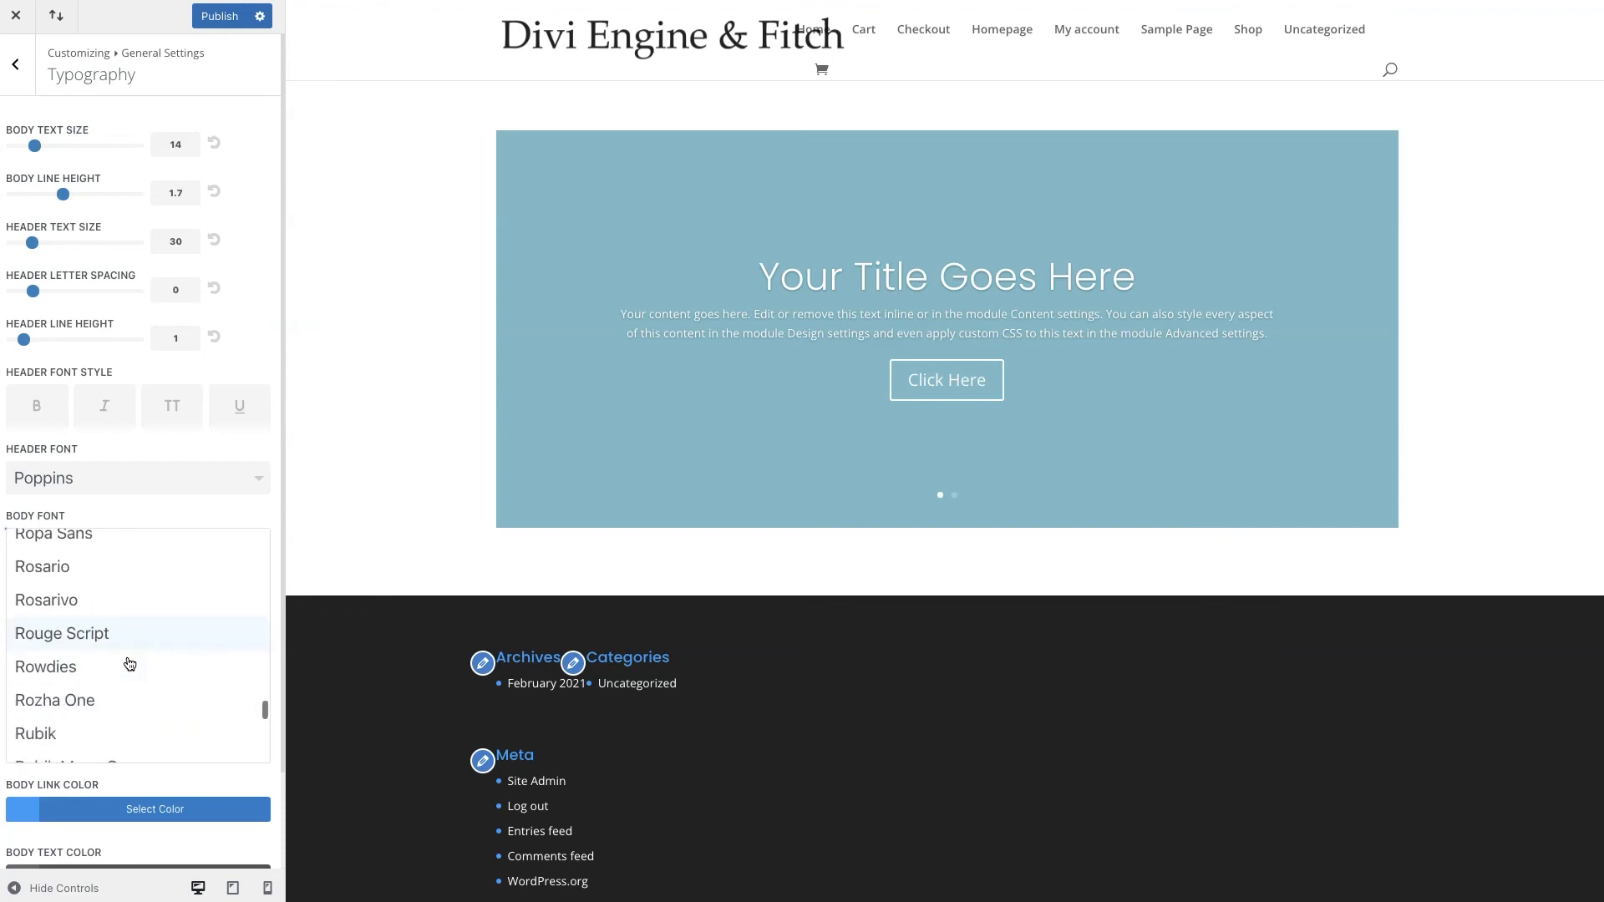
scroll(130, 663, up, 14)
scroll(130, 663, down, 2)
scroll(130, 663, down, 1)
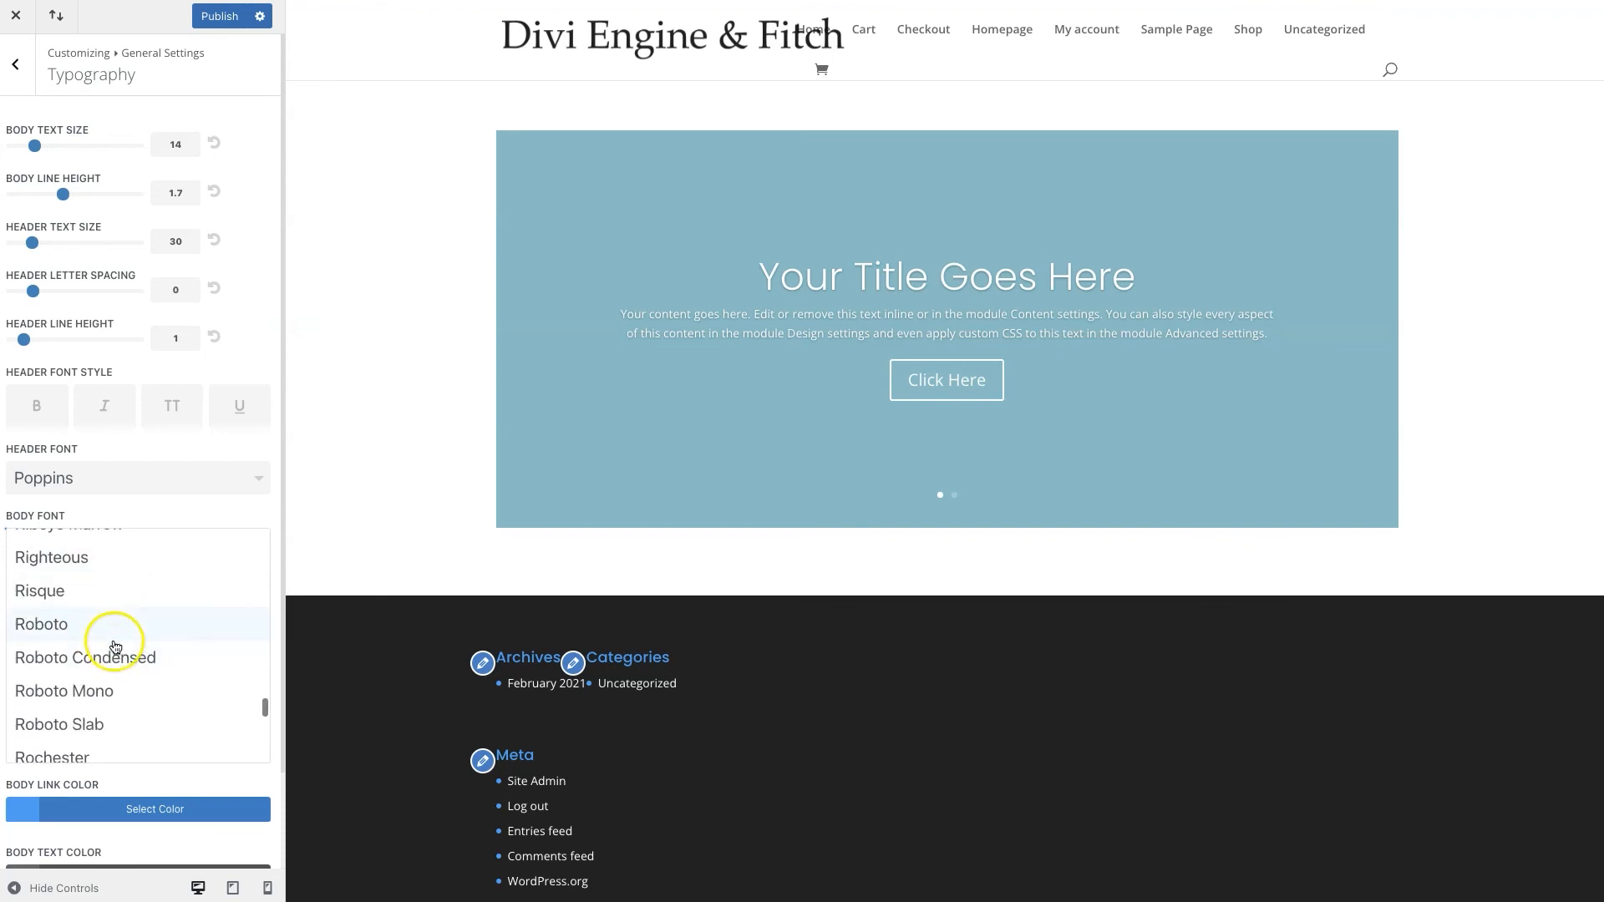
click(110, 626)
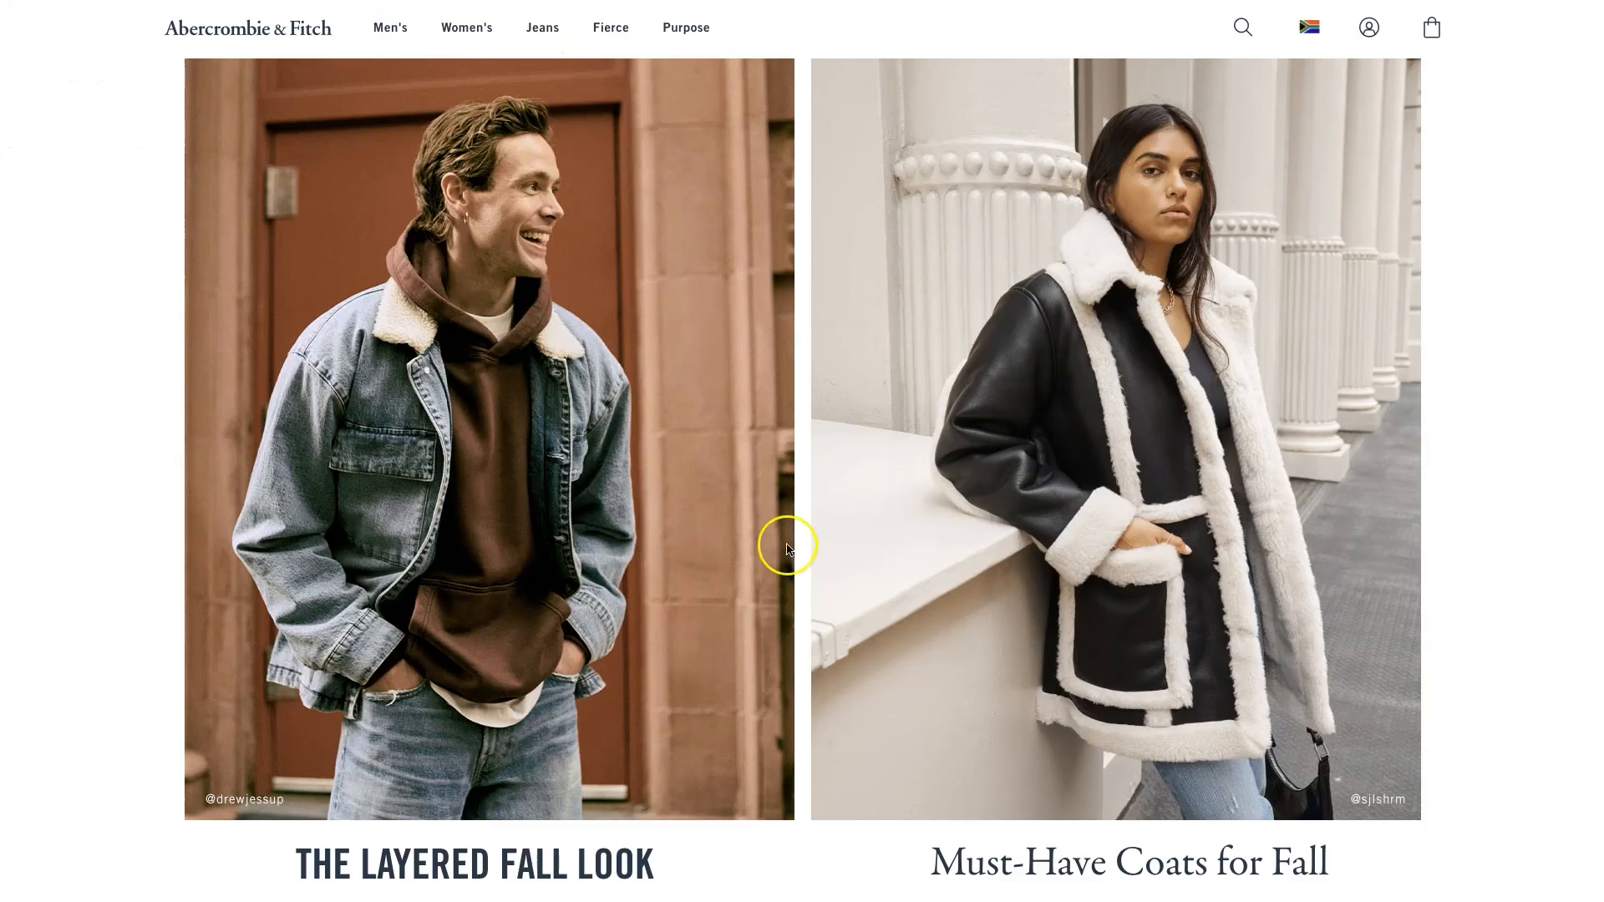
scroll(785, 551, down, 4)
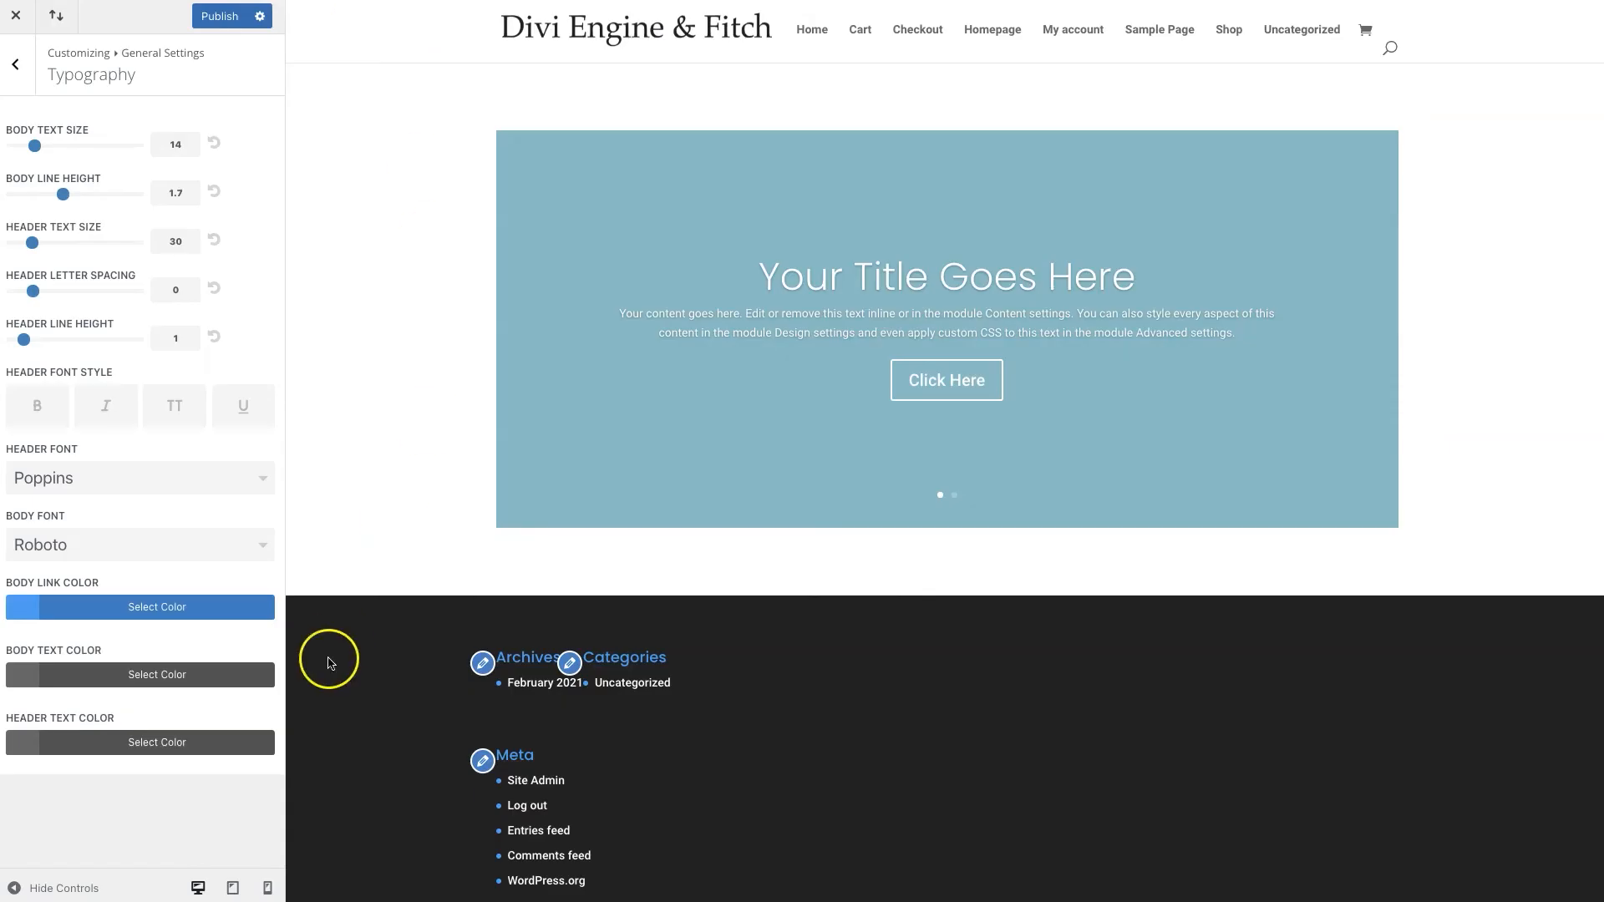
Paste dark navy #253746 as the Body Text Color
click(28, 673)
double_click(45, 714)
text(253746)
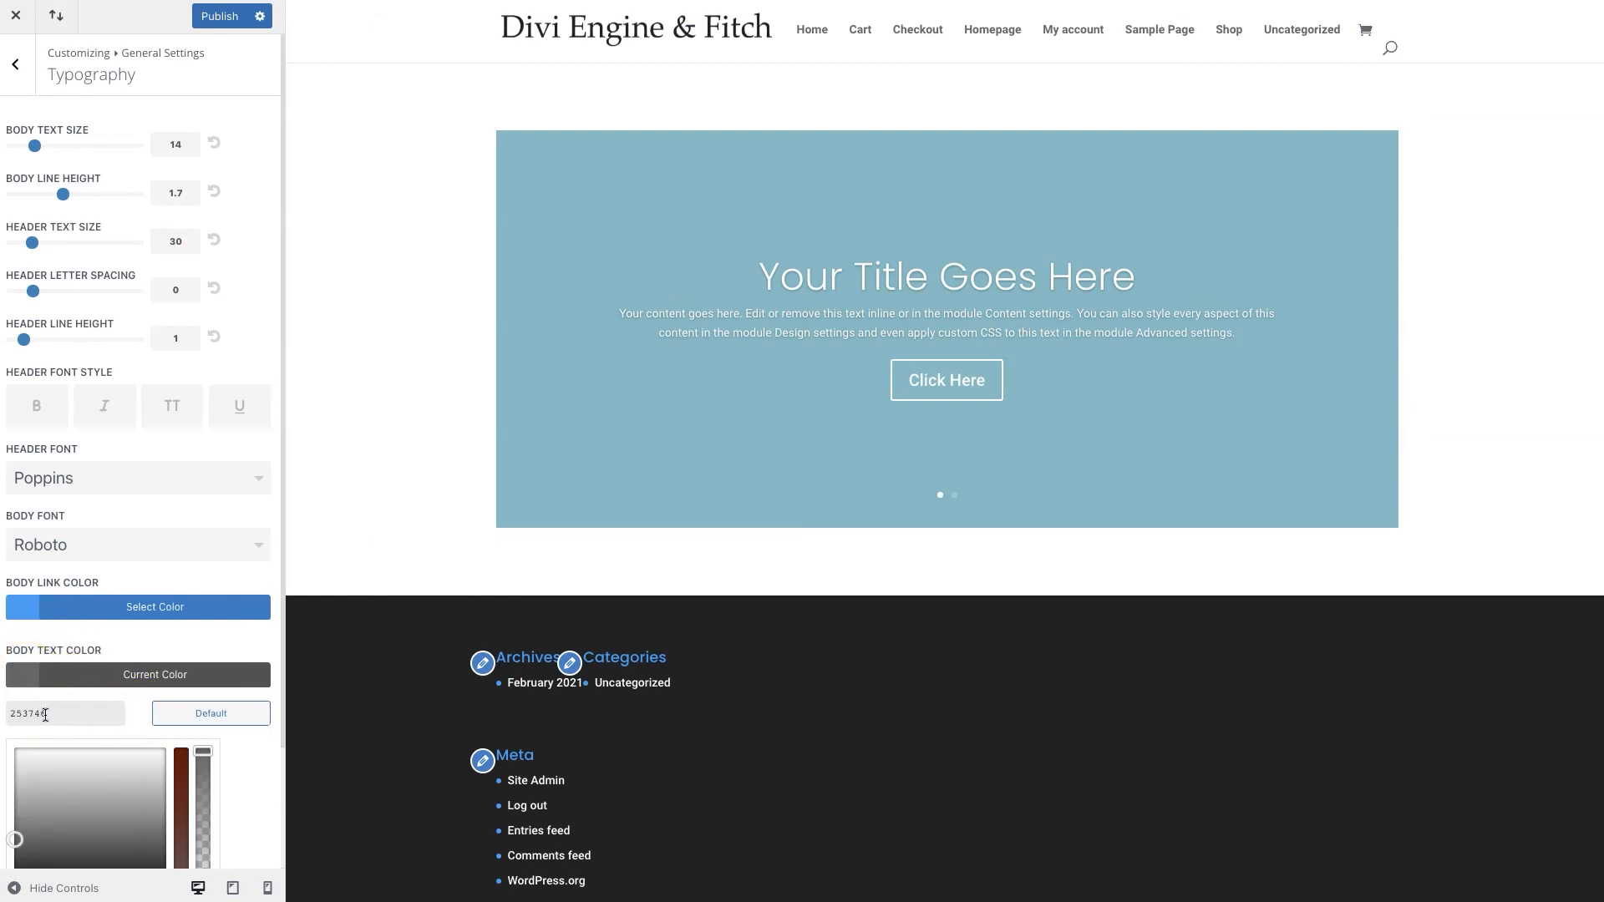
scroll(140, 718, down, 2)
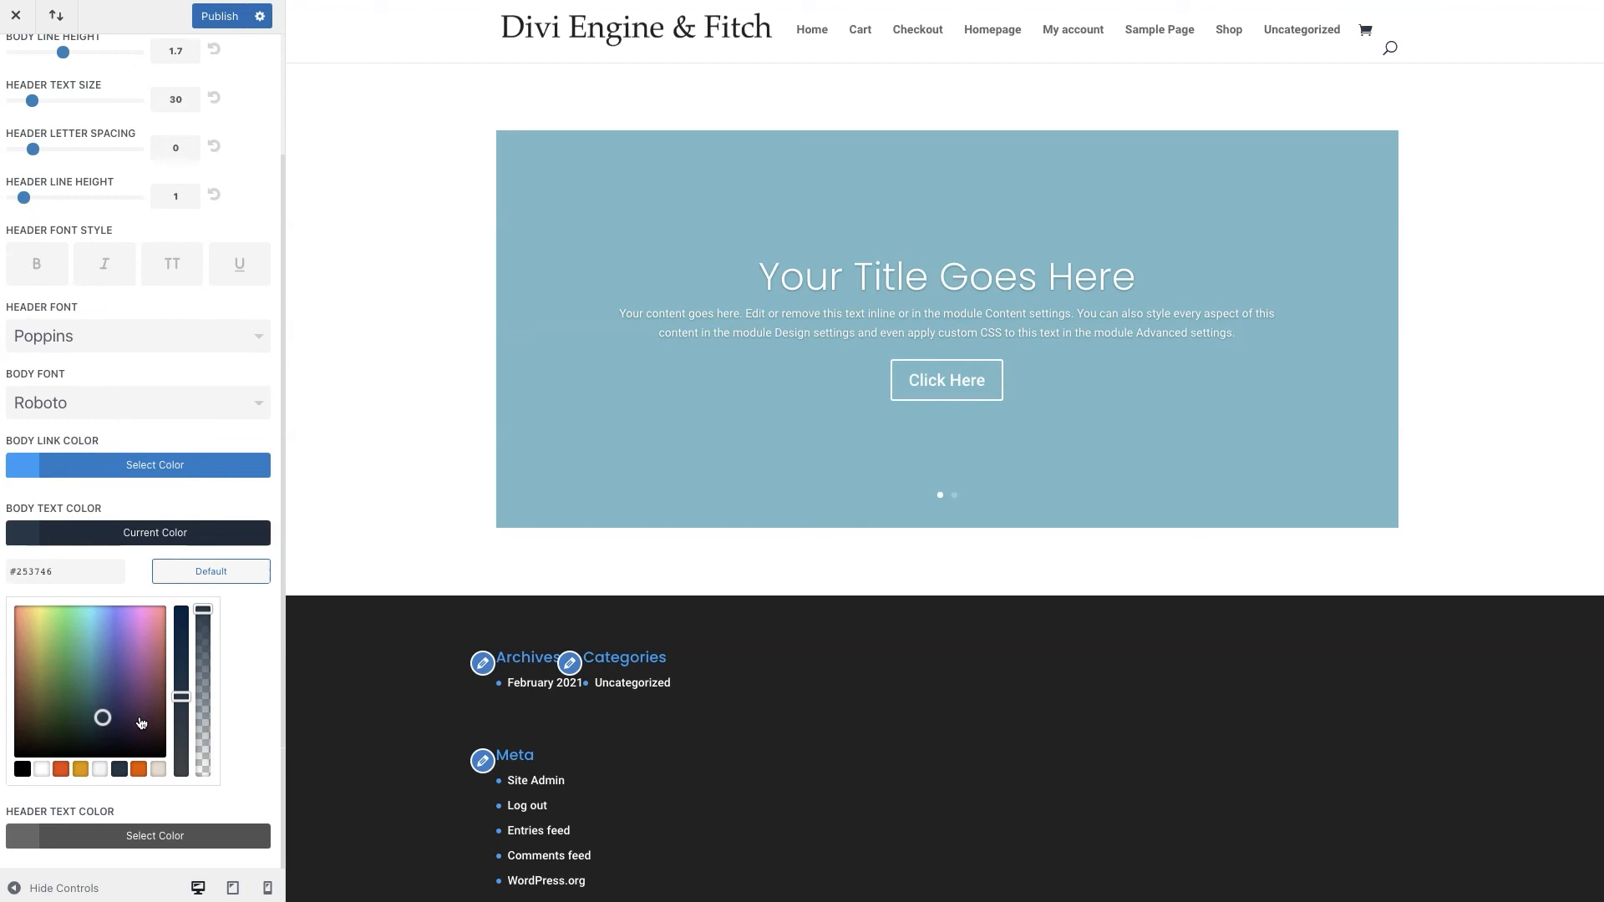
Set the Header Text Color to #253746 and return to General Settings
click(14, 841)
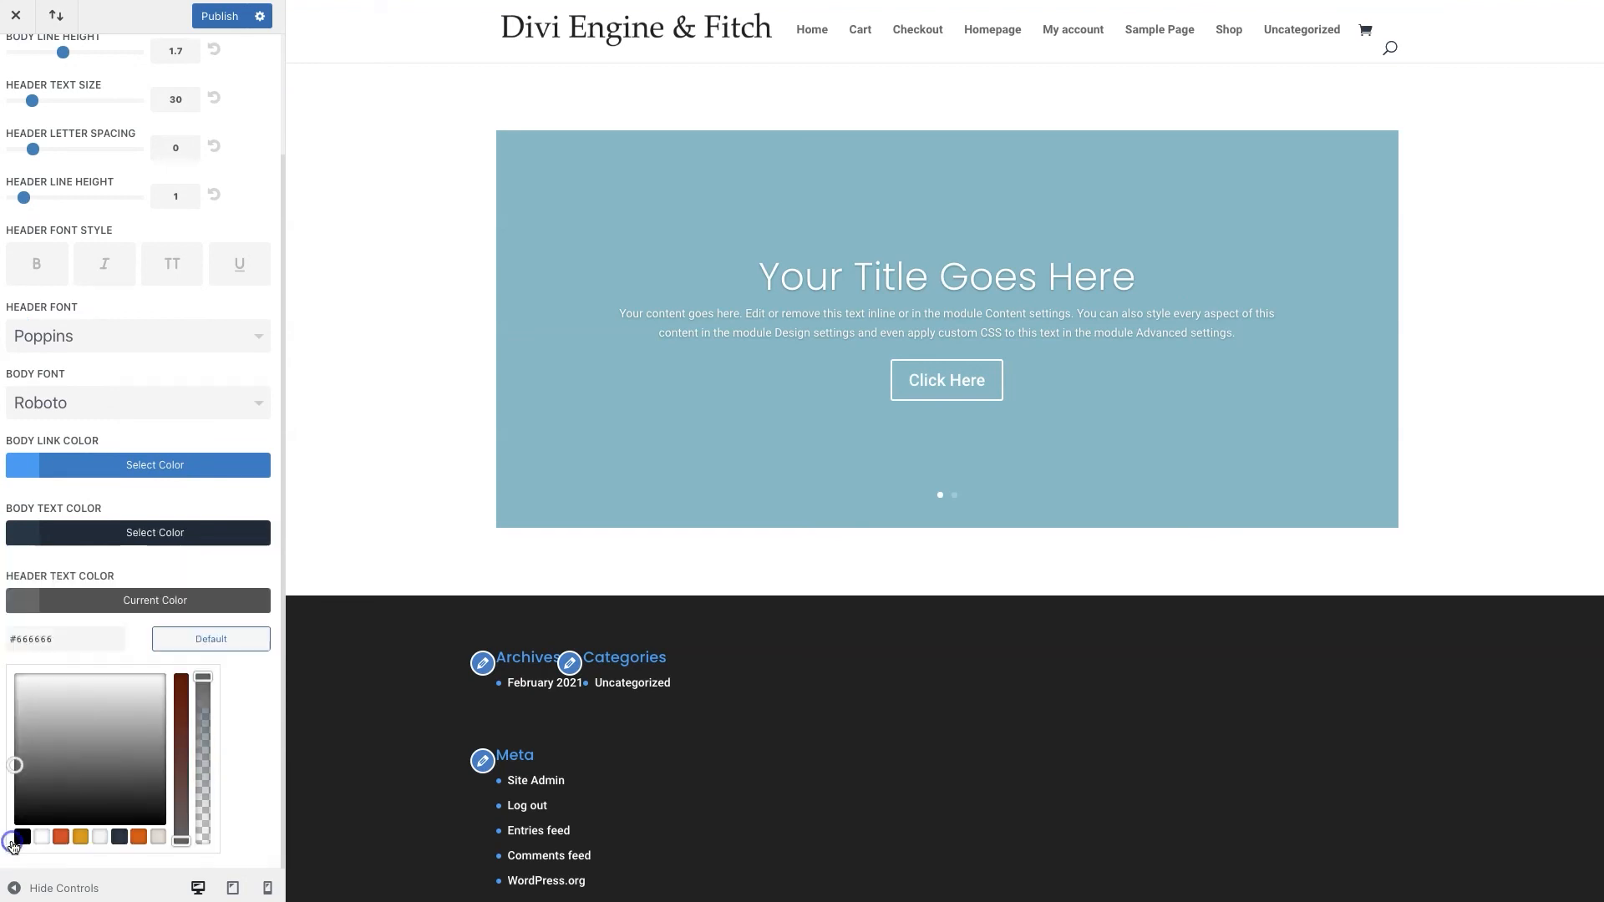
click(28, 636)
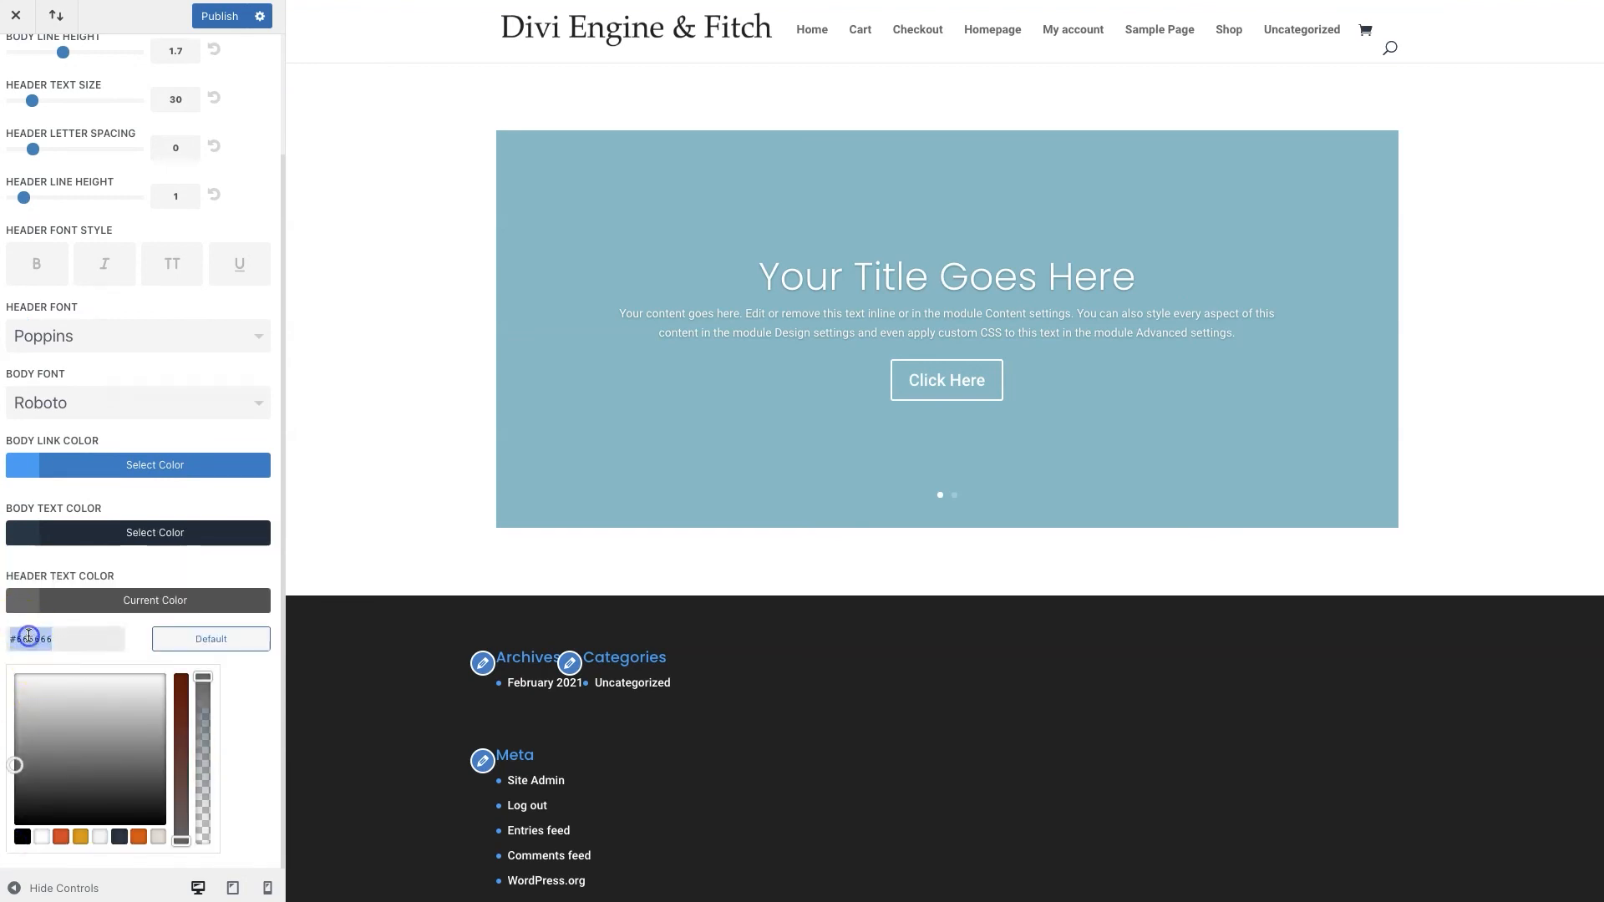
text(253246)
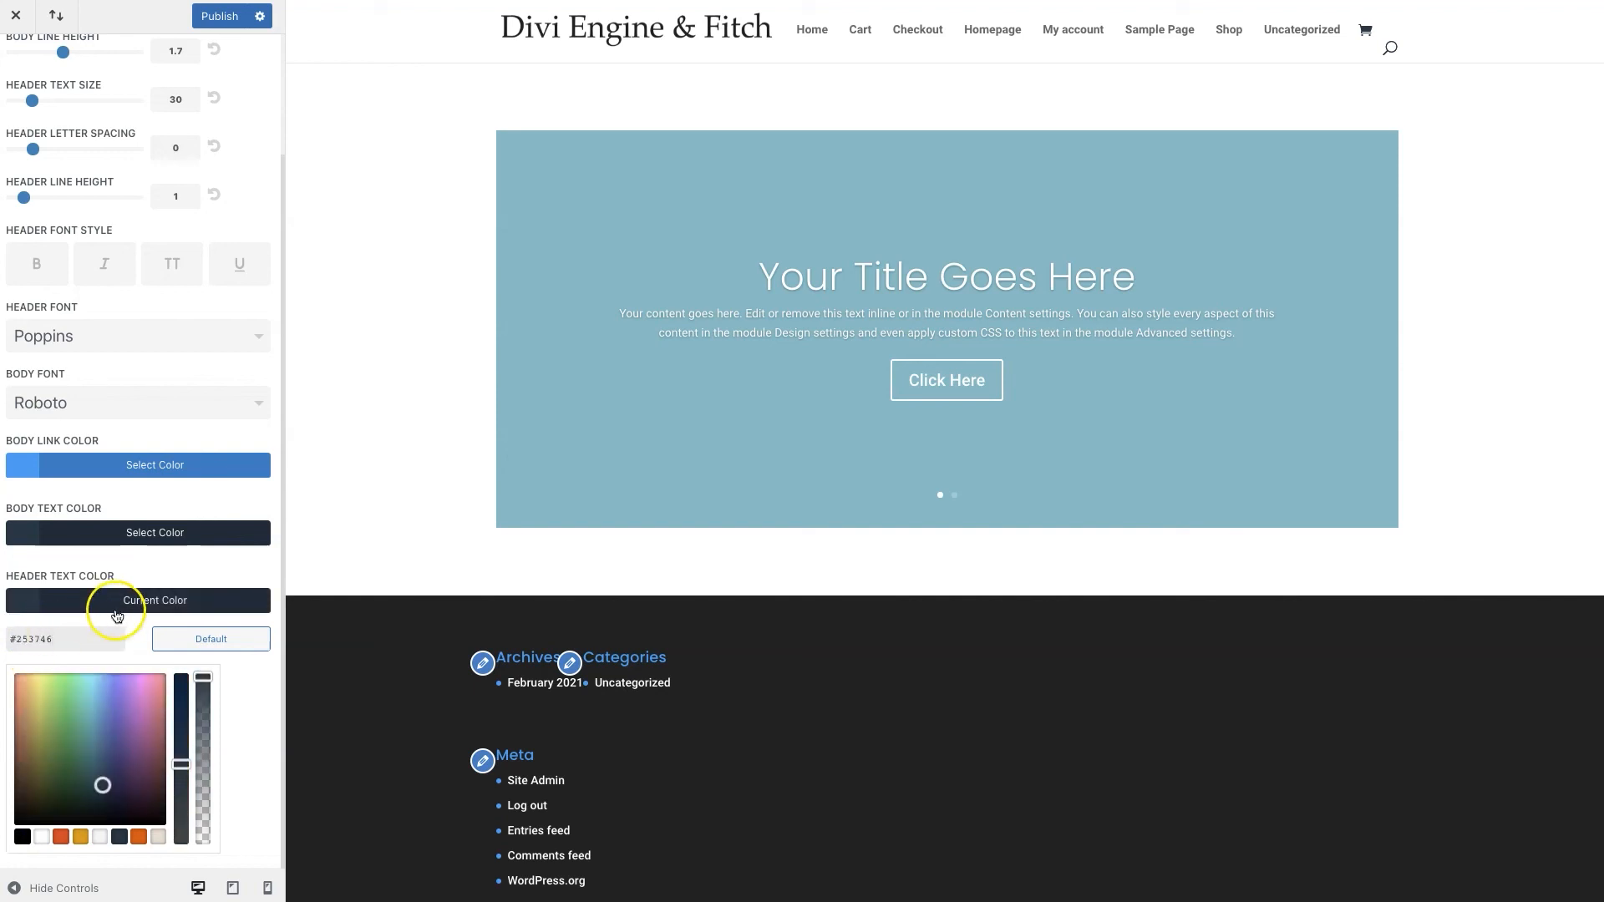
click(274, 713)
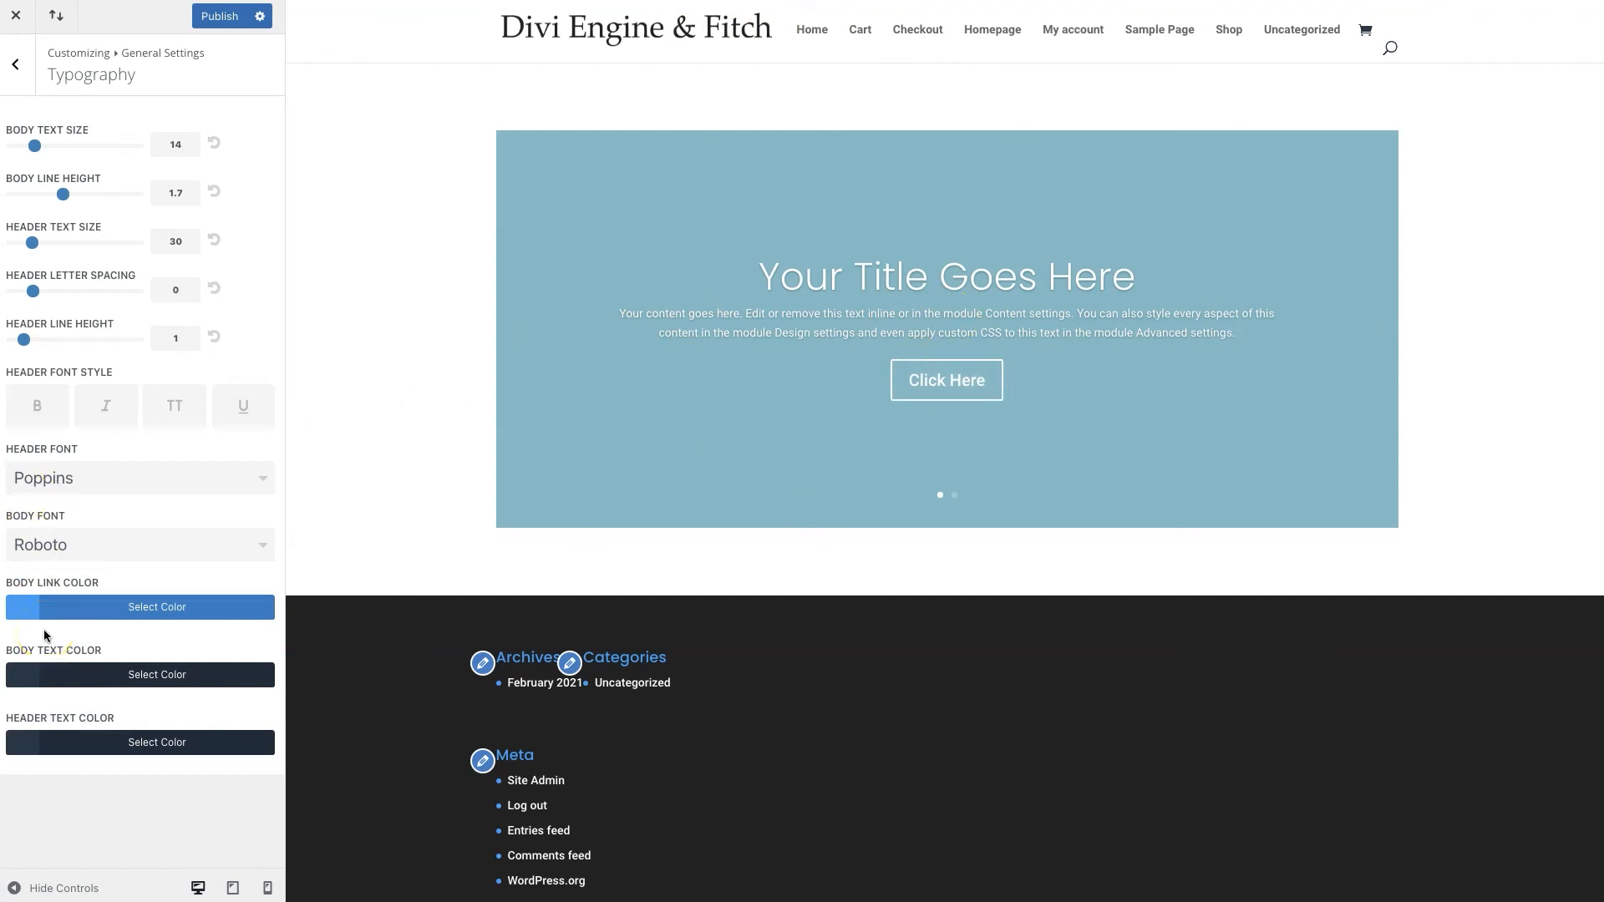
click(99, 425)
click(101, 390)
click(94, 356)
click(9, 54)
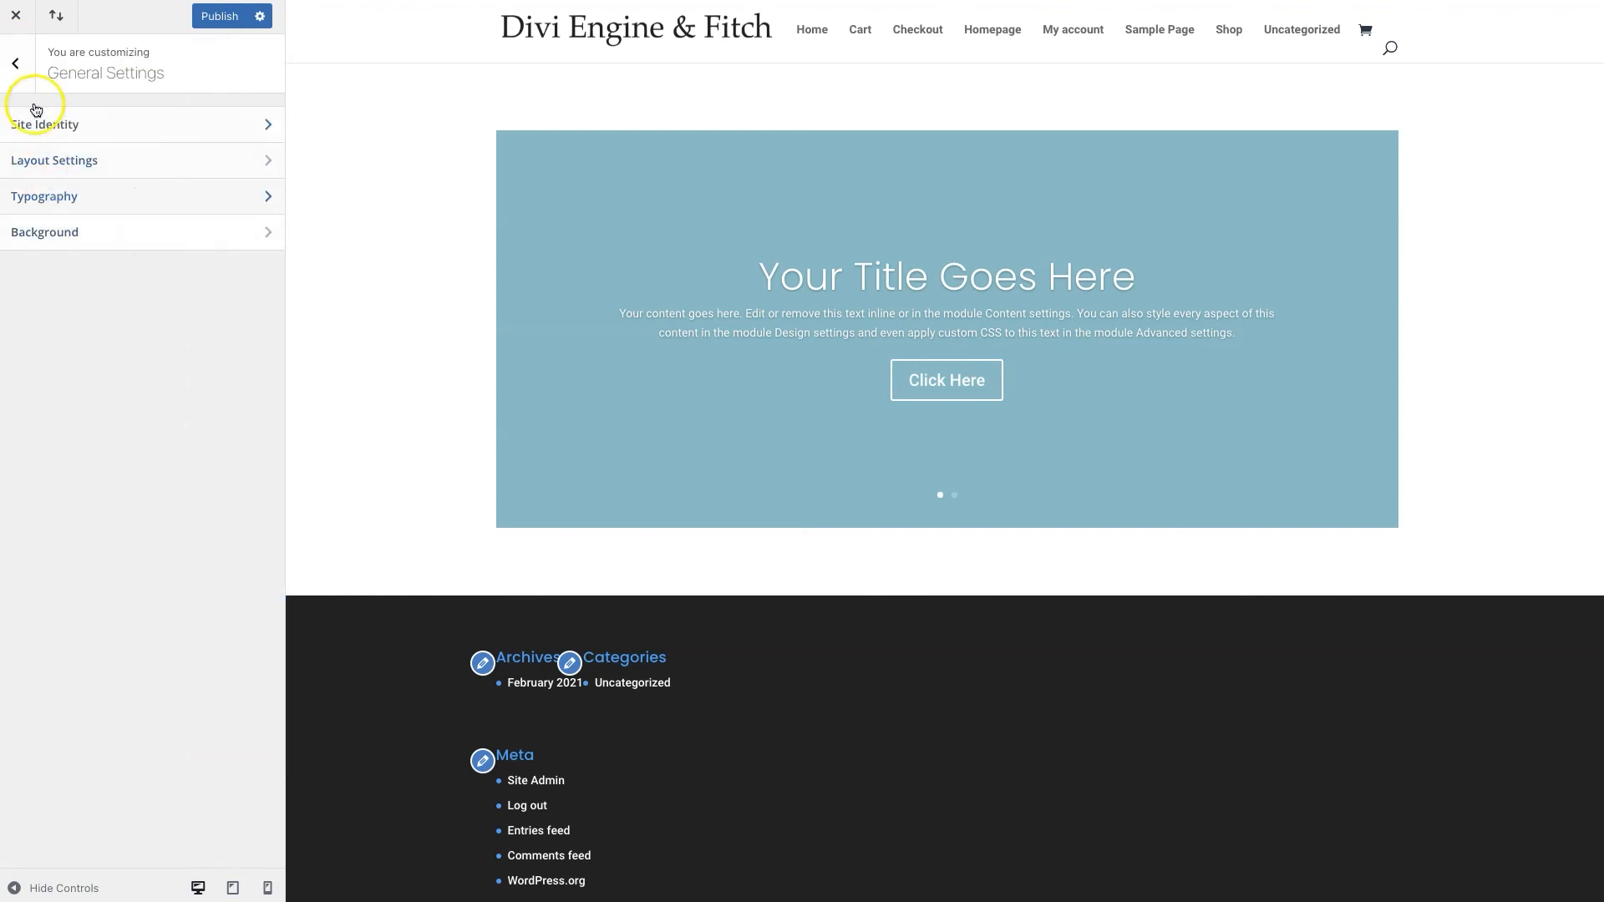
Look through the Header & Navigation settings, then go to the Buttons section
click(17, 76)
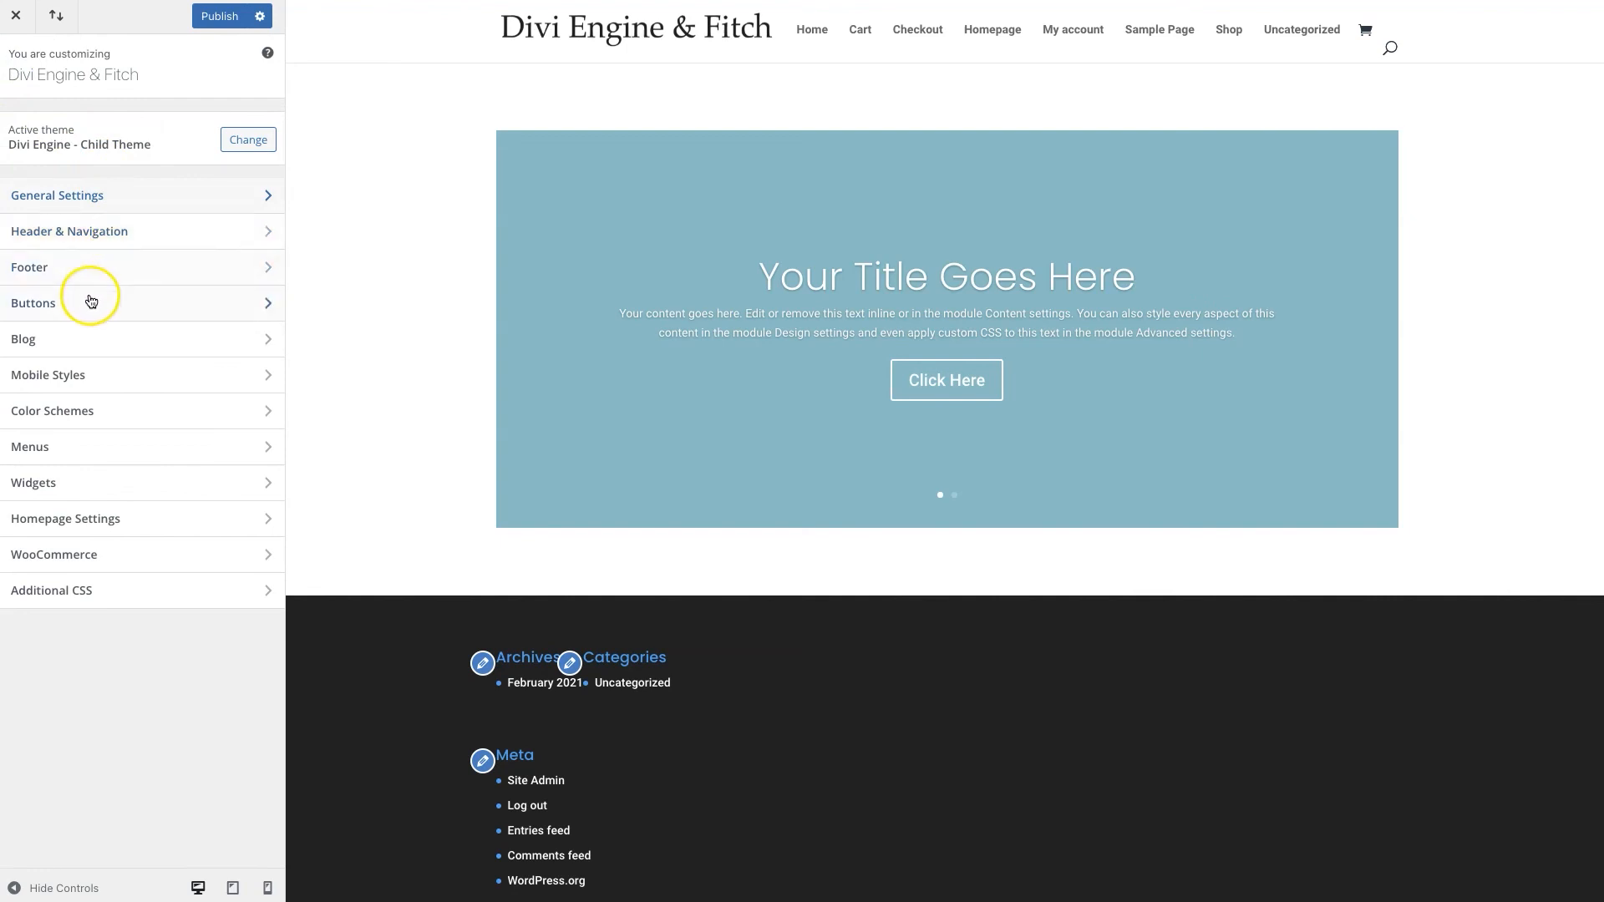
click(92, 240)
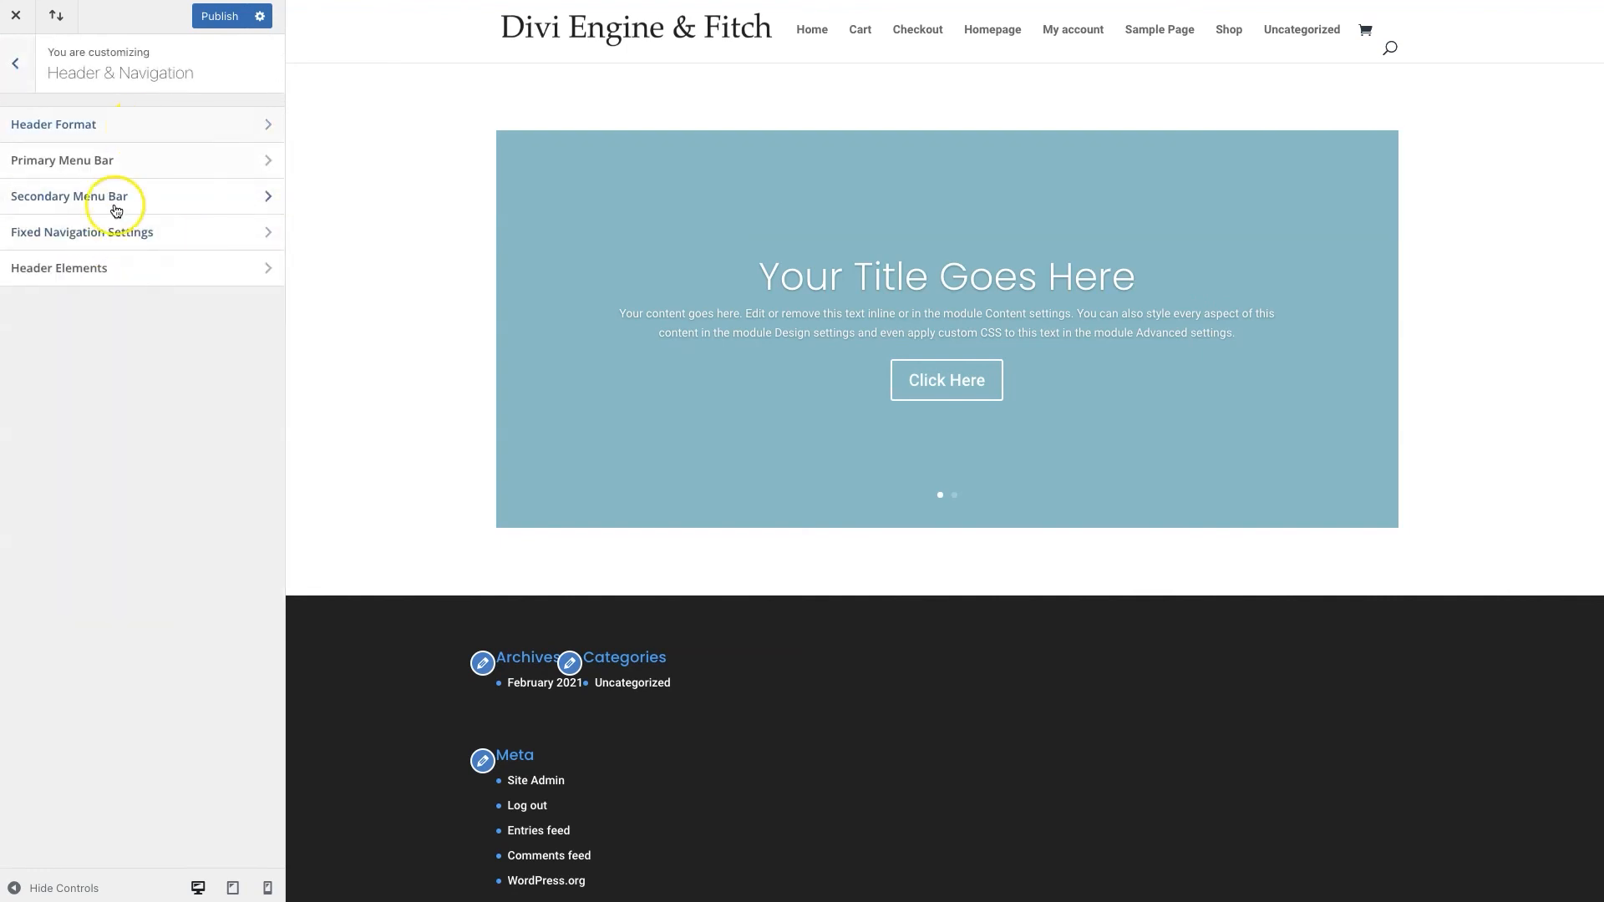
click(87, 266)
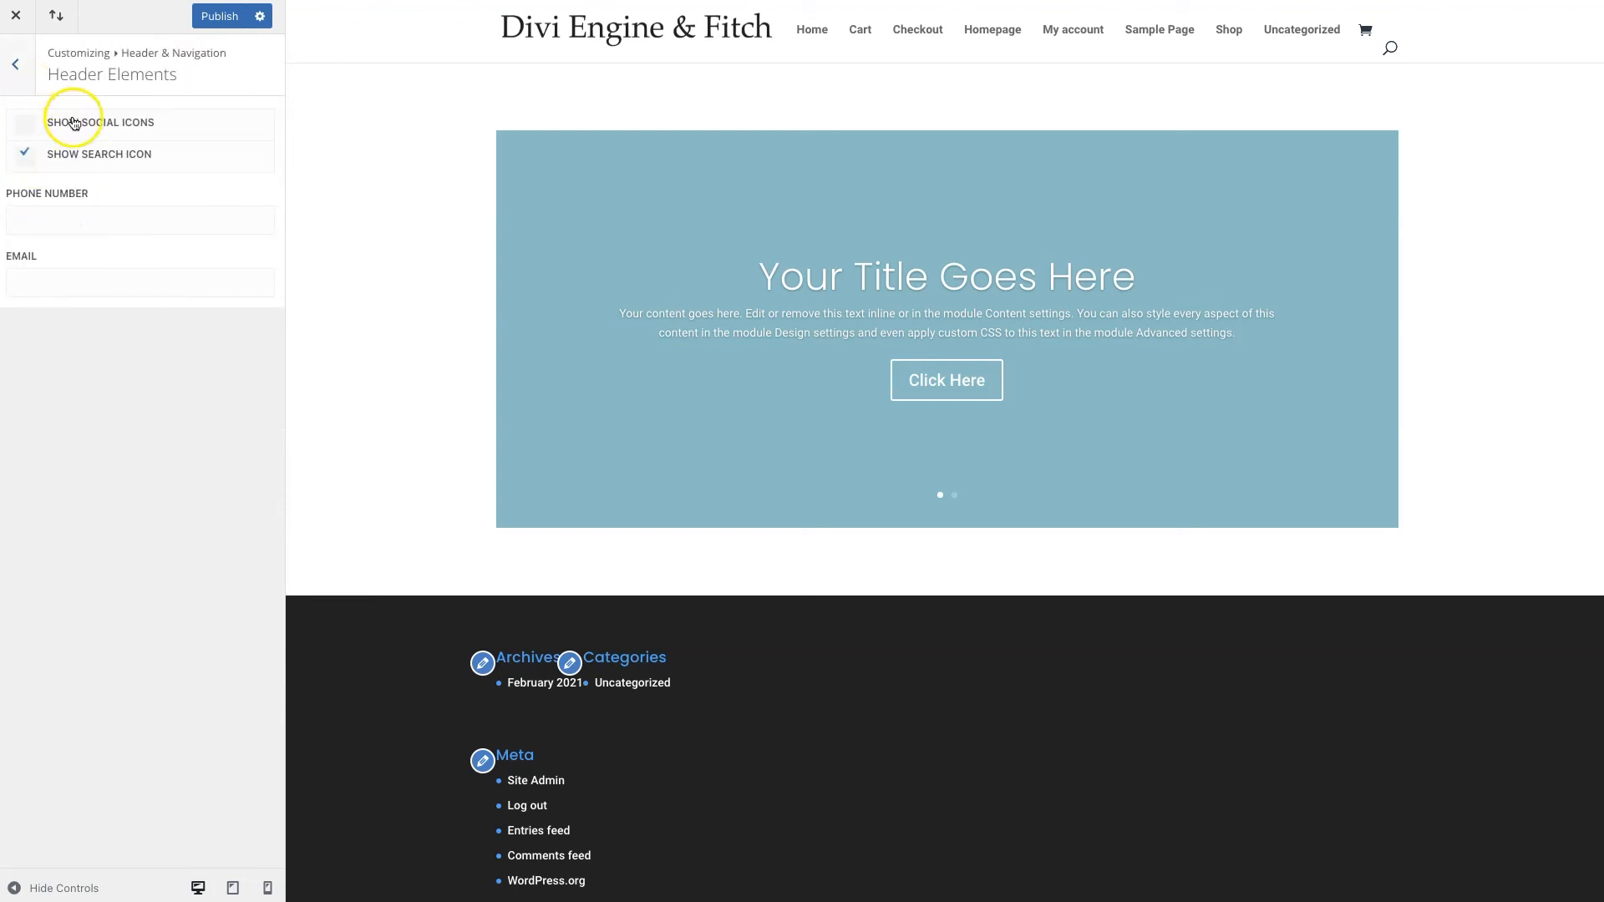
click(24, 65)
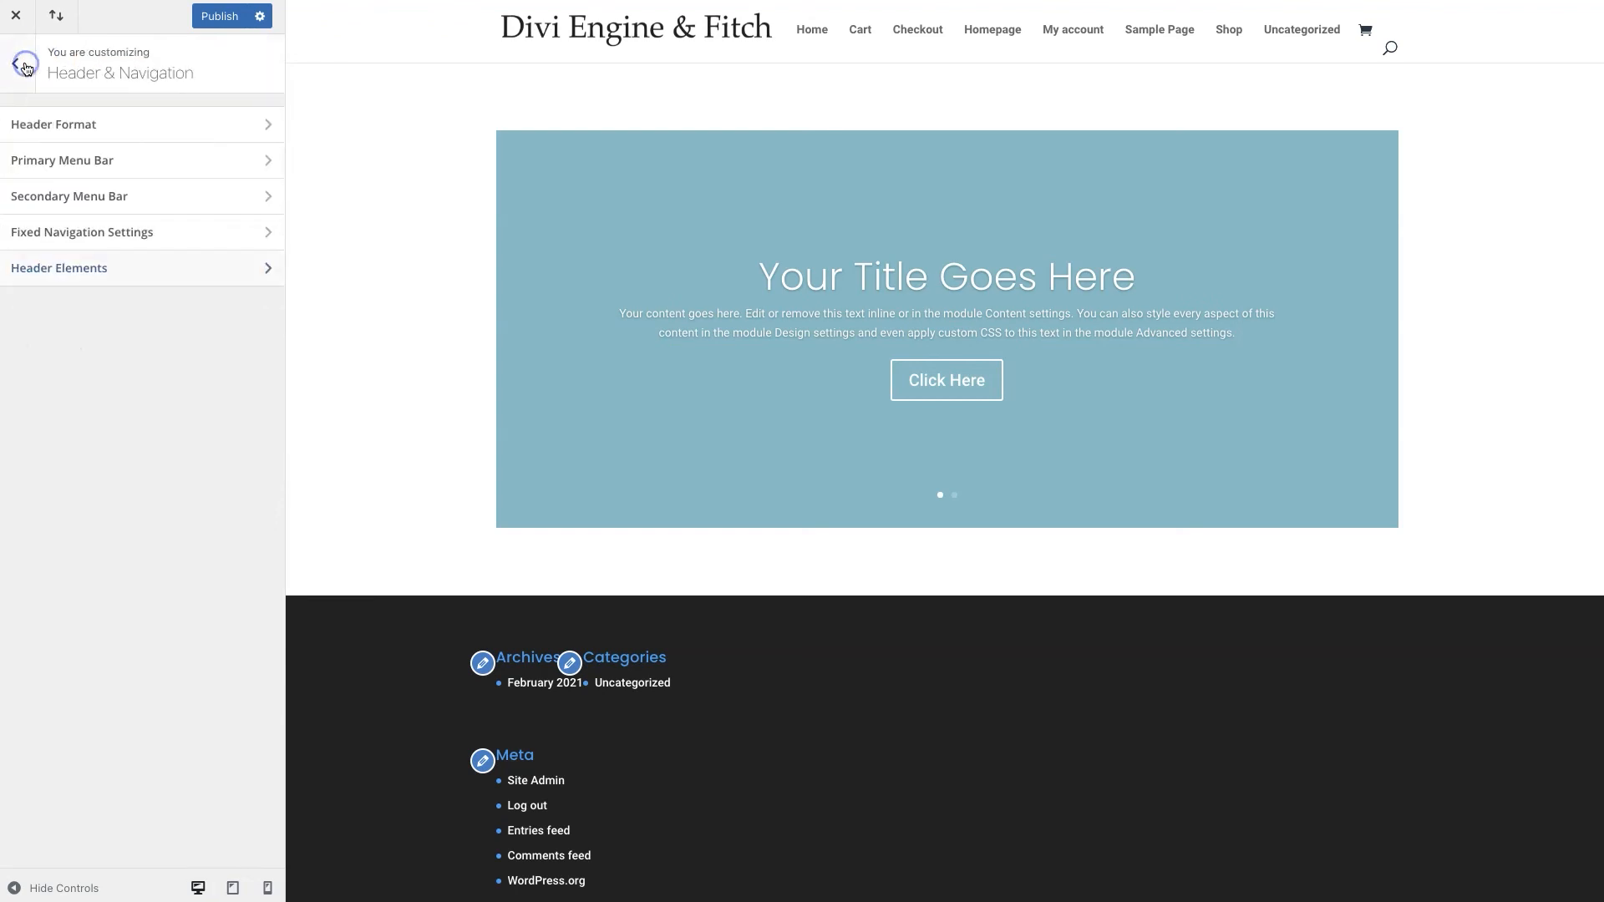
click(44, 124)
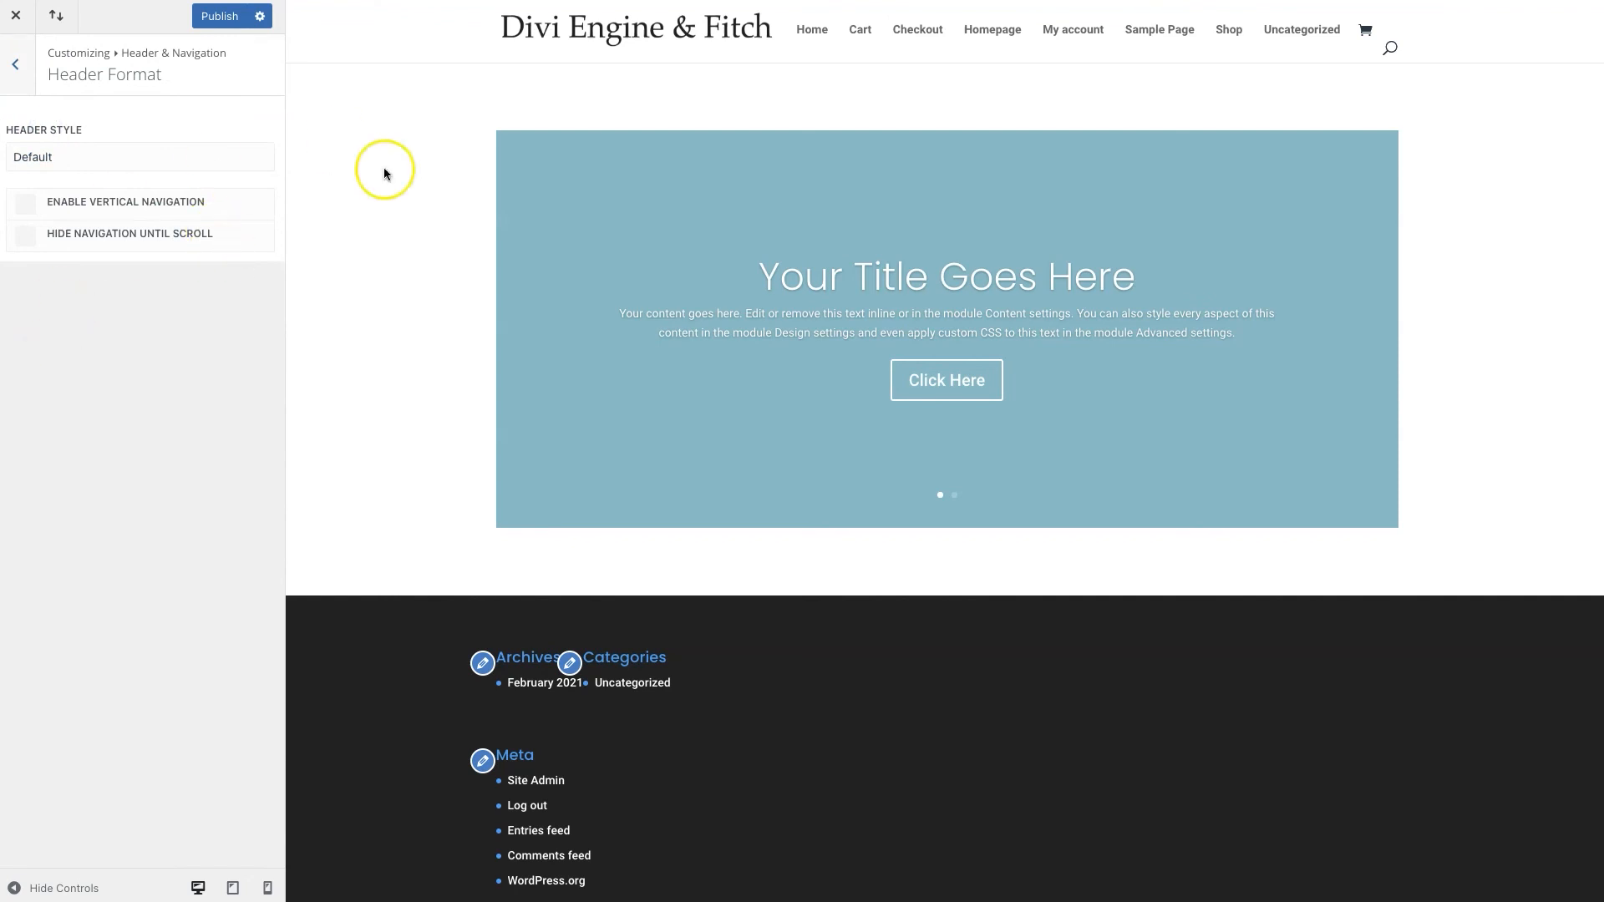
click(18, 80)
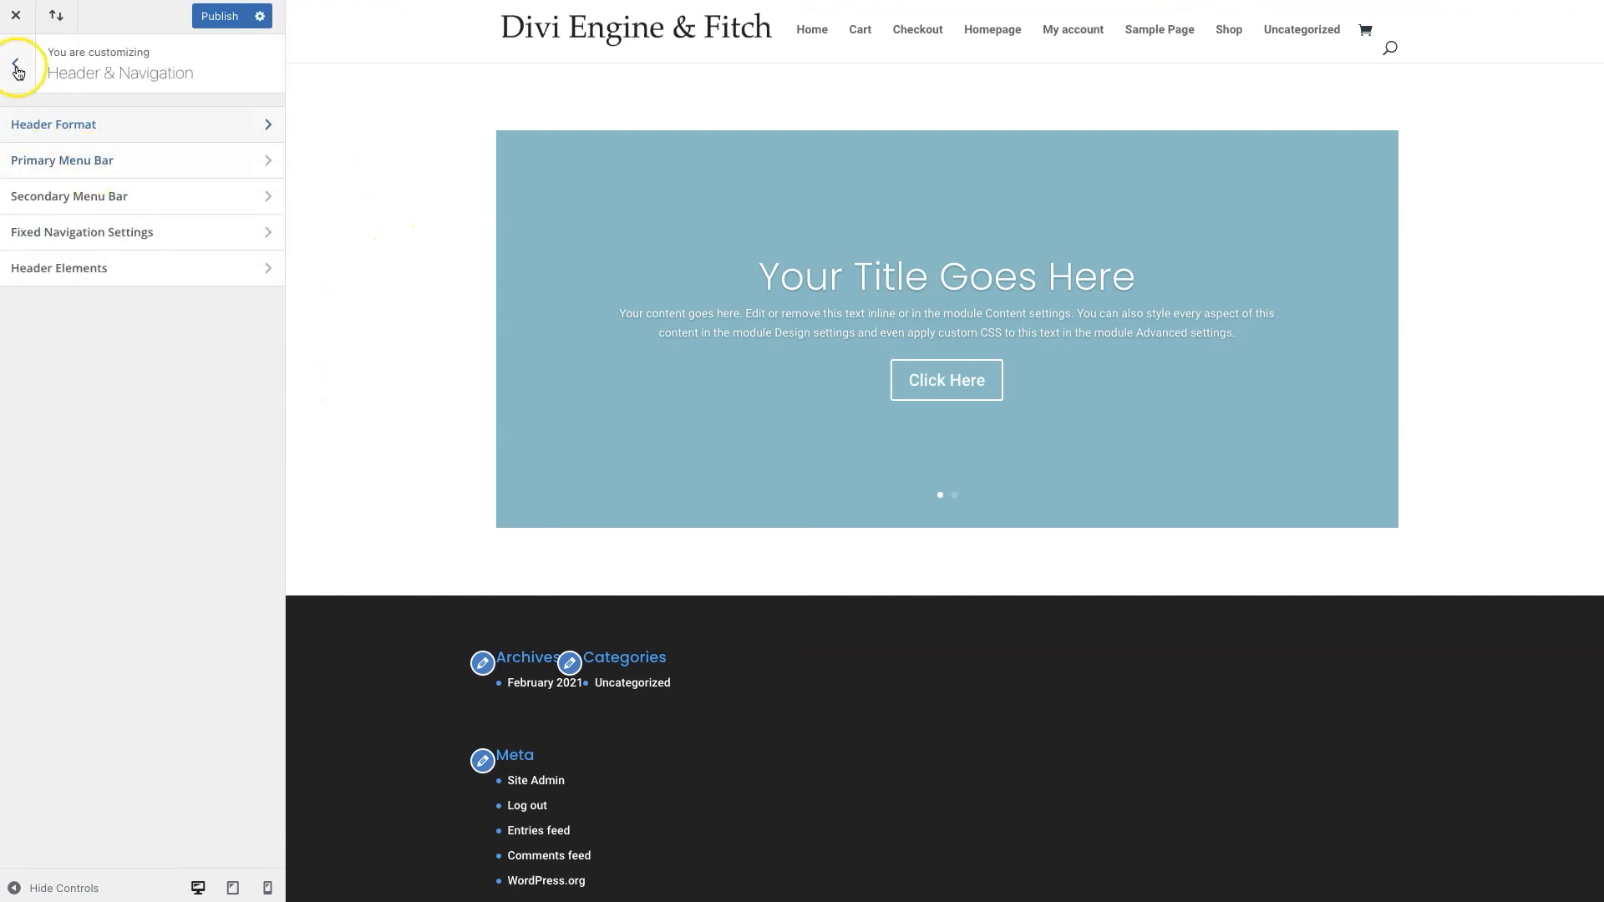
click(17, 69)
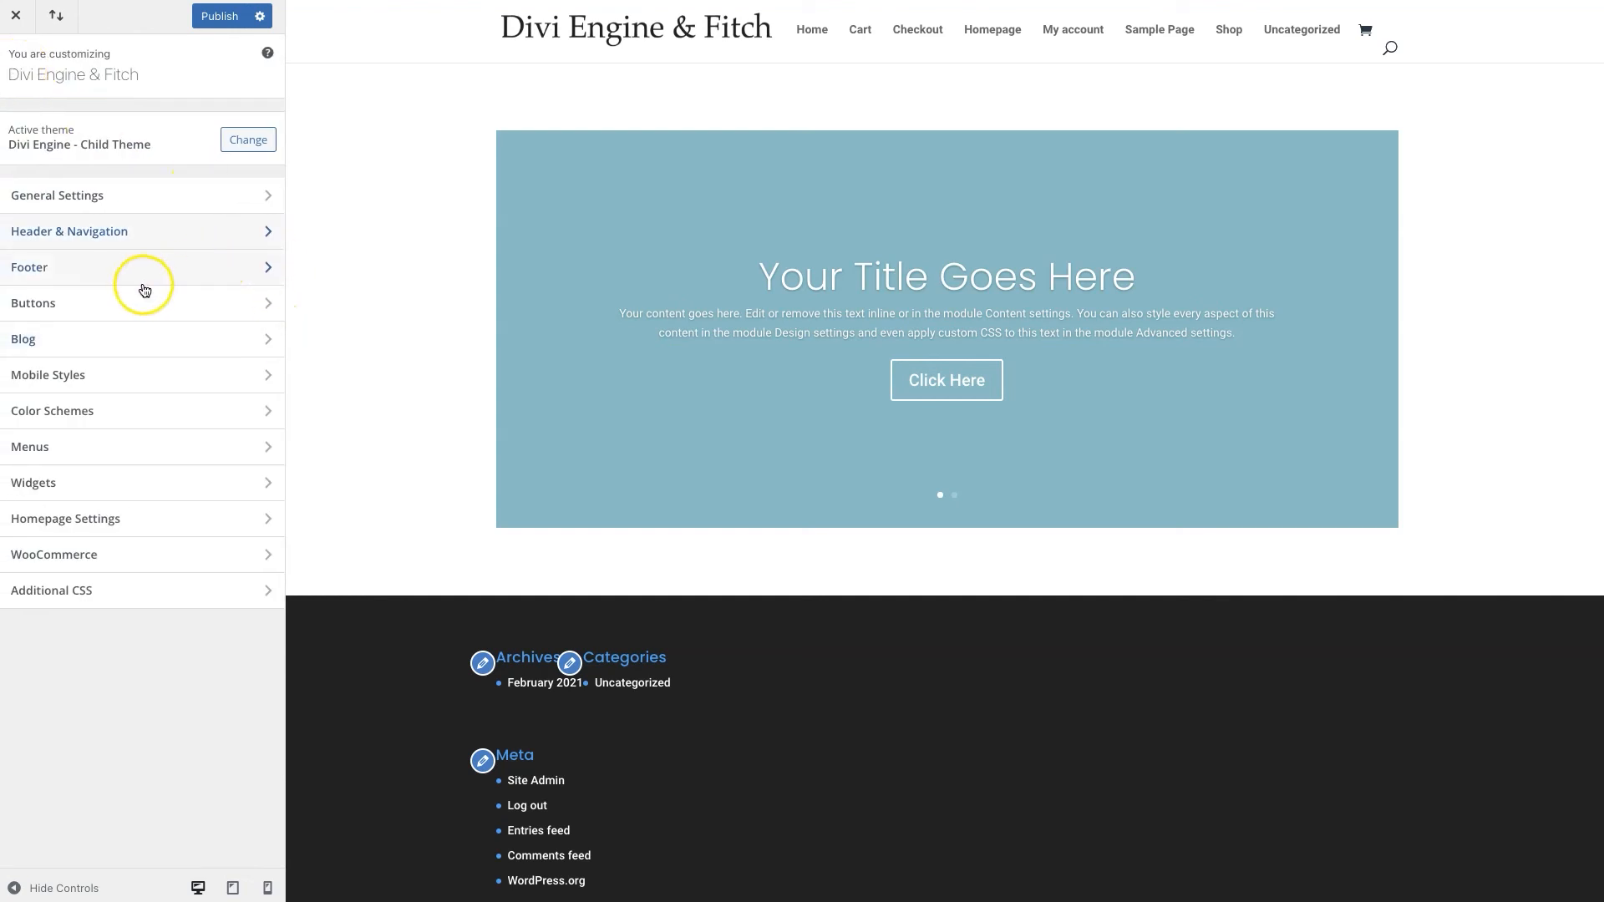
click(90, 310)
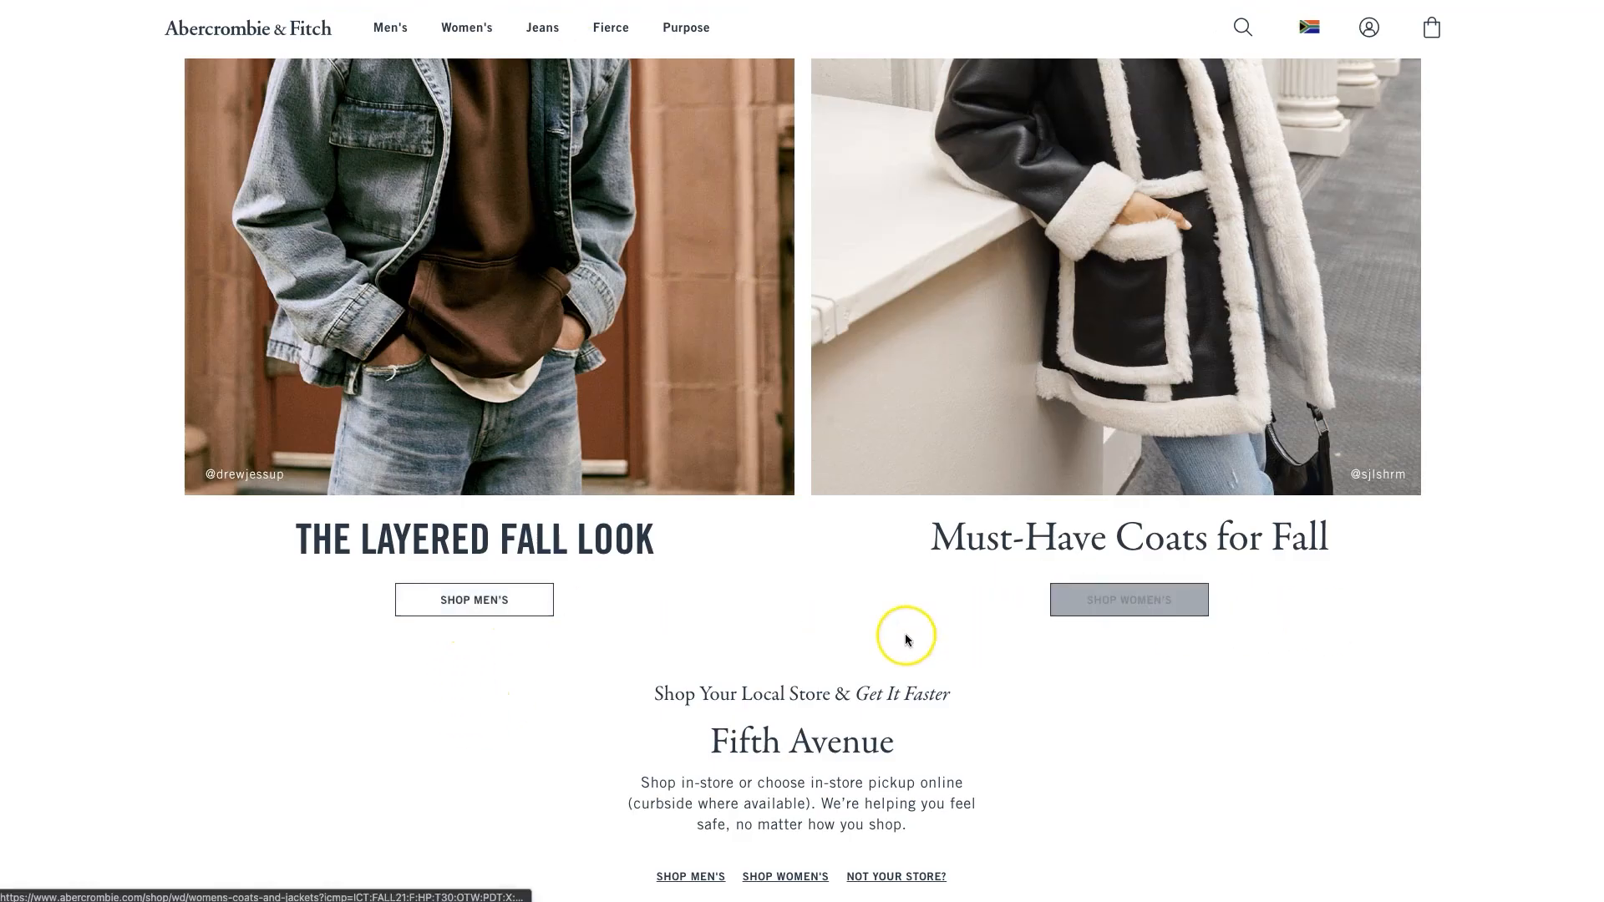
click(506, 610)
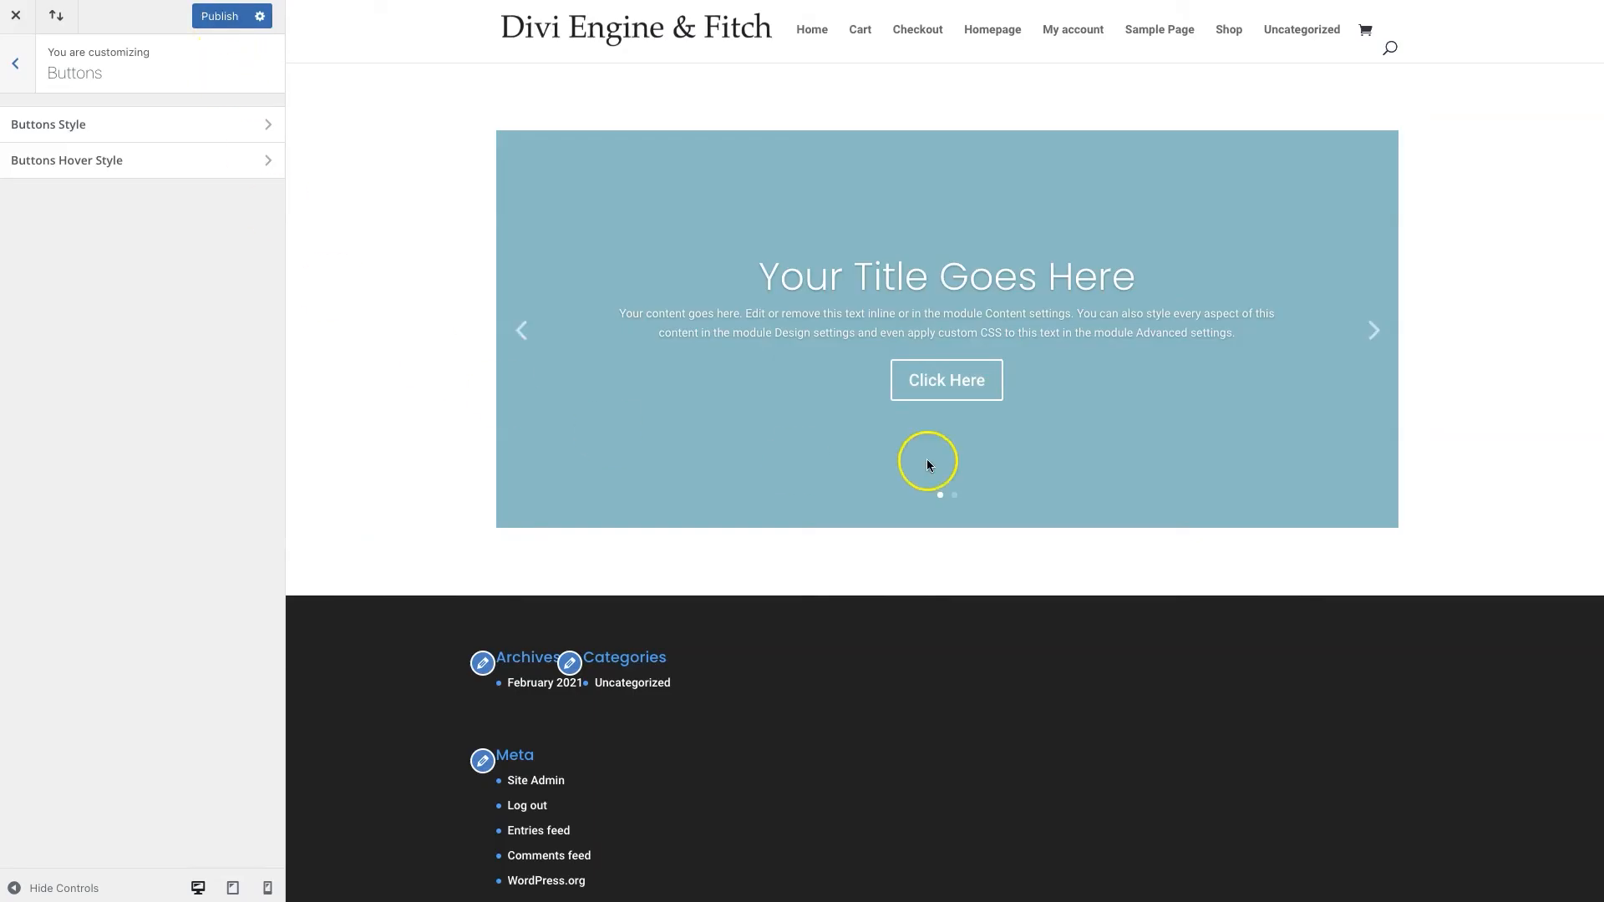
In Buttons Style, set the button text colour to dark navy #253746
click(168, 124)
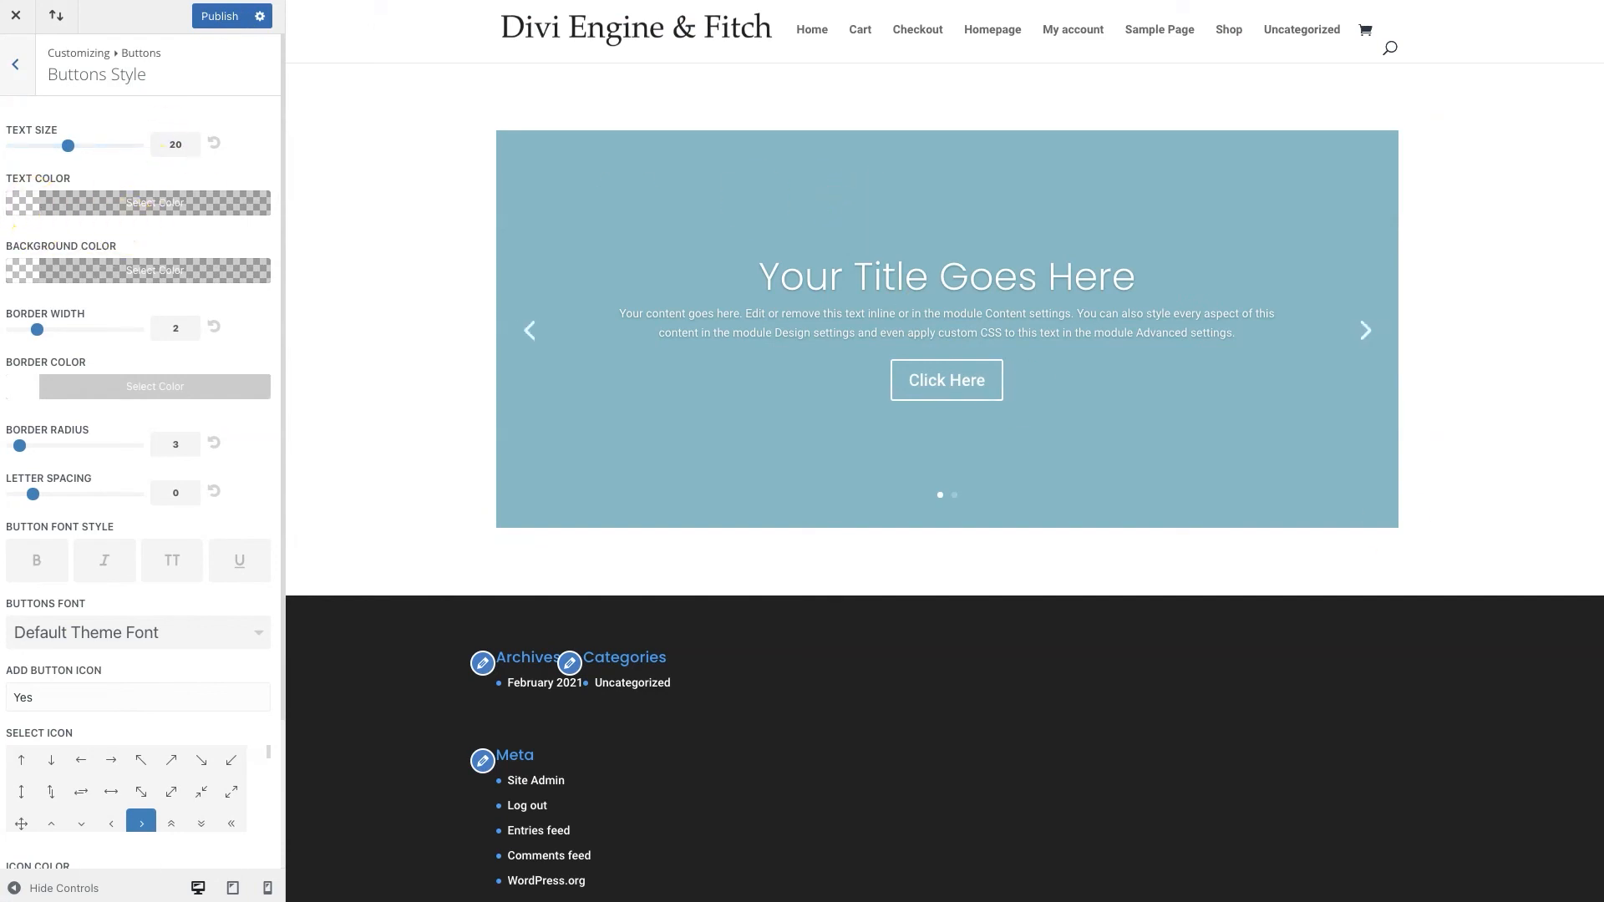
click(23, 208)
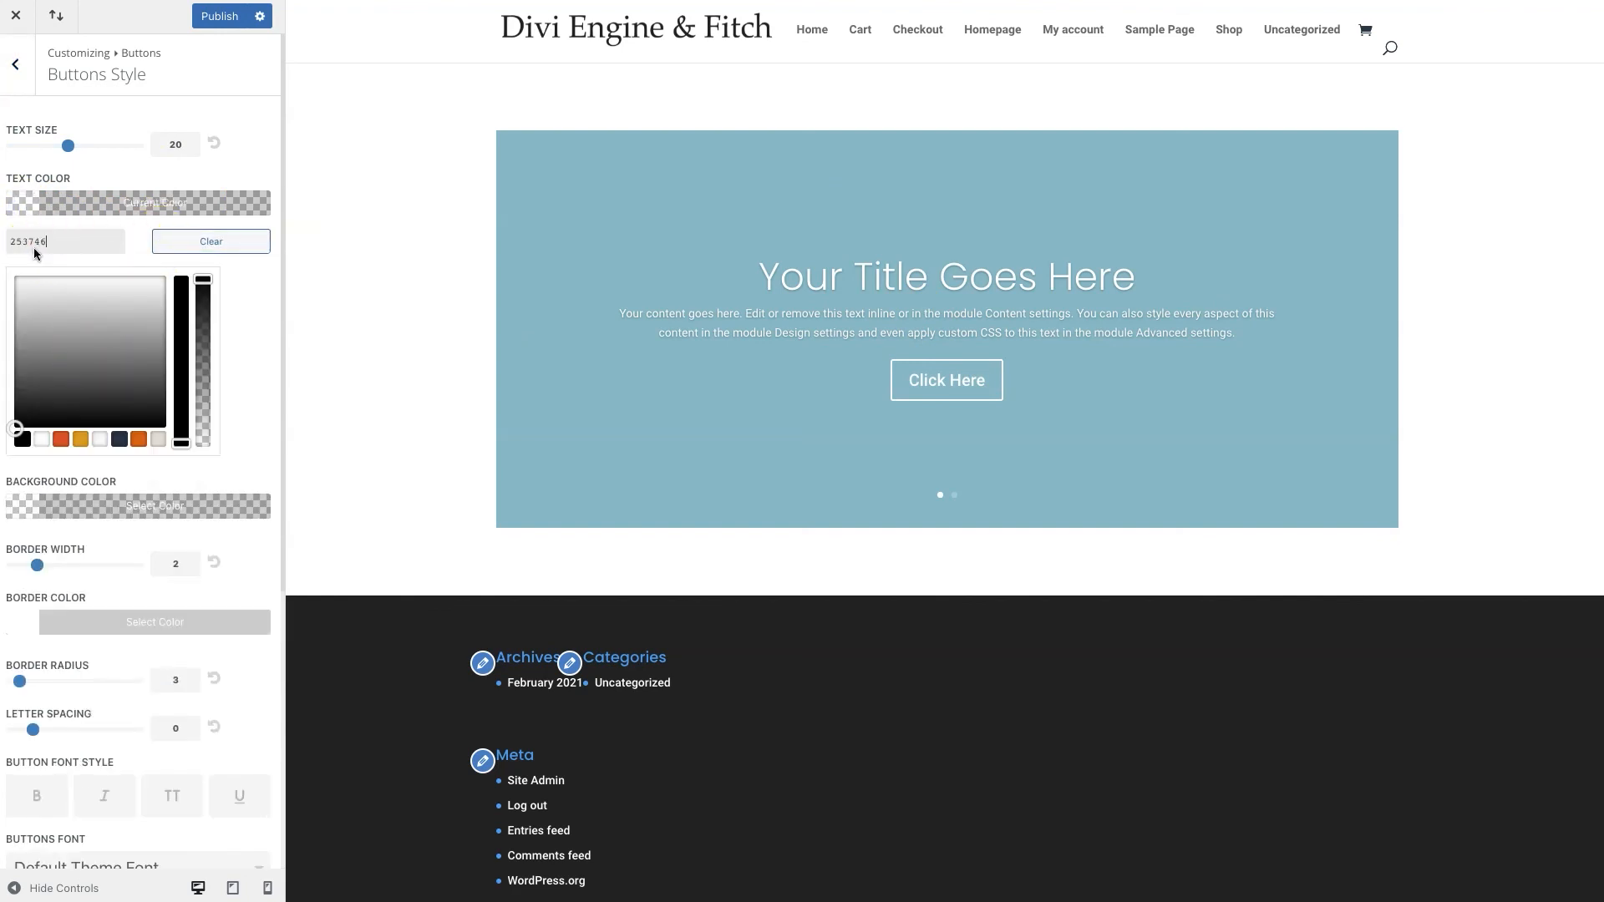
click(270, 326)
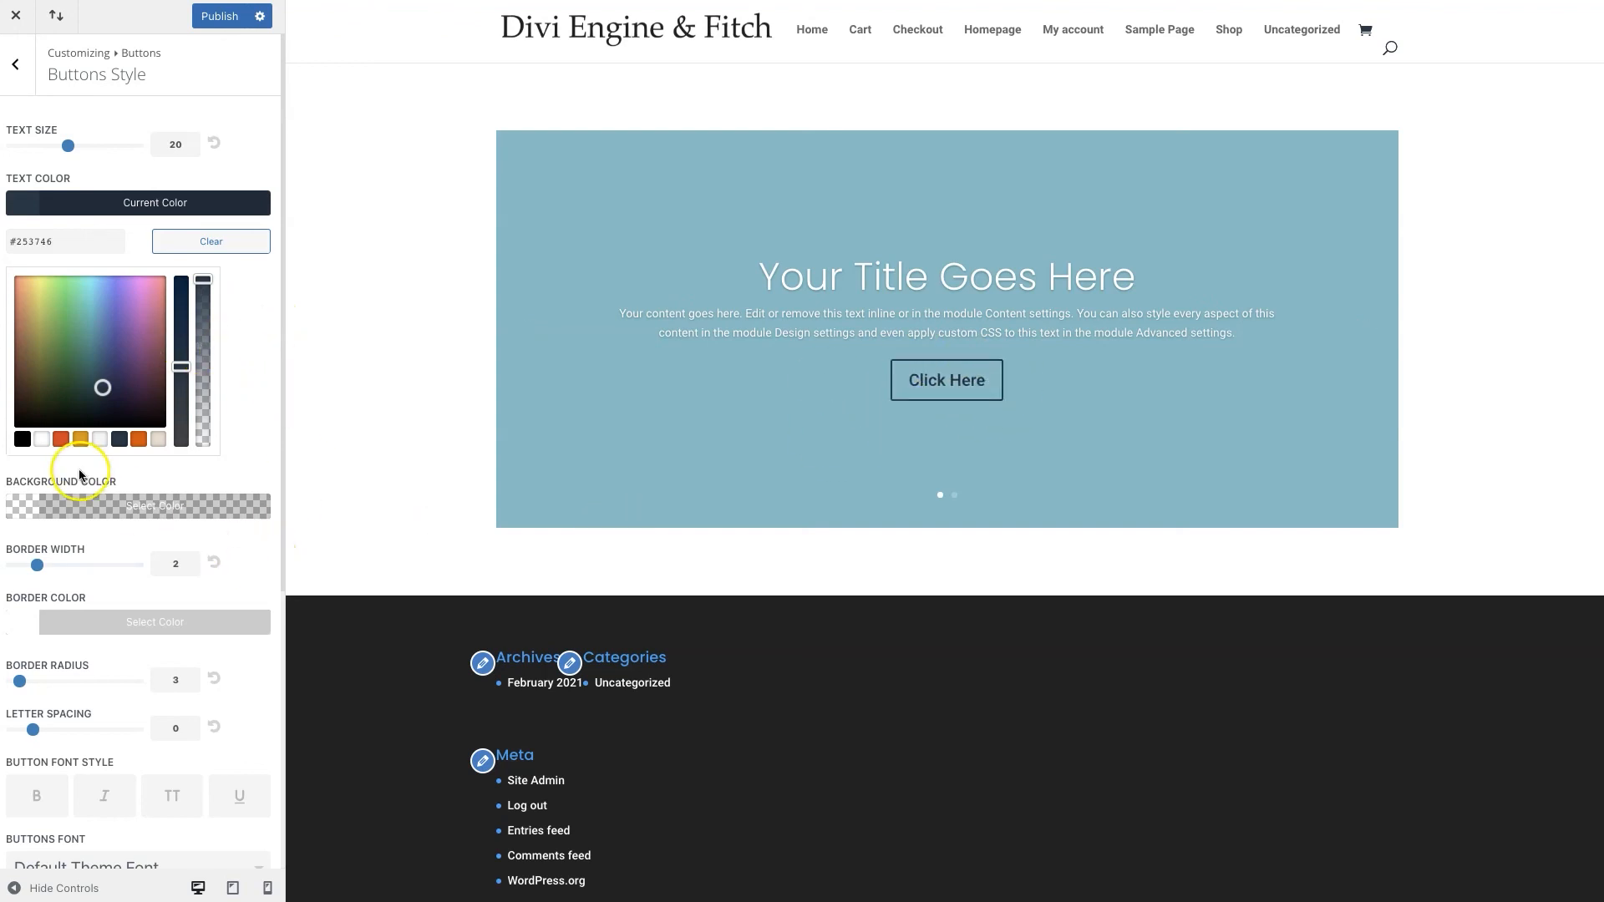
click(29, 507)
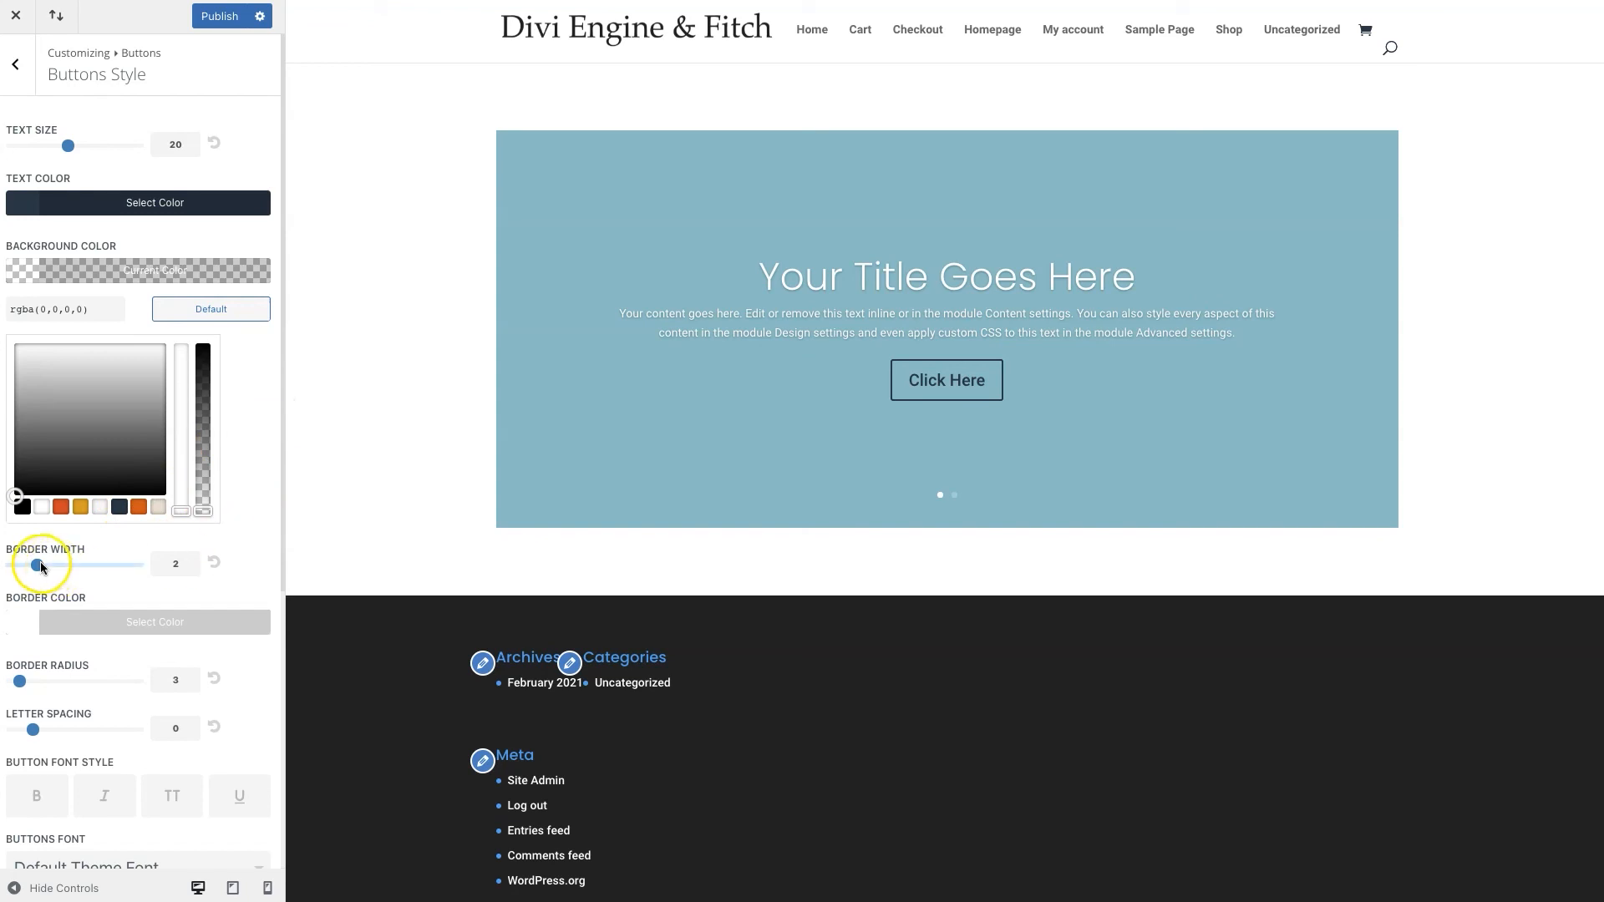
click(168, 558)
Give buttons border width 1, border radius 0, and no button icon
click(185, 330)
key(Down)
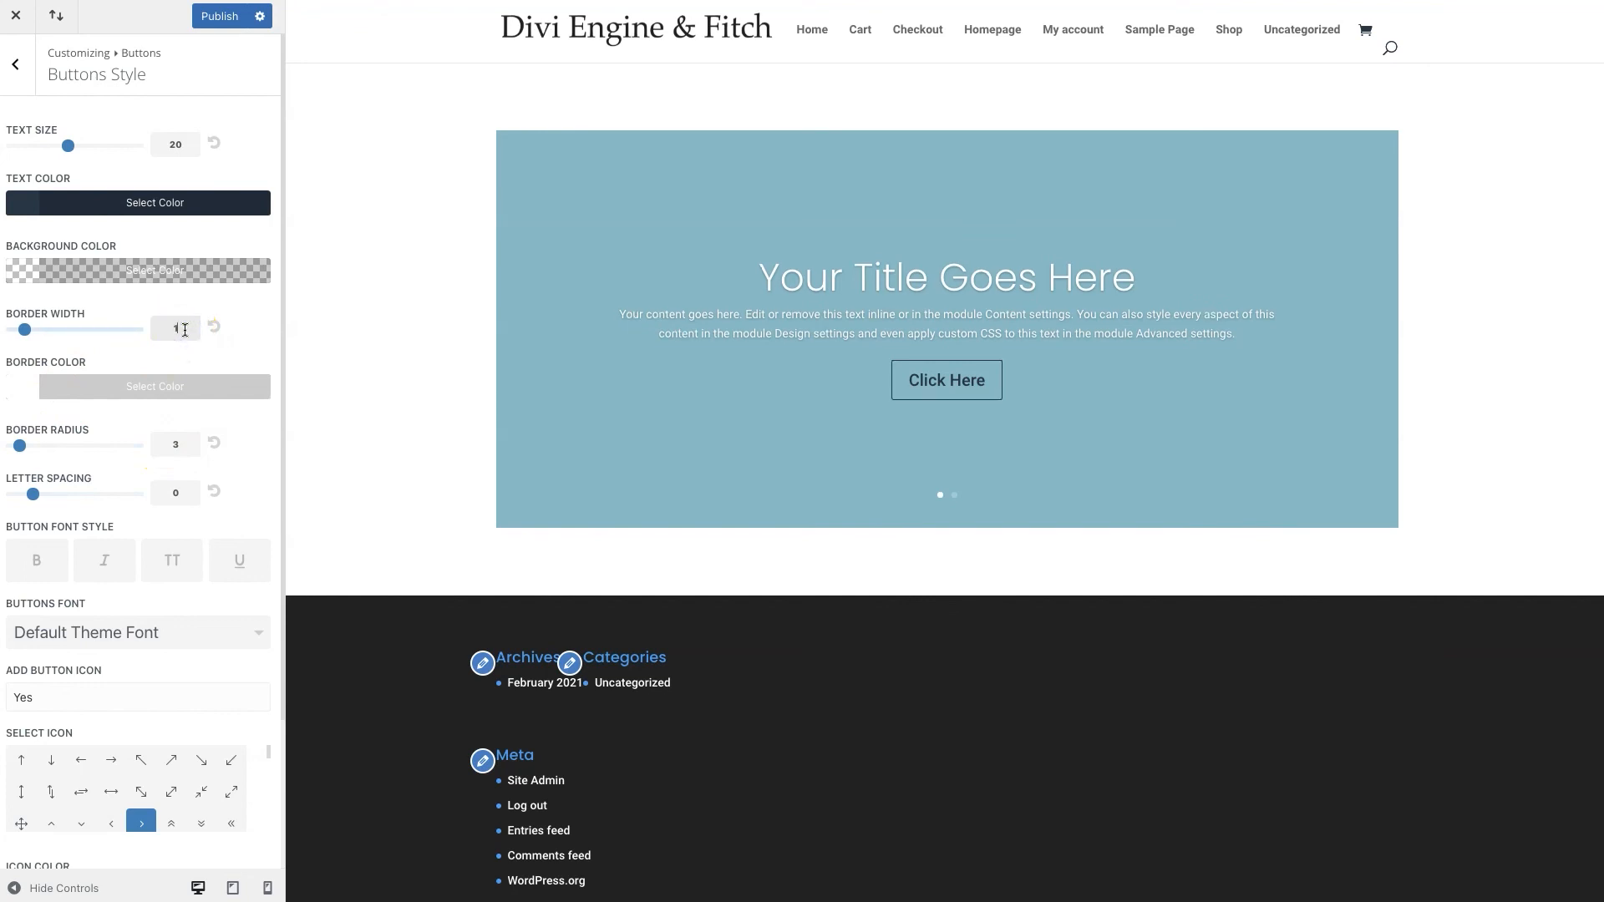
click(61, 375)
scroll(248, 440, down, 1)
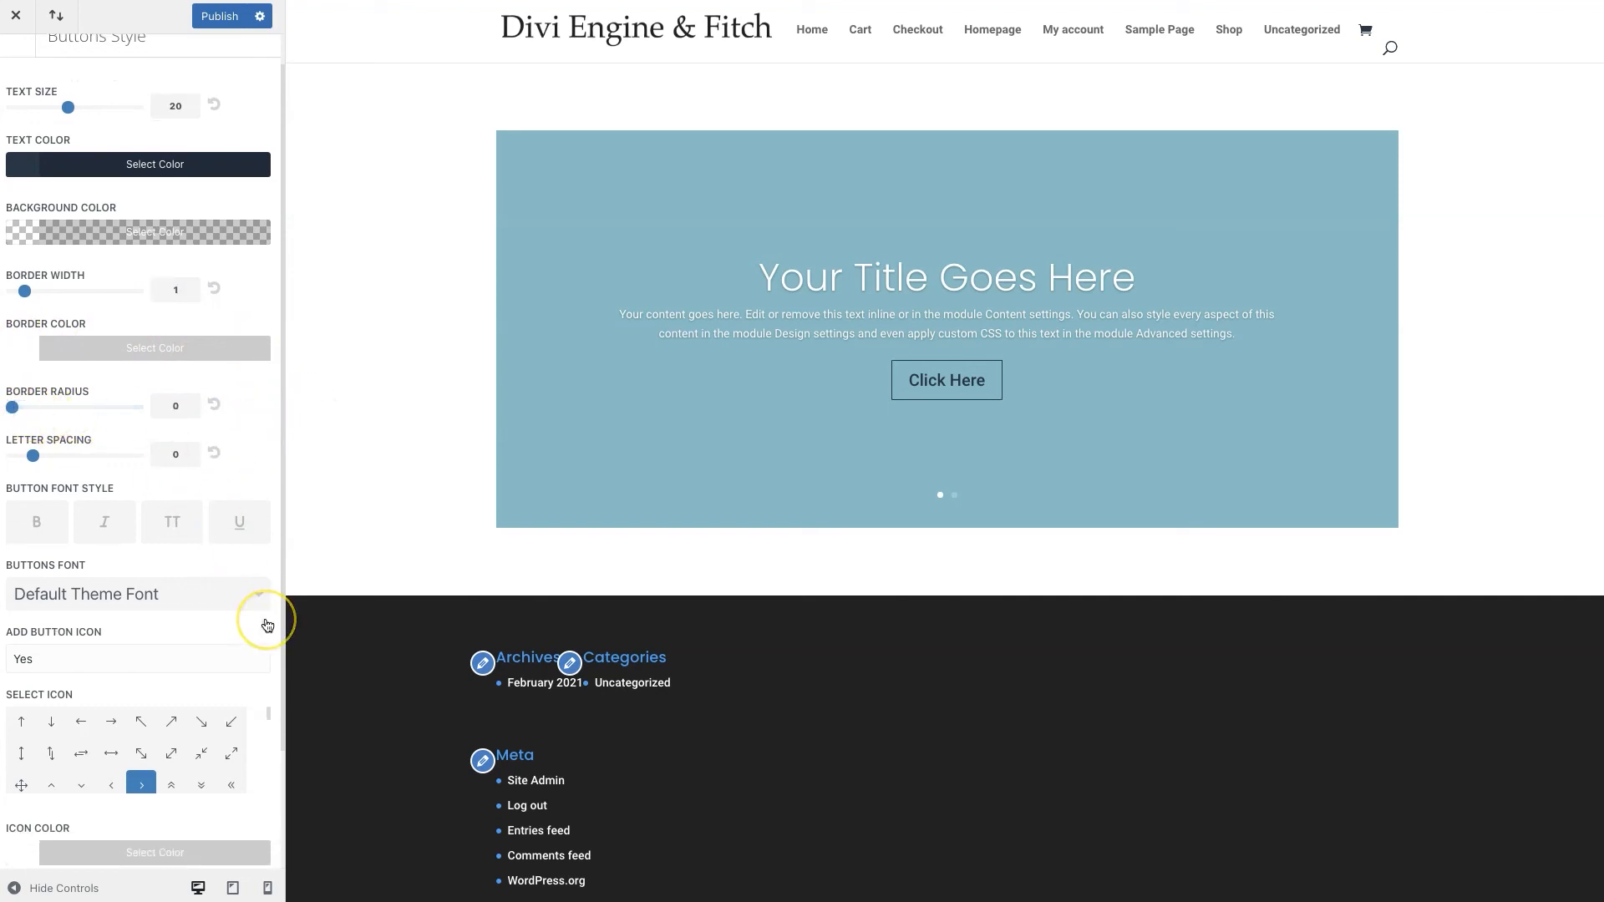
scroll(267, 625, down, 3)
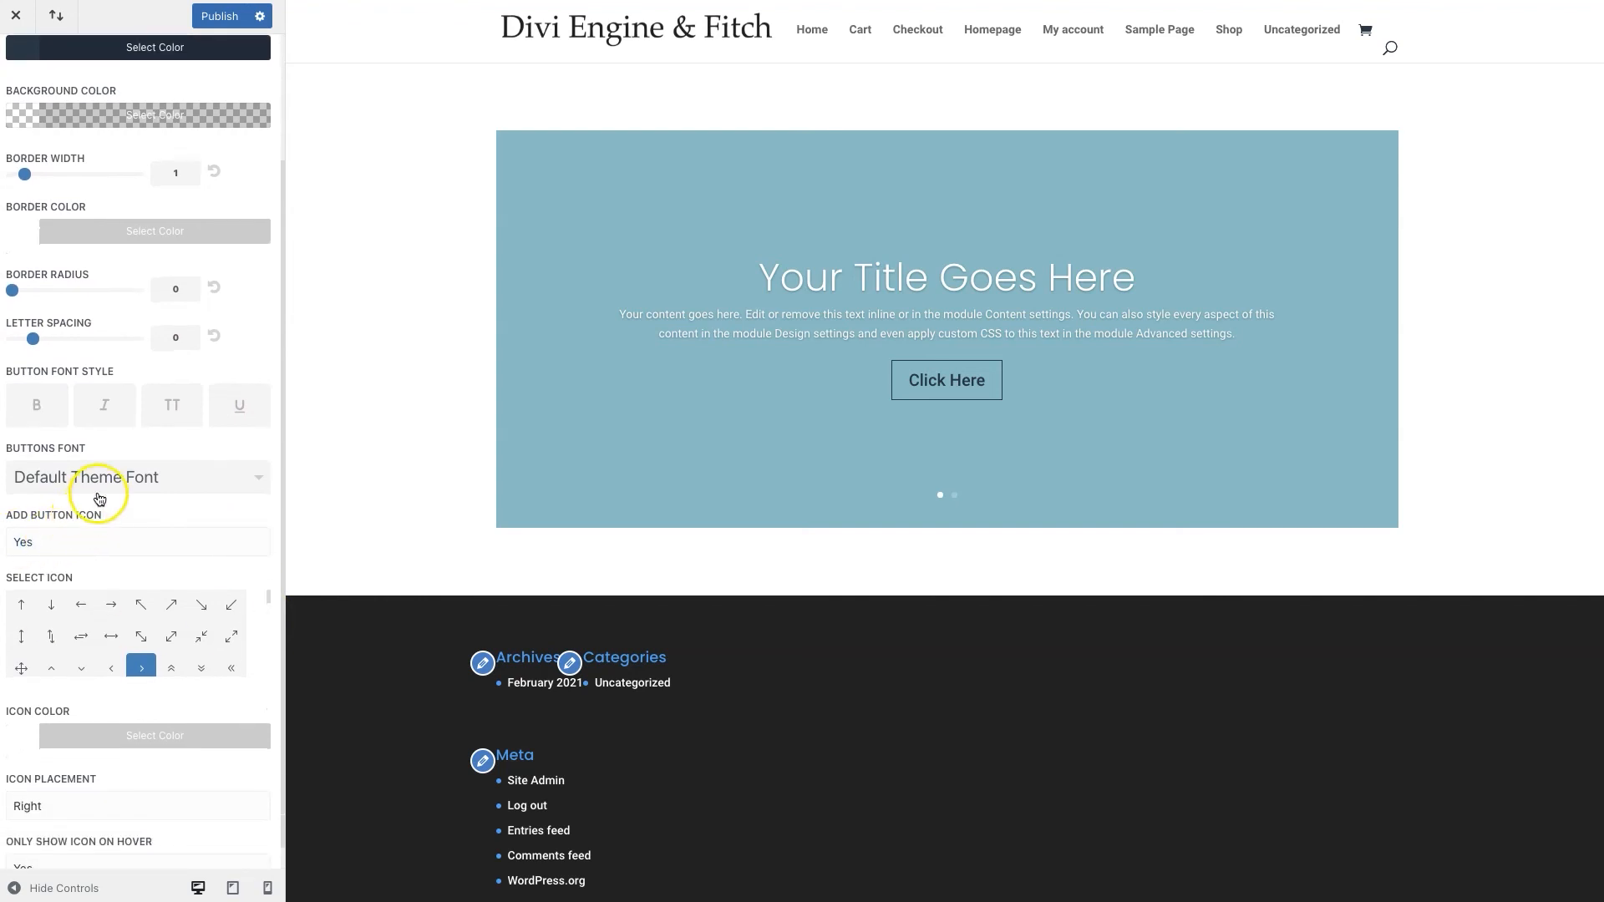
click(92, 535)
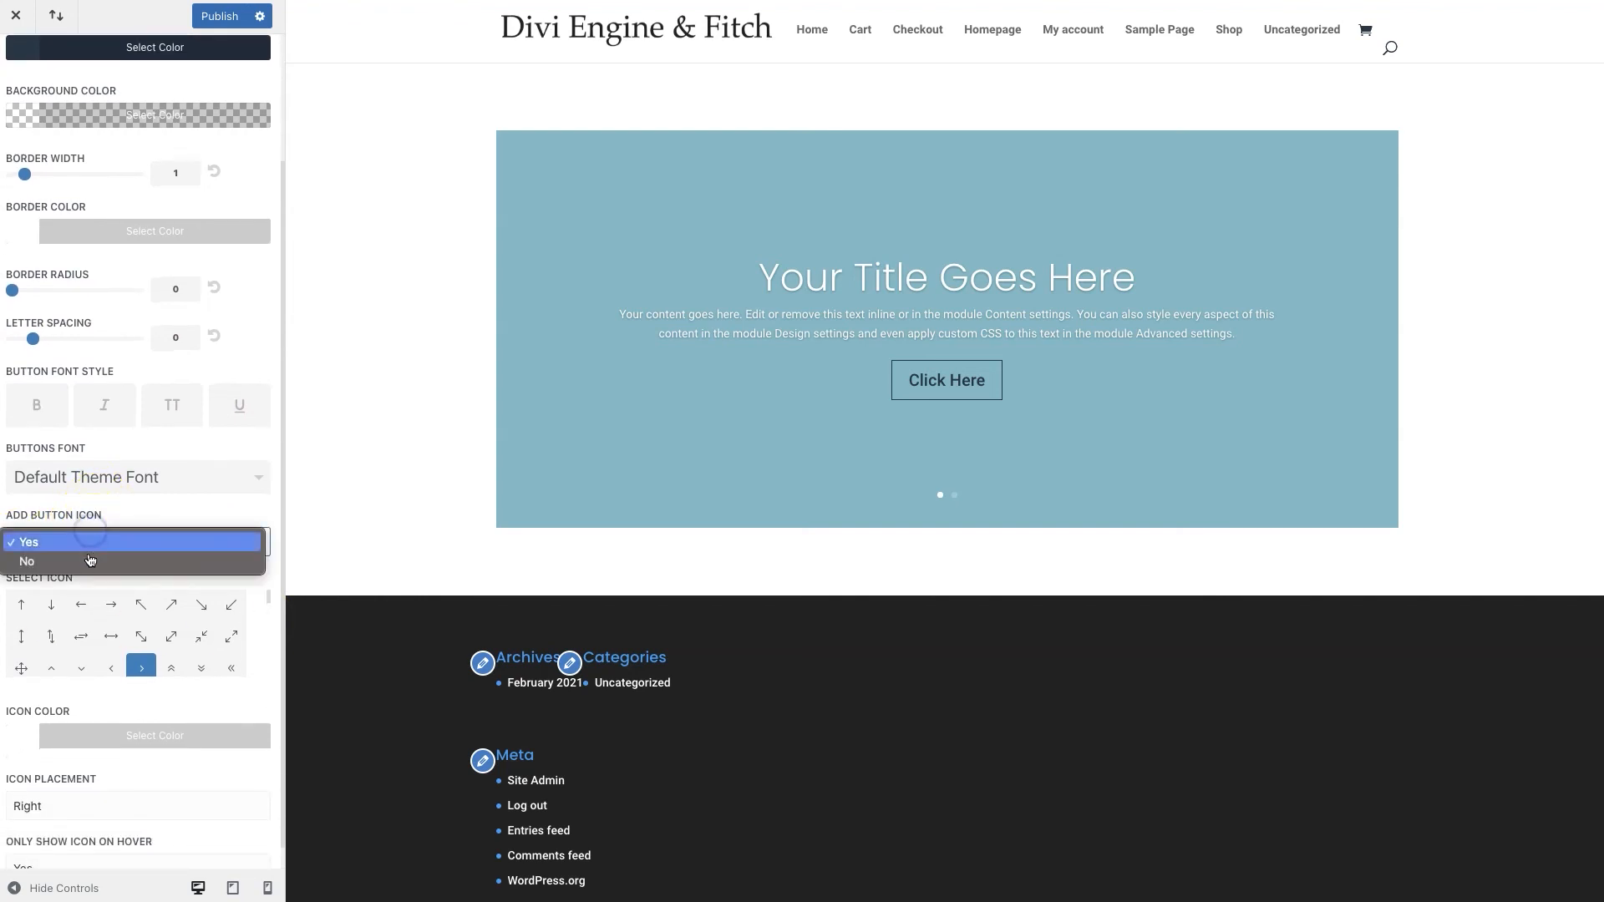
click(90, 563)
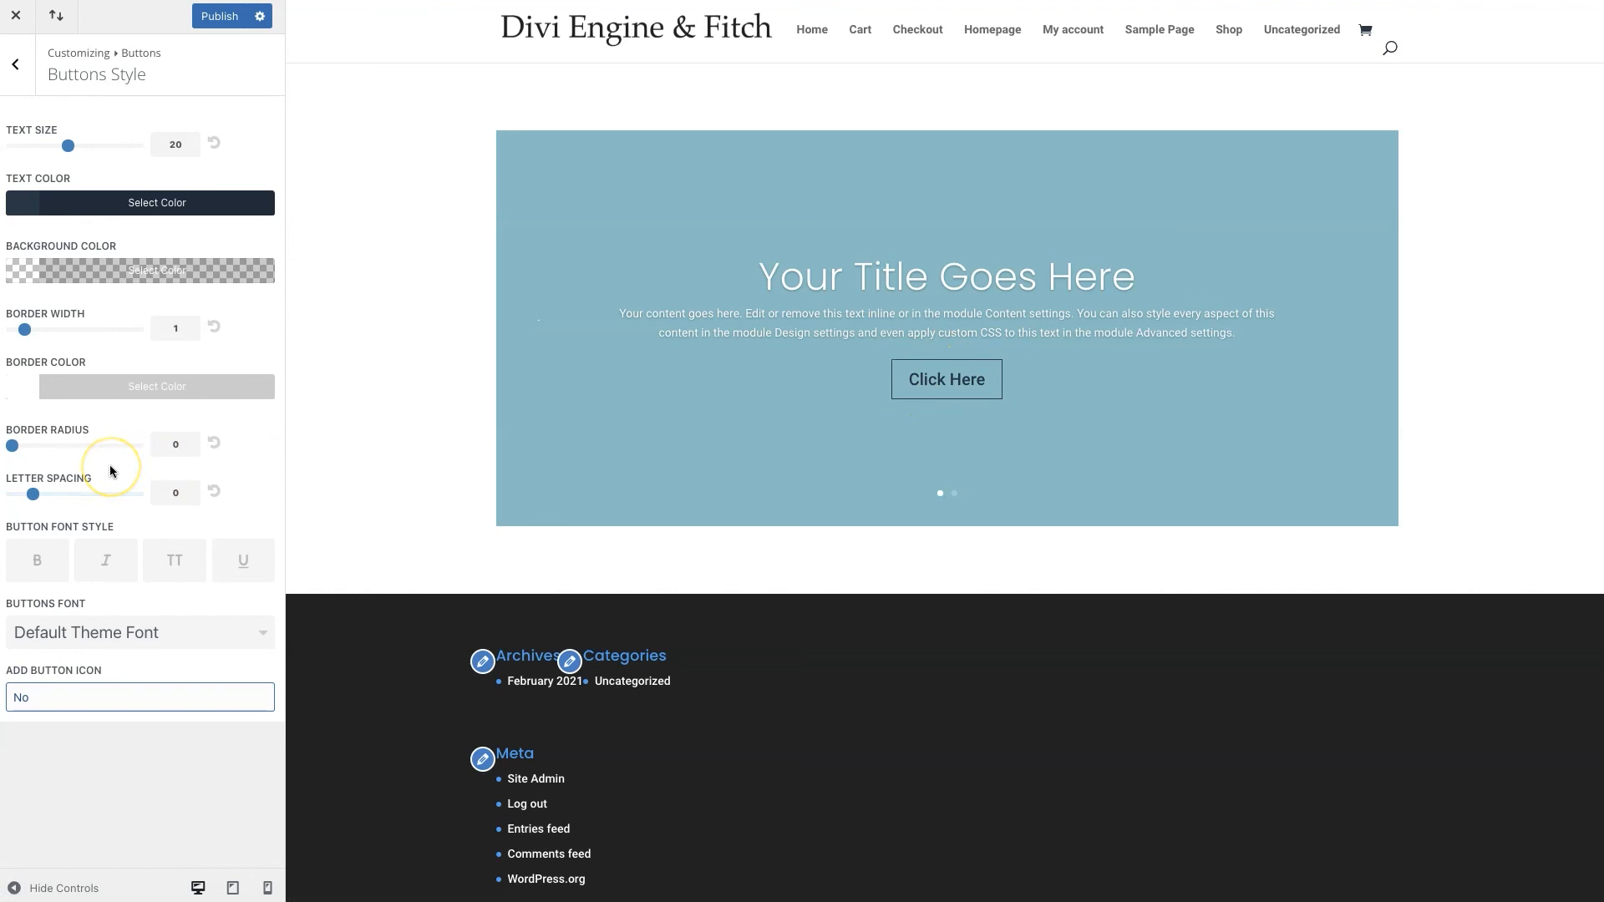
Make the button text uppercase, then move to Buttons Hover Style
click(10, 67)
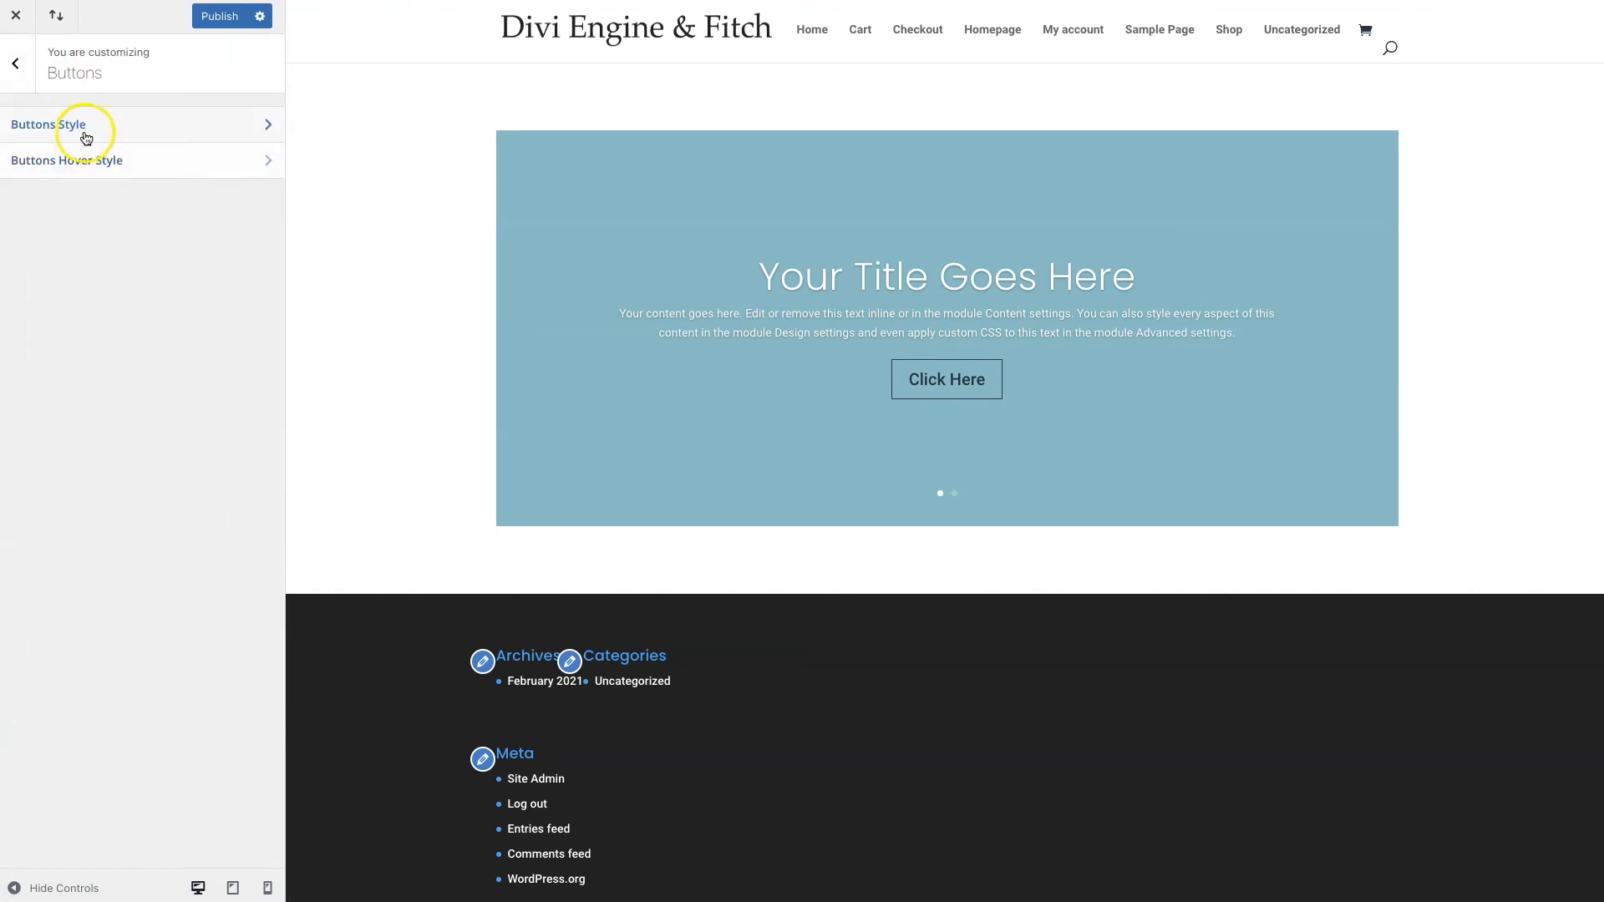
click(86, 138)
click(172, 572)
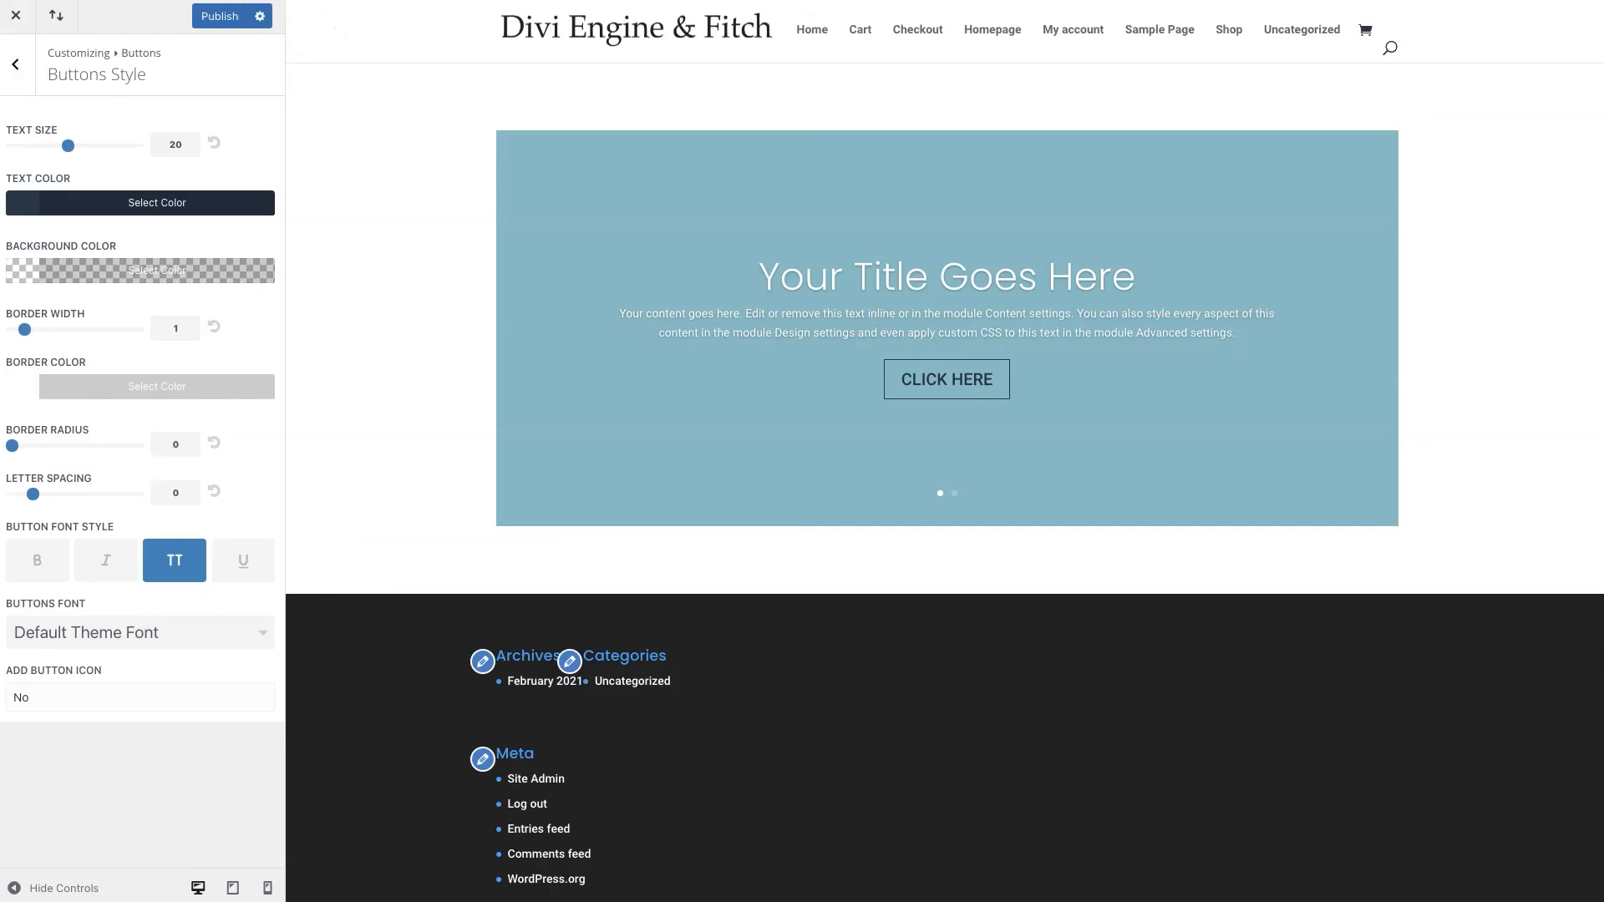
click(15, 65)
click(72, 158)
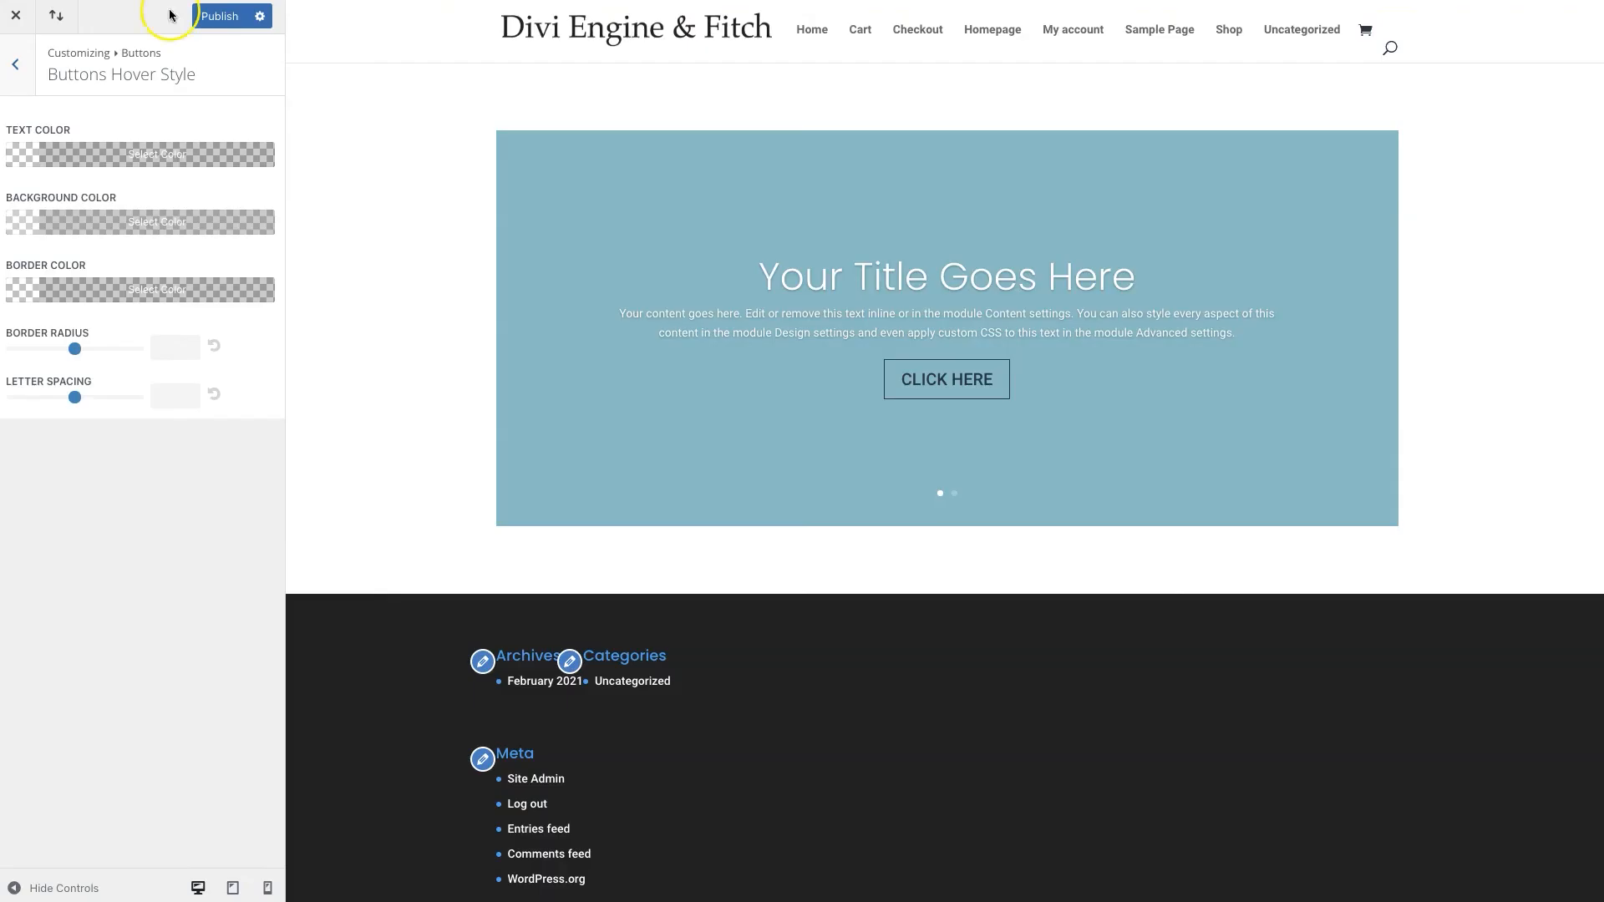
Make hovered buttons white text on a fully opaque navy #253746 background
click(27, 155)
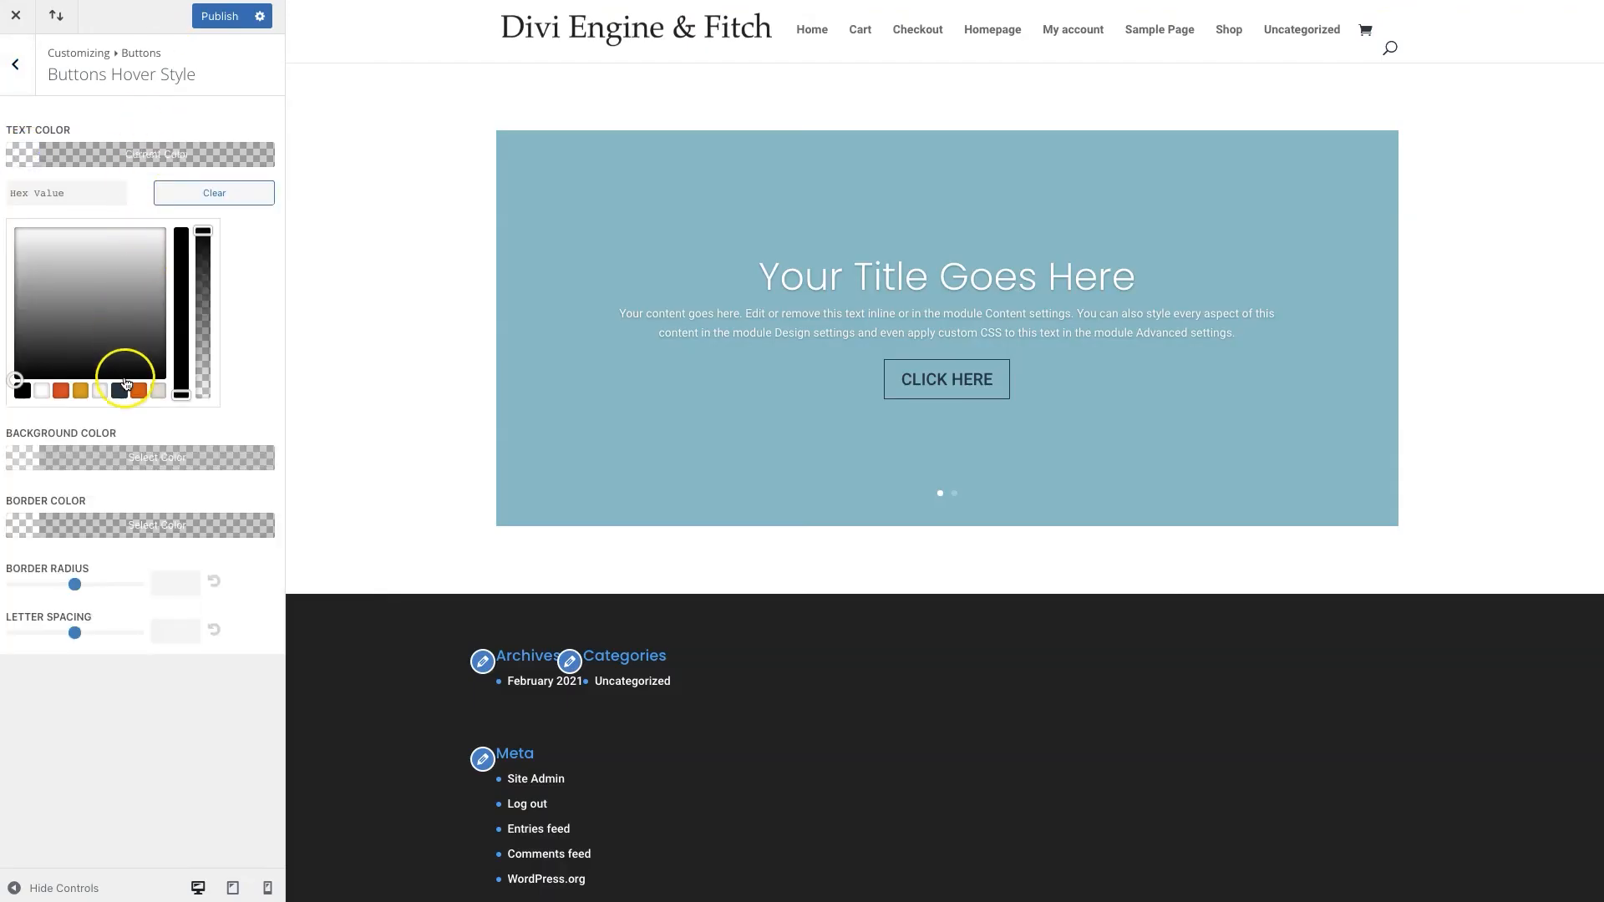
click(42, 391)
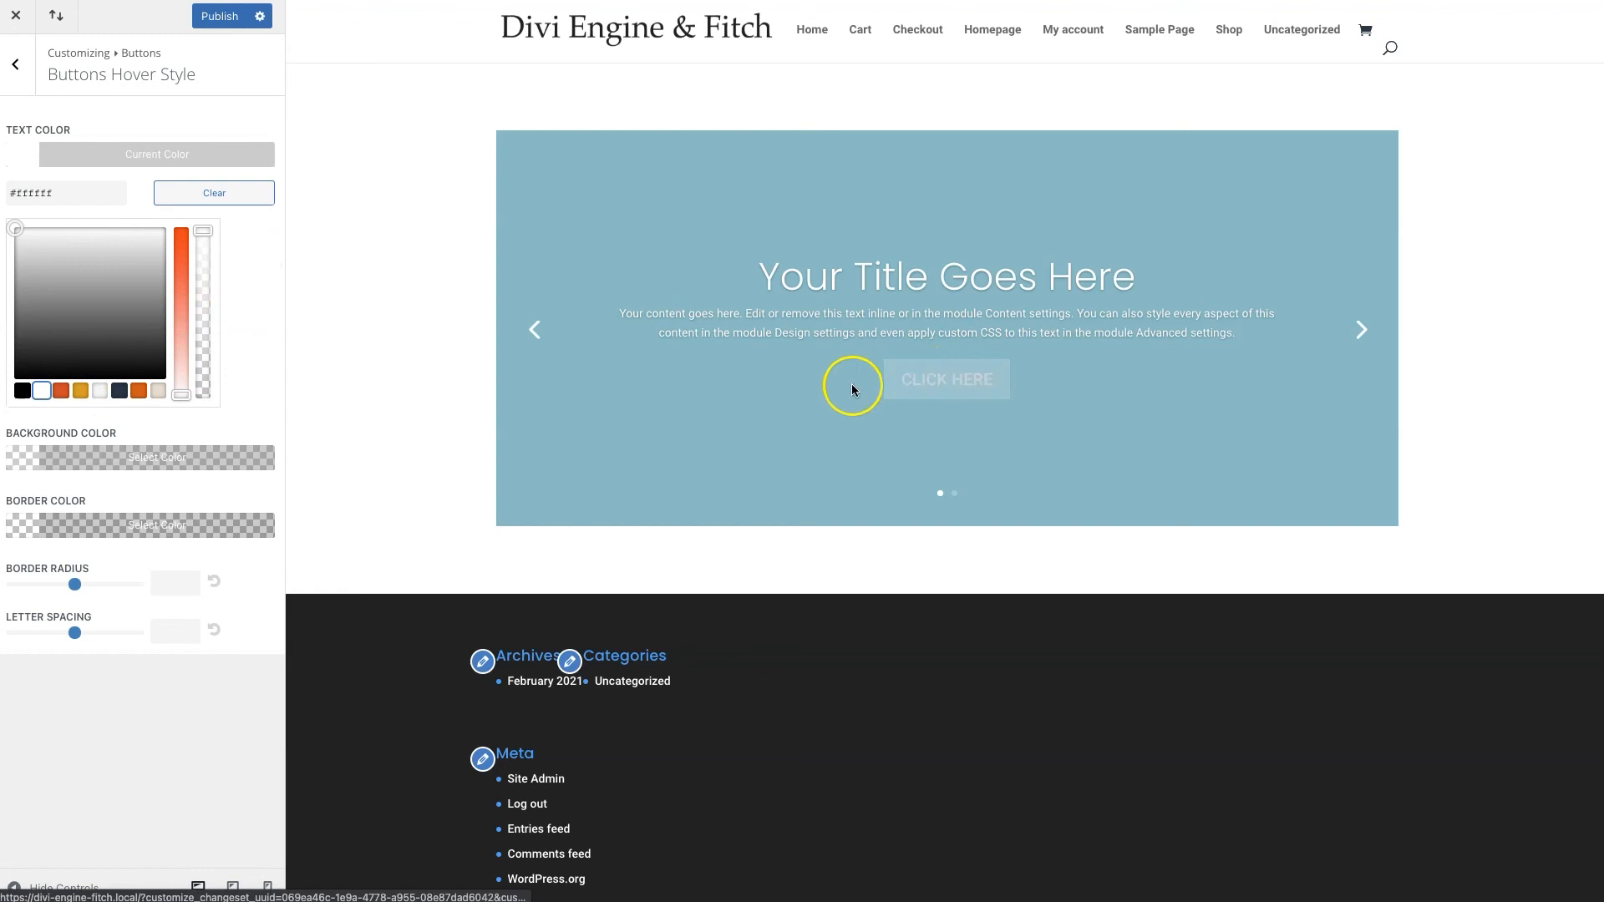
click(42, 457)
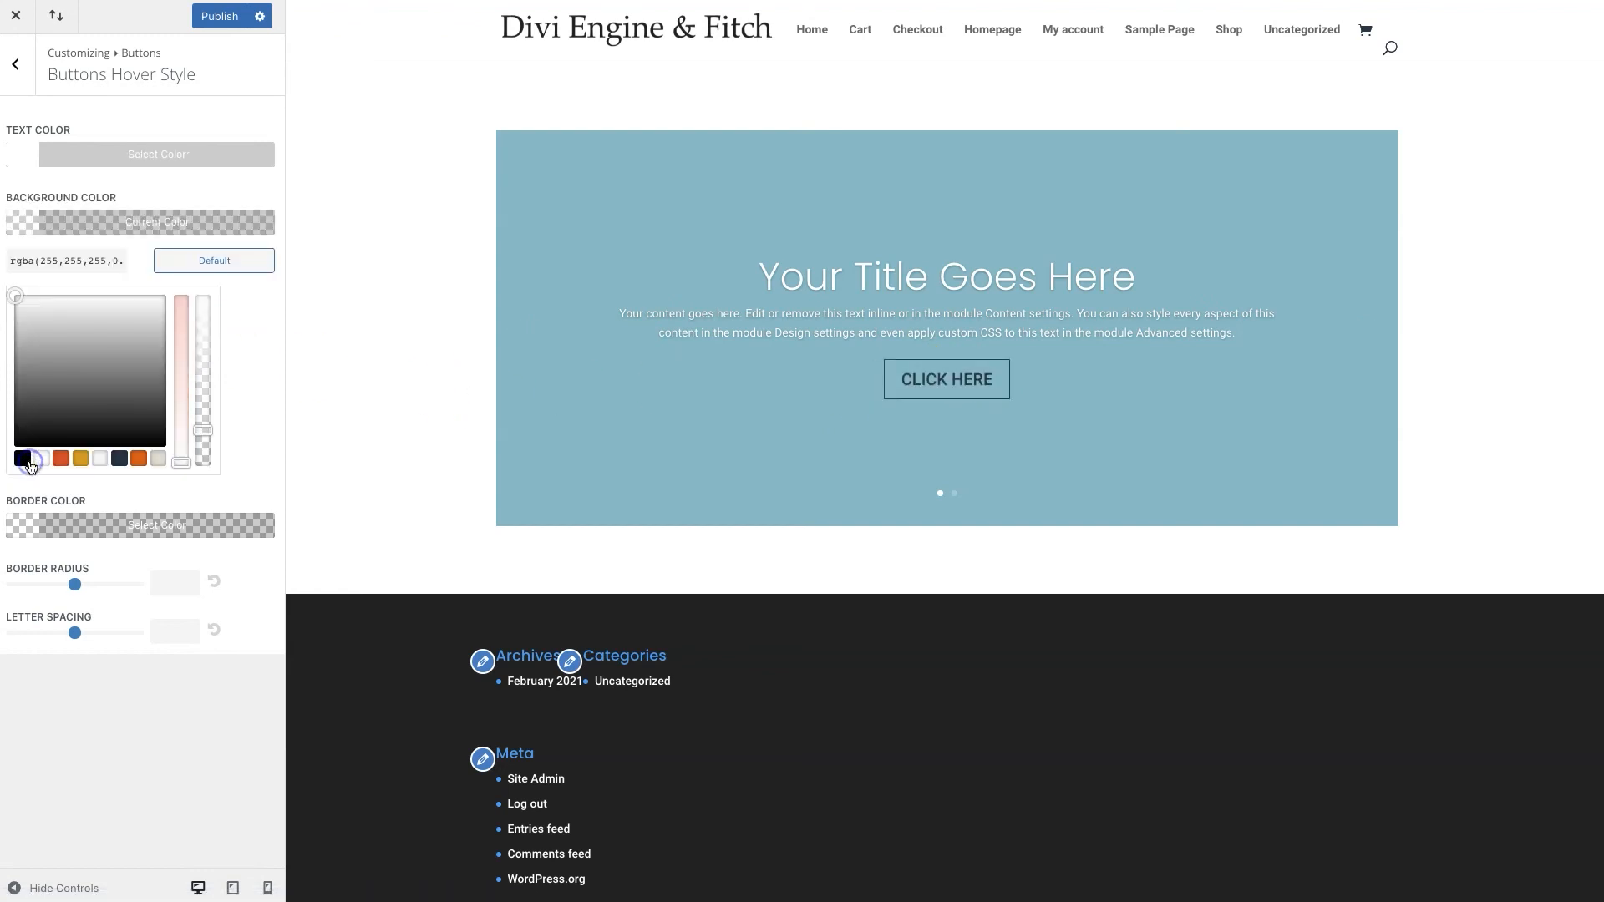
click(205, 429)
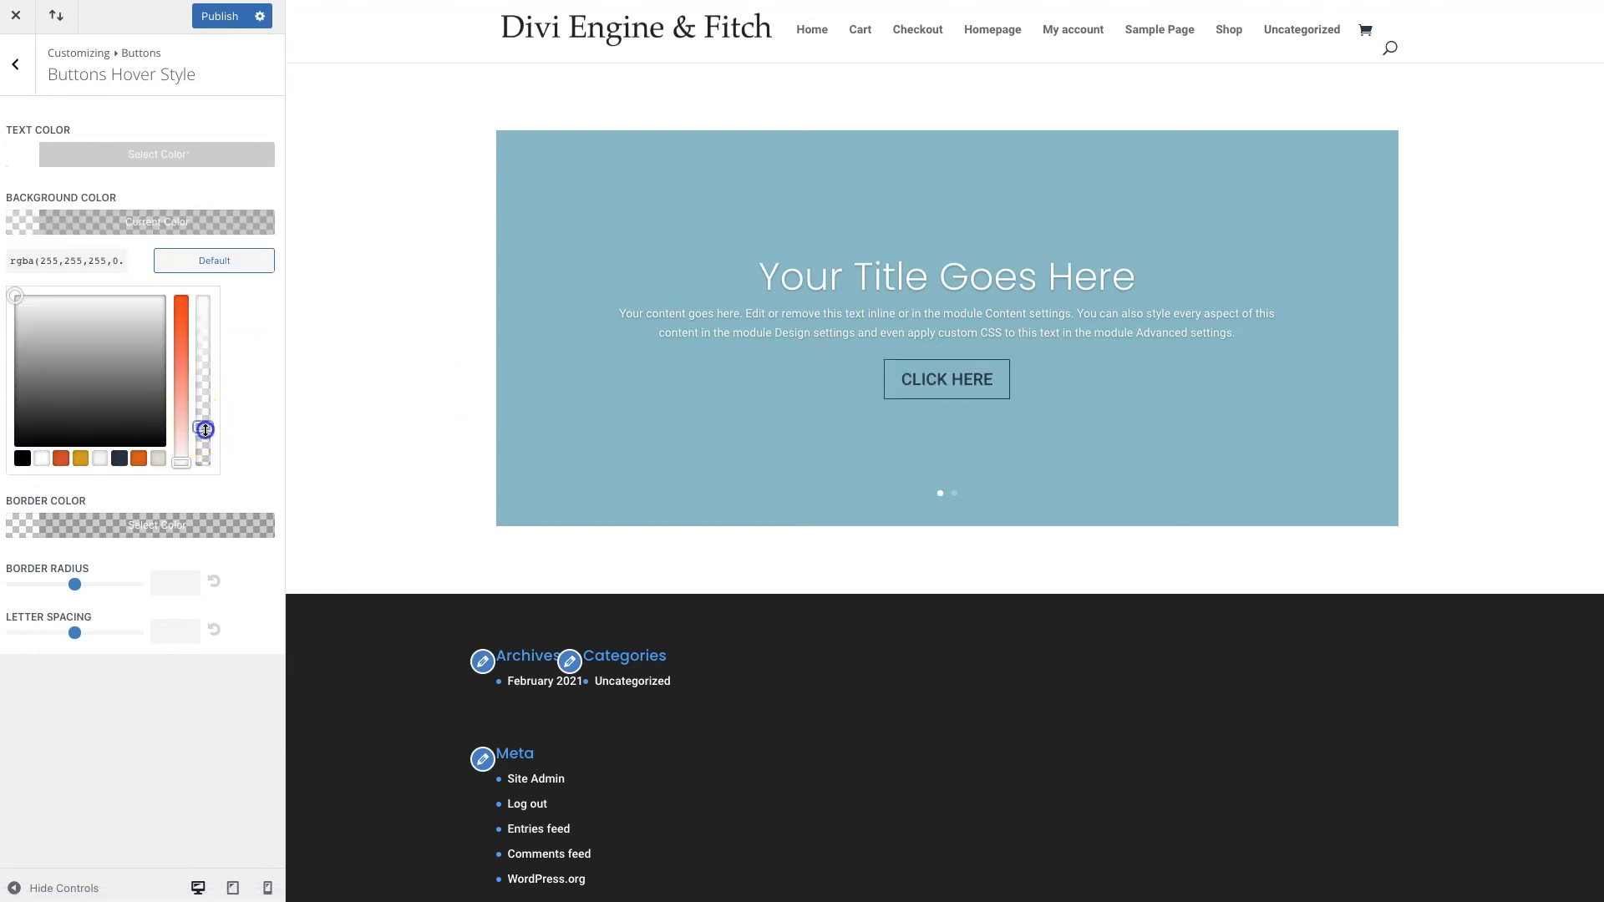
click(205, 499)
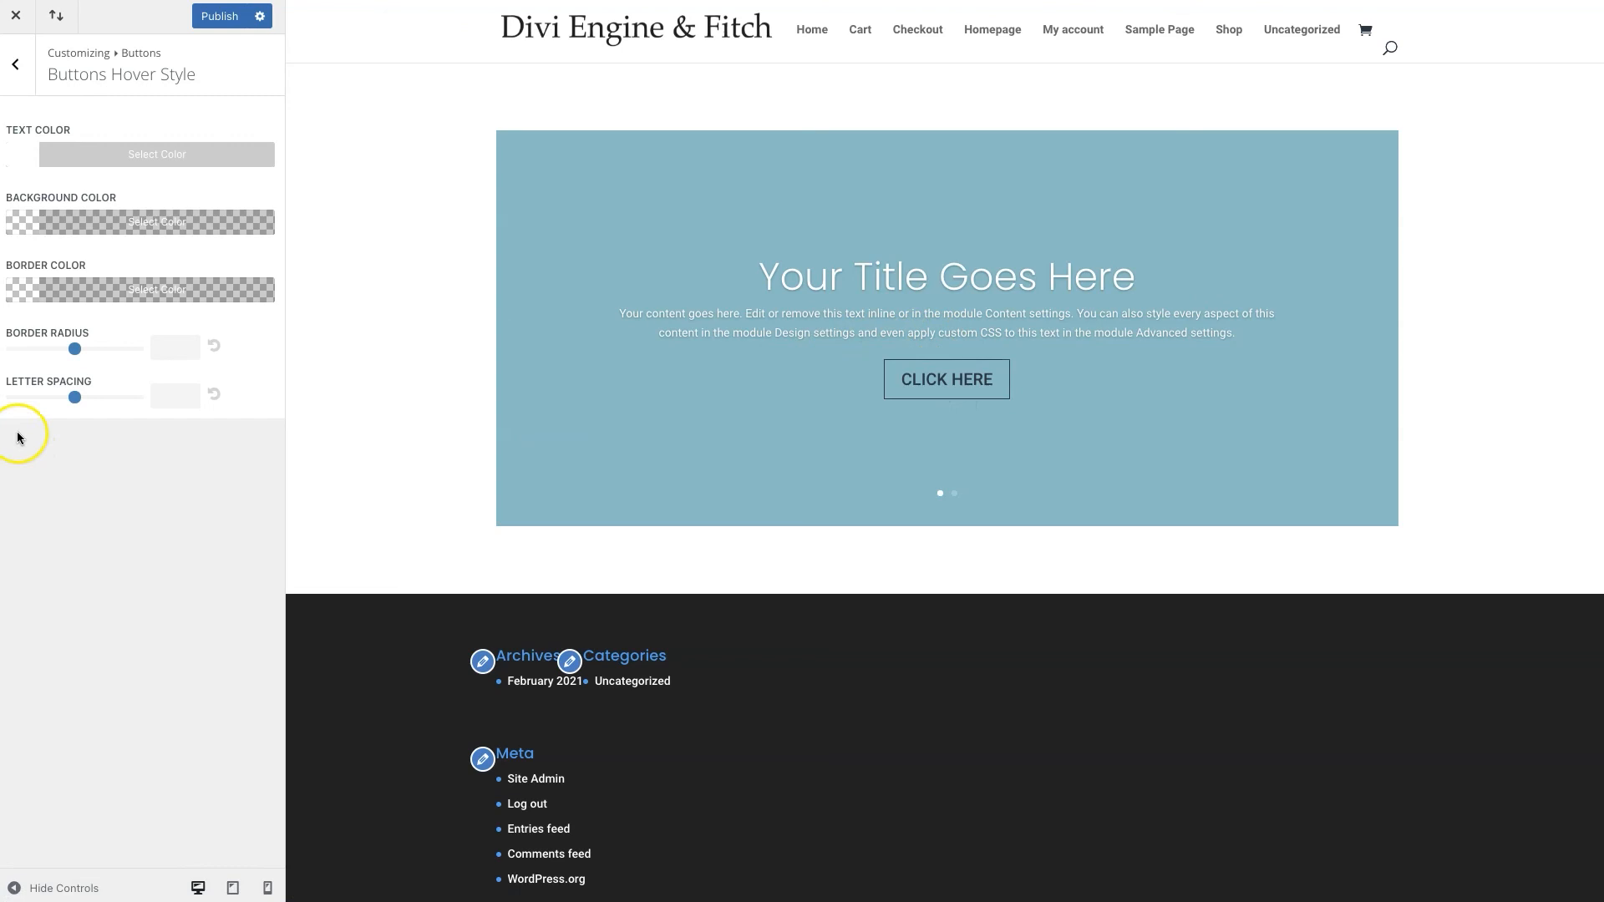
click(22, 230)
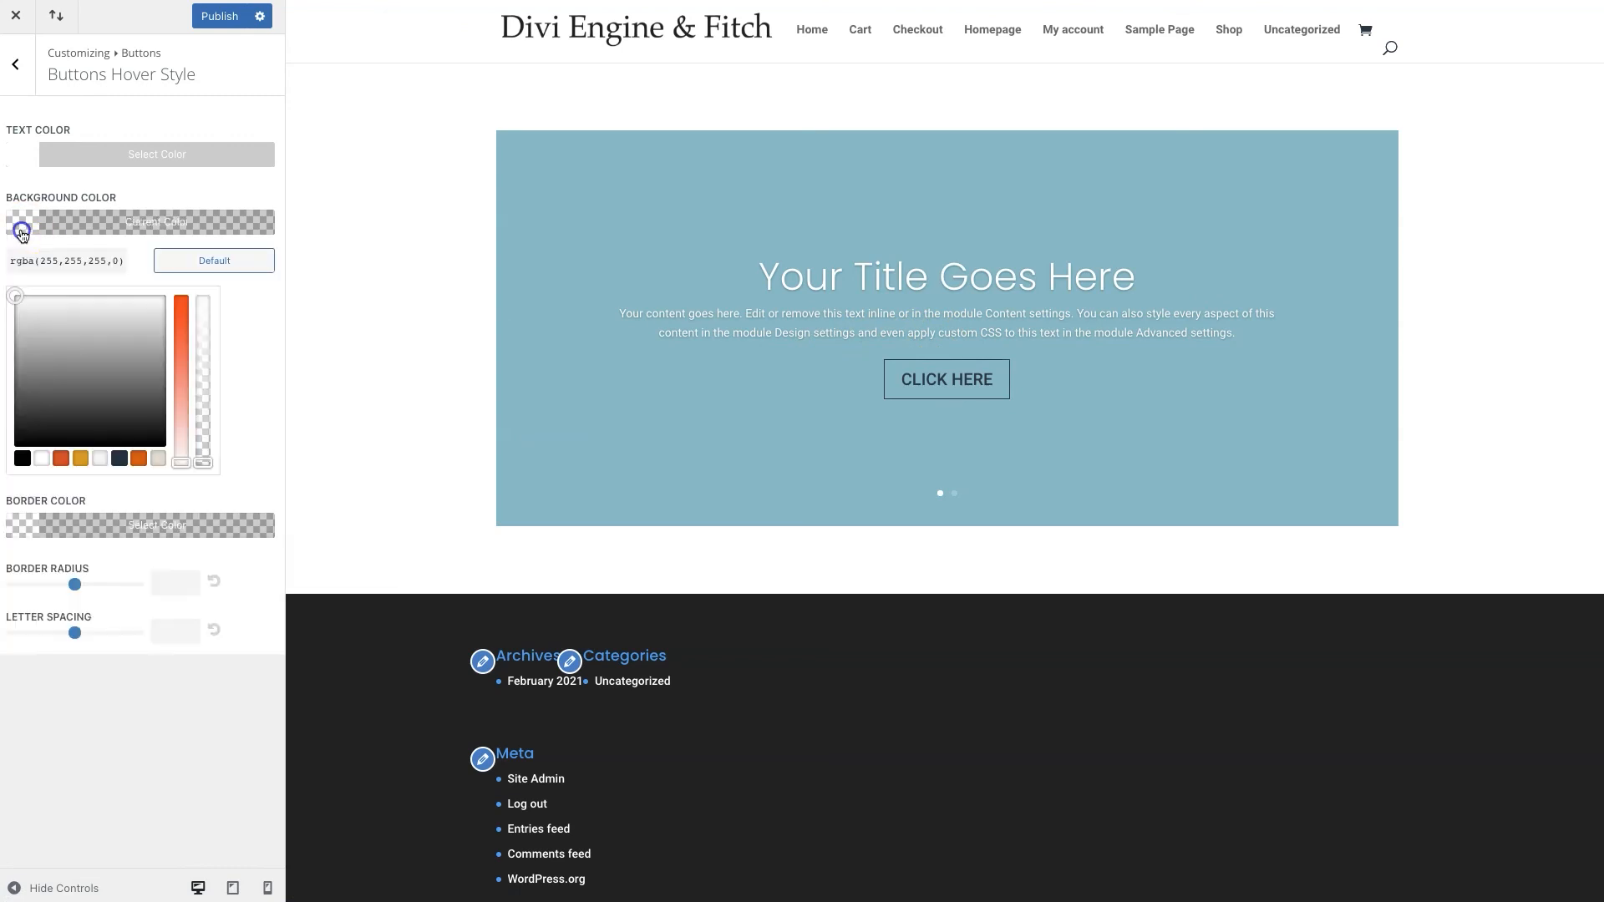
click(120, 461)
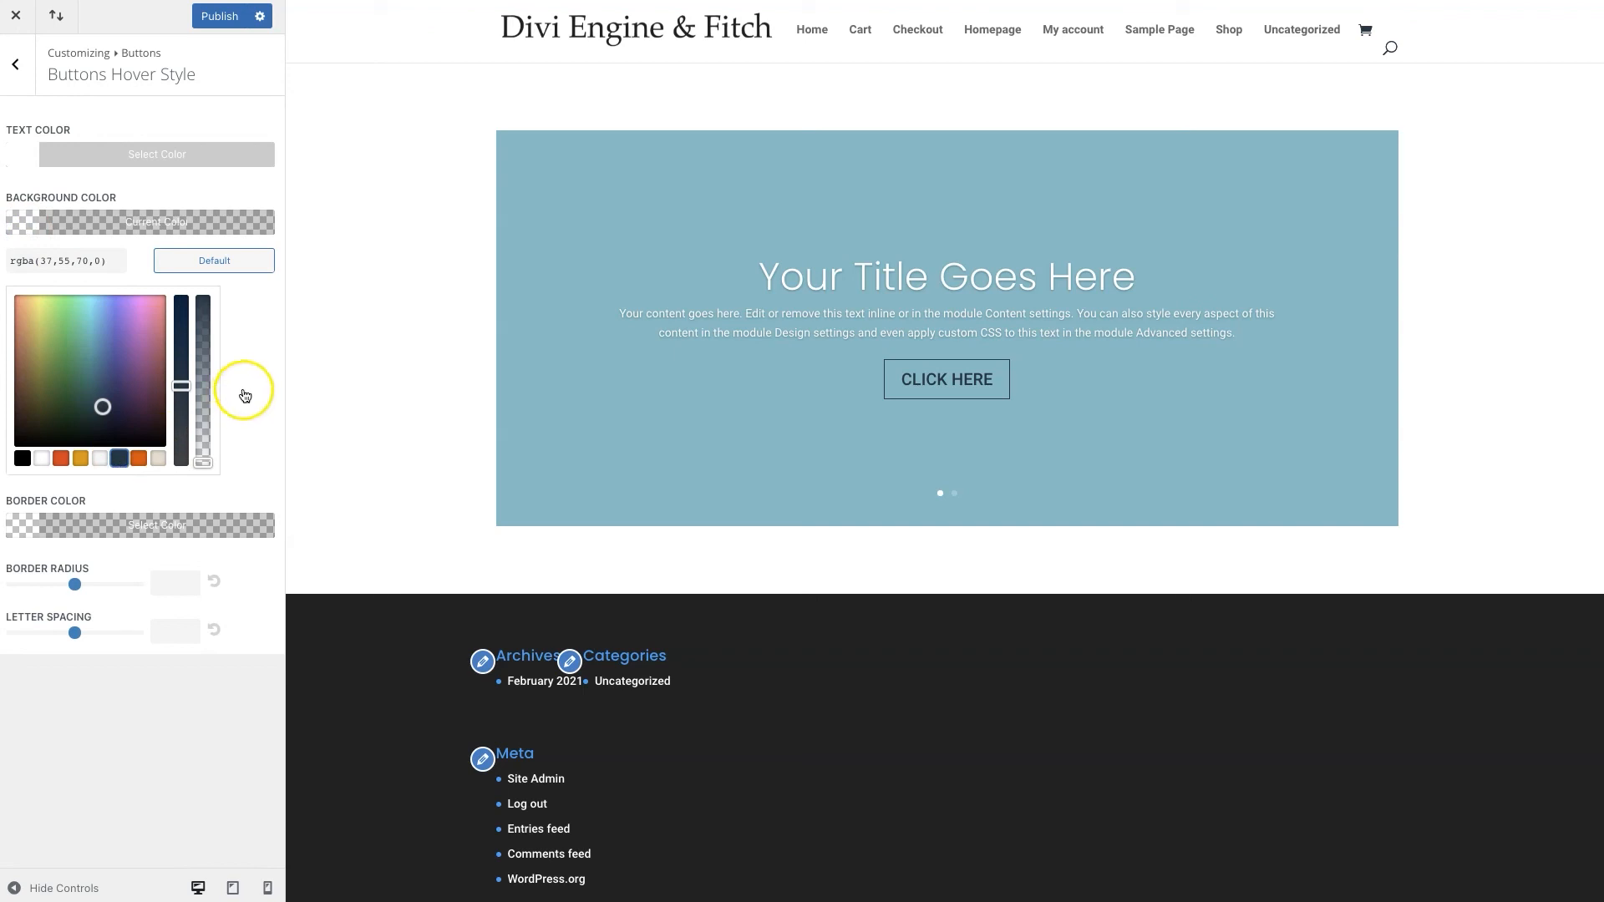
click(120, 460)
drag(201, 459, 201, 293)
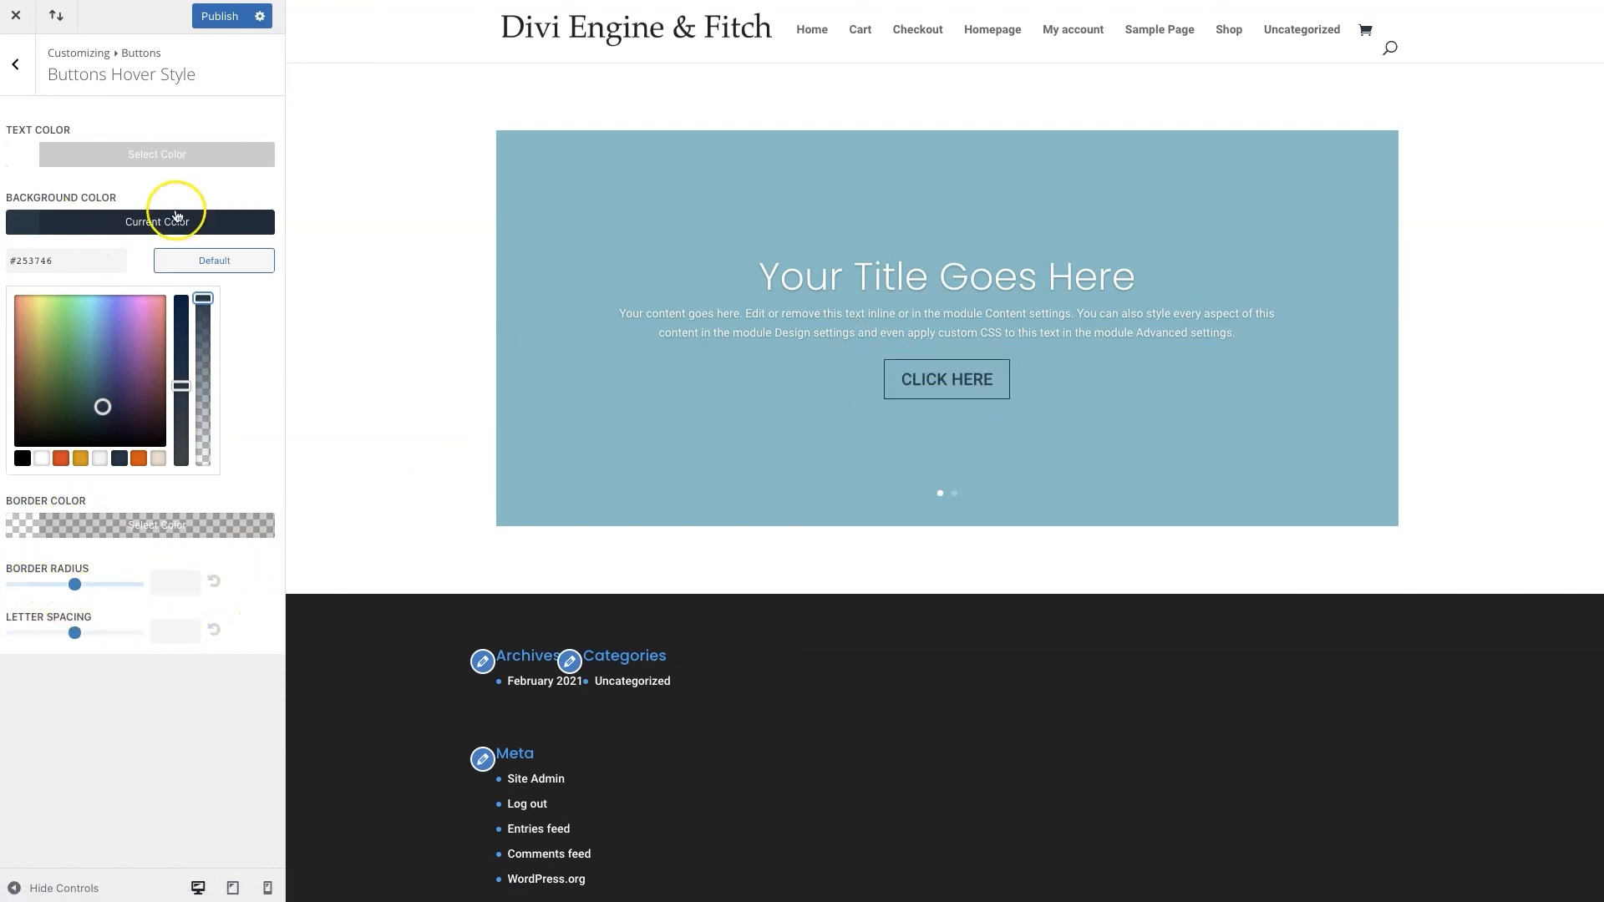
Publish all customizer changes and reload the live site
click(15, 84)
click(14, 67)
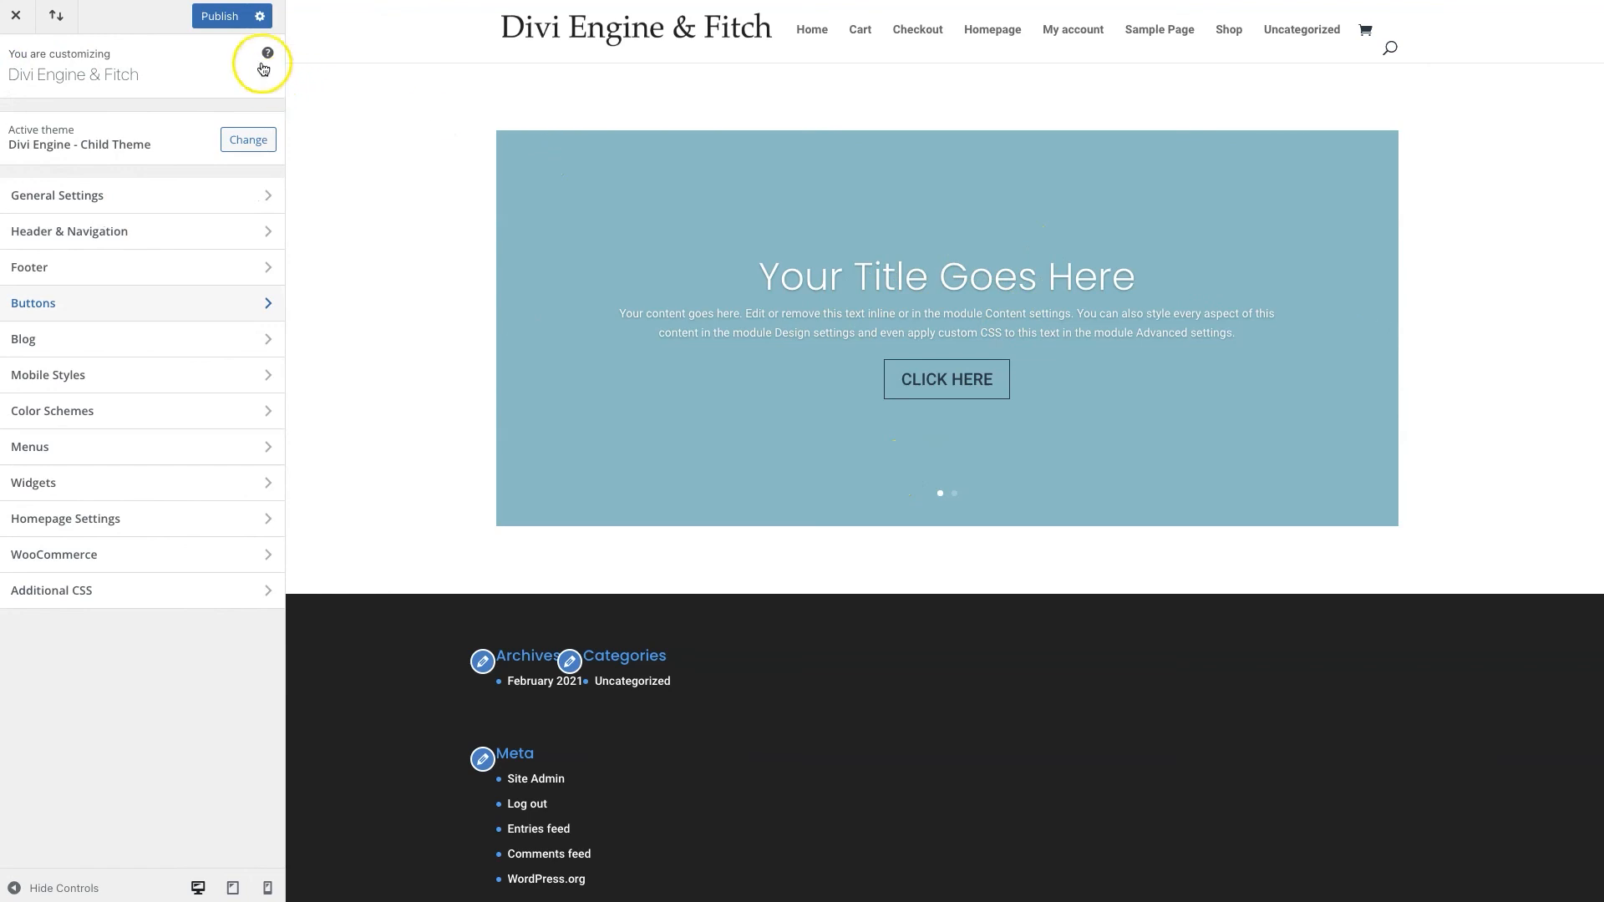
click(219, 20)
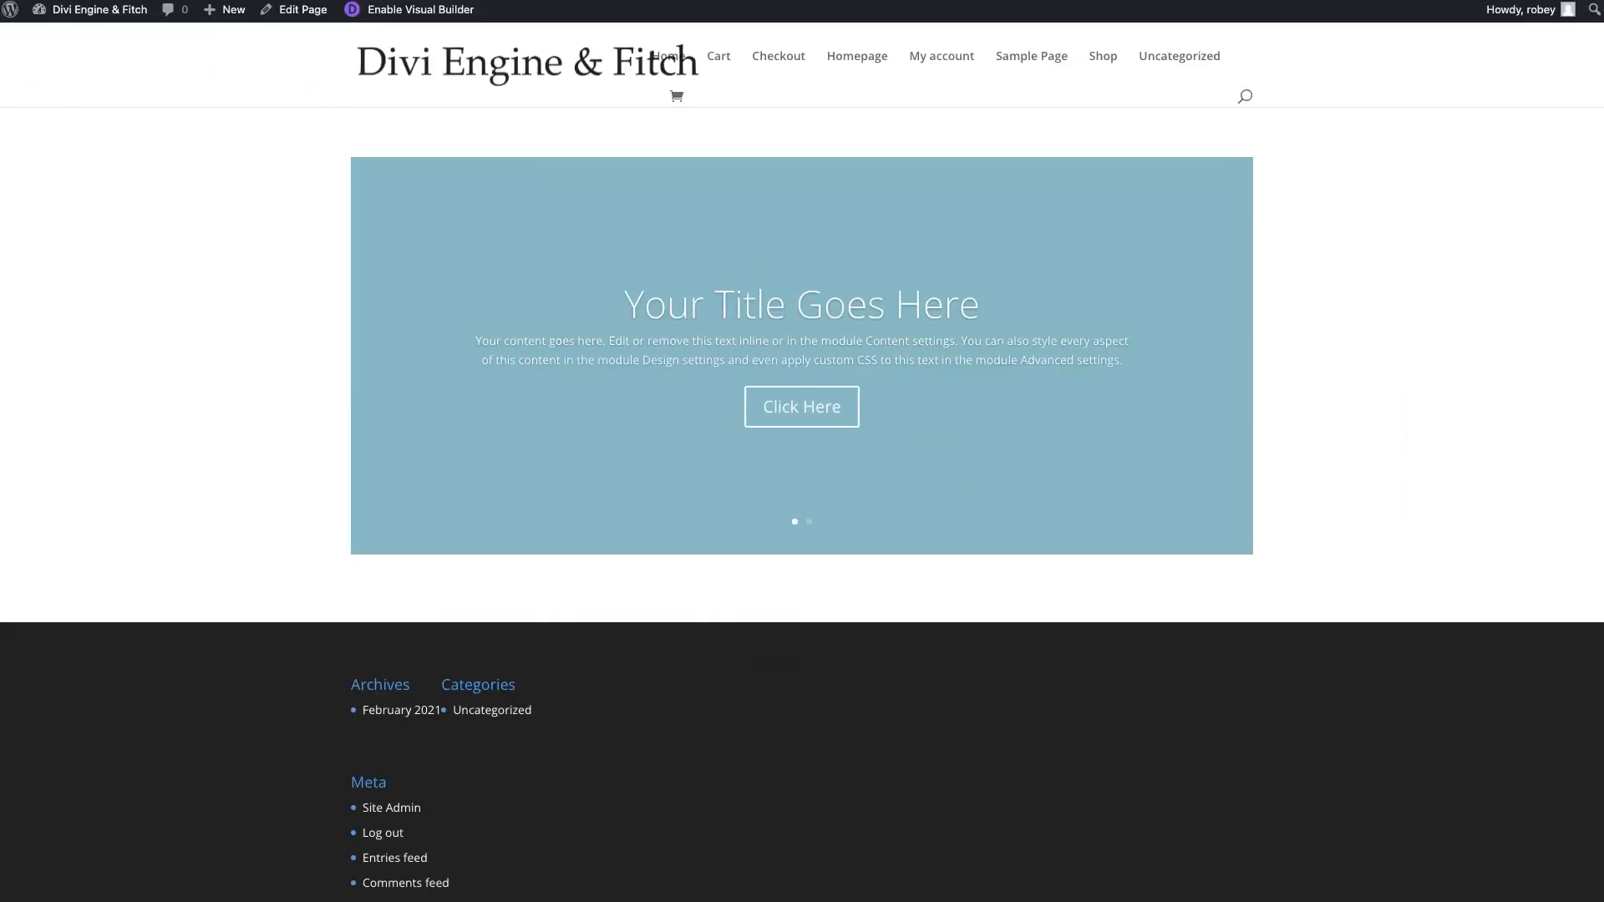
key(super+r)
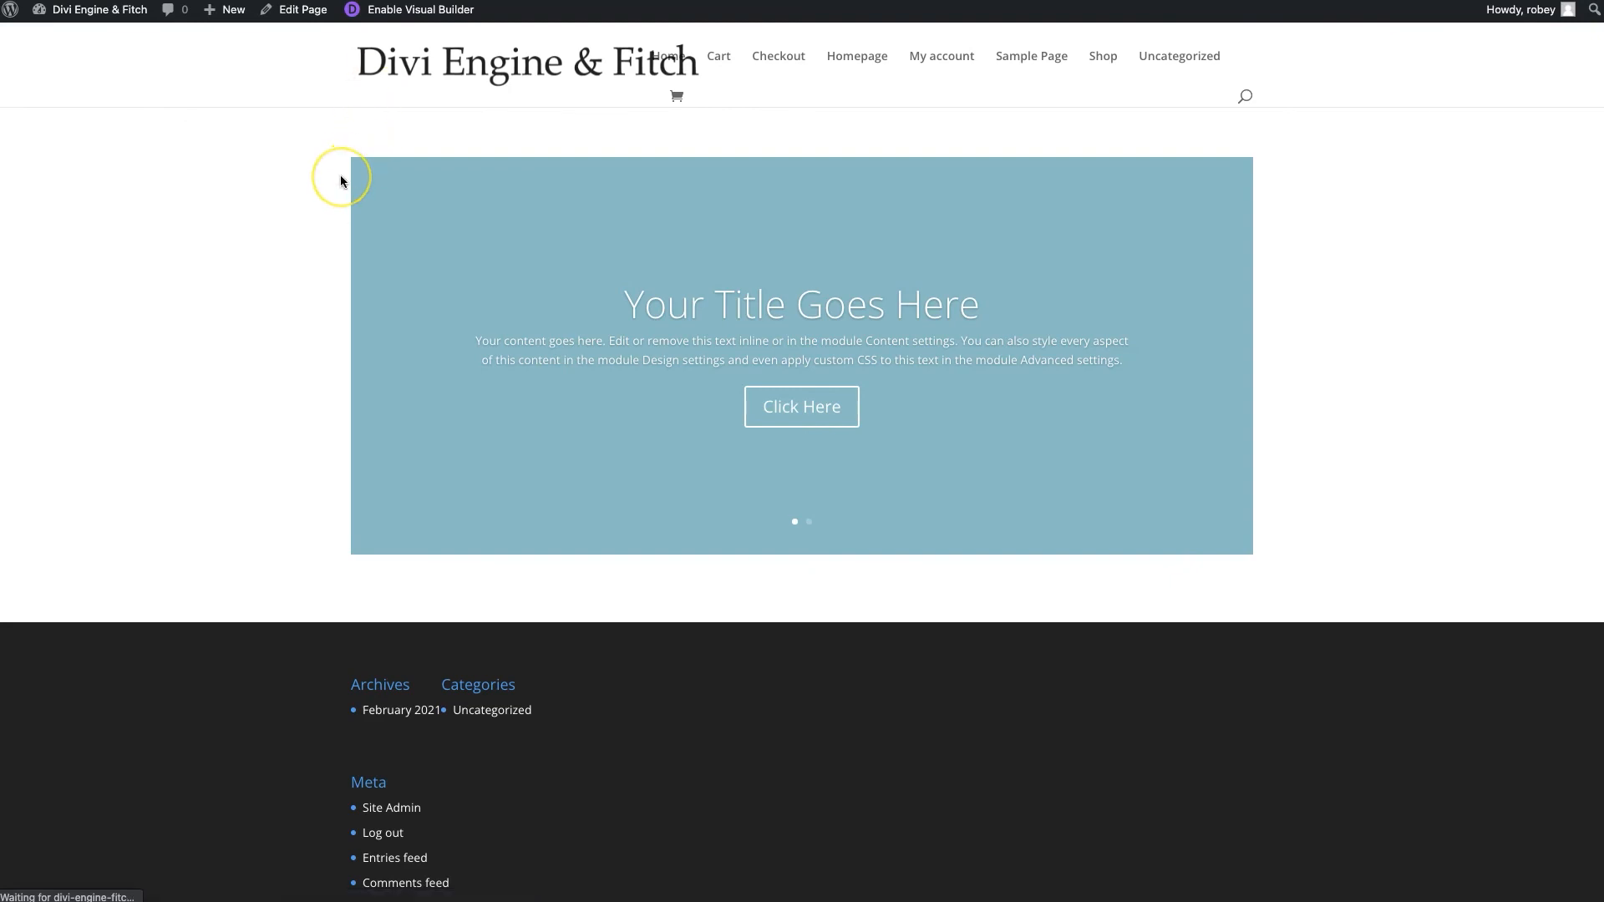